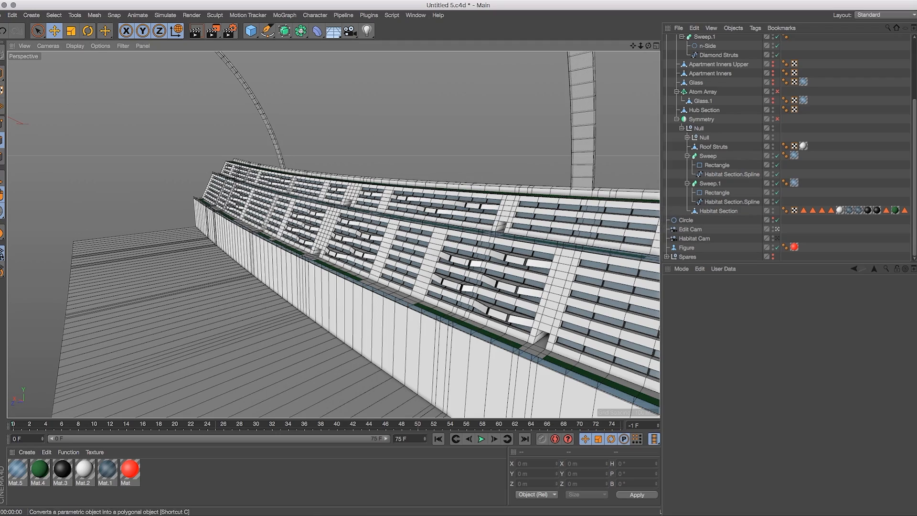
Prepare the Habitat Section object for editing in polygon mode with the Live Selection tool
{"action": "left_click_drag", "start_coordinate": [635, 46], "coordinate": [668, 46]}
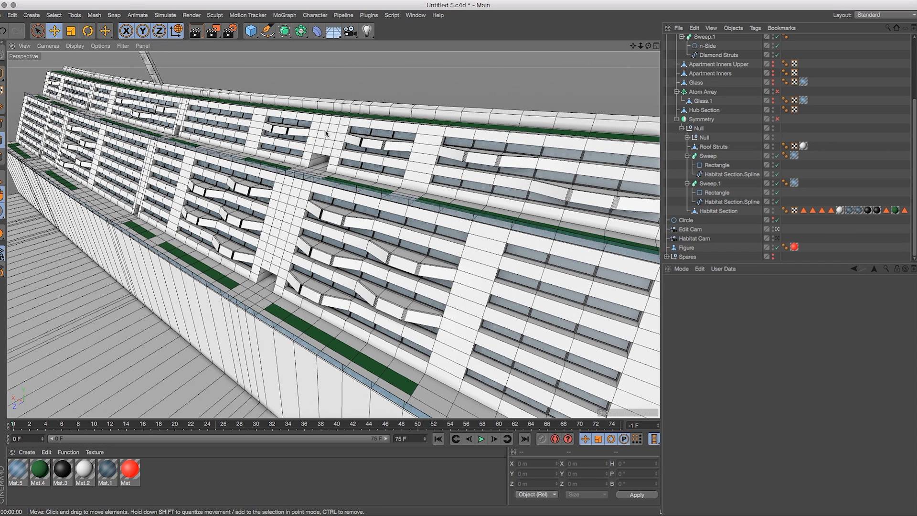
{"action": "left_click_drag", "start_coordinate": [633, 46], "coordinate": [707, 45]}
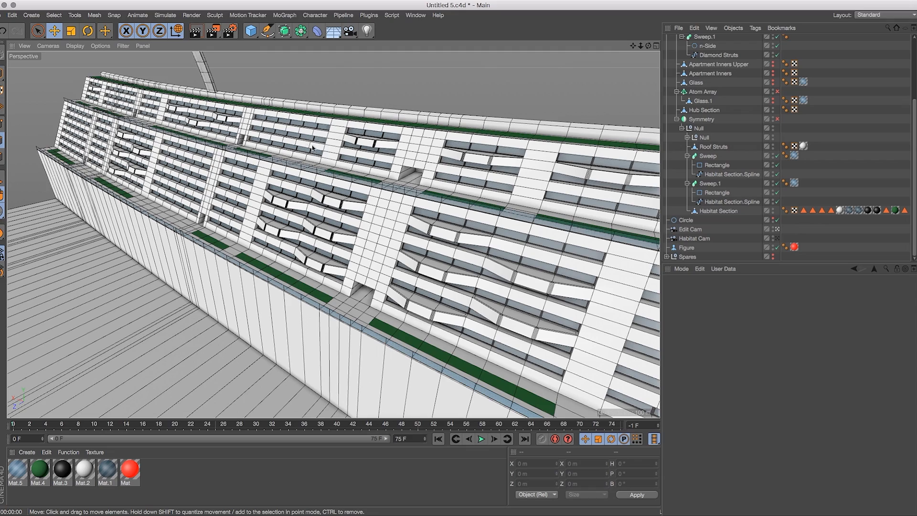
{"action": "left_click_drag", "start_coordinate": [648, 45], "coordinate": [621, 45]}
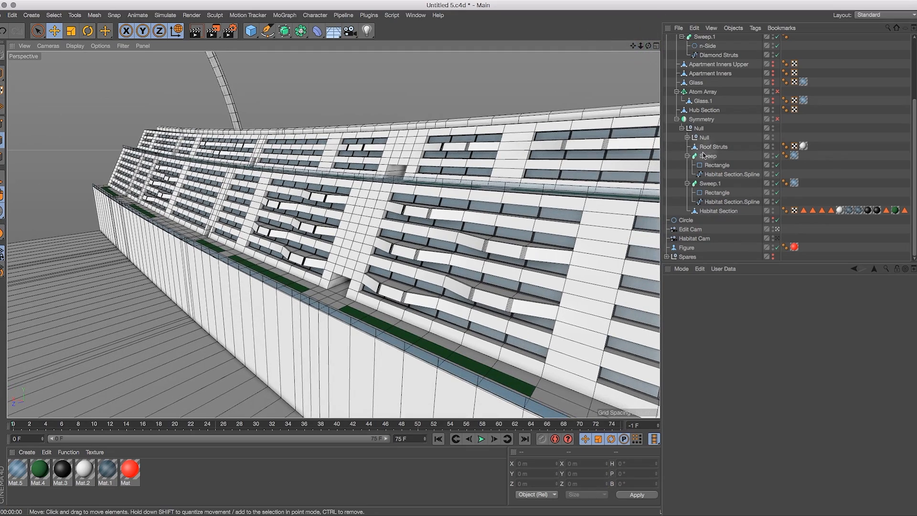
{"action": "left_click", "coordinate": [719, 211]}
{"action": "left_click_drag", "start_coordinate": [38, 30], "coordinate": [54, 43]}
{"action": "left_click", "coordinate": [2, 156]}
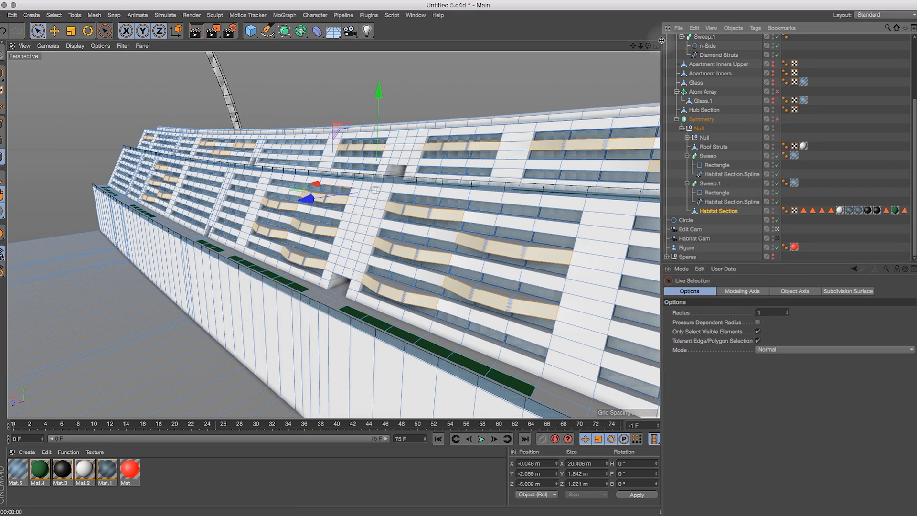
Select the polygons of the central wall strip on both the upper and lower tiers of the Habitat Section
{"action": "left_click_drag", "start_coordinate": [648, 46], "coordinate": [463, 128]}
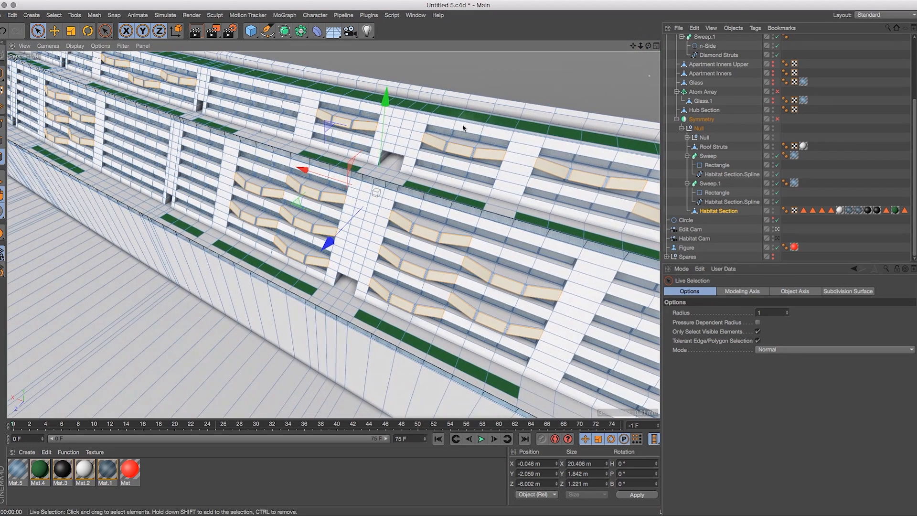
{"action": "left_click", "coordinate": [402, 118]}
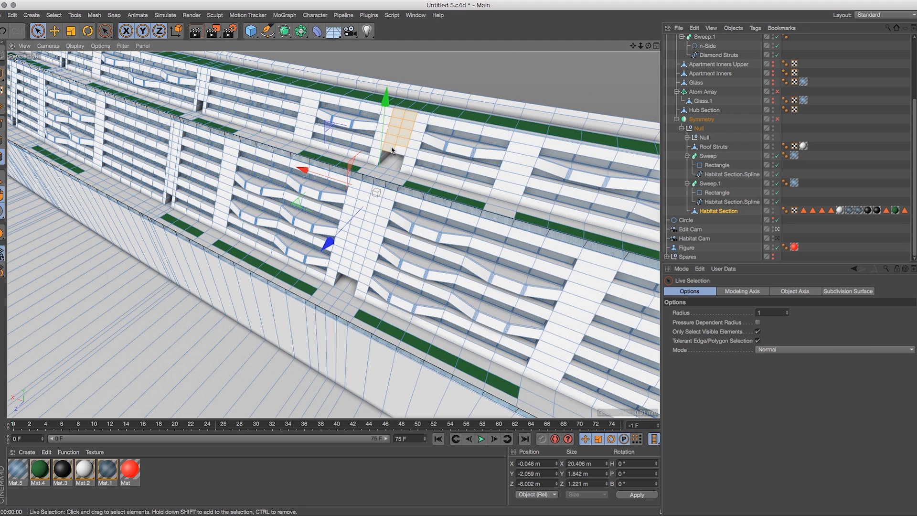
{"action": "left_click_drag", "start_coordinate": [402, 152], "coordinate": [402, 153]}
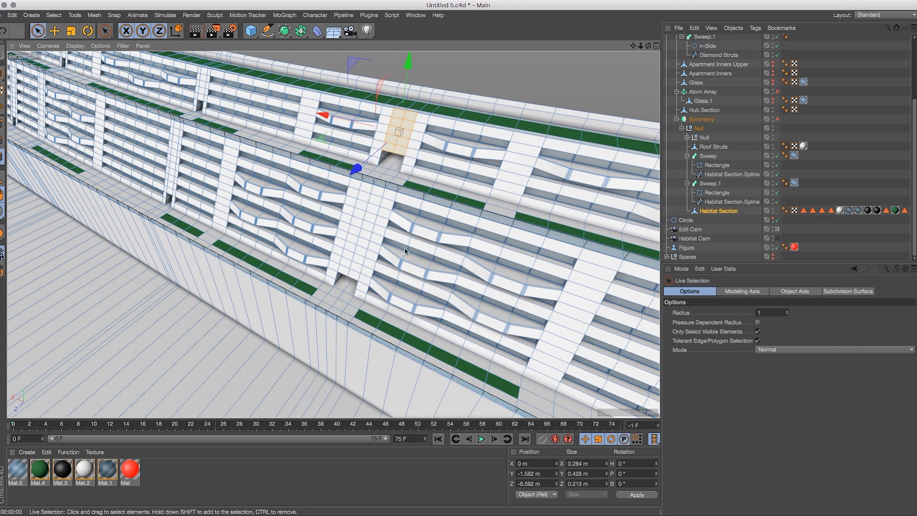
{"action": "left_click", "coordinate": [375, 192], "text": "shift"}
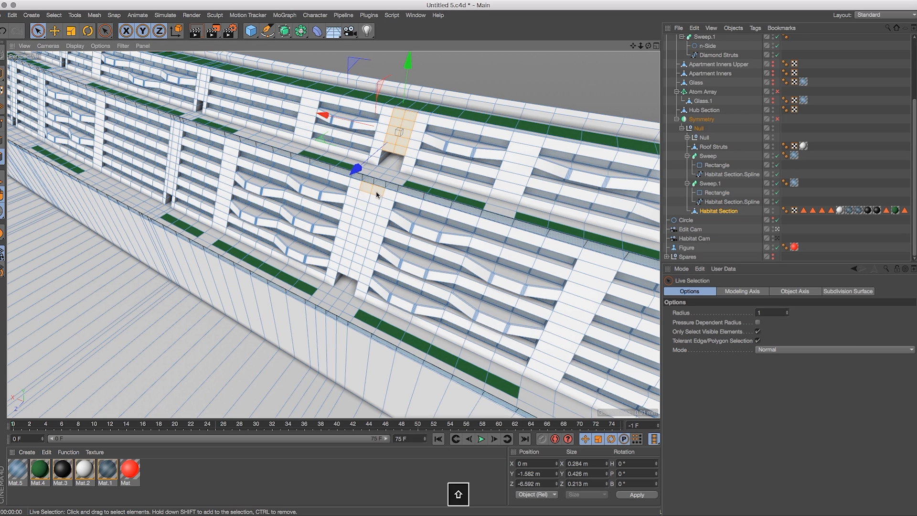
{"action": "left_click_drag", "start_coordinate": [369, 212], "coordinate": [352, 244], "text": "shift"}
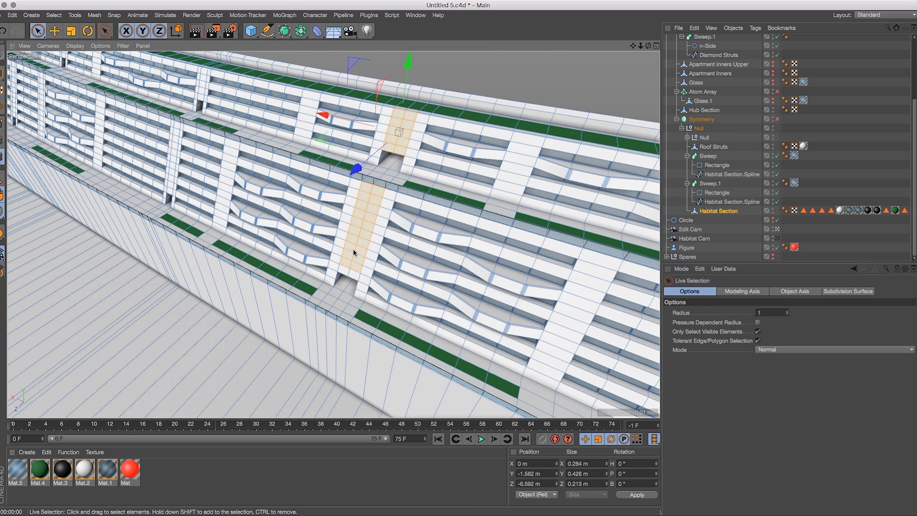
{"action": "left_click_drag", "start_coordinate": [352, 276], "coordinate": [352, 277], "text": "shift"}
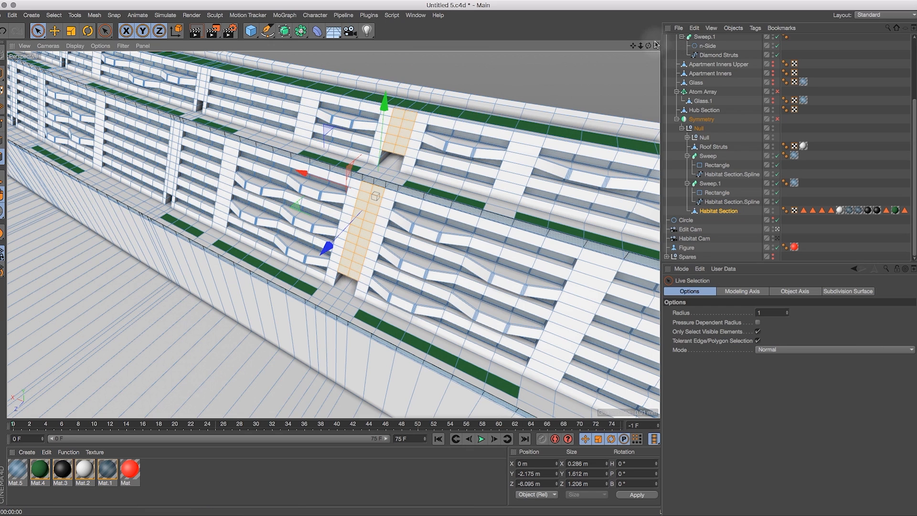
Add the recessed floor polygons below the upper and lower central wall strips to the selection
{"action": "left_click_drag", "start_coordinate": [642, 46], "coordinate": [592, 98]}
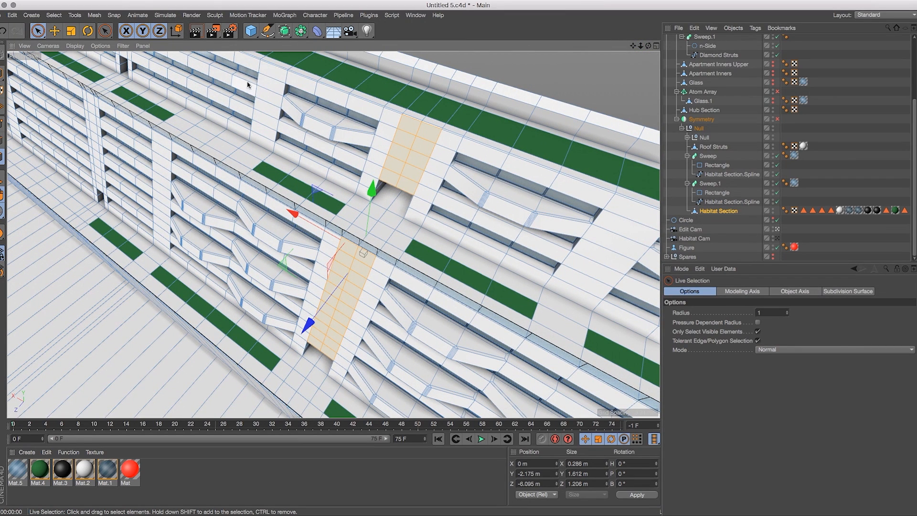
{"action": "left_click", "coordinate": [402, 205], "text": "shift"}
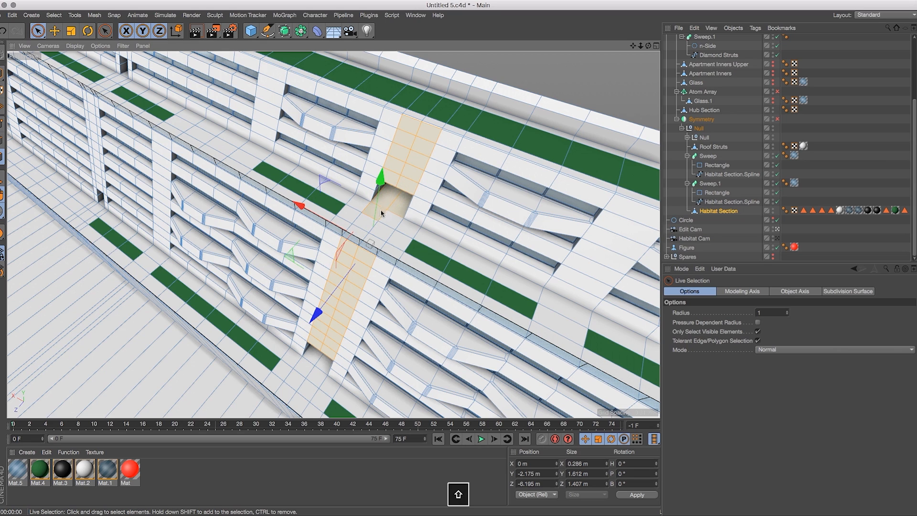
{"action": "left_click_drag", "start_coordinate": [648, 46], "coordinate": [698, 67]}
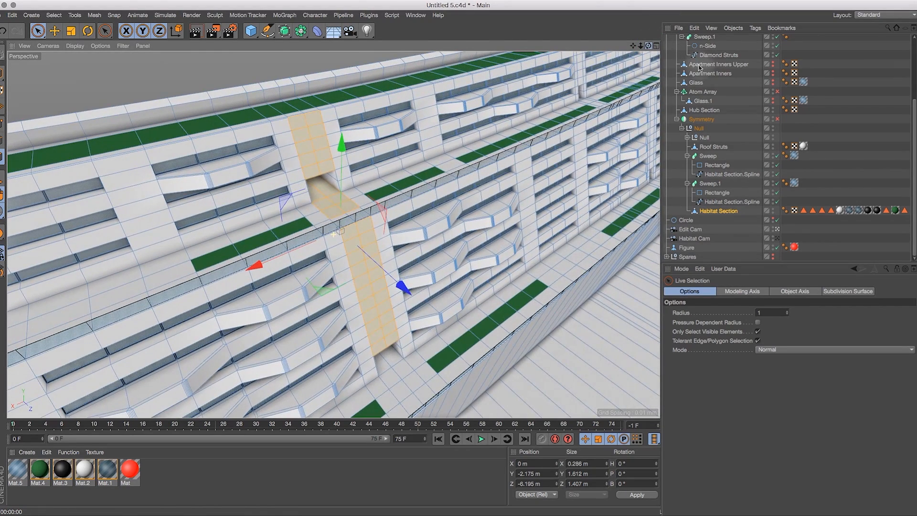
{"action": "mouse_move", "coordinate": [395, 365]}
{"action": "left_mouse_down", "text": "shift"}
{"action": "mouse_move", "coordinate": [389, 360]}
{"action": "mouse_move", "coordinate": [397, 378]}
{"action": "mouse_move", "coordinate": [420, 390]}
{"action": "left_mouse_up", "text": "shift"}
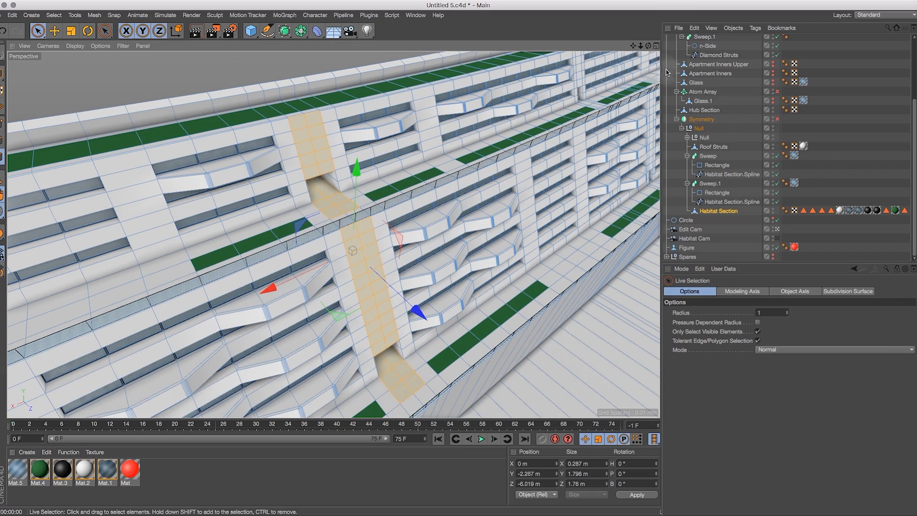
{"action": "mouse_move", "coordinate": [649, 46]}
{"action": "left_mouse_down"}
{"action": "mouse_move", "coordinate": [669, 67]}
{"action": "mouse_move", "coordinate": [659, 25]}
{"action": "mouse_move", "coordinate": [552, 17]}
{"action": "mouse_move", "coordinate": [654, 59]}
{"action": "left_mouse_up"}
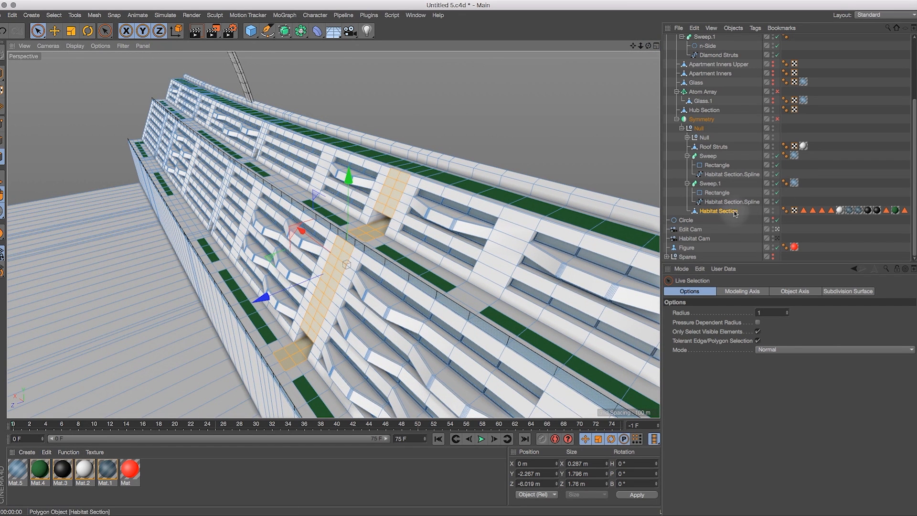
Store the selected polygons of Habitat Section as a polygon selection tag named "Section Colour"
{"action": "left_click", "coordinate": [719, 210]}
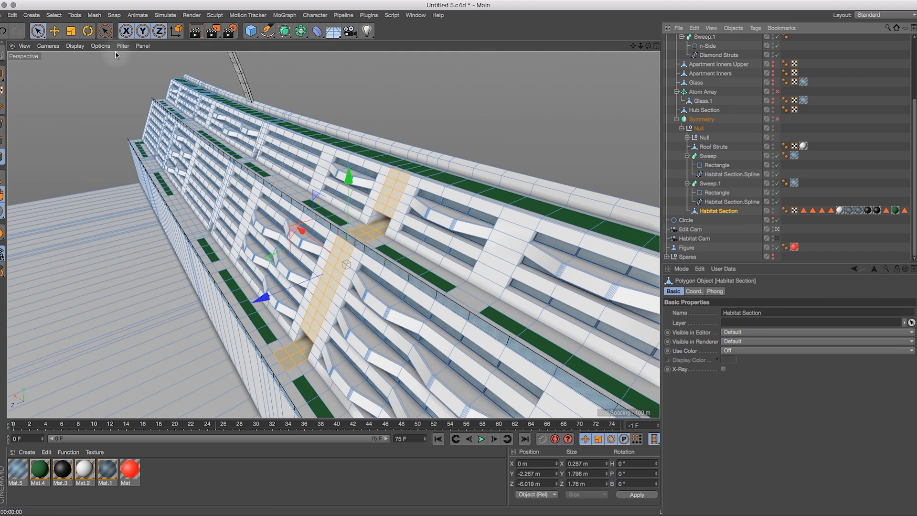
{"action": "left_click", "coordinate": [54, 15]}
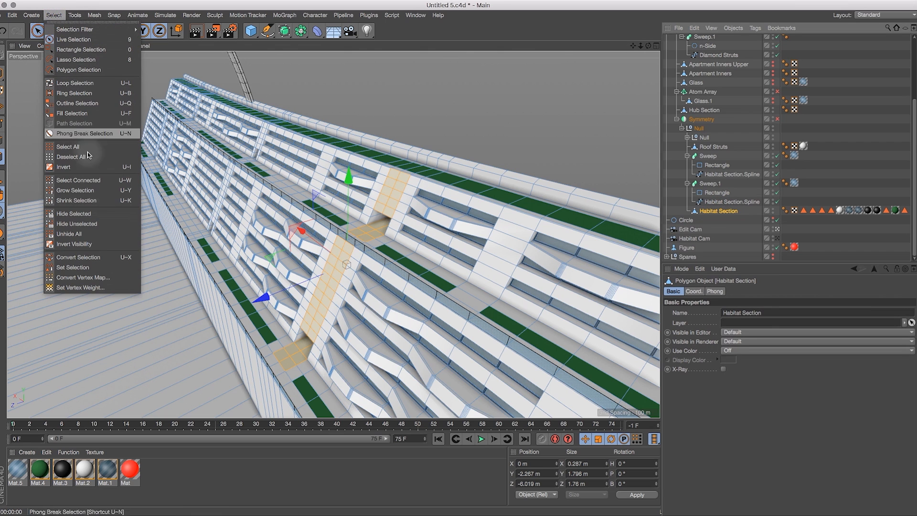
{"action": "left_click", "coordinate": [93, 267]}
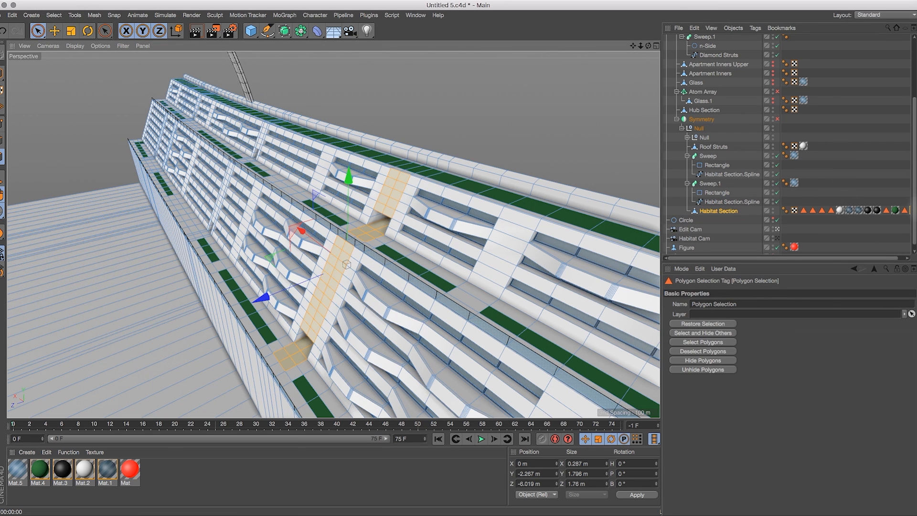
{"action": "scroll", "coordinate": [865, 229], "scroll_direction": "right", "scroll_amount": 1}
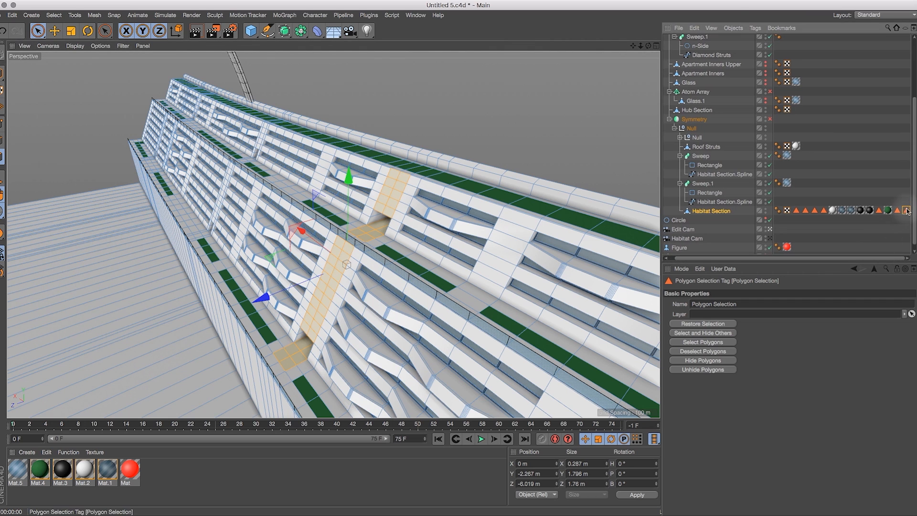
{"action": "left_click", "coordinate": [755, 304]}
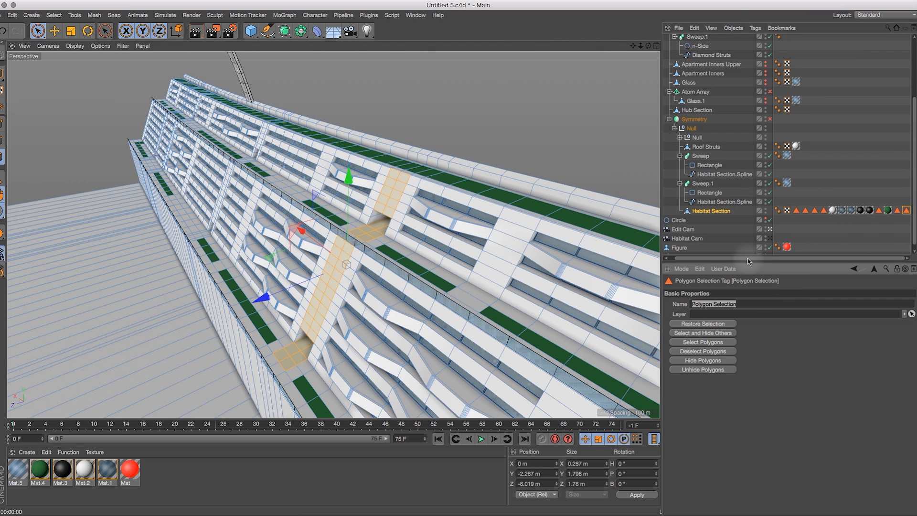
{"action": "type", "text": "Section Colour"}
{"action": "key", "text": "Return"}
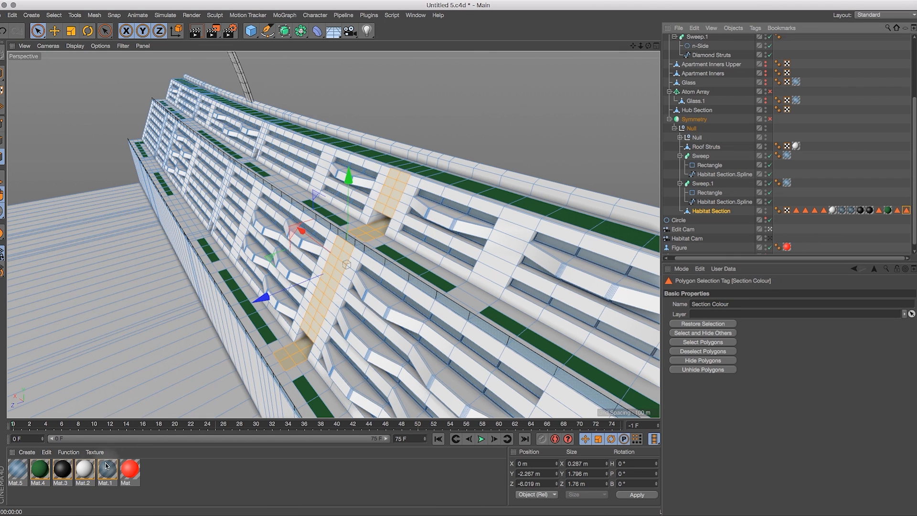
Create a new orange-yellow material with colour H 46°, S 100%, V 100% and Reflectance turned off
{"action": "left_click", "coordinate": [29, 453]}
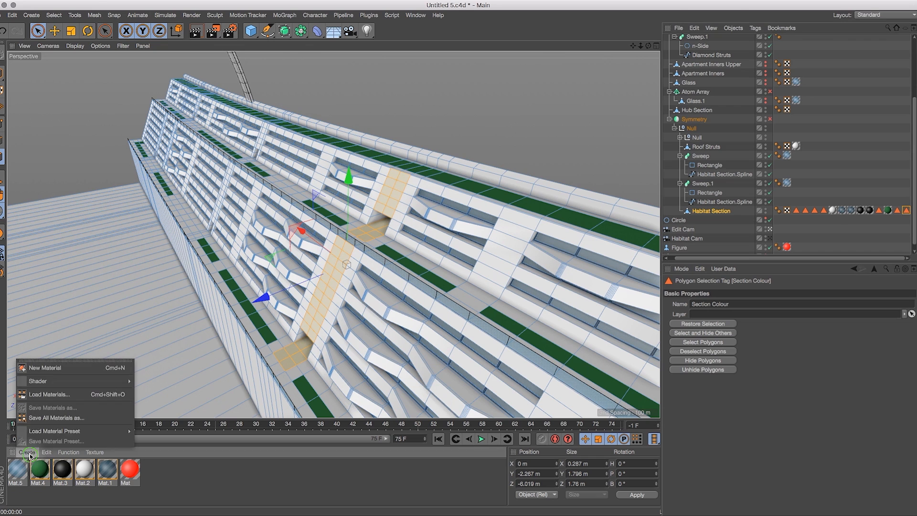
{"action": "left_click", "coordinate": [45, 368]}
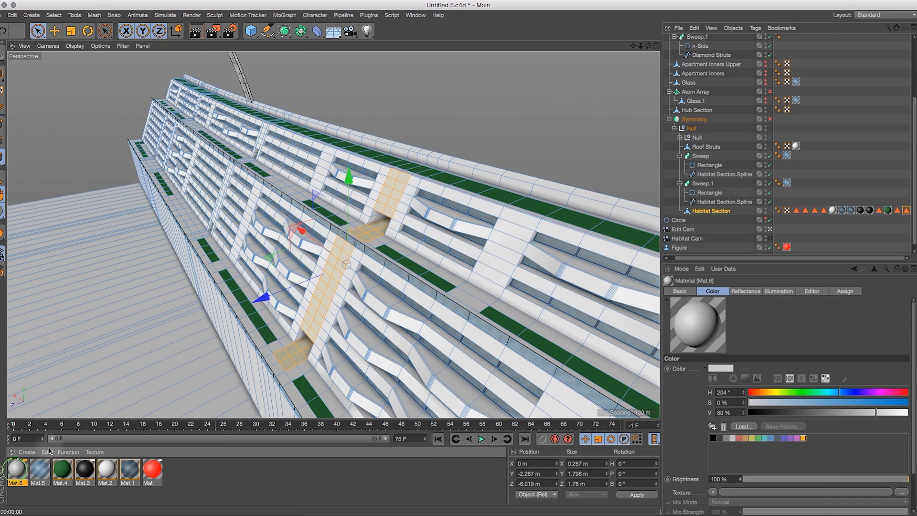
{"action": "double_click", "coordinate": [18, 472]}
{"action": "left_click", "coordinate": [303, 108]}
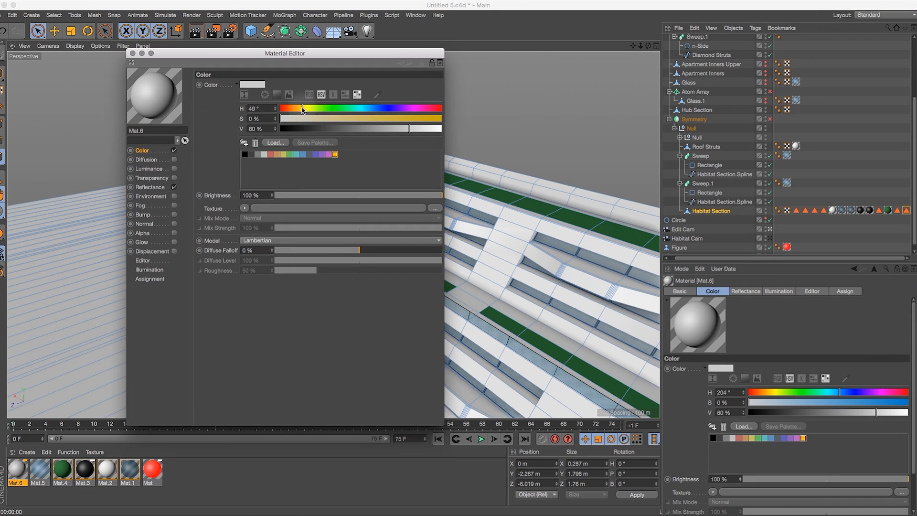
{"action": "left_click", "coordinate": [426, 118]}
{"action": "left_click_drag", "start_coordinate": [433, 120], "coordinate": [442, 119]}
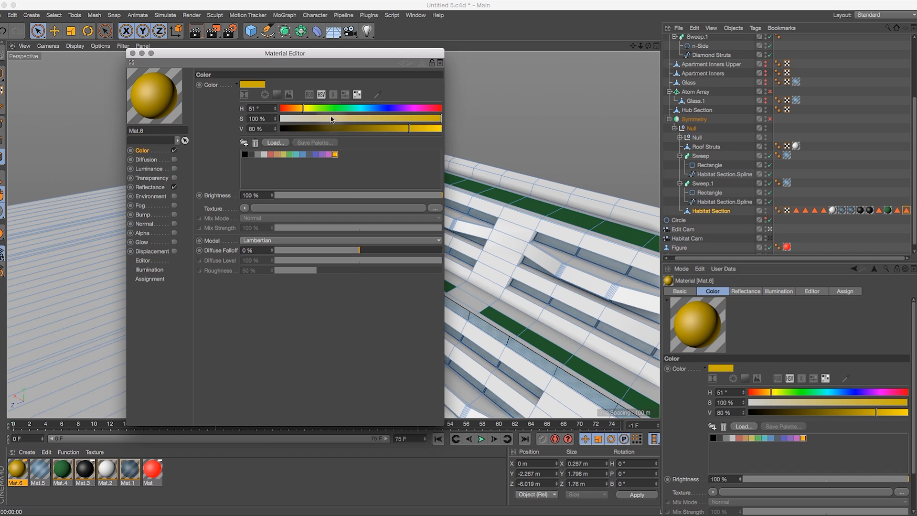
{"action": "left_click", "coordinate": [306, 108]}
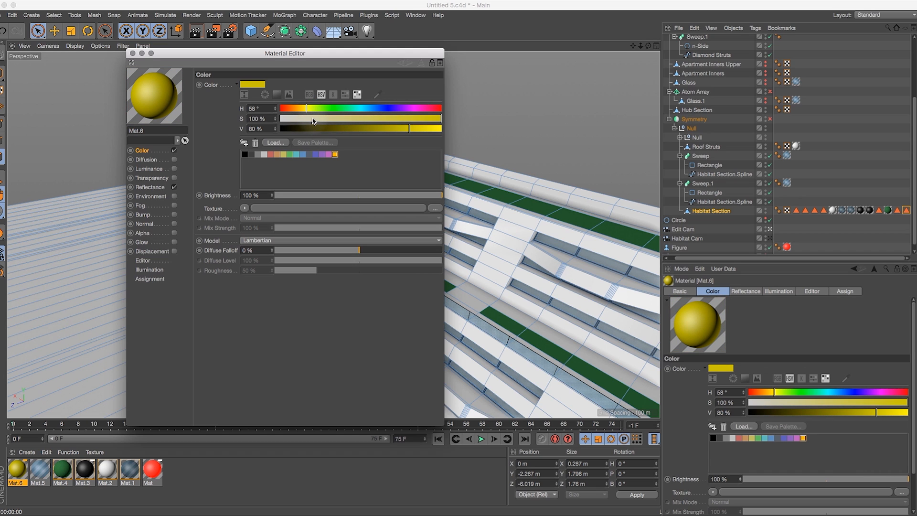
{"action": "left_click_drag", "start_coordinate": [415, 128], "coordinate": [422, 132]}
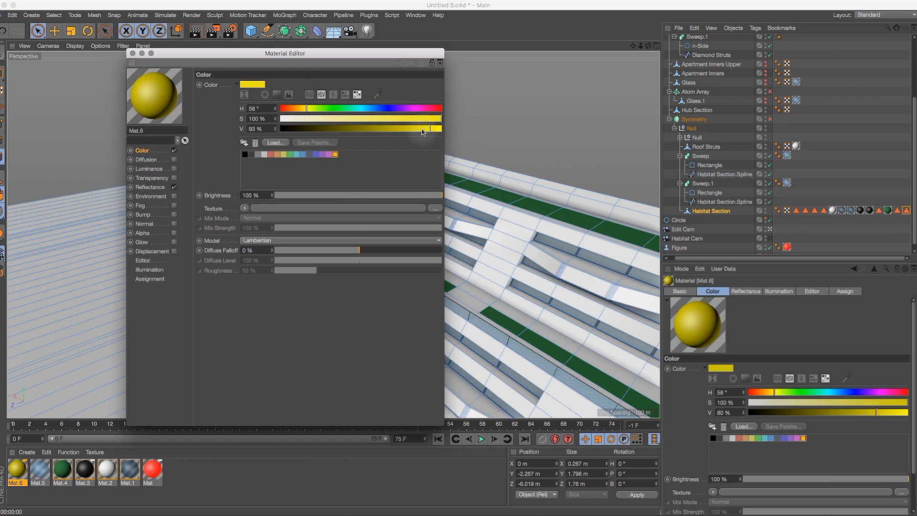
{"action": "left_click_drag", "start_coordinate": [304, 113], "coordinate": [304, 112]}
{"action": "left_click_drag", "start_coordinate": [430, 129], "coordinate": [445, 131]}
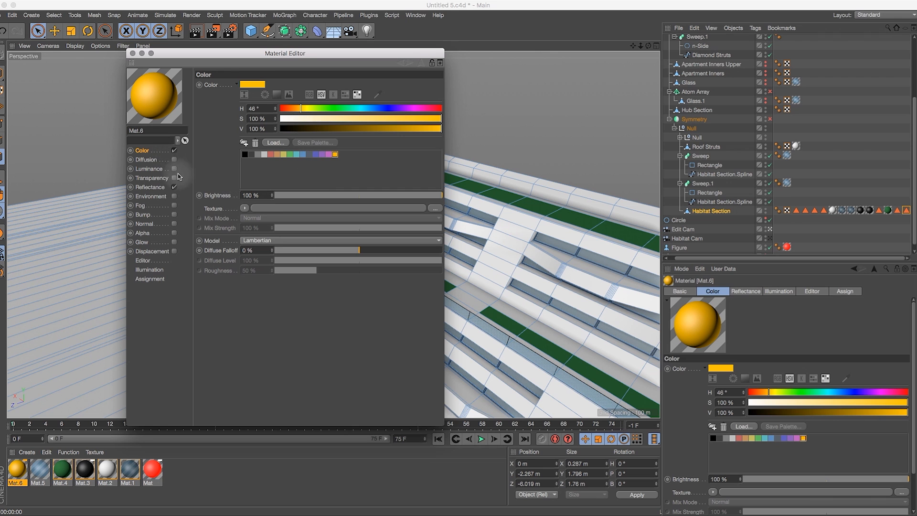
{"action": "left_click", "coordinate": [174, 187]}
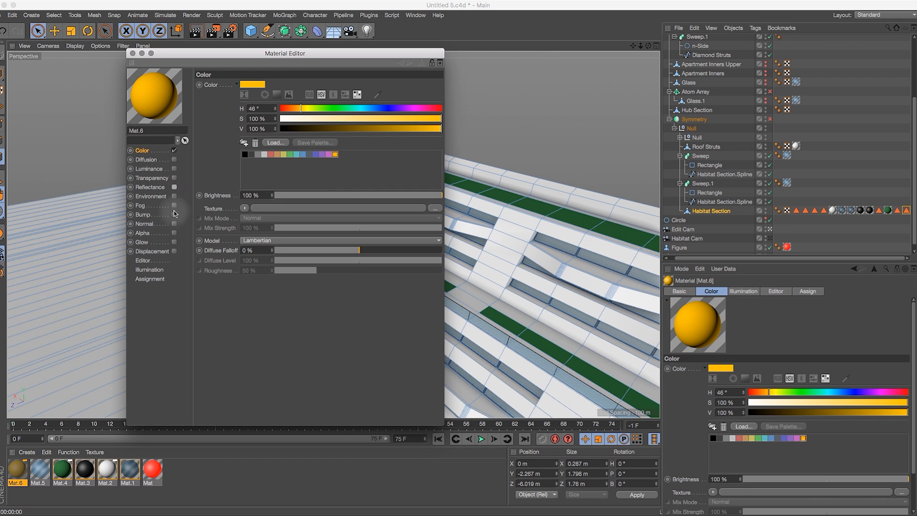
{"action": "left_click", "coordinate": [132, 53]}
Apply the new orange-yellow material to the selected strip of Habitat Section, restricted to the Section Colour selection
{"action": "left_click_drag", "start_coordinate": [18, 473], "coordinate": [379, 210]}
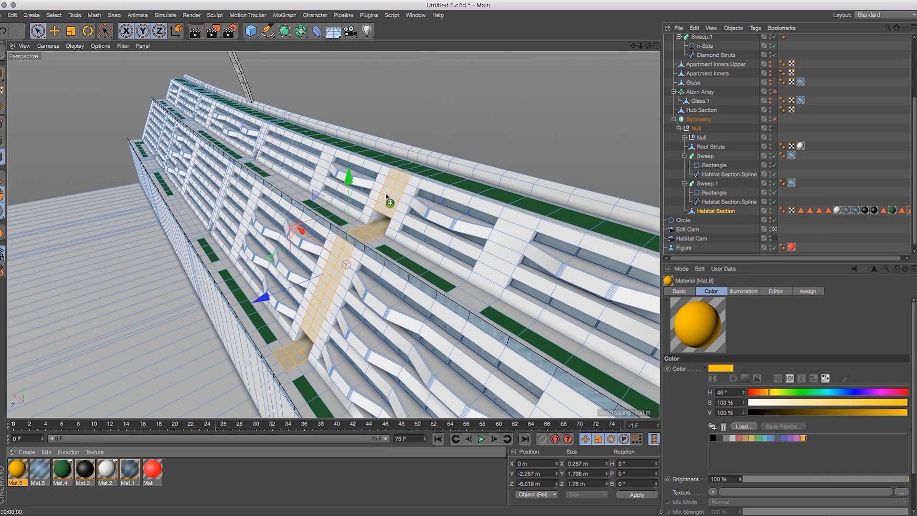
{"action": "mouse_move", "coordinate": [400, 202]}
{"action": "left_mouse_down"}
{"action": "mouse_move", "coordinate": [710, 210]}
{"action": "mouse_move", "coordinate": [400, 200]}
{"action": "left_mouse_up"}
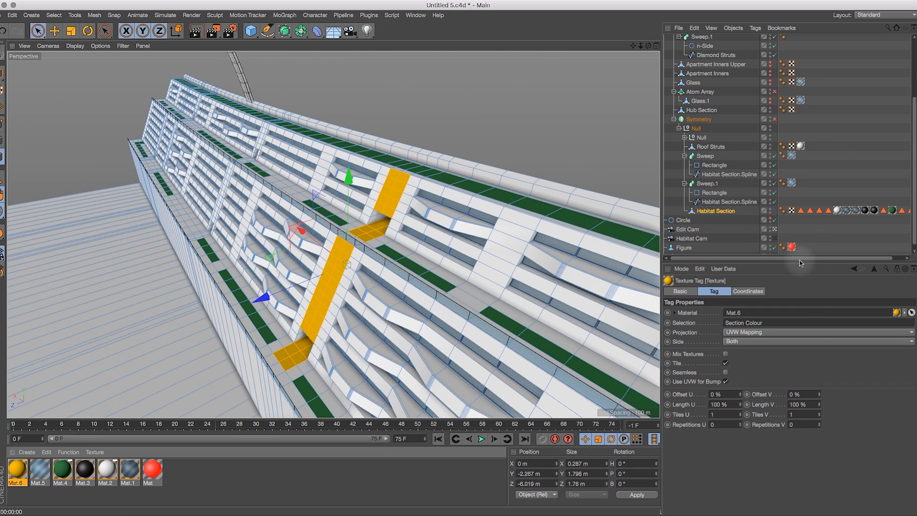
{"action": "left_click_drag", "start_coordinate": [800, 260], "coordinate": [826, 260]}
{"action": "left_click", "coordinate": [897, 210]}
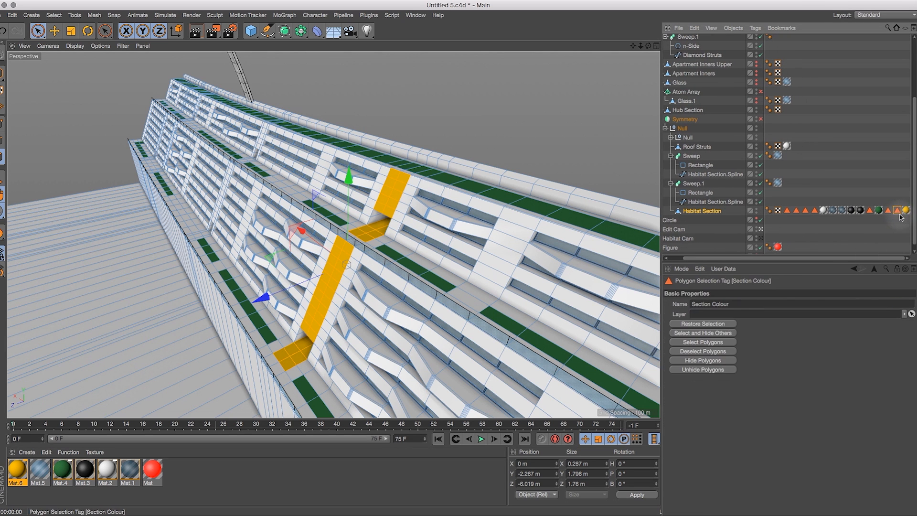
{"action": "left_click", "coordinate": [906, 210]}
Render the active view to check the coloured strip on the Habitat Section
{"action": "mouse_move", "coordinate": [648, 45]}
{"action": "left_mouse_down"}
{"action": "mouse_move", "coordinate": [662, 36]}
{"action": "mouse_move", "coordinate": [686, 65]}
{"action": "mouse_move", "coordinate": [649, 84]}
{"action": "mouse_move", "coordinate": [662, 48]}
{"action": "mouse_move", "coordinate": [656, 54]}
{"action": "left_mouse_up"}
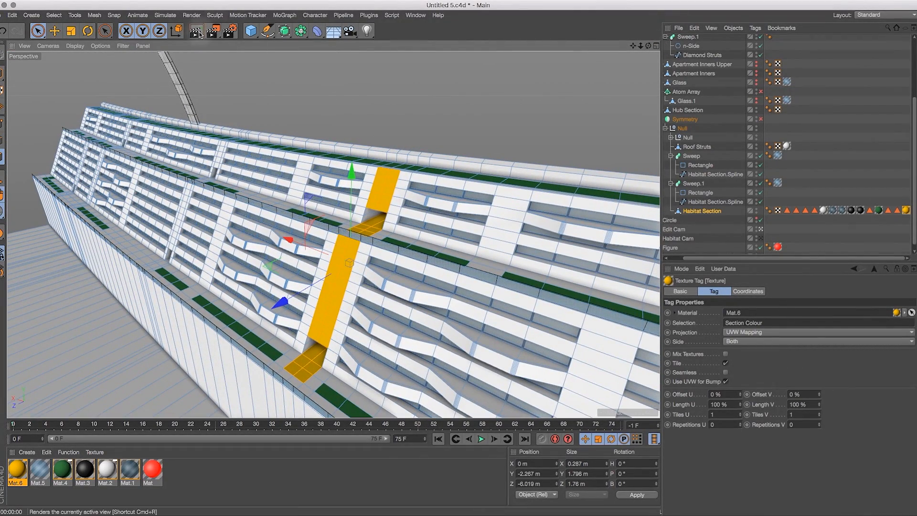
{"action": "key", "text": "super+r"}
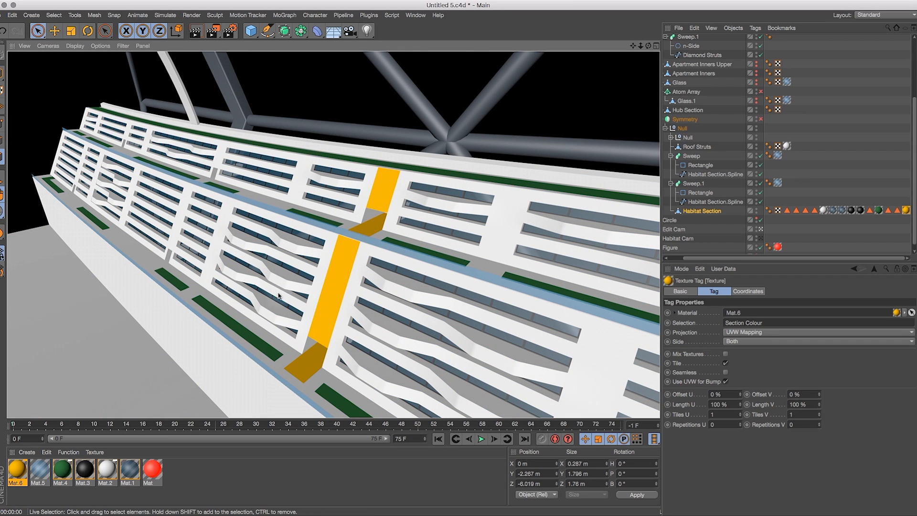
Mute the orange-yellow material's colour to S 74% and V 93%, and render the active view to check it
{"action": "double_click", "coordinate": [16, 469]}
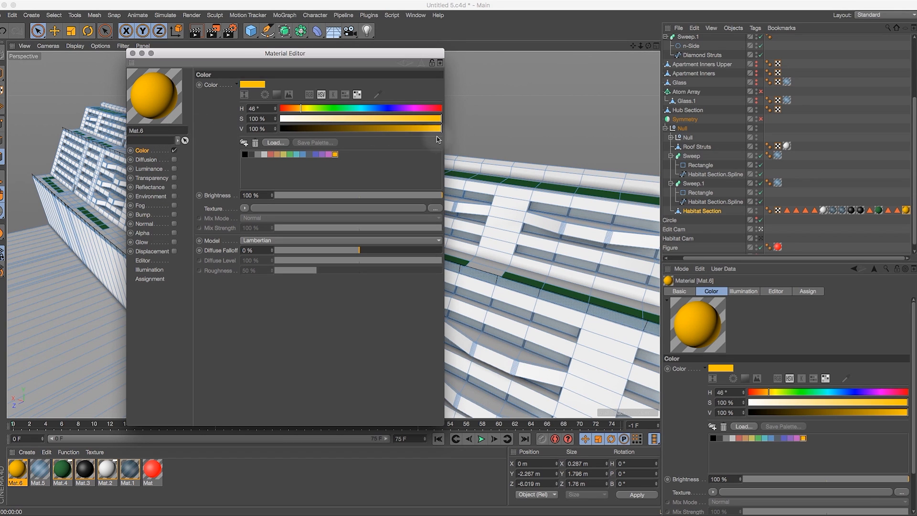
{"action": "left_click_drag", "start_coordinate": [426, 122], "coordinate": [400, 119]}
{"action": "left_click", "coordinate": [133, 54]}
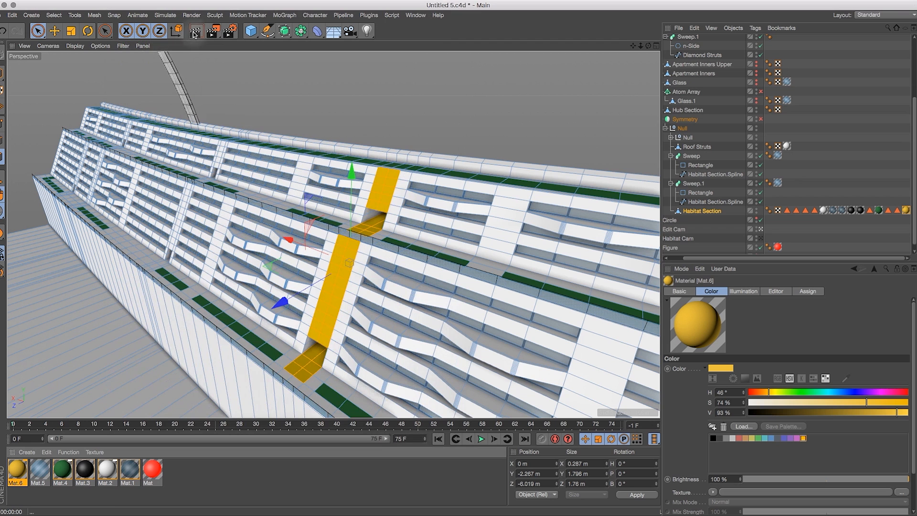
{"action": "key", "text": "ctrl+r"}
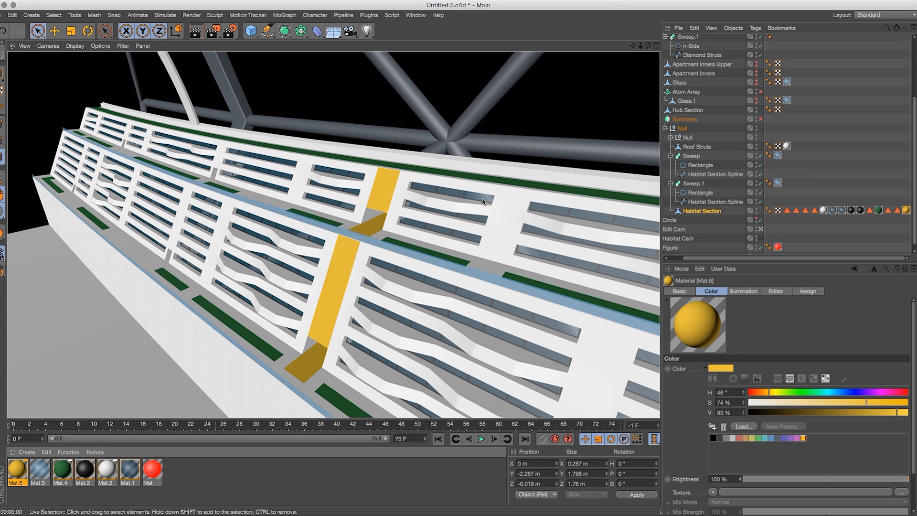
Reduce the orange-yellow material's saturation to 64% and render the active view again
{"action": "left_click", "coordinate": [17, 470]}
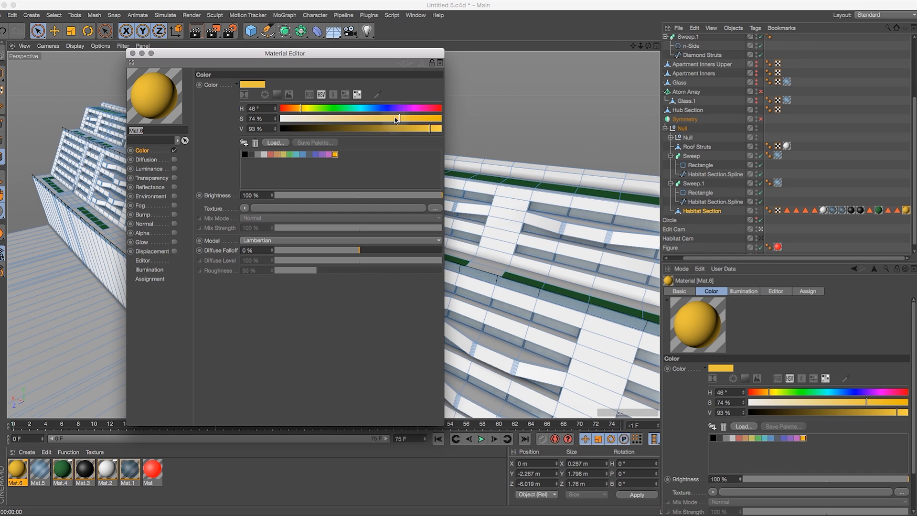
{"action": "mouse_move", "coordinate": [393, 118]}
{"action": "left_mouse_down"}
{"action": "mouse_move", "coordinate": [353, 119]}
{"action": "mouse_move", "coordinate": [383, 119]}
{"action": "left_mouse_up"}
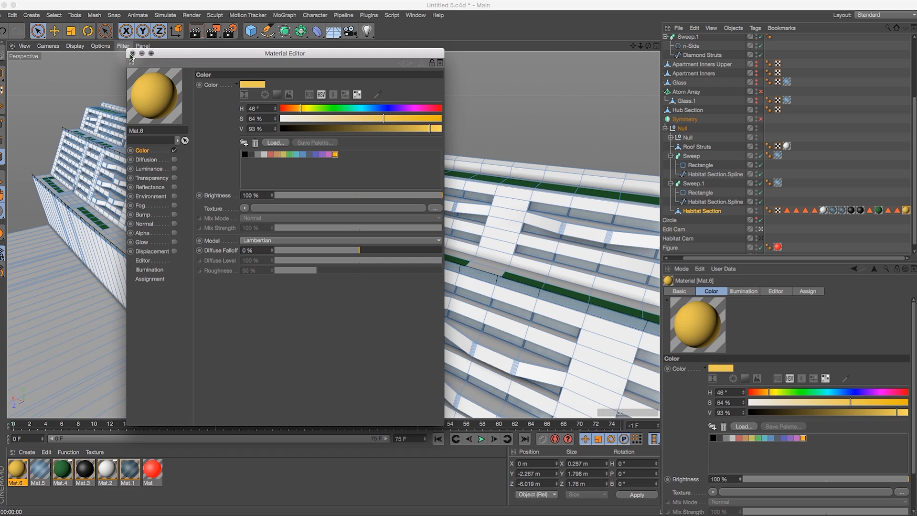
{"action": "left_click", "coordinate": [133, 53]}
{"action": "left_click", "coordinate": [195, 31]}
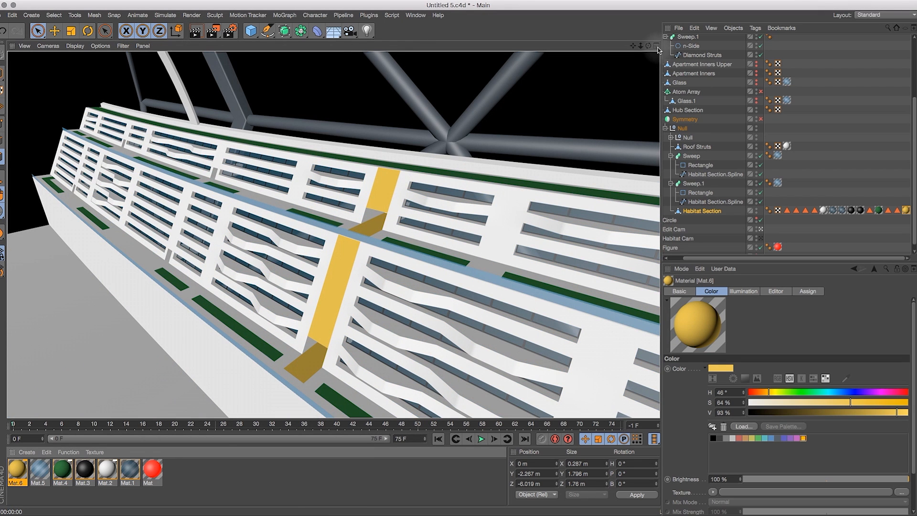
{"action": "left_click_drag", "start_coordinate": [649, 49], "coordinate": [599, 51]}
{"action": "left_click_drag", "start_coordinate": [695, 77], "coordinate": [671, 59]}
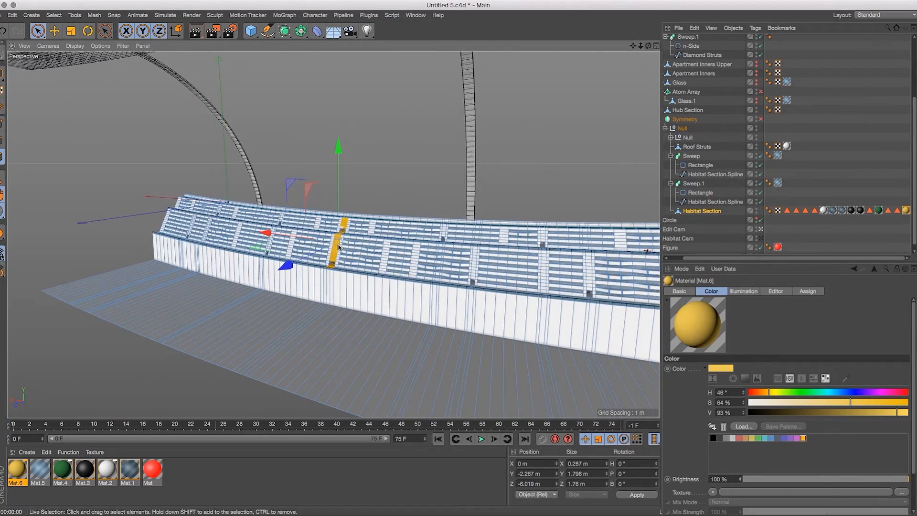
{"action": "left_click_drag", "start_coordinate": [648, 45], "coordinate": [640, 27]}
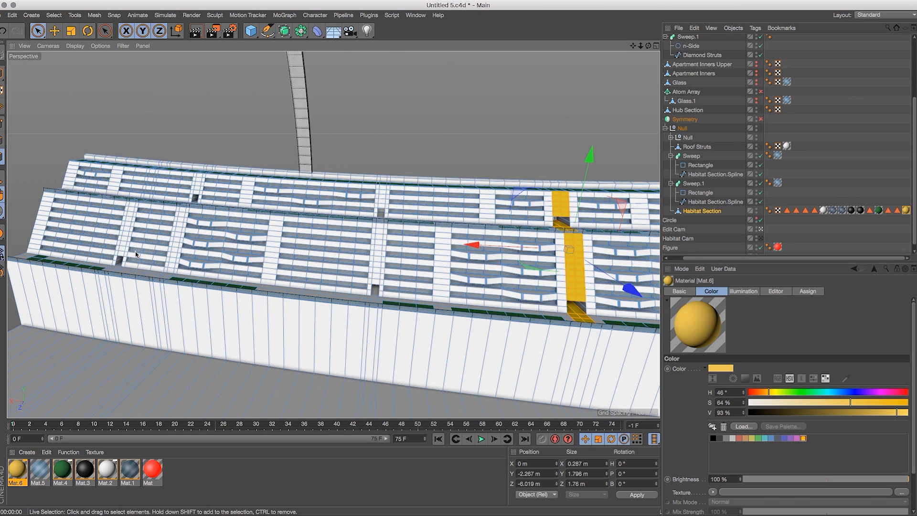
{"action": "left_click", "coordinate": [123, 250]}
{"action": "left_click", "coordinate": [123, 251]}
{"action": "left_click", "coordinate": [375, 277], "text": "shift"}
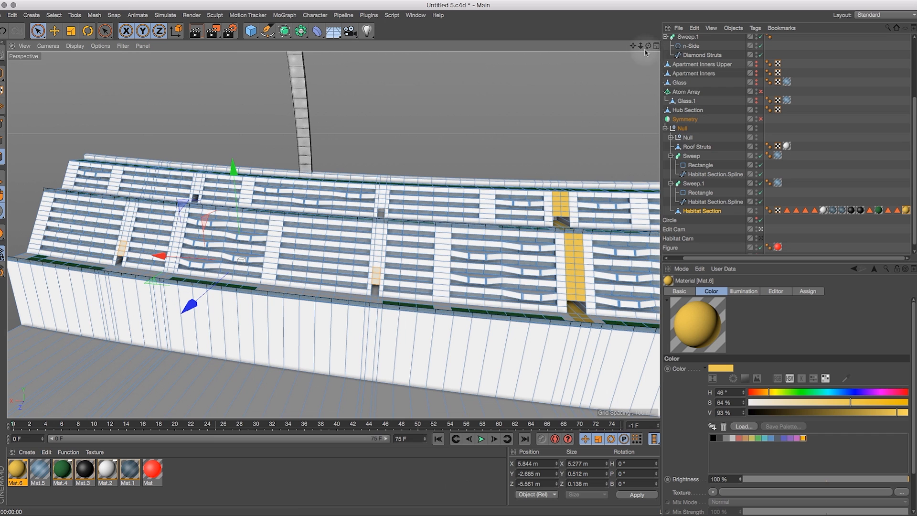
{"action": "left_click_drag", "start_coordinate": [633, 46], "coordinate": [543, 43]}
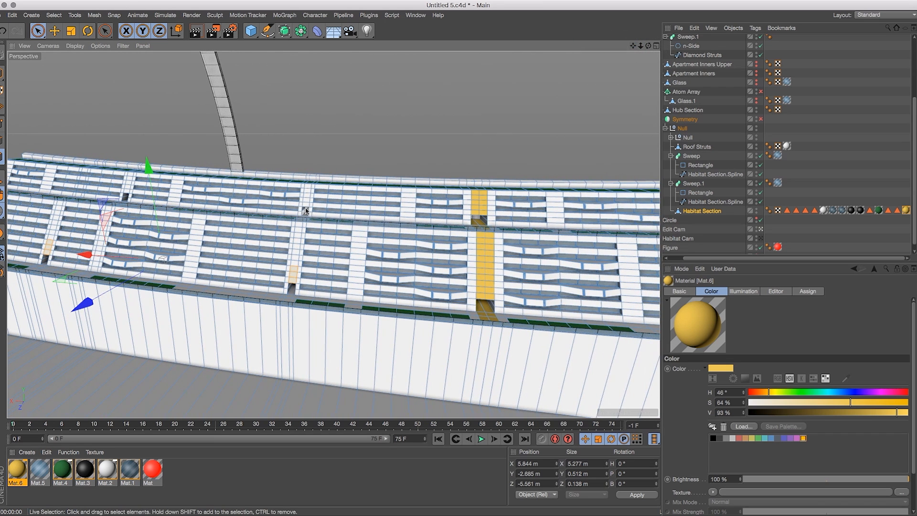
{"action": "left_click", "coordinate": [130, 187], "text": "shift"}
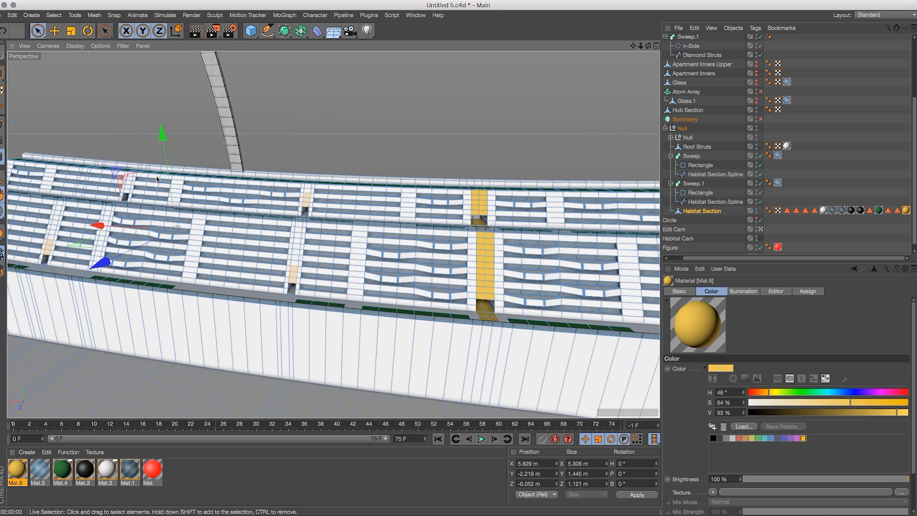
{"action": "left_click_drag", "start_coordinate": [648, 46], "coordinate": [841, 53]}
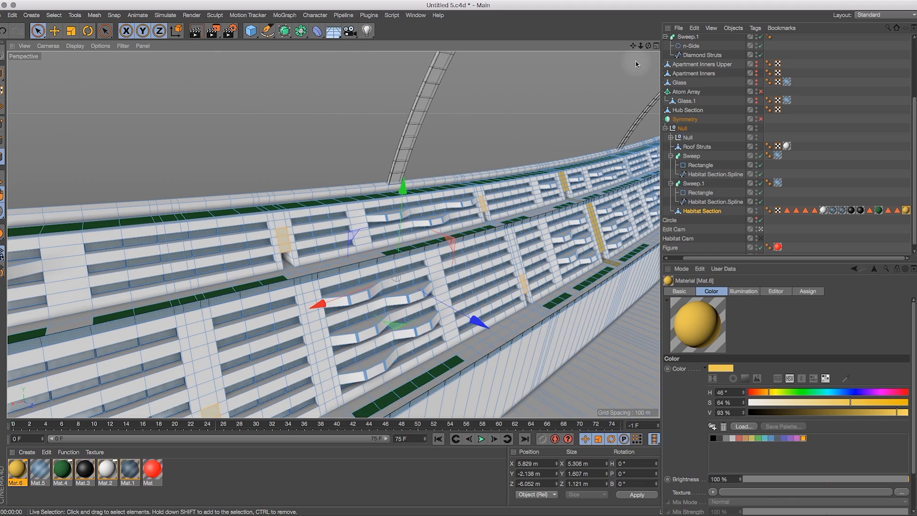
{"action": "left_click_drag", "start_coordinate": [640, 45], "coordinate": [431, 72]}
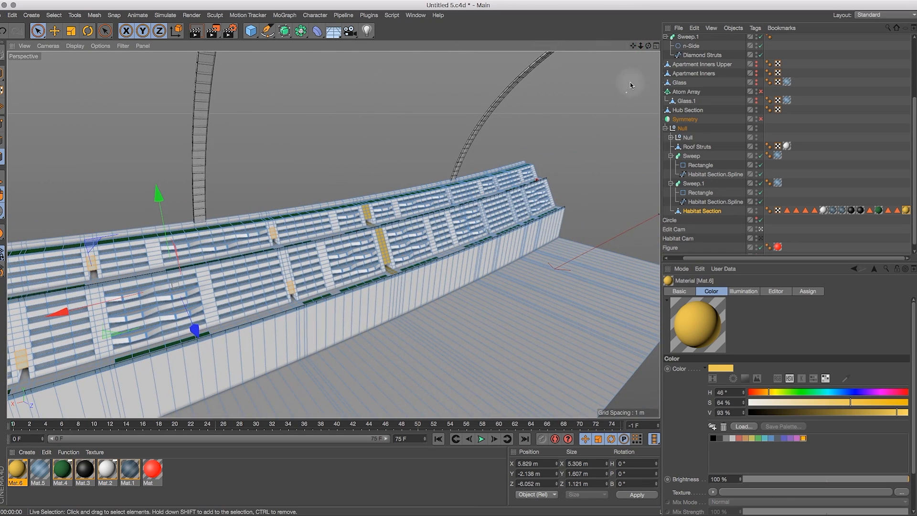
Start a fresh polygon selection on Habitat Section with the small wall panels directly above two neighbouring upper-tier openings
{"action": "key", "text": "o"}
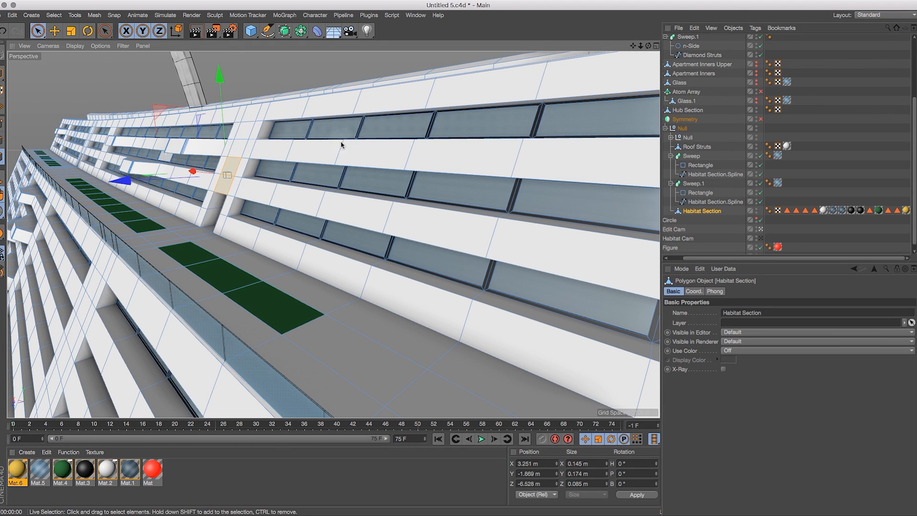
{"action": "left_click_drag", "start_coordinate": [640, 45], "coordinate": [431, 158]}
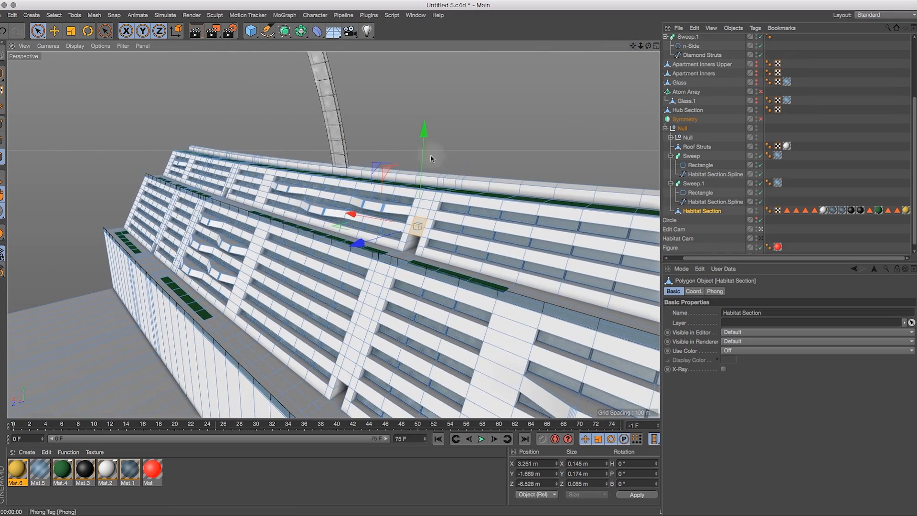
{"action": "left_click_drag", "start_coordinate": [633, 45], "coordinate": [436, 141]}
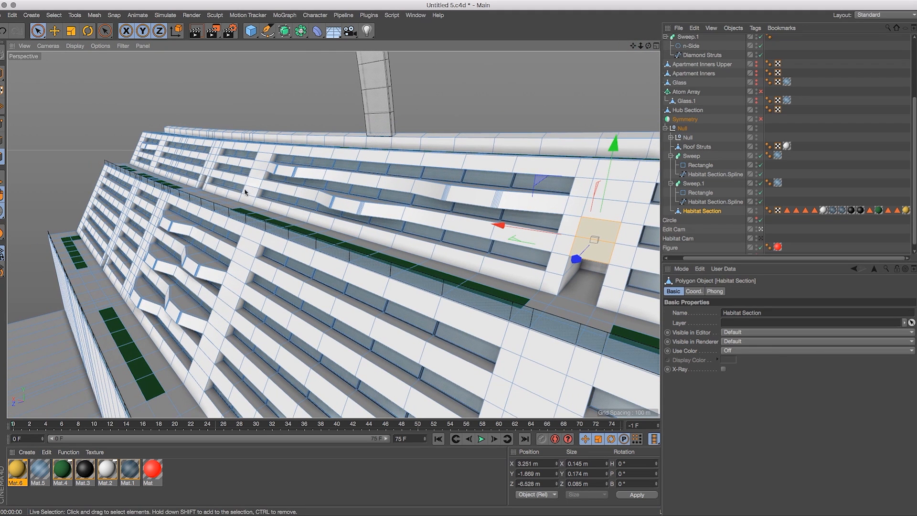
{"action": "left_click", "coordinate": [207, 175], "text": "shift"}
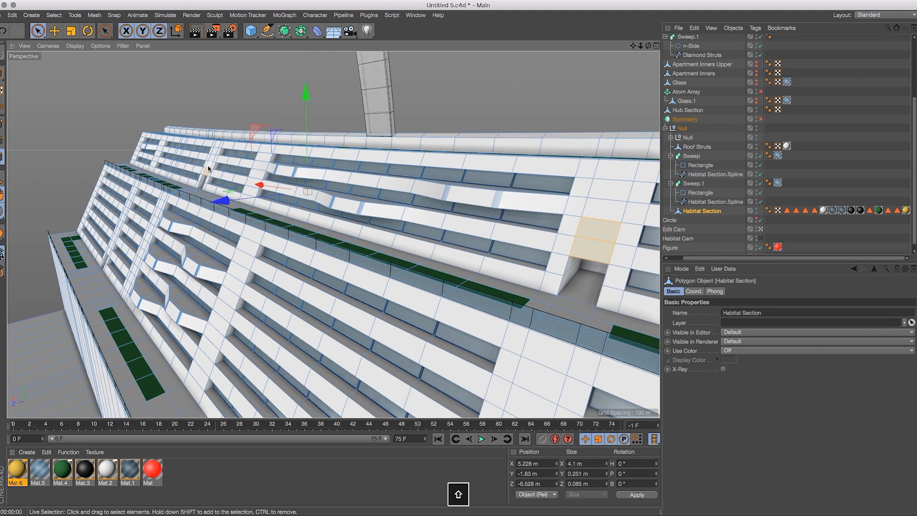
{"action": "left_click", "coordinate": [226, 219], "text": "shift"}
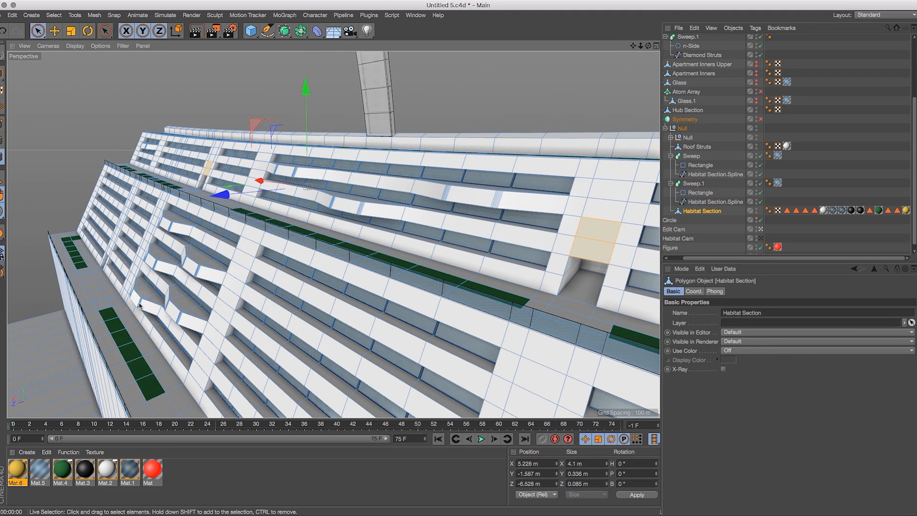
Add the panel above the farthest lower-tier opening to the selection, undoing the imprecise pick and reselecting it from closer up
{"action": "left_click", "coordinate": [111, 252], "text": "shift"}
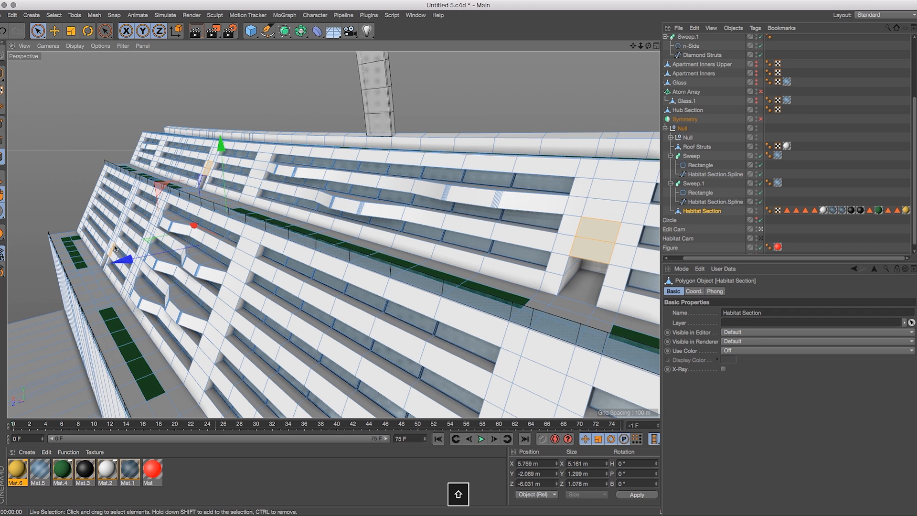
{"action": "key", "text": "super+z"}
{"action": "key", "text": "super+z"}
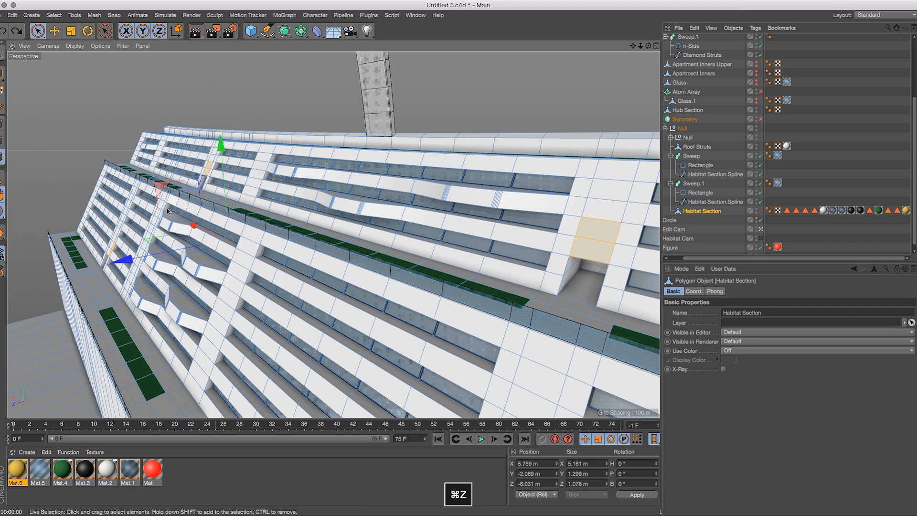
{"action": "key", "text": "super+shift+z"}
{"action": "left_click_drag", "start_coordinate": [641, 45], "coordinate": [210, 292]}
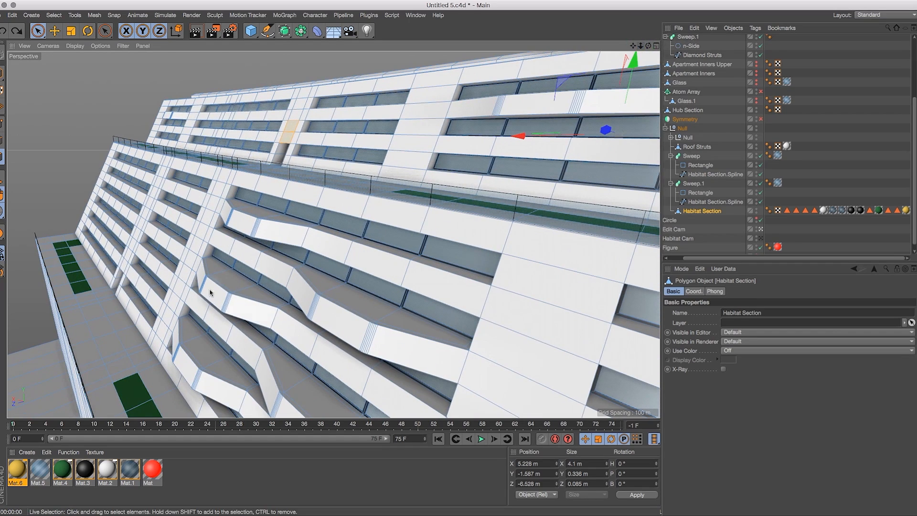
{"action": "left_click", "coordinate": [129, 261], "text": "shift"}
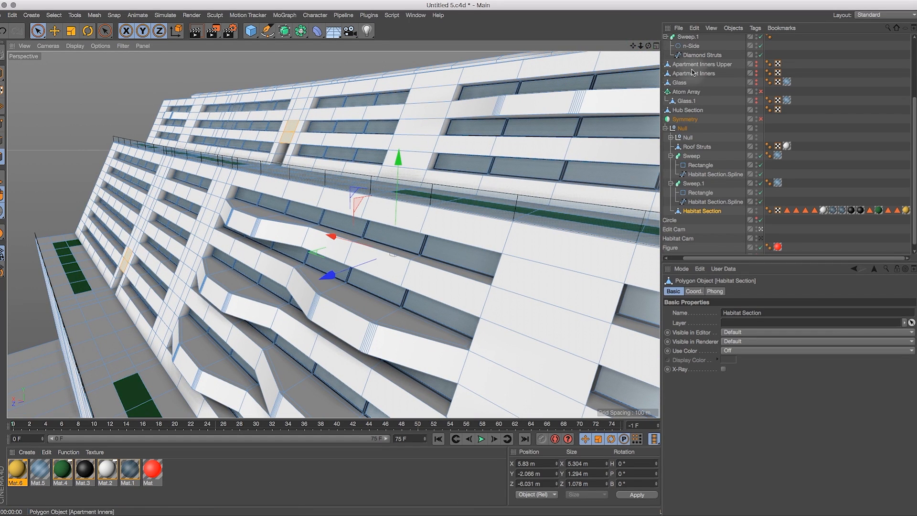
Add the panels above the next lower-tier opening and above the upper and lower openings just past the coloured strip
{"action": "left_click_drag", "start_coordinate": [639, 47], "coordinate": [591, 74]}
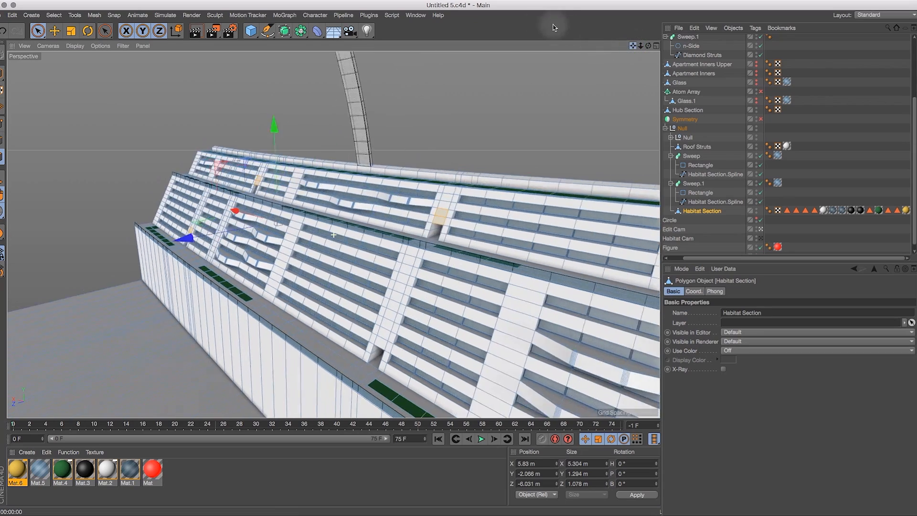
{"action": "left_click_drag", "start_coordinate": [553, 27], "coordinate": [286, 349]}
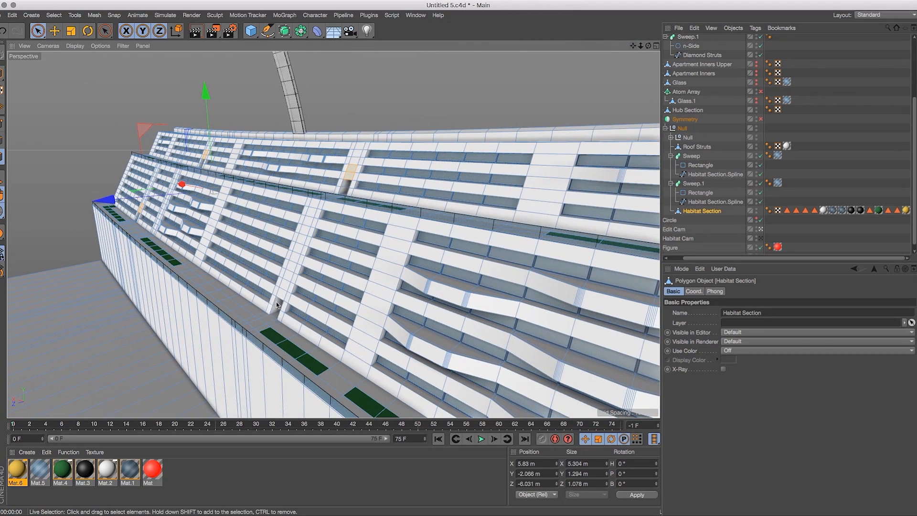
{"action": "left_click_drag", "start_coordinate": [641, 46], "coordinate": [573, 64]}
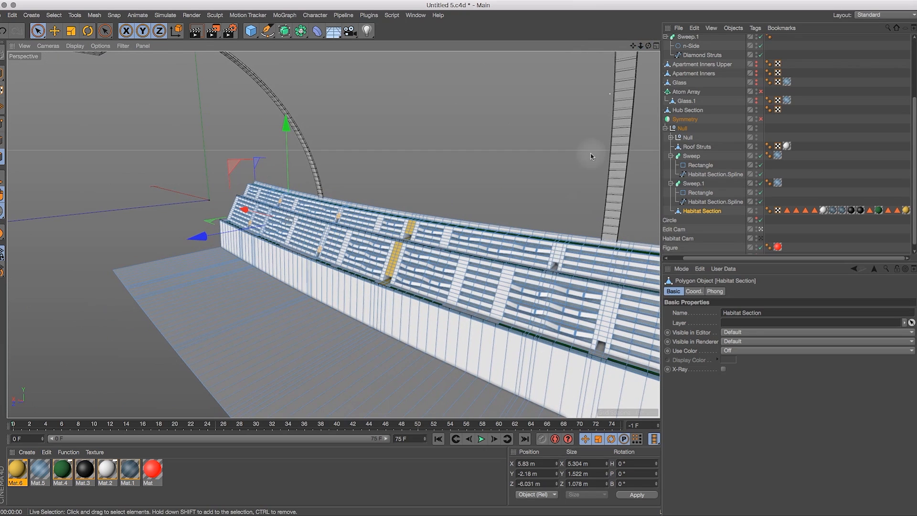
{"action": "left_click", "coordinate": [557, 260], "text": "shift"}
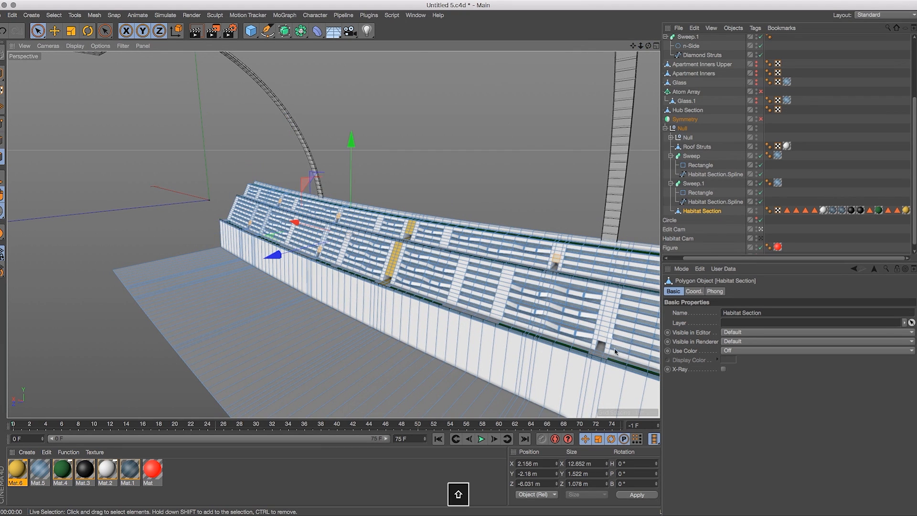
{"action": "left_click", "coordinate": [603, 339], "text": "shift"}
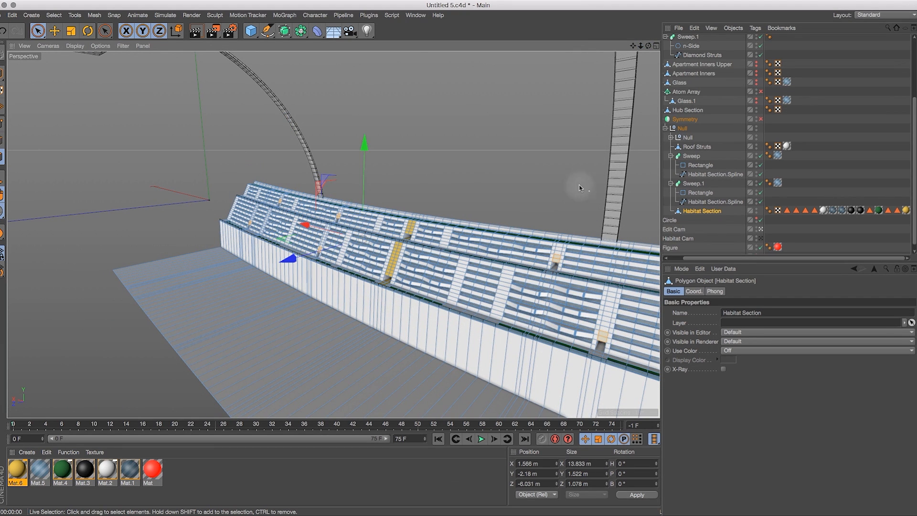
Add the panels above the last pair of upper-tier and lower-tier openings to the polygon selection
{"action": "left_click_drag", "start_coordinate": [648, 47], "coordinate": [492, 351]}
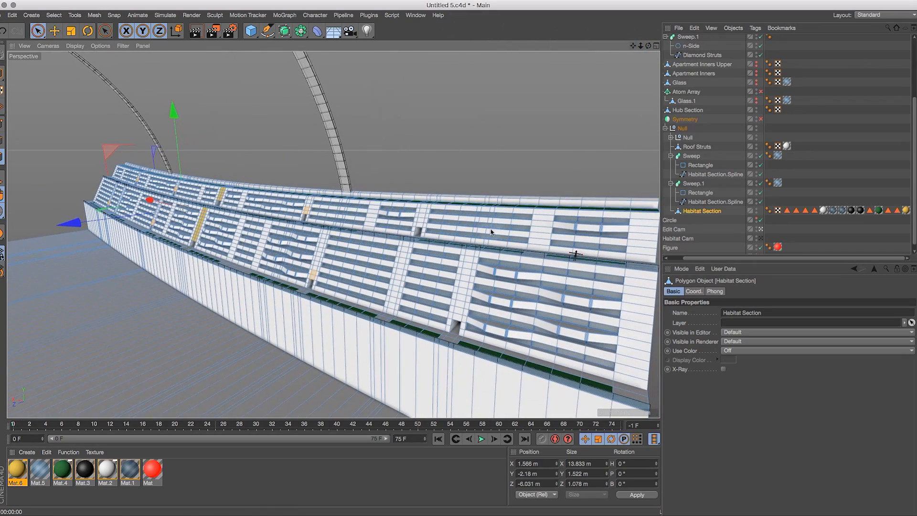
{"action": "left_click", "coordinate": [458, 317], "text": "shift"}
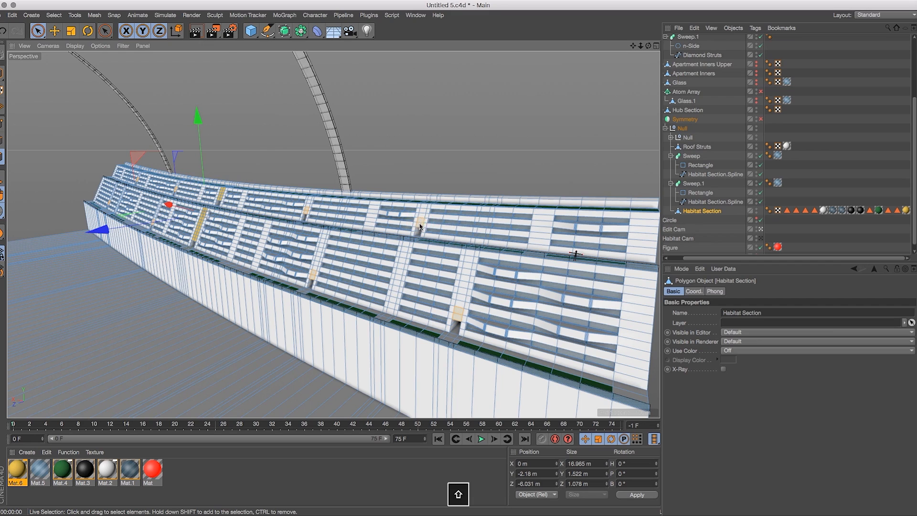
{"action": "mouse_move", "coordinate": [634, 48]}
{"action": "left_mouse_down"}
{"action": "mouse_move", "coordinate": [549, 41]}
{"action": "mouse_move", "coordinate": [603, 29]}
{"action": "mouse_move", "coordinate": [640, 34]}
{"action": "left_mouse_up"}
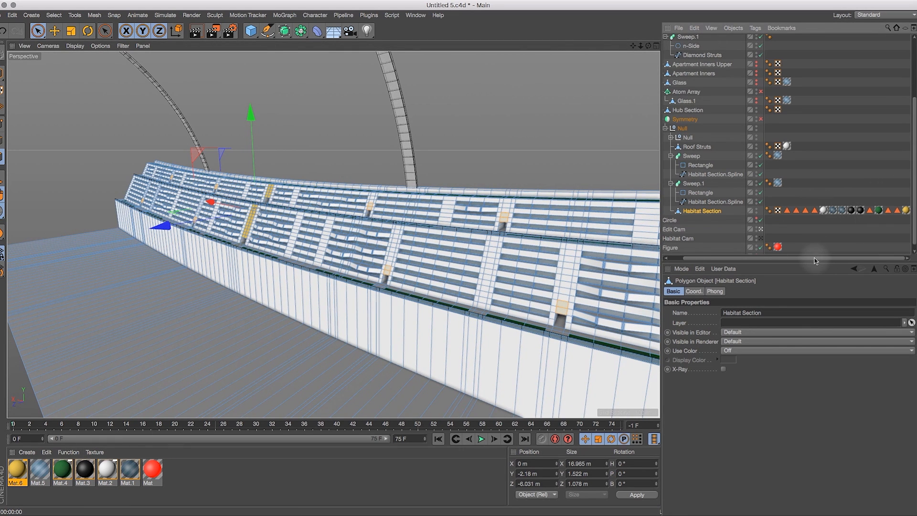
Store the selected panels as a new polygon selection tag named "Section Colour 2"
{"action": "left_click", "coordinate": [54, 15]}
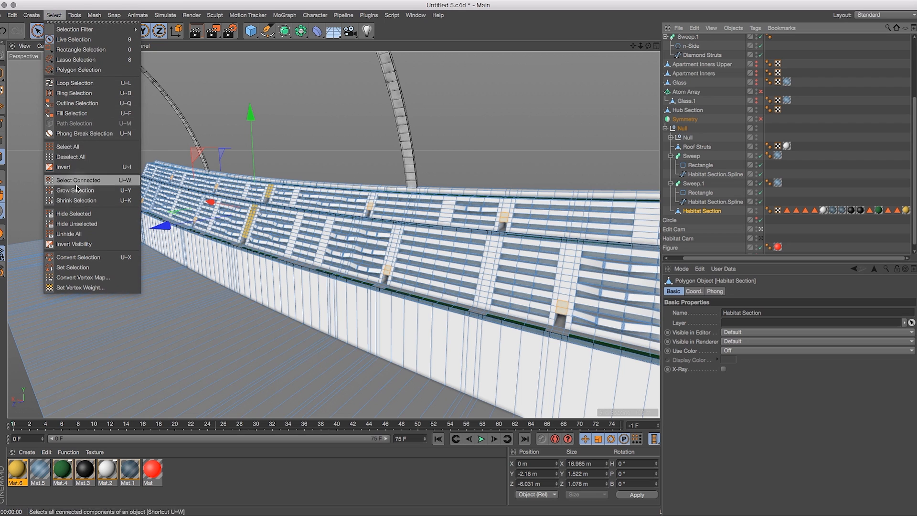
{"action": "left_click", "coordinate": [76, 267]}
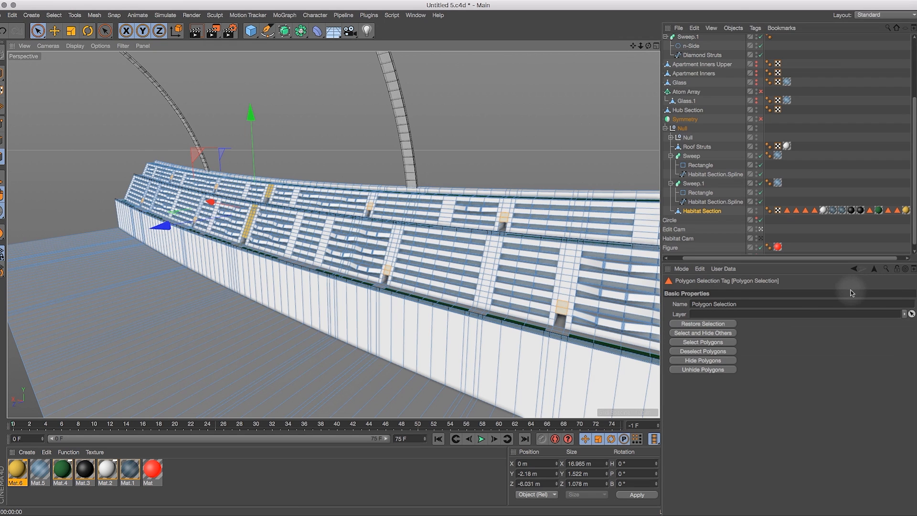
{"action": "left_click", "coordinate": [712, 304]}
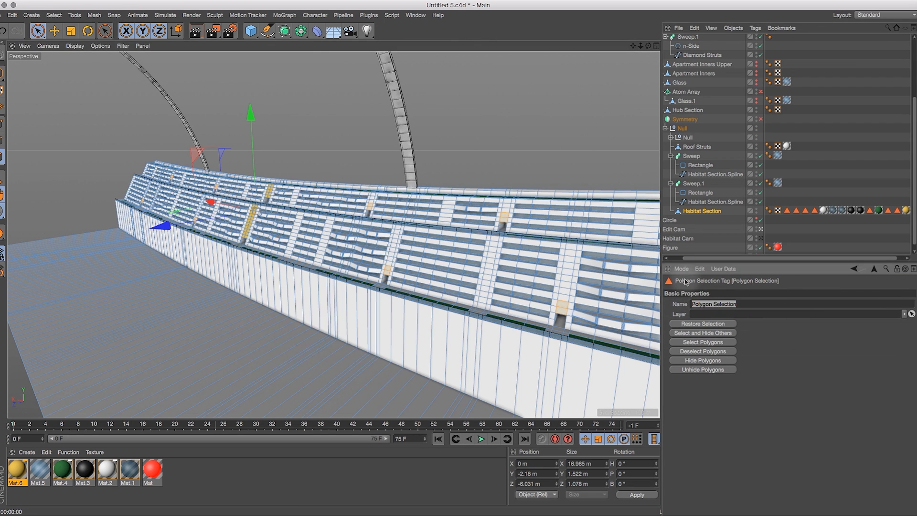
{"action": "type", "text": "Section Colour 2"}
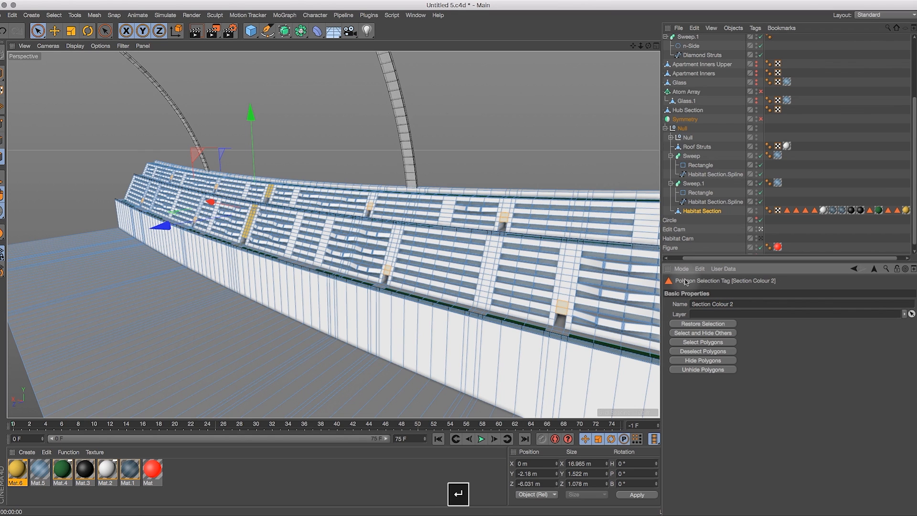
Apply the yellow material Mat.6 to the Habitat Section, restricted to the "Section Colour 2" polygon selection
{"action": "left_click_drag", "start_coordinate": [17, 468], "coordinate": [598, 241]}
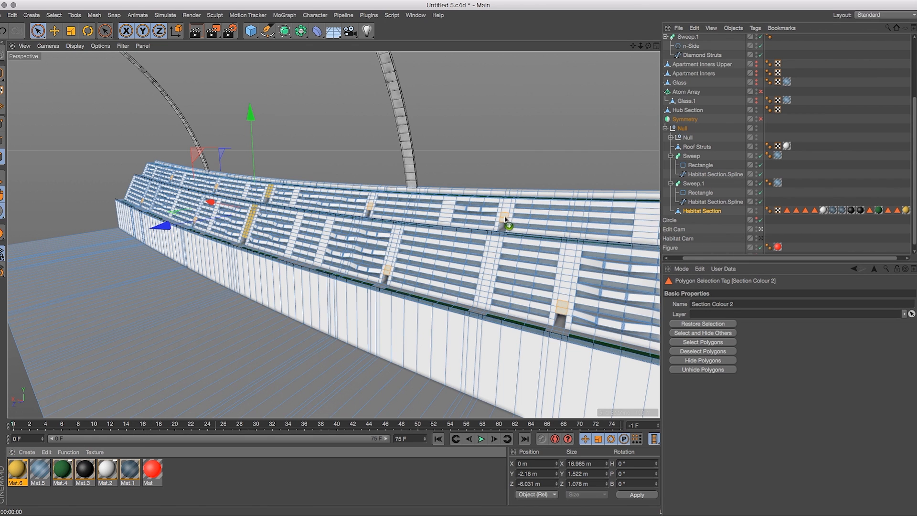
{"action": "left_click_drag", "start_coordinate": [506, 219], "coordinate": [506, 221]}
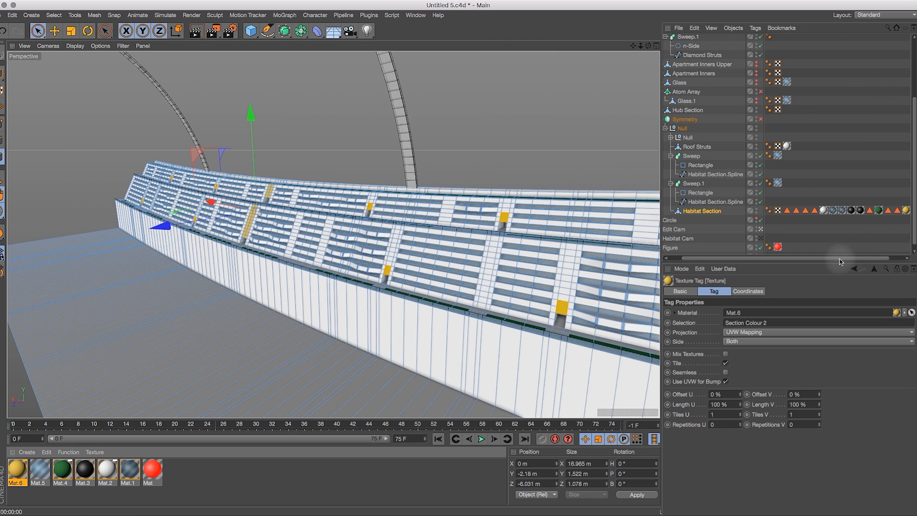
{"action": "left_click", "coordinate": [906, 259]}
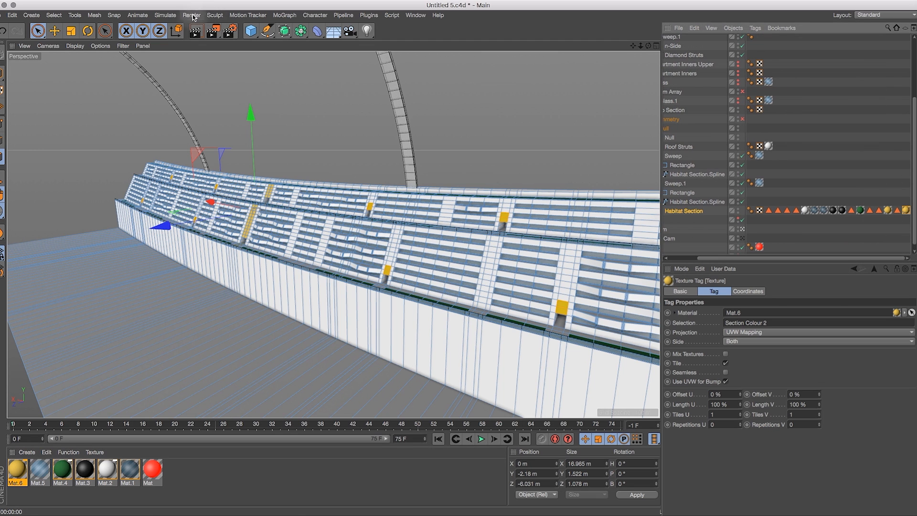
Render the view and examine the yellow panels along both tiers of the Habitat Section from several angles
{"action": "key", "text": "super+r"}
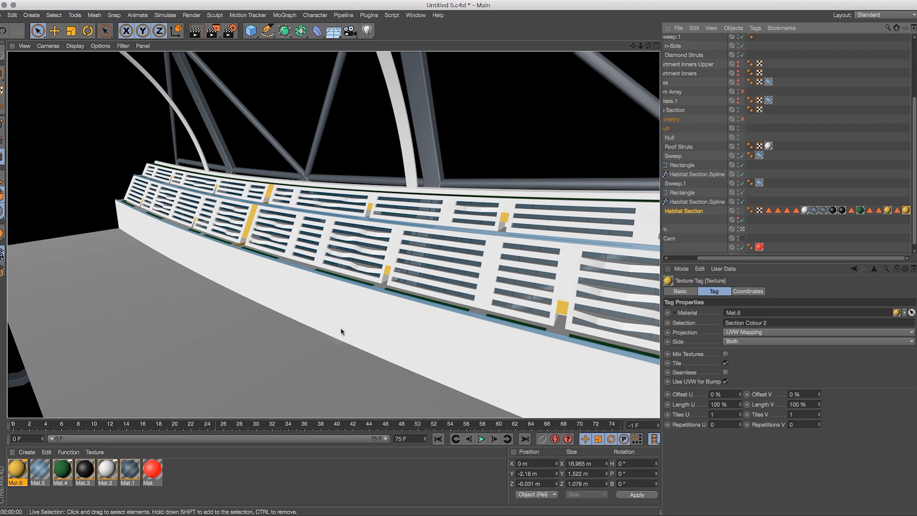
{"action": "left_click", "coordinate": [340, 272]}
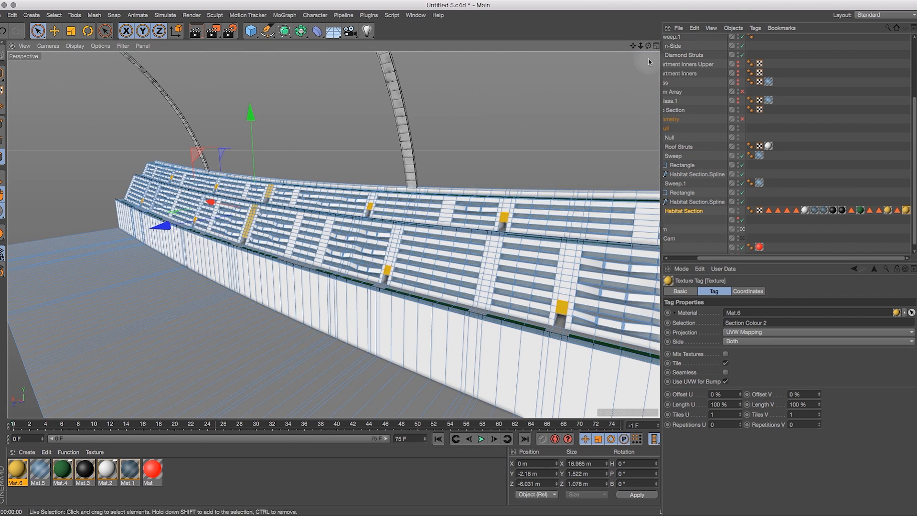
{"action": "left_click_drag", "start_coordinate": [647, 47], "coordinate": [651, 39]}
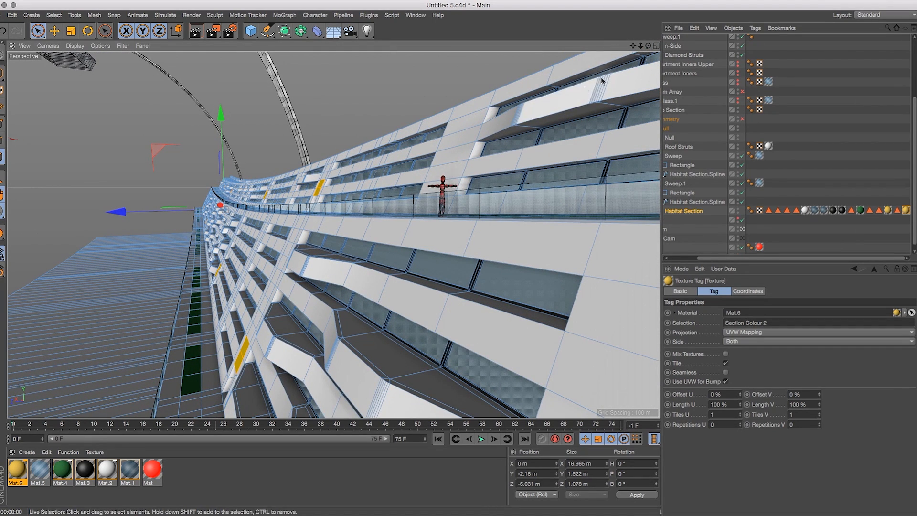
{"action": "mouse_move", "coordinate": [636, 46]}
{"action": "left_mouse_down"}
{"action": "mouse_move", "coordinate": [656, 36]}
{"action": "mouse_move", "coordinate": [645, 52]}
{"action": "left_mouse_up"}
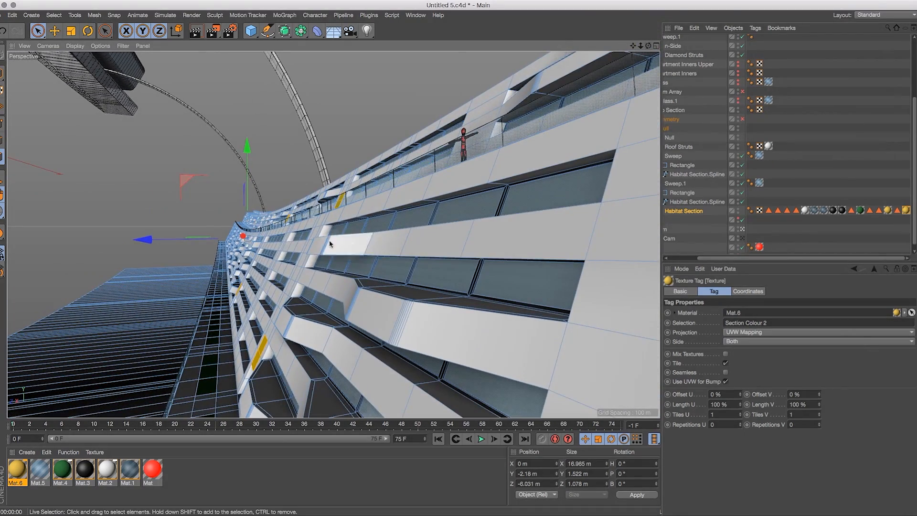
{"action": "mouse_move", "coordinate": [648, 45]}
{"action": "left_mouse_down"}
{"action": "mouse_move", "coordinate": [662, 60]}
{"action": "mouse_move", "coordinate": [648, 59]}
{"action": "mouse_move", "coordinate": [663, 62]}
{"action": "mouse_move", "coordinate": [656, 51]}
{"action": "left_mouse_up"}
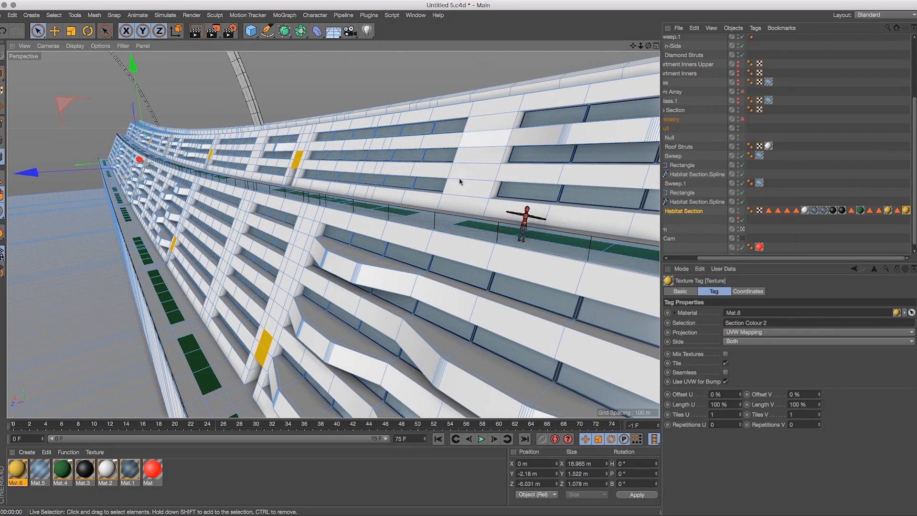
{"action": "left_click", "coordinate": [196, 31]}
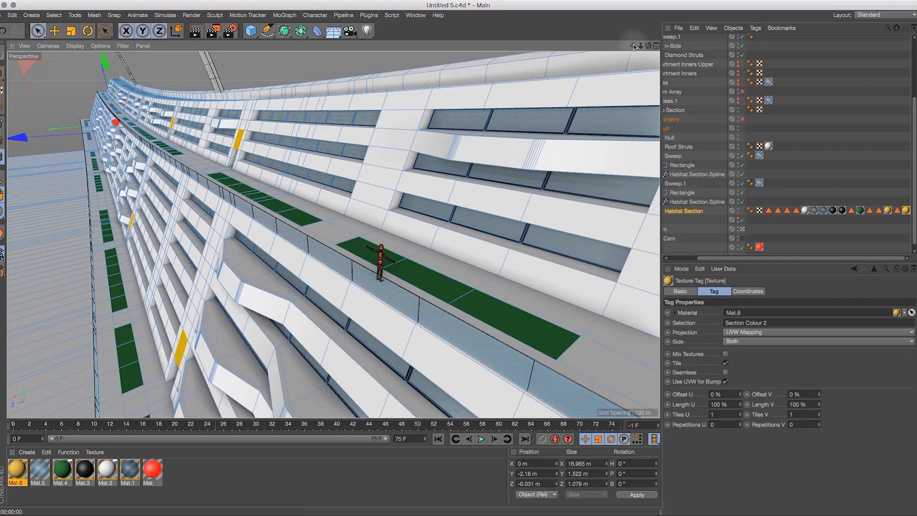
{"action": "mouse_move", "coordinate": [633, 46]}
{"action": "left_mouse_down"}
{"action": "mouse_move", "coordinate": [616, 60]}
{"action": "mouse_move", "coordinate": [633, 69]}
{"action": "mouse_move", "coordinate": [621, 57]}
{"action": "mouse_move", "coordinate": [492, 116]}
{"action": "left_mouse_up"}
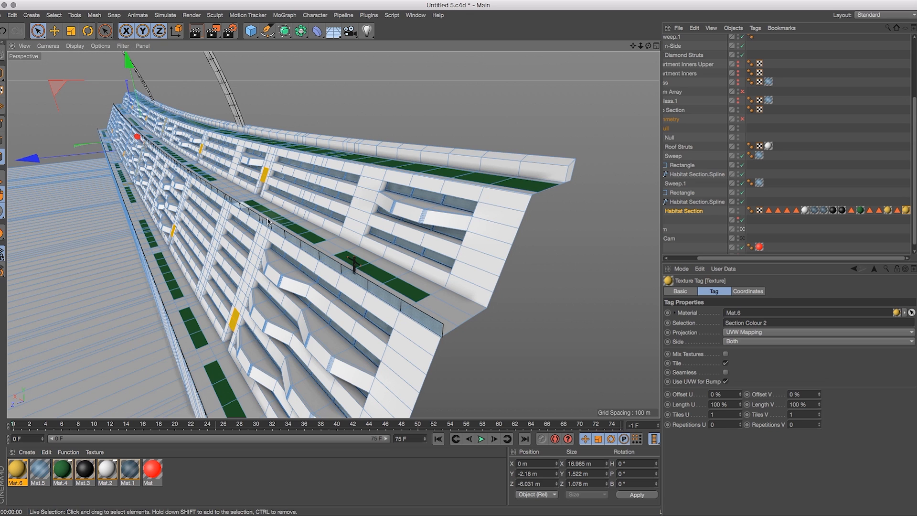
{"action": "left_click_drag", "start_coordinate": [633, 45], "coordinate": [661, 29]}
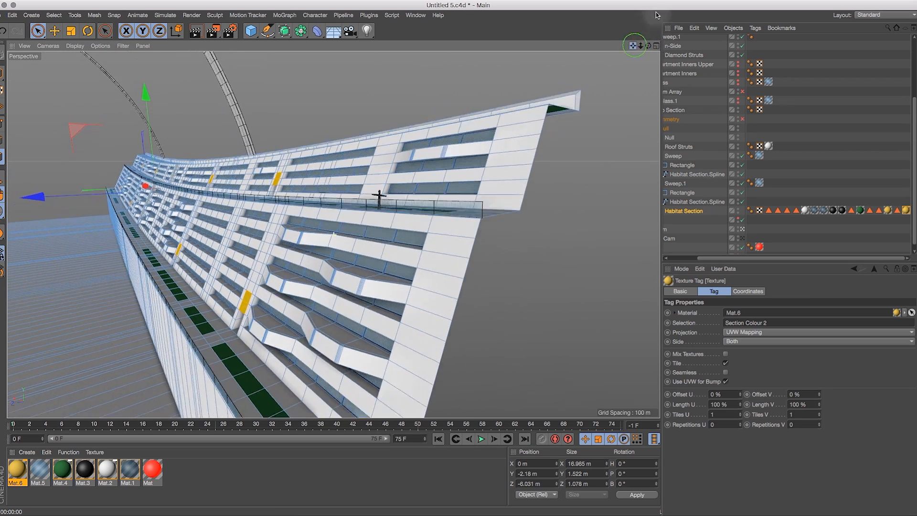
Edit the white material Mat.2, enabling its Diffusion channel with a Noise shader as the texture
{"action": "left_click", "coordinate": [106, 470]}
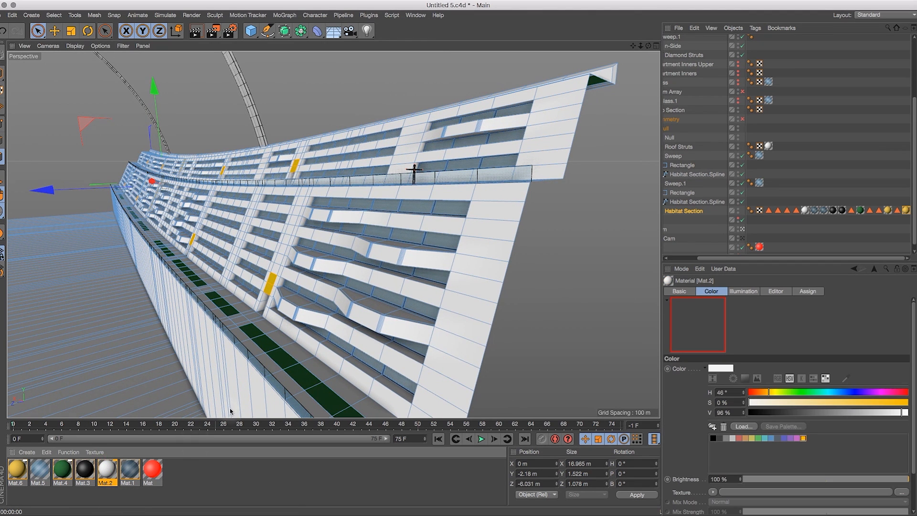
{"action": "double_click", "coordinate": [106, 471]}
{"action": "left_click_drag", "start_coordinate": [221, 54], "coordinate": [406, 78]}
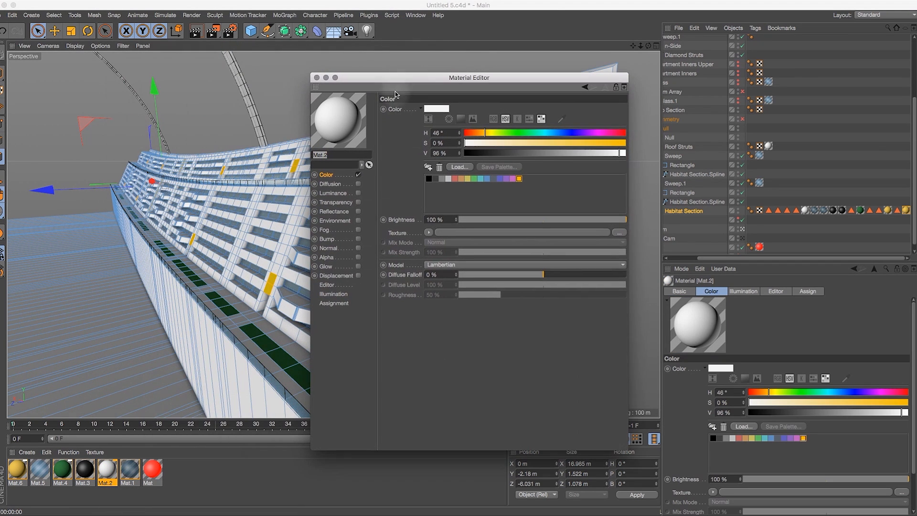
{"action": "left_click", "coordinate": [359, 184]}
{"action": "left_click", "coordinate": [330, 184]}
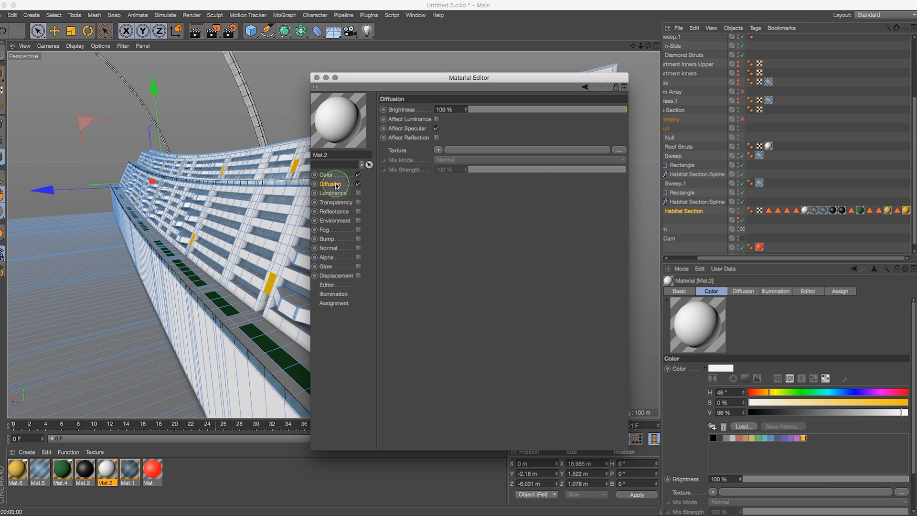
{"action": "left_click", "coordinate": [438, 151]}
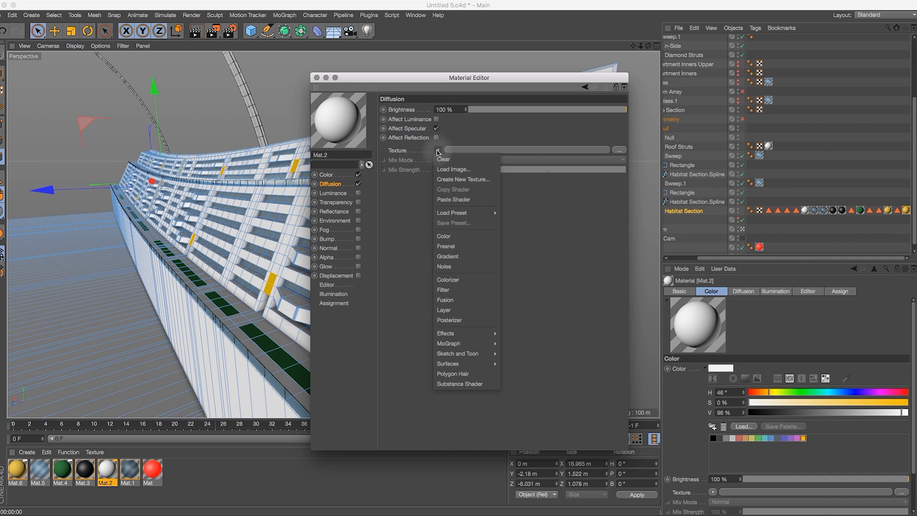
{"action": "left_click", "coordinate": [462, 266]}
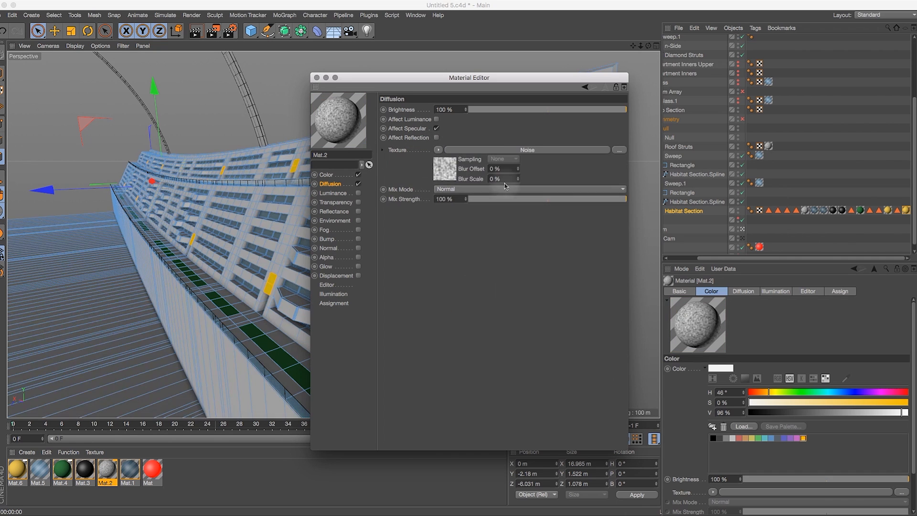
Set the noise type of Mat.2's diffusion shader to Mod Noise after trying Box Noise
{"action": "left_click", "coordinate": [494, 149]}
{"action": "left_click", "coordinate": [497, 202]}
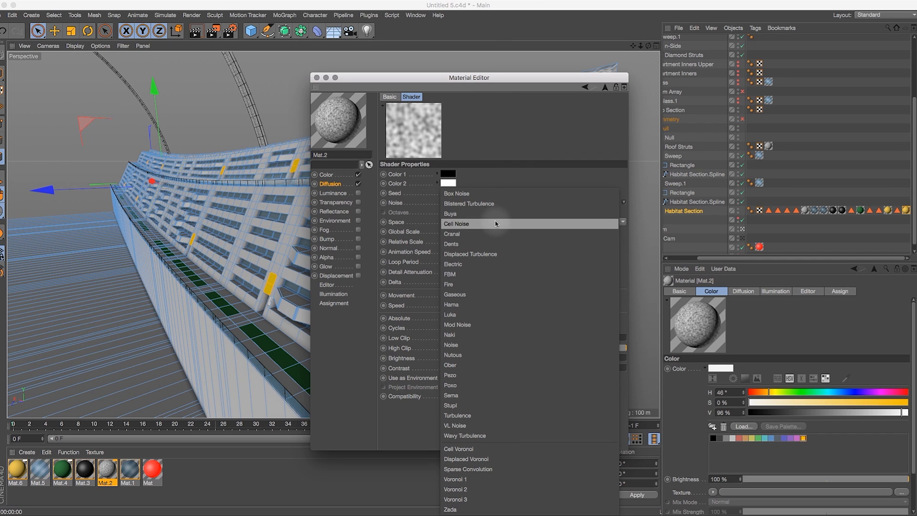
{"action": "left_click", "coordinate": [475, 194]}
{"action": "left_click", "coordinate": [476, 202]}
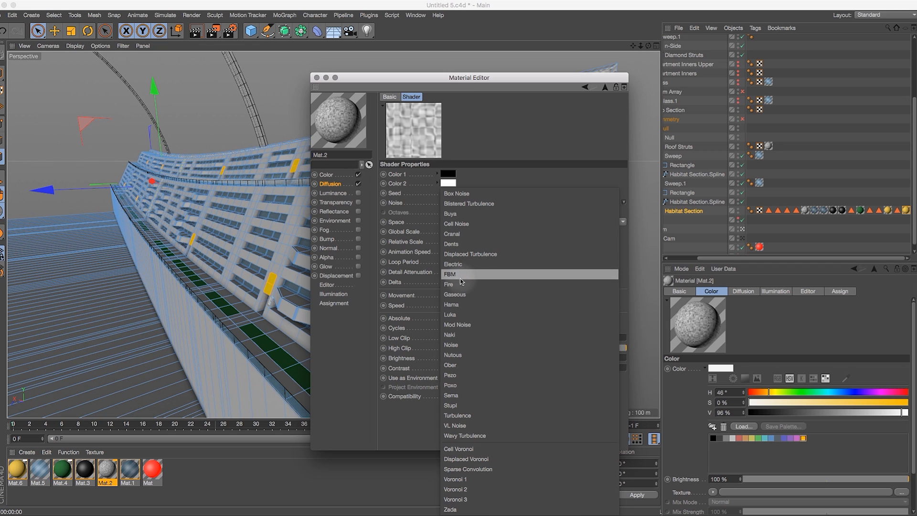
{"action": "left_click", "coordinate": [460, 325]}
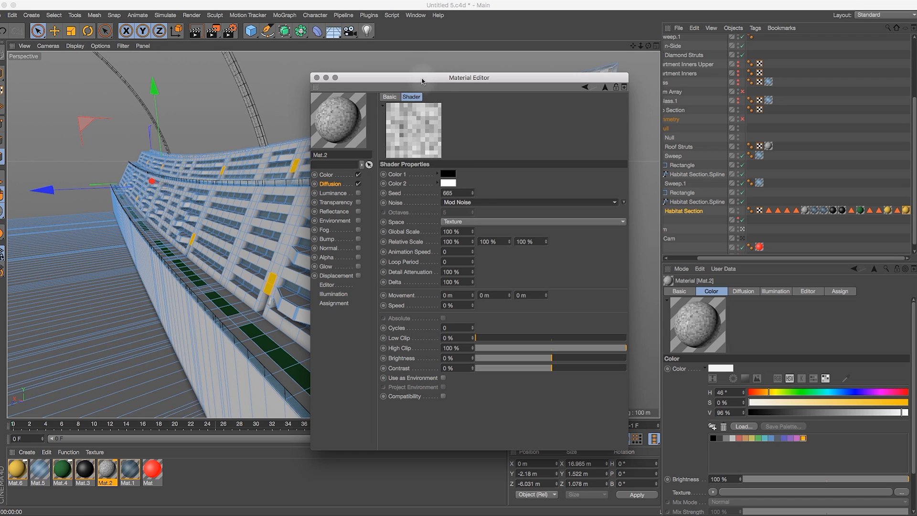
Clear the view of the Habitat Section and render it from several angles to examine the Mod Noise pattern
{"action": "left_click_drag", "start_coordinate": [426, 79], "coordinate": [439, 62]}
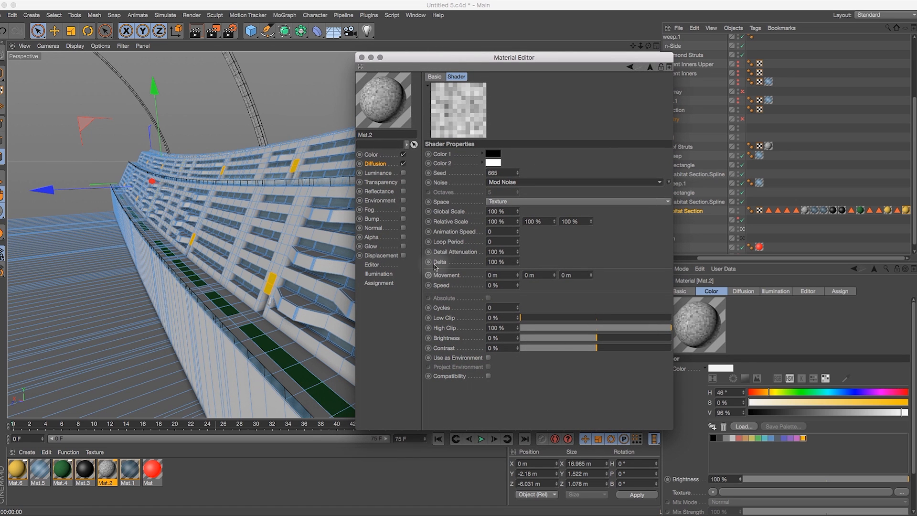
{"action": "left_click_drag", "start_coordinate": [486, 59], "coordinate": [502, 51]}
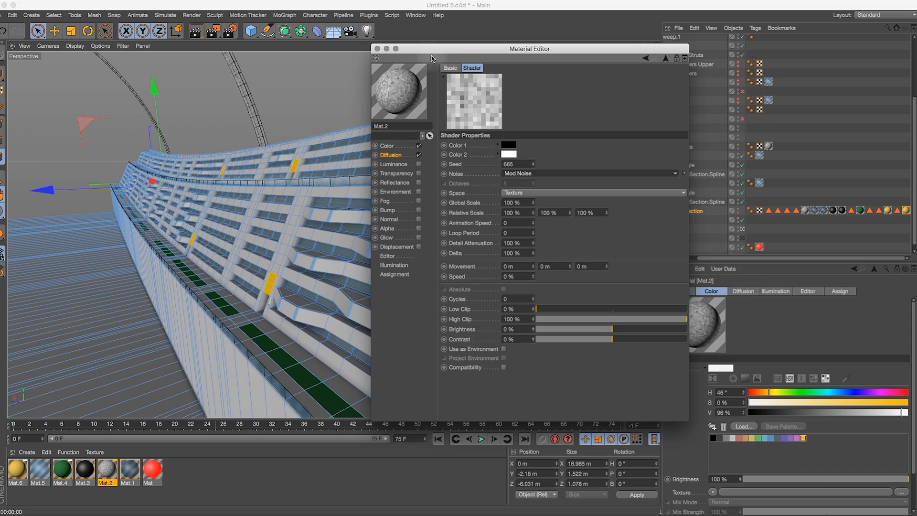
{"action": "left_click_drag", "start_coordinate": [416, 57], "coordinate": [471, 16]}
{"action": "left_click_drag", "start_coordinate": [627, 21], "coordinate": [673, 105]}
{"action": "left_click_drag", "start_coordinate": [641, 46], "coordinate": [598, 47]}
{"action": "left_click", "coordinate": [196, 31]}
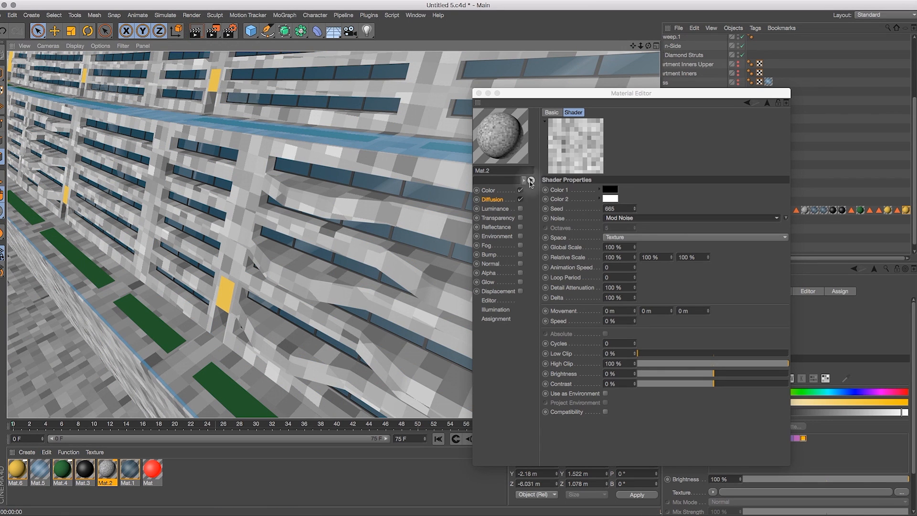
{"action": "left_click_drag", "start_coordinate": [648, 45], "coordinate": [630, 46]}
{"action": "left_click", "coordinate": [196, 32]}
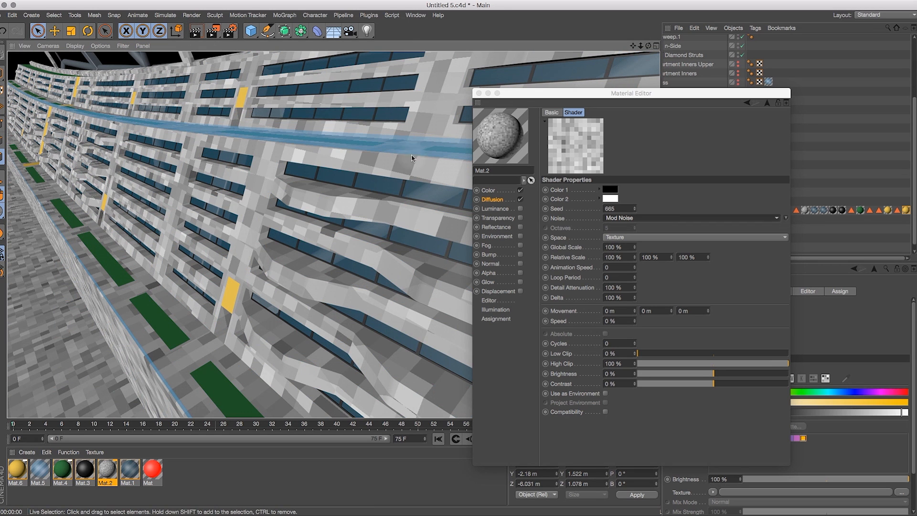
{"action": "left_click_drag", "start_coordinate": [642, 94], "coordinate": [530, 90]}
{"action": "left_click_drag", "start_coordinate": [632, 94], "coordinate": [589, 93]}
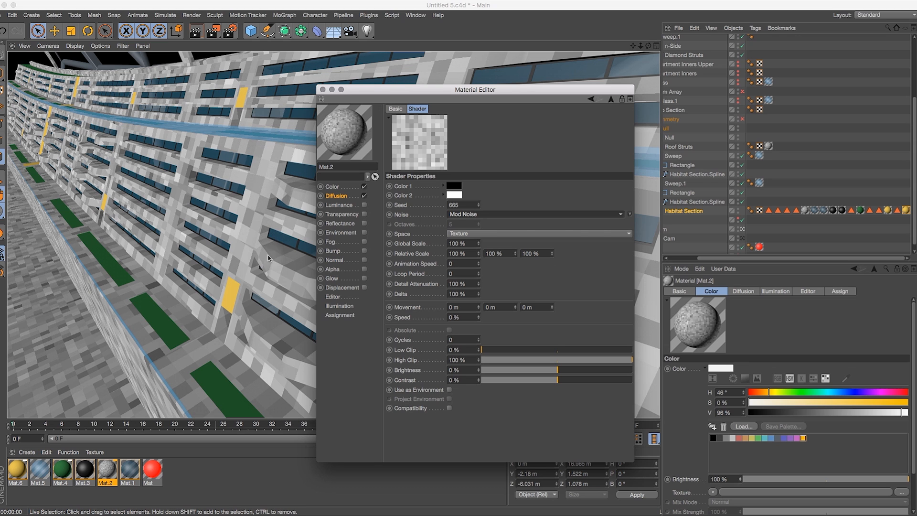
{"action": "left_click_drag", "start_coordinate": [648, 45], "coordinate": [649, 22]}
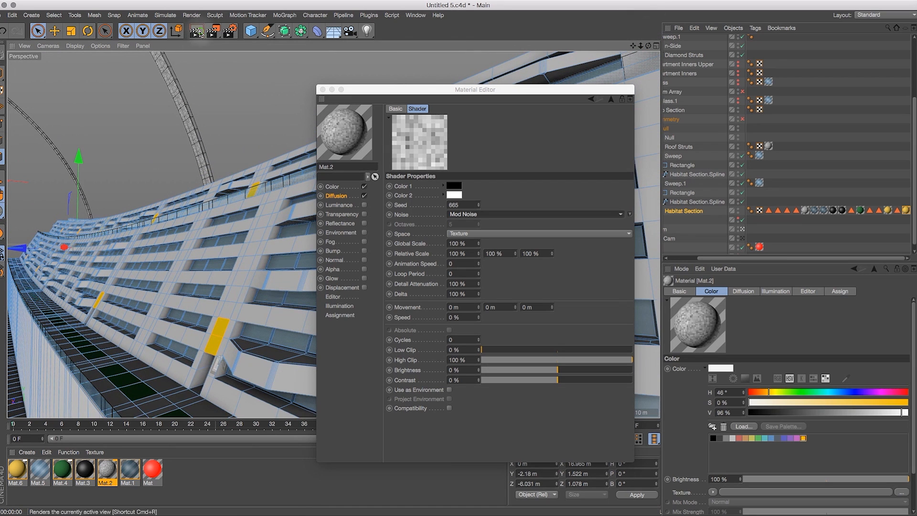
{"action": "left_click", "coordinate": [196, 31]}
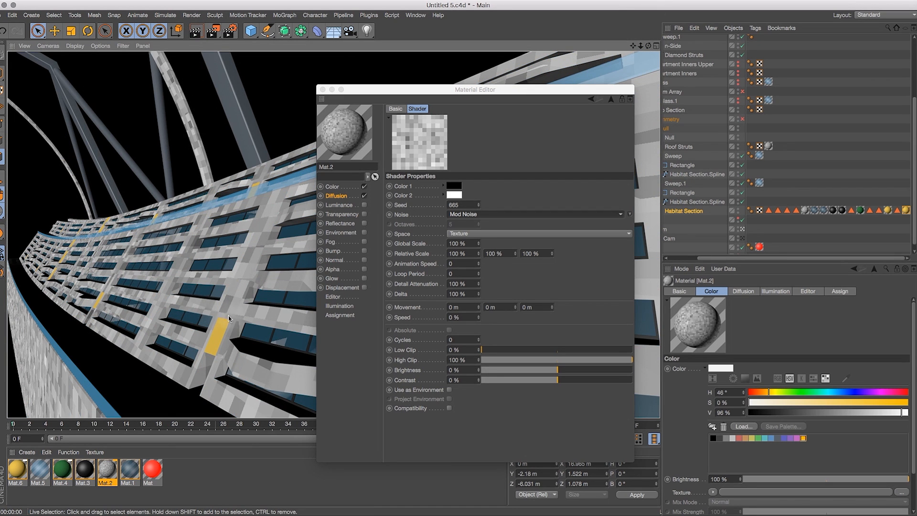
Set the noise space to UV (2D) and render the Habitat Section from two distances to check the pattern
{"action": "left_click", "coordinate": [489, 235]}
{"action": "left_click", "coordinate": [485, 243]}
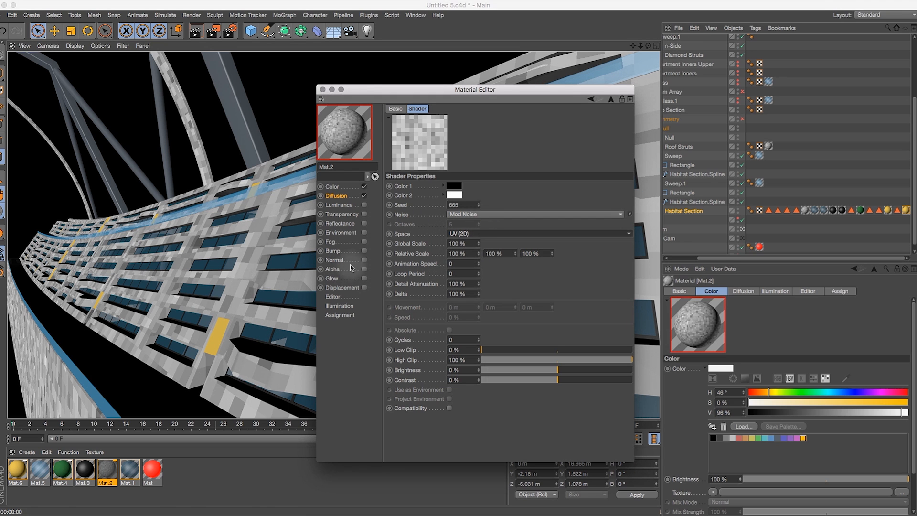
{"action": "left_click", "coordinate": [195, 32]}
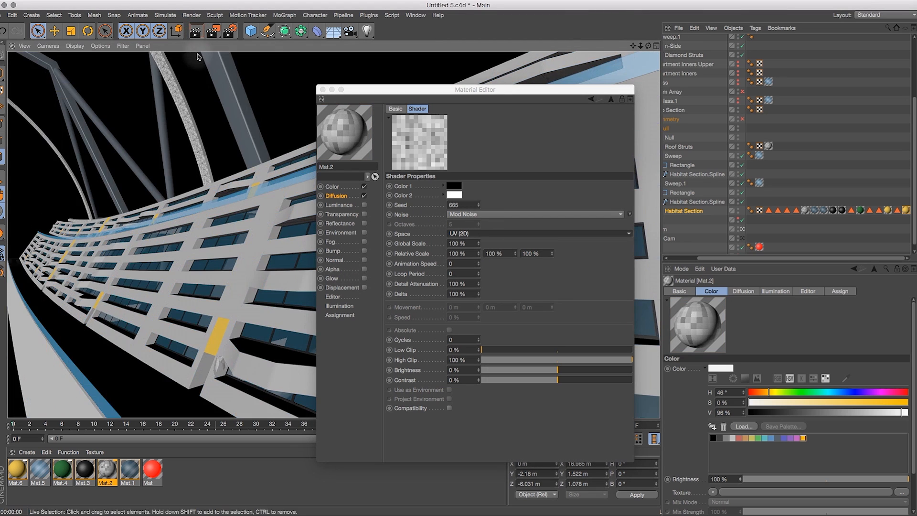
{"action": "left_click_drag", "start_coordinate": [640, 46], "coordinate": [590, 57]}
{"action": "left_click", "coordinate": [195, 32]}
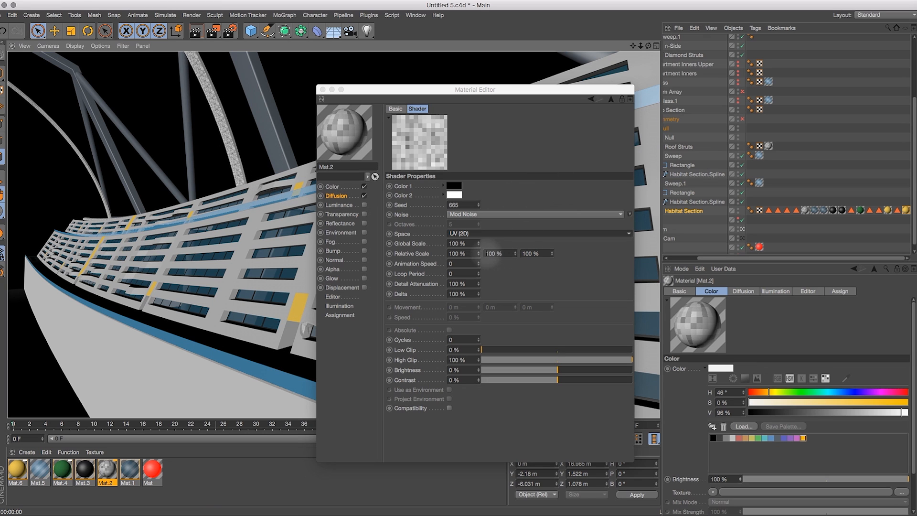
Set the noise's global scale to 10 % and render the view to check the pattern size
{"action": "left_click", "coordinate": [470, 243]}
{"action": "type", "text": "10"}
{"action": "key", "text": "Return"}
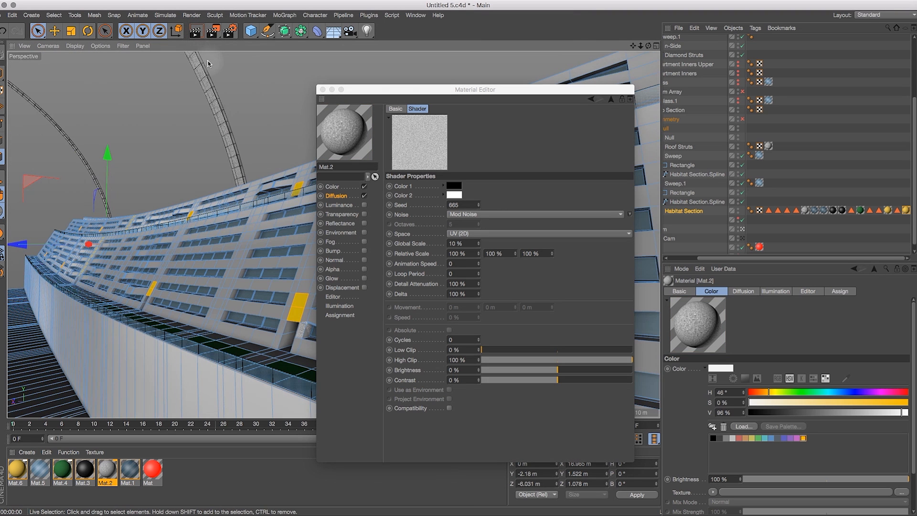
{"action": "left_click", "coordinate": [198, 30]}
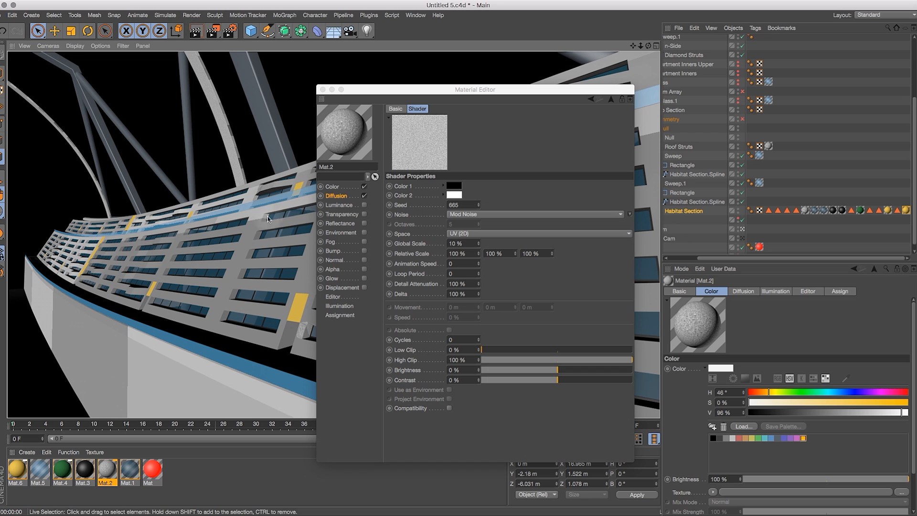
Set the noise's global scale to 2 % and render the Habitat Section to check the panel pattern
{"action": "left_click", "coordinate": [459, 244]}
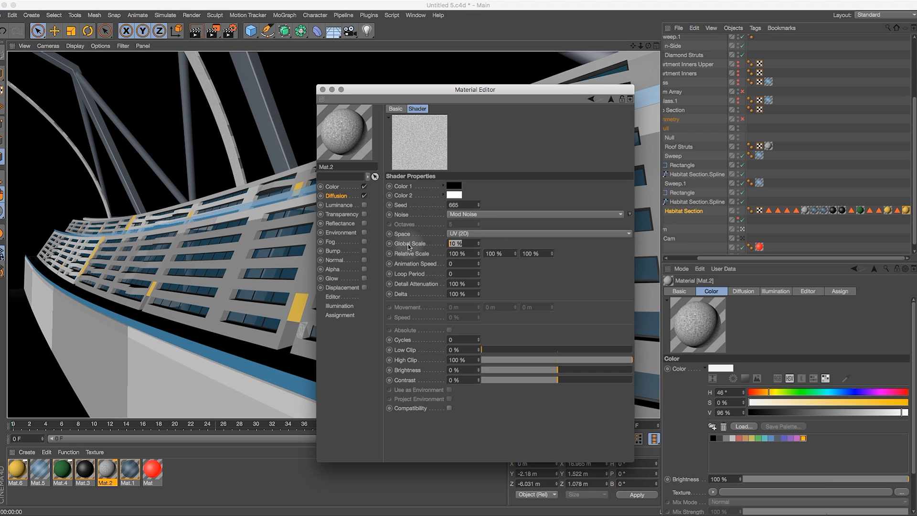
{"action": "type", "text": "2"}
{"action": "key", "text": "Return"}
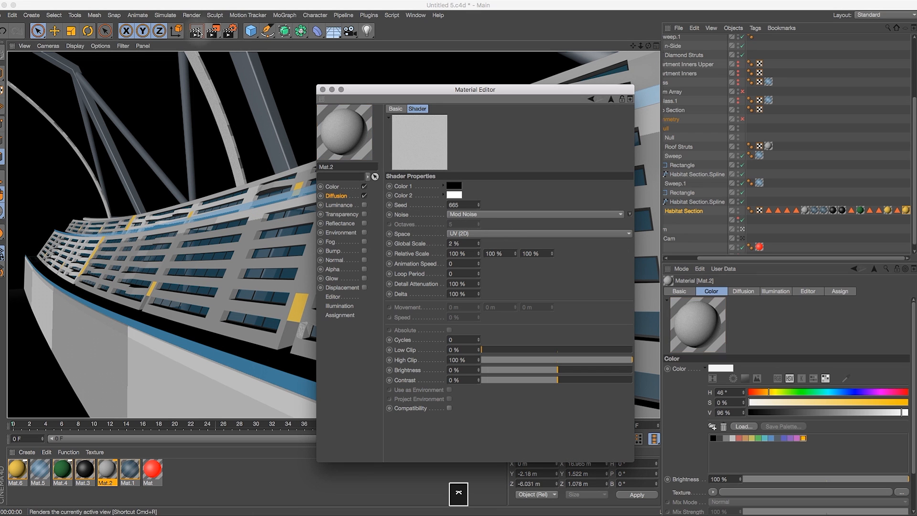
{"action": "left_click", "coordinate": [196, 32]}
{"action": "left_click", "coordinate": [196, 32]}
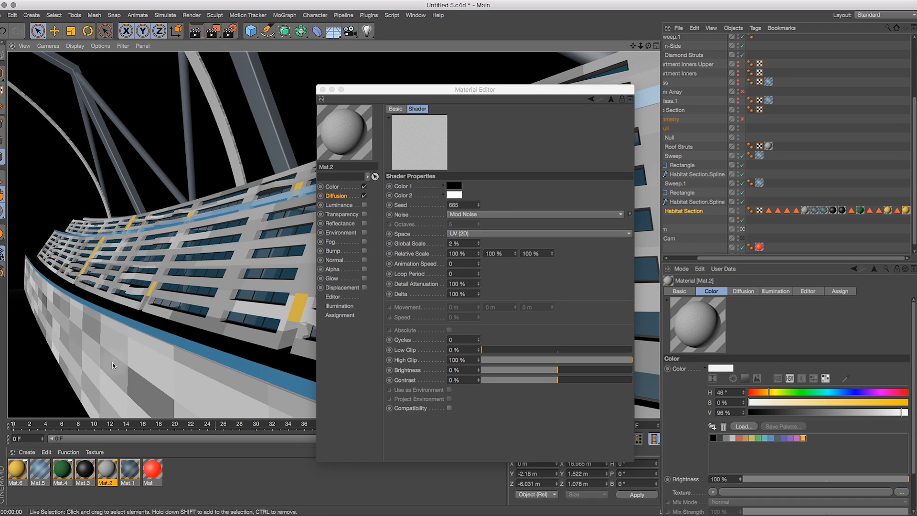
{"action": "left_click", "coordinate": [334, 389]}
{"action": "left_click_drag", "start_coordinate": [634, 46], "coordinate": [724, 102]}
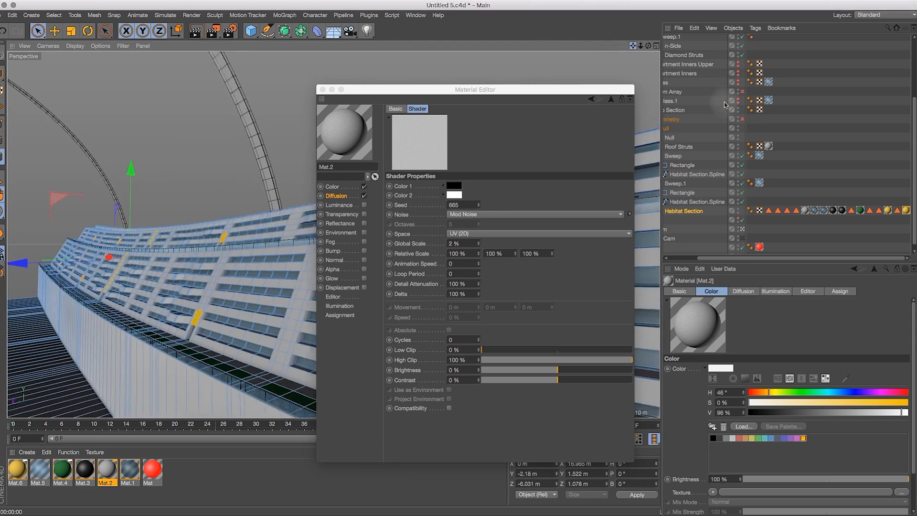
Start an Interactive Render Region and size it to cover the Habitat Section's balcony facade
{"action": "left_click_drag", "start_coordinate": [466, 89], "coordinate": [663, 155]}
{"action": "left_click_drag", "start_coordinate": [645, 44], "coordinate": [665, 72]}
{"action": "mouse_move", "coordinate": [633, 45]}
{"action": "left_mouse_down"}
{"action": "mouse_move", "coordinate": [665, 57]}
{"action": "mouse_move", "coordinate": [640, 48]}
{"action": "left_mouse_up"}
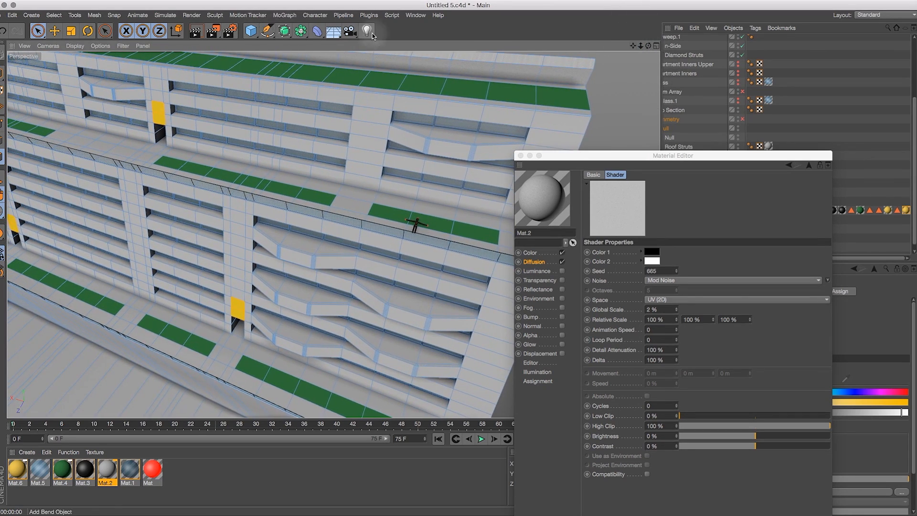
{"action": "left_click", "coordinate": [192, 16]}
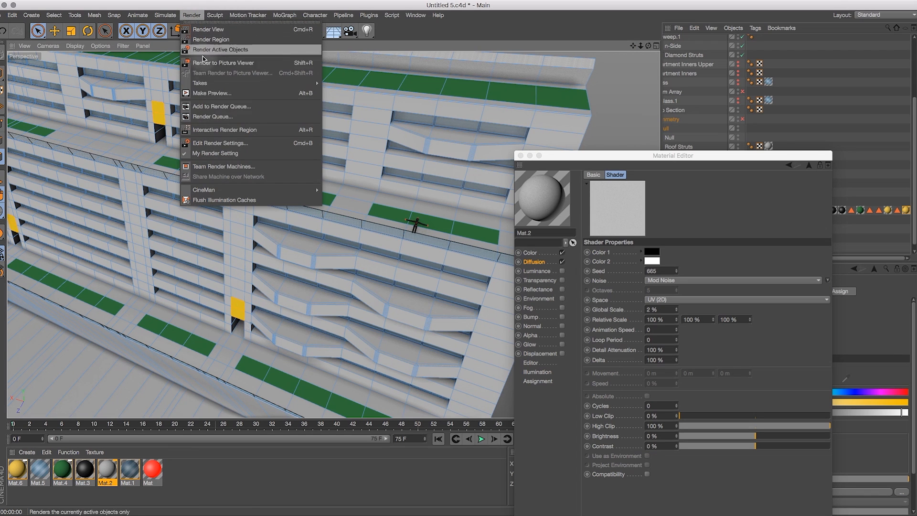
{"action": "left_click", "coordinate": [228, 130]}
{"action": "left_click_drag", "start_coordinate": [171, 143], "coordinate": [23, 56]}
{"action": "left_click_drag", "start_coordinate": [495, 326], "coordinate": [493, 414]}
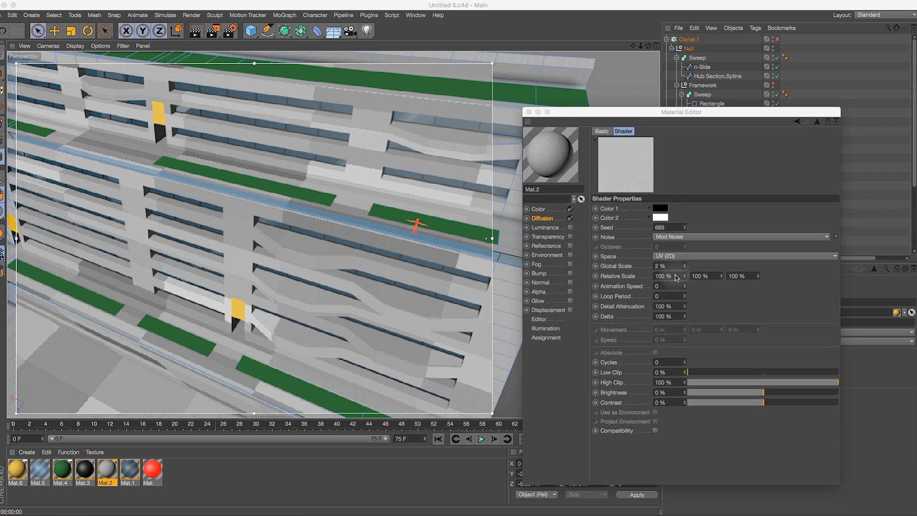
Set the noise's relative scale to 150 % in the first axis and 10 % in the second, and check the rendered facade
{"action": "left_click", "coordinate": [676, 277]}
{"action": "double_click", "coordinate": [669, 276]}
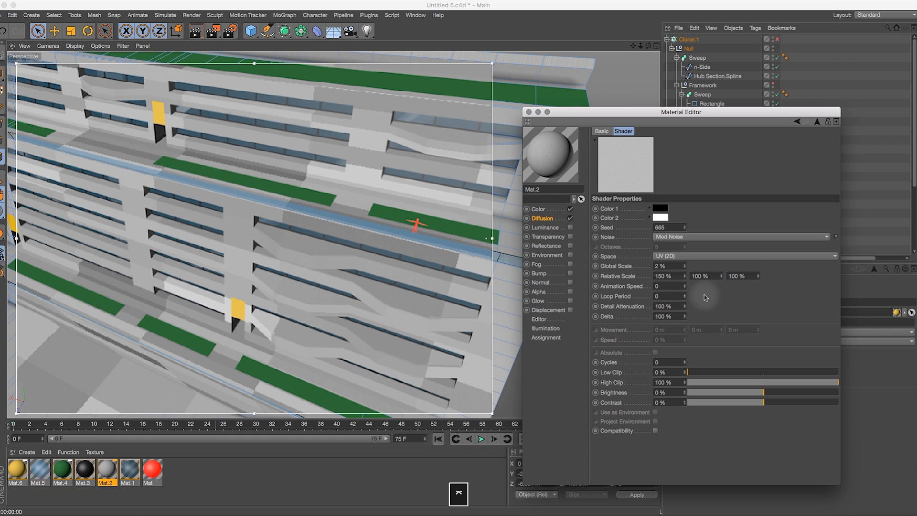
{"action": "double_click", "coordinate": [699, 276]}
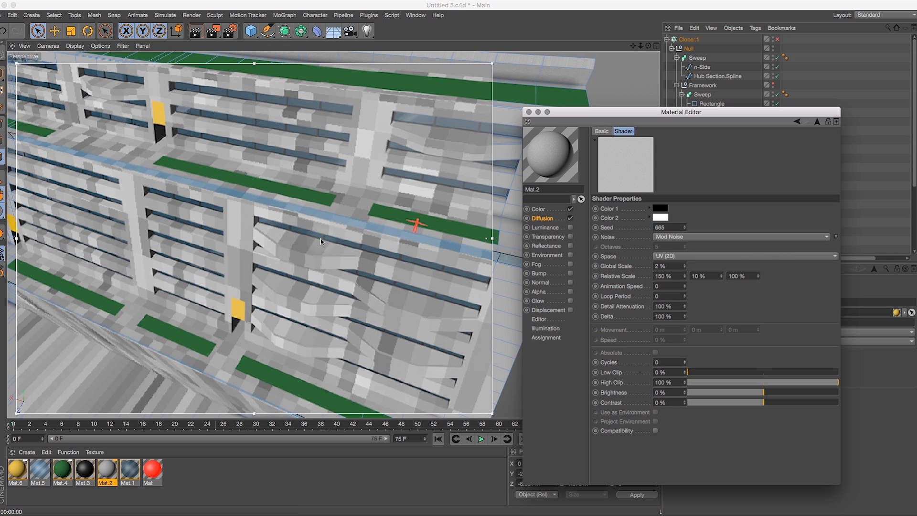
{"action": "left_click", "coordinate": [559, 102]}
{"action": "mouse_move", "coordinate": [648, 49]}
{"action": "left_mouse_down"}
{"action": "mouse_move", "coordinate": [645, 33]}
{"action": "mouse_move", "coordinate": [628, 27]}
{"action": "mouse_move", "coordinate": [626, 128]}
{"action": "left_mouse_up"}
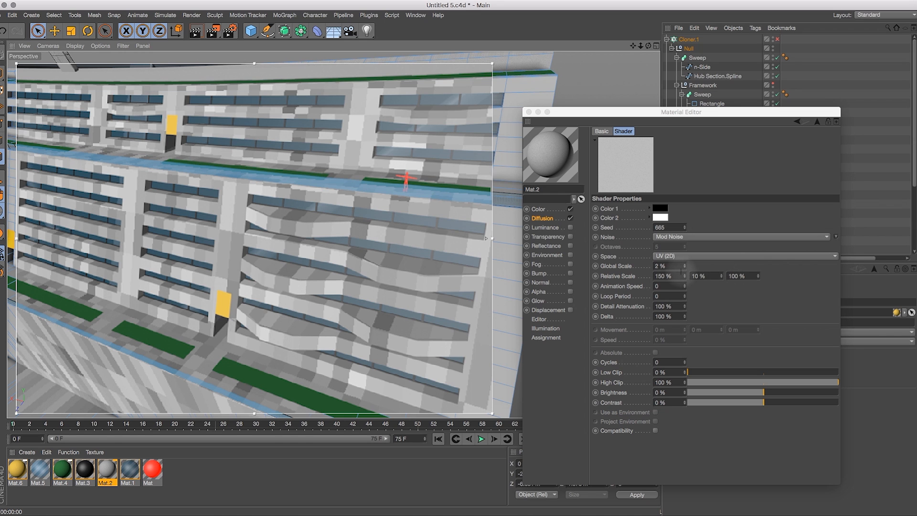
Try a low clip of 13 % on the noise, return it to 0 %, and set the high clip to 64 %
{"action": "left_click_drag", "start_coordinate": [697, 374], "coordinate": [707, 372]}
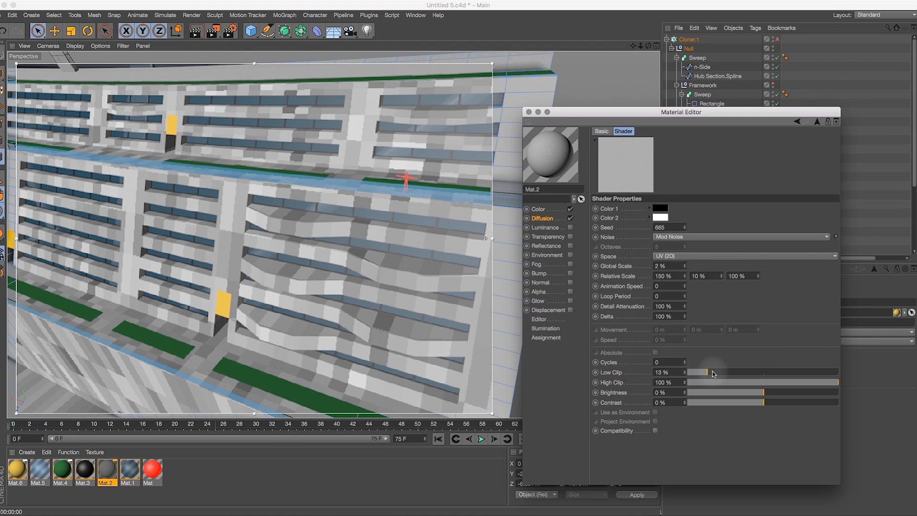
{"action": "left_click_drag", "start_coordinate": [834, 383], "coordinate": [801, 389]}
{"action": "left_click_drag", "start_coordinate": [708, 373], "coordinate": [688, 374]}
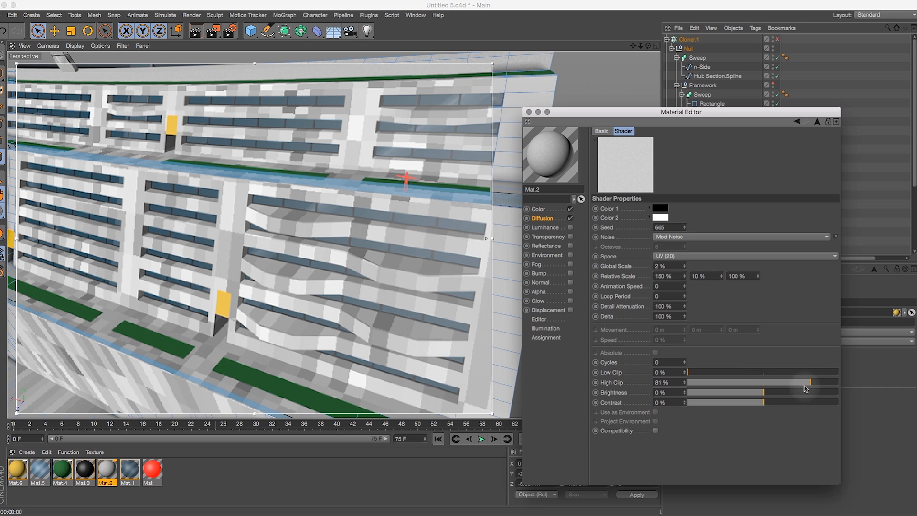
{"action": "left_click_drag", "start_coordinate": [784, 385], "coordinate": [772, 386]}
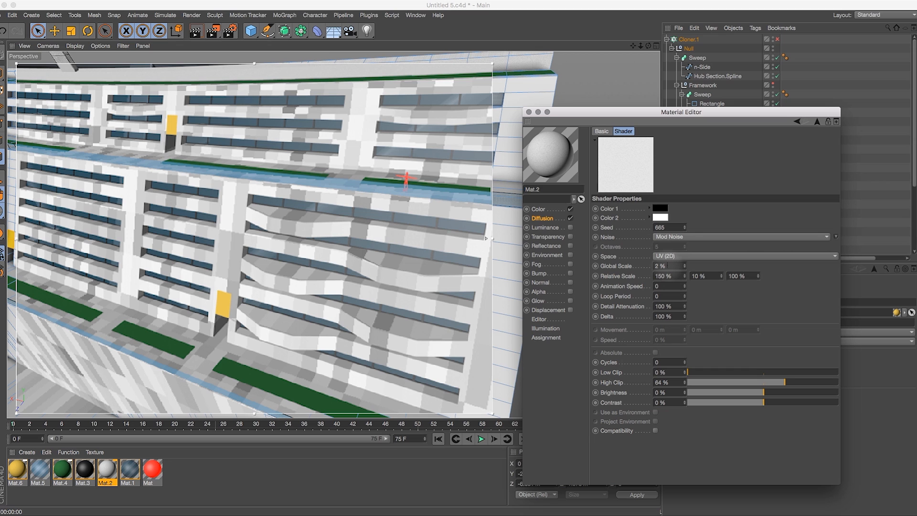
Try a first-axis relative scale of 100 % on the noise and restore it to 150 %
{"action": "left_click", "coordinate": [674, 277]}
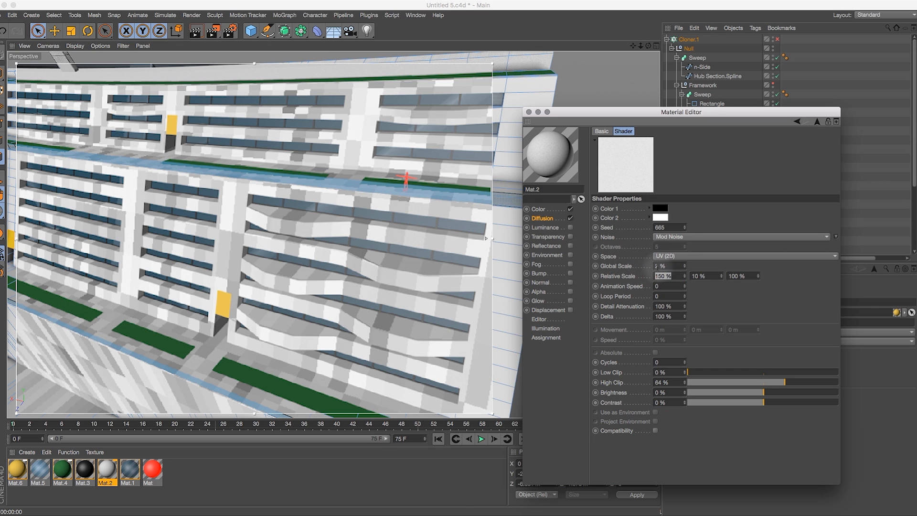
{"action": "type", "text": "100"}
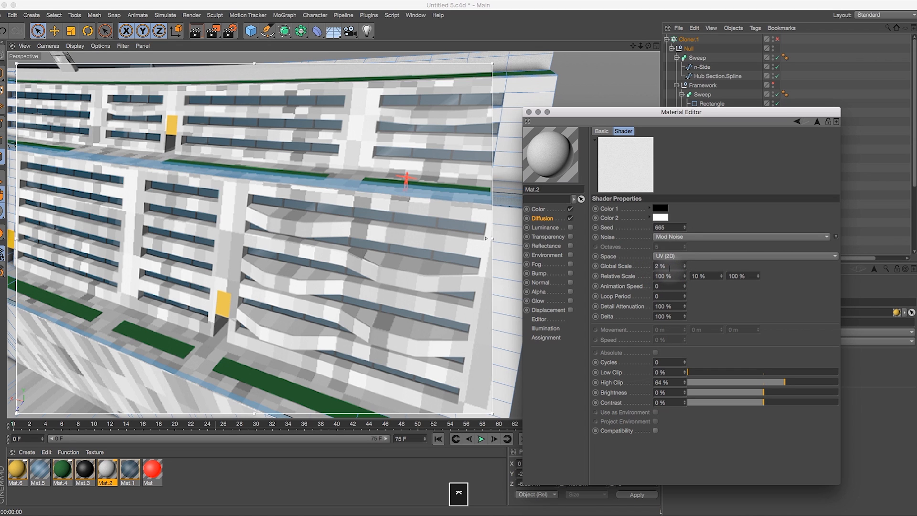
{"action": "key", "text": "Return"}
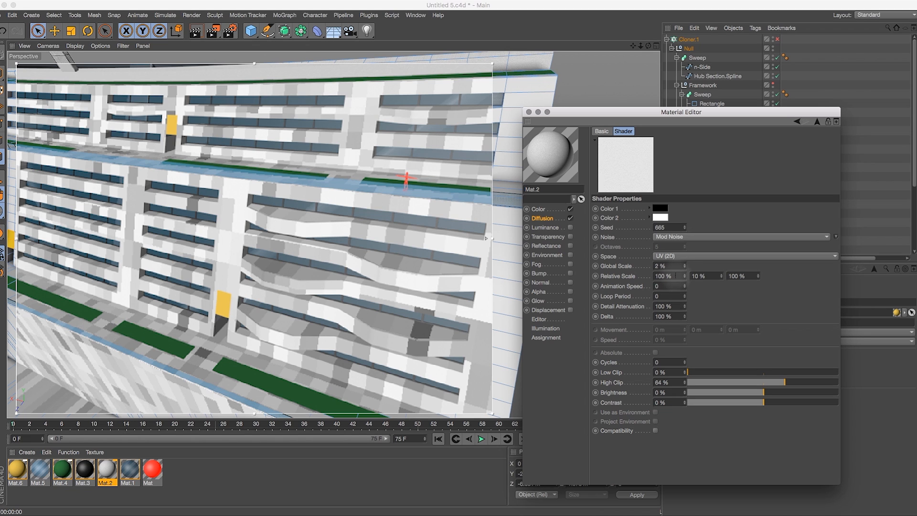
{"action": "left_click_drag", "start_coordinate": [675, 274], "coordinate": [616, 268]}
{"action": "type", "text": "150"}
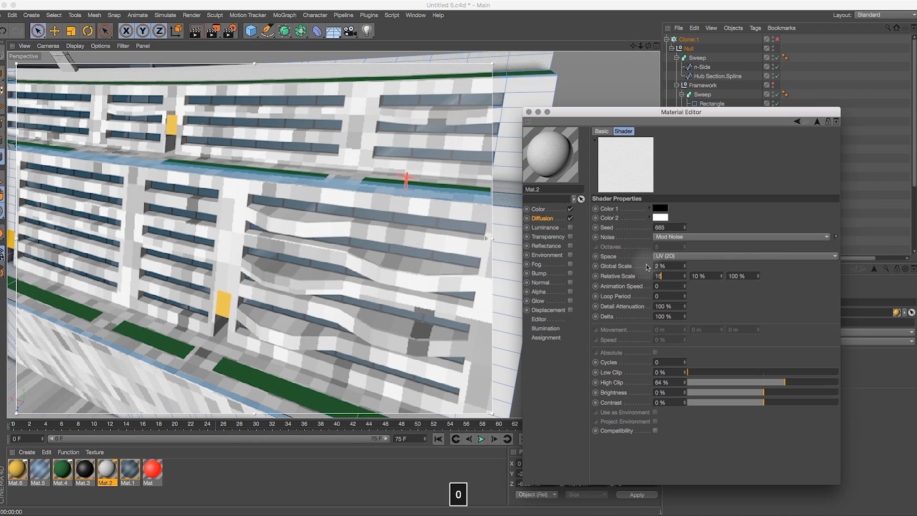
{"action": "key", "text": "Return"}
Try second-axis relative scales of 20 %, 15 % and 5 % on the noise and return the value to 10 %
{"action": "left_click_drag", "start_coordinate": [707, 277], "coordinate": [667, 267]}
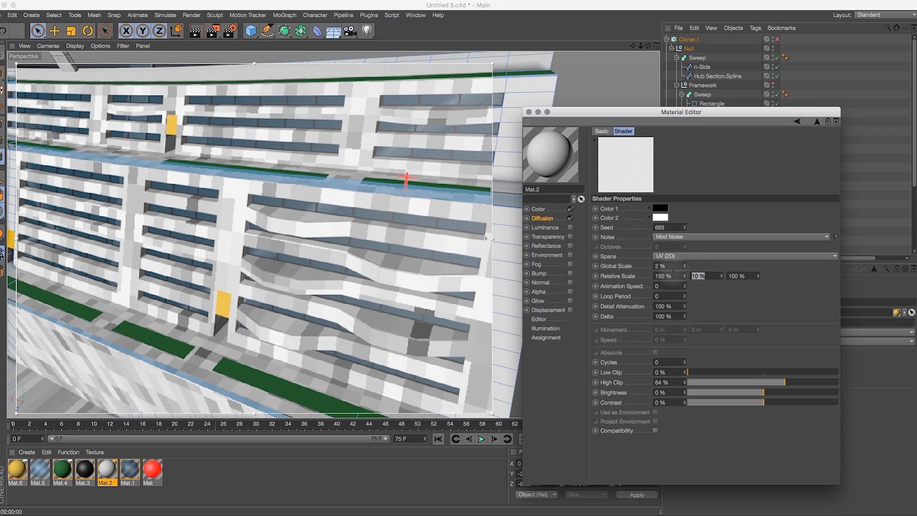
{"action": "type", "text": "20"}
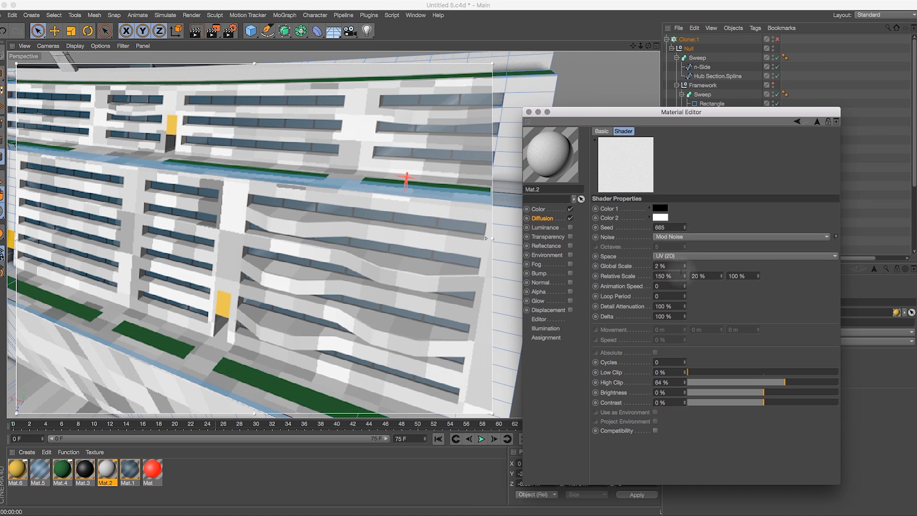
{"action": "double_click", "coordinate": [703, 276]}
{"action": "type", "text": "15"}
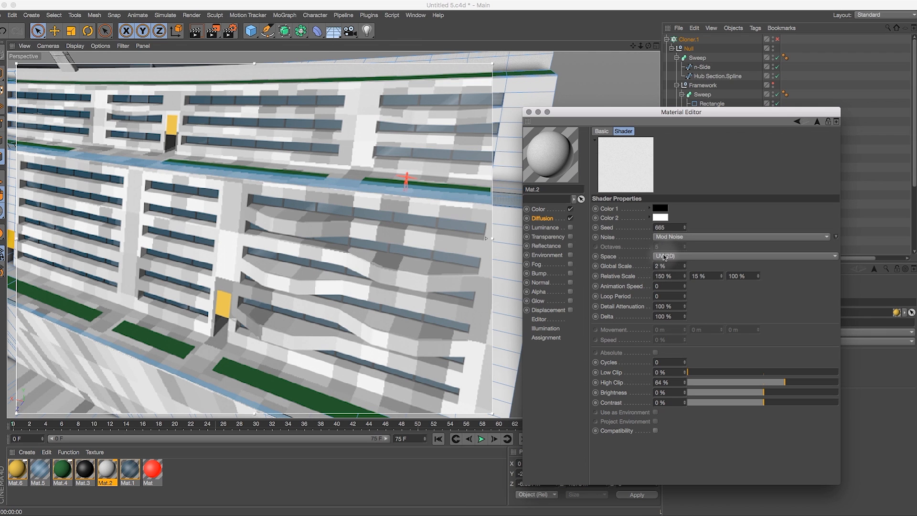
{"action": "double_click", "coordinate": [704, 276]}
{"action": "type", "text": "1"}
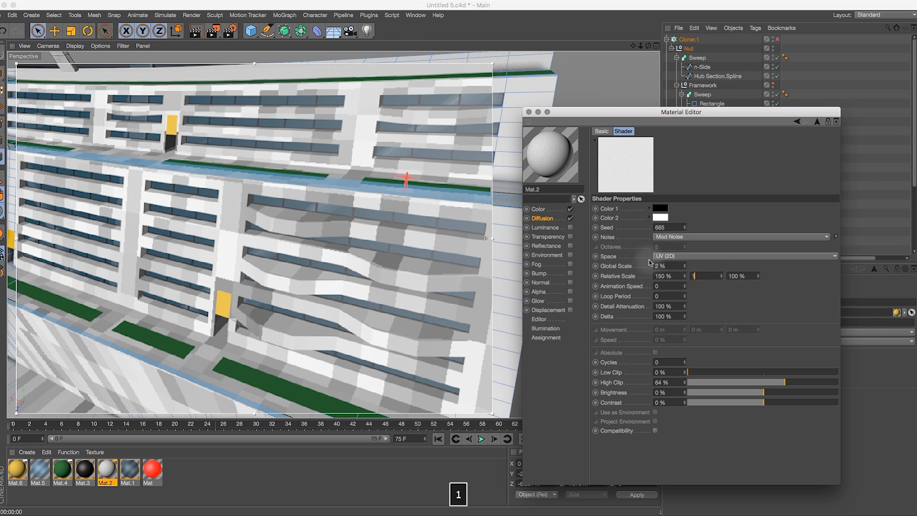
{"action": "key", "text": "BackSpace"}
{"action": "type", "text": "5"}
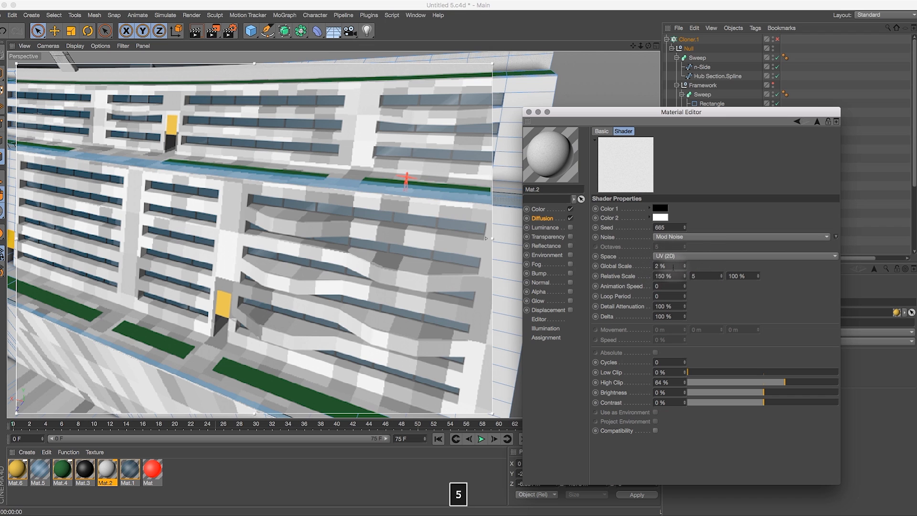
{"action": "key", "text": "Return"}
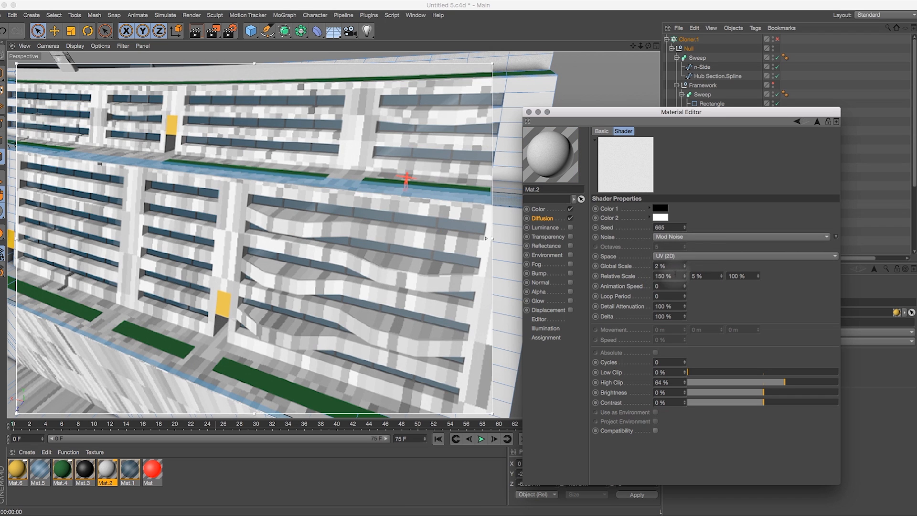
{"action": "double_click", "coordinate": [700, 276]}
{"action": "key", "text": "Return"}
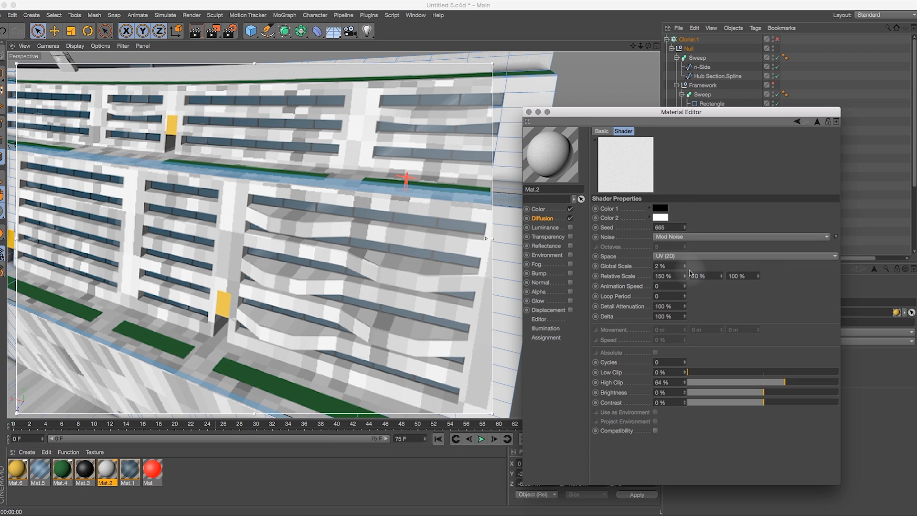
Set the noise's delta to 50 % and wrap the diffusion noise in a Layer shader
{"action": "left_click_drag", "start_coordinate": [677, 316], "coordinate": [630, 307]}
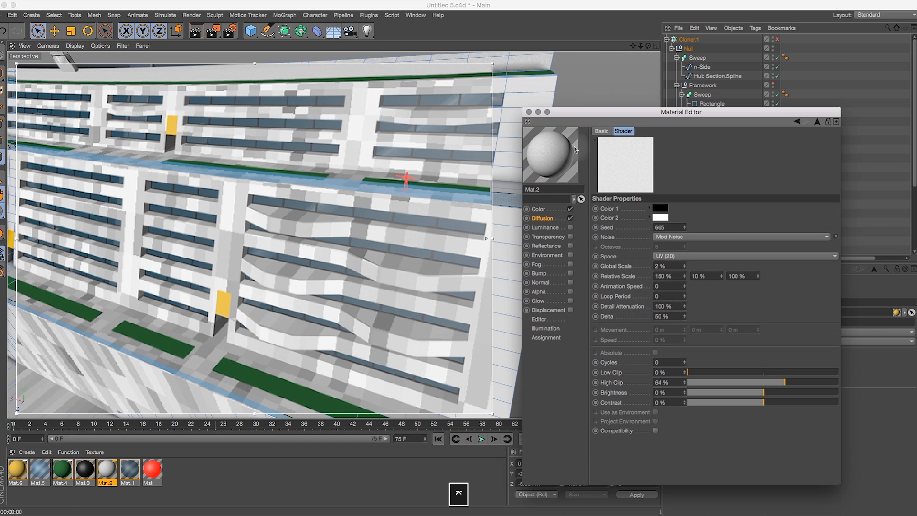
{"action": "left_click", "coordinate": [545, 219]}
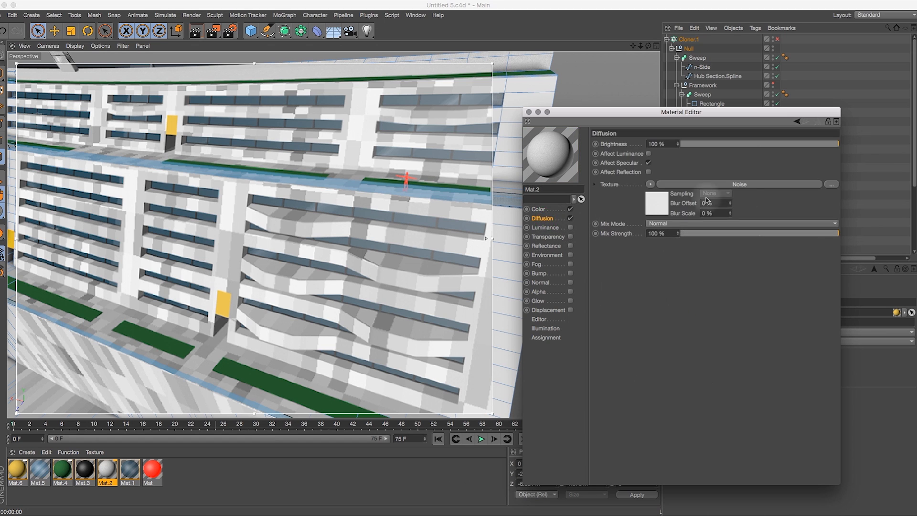
{"action": "left_click", "coordinate": [650, 185]}
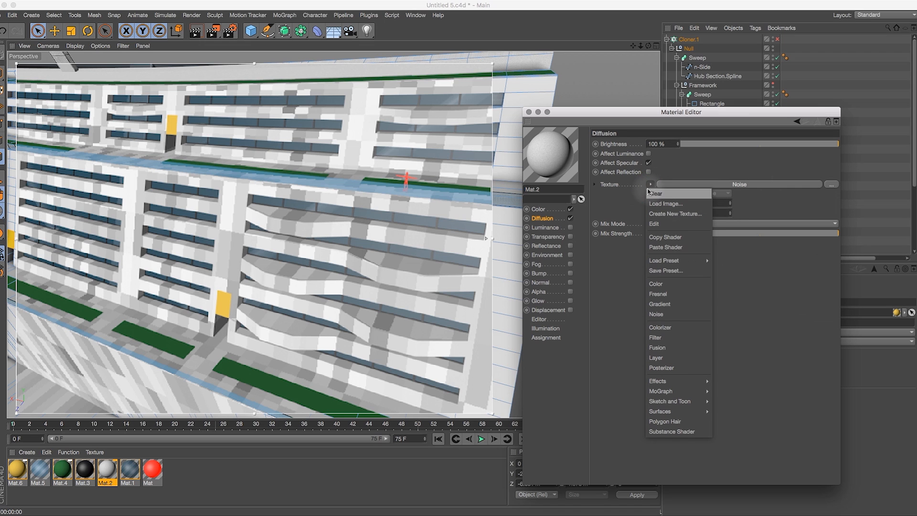
{"action": "left_click", "coordinate": [670, 358]}
{"action": "left_click", "coordinate": [707, 183]}
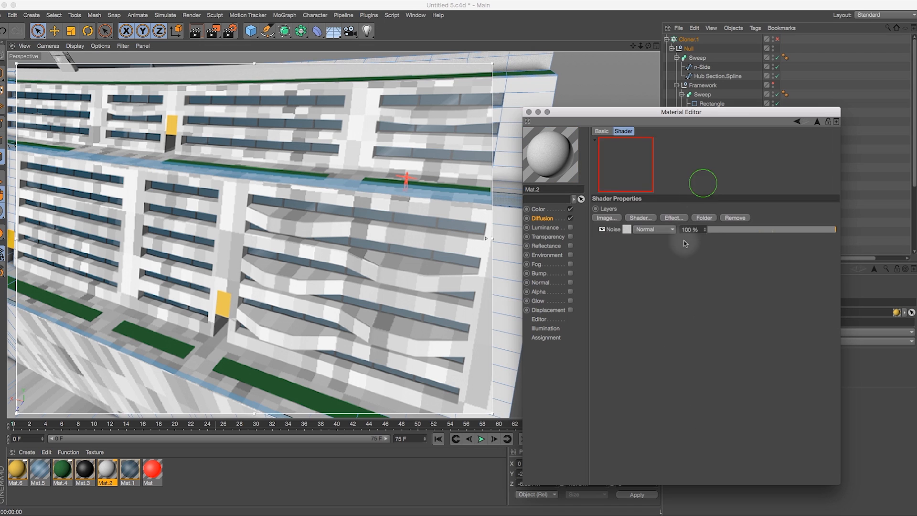
Add a second noise layer above the first, paste a copy of the original noise shader into it, and set its blend mode to Overlay
{"action": "left_click", "coordinate": [641, 219]}
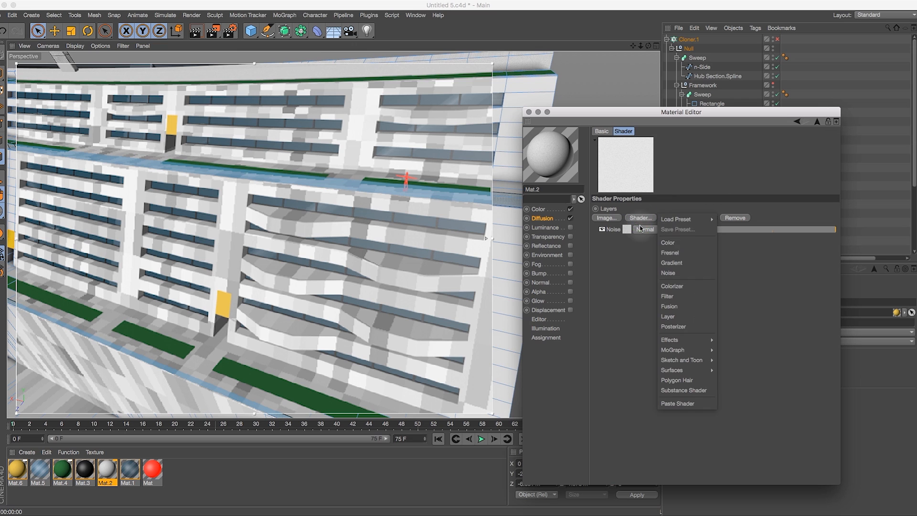
{"action": "left_click", "coordinate": [669, 273]}
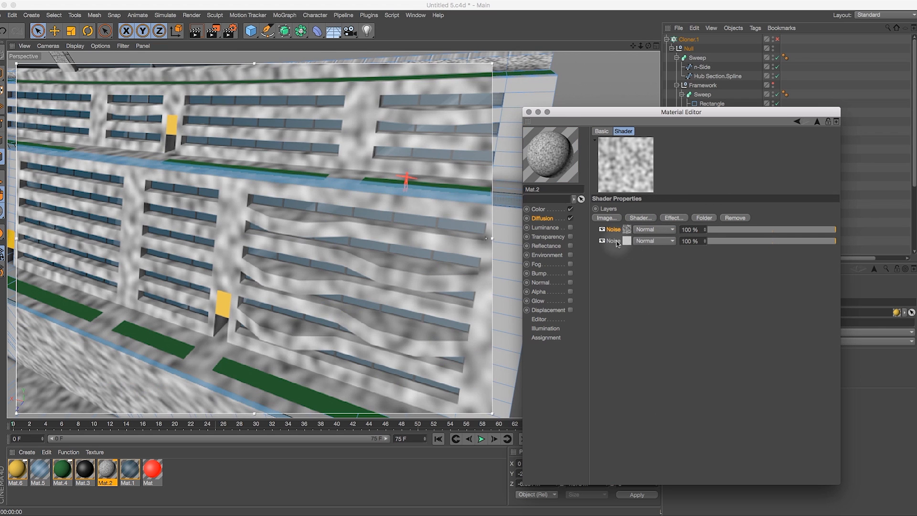
{"action": "right_click", "coordinate": [613, 242]}
{"action": "left_click", "coordinate": [612, 242]}
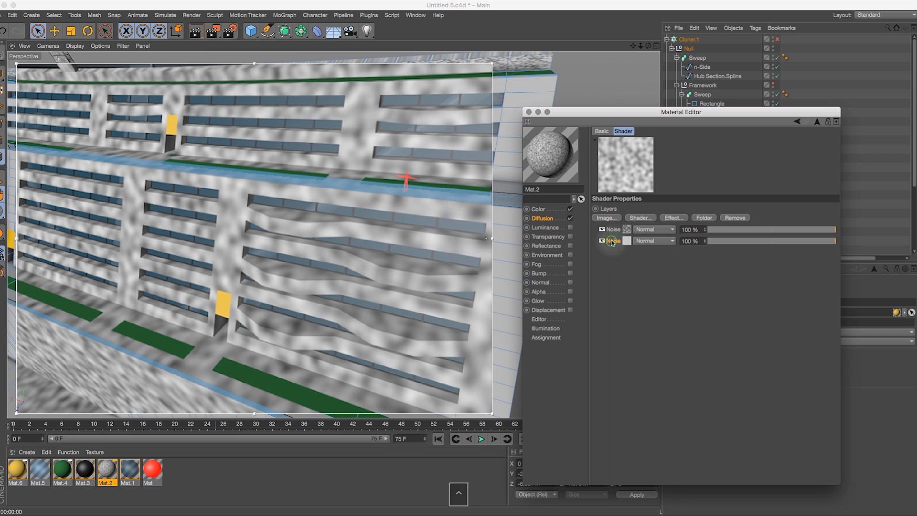
{"action": "right_click", "coordinate": [612, 243]}
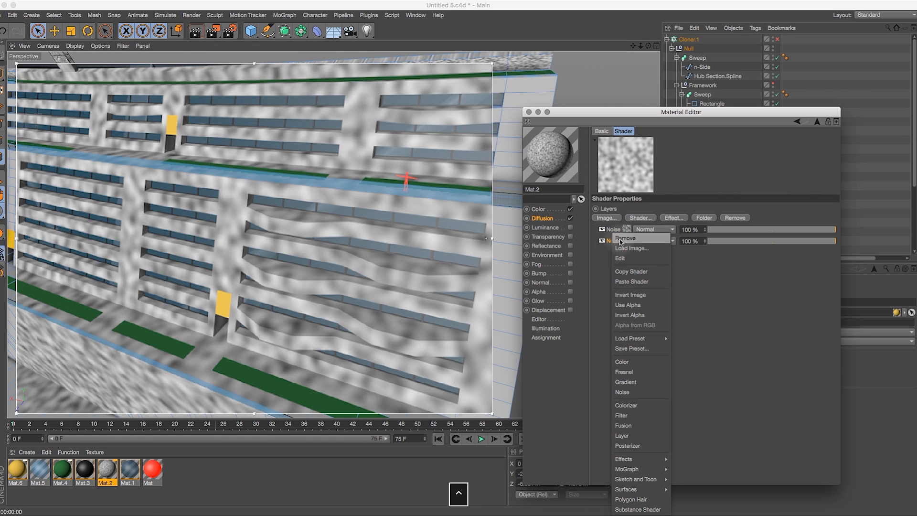
{"action": "left_click", "coordinate": [622, 273]}
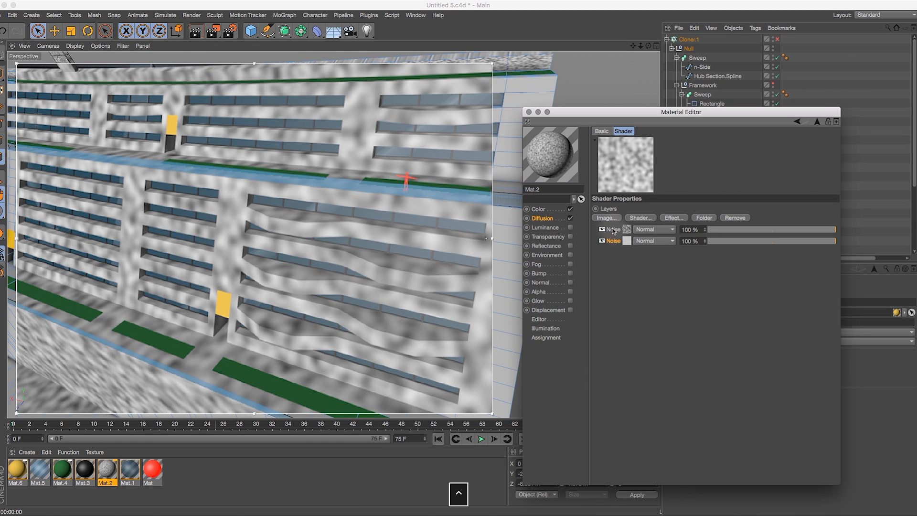
{"action": "right_click", "coordinate": [614, 231]}
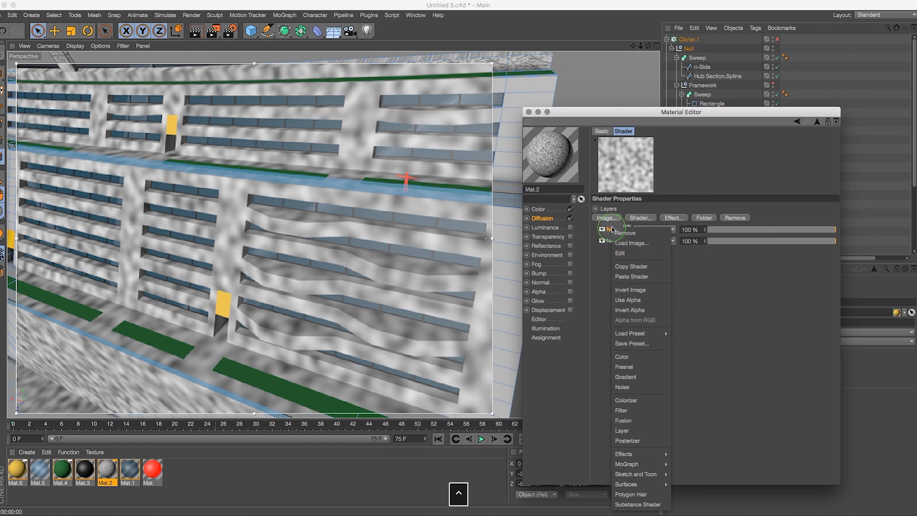
{"action": "left_click", "coordinate": [630, 276]}
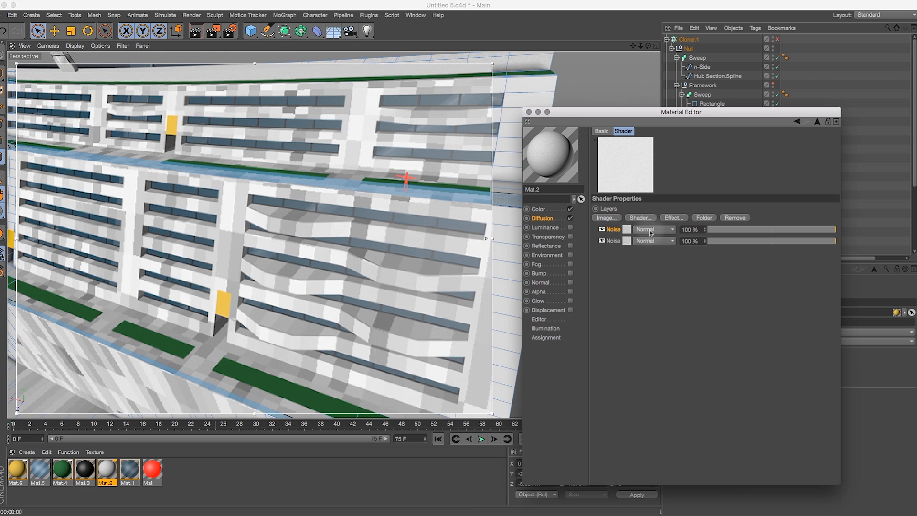
{"action": "left_click", "coordinate": [649, 231]}
{"action": "left_click", "coordinate": [646, 259]}
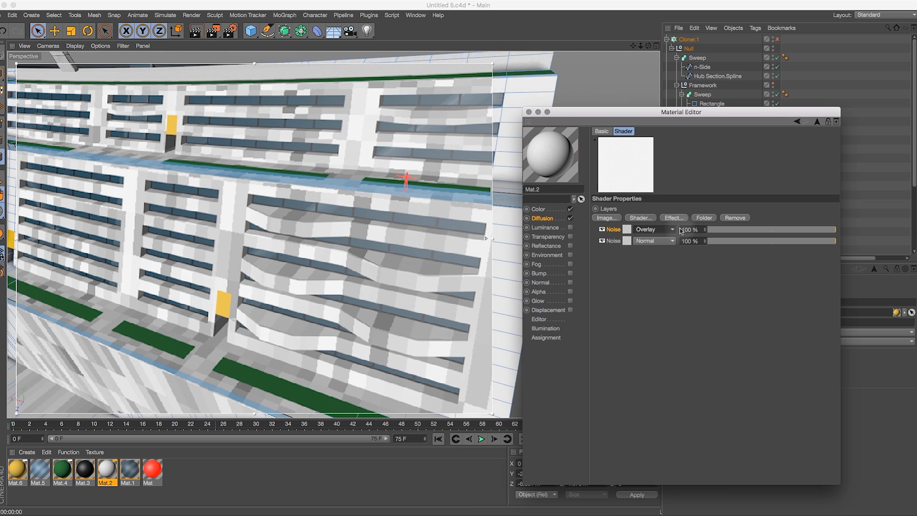
Give the Overlay layer's noise a seed of 965 and a global scale of 1 %
{"action": "left_click", "coordinate": [626, 231]}
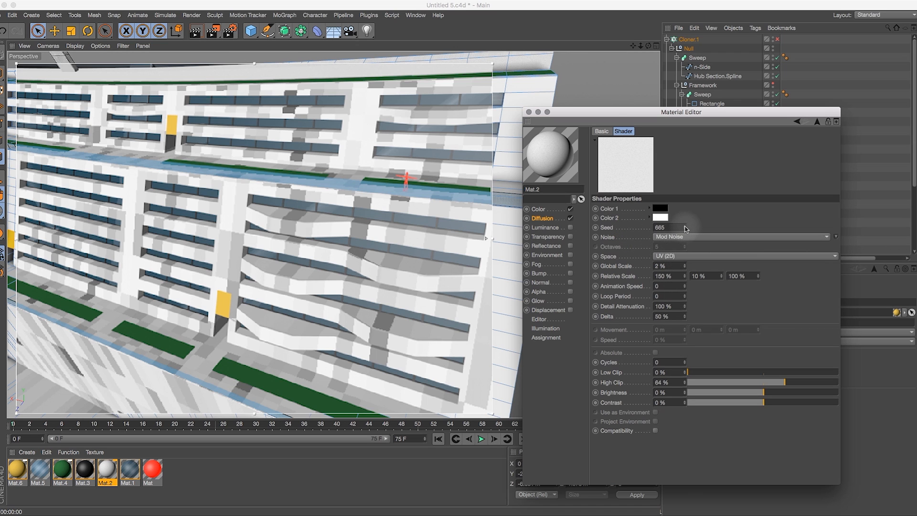
{"action": "mouse_move", "coordinate": [685, 227]}
{"action": "left_mouse_down"}
{"action": "mouse_move", "coordinate": [699, 133]}
{"action": "mouse_move", "coordinate": [699, 224]}
{"action": "mouse_move", "coordinate": [687, 215]}
{"action": "left_mouse_up"}
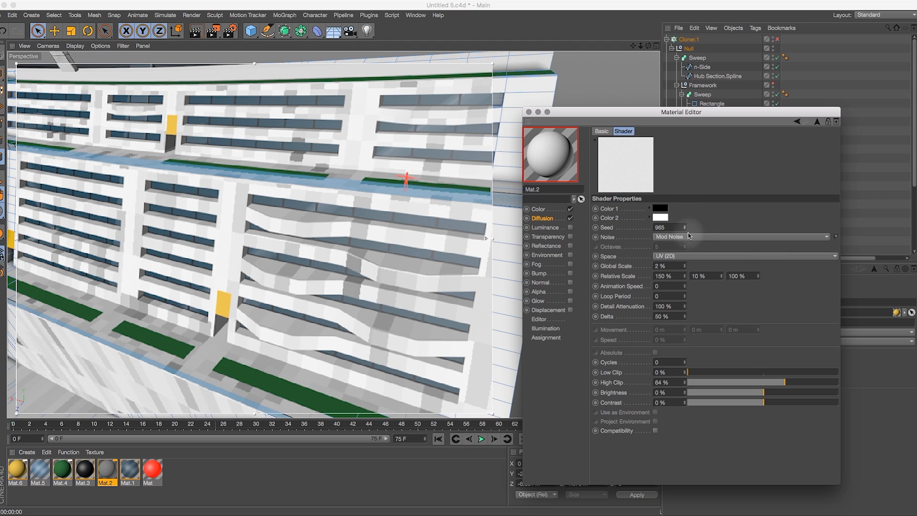
{"action": "type", "text": "1"}
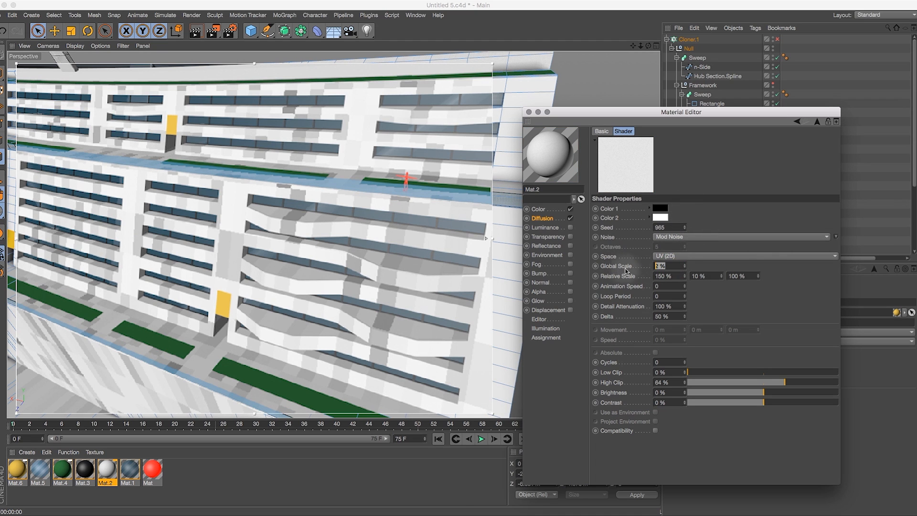
{"action": "key", "text": "Return"}
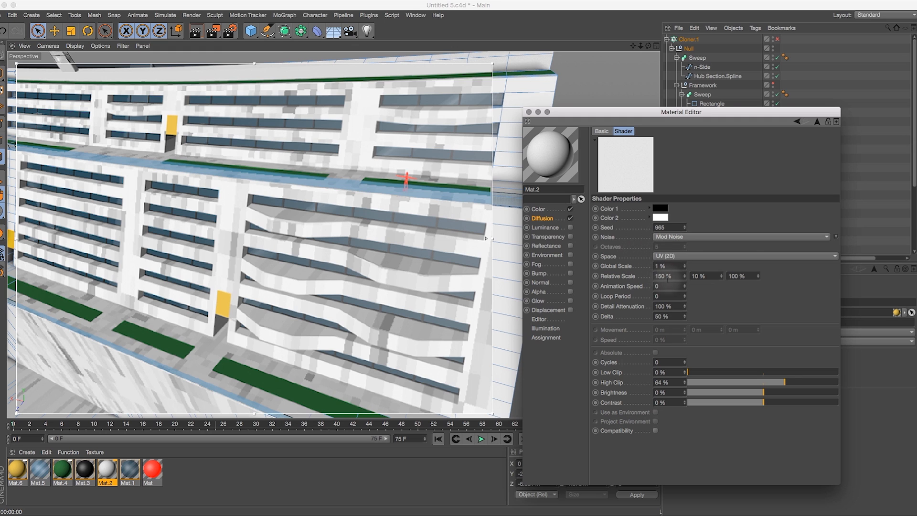
Set the Overlay noise's relative scale to 60 % on the first axis and, after trying 30 %, 20 % on the second
{"action": "left_click_drag", "start_coordinate": [679, 276], "coordinate": [638, 279]}
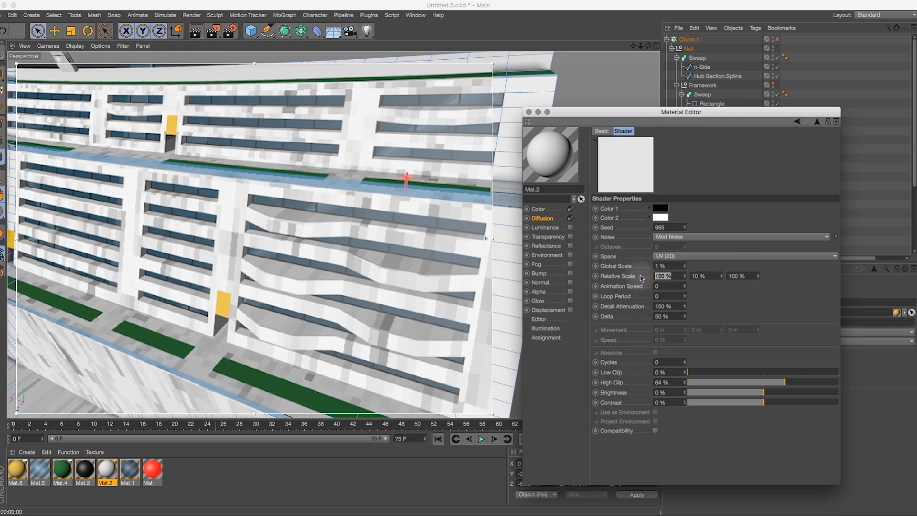
{"action": "type", "text": "7"}
{"action": "key", "text": "BackSpace"}
{"action": "type", "text": "60"}
{"action": "key", "text": "Tab"}
{"action": "type", "text": "30"}
{"action": "key", "text": "Return"}
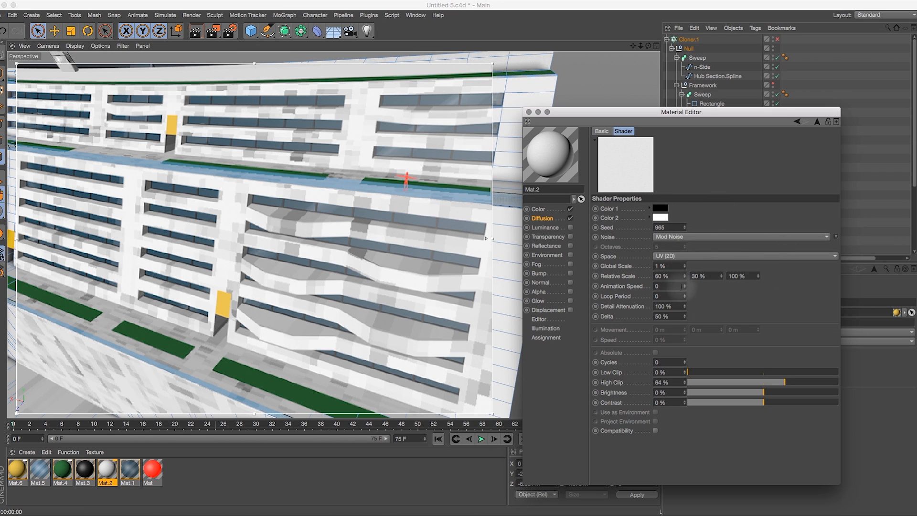
{"action": "double_click", "coordinate": [707, 276]}
{"action": "type", "text": "20"}
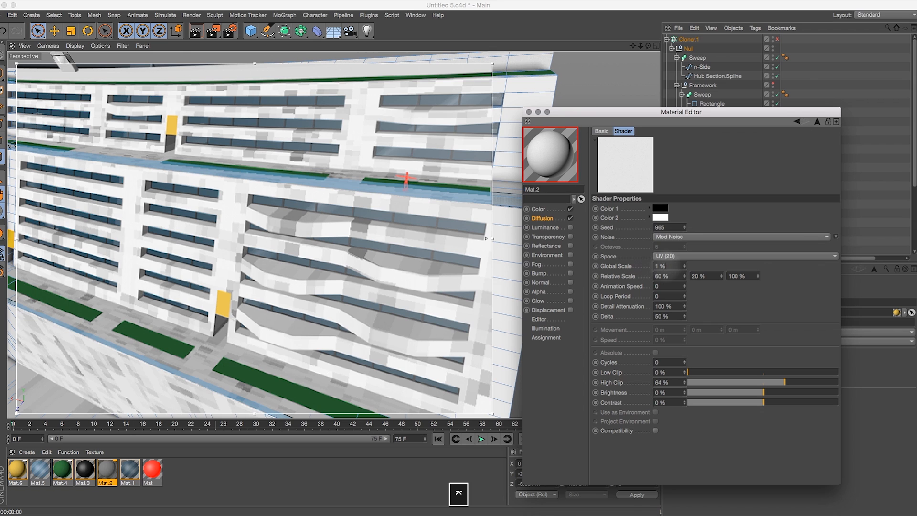
{"action": "key", "text": "Return"}
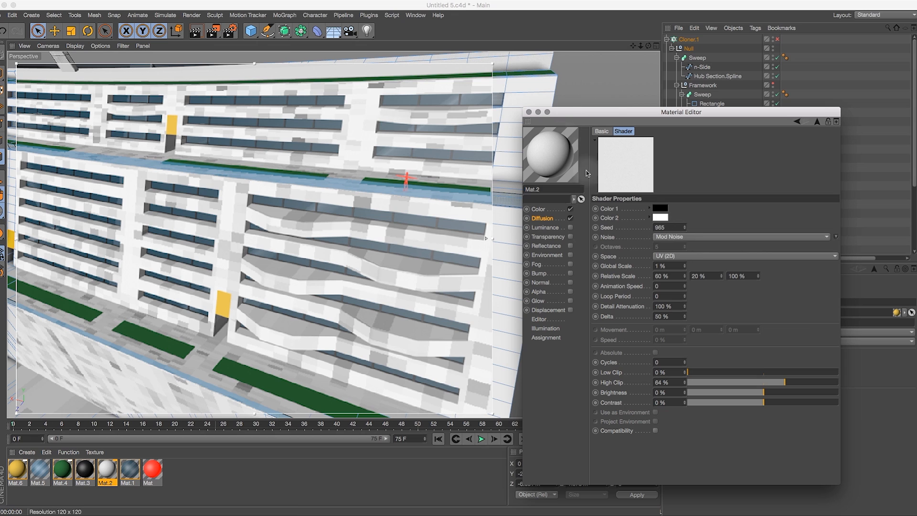
Return to the diffusion's layer stack and lower the Overlay noise layer's opacity to 60 %
{"action": "left_click", "coordinate": [816, 122]}
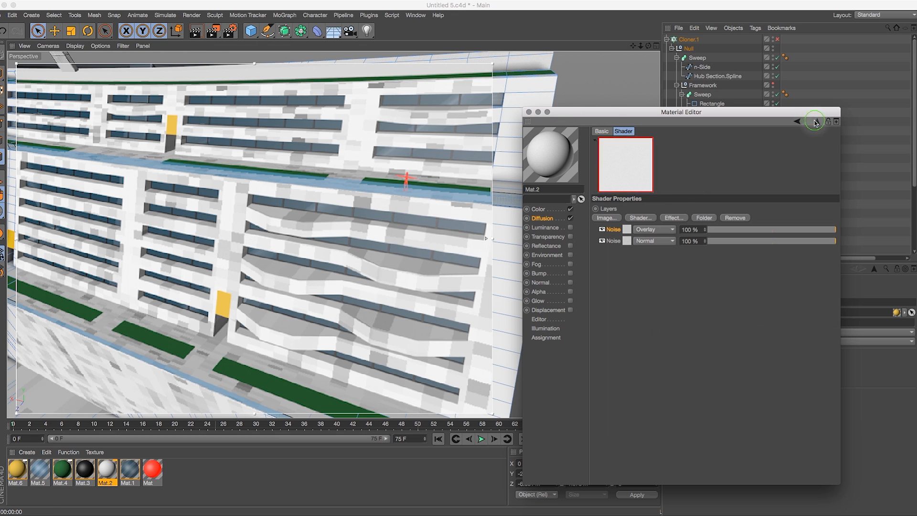
{"action": "left_click", "coordinate": [689, 230]}
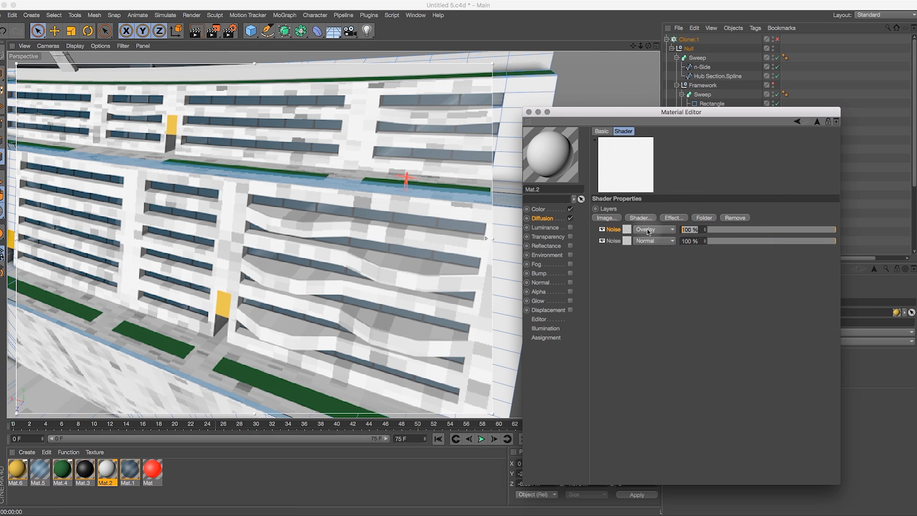
{"action": "type", "text": "60"}
{"action": "key", "text": "Return"}
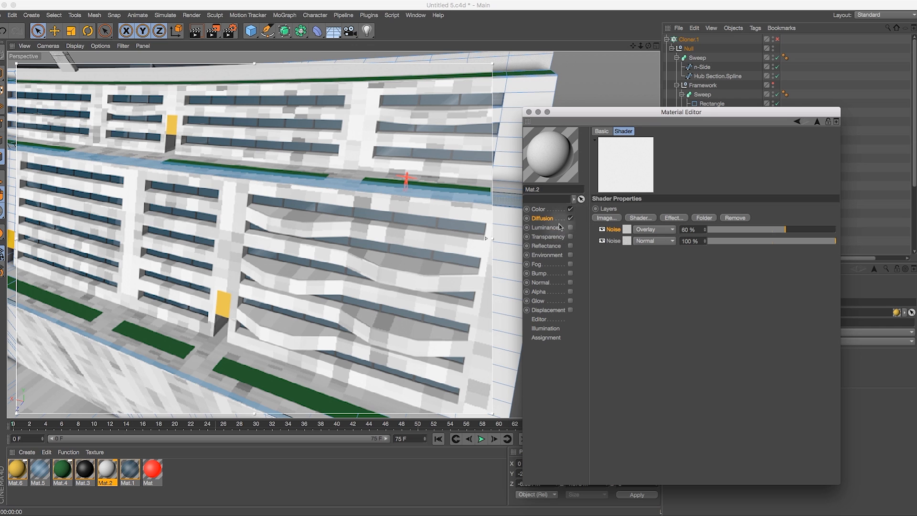
Add a third noise layer on top and make it Wavy Turbulence with a global scale of 300 %
{"action": "left_click", "coordinate": [641, 219]}
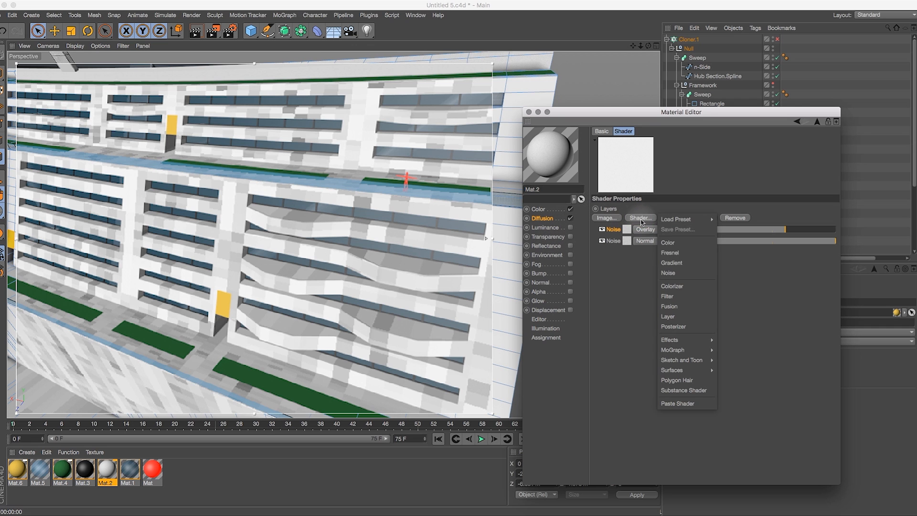
{"action": "left_click", "coordinate": [668, 272]}
{"action": "left_click", "coordinate": [629, 229]}
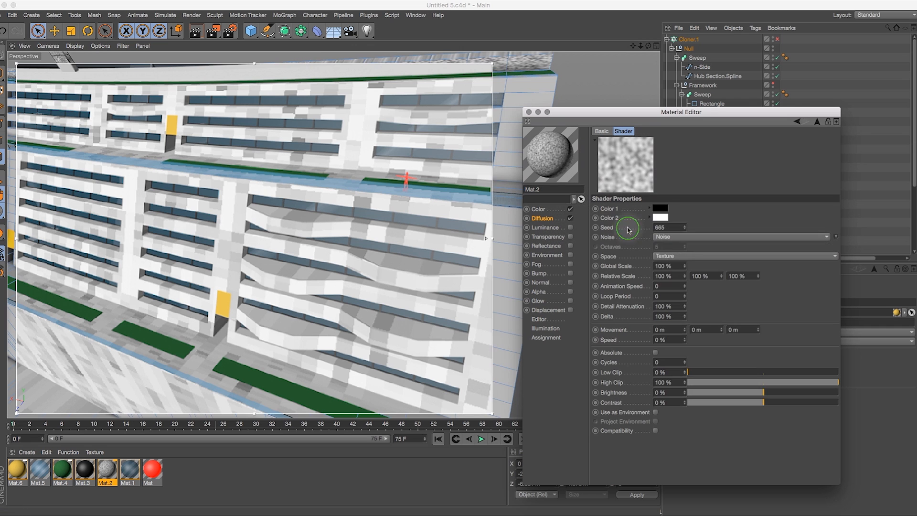
{"action": "left_click", "coordinate": [683, 237]}
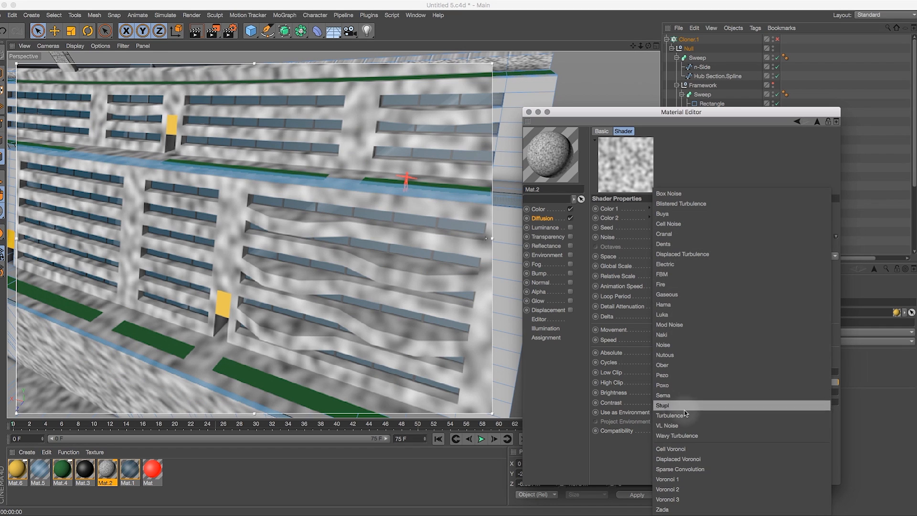
{"action": "left_click", "coordinate": [678, 435]}
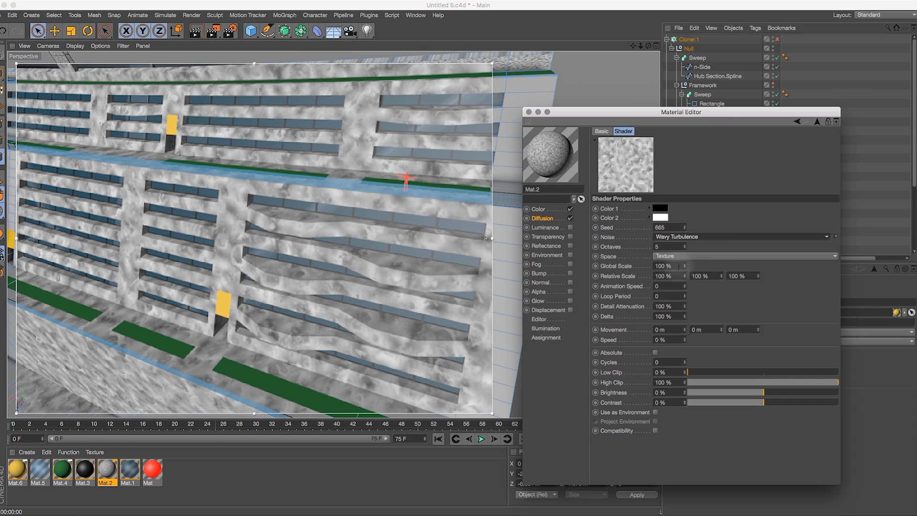
{"action": "double_click", "coordinate": [670, 265]}
{"action": "type", "text": "50"}
{"action": "key", "text": "Return"}
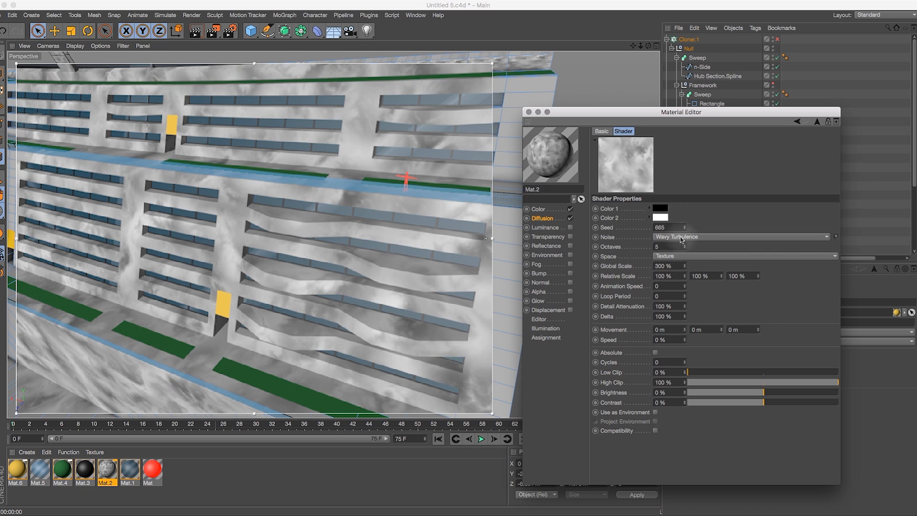
Blend the Wavy Turbulence layer with Multiply at 57 % opacity
{"action": "left_click", "coordinate": [816, 122]}
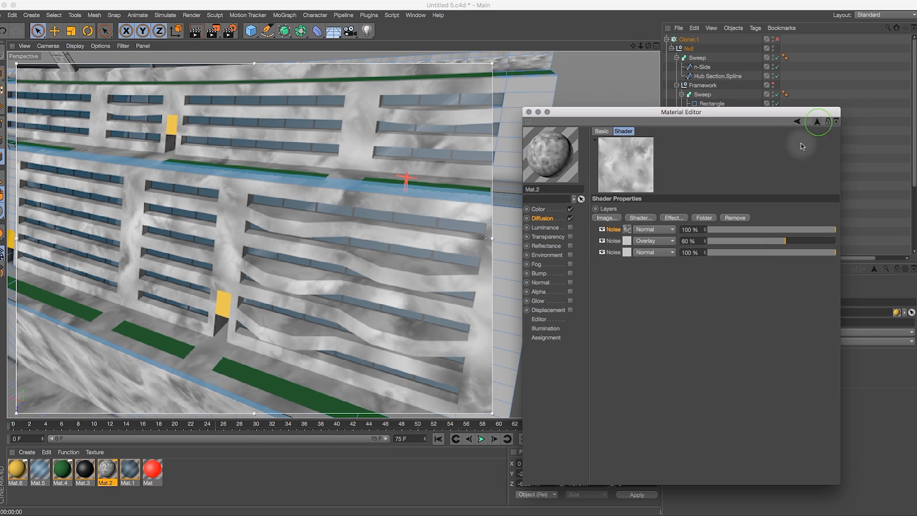
{"action": "left_click", "coordinate": [662, 231]}
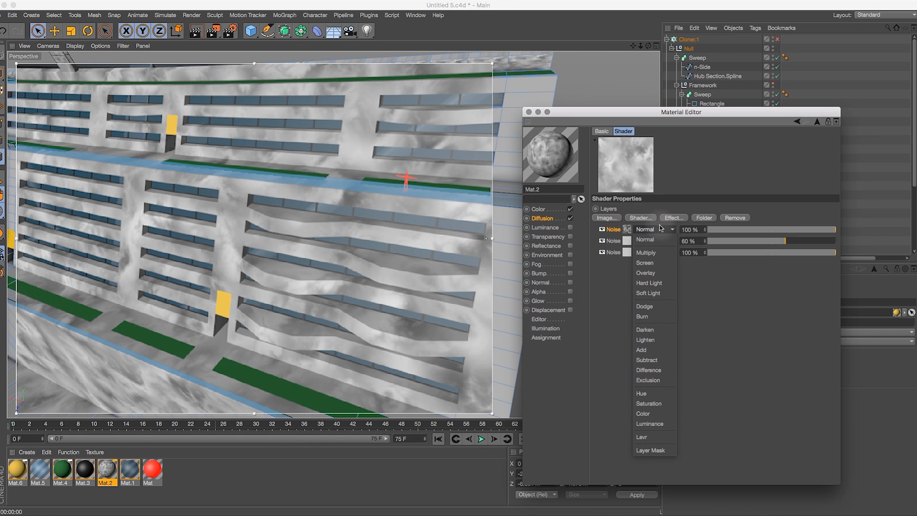
{"action": "left_click", "coordinate": [646, 252]}
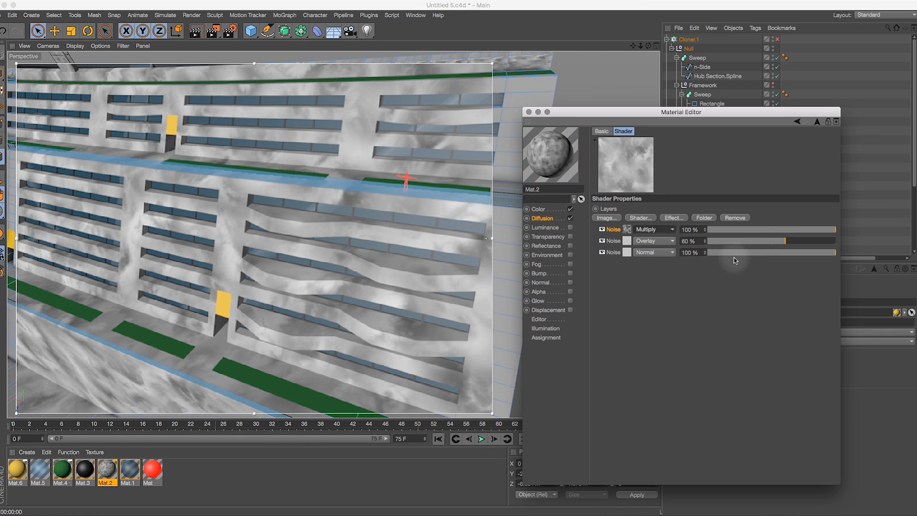
{"action": "left_click", "coordinate": [781, 230]}
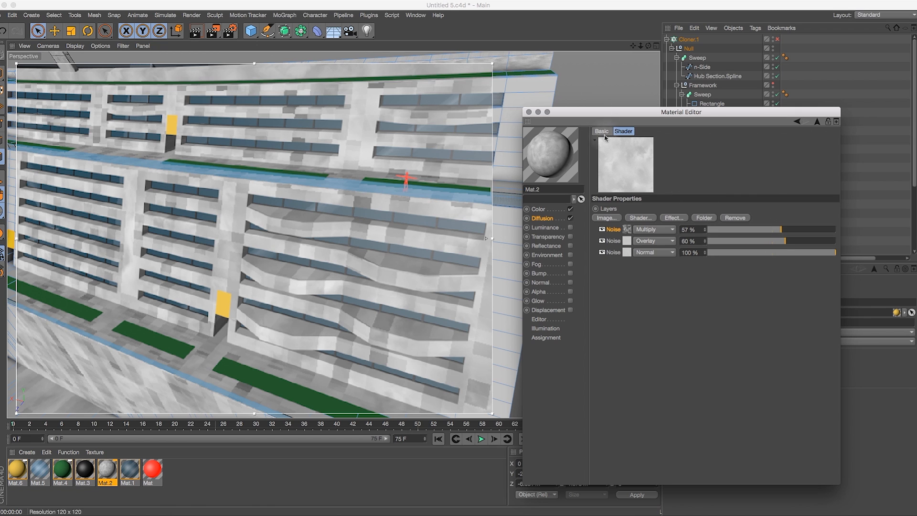
Try a mix strength of 32 % for the material's diffusion texture and settle on 40 %
{"action": "left_click", "coordinate": [542, 218]}
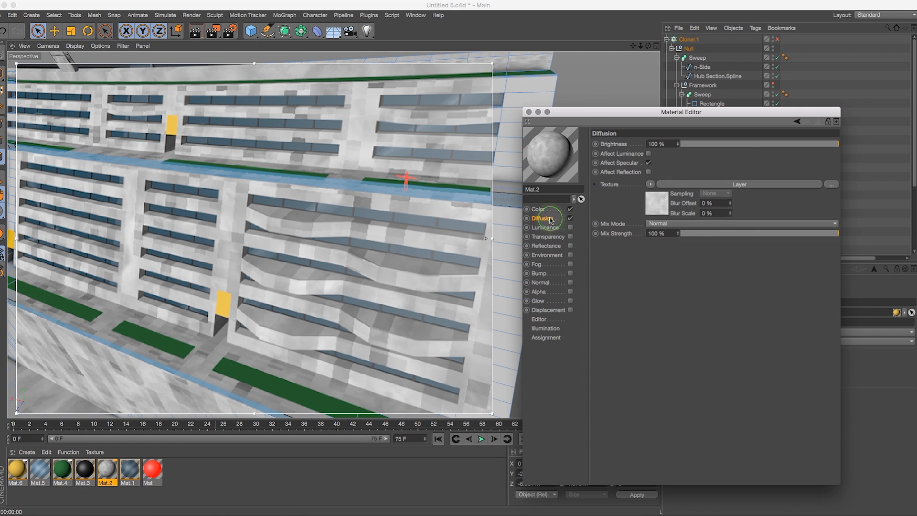
{"action": "left_click", "coordinate": [719, 234]}
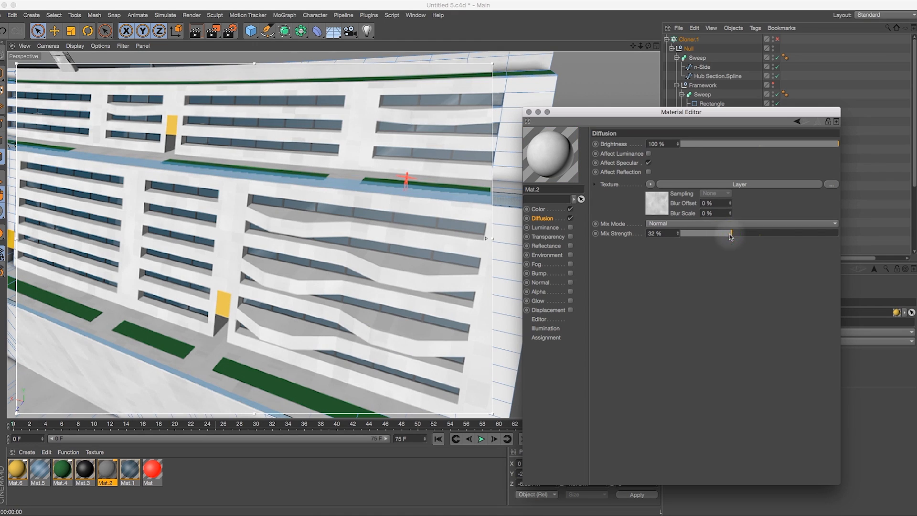
{"action": "left_click_drag", "start_coordinate": [649, 45], "coordinate": [612, 16]}
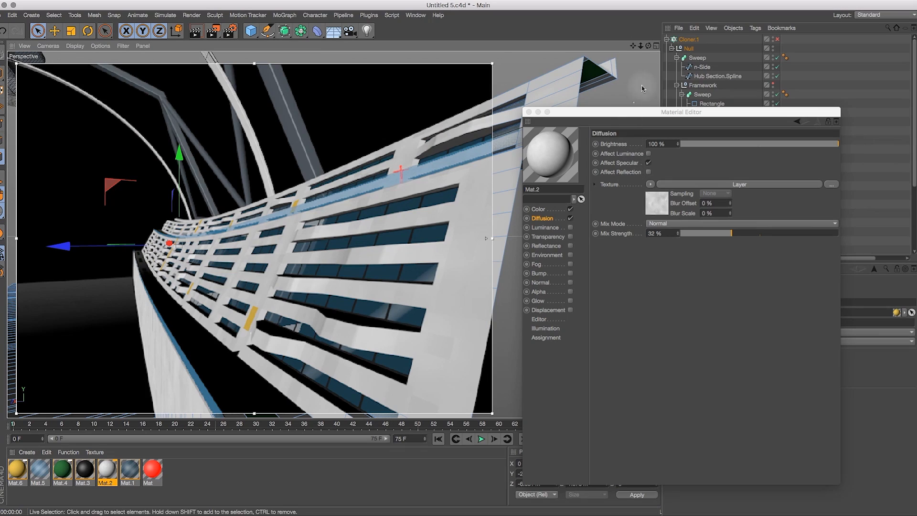
{"action": "mouse_move", "coordinate": [648, 46]}
{"action": "left_mouse_down"}
{"action": "mouse_move", "coordinate": [635, 46]}
{"action": "mouse_move", "coordinate": [674, 55]}
{"action": "mouse_move", "coordinate": [635, 43]}
{"action": "mouse_move", "coordinate": [642, 52]}
{"action": "left_mouse_up"}
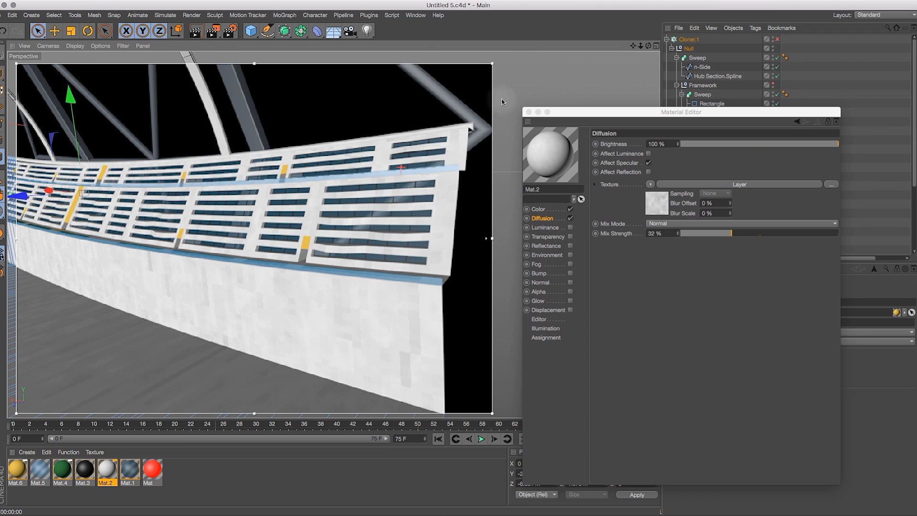
{"action": "mouse_move", "coordinate": [642, 47]}
{"action": "left_mouse_down"}
{"action": "mouse_move", "coordinate": [656, 47]}
{"action": "mouse_move", "coordinate": [643, 50]}
{"action": "left_mouse_up"}
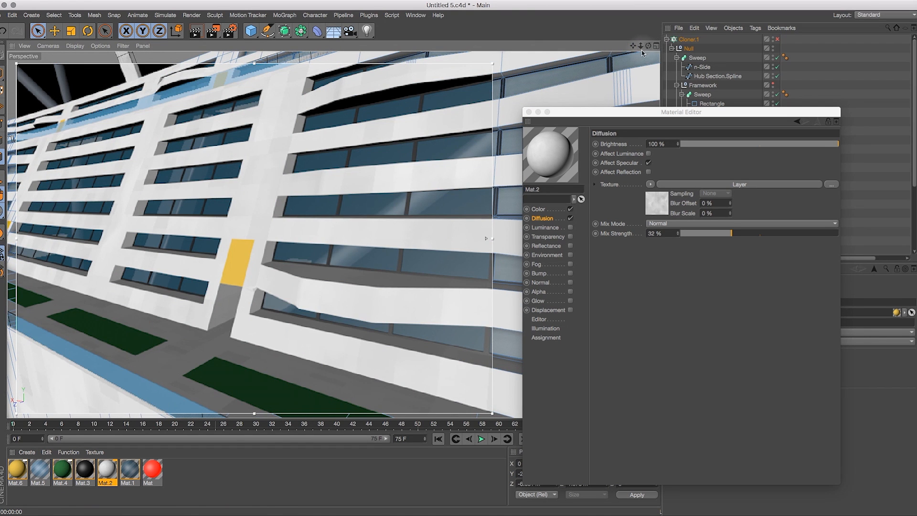
{"action": "double_click", "coordinate": [661, 233]}
{"action": "type", "text": "40"}
{"action": "key", "text": "Return"}
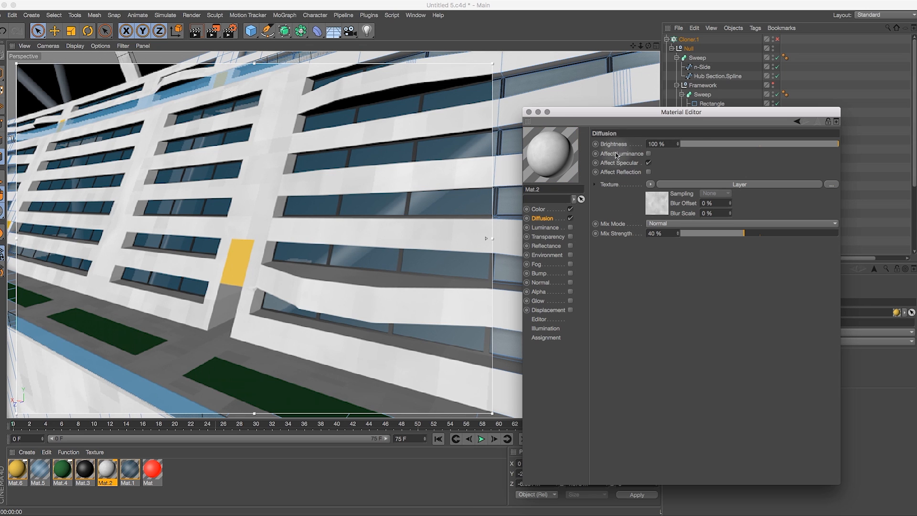
Raise the top noise layer's opacity to 73 % and switch the middle noise layer's blend mode to Multiply
{"action": "left_click", "coordinate": [719, 185]}
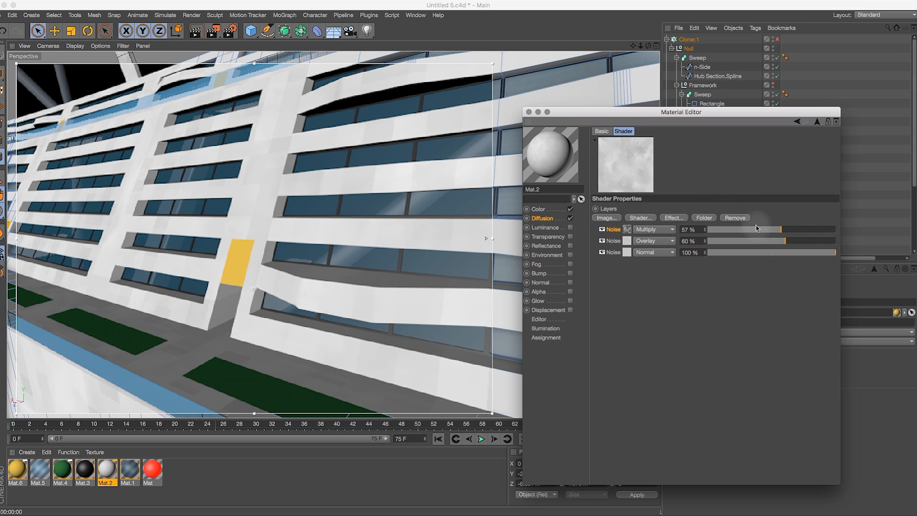
{"action": "left_click_drag", "start_coordinate": [795, 230], "coordinate": [801, 230]}
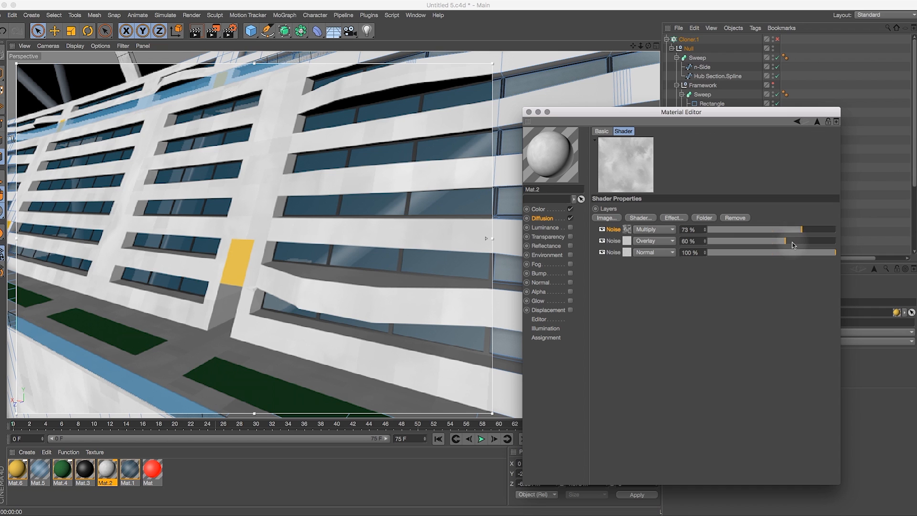
{"action": "left_click", "coordinate": [662, 241]}
{"action": "left_click", "coordinate": [663, 264]}
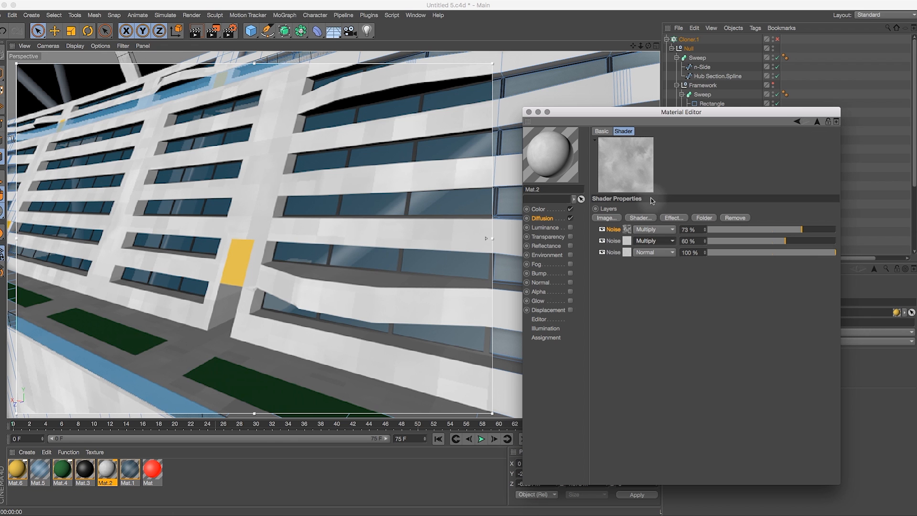
Try a first-axis relative scale of 50 % on the bottom layer's Mod Noise and settle on 40 %
{"action": "left_click_drag", "start_coordinate": [648, 45], "coordinate": [638, 62]}
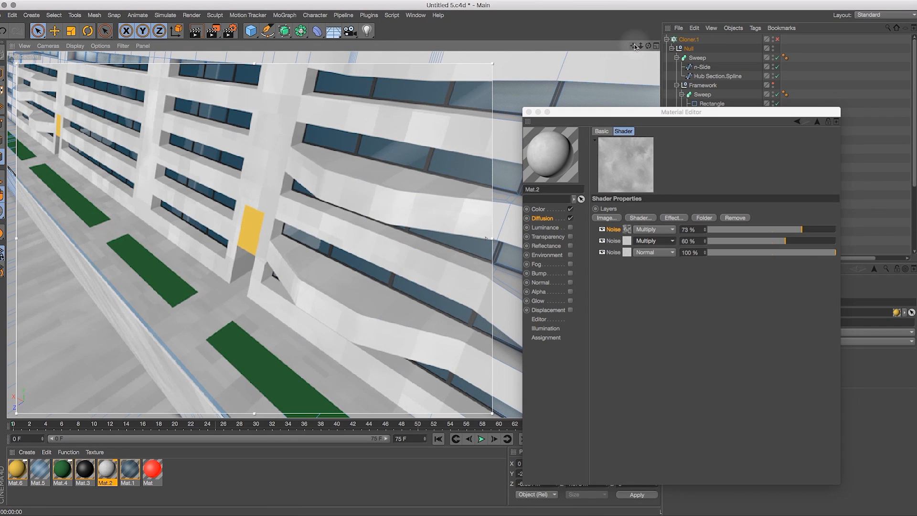
{"action": "left_click_drag", "start_coordinate": [634, 46], "coordinate": [630, 123]}
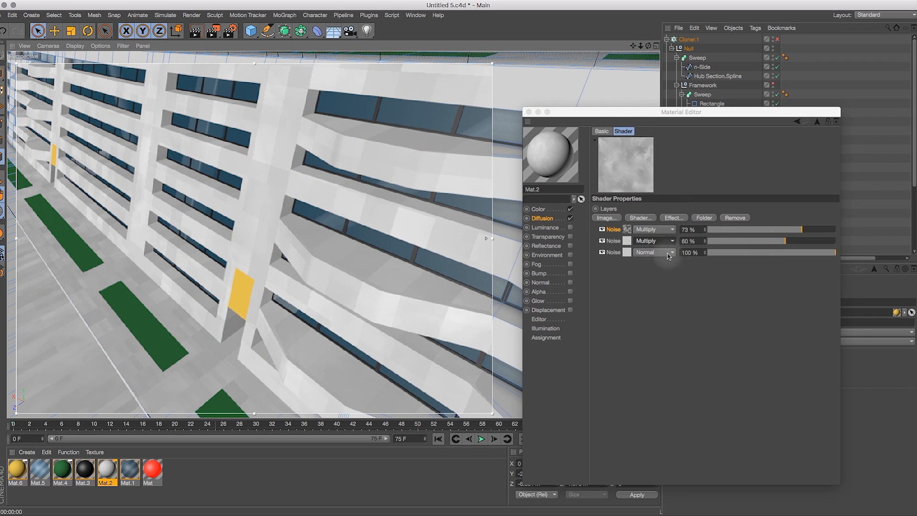
{"action": "left_click", "coordinate": [627, 253]}
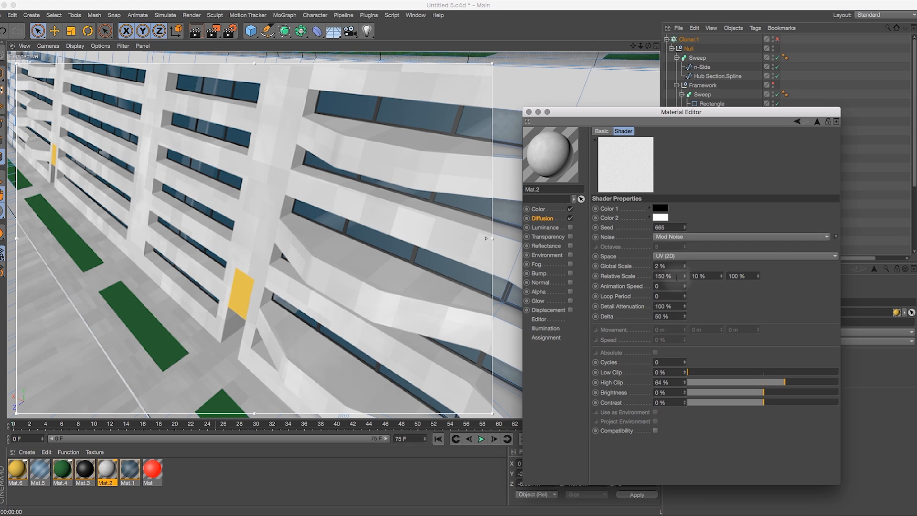
{"action": "left_click", "coordinate": [699, 273]}
{"action": "left_click", "coordinate": [674, 276]}
{"action": "left_click_drag", "start_coordinate": [674, 277], "coordinate": [634, 275]}
{"action": "type", "text": "50"}
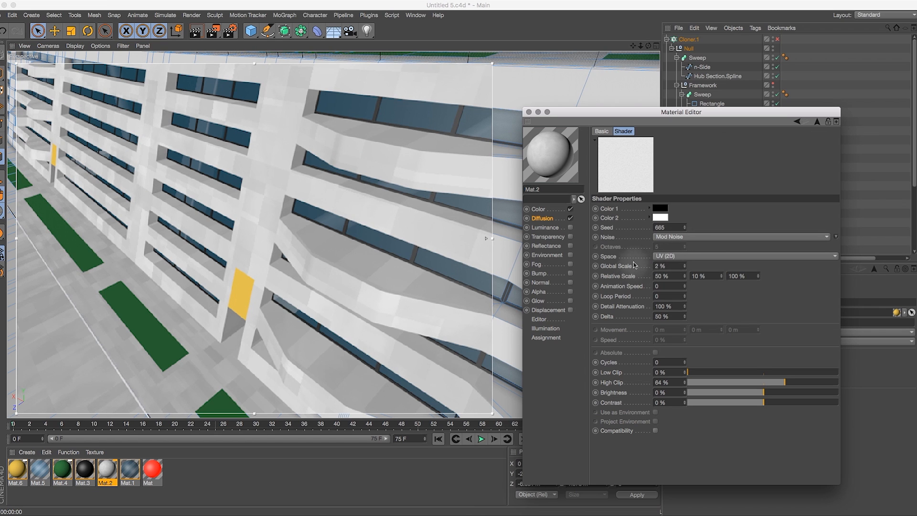
{"action": "left_click_drag", "start_coordinate": [669, 276], "coordinate": [615, 269]}
{"action": "type", "text": "40"}
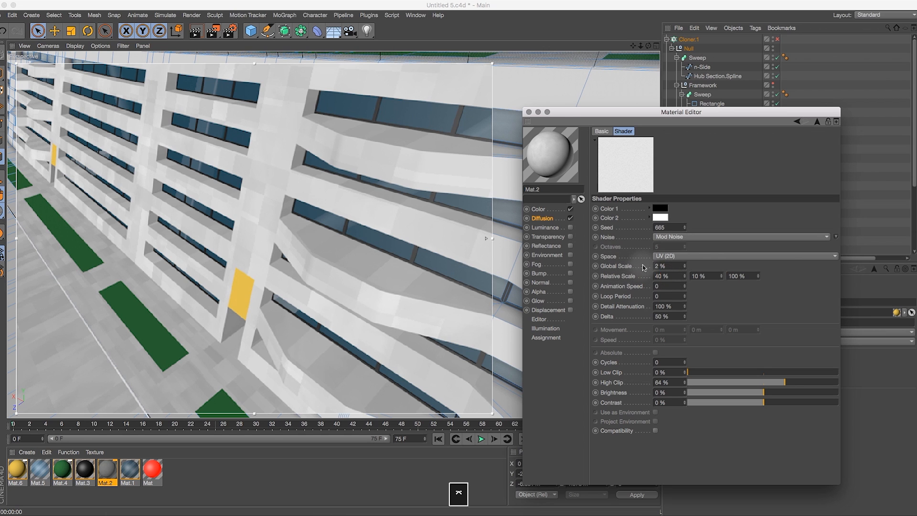
{"action": "key", "text": "Return"}
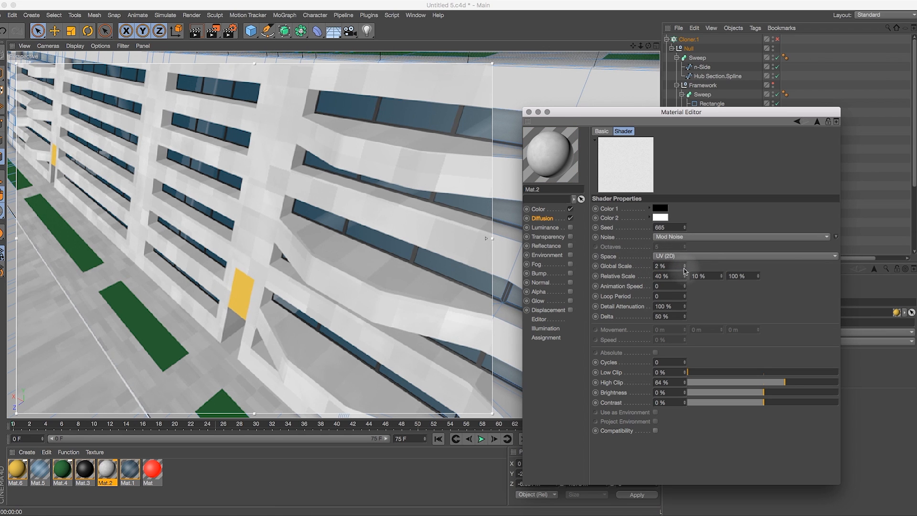
Set the first-axis relative scale of the bottom layer's Mod Noise to 120 %
{"action": "left_click_drag", "start_coordinate": [633, 47], "coordinate": [618, 105]}
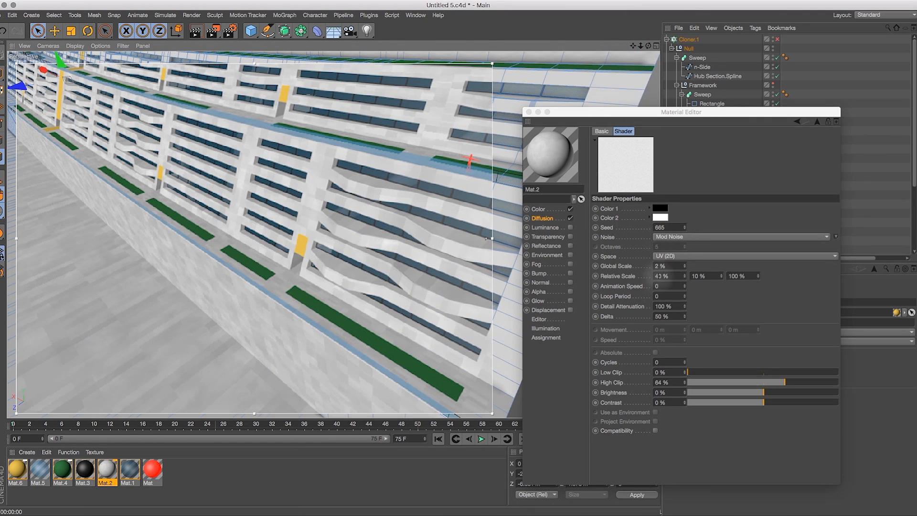
{"action": "left_click_drag", "start_coordinate": [640, 46], "coordinate": [644, 43]}
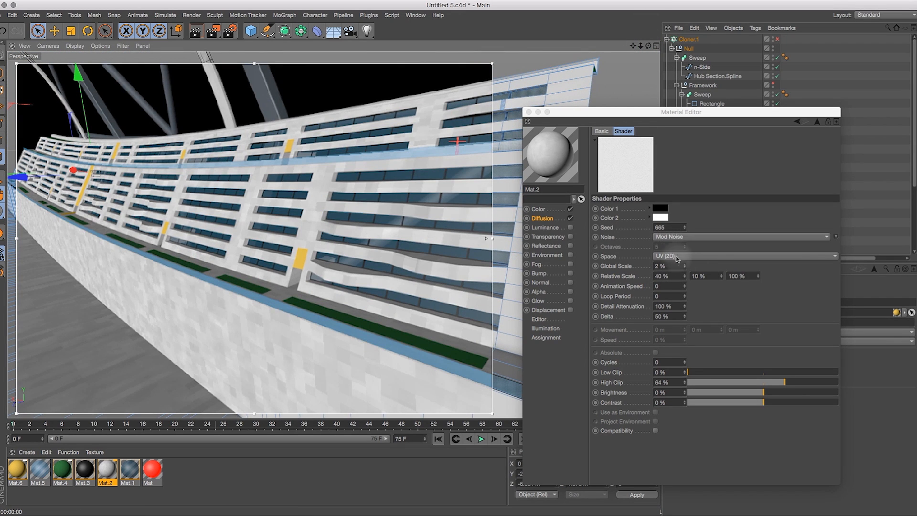
{"action": "double_click", "coordinate": [669, 276]}
{"action": "type", "text": "120"}
{"action": "key", "text": "Return"}
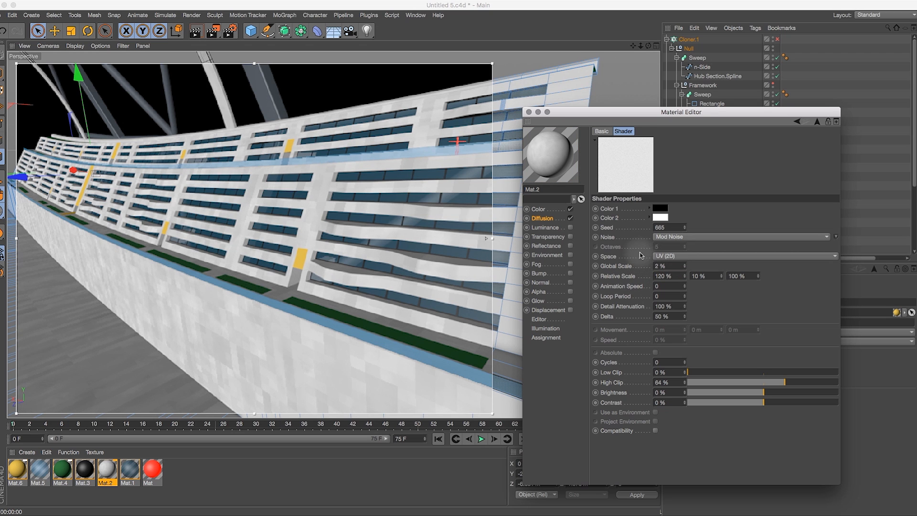
{"action": "left_click_drag", "start_coordinate": [641, 46], "coordinate": [678, 97]}
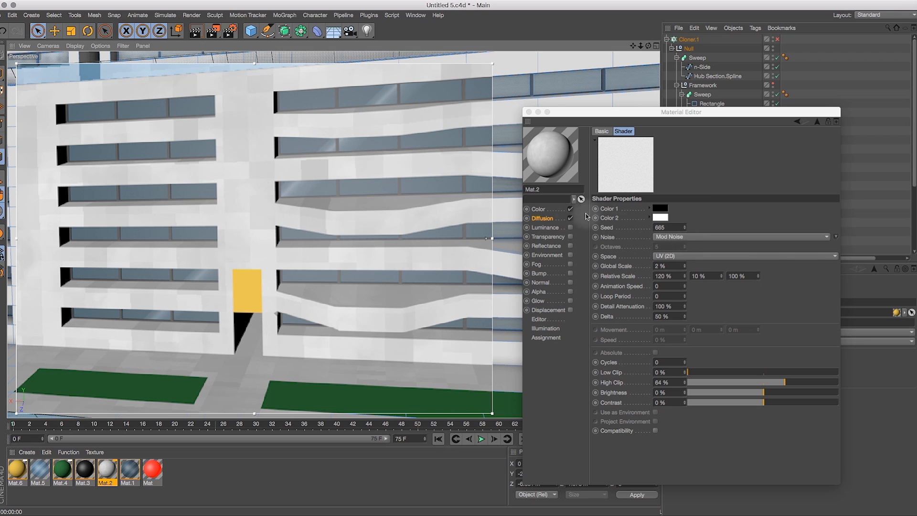
Raise the top noise layer's opacity to 97 % and set its Wavy Turbulence global scale to 200 %
{"action": "left_click", "coordinate": [542, 219]}
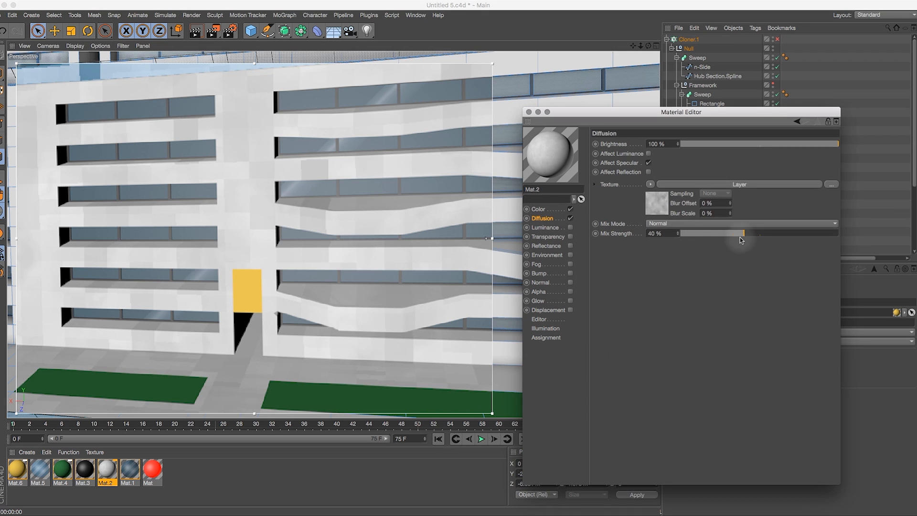
{"action": "left_click", "coordinate": [738, 186]}
{"action": "left_click_drag", "start_coordinate": [801, 229], "coordinate": [833, 231]}
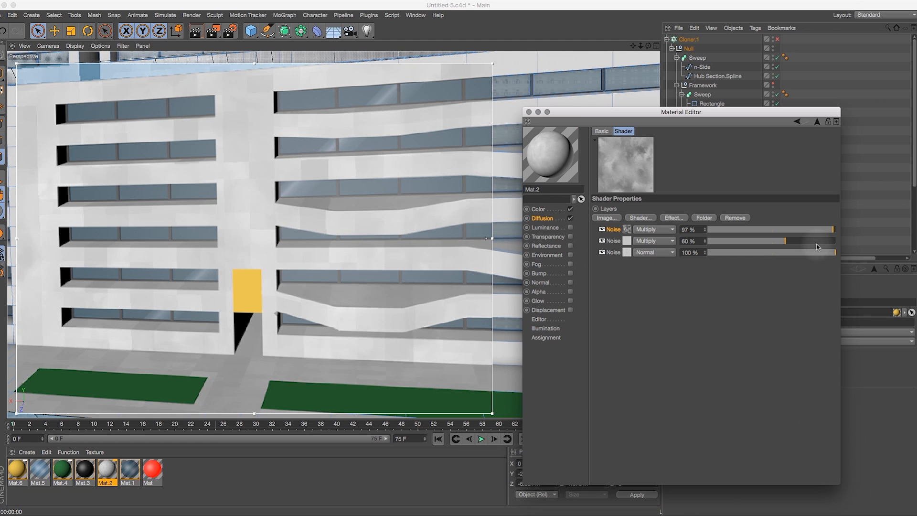
{"action": "left_click", "coordinate": [626, 229]}
{"action": "double_click", "coordinate": [669, 266]}
{"action": "type", "text": "2"}
{"action": "key", "text": "Return"}
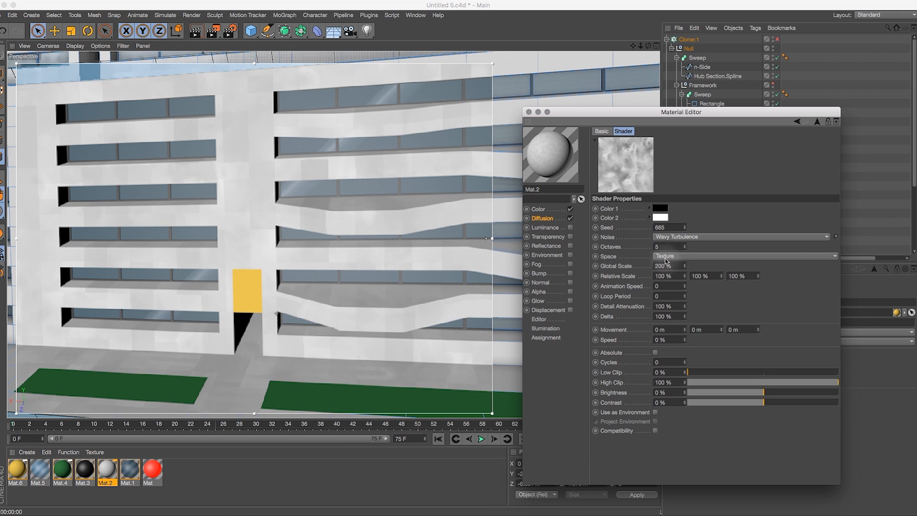
{"action": "left_click_drag", "start_coordinate": [649, 46], "coordinate": [619, 38]}
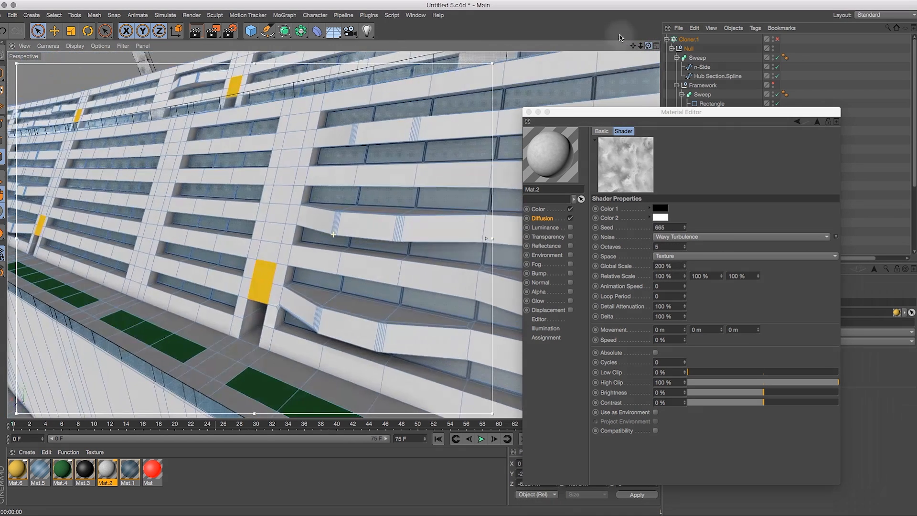
{"action": "key", "text": "ctrl+r"}
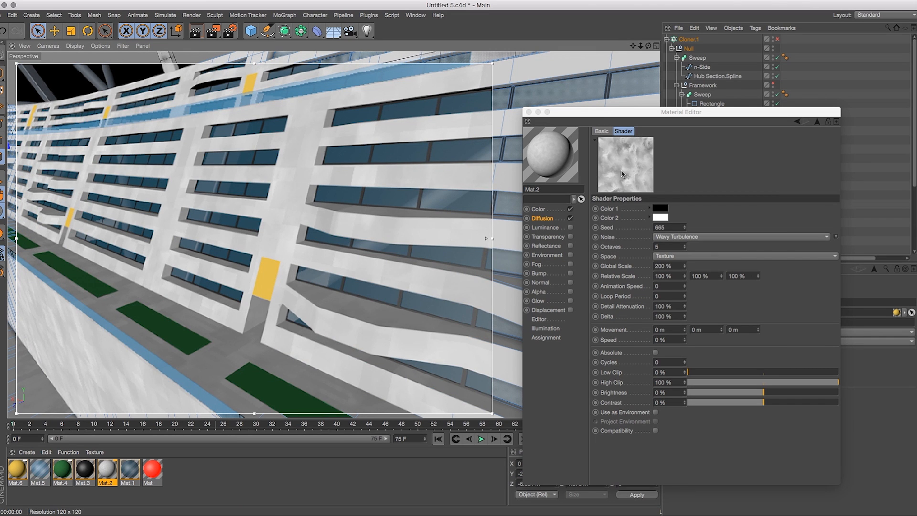
{"action": "left_click_drag", "start_coordinate": [641, 46], "coordinate": [687, 155]}
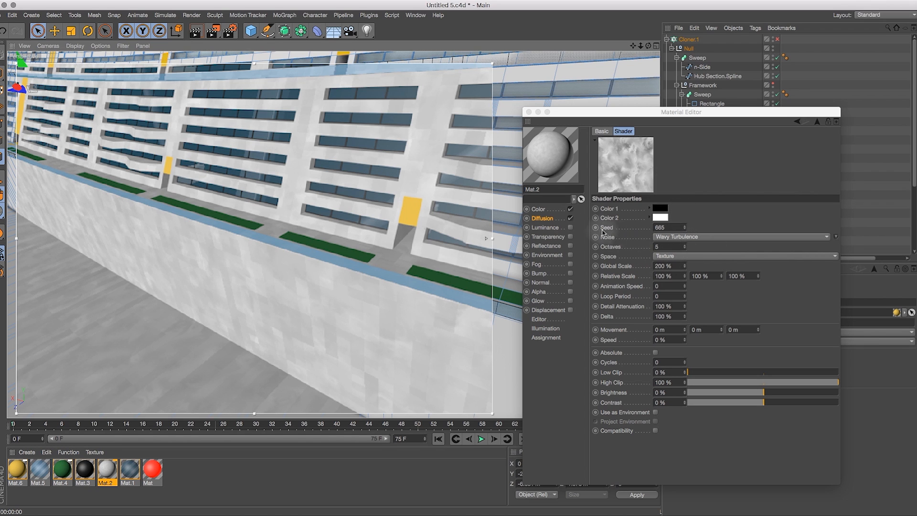
Lower the top noise layer's opacity to 80 %
{"action": "left_click", "coordinate": [817, 121]}
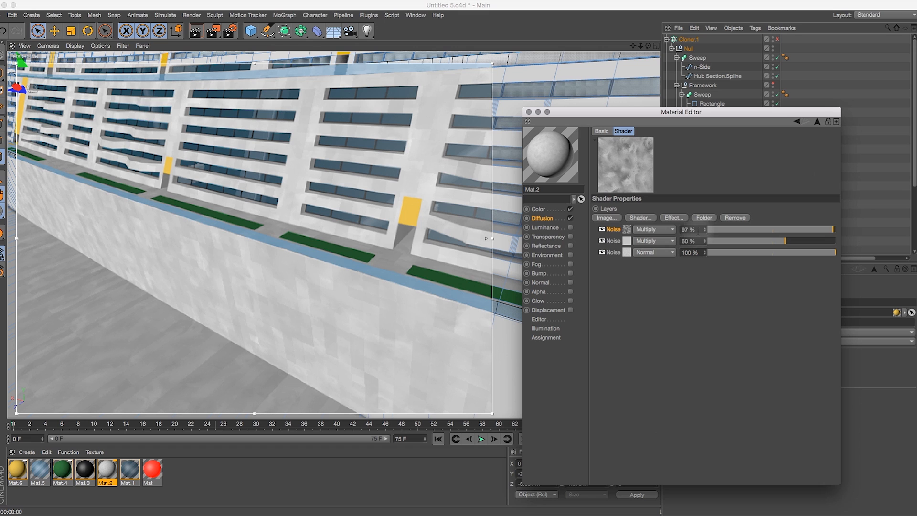
{"action": "type", "text": "80"}
{"action": "key", "text": "Return"}
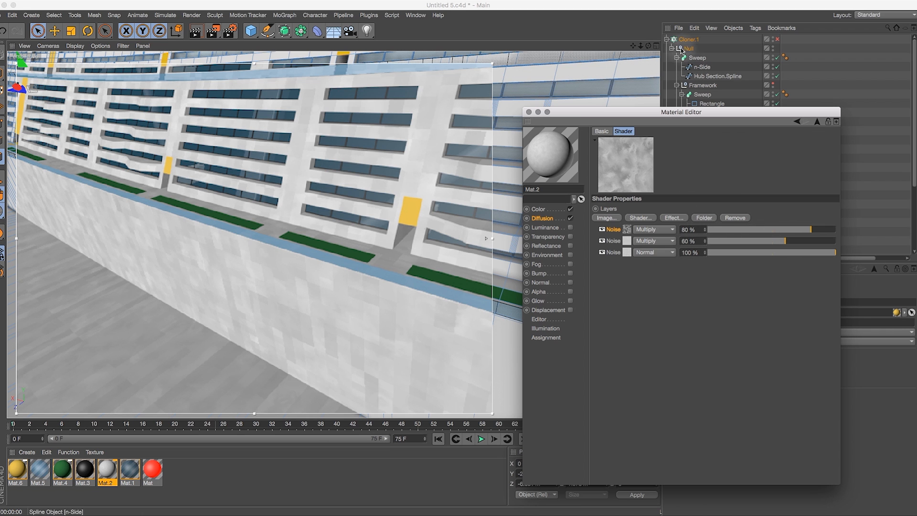
{"action": "left_click_drag", "start_coordinate": [640, 45], "coordinate": [690, 77]}
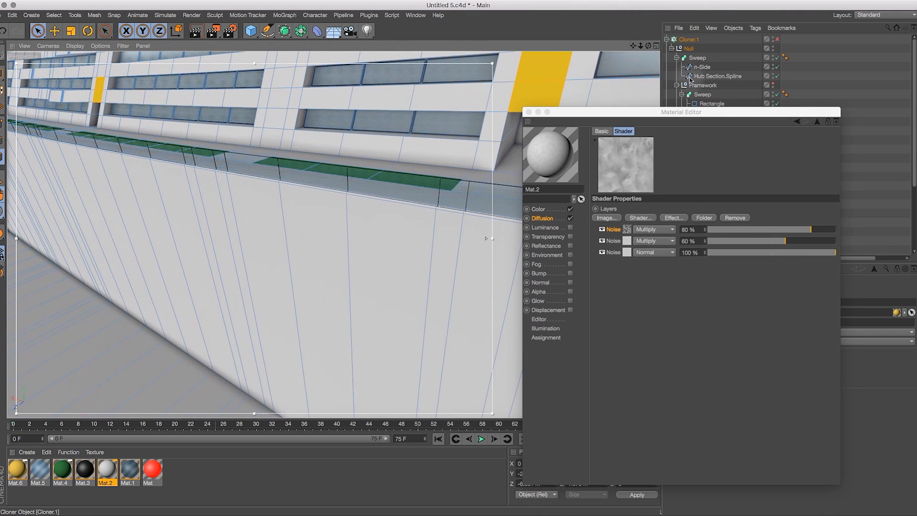
Toggle the middle noise layer's visibility to compare, and set its Mod Noise second-axis relative scale to 5 %
{"action": "left_click", "coordinate": [603, 241]}
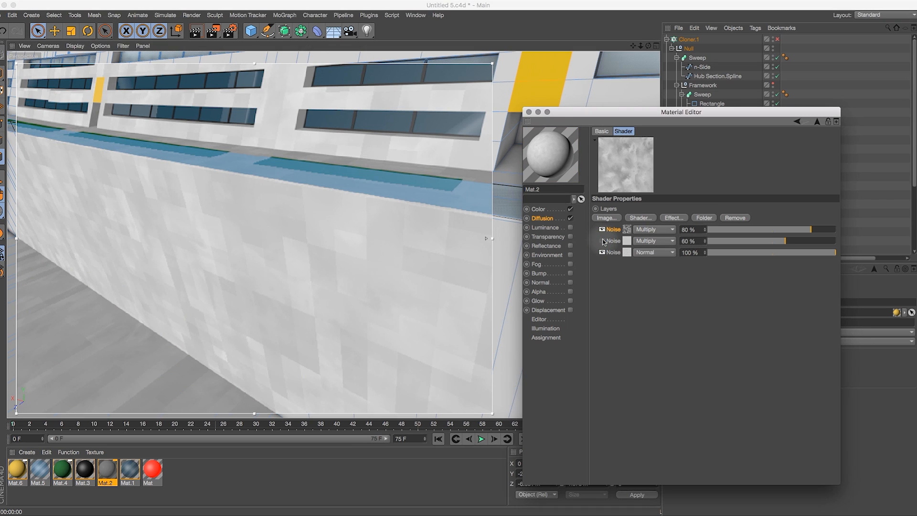
{"action": "left_click", "coordinate": [603, 241]}
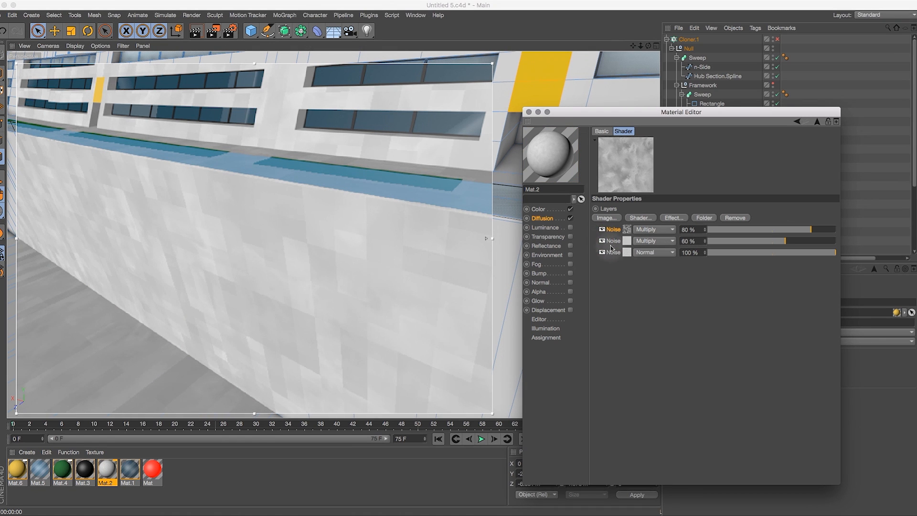
{"action": "left_click", "coordinate": [627, 242]}
{"action": "double_click", "coordinate": [703, 276]}
{"action": "type", "text": "5"}
{"action": "key", "text": "Return"}
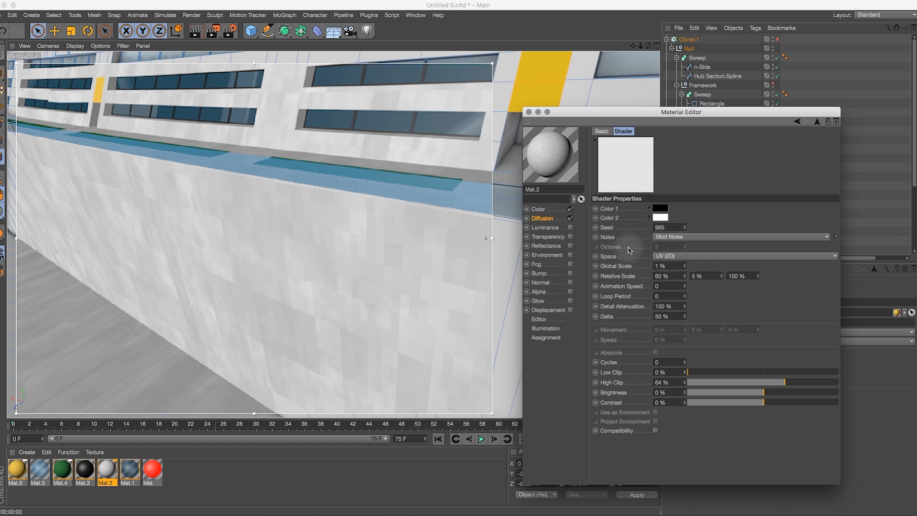
Try an opacity of 33 % for the middle noise layer and settle on 40 %
{"action": "left_click", "coordinate": [817, 122]}
{"action": "left_click", "coordinate": [742, 241]}
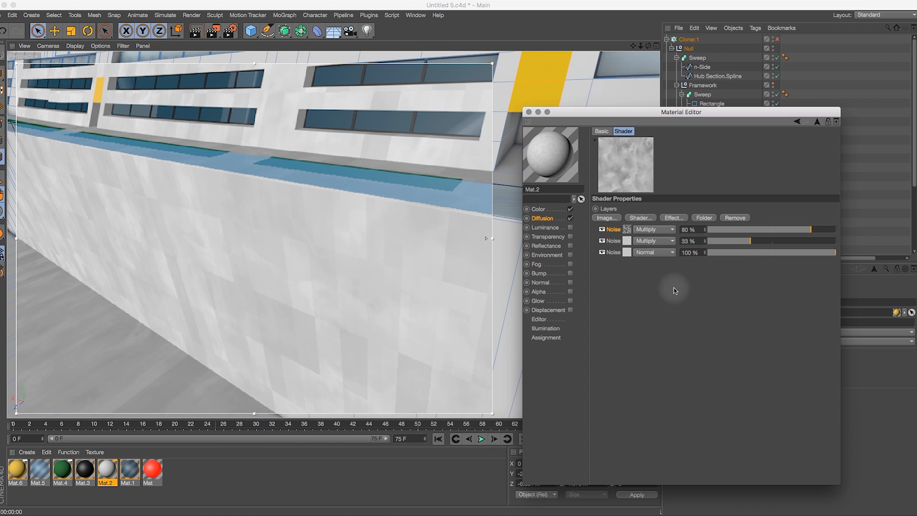
{"action": "double_click", "coordinate": [692, 241]}
{"action": "type", "text": "40"}
{"action": "key", "text": "Return"}
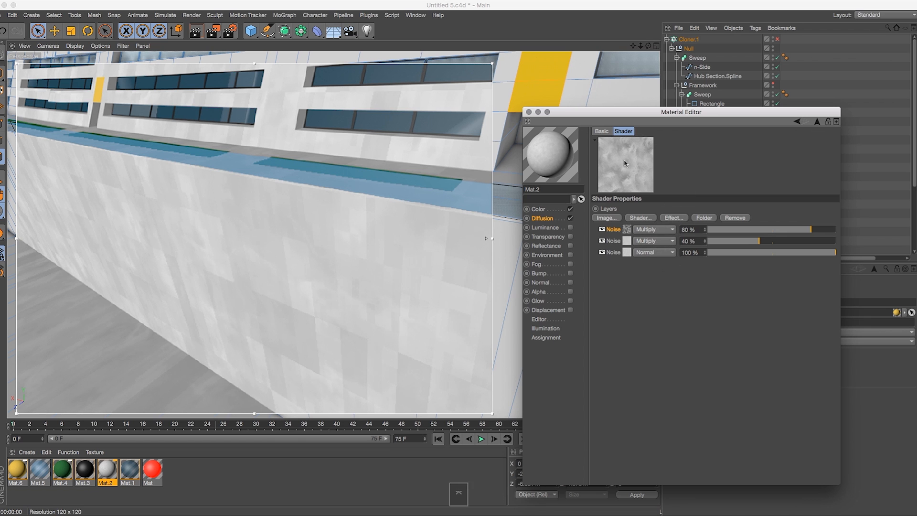
Switch the middle noise layer's blend mode to Overlay and check the facade from several angles
{"action": "left_click", "coordinate": [654, 241]}
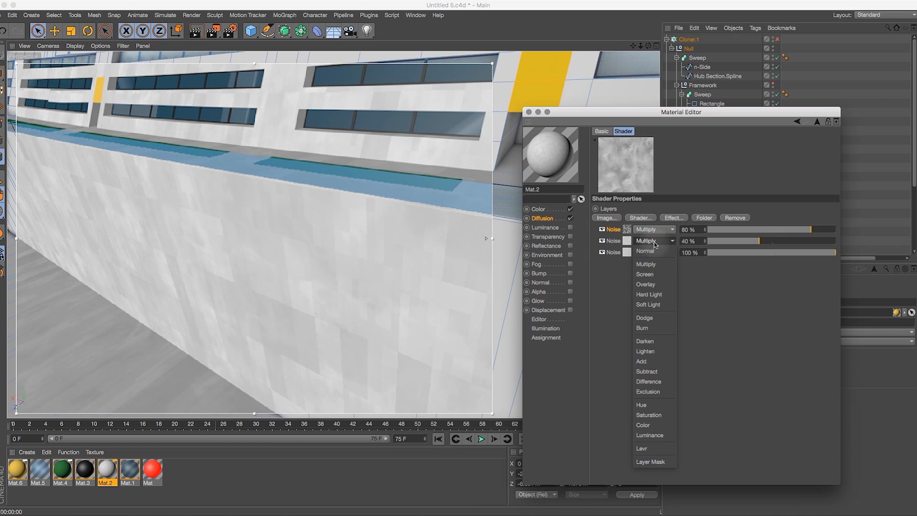
{"action": "left_click", "coordinate": [663, 286]}
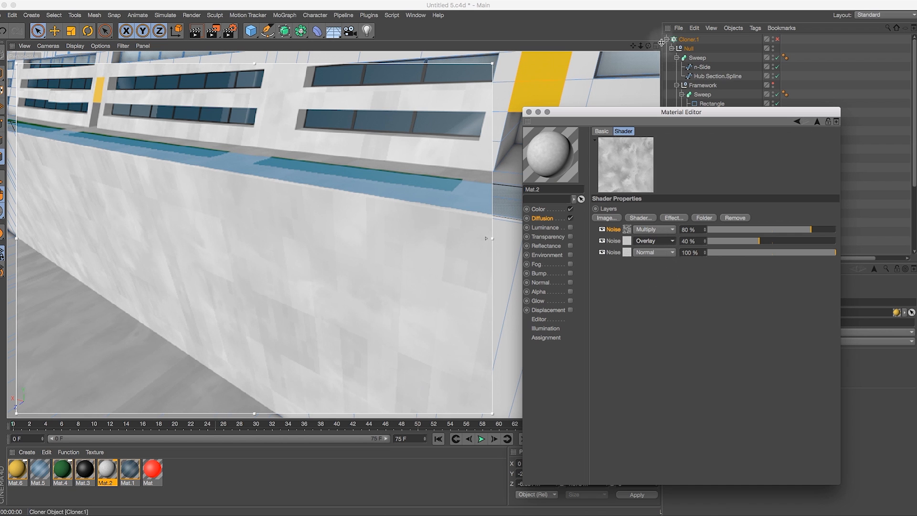
{"action": "left_click_drag", "start_coordinate": [636, 45], "coordinate": [657, 135]}
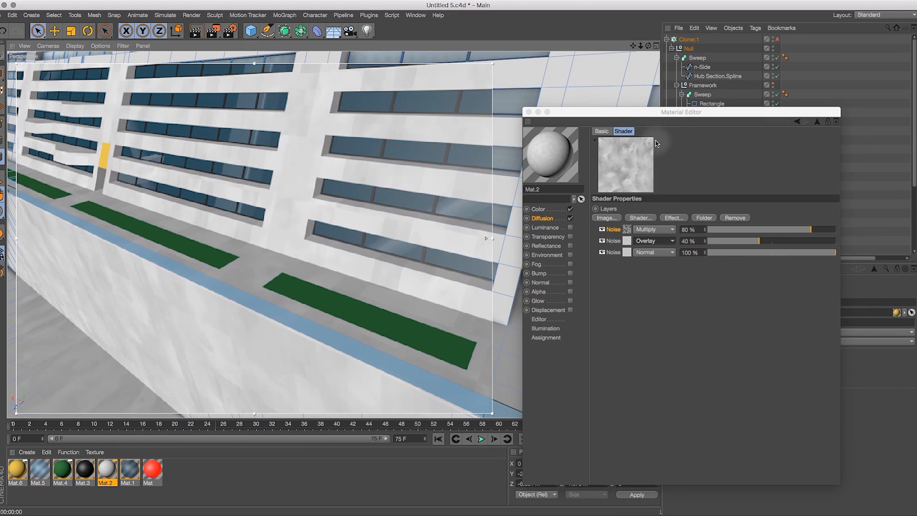
{"action": "left_click_drag", "start_coordinate": [641, 45], "coordinate": [643, 69]}
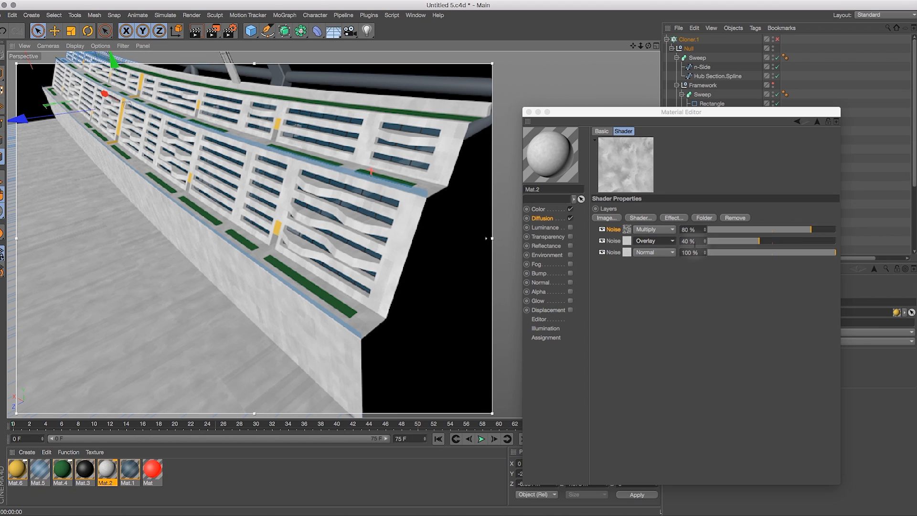
Reduce the diffusion texture's mix strength to 30 % and check the facade close up and from a distance
{"action": "left_click", "coordinate": [543, 218]}
{"action": "double_click", "coordinate": [651, 233]}
{"action": "type", "text": "30"}
{"action": "key", "text": "Return"}
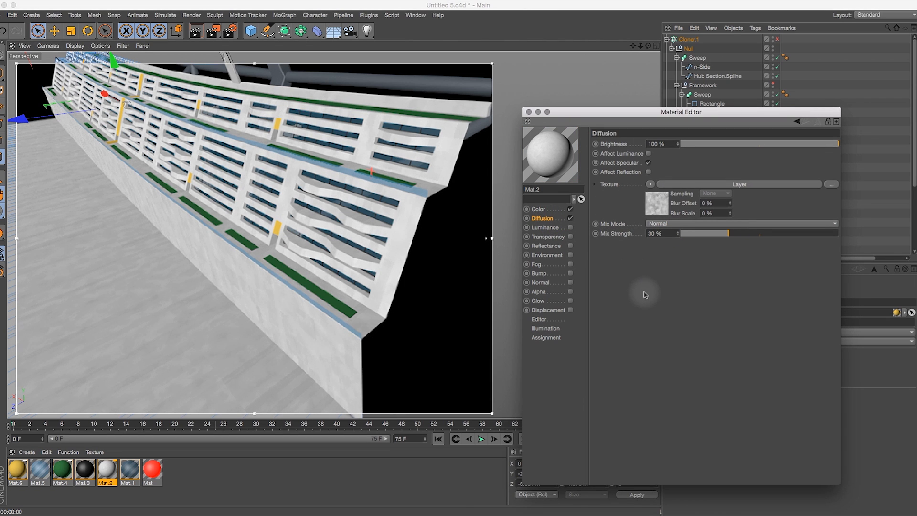
{"action": "mouse_move", "coordinate": [641, 45]}
{"action": "left_mouse_down"}
{"action": "mouse_move", "coordinate": [659, 72]}
{"action": "mouse_move", "coordinate": [645, 27]}
{"action": "mouse_move", "coordinate": [637, 43]}
{"action": "mouse_move", "coordinate": [654, 46]}
{"action": "mouse_move", "coordinate": [617, 50]}
{"action": "mouse_move", "coordinate": [629, 48]}
{"action": "left_mouse_up"}
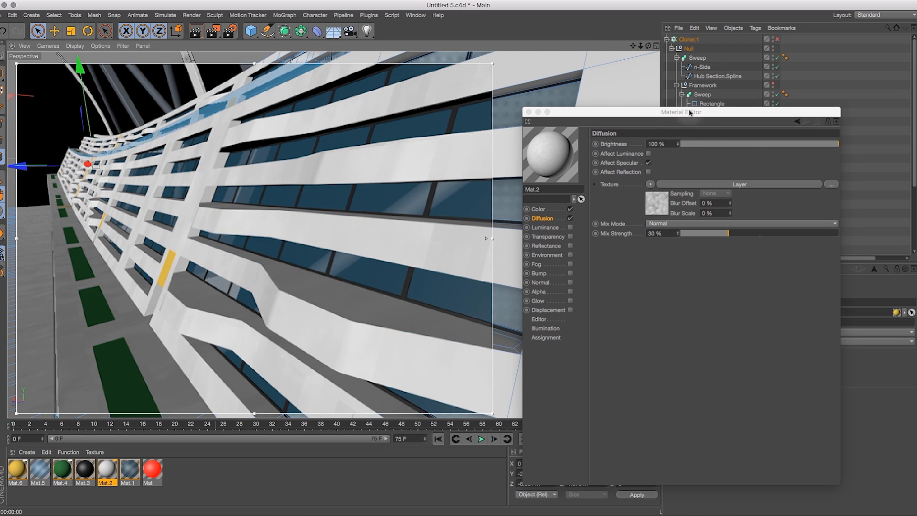
{"action": "left_click_drag", "start_coordinate": [648, 45], "coordinate": [644, 79]}
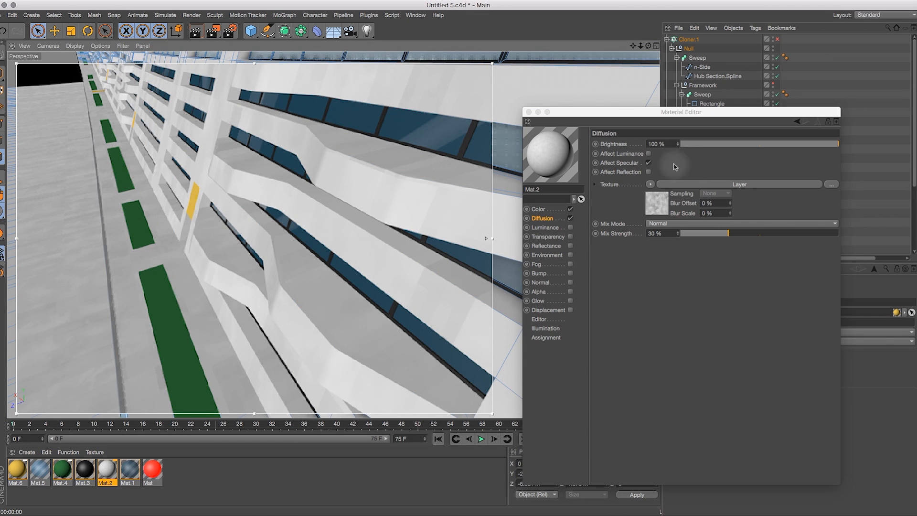
{"action": "mouse_move", "coordinate": [644, 49]}
{"action": "left_mouse_down"}
{"action": "mouse_move", "coordinate": [622, 197]}
{"action": "mouse_move", "coordinate": [669, 136]}
{"action": "mouse_move", "coordinate": [645, 31]}
{"action": "mouse_move", "coordinate": [652, 86]}
{"action": "left_mouse_up"}
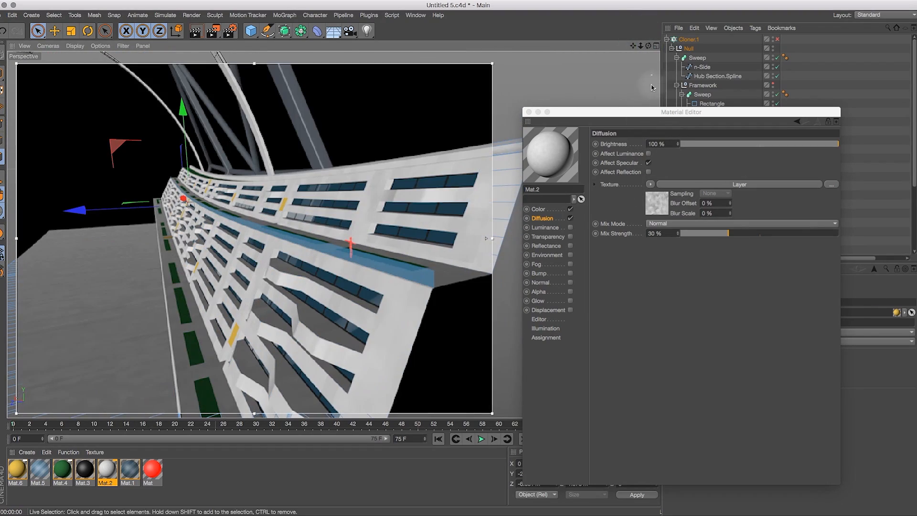
Turn off the Interactive Render Region and shift the Material Editor aside to uncover the viewport
{"action": "left_click", "coordinate": [192, 15]}
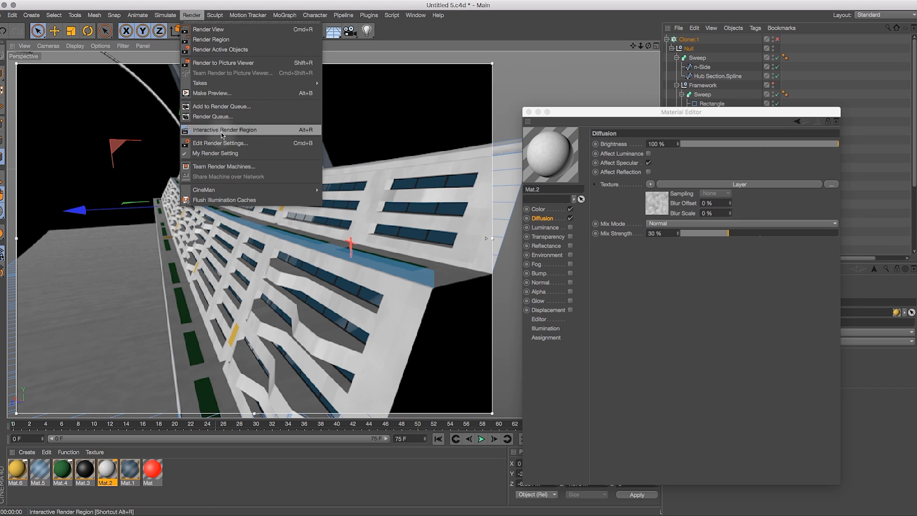
{"action": "left_click", "coordinate": [222, 135]}
{"action": "left_click_drag", "start_coordinate": [562, 115], "coordinate": [599, 117]}
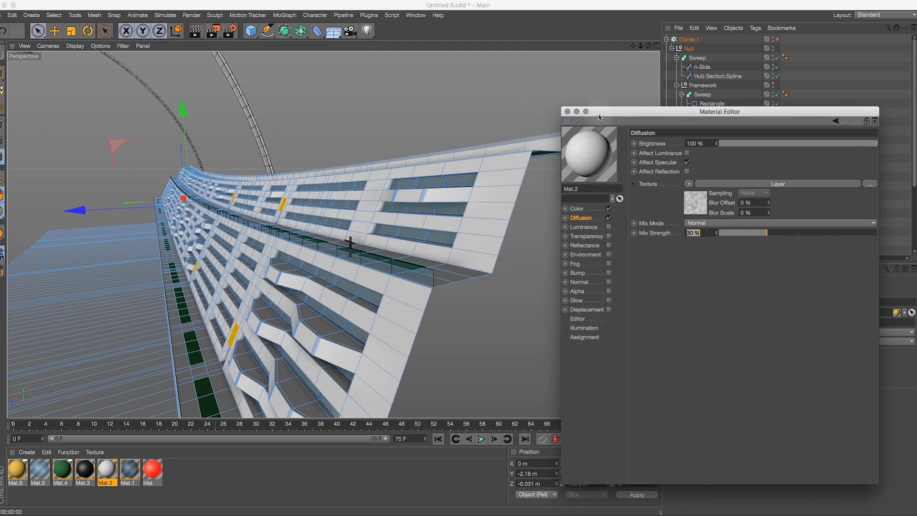
Close the Material Editor and render the perspective view of the habitat facade
{"action": "left_click_drag", "start_coordinate": [648, 46], "coordinate": [570, 113]}
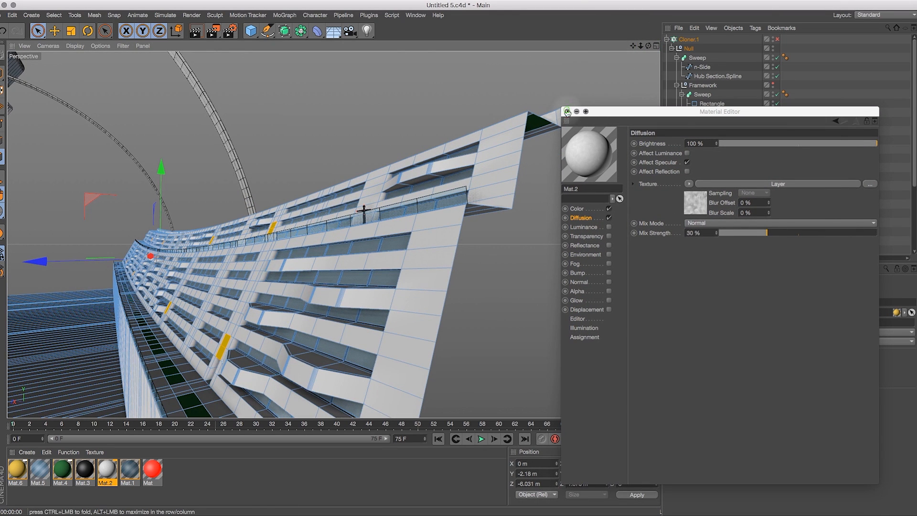
{"action": "left_click", "coordinate": [567, 111]}
{"action": "mouse_move", "coordinate": [649, 45]}
{"action": "left_mouse_down"}
{"action": "mouse_move", "coordinate": [643, 57]}
{"action": "mouse_move", "coordinate": [632, 51]}
{"action": "mouse_move", "coordinate": [685, 18]}
{"action": "mouse_move", "coordinate": [654, 54]}
{"action": "mouse_move", "coordinate": [661, 46]}
{"action": "left_mouse_up"}
{"action": "left_click", "coordinate": [198, 30]}
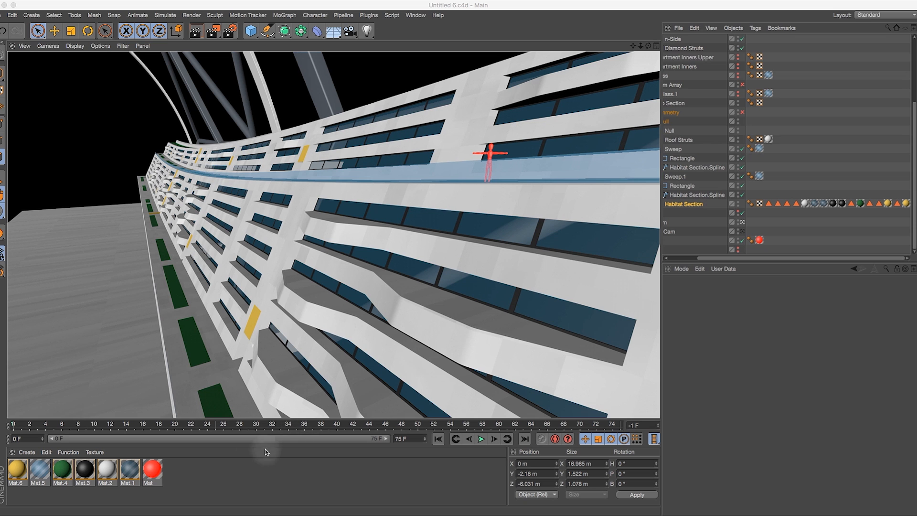
Disable the Transparency channel of the blue glass material Mat.1 and uncover the facade in the viewport
{"action": "double_click", "coordinate": [130, 471]}
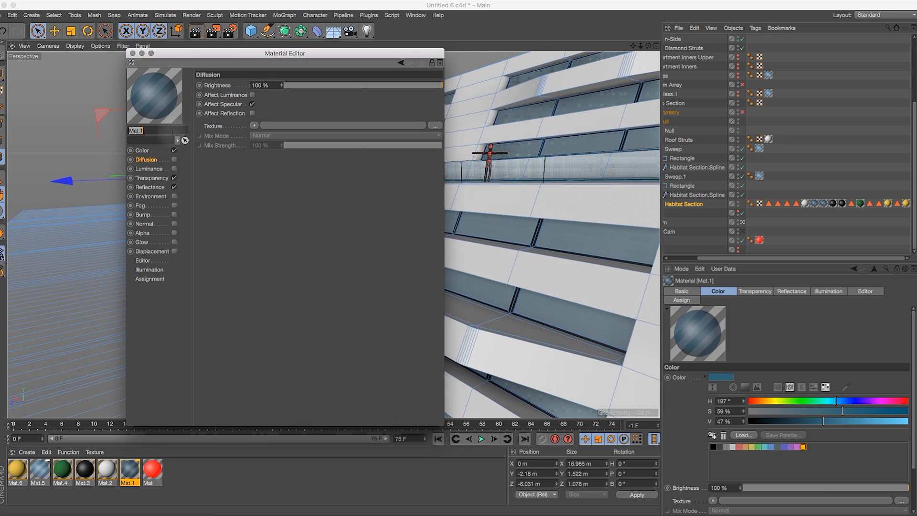
{"action": "left_click", "coordinate": [174, 178]}
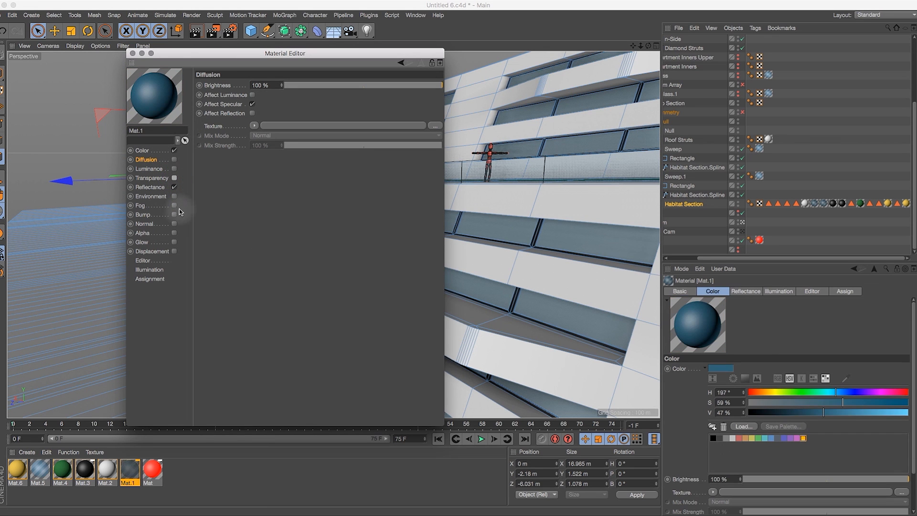
{"action": "left_click_drag", "start_coordinate": [238, 55], "coordinate": [565, 91]}
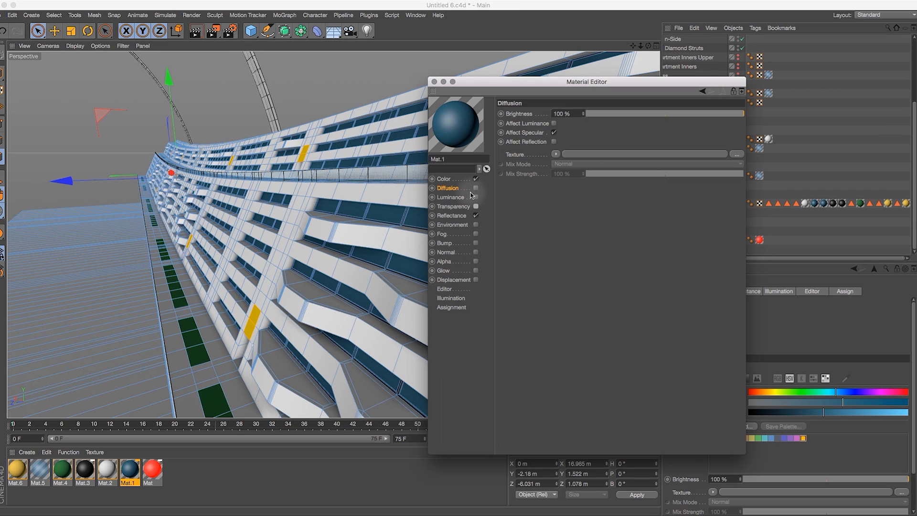
Enable the Luminance channel of the glass material Mat.1 and load a Noise texture into it
{"action": "left_click", "coordinate": [453, 199]}
{"action": "left_click", "coordinate": [476, 197]}
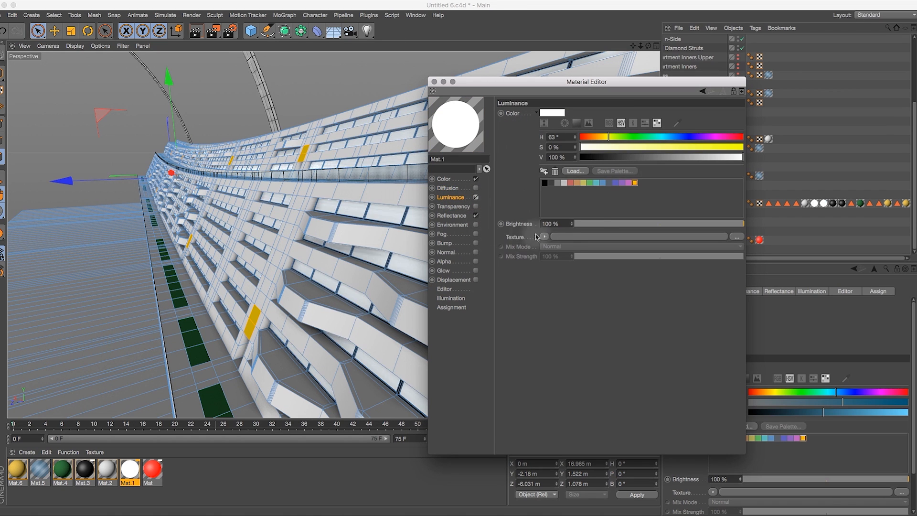
{"action": "left_click", "coordinate": [544, 237]}
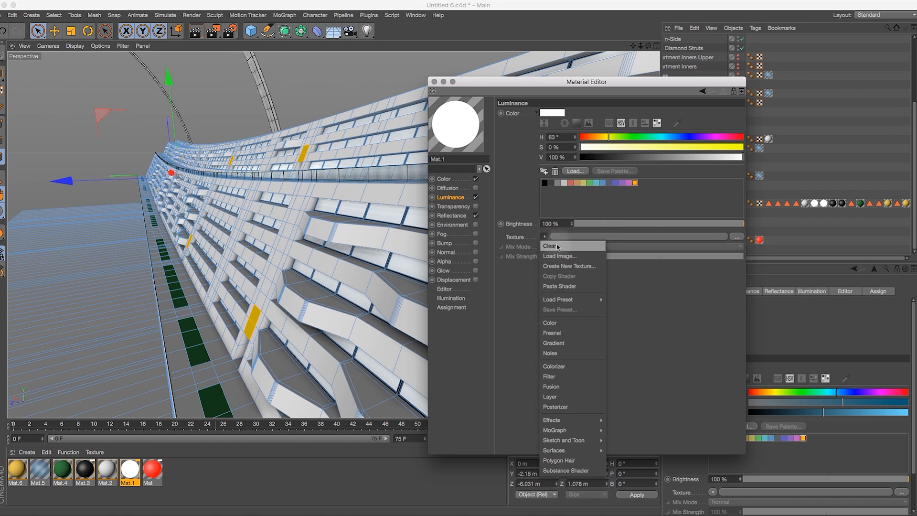
{"action": "left_click", "coordinate": [568, 353]}
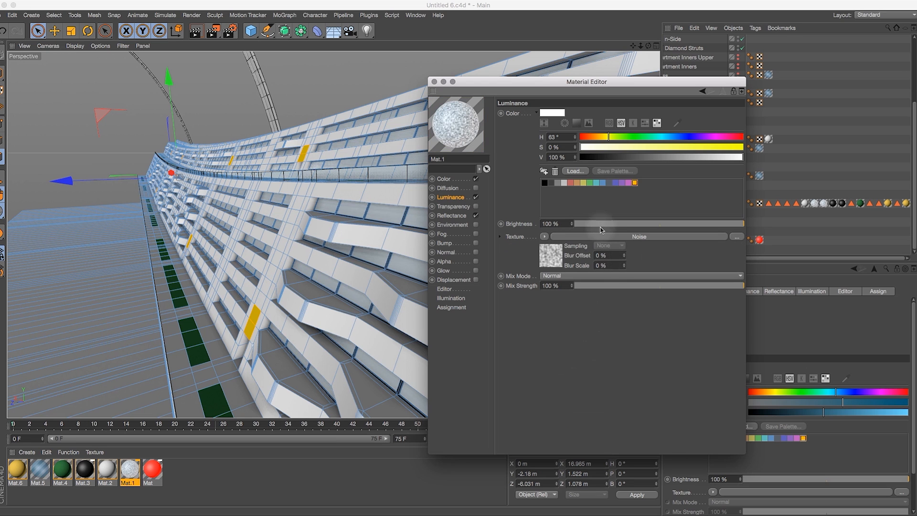
Set the luminance noise type to Box Noise and its space to UV (2D)
{"action": "left_click", "coordinate": [604, 237]}
{"action": "left_click", "coordinate": [597, 207]}
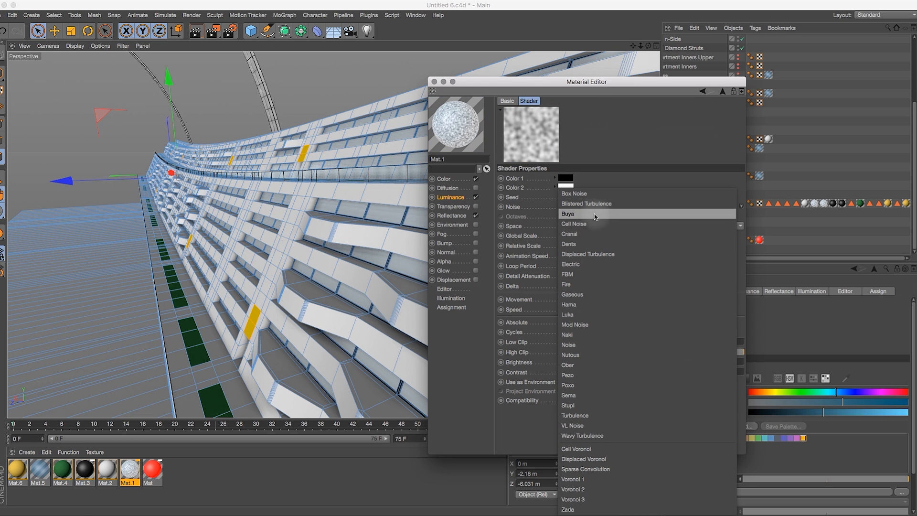
{"action": "left_click", "coordinate": [592, 196]}
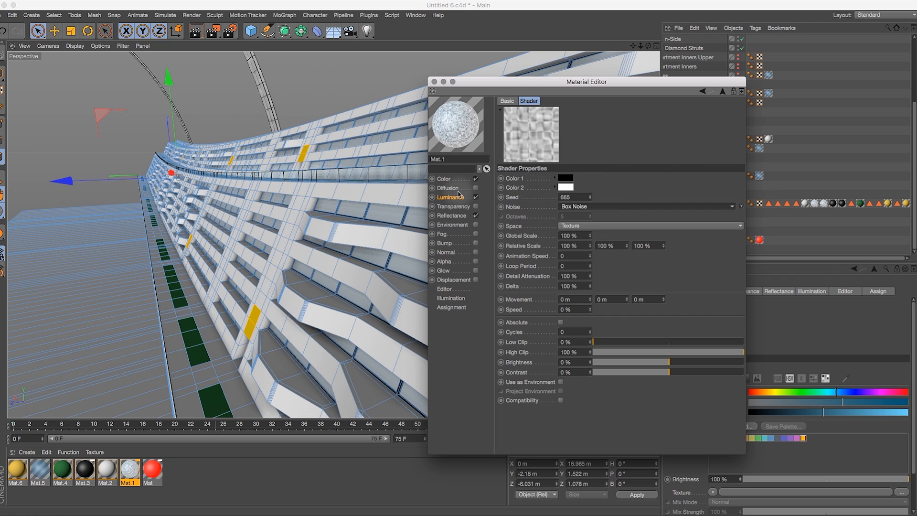
{"action": "left_click", "coordinate": [605, 226]}
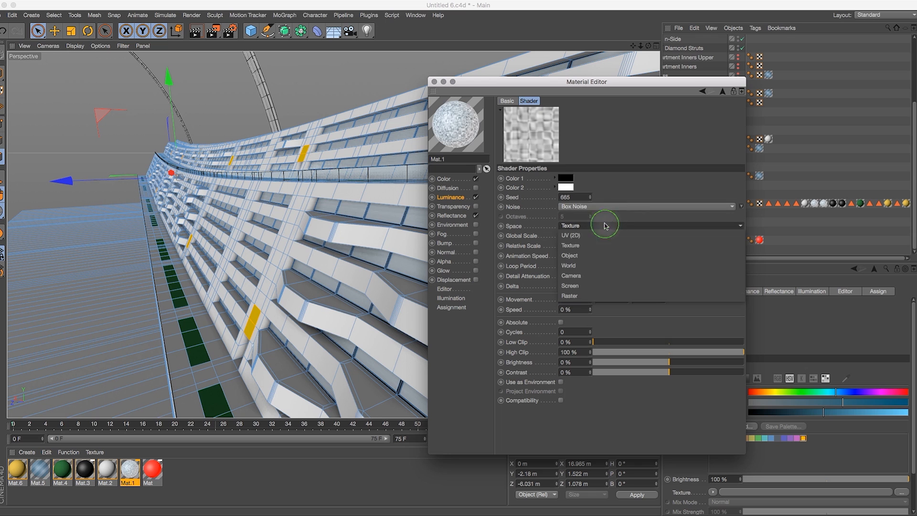
{"action": "left_click", "coordinate": [584, 236]}
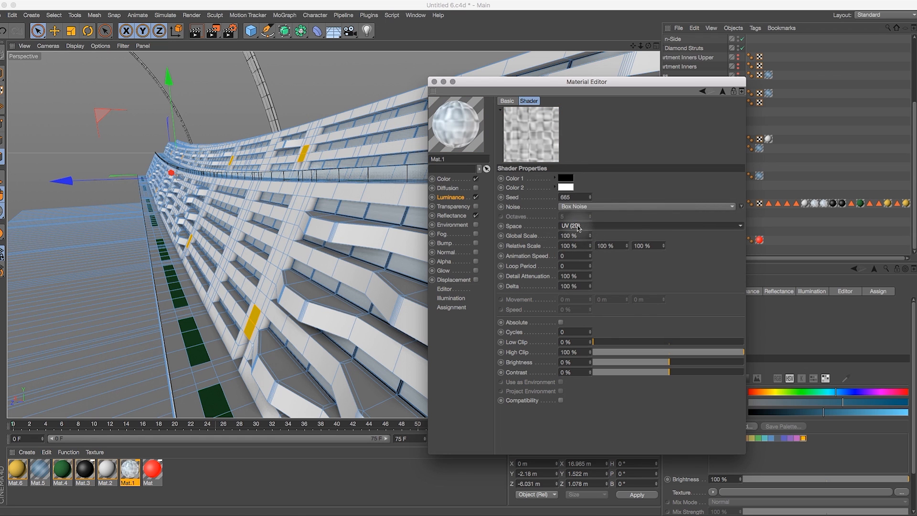
{"action": "left_click_drag", "start_coordinate": [484, 86], "coordinate": [457, 89]}
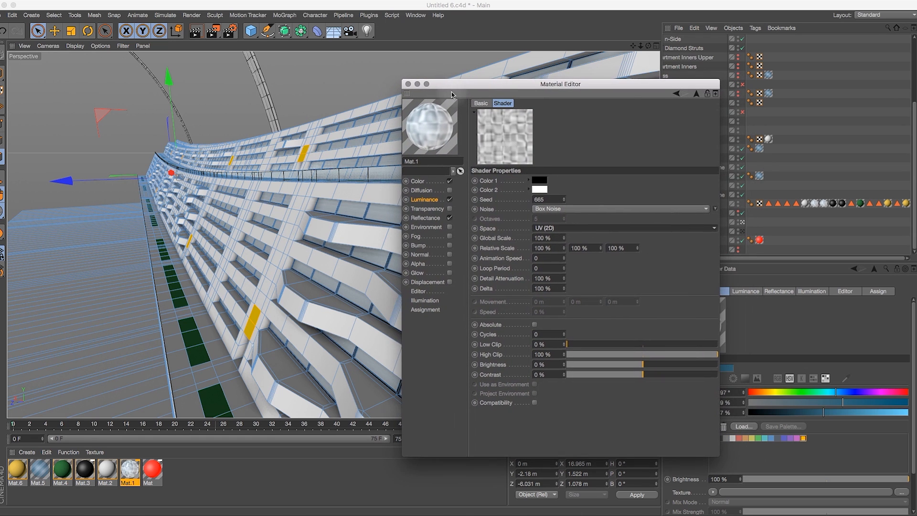
Wrap the luminance noise in a Layer shader and add a second Noise shader above it
{"action": "left_click", "coordinate": [425, 200]}
{"action": "left_click", "coordinate": [518, 239]}
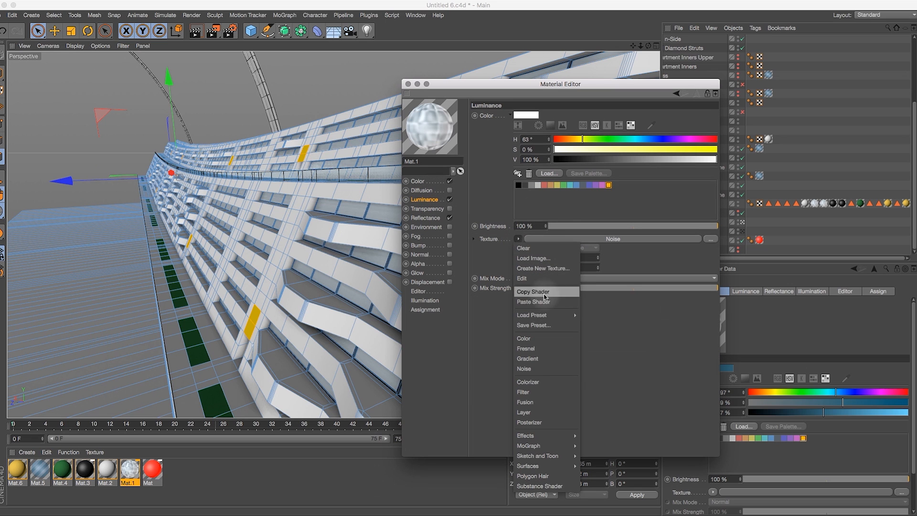
{"action": "left_click", "coordinate": [540, 415]}
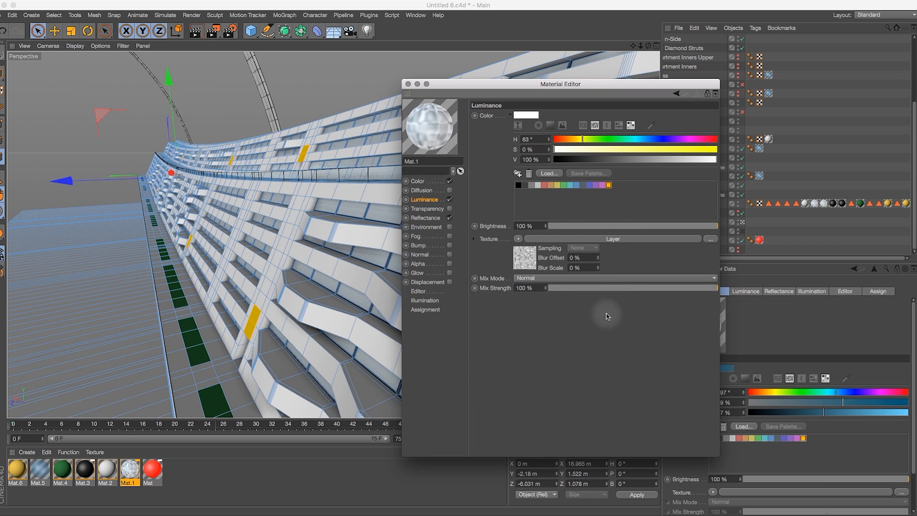
{"action": "left_click", "coordinate": [584, 239]}
{"action": "left_click", "coordinate": [518, 190]}
{"action": "left_click", "coordinate": [548, 245]}
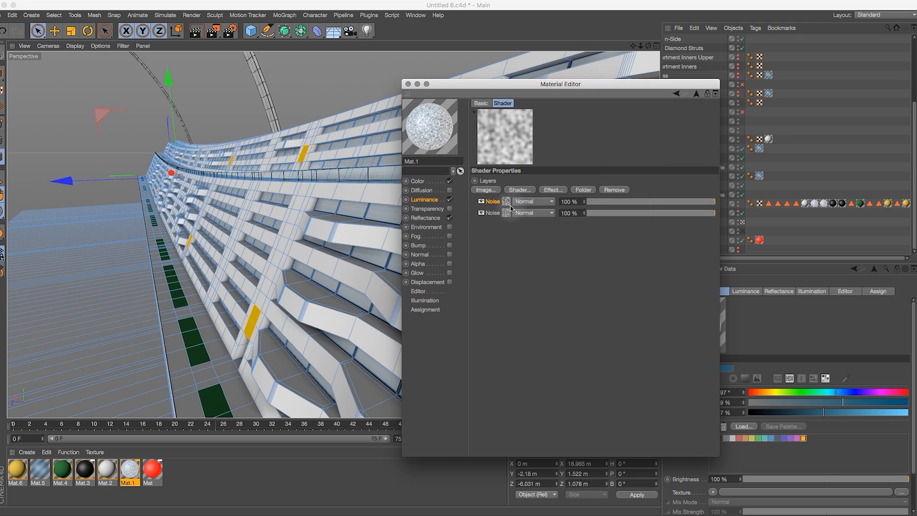
Set the upper noise layer to Cell Noise with a Low Clip of 73 %
{"action": "left_click", "coordinate": [506, 201]}
{"action": "left_click", "coordinate": [564, 213]}
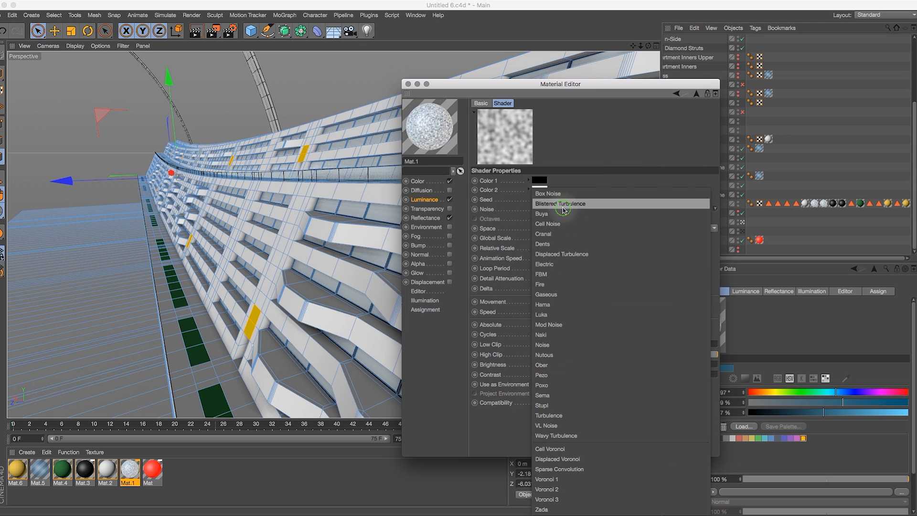
{"action": "left_click", "coordinate": [560, 223]}
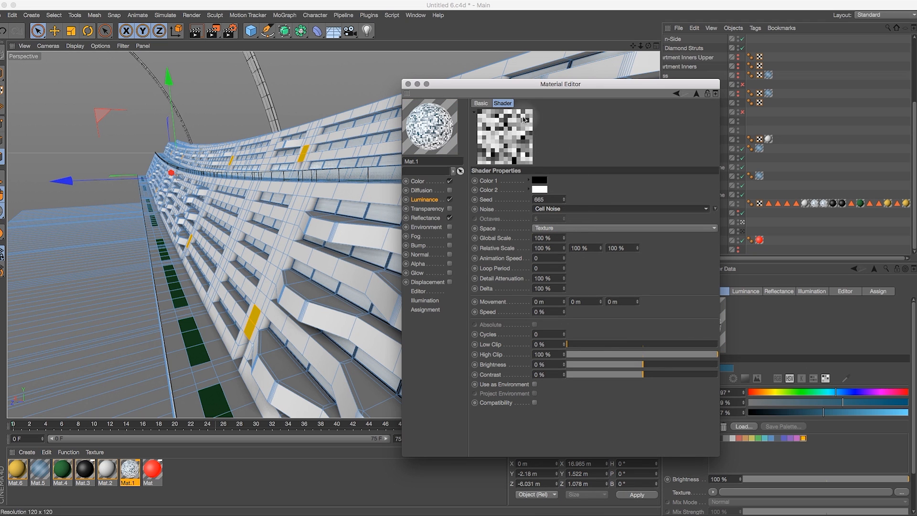
{"action": "left_click_drag", "start_coordinate": [580, 345], "coordinate": [632, 345]}
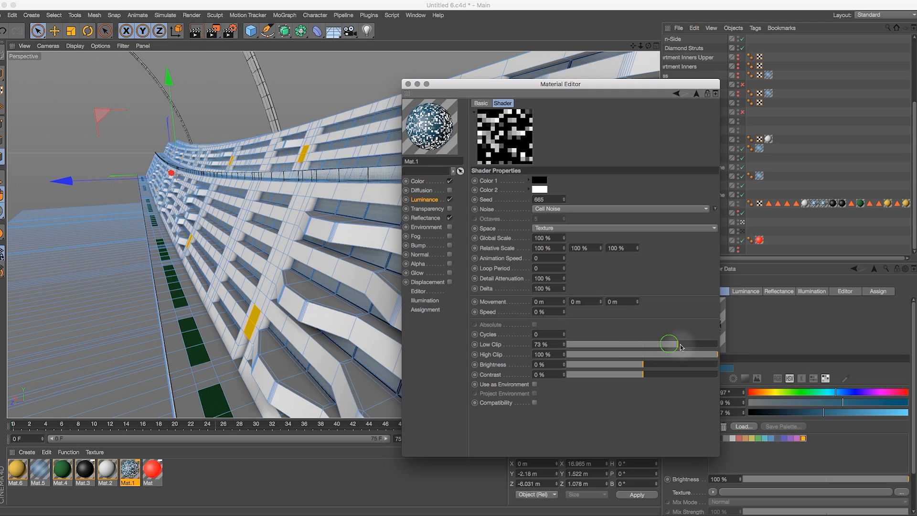
{"action": "left_click_drag", "start_coordinate": [680, 346], "coordinate": [681, 346]}
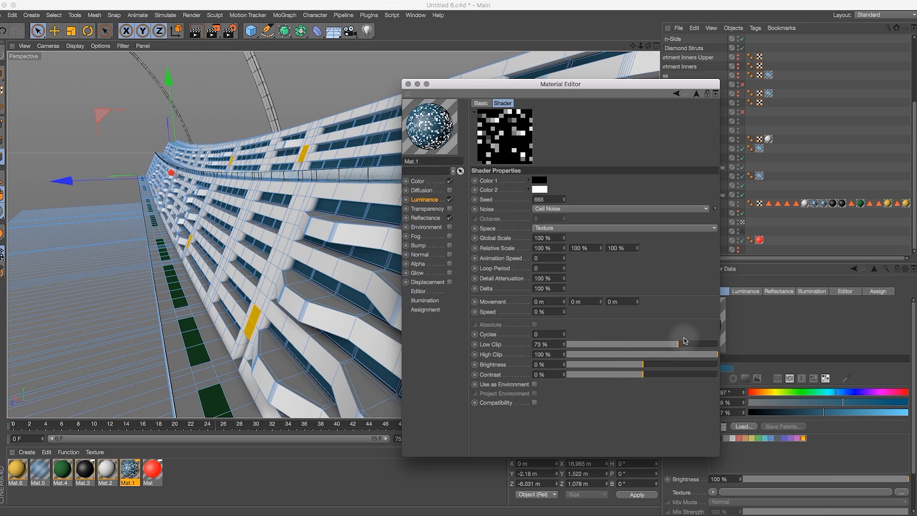
Try Layer Mask as the Cell Noise layer's blend mode, and settle on Multiply over the Box Noise layer
{"action": "left_click", "coordinate": [433, 202]}
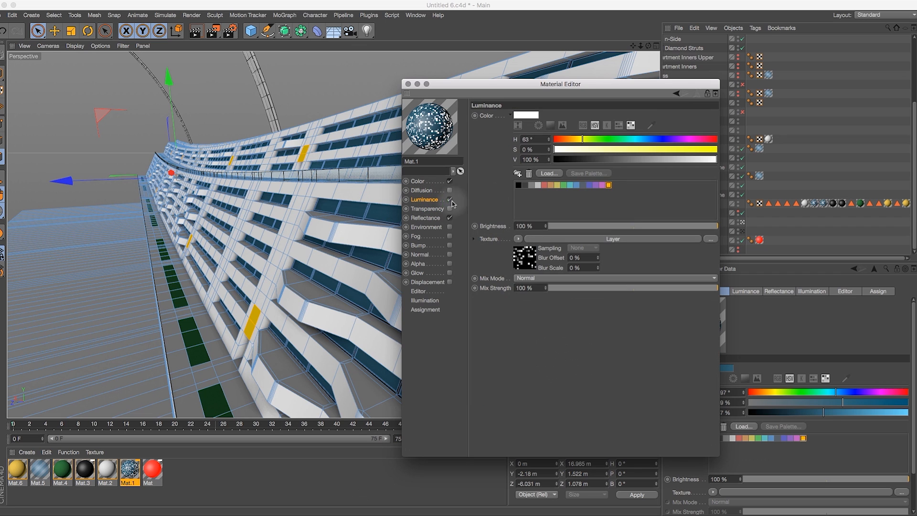
{"action": "left_click", "coordinate": [599, 241]}
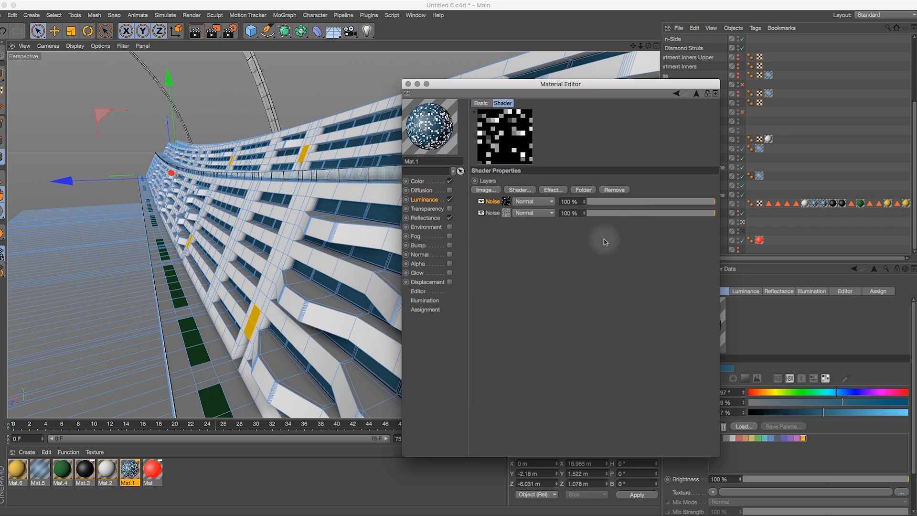
{"action": "left_click", "coordinate": [545, 202]}
{"action": "left_click", "coordinate": [545, 425]}
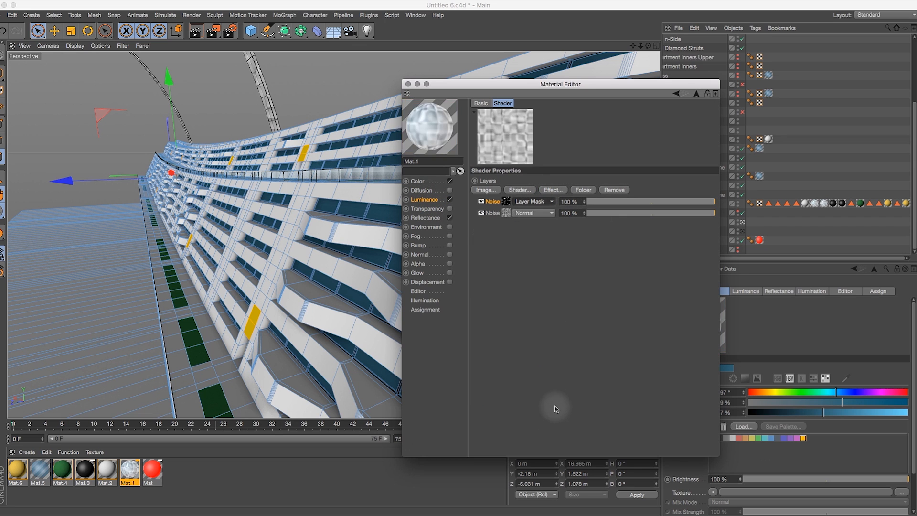
{"action": "left_click", "coordinate": [533, 201]}
{"action": "left_click", "coordinate": [532, 224]}
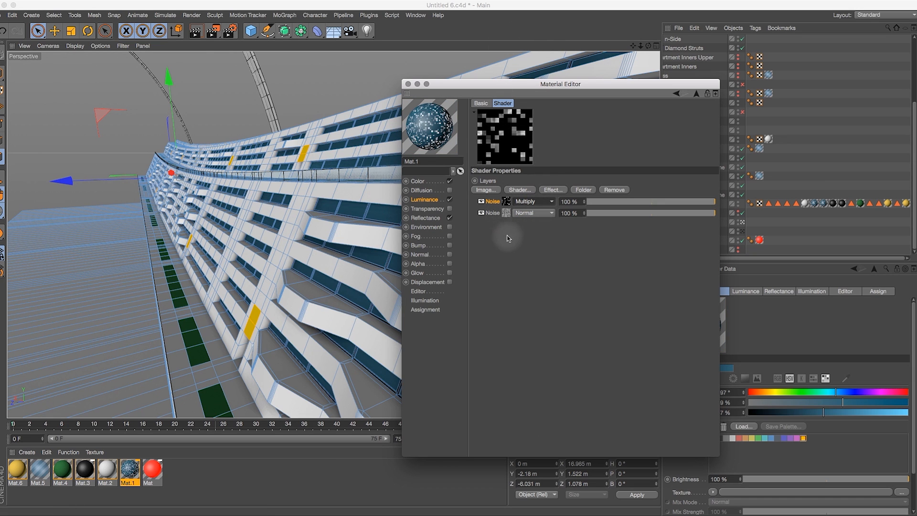
Close the Material Editor, turn on the Interactive Render Region and inspect the facade's windows from several angles
{"action": "left_click", "coordinate": [407, 84]}
{"action": "left_click_drag", "start_coordinate": [648, 46], "coordinate": [673, 59]}
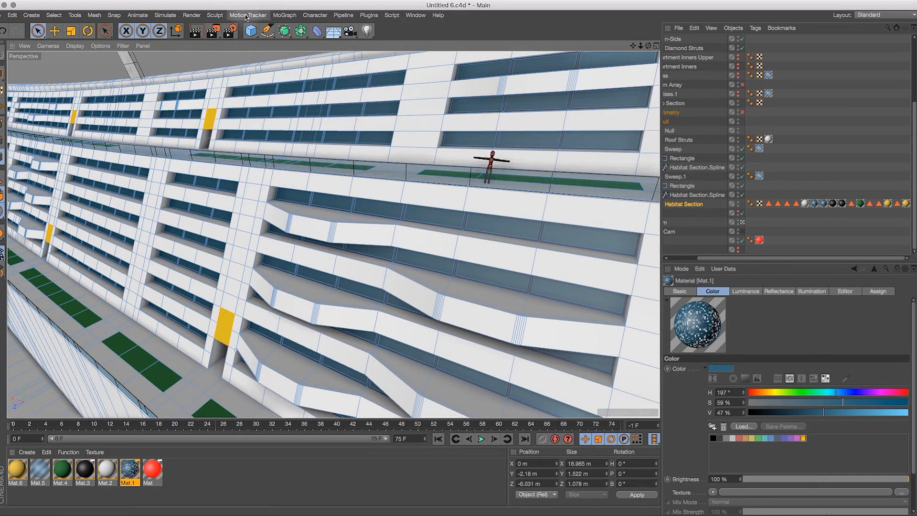
{"action": "left_click", "coordinate": [198, 15]}
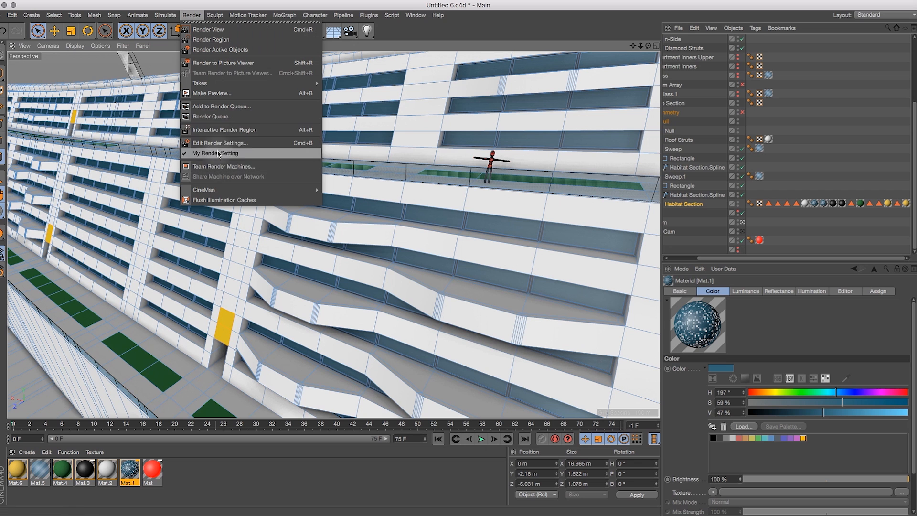
{"action": "left_click", "coordinate": [221, 129]}
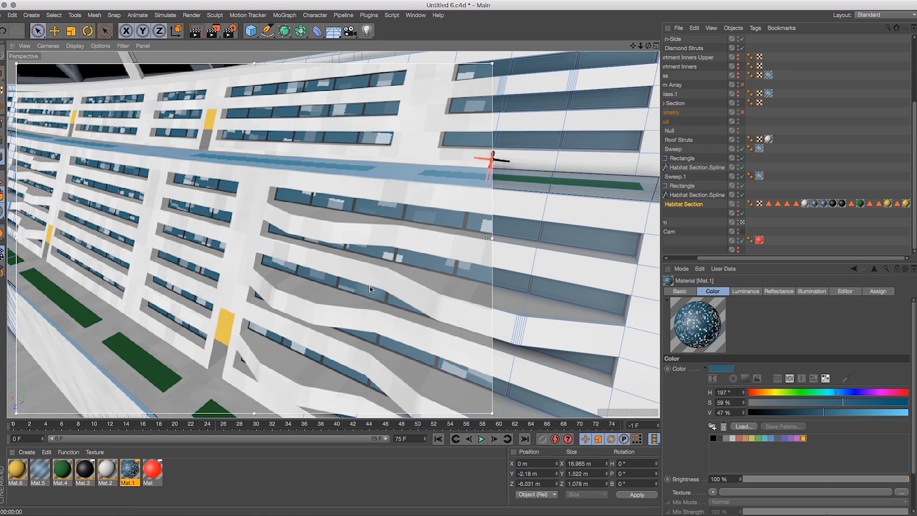
{"action": "left_click_drag", "start_coordinate": [633, 46], "coordinate": [702, 51]}
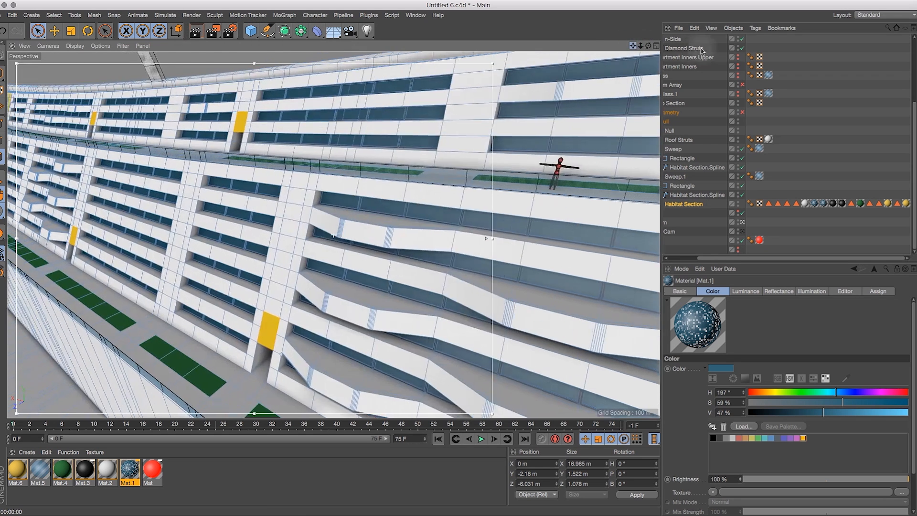
{"action": "mouse_move", "coordinate": [633, 45]}
{"action": "left_mouse_down"}
{"action": "mouse_move", "coordinate": [705, 32]}
{"action": "mouse_move", "coordinate": [632, 47]}
{"action": "left_mouse_up"}
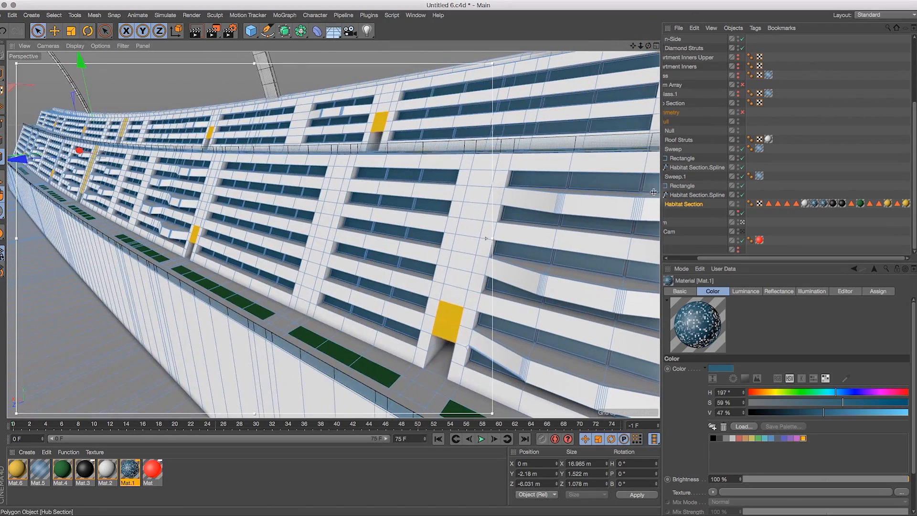
{"action": "left_click_drag", "start_coordinate": [634, 274], "coordinate": [646, 160], "text": "alt"}
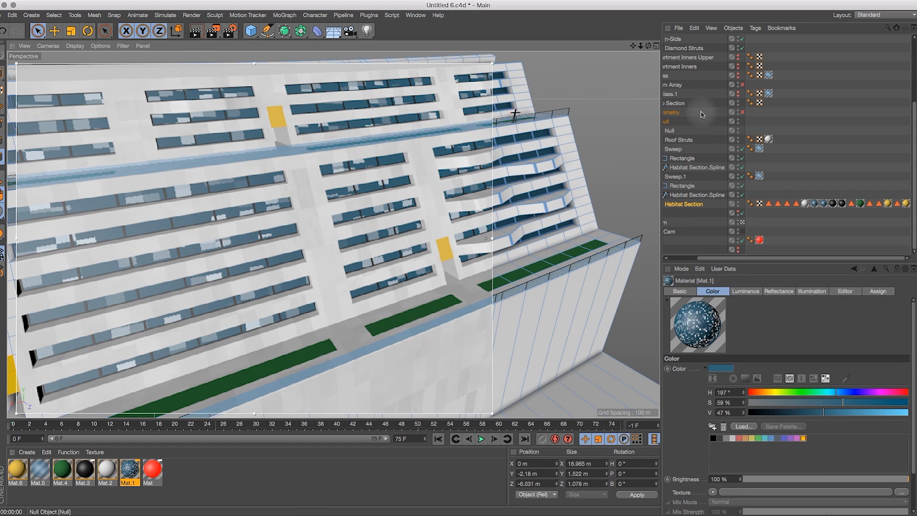
Set the Global Scale of the Cell Noise layer in Mat.1's luminance texture to 200 %
{"action": "double_click", "coordinate": [129, 470]}
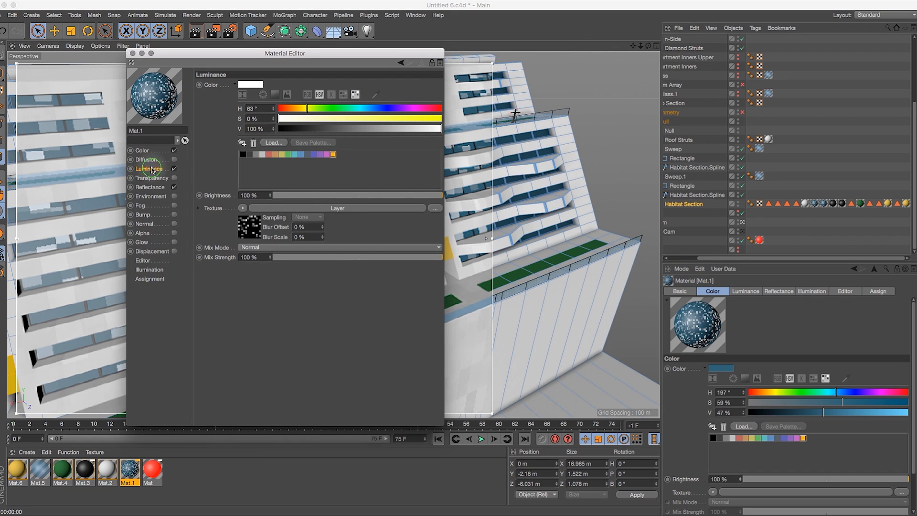
{"action": "left_click", "coordinate": [319, 209]}
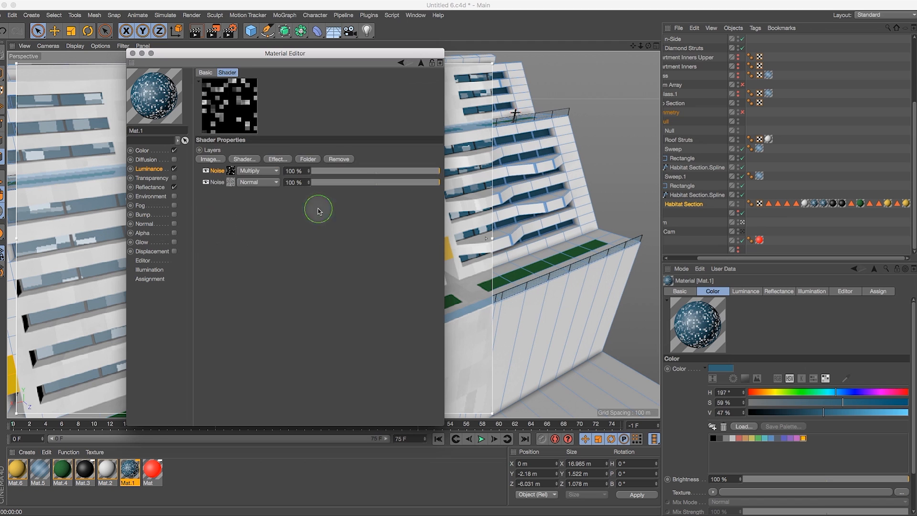
{"action": "left_click", "coordinate": [230, 183]}
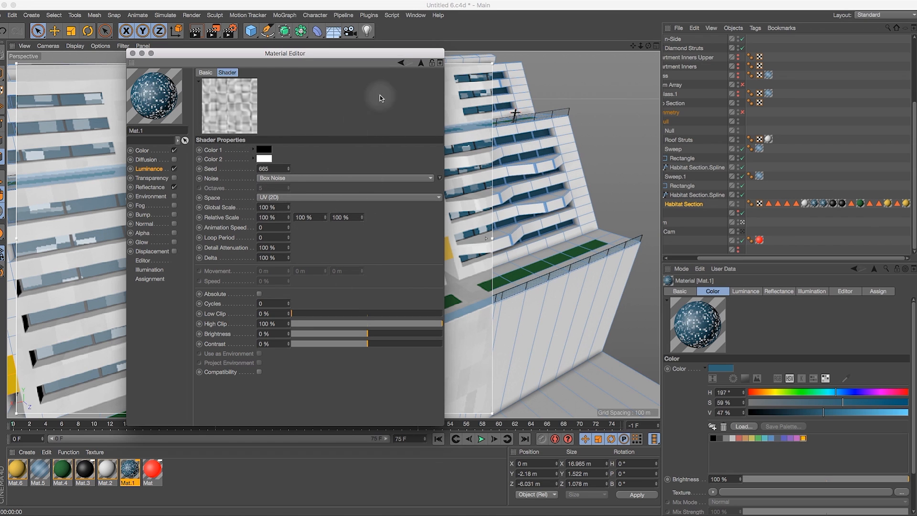
{"action": "left_click", "coordinate": [419, 63]}
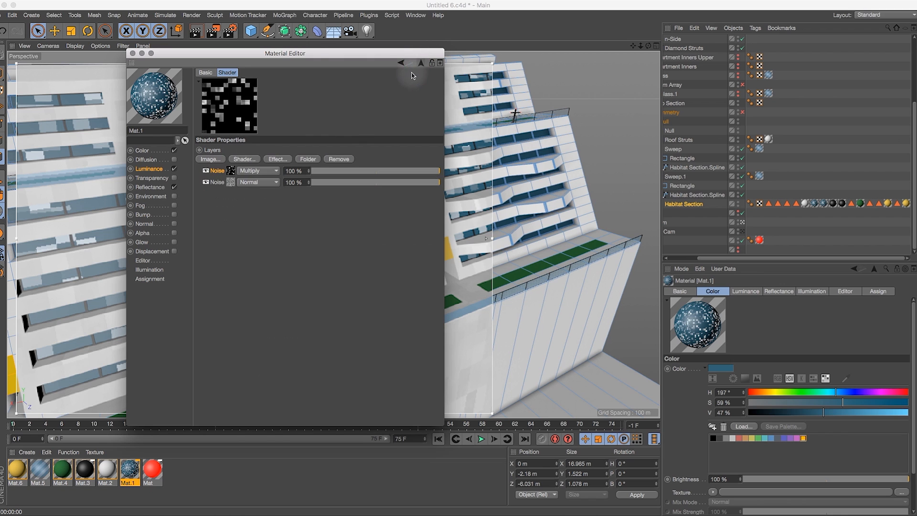
{"action": "left_click", "coordinate": [230, 171]}
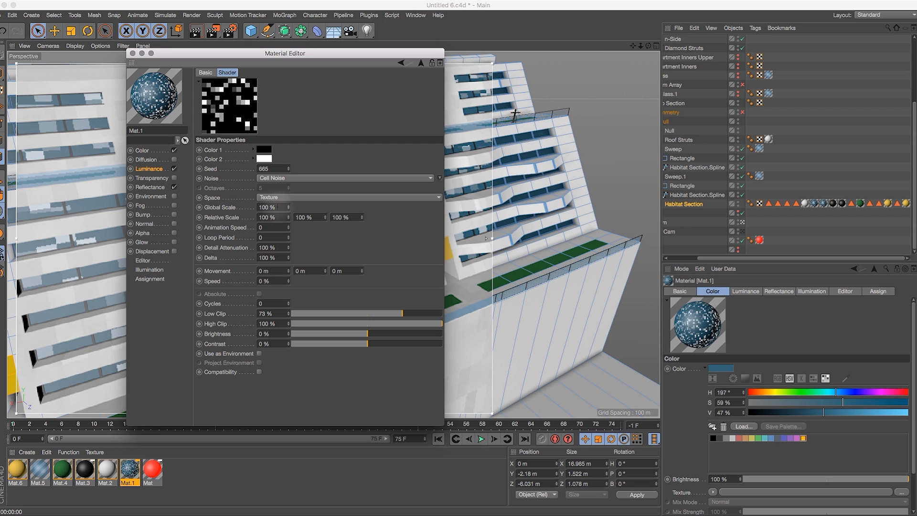
{"action": "left_click", "coordinate": [281, 207]}
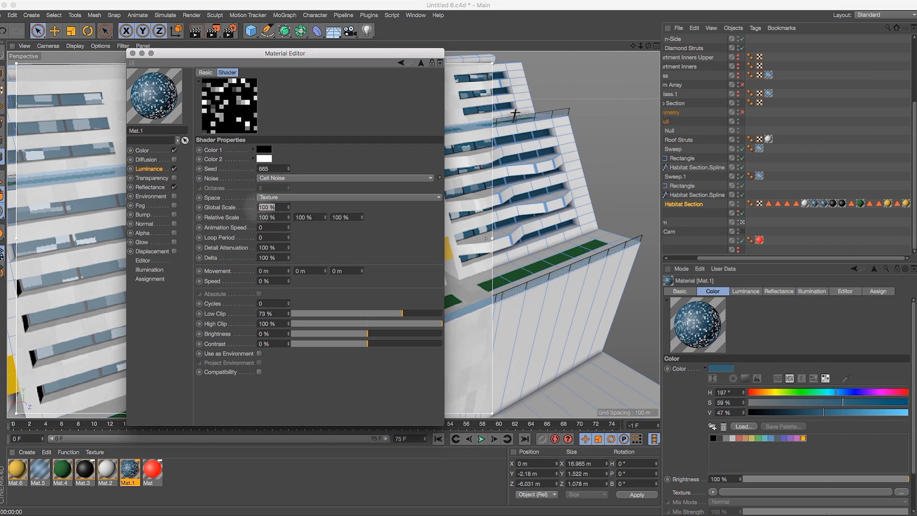
{"action": "type", "text": "200"}
{"action": "key", "text": "Return"}
Uncover the render region by moving the Material Editor aside and check the rescaled window pattern along the facade
{"action": "left_click_drag", "start_coordinate": [292, 53], "coordinate": [690, 56]}
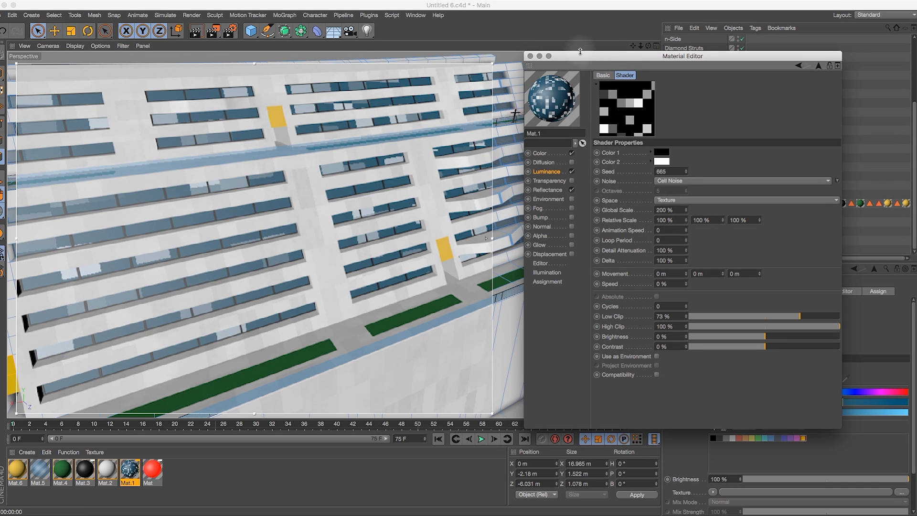
{"action": "left_click", "coordinate": [648, 46]}
{"action": "left_click_drag", "start_coordinate": [647, 50], "coordinate": [571, 43]}
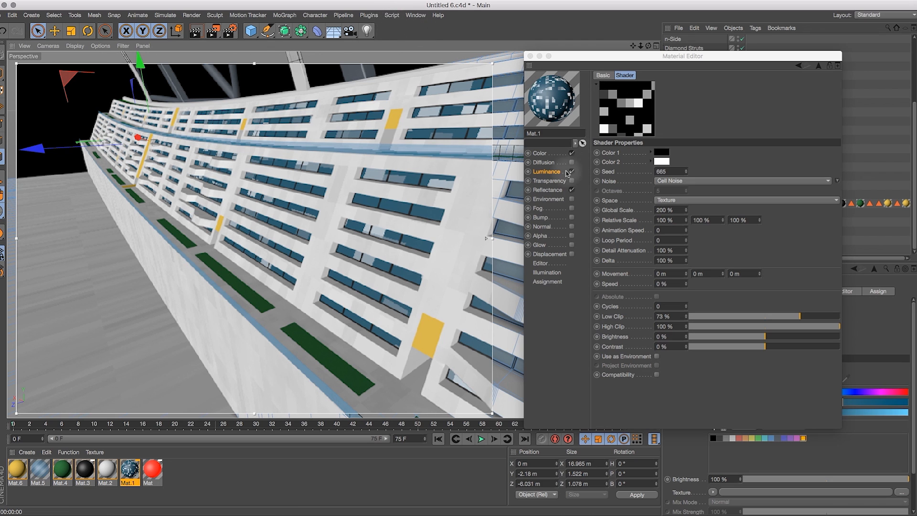
Add an Omni light, move it up and to the left in the front view, and enlarge the interactive render region over the facade
{"action": "left_click", "coordinate": [368, 31]}
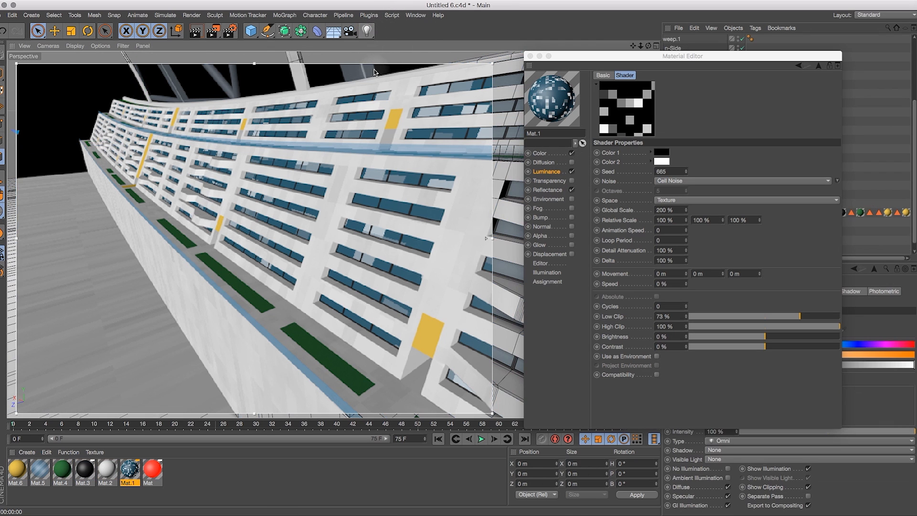
{"action": "left_click", "coordinate": [656, 45]}
{"action": "left_click_drag", "start_coordinate": [643, 47], "coordinate": [583, 72]}
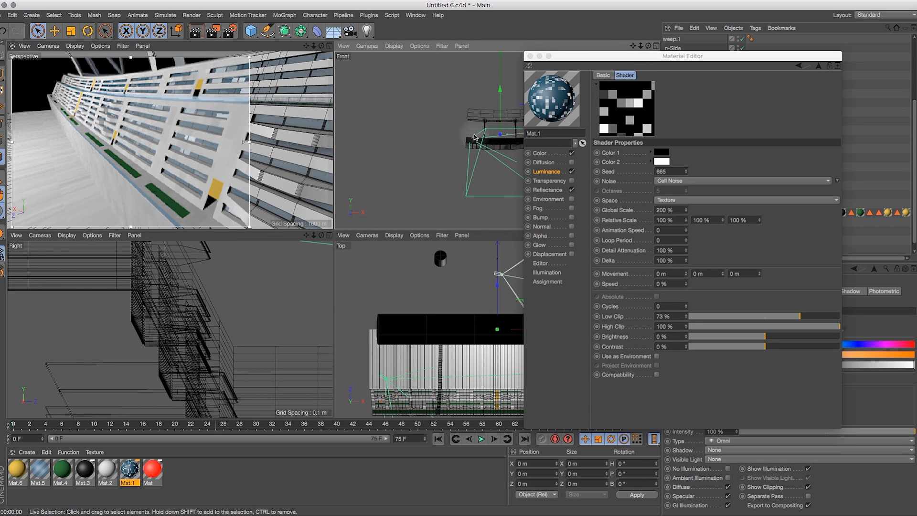
{"action": "left_click_drag", "start_coordinate": [507, 136], "coordinate": [497, 57]}
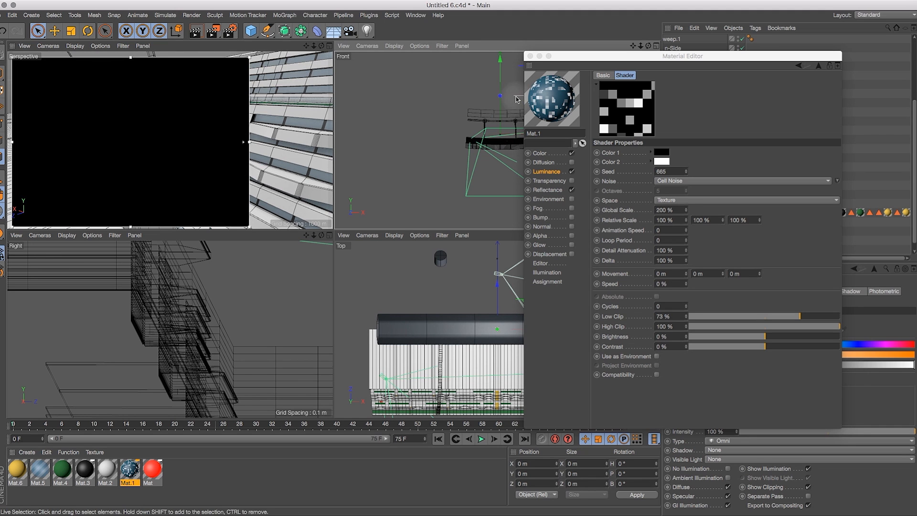
{"action": "left_click_drag", "start_coordinate": [512, 97], "coordinate": [153, 125]}
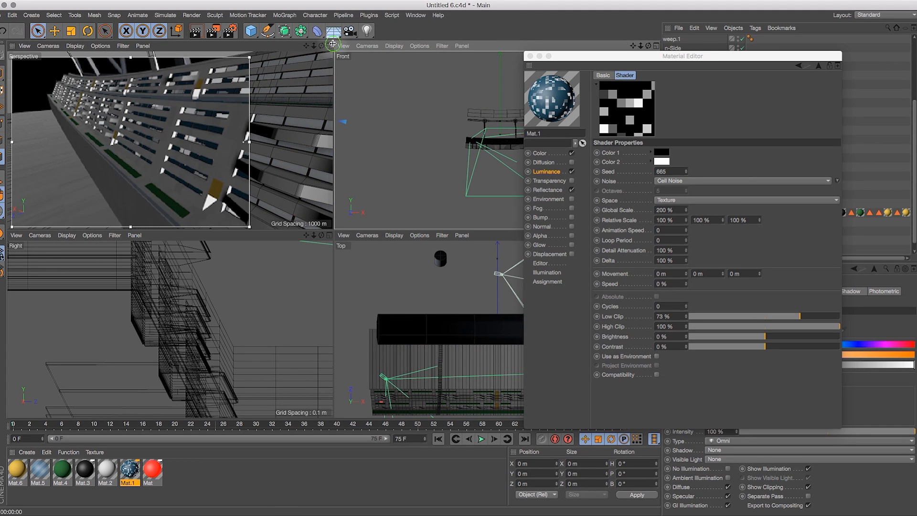
{"action": "left_click", "coordinate": [331, 48]}
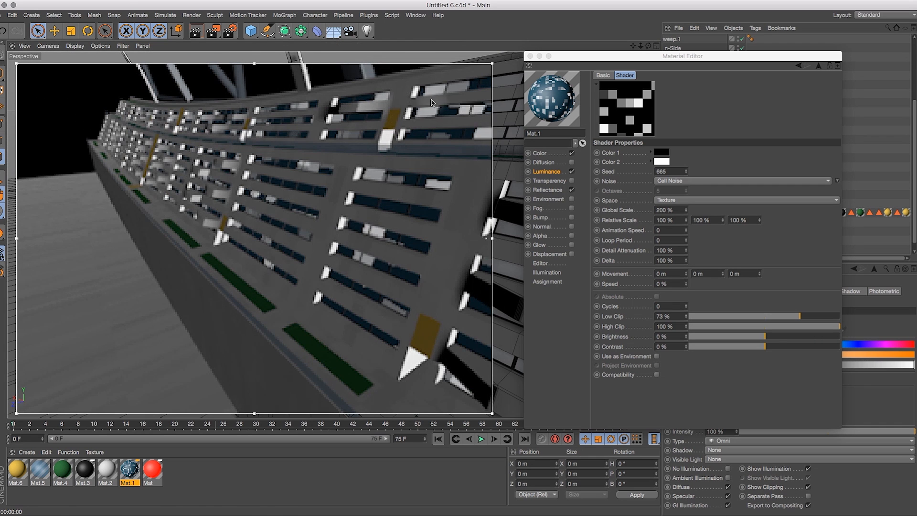
{"action": "left_click_drag", "start_coordinate": [489, 64], "coordinate": [505, 57]}
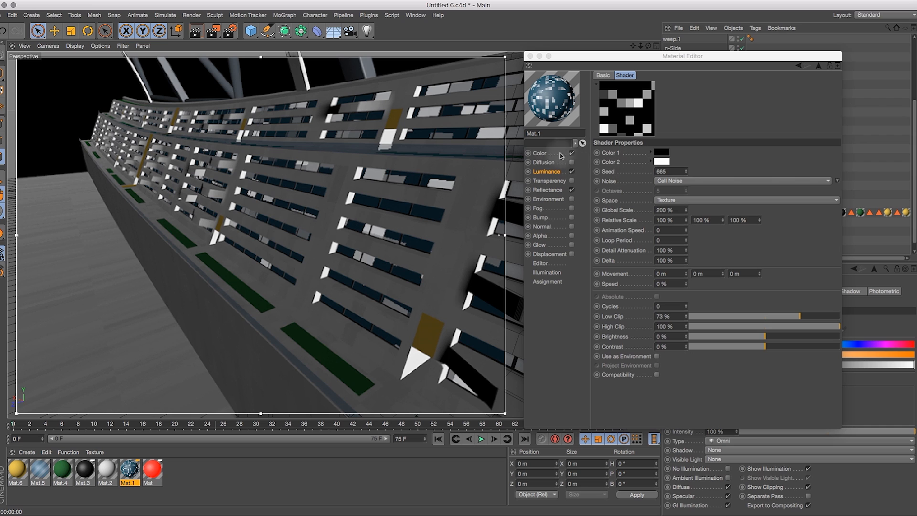
Give Mat.1 a warm cream luminance color (H 49°, S 17 %, V 100 %) and set the texture's Mix Mode to Multiply
{"action": "left_click", "coordinate": [548, 172]}
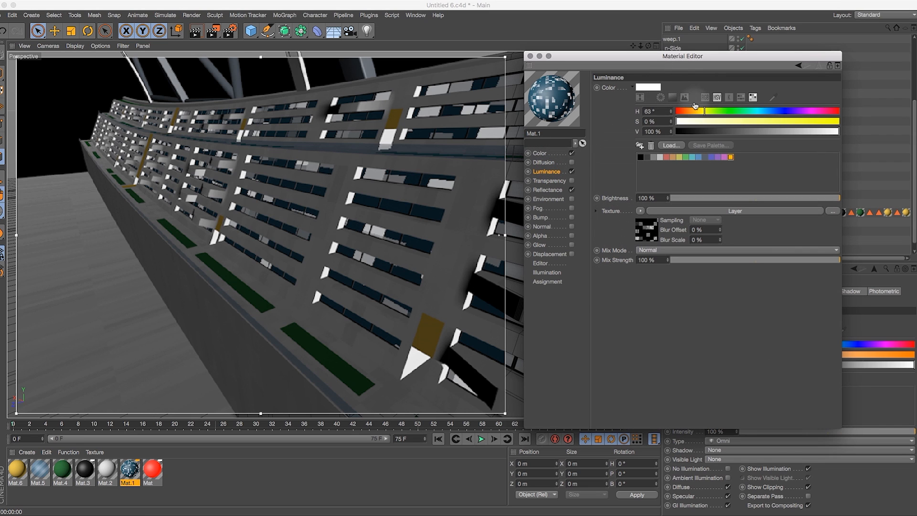
{"action": "left_click", "coordinate": [655, 89]}
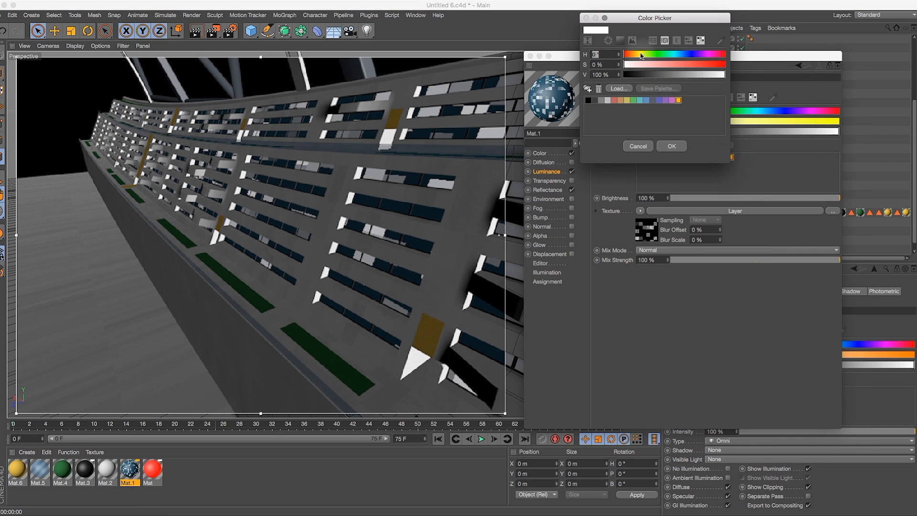
{"action": "left_click", "coordinate": [638, 56]}
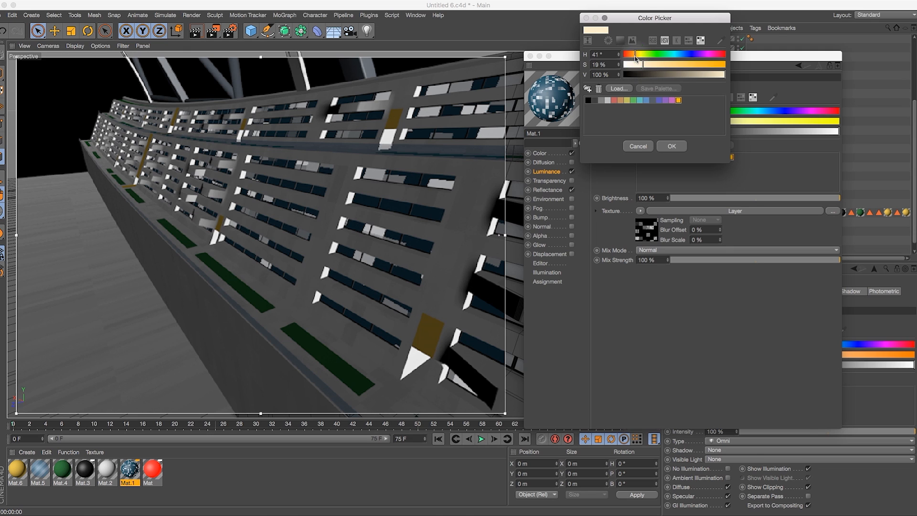
{"action": "left_click", "coordinate": [637, 55]}
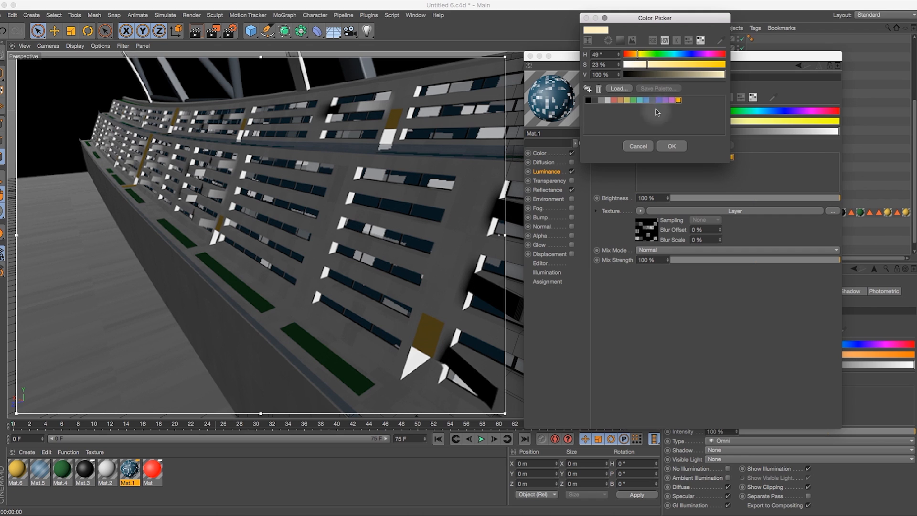
{"action": "left_click", "coordinate": [671, 146]}
{"action": "left_click", "coordinate": [662, 250]}
{"action": "left_click", "coordinate": [666, 294]}
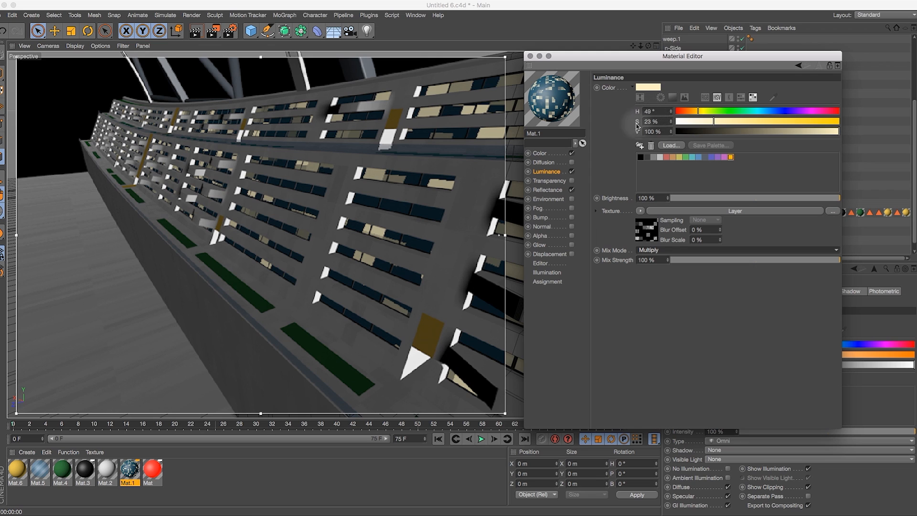
{"action": "left_click_drag", "start_coordinate": [714, 121], "coordinate": [704, 122]}
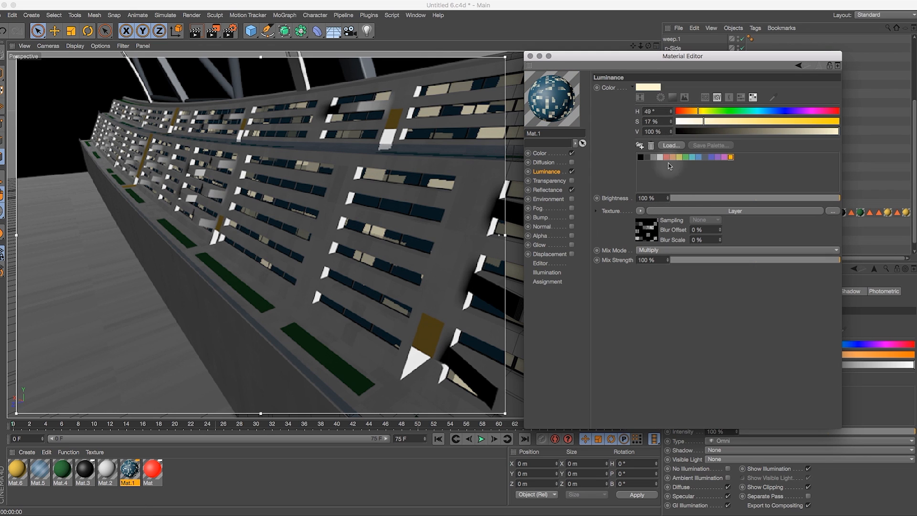
Try a Global Scale of 50 % on the Box Noise layer of Mat.1's luminance texture and check the windows
{"action": "left_click", "coordinate": [688, 213]}
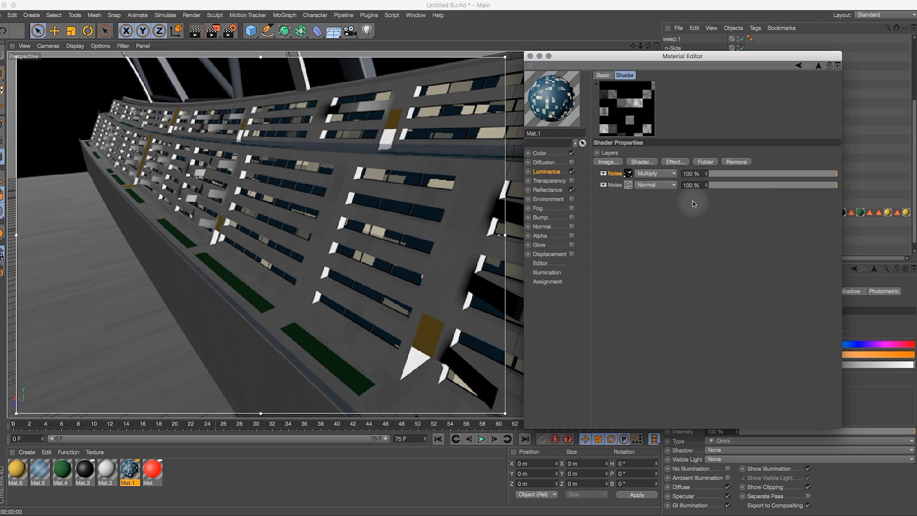
{"action": "left_click", "coordinate": [628, 185]}
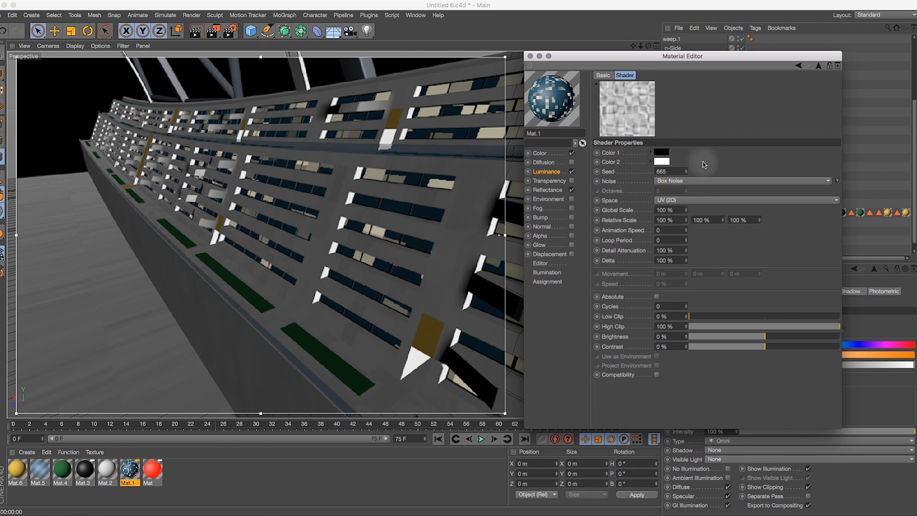
{"action": "left_click", "coordinate": [677, 209]}
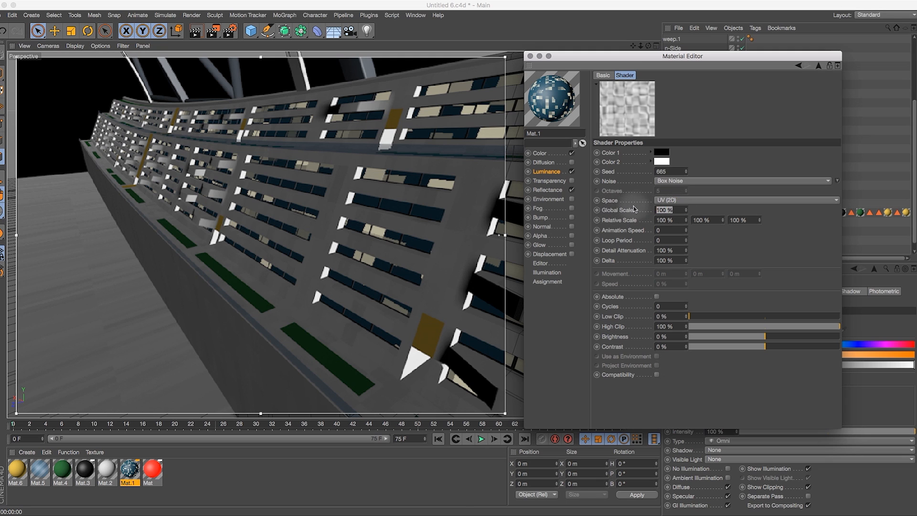
{"action": "type", "text": "50"}
{"action": "key", "text": "Return"}
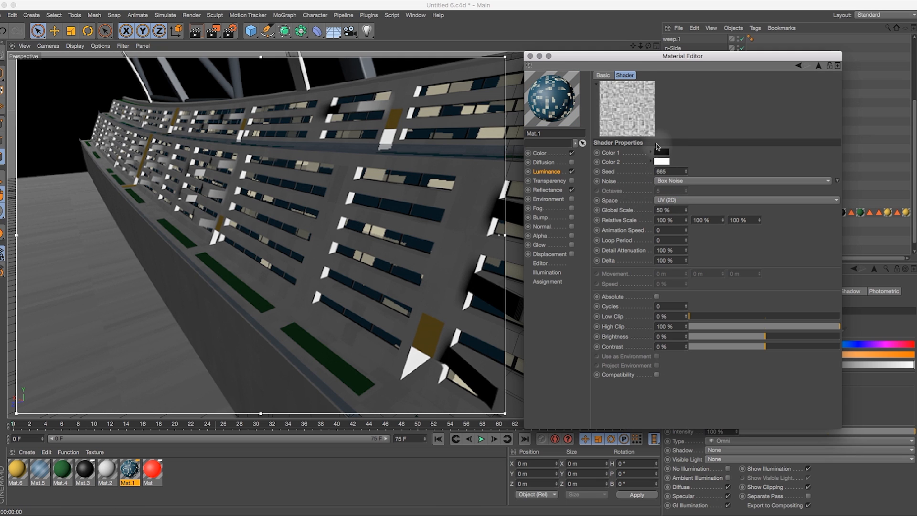
{"action": "left_click_drag", "start_coordinate": [647, 50], "coordinate": [655, 51]}
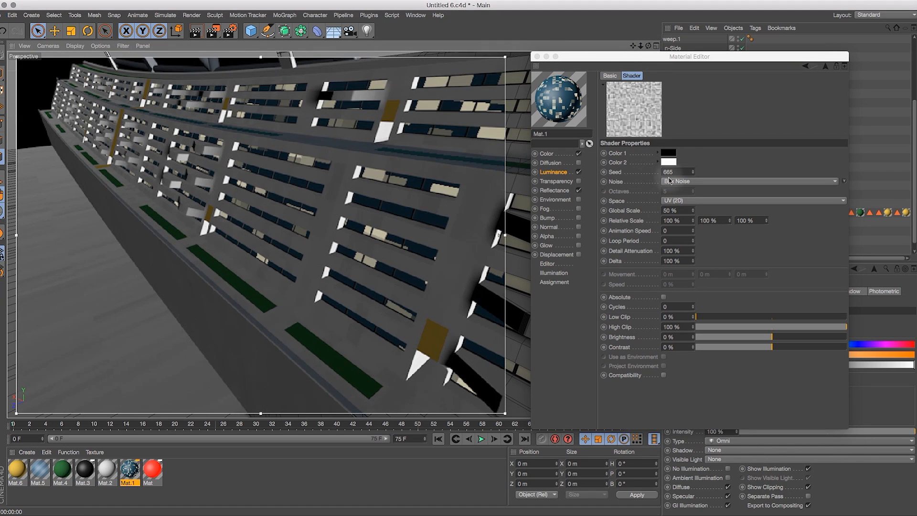
{"action": "left_click", "coordinate": [825, 65]}
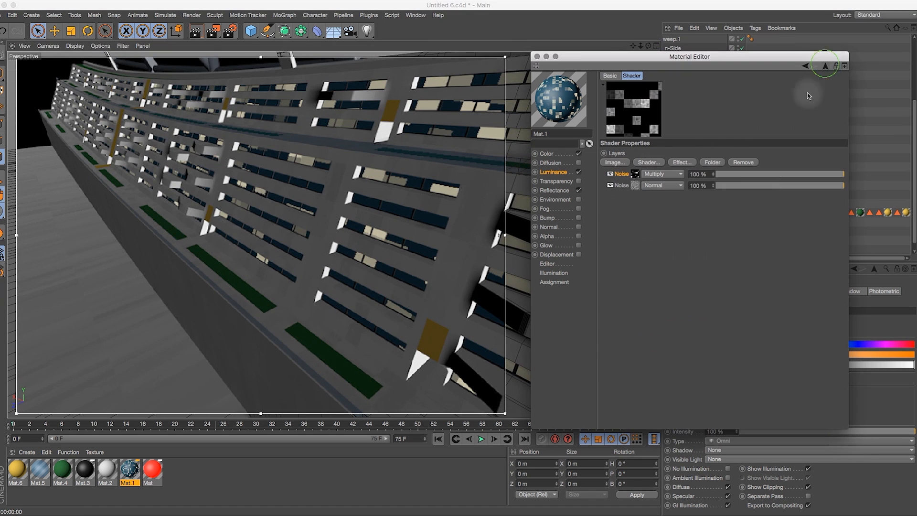
Hide the Cell Noise layer to isolate the Box Noise, and raise the Box Noise's Low Clip to 38 %
{"action": "left_click", "coordinate": [611, 174]}
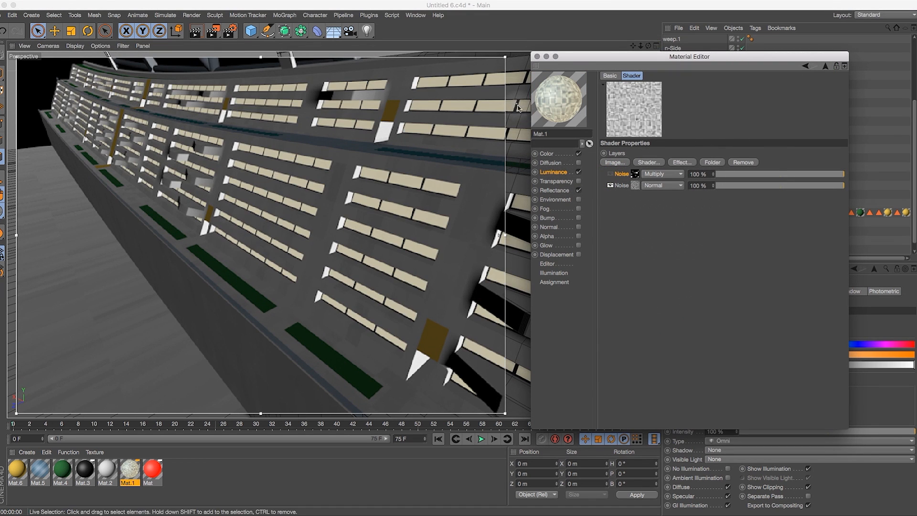
{"action": "left_click", "coordinate": [634, 185]}
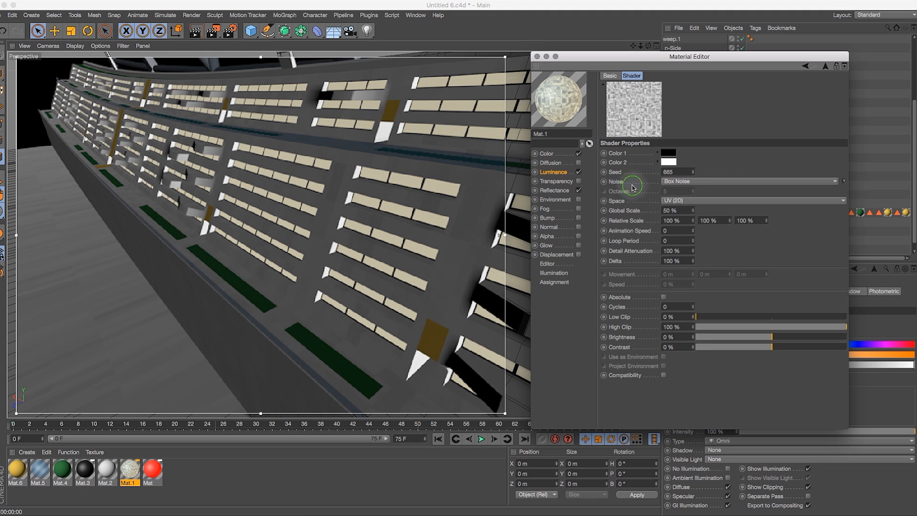
{"action": "left_click_drag", "start_coordinate": [697, 316], "coordinate": [774, 330]}
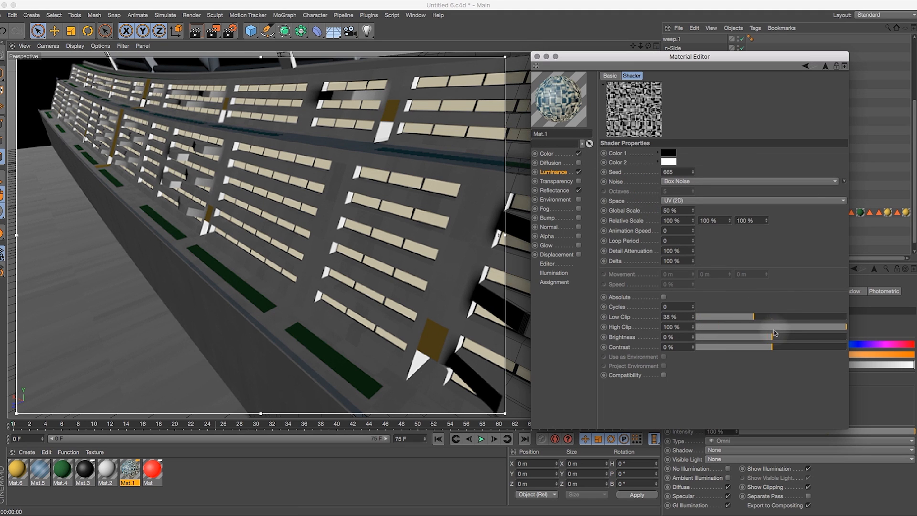
Reduce the Box Noise's Global Scale, trying 2 % and settling on 1 %
{"action": "left_click", "coordinate": [678, 210]}
{"action": "type", "text": "2"}
{"action": "key", "text": "Return"}
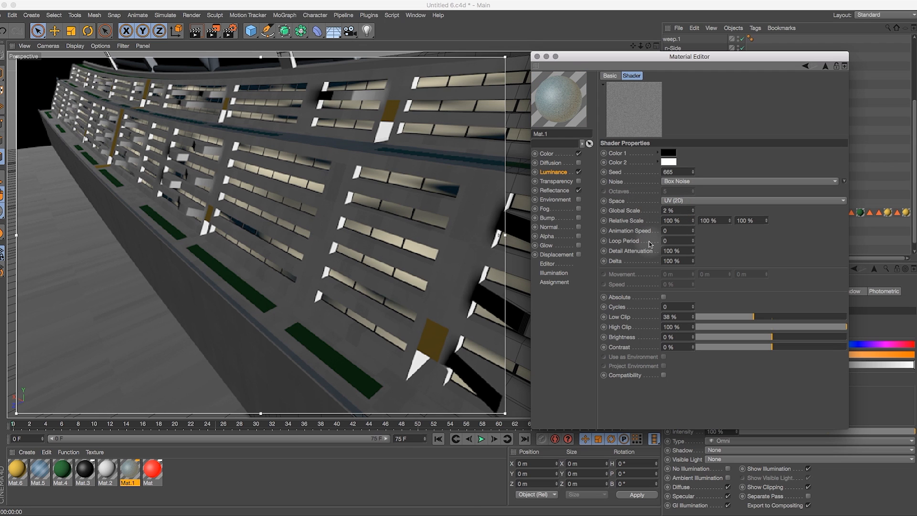
{"action": "double_click", "coordinate": [677, 211]}
{"action": "type", "text": "1"}
{"action": "key", "text": "Return"}
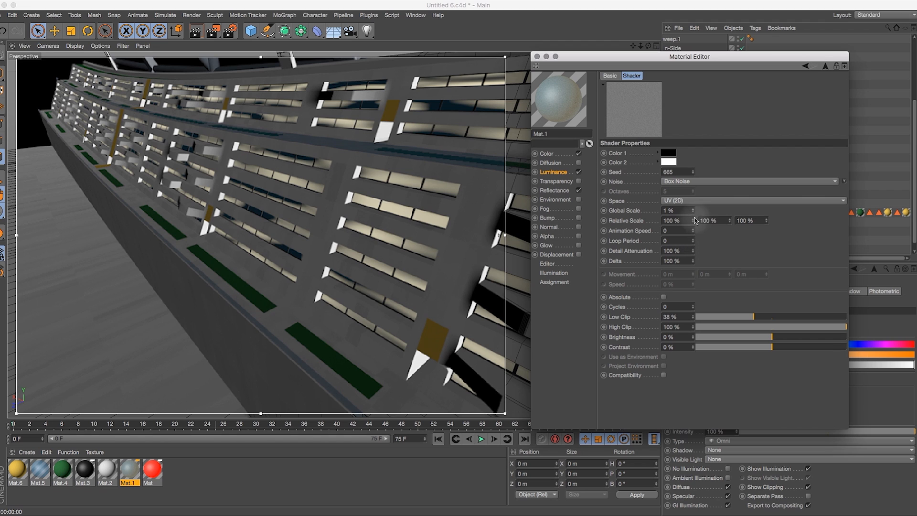
Try 50 % for the Box Noise's first Relative Scale value, restore it to 100 %, and set the second value to 20 %
{"action": "left_click_drag", "start_coordinate": [686, 222], "coordinate": [662, 227]}
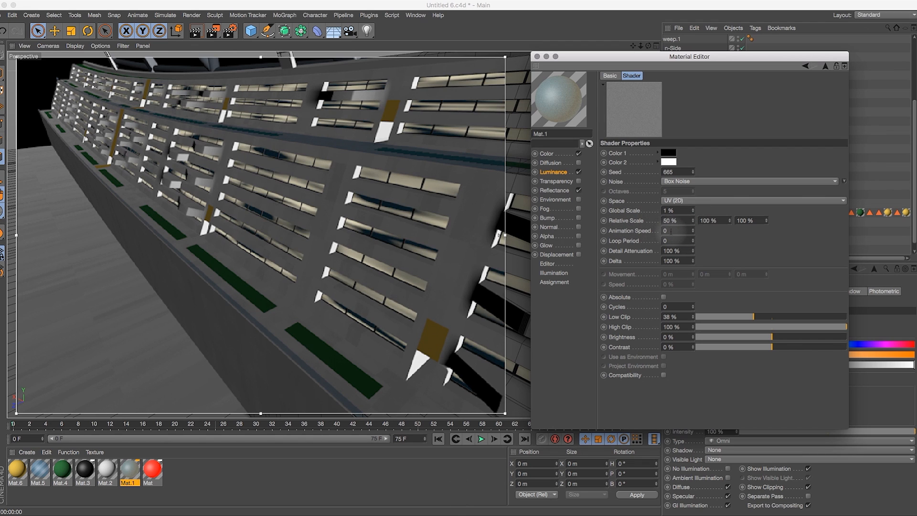
{"action": "left_click", "coordinate": [652, 224], "text": "ctrl"}
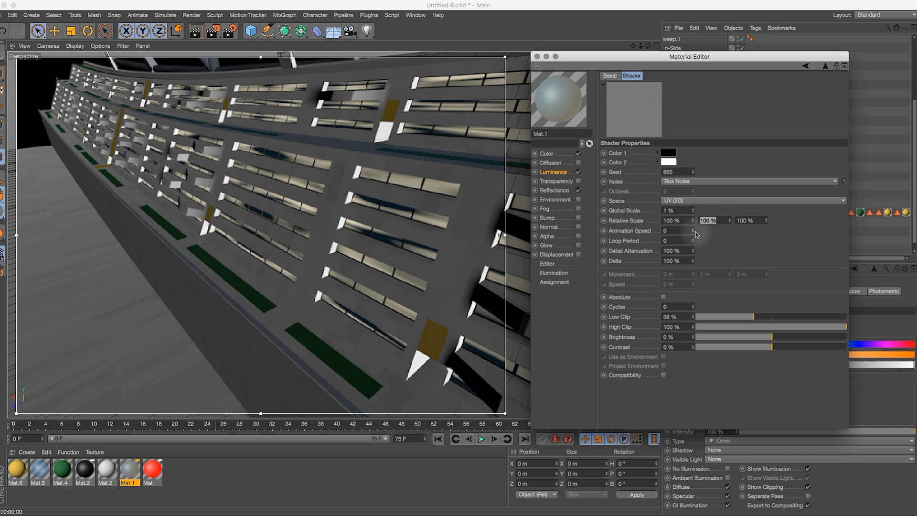
{"action": "double_click", "coordinate": [707, 221]}
{"action": "type", "text": "50"}
{"action": "key", "text": "Return"}
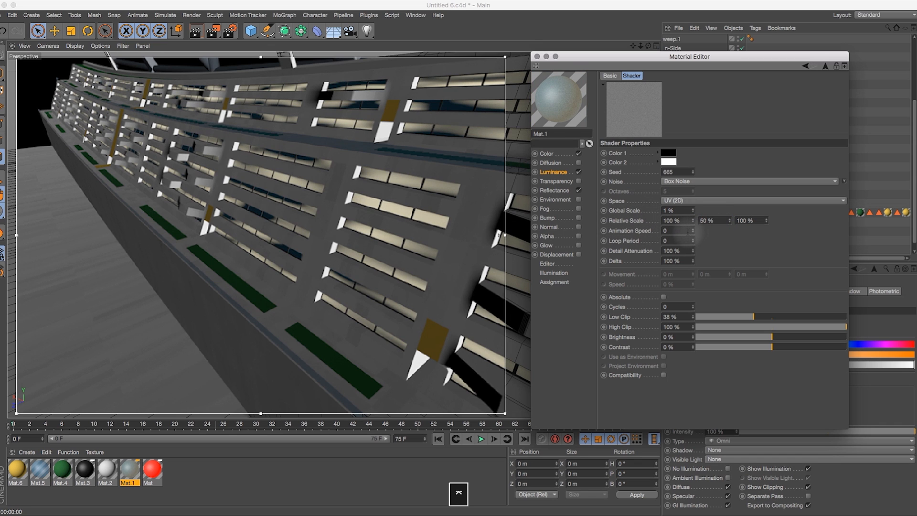
{"action": "double_click", "coordinate": [711, 221]}
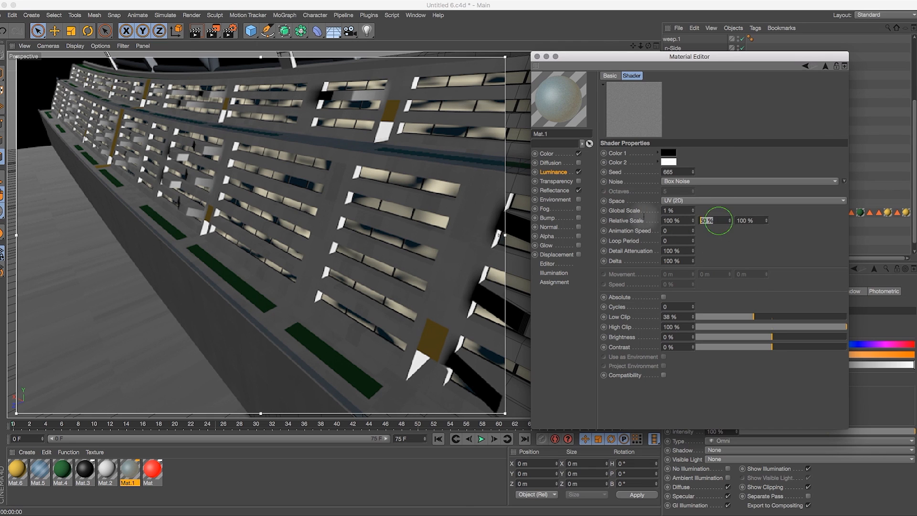
{"action": "type", "text": "20"}
{"action": "key", "text": "Return"}
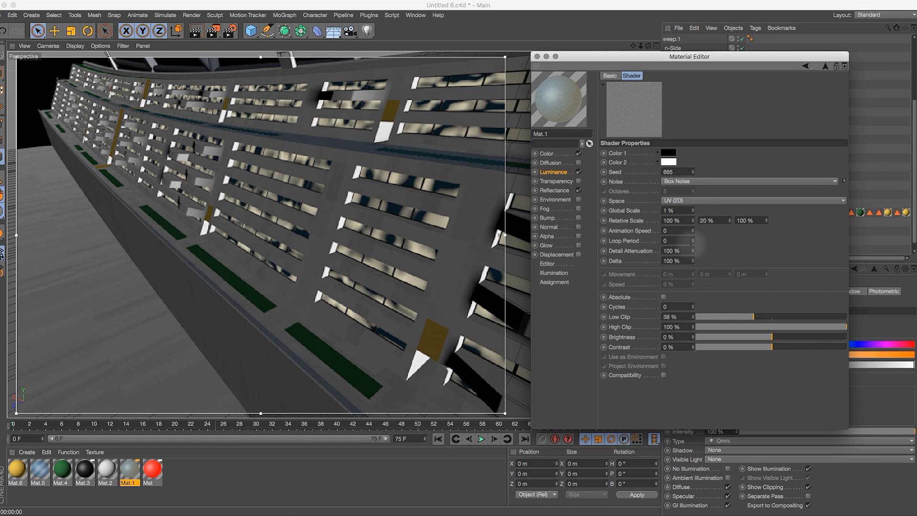
Try 50 % again as the Box Noise's first Relative Scale value and return it to 100 %
{"action": "double_click", "coordinate": [678, 221]}
{"action": "type", "text": "5"}
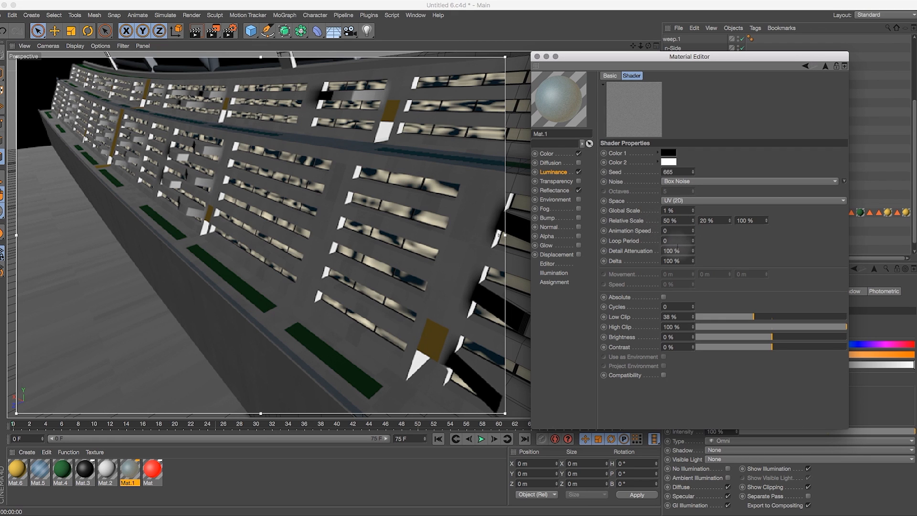
{"action": "double_click", "coordinate": [679, 221]}
{"action": "type", "text": "1"}
{"action": "key", "text": "Return"}
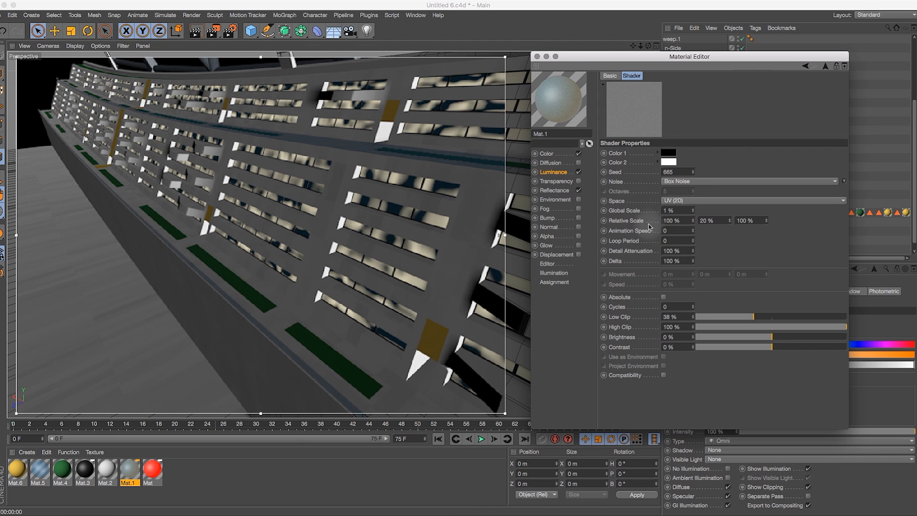
Set the Box Noise's Low Clip to 17 % and High Clip to 81 %, and turn the Cell Noise layer back on
{"action": "left_click_drag", "start_coordinate": [729, 318], "coordinate": [715, 320]}
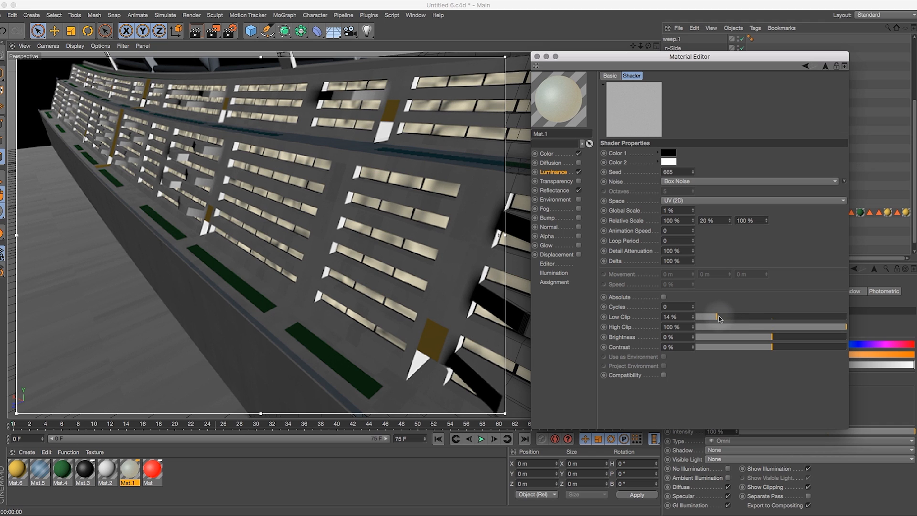
{"action": "left_click_drag", "start_coordinate": [837, 326], "coordinate": [832, 327]}
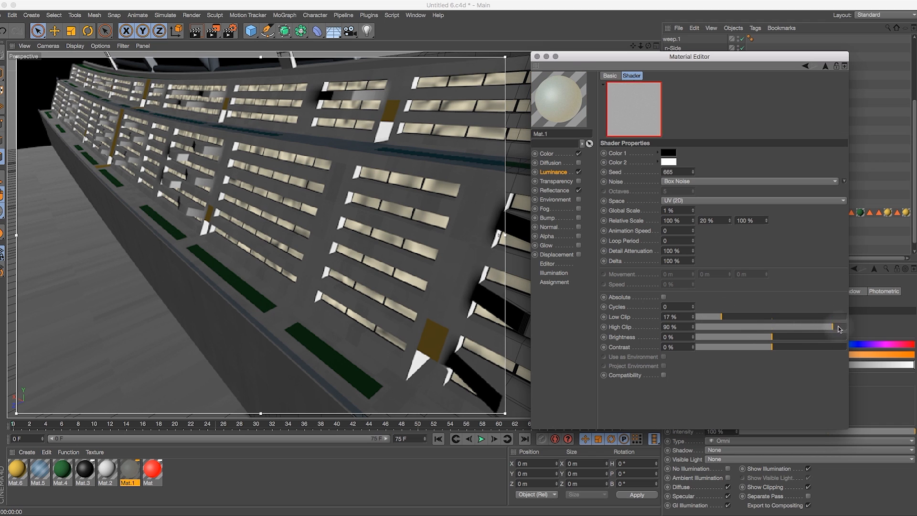
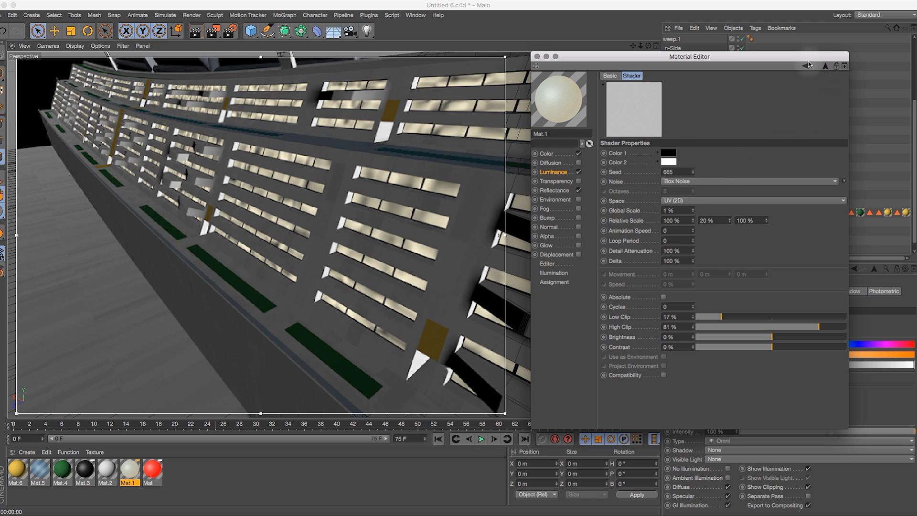
{"action": "left_click", "coordinate": [827, 65]}
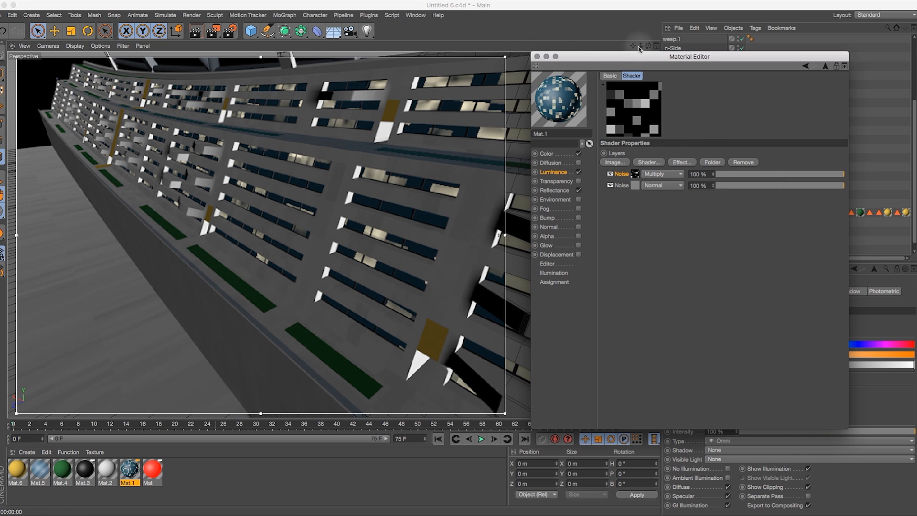
Move the Material Editor clear of the viewport and inspect the facade's lit windows from a new angle
{"action": "left_click_drag", "start_coordinate": [623, 56], "coordinate": [687, 78]}
{"action": "left_click_drag", "start_coordinate": [650, 48], "coordinate": [669, 52]}
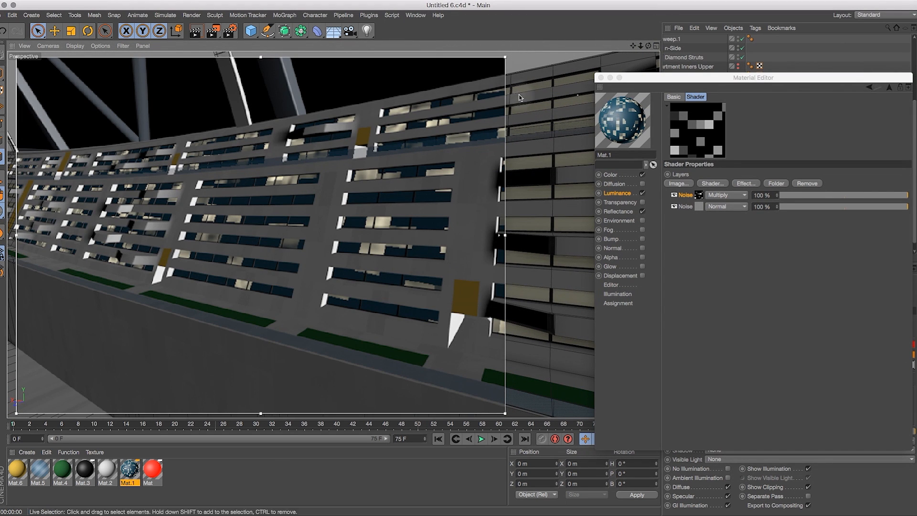
Raise the Cell Noise's Low Clip to 90 % and set its High Clip to 95 % in Mat.1's luminance layers
{"action": "left_click_drag", "start_coordinate": [633, 45], "coordinate": [692, 59]}
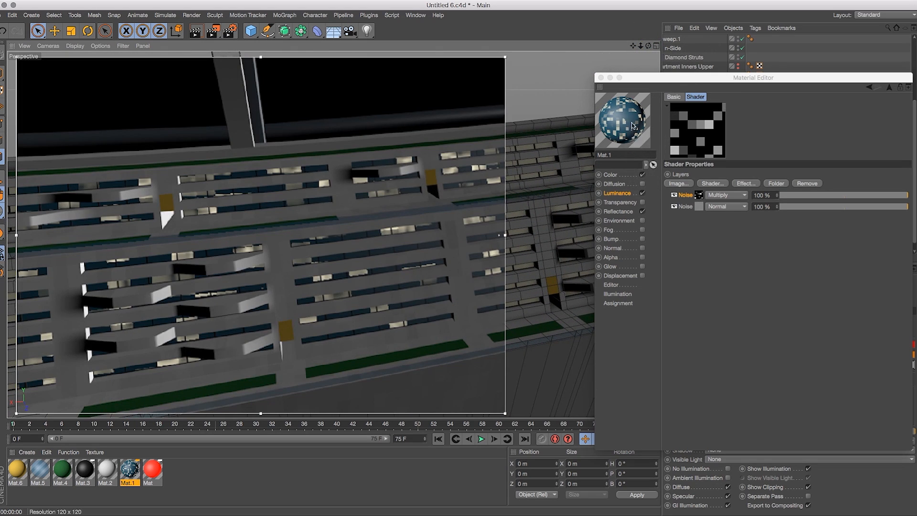
{"action": "left_click_drag", "start_coordinate": [634, 45], "coordinate": [504, 101]}
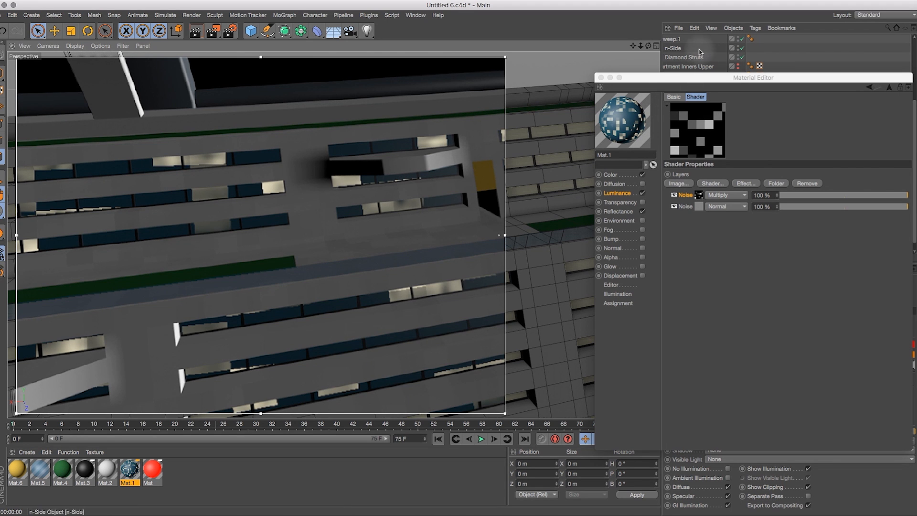
{"action": "left_click_drag", "start_coordinate": [648, 46], "coordinate": [634, 36]}
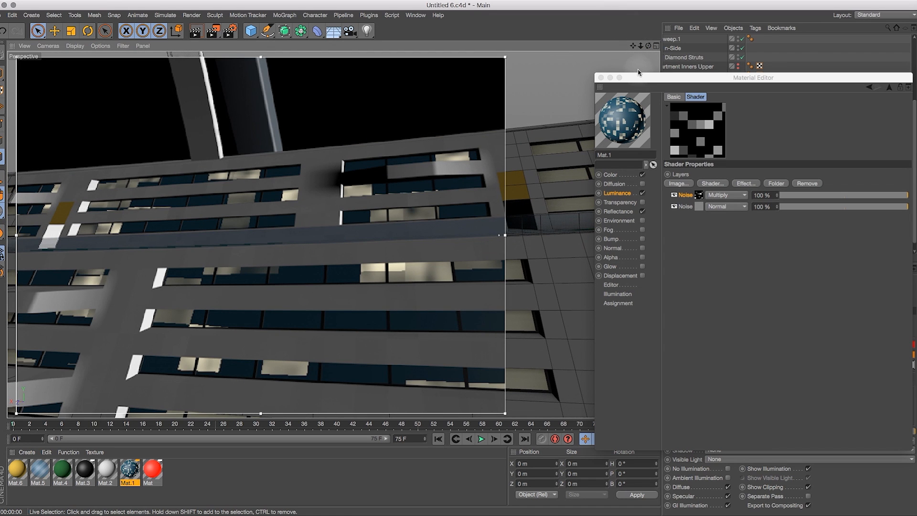
{"action": "left_click_drag", "start_coordinate": [648, 47], "coordinate": [645, 48]}
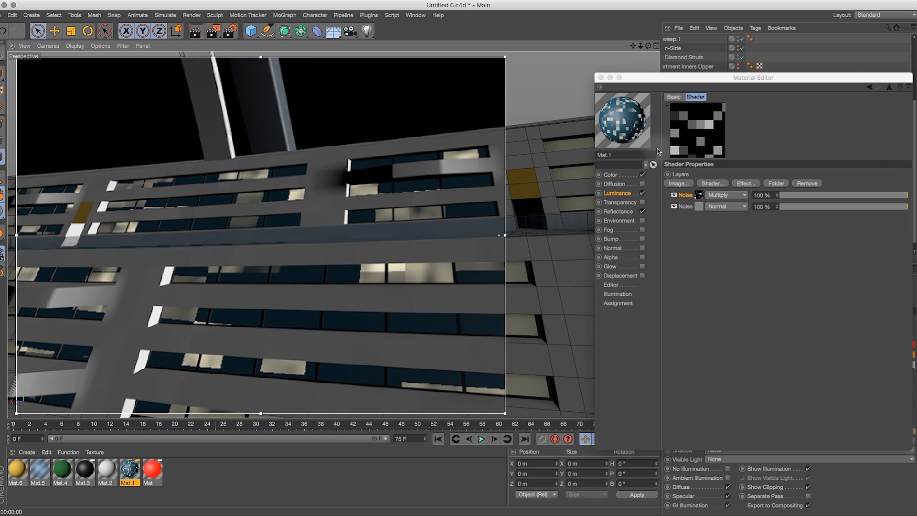
{"action": "left_click_drag", "start_coordinate": [640, 46], "coordinate": [562, 90]}
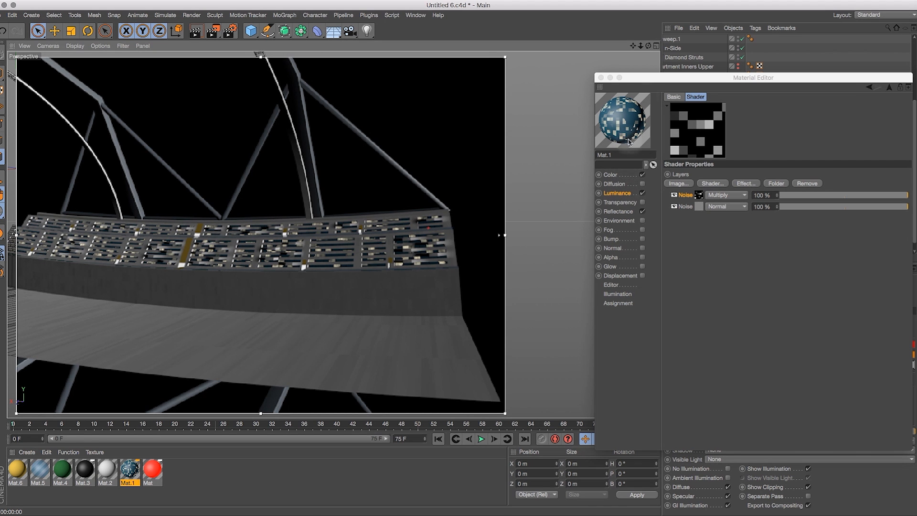
{"action": "left_click_drag", "start_coordinate": [641, 46], "coordinate": [666, 51]}
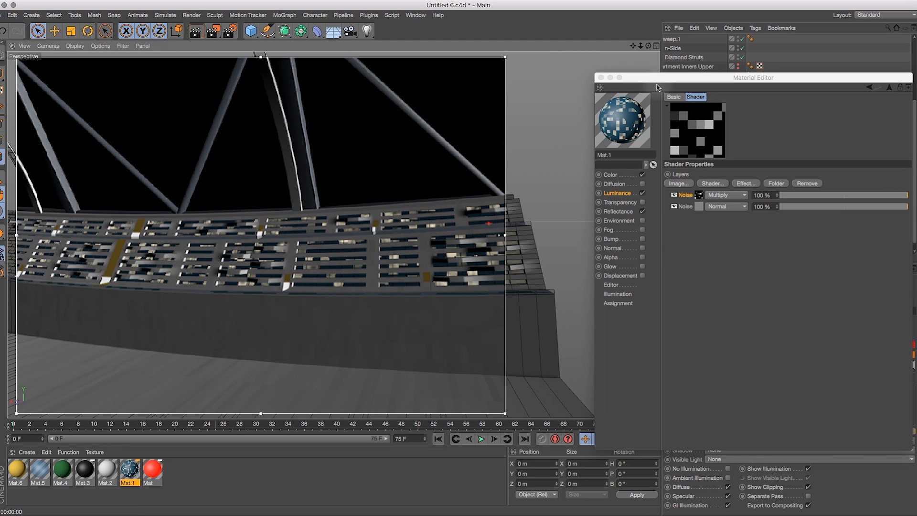
{"action": "left_click", "coordinate": [690, 196]}
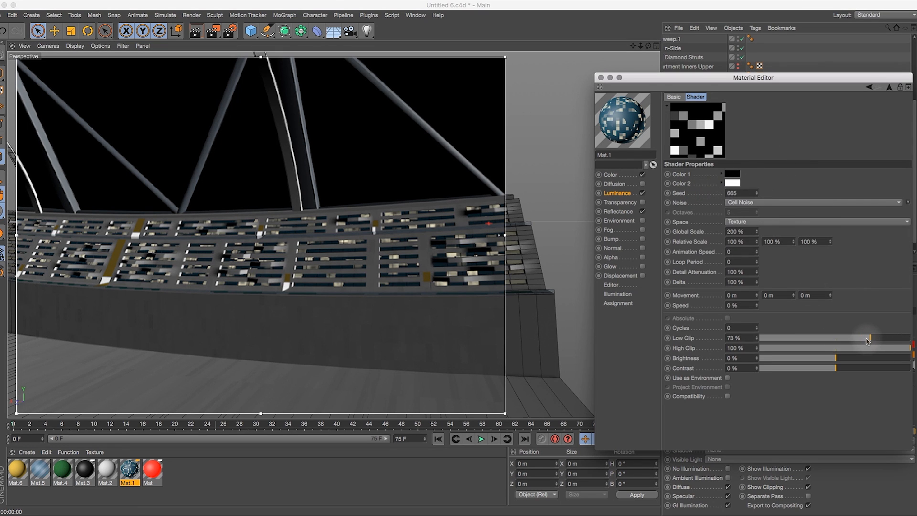
{"action": "mouse_move", "coordinate": [872, 338]}
{"action": "left_mouse_down"}
{"action": "mouse_move", "coordinate": [904, 349]}
{"action": "mouse_move", "coordinate": [888, 338]}
{"action": "left_mouse_up"}
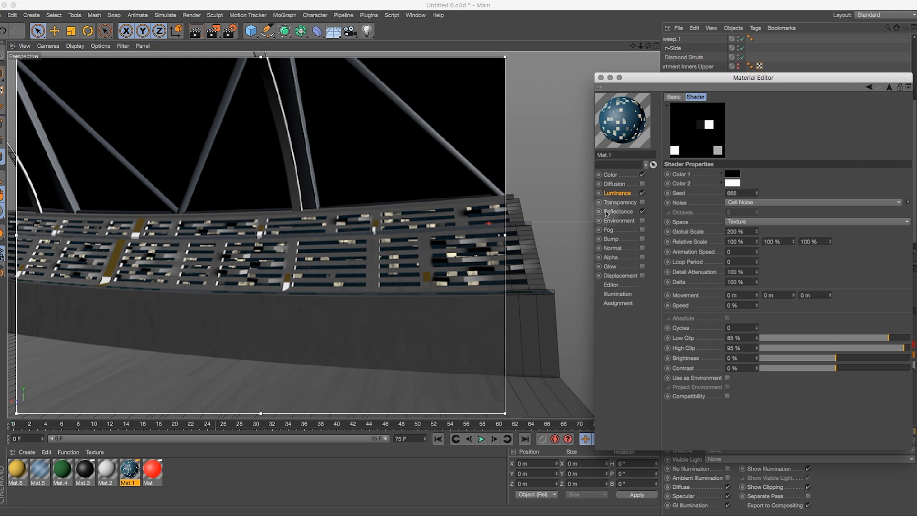
{"action": "mouse_move", "coordinate": [895, 338]}
{"action": "left_mouse_down"}
{"action": "mouse_move", "coordinate": [908, 338]}
{"action": "mouse_move", "coordinate": [897, 338]}
{"action": "left_mouse_up"}
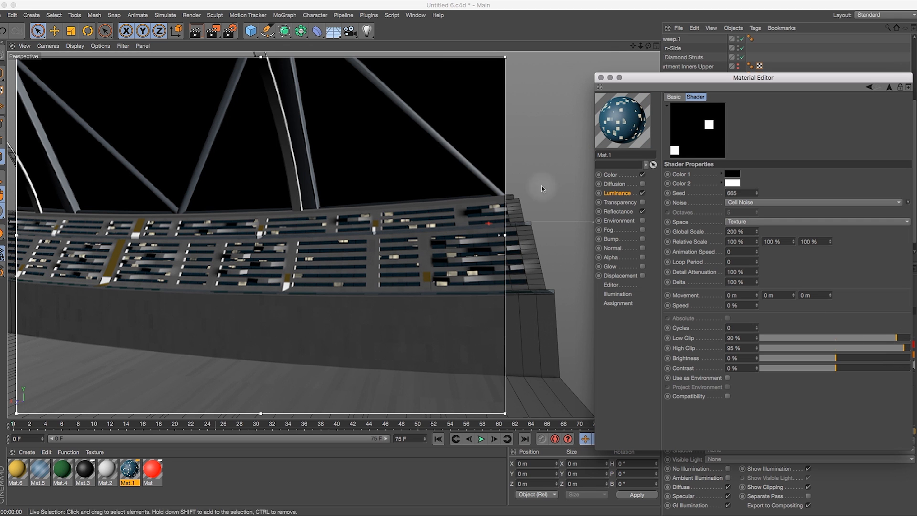
Set the Cell Noise's Low Clip to 84 % and check the lit windows from several angles along the facade
{"action": "left_click_drag", "start_coordinate": [649, 45], "coordinate": [687, 114]}
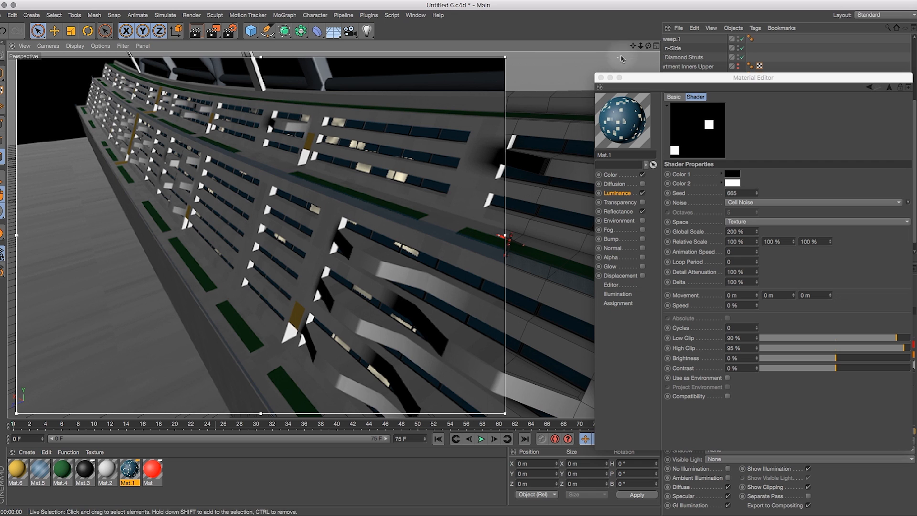
{"action": "left_click_drag", "start_coordinate": [648, 46], "coordinate": [652, 39]}
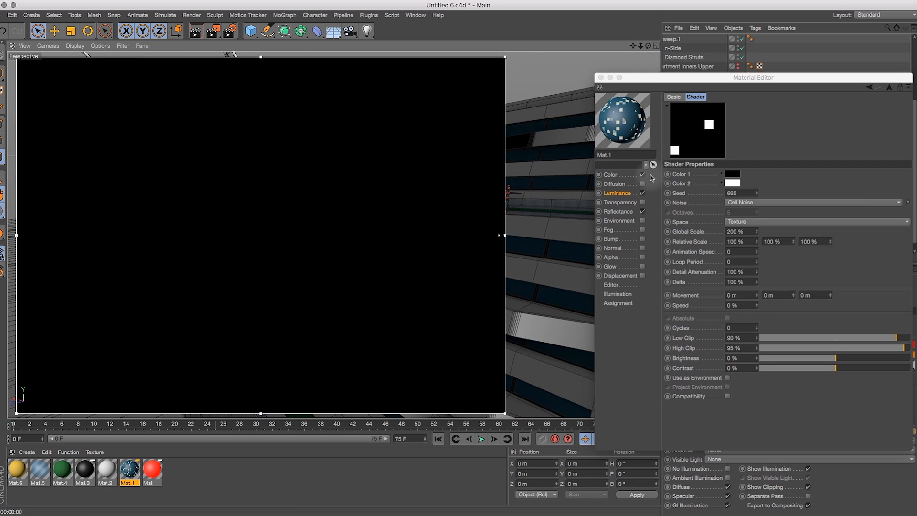
{"action": "left_click_drag", "start_coordinate": [896, 338], "coordinate": [887, 339]}
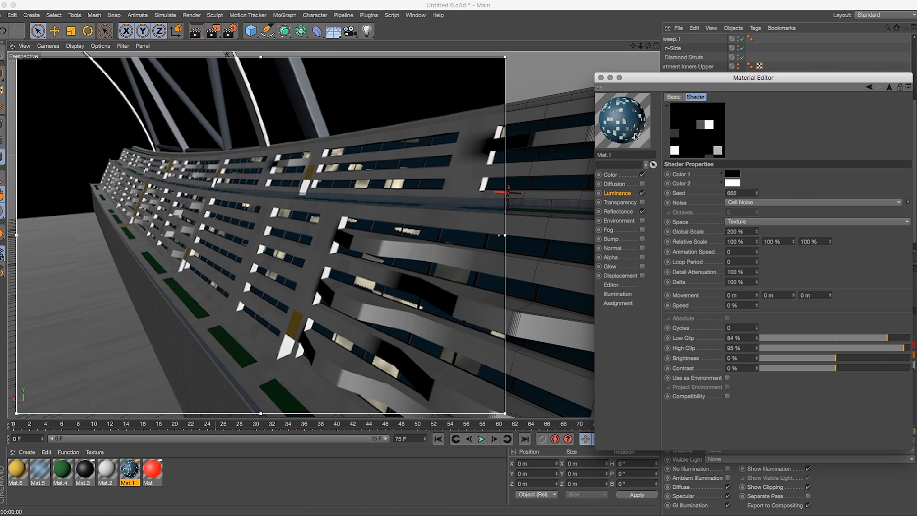
{"action": "left_click_drag", "start_coordinate": [648, 45], "coordinate": [629, 56]}
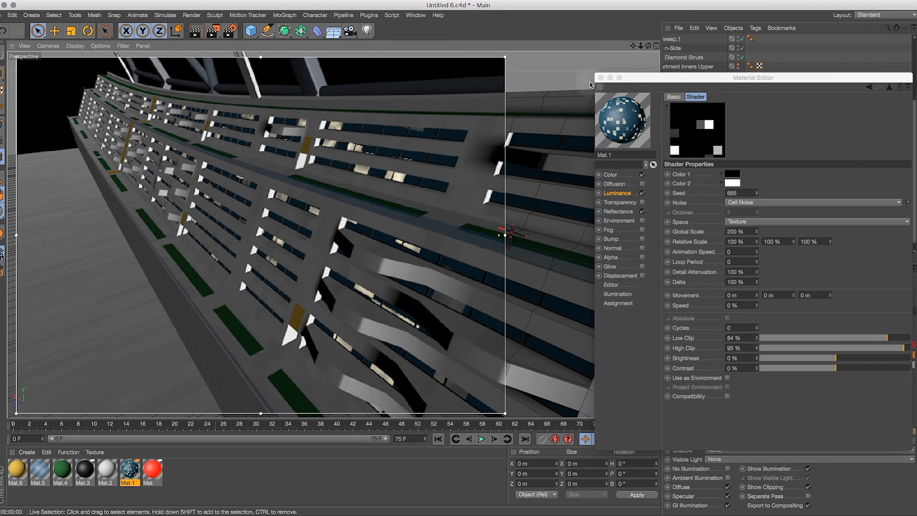
{"action": "left_click_drag", "start_coordinate": [648, 46], "coordinate": [752, 19]}
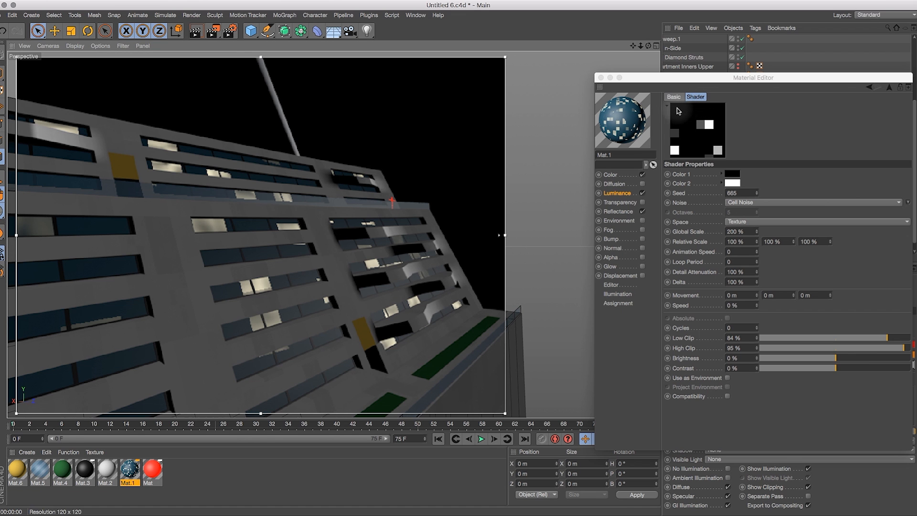
{"action": "mouse_move", "coordinate": [650, 46]}
{"action": "left_mouse_down"}
{"action": "mouse_move", "coordinate": [631, 68]}
{"action": "mouse_move", "coordinate": [631, 46]}
{"action": "mouse_move", "coordinate": [644, 60]}
{"action": "left_mouse_up"}
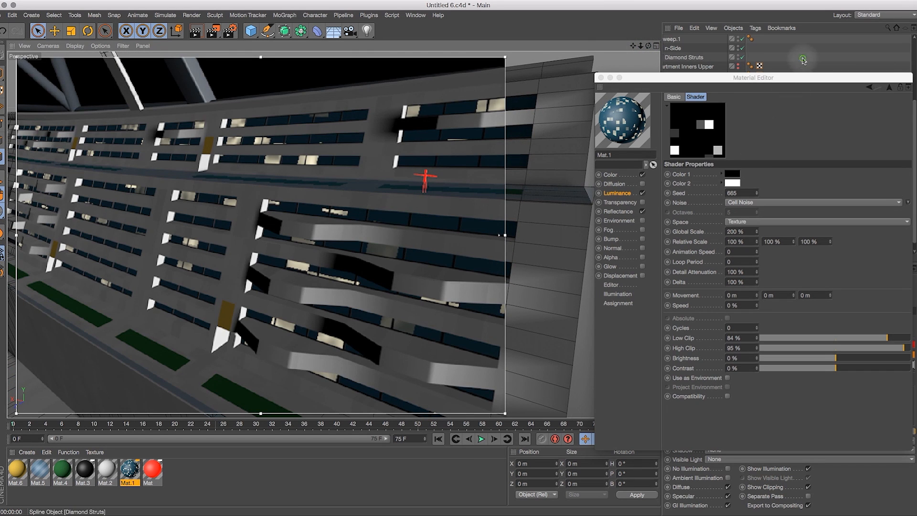
Move the Material Editor clear of the object list and enable Use Edge Breaks in the Habitat Section's Phong tag
{"action": "left_click_drag", "start_coordinate": [643, 78], "coordinate": [696, 473]}
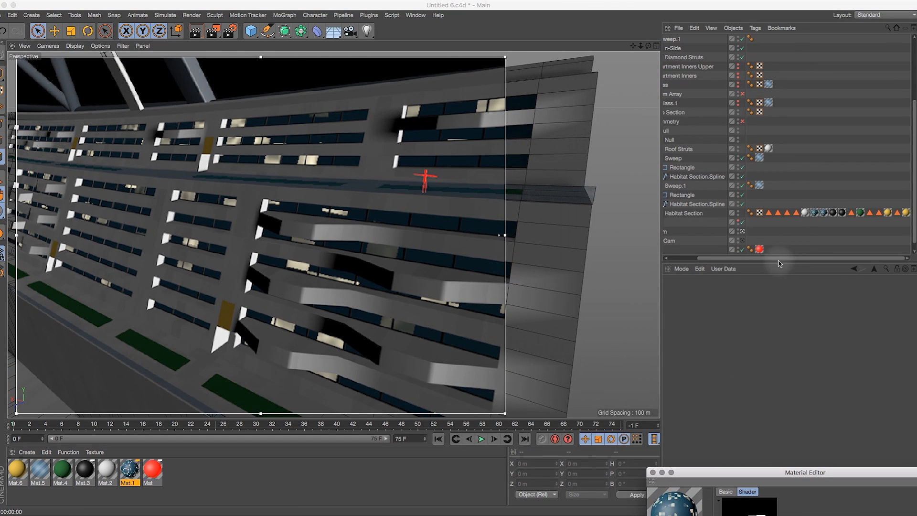
{"action": "left_click_drag", "start_coordinate": [779, 261], "coordinate": [702, 262]}
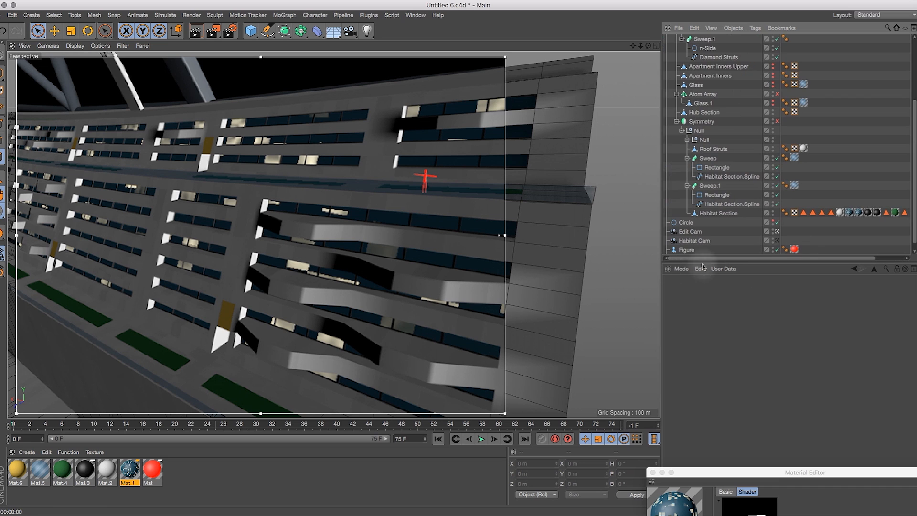
{"action": "left_click", "coordinate": [730, 214]}
{"action": "left_click", "coordinate": [784, 212]}
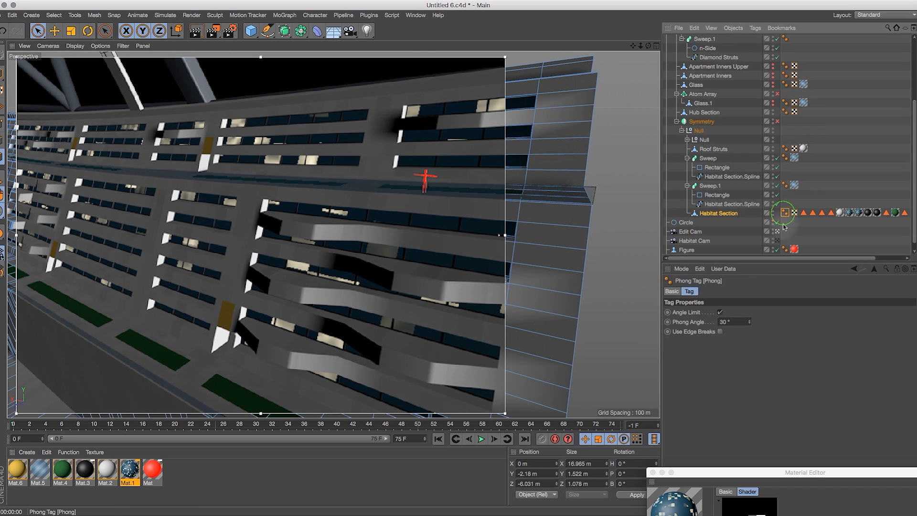
{"action": "left_click", "coordinate": [720, 331]}
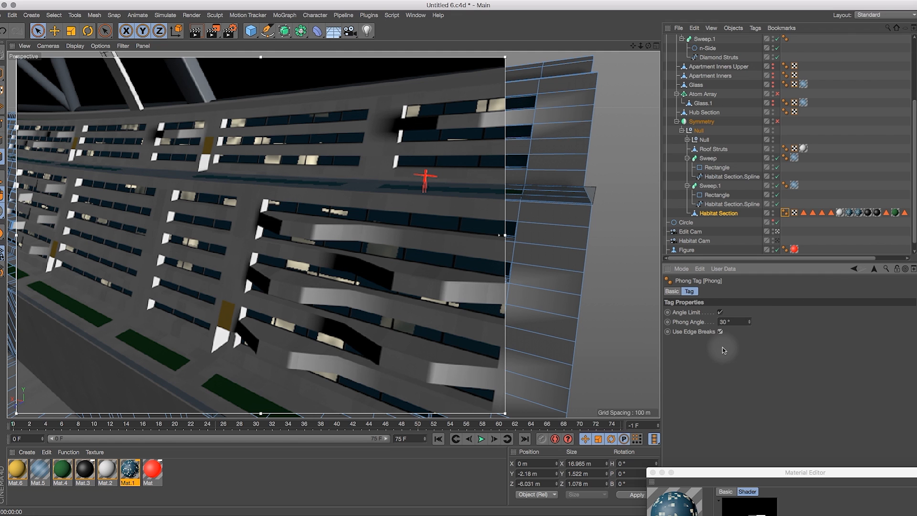
Try a 60° phong angle on the Habitat Section's Phong tag and check the facade shading from other angles
{"action": "double_click", "coordinate": [725, 322]}
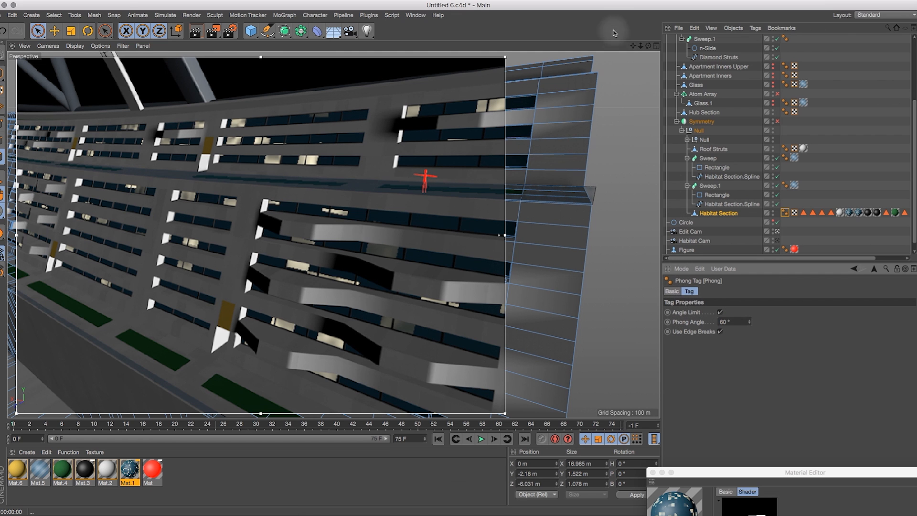
{"action": "left_click_drag", "start_coordinate": [649, 45], "coordinate": [604, 73]}
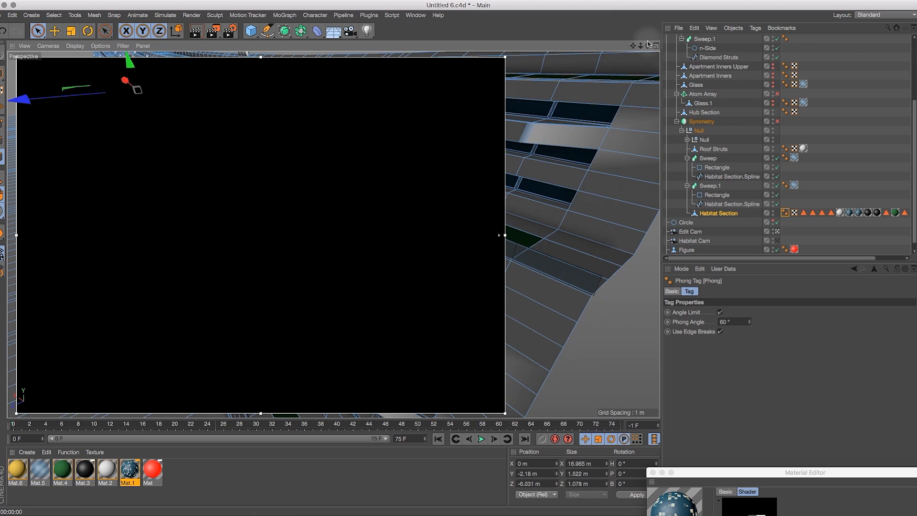
{"action": "left_click_drag", "start_coordinate": [632, 46], "coordinate": [133, 99]}
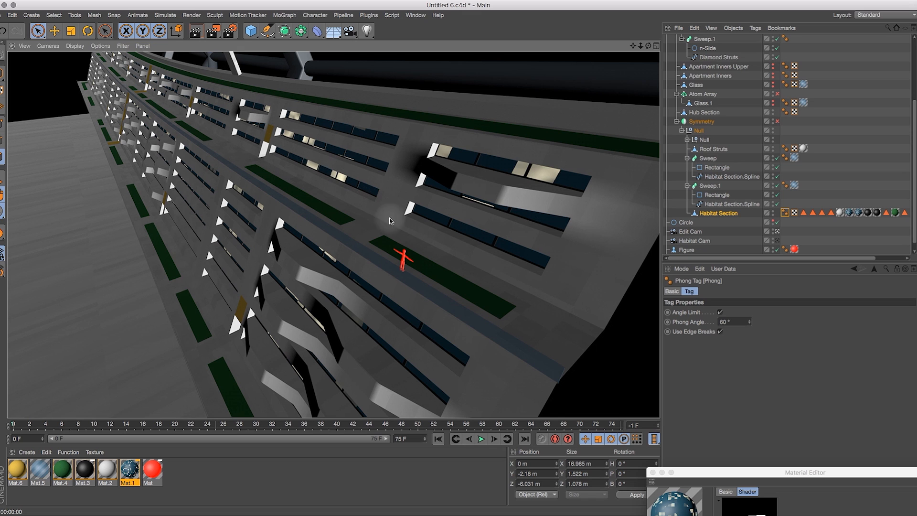
Set the Habitat Section's phong angle to 30° and turn off Use Edge Breaks
{"action": "left_click", "coordinate": [722, 331]}
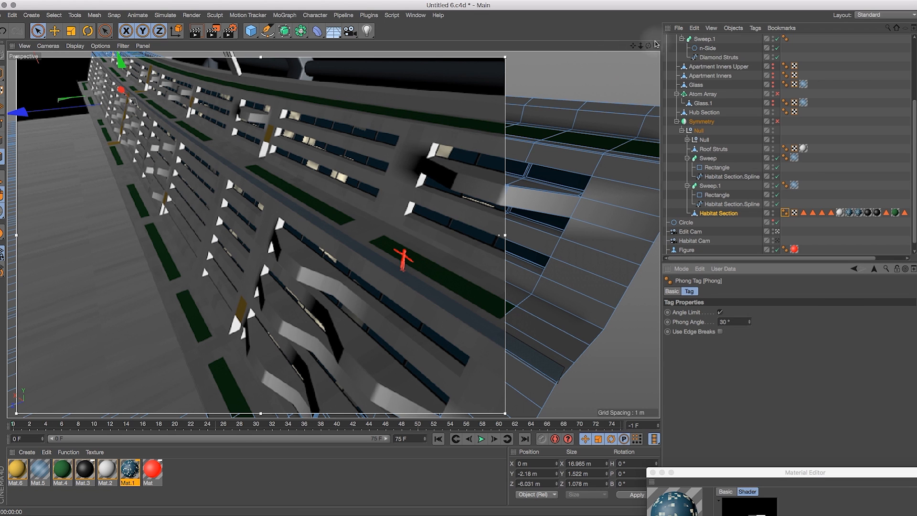
{"action": "mouse_move", "coordinate": [643, 46]}
{"action": "left_mouse_down"}
{"action": "mouse_move", "coordinate": [621, 47]}
{"action": "mouse_move", "coordinate": [659, 46]}
{"action": "mouse_move", "coordinate": [650, 47]}
{"action": "left_mouse_up"}
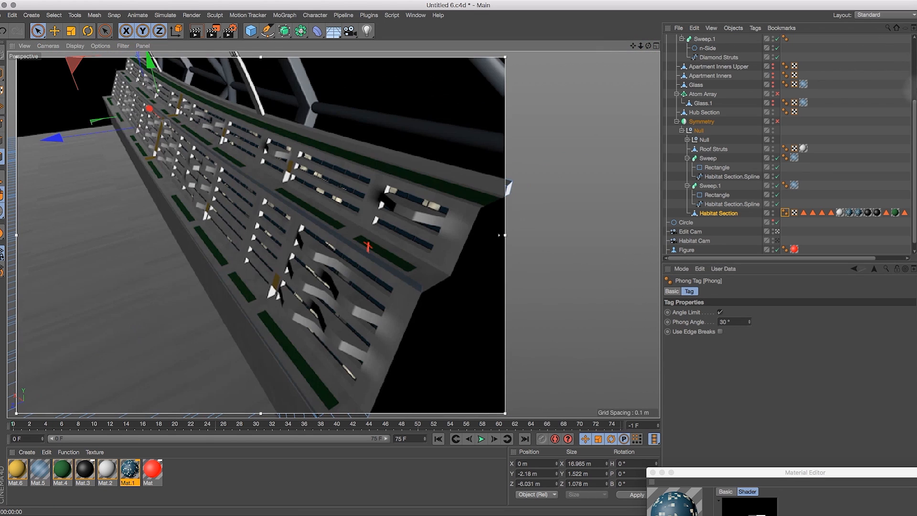
Delete the Light object from the scene
{"action": "scroll", "coordinate": [716, 144], "scroll_direction": "up", "scroll_amount": 5}
{"action": "left_click", "coordinate": [685, 40]}
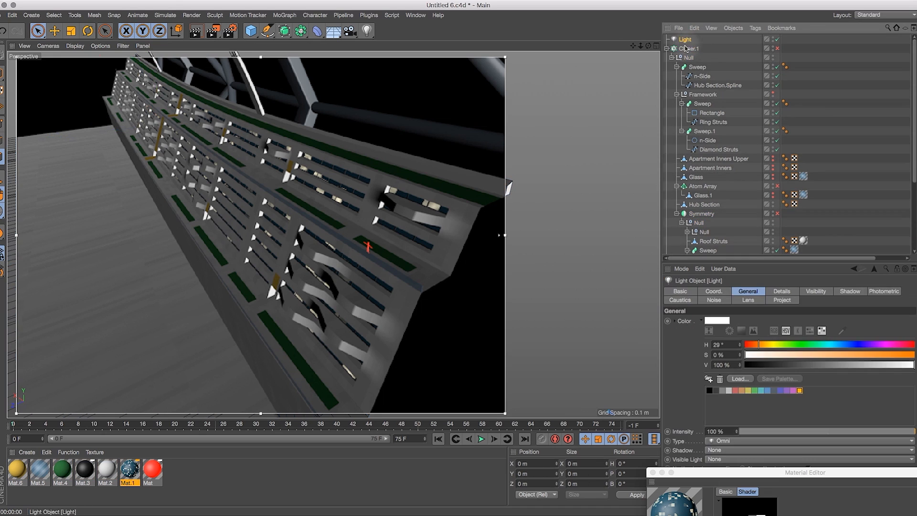
{"action": "key", "text": "Delete"}
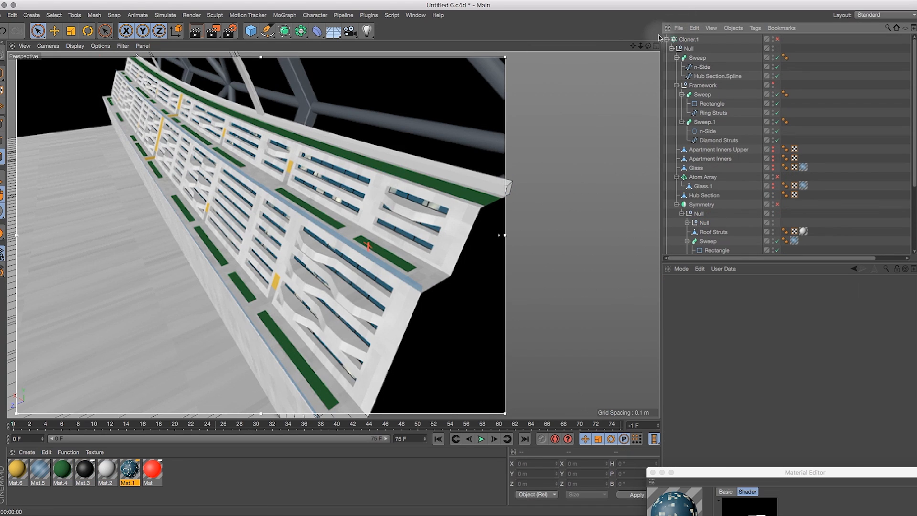
Examine the habitat facade's shading and windows in the rendered view from several angles
{"action": "mouse_move", "coordinate": [650, 47]}
{"action": "left_mouse_down"}
{"action": "mouse_move", "coordinate": [643, 22]}
{"action": "mouse_move", "coordinate": [635, 43]}
{"action": "mouse_move", "coordinate": [649, 34]}
{"action": "left_mouse_up"}
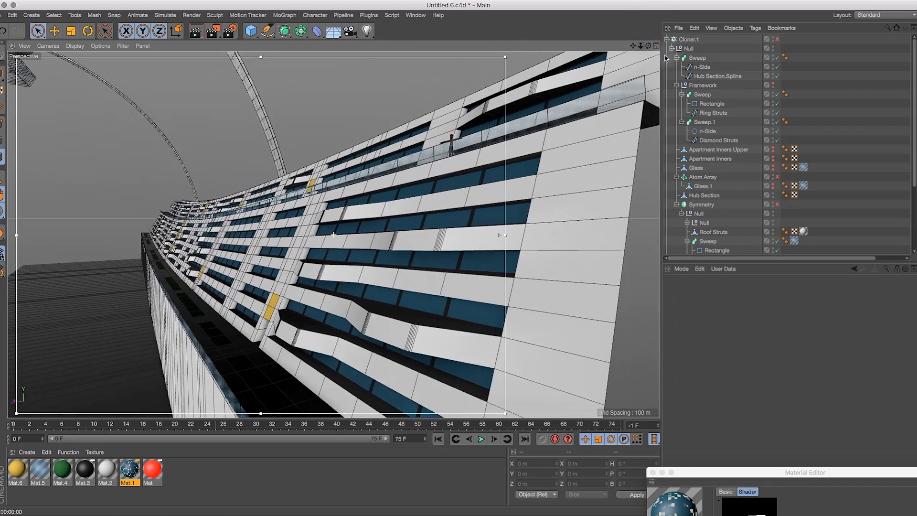
{"action": "key", "text": "ctrl+r"}
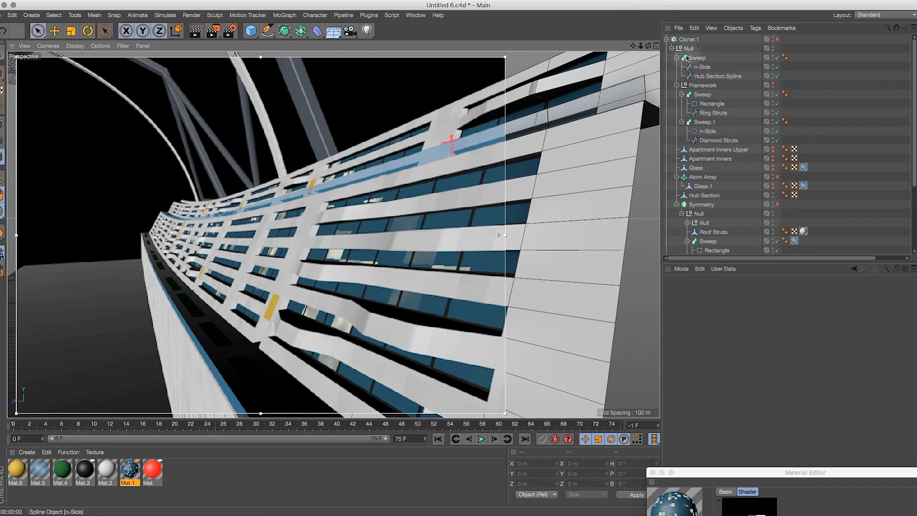
{"action": "left_click_drag", "start_coordinate": [654, 48], "coordinate": [656, 62]}
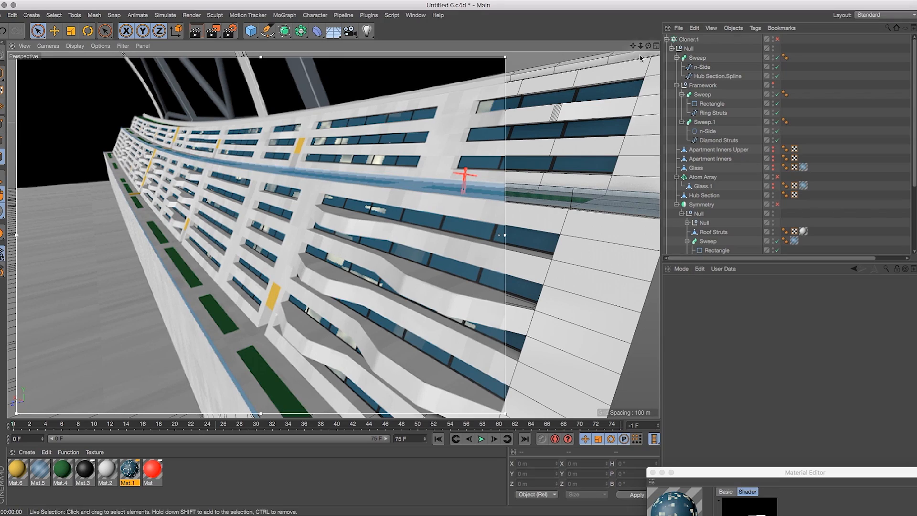
{"action": "left_click_drag", "start_coordinate": [648, 46], "coordinate": [645, 56]}
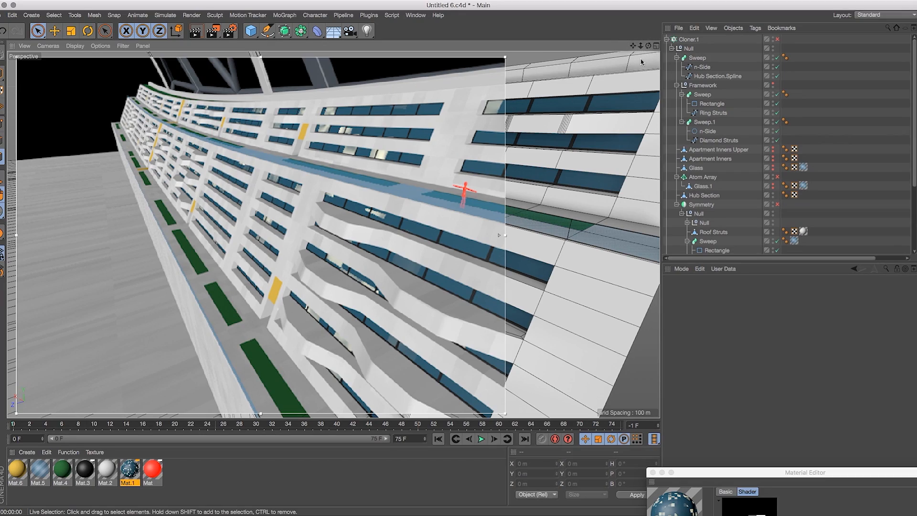
{"action": "mouse_move", "coordinate": [633, 46]}
{"action": "left_mouse_down"}
{"action": "mouse_move", "coordinate": [646, 47]}
{"action": "mouse_move", "coordinate": [610, 78]}
{"action": "left_mouse_up"}
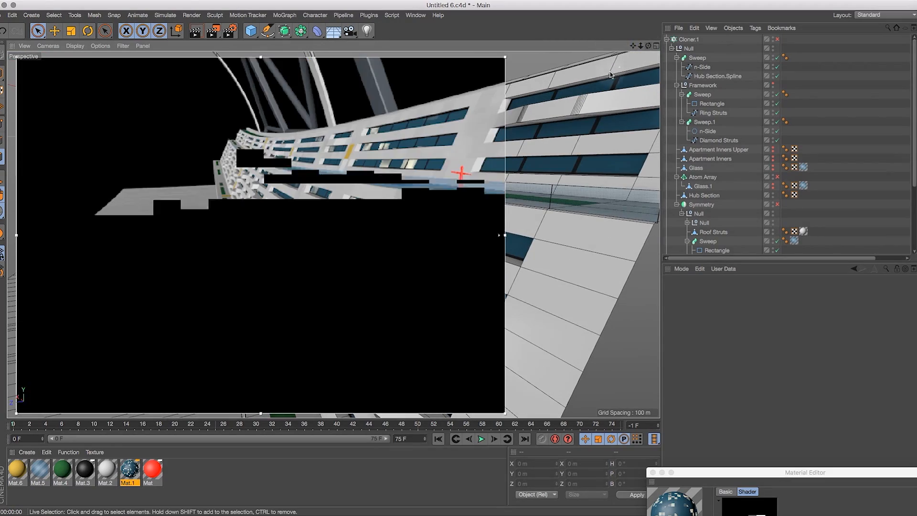
{"action": "mouse_move", "coordinate": [641, 46]}
{"action": "left_mouse_down"}
{"action": "mouse_move", "coordinate": [665, 44]}
{"action": "mouse_move", "coordinate": [632, 48]}
{"action": "mouse_move", "coordinate": [547, 159]}
{"action": "left_mouse_up"}
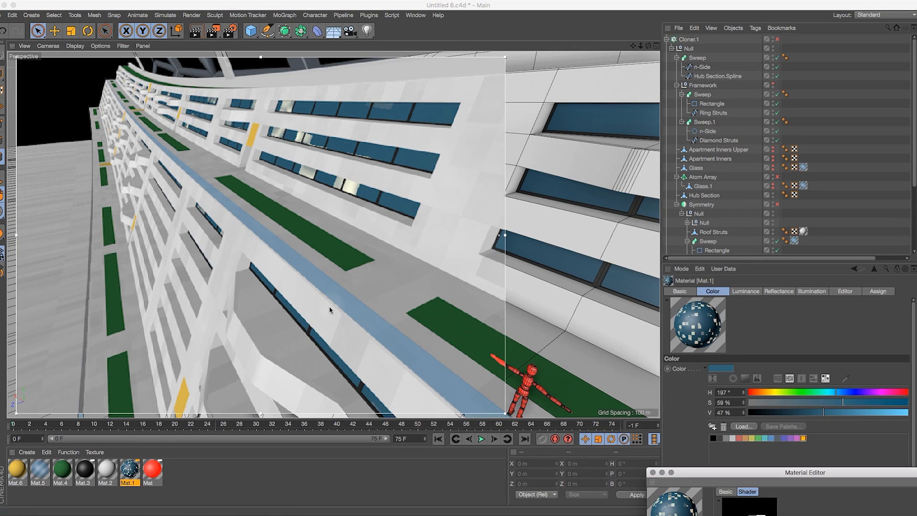
Enable the Bump channel on material Mat.1
{"action": "left_click_drag", "start_coordinate": [692, 473], "coordinate": [472, 98]}
{"action": "left_click", "coordinate": [466, 260]}
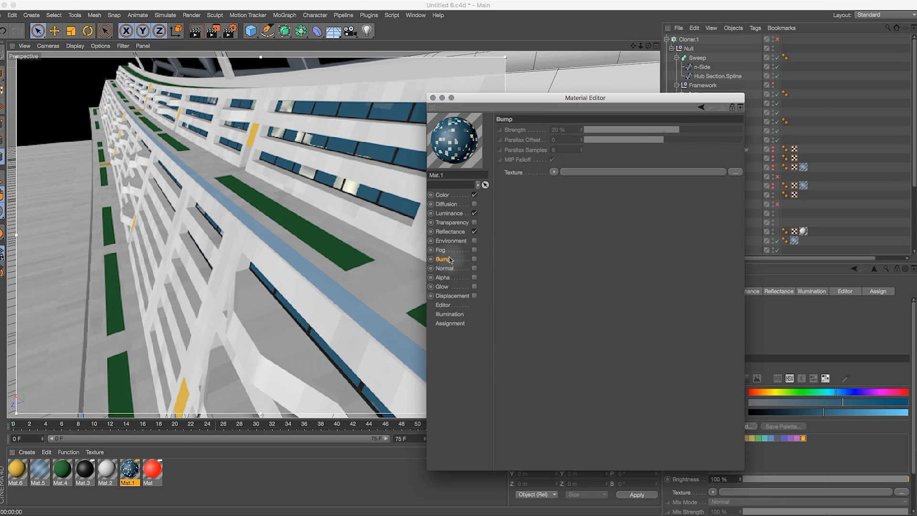
{"action": "left_click", "coordinate": [475, 259]}
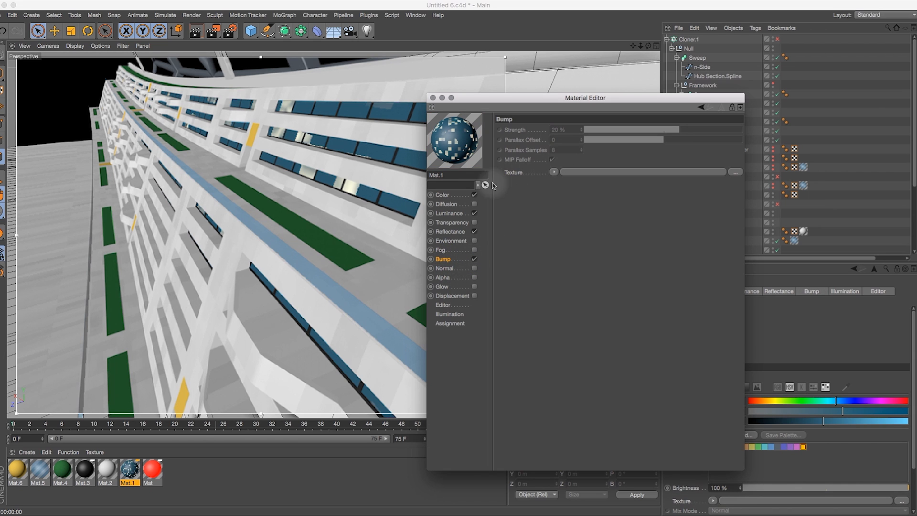
{"action": "left_click", "coordinate": [553, 172]}
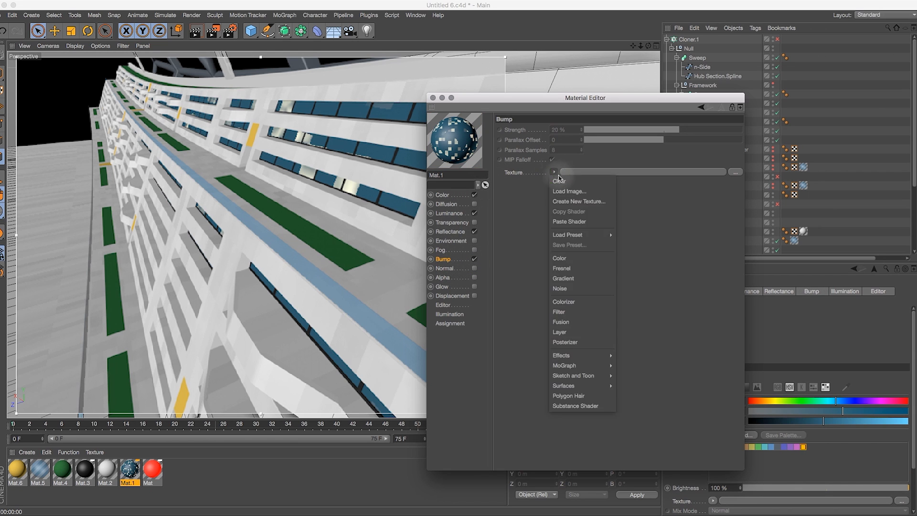
{"action": "left_click", "coordinate": [569, 289]}
Copy the lower Noise layer shader from the Luminance channel of Mat.1
{"action": "left_click", "coordinate": [444, 195]}
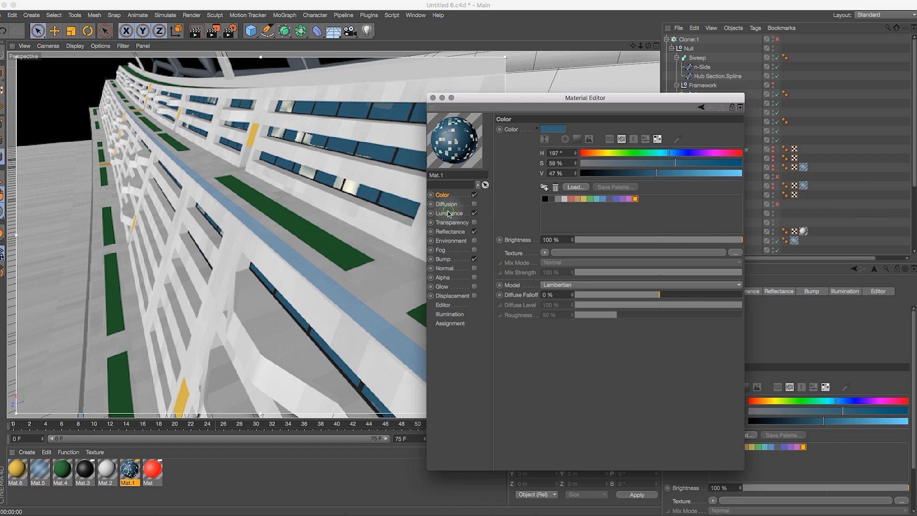
{"action": "left_click", "coordinate": [448, 213]}
{"action": "left_click", "coordinate": [599, 252]}
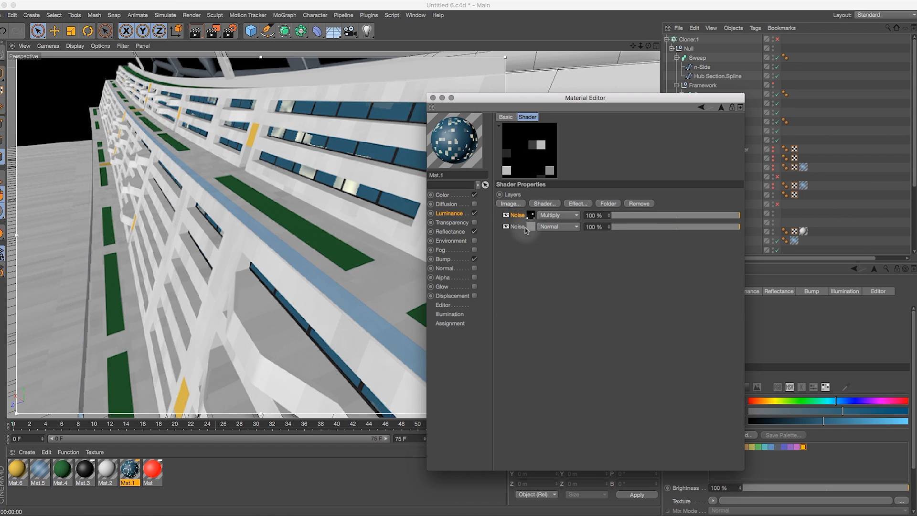
{"action": "left_click", "coordinate": [528, 229]}
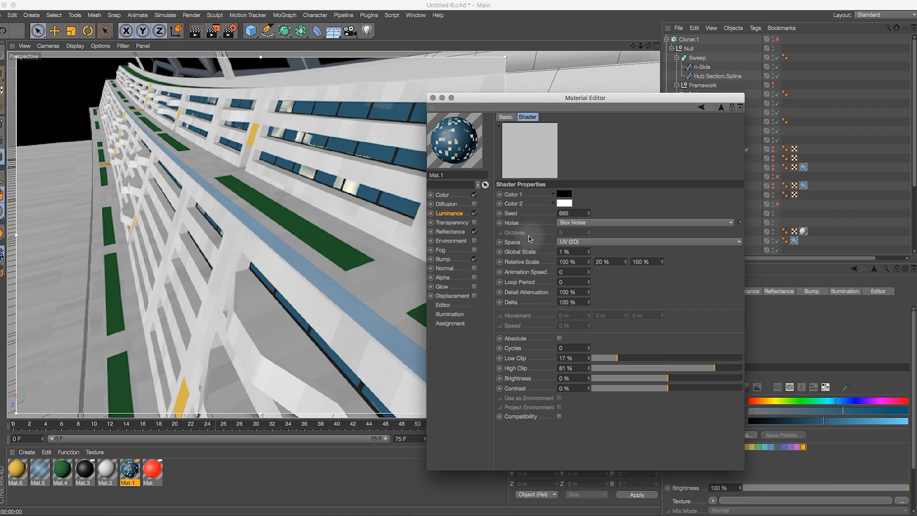
{"action": "left_click", "coordinate": [723, 108]}
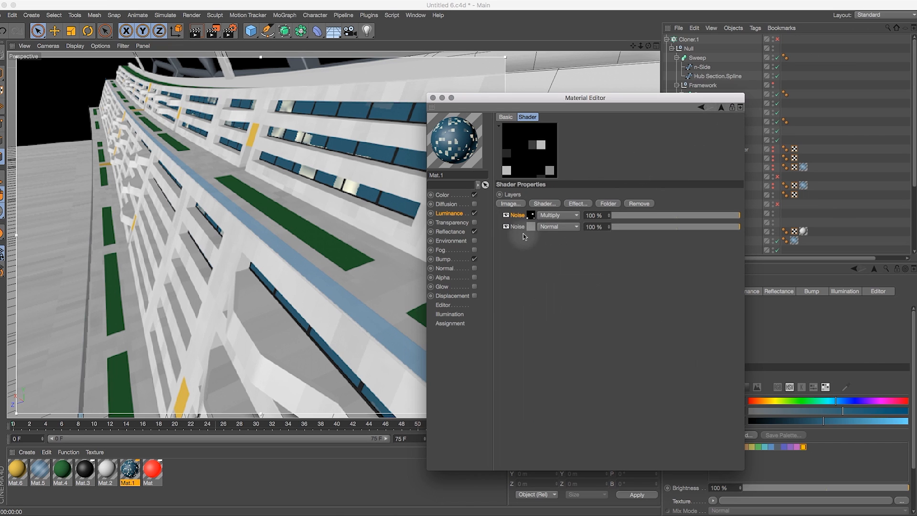
{"action": "right_click", "coordinate": [530, 226]}
{"action": "left_click", "coordinate": [542, 270]}
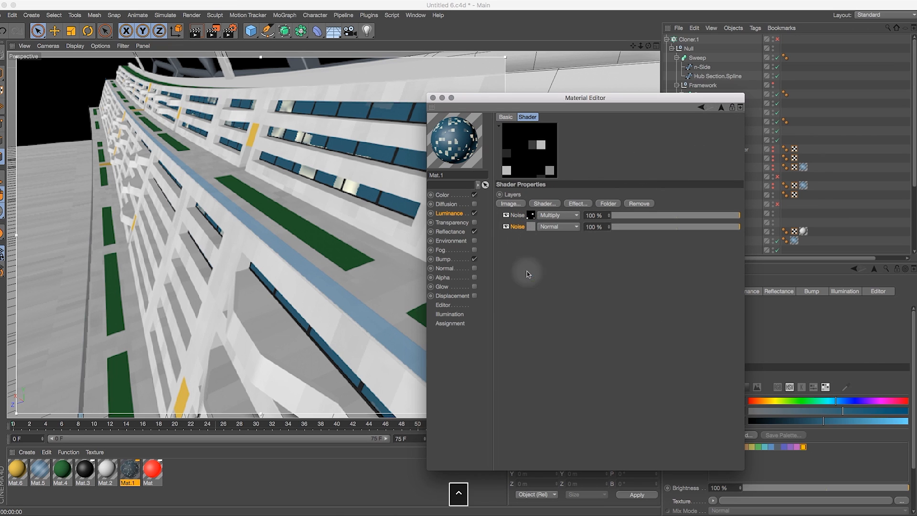
Paste the copied Noise shader into the Bump texture of Mat.1
{"action": "left_click", "coordinate": [444, 261]}
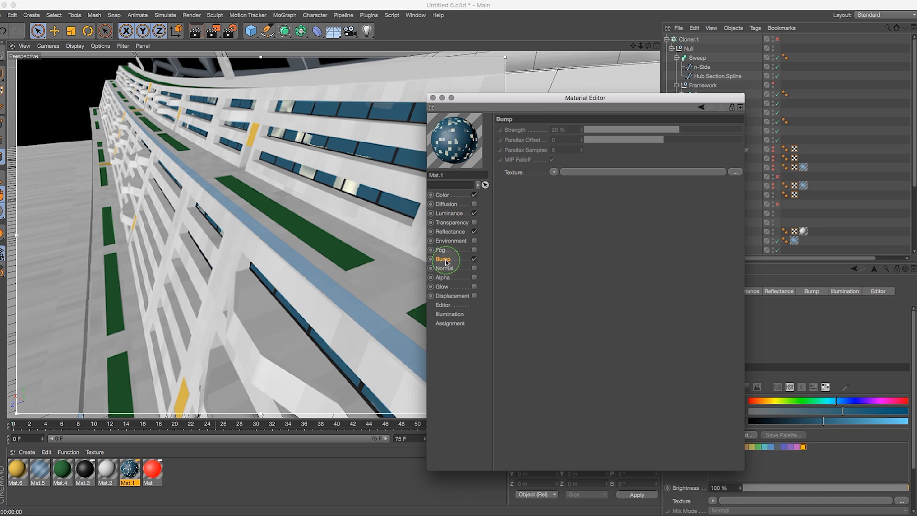
{"action": "left_click", "coordinate": [554, 173]}
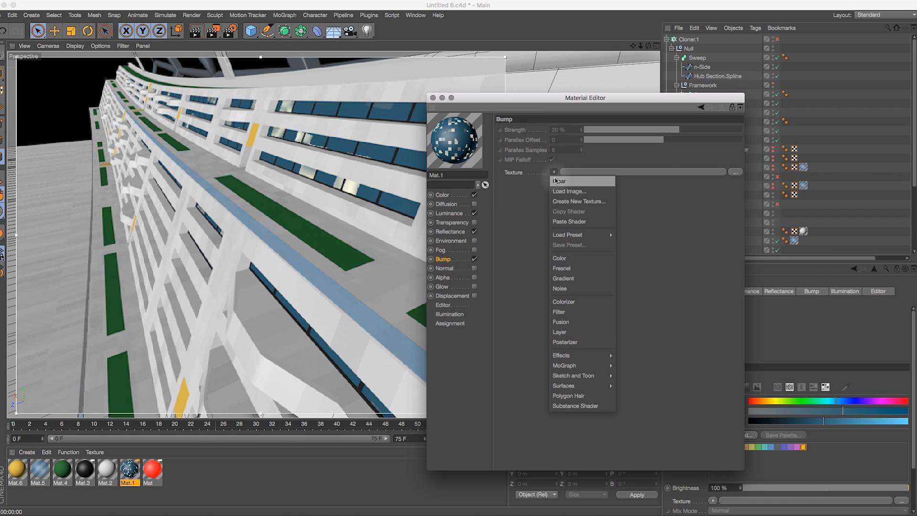
{"action": "left_click", "coordinate": [576, 220]}
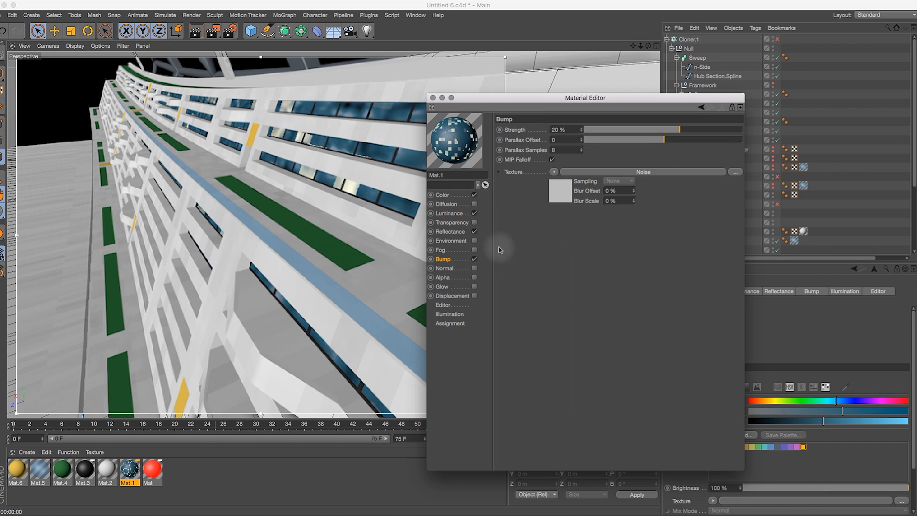
Try bump strengths of 5% and 100% on Mat.1 and review the Bump noise shader's settings
{"action": "left_click", "coordinate": [563, 130]}
{"action": "type", "text": "5"}
{"action": "key", "text": "Return"}
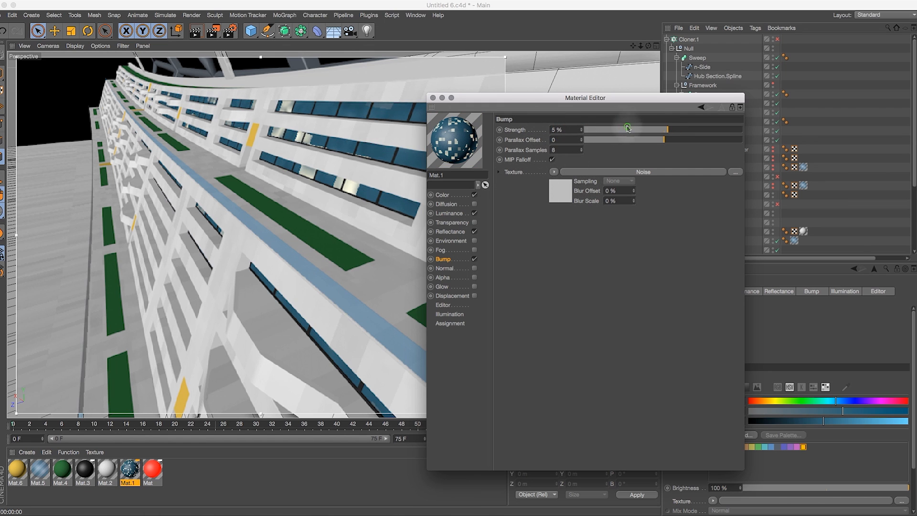
{"action": "left_click_drag", "start_coordinate": [633, 131], "coordinate": [744, 130]}
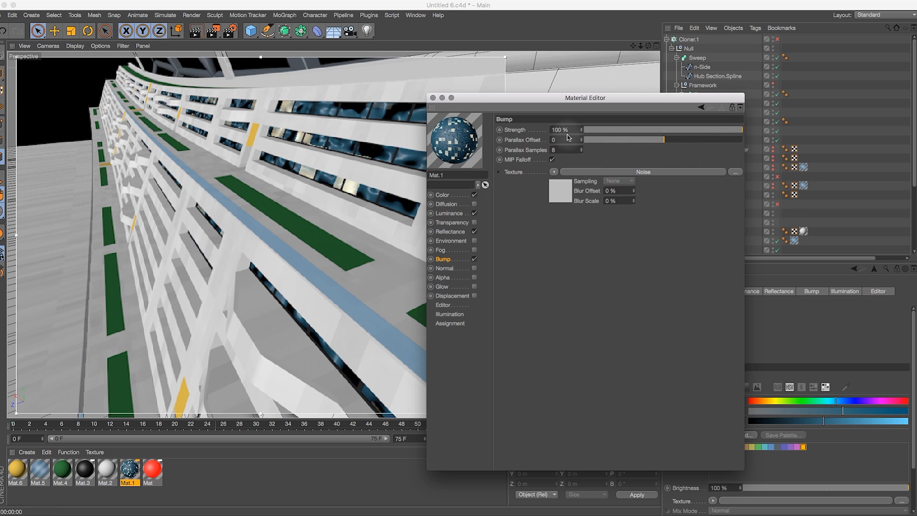
{"action": "left_click", "coordinate": [591, 172]}
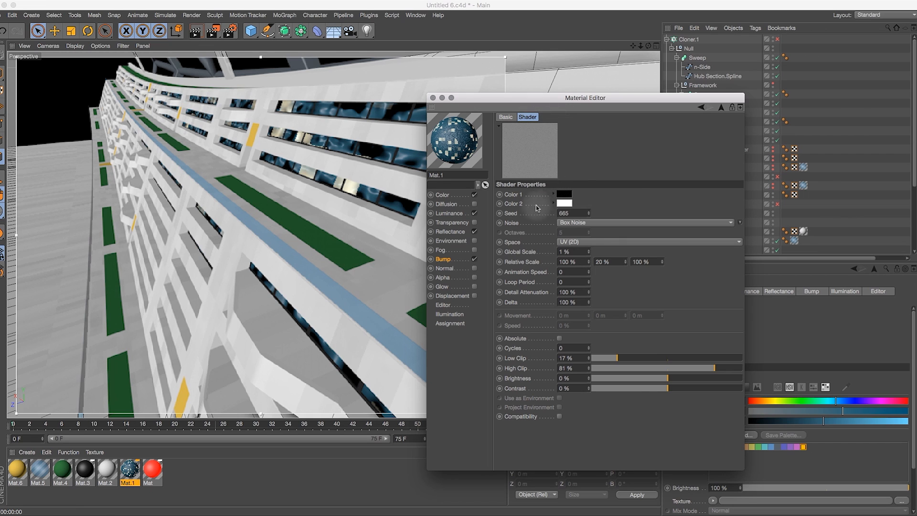
Set the bump strength of Mat.1 to 10%
{"action": "left_click", "coordinate": [443, 259]}
{"action": "left_click", "coordinate": [572, 129]}
{"action": "left_click_drag", "start_coordinate": [572, 129], "coordinate": [519, 133]}
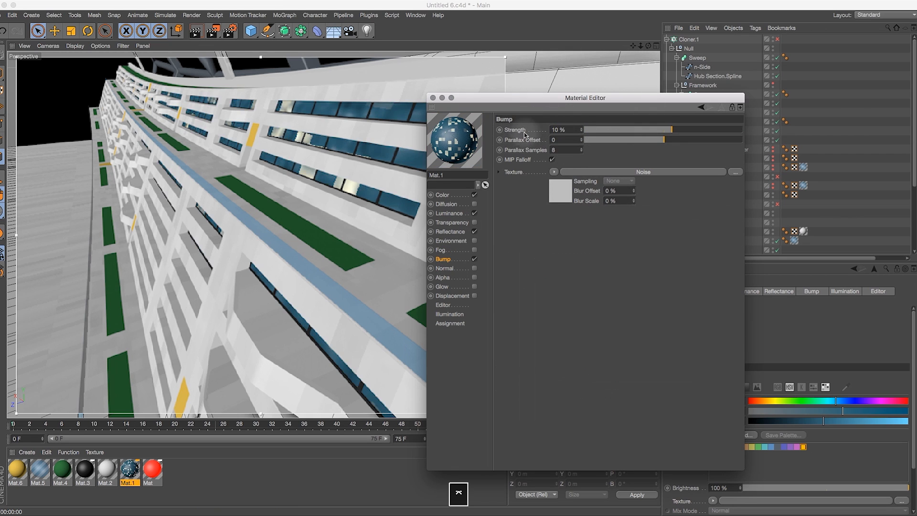
Turn off the Luminance channel of Mat.1 and render the view of the window rows
{"action": "left_click_drag", "start_coordinate": [642, 46], "coordinate": [524, 196]}
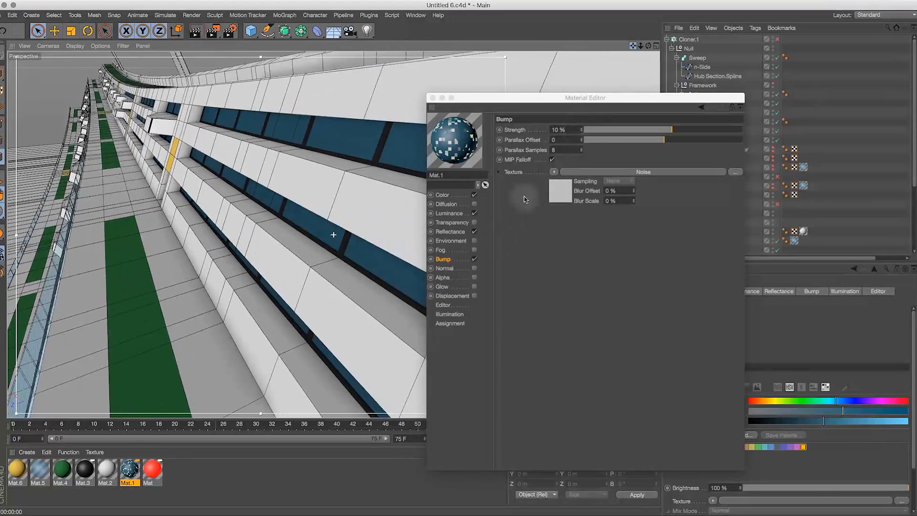
{"action": "left_click_drag", "start_coordinate": [650, 47], "coordinate": [588, 124]}
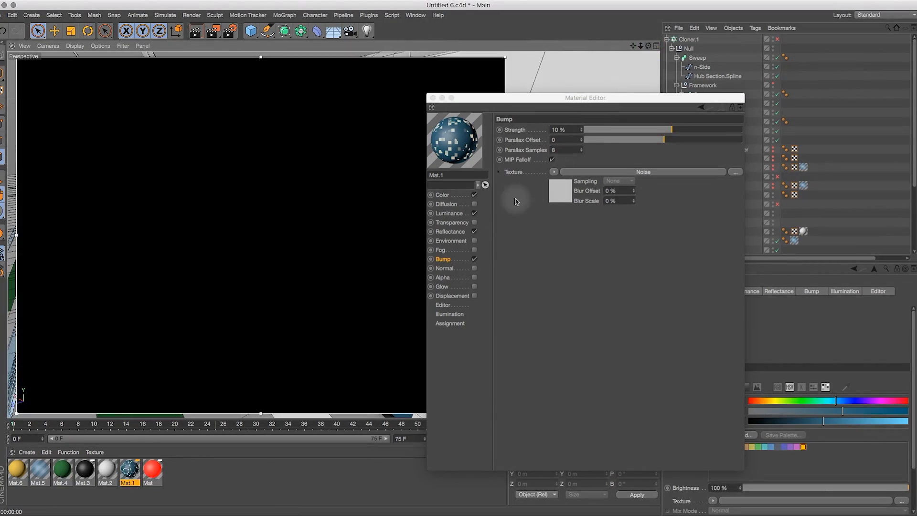
{"action": "left_click", "coordinate": [474, 213]}
{"action": "left_click", "coordinate": [202, 33]}
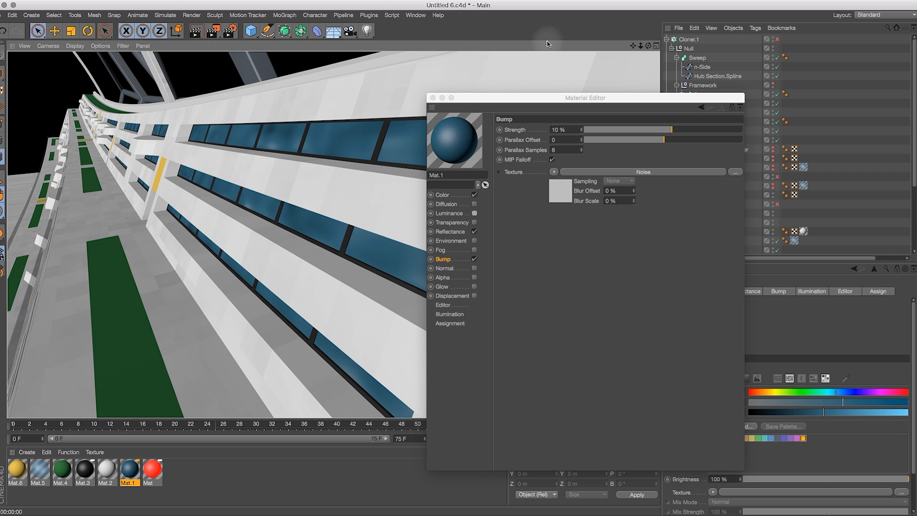
Render a close-up of the windows to examine the bump effect on the glass
{"action": "left_click_drag", "start_coordinate": [642, 46], "coordinate": [625, 72]}
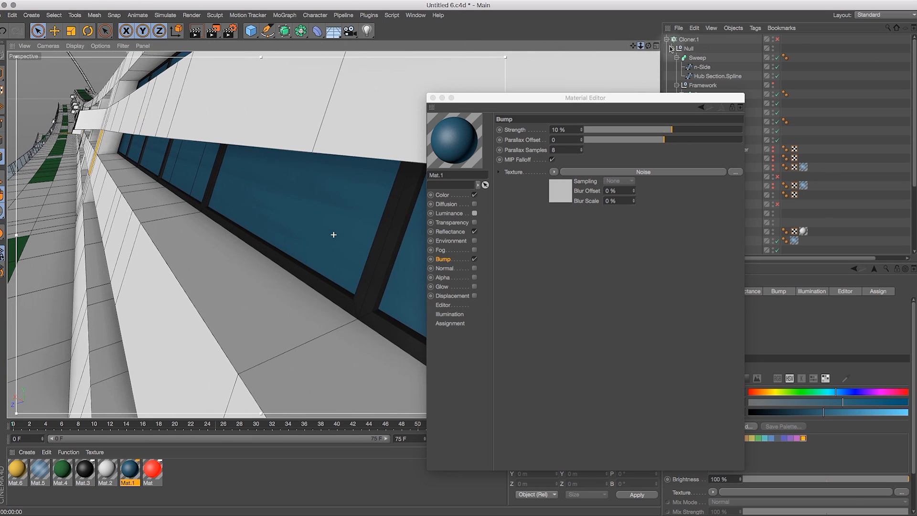
{"action": "left_click_drag", "start_coordinate": [609, 156], "coordinate": [551, 297]}
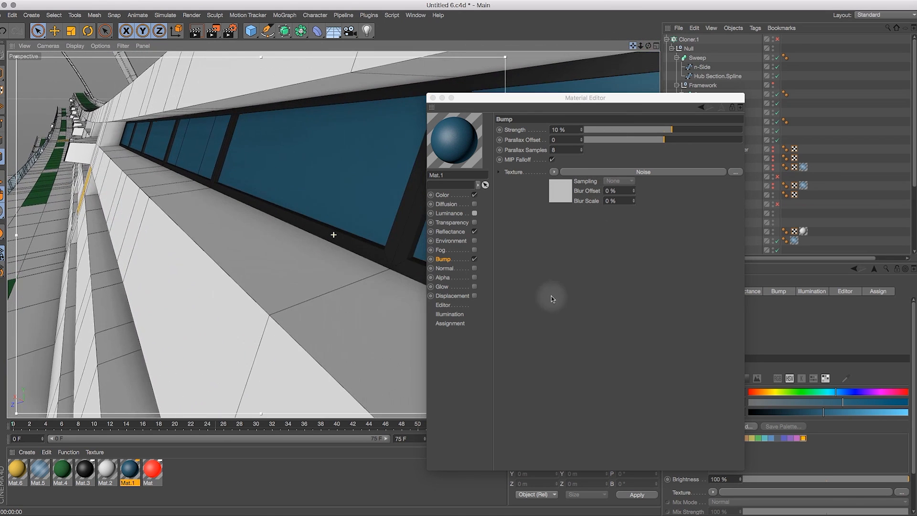
{"action": "left_click", "coordinate": [197, 32]}
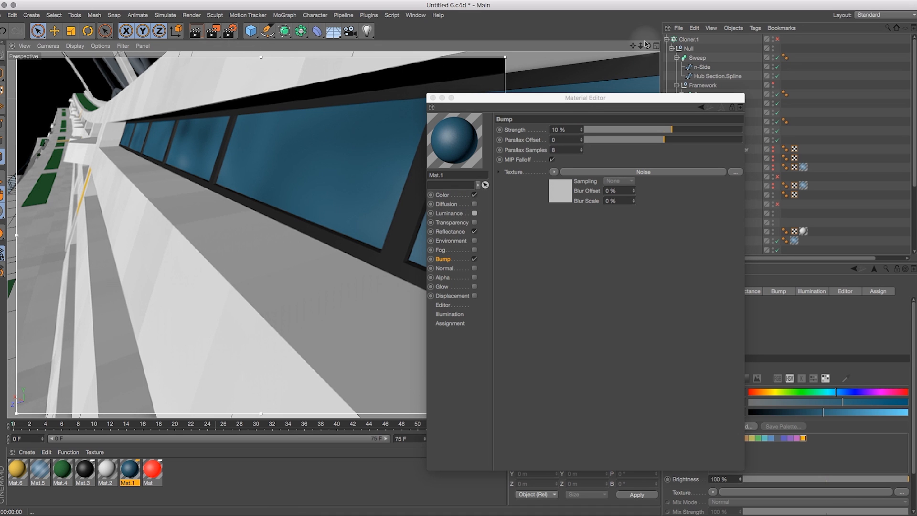
{"action": "left_click_drag", "start_coordinate": [653, 48], "coordinate": [655, 84]}
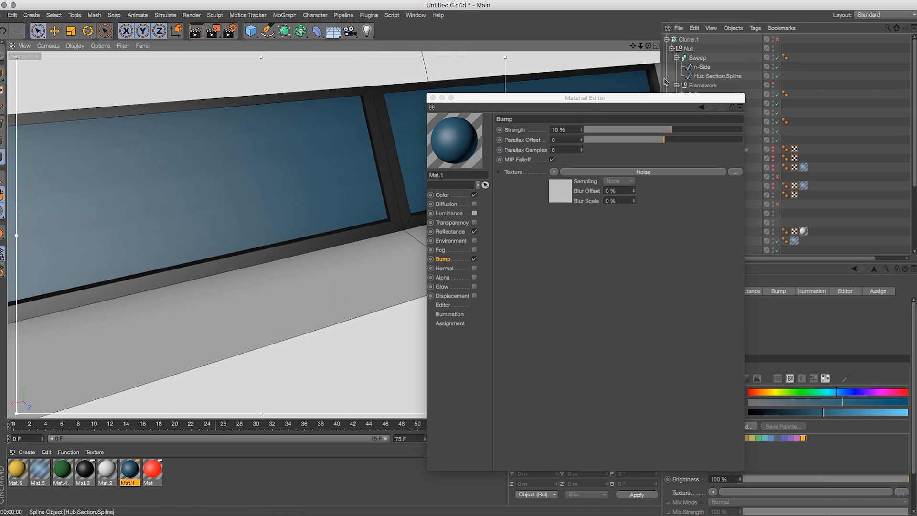
Try a bump strength of 5% on Mat.1 and render a close-up of the windows
{"action": "left_click_drag", "start_coordinate": [633, 46], "coordinate": [732, 33]}
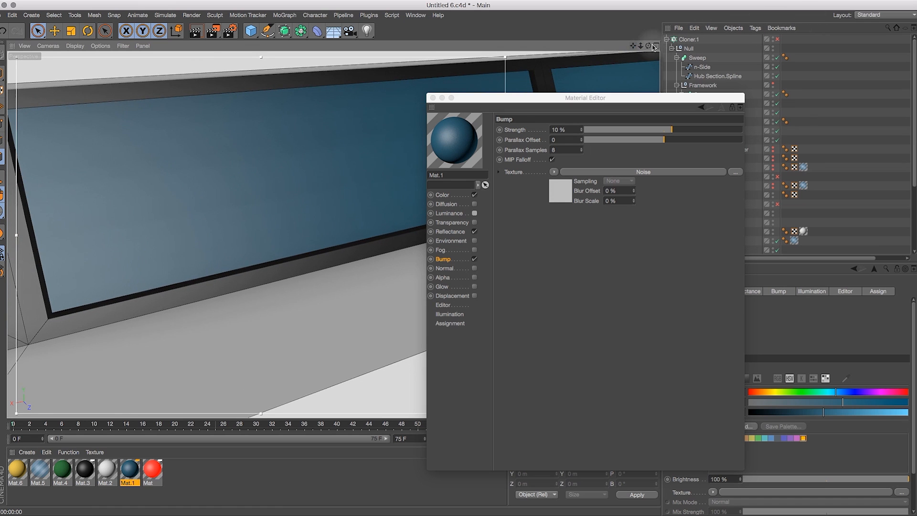
{"action": "left_click_drag", "start_coordinate": [653, 47], "coordinate": [617, 80]}
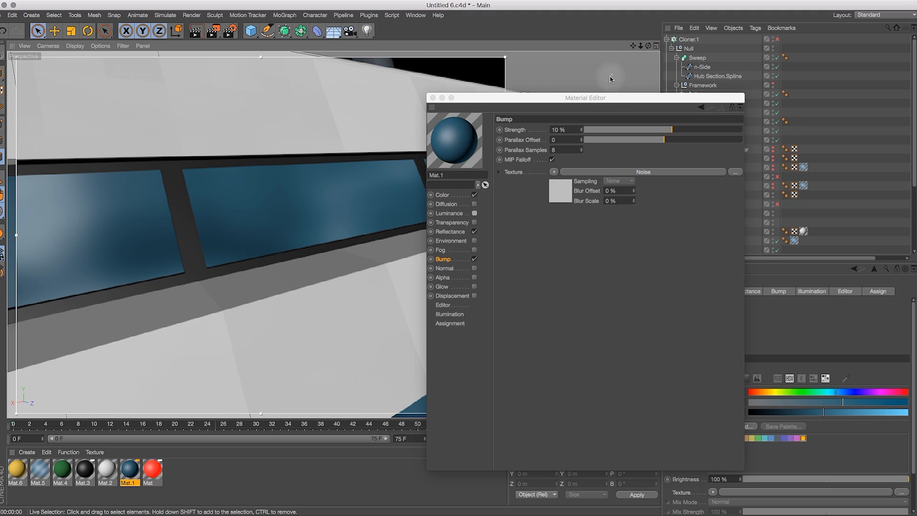
{"action": "left_click_drag", "start_coordinate": [568, 129], "coordinate": [517, 135]}
{"action": "type", "text": "5"}
{"action": "key", "text": "Return"}
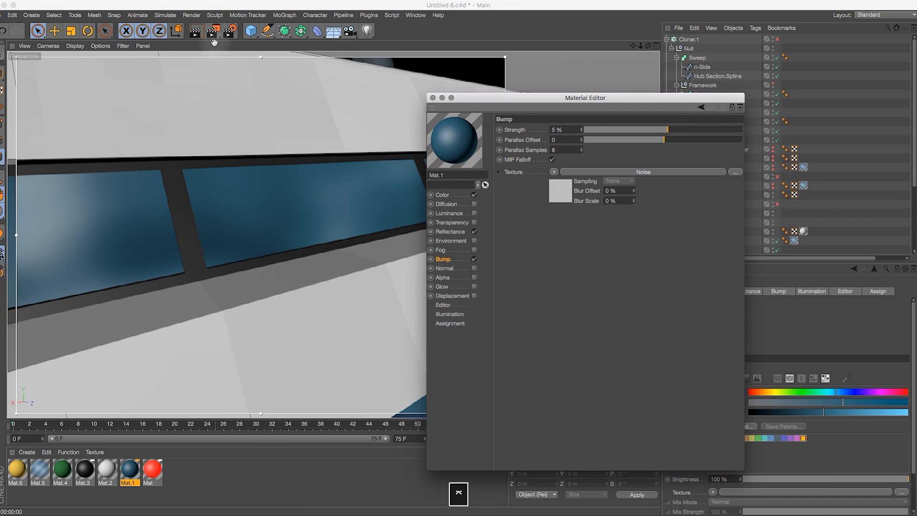
{"action": "left_click", "coordinate": [201, 31]}
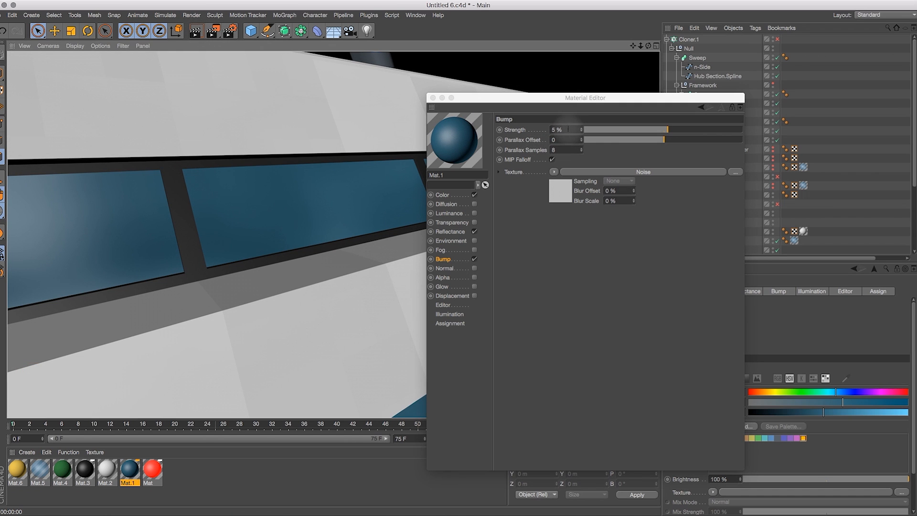
Set the bump strength of Mat.1 to 6% and render the window view
{"action": "left_click_drag", "start_coordinate": [567, 130], "coordinate": [537, 134]}
{"action": "key", "text": "Return"}
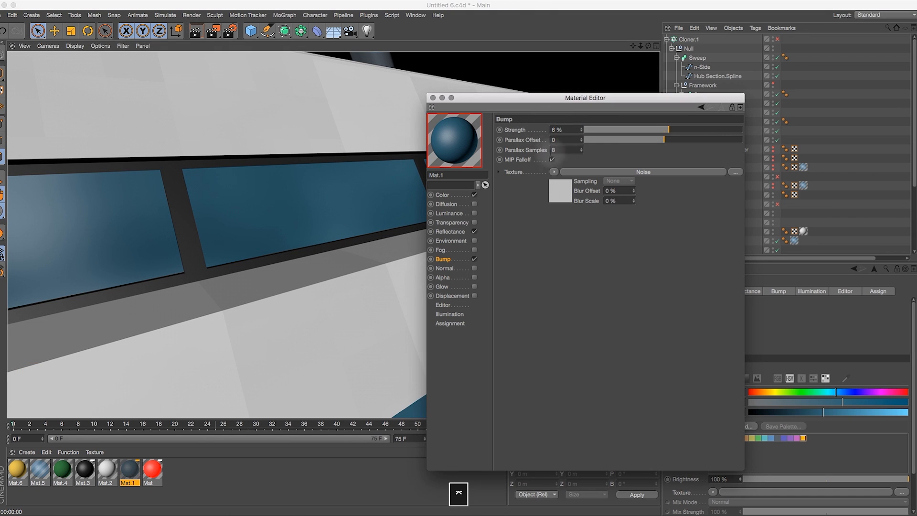
{"action": "left_click", "coordinate": [197, 32]}
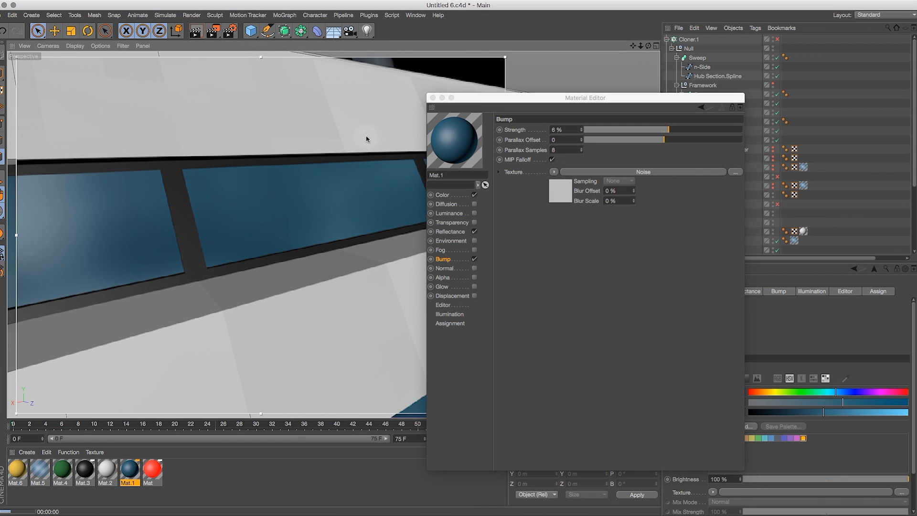
Turn the Luminance channel of Mat.1 back on and close the Material Editor
{"action": "left_click", "coordinate": [470, 213]}
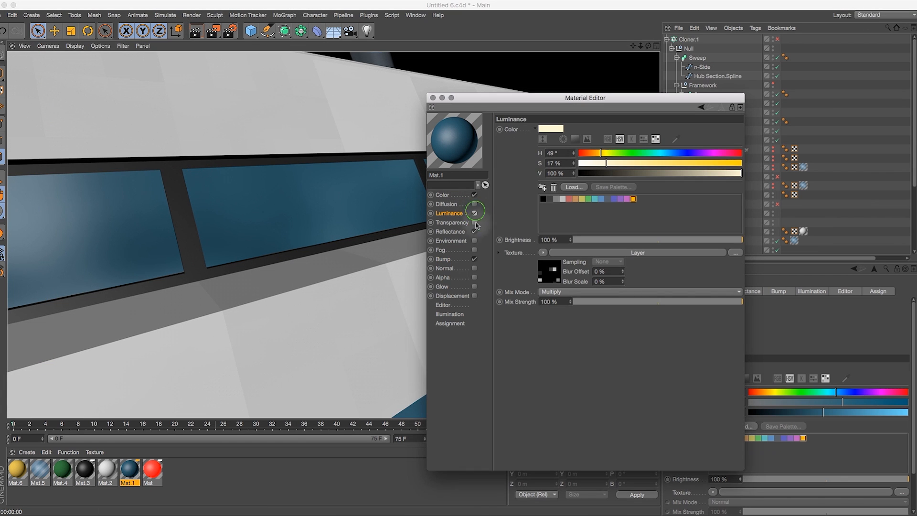
{"action": "left_click_drag", "start_coordinate": [640, 46], "coordinate": [591, 64]}
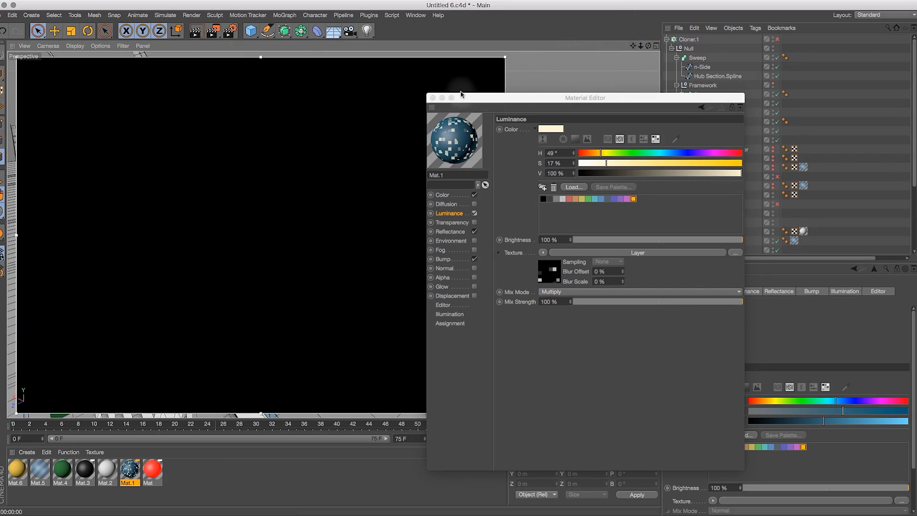
{"action": "left_click", "coordinate": [433, 98]}
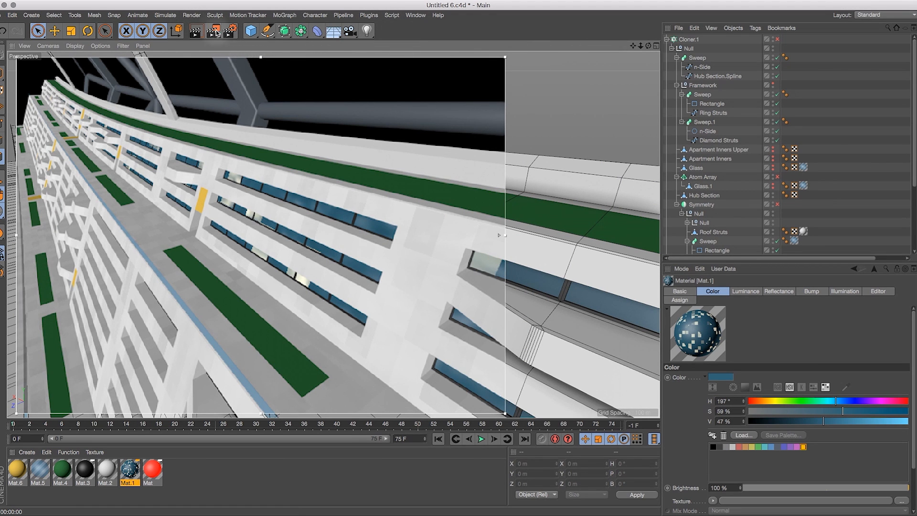
{"action": "left_click_drag", "start_coordinate": [632, 48], "coordinate": [688, 109]}
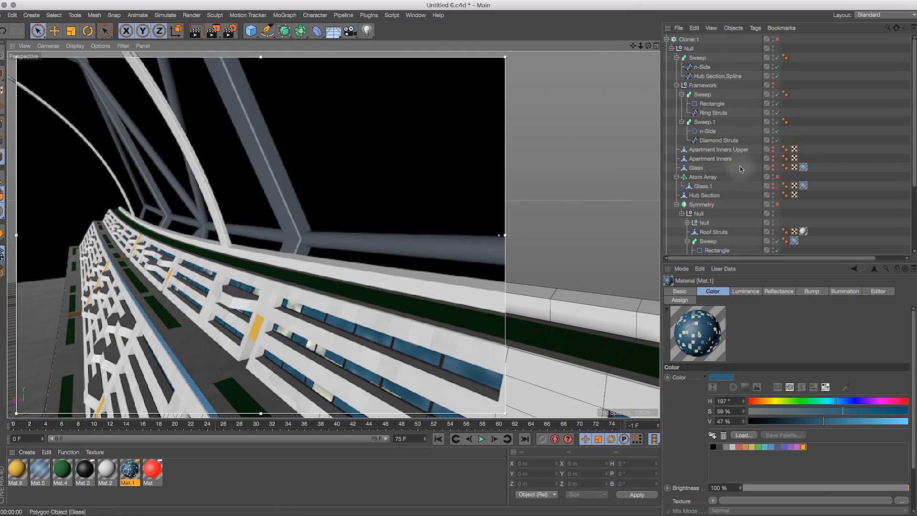
Make the Glass and Glass.1 objects visible again and enable the Atom Array
{"action": "left_click", "coordinate": [774, 169]}
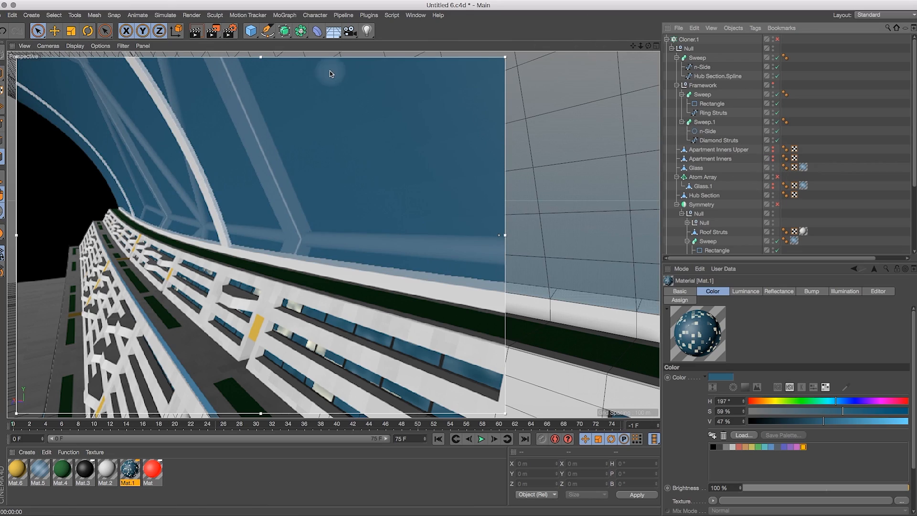
{"action": "left_click_drag", "start_coordinate": [648, 47], "coordinate": [679, 124]}
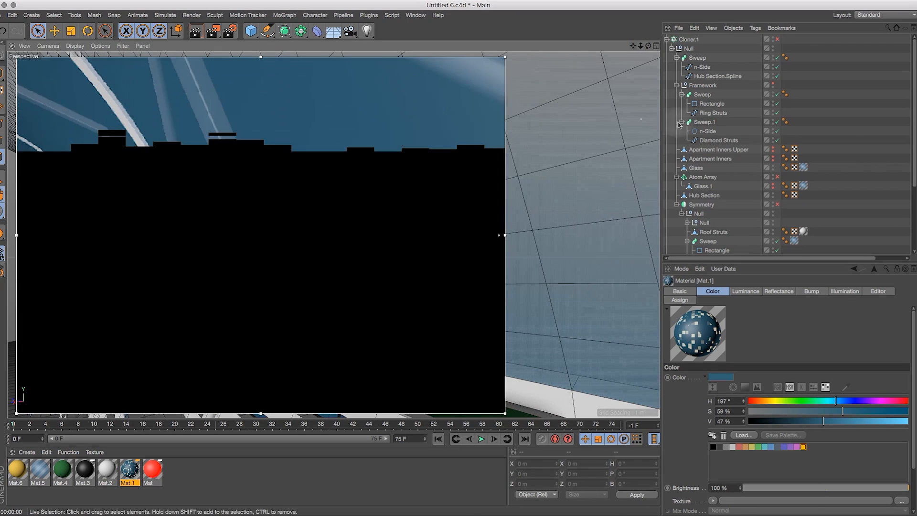
{"action": "left_click", "coordinate": [777, 177]}
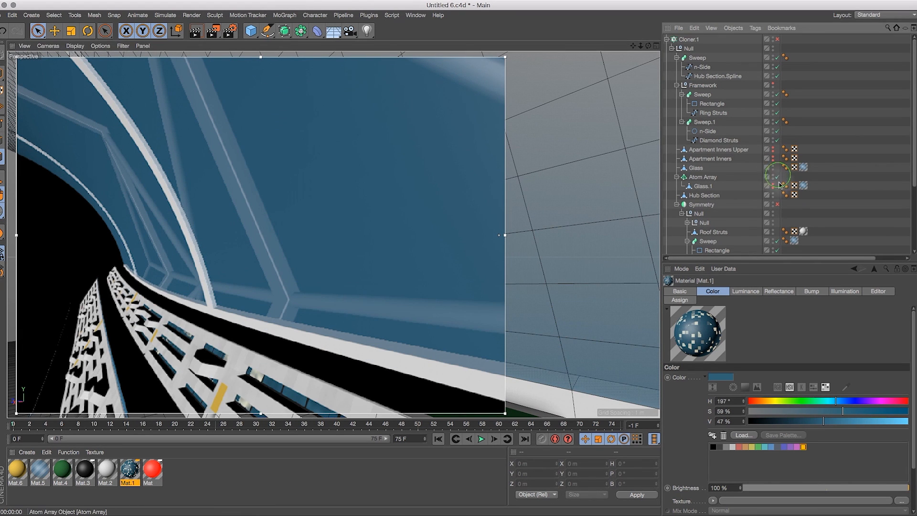
{"action": "left_click", "coordinate": [773, 188], "text": "alt"}
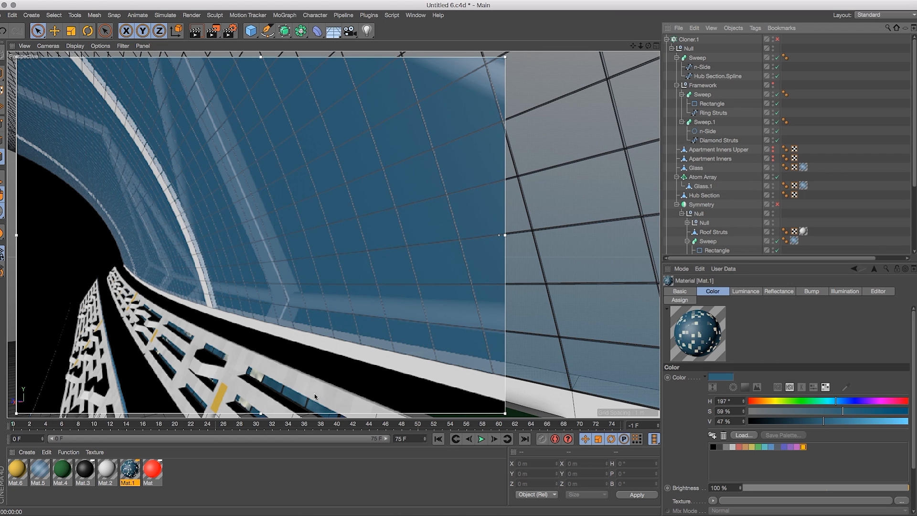
Replace the material on Glass.1 with Mat.2 and move its texture tag onto the Atom Array
{"action": "left_click_drag", "start_coordinate": [97, 464], "coordinate": [122, 473]}
{"action": "left_click_drag", "start_coordinate": [829, 206], "coordinate": [803, 186]}
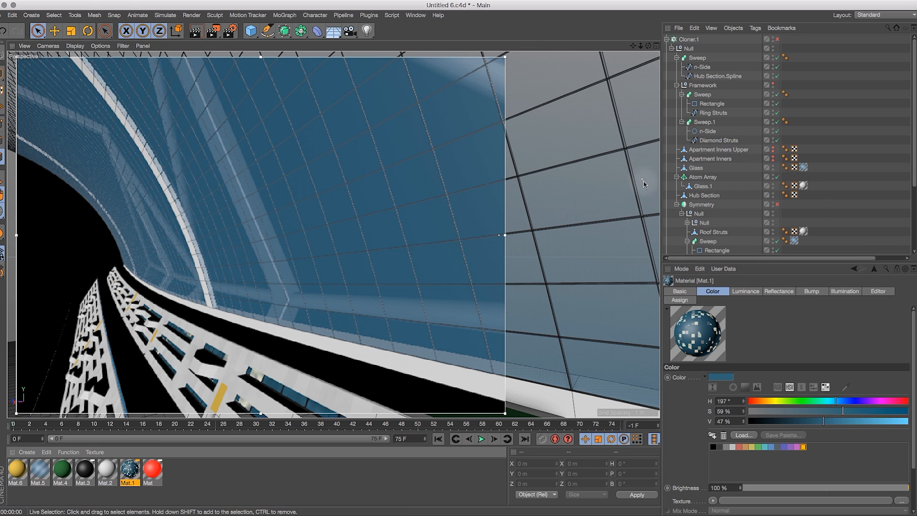
{"action": "left_click", "coordinate": [804, 185]}
{"action": "left_click_drag", "start_coordinate": [804, 184], "coordinate": [785, 176]}
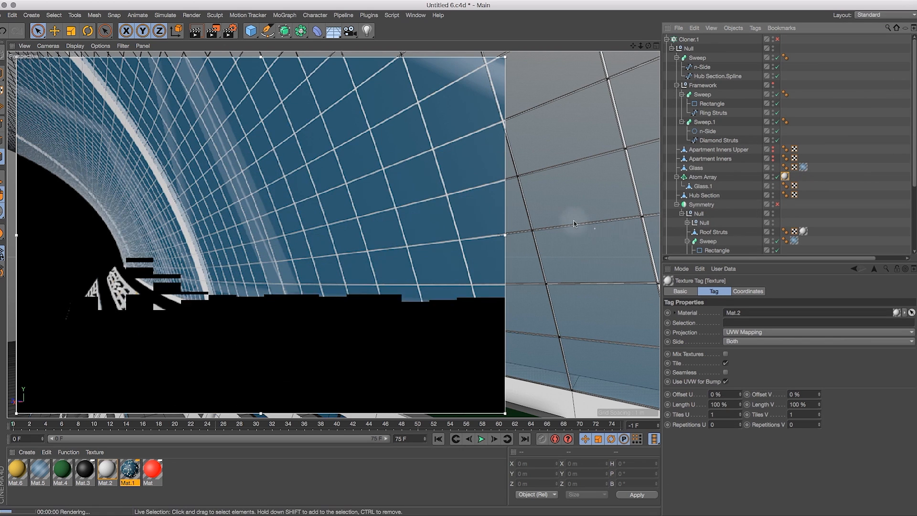
Try reducing the Atom Array's cylinder and sphere radii to 0.02 cm and 0.025 cm
{"action": "left_click_drag", "start_coordinate": [647, 45], "coordinate": [674, 45]}
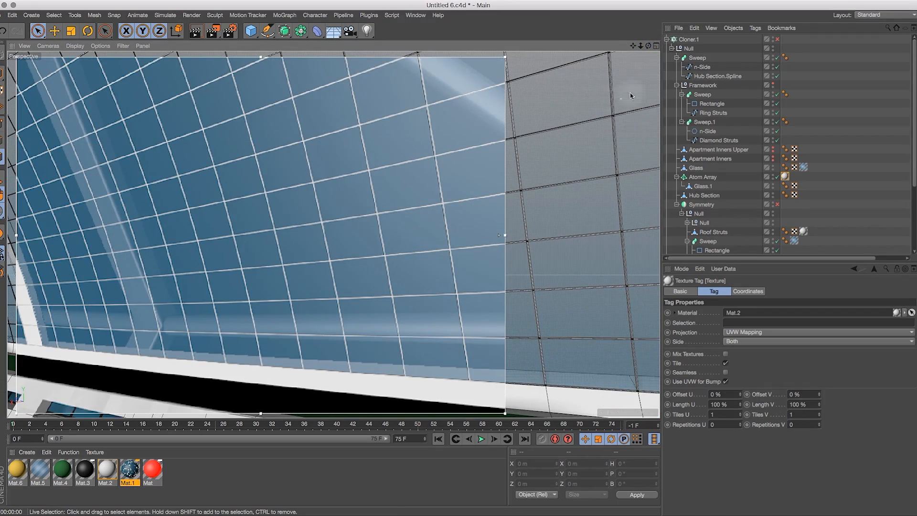
{"action": "scroll", "coordinate": [602, 81], "scroll_direction": "down", "scroll_amount": 5}
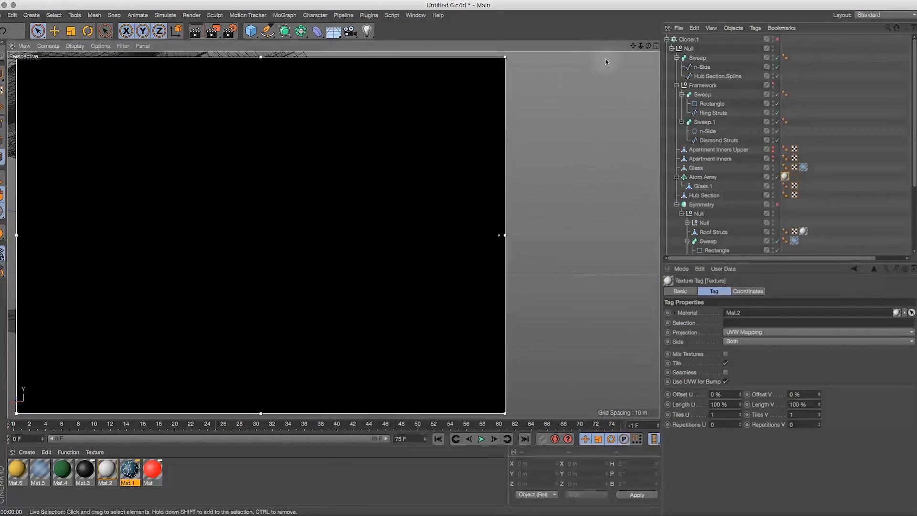
{"action": "left_click_drag", "start_coordinate": [634, 45], "coordinate": [611, 49]}
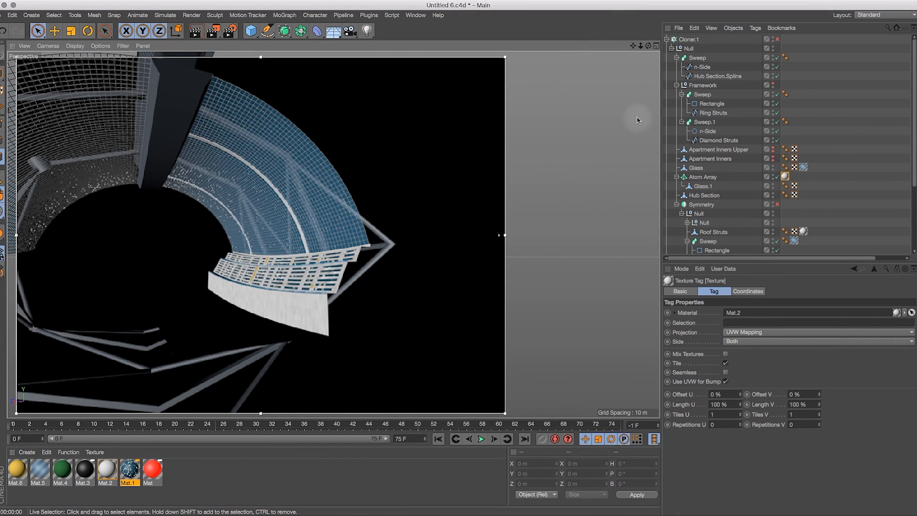
{"action": "left_click_drag", "start_coordinate": [640, 46], "coordinate": [757, 98]}
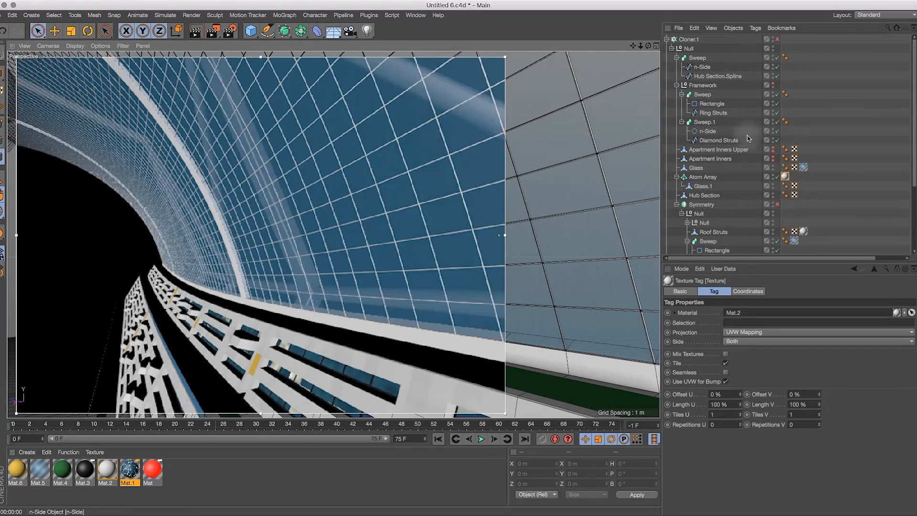
{"action": "left_click", "coordinate": [708, 177]}
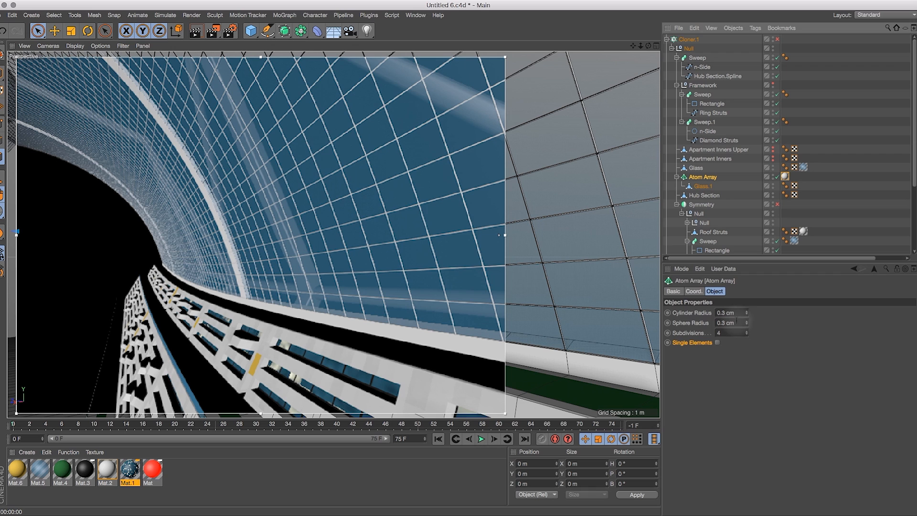
{"action": "left_click_drag", "start_coordinate": [739, 322], "coordinate": [674, 326]}
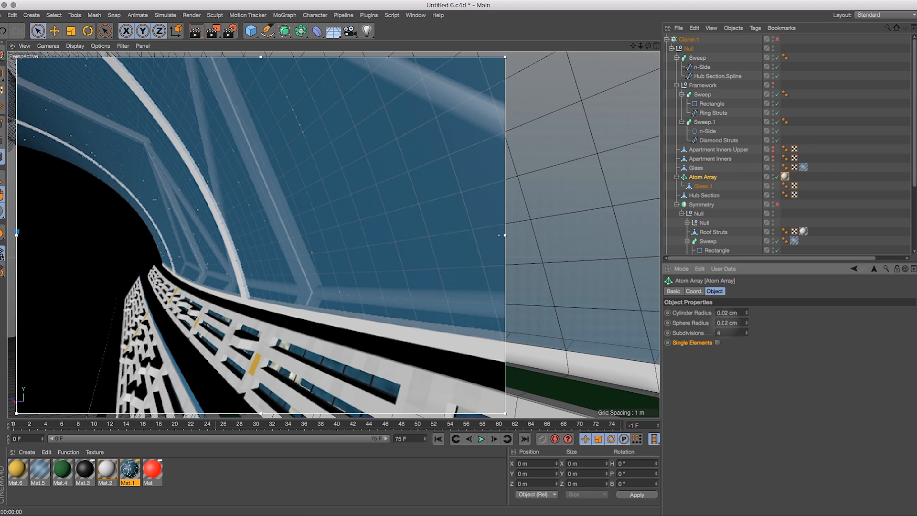
{"action": "type", "text": "5"}
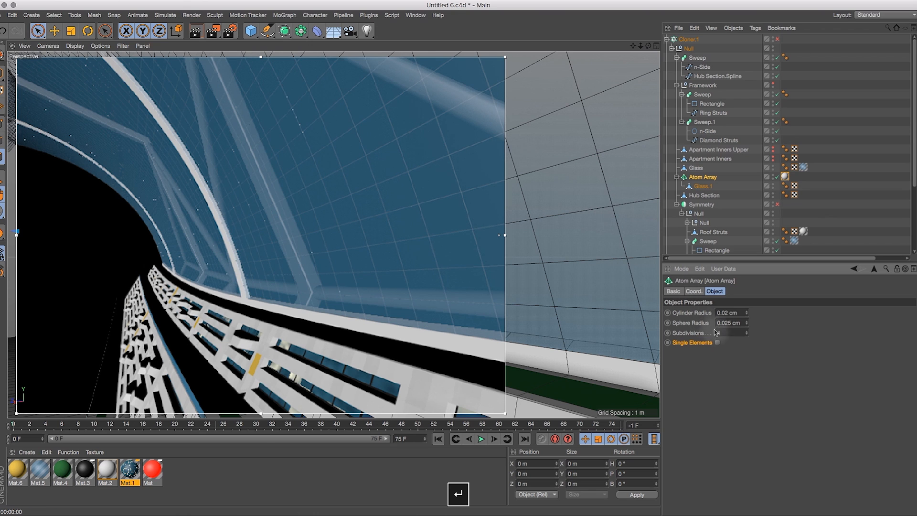
{"action": "key", "text": "Return"}
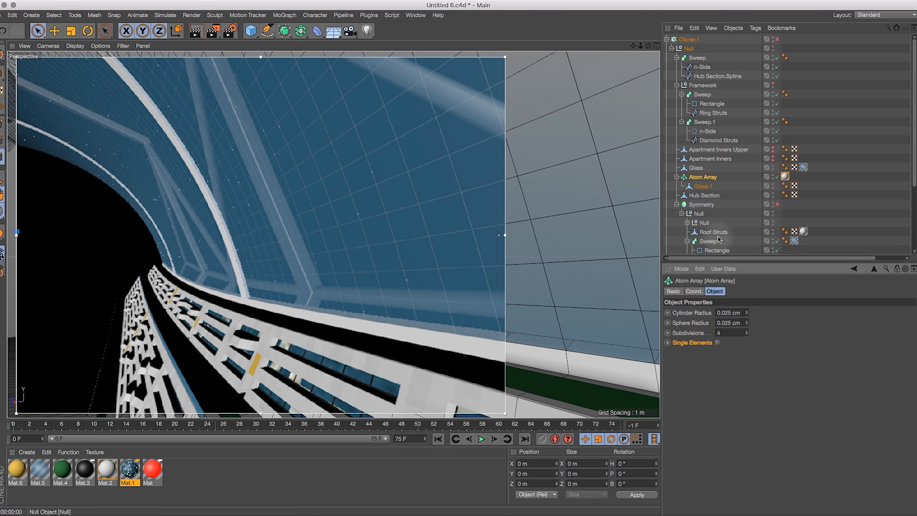
Set both the sphere radius and the cylinder radius of the Atom Array to 0.04 cm
{"action": "left_click", "coordinate": [731, 323]}
{"action": "type", "text": "0"}
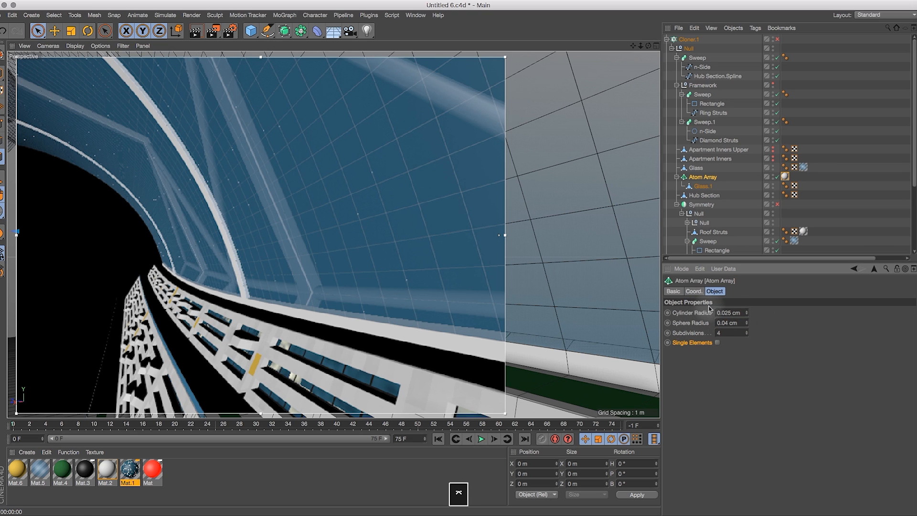
{"action": "left_click", "coordinate": [731, 313]}
{"action": "type", "text": "0."}
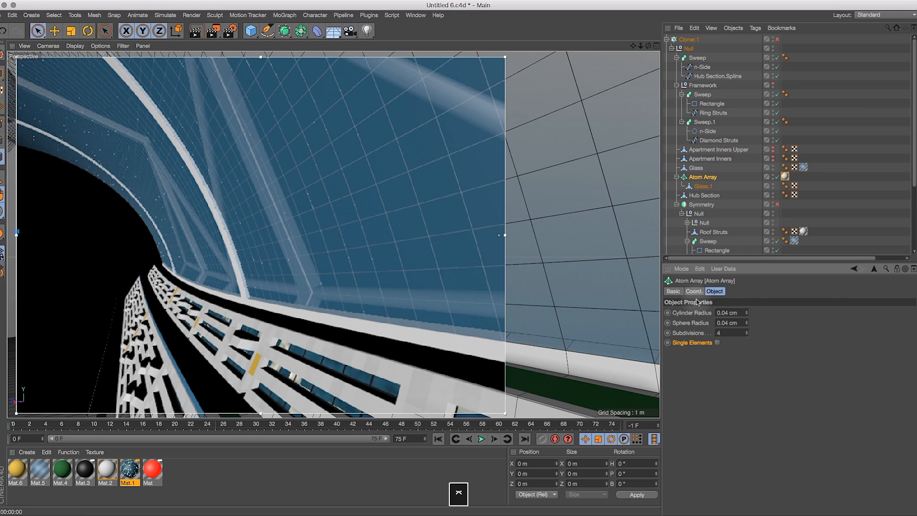
Examine the rendered glass roof and its thin grid lines from several distances and angles
{"action": "left_click_drag", "start_coordinate": [634, 46], "coordinate": [620, 127]}
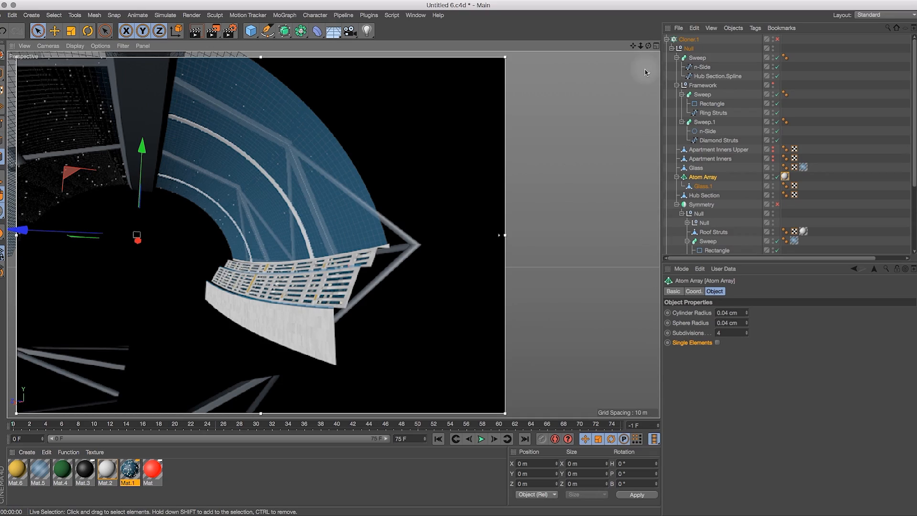
{"action": "left_click_drag", "start_coordinate": [637, 48], "coordinate": [719, 42]}
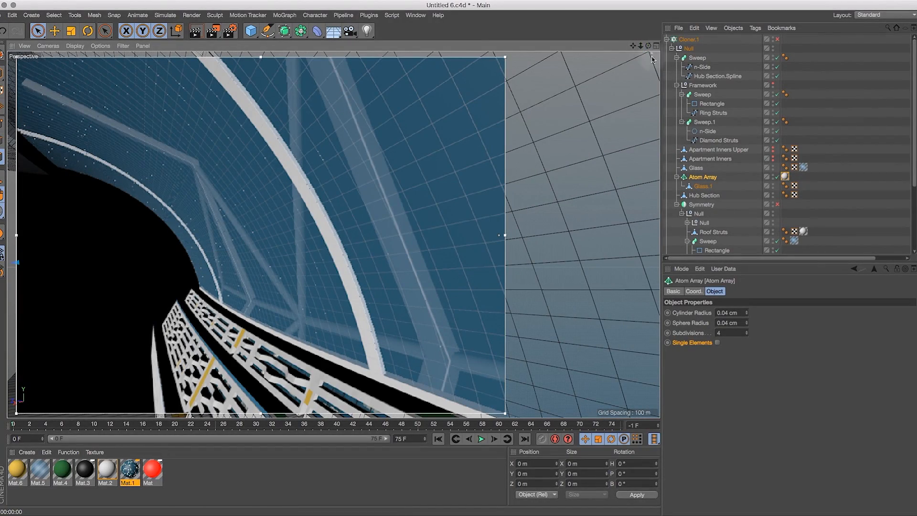
{"action": "left_click_drag", "start_coordinate": [634, 46], "coordinate": [697, 48]}
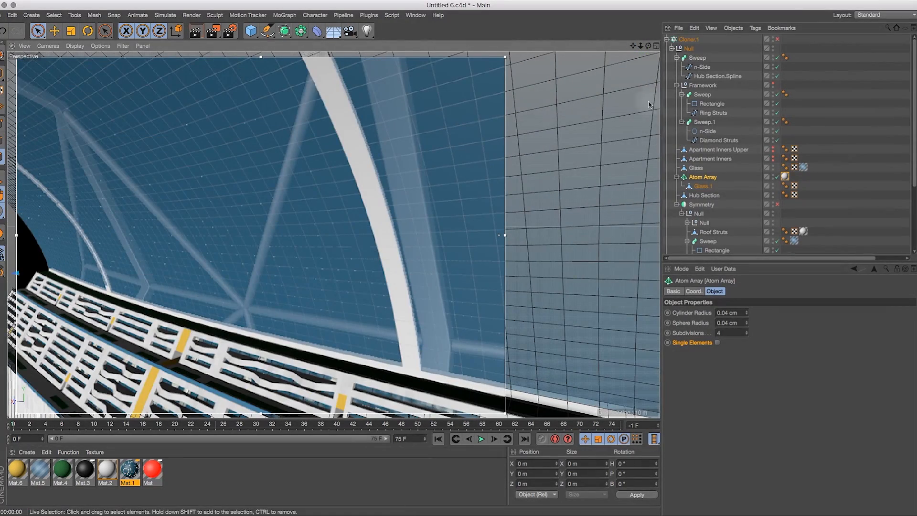
{"action": "left_click_drag", "start_coordinate": [634, 46], "coordinate": [293, 73]}
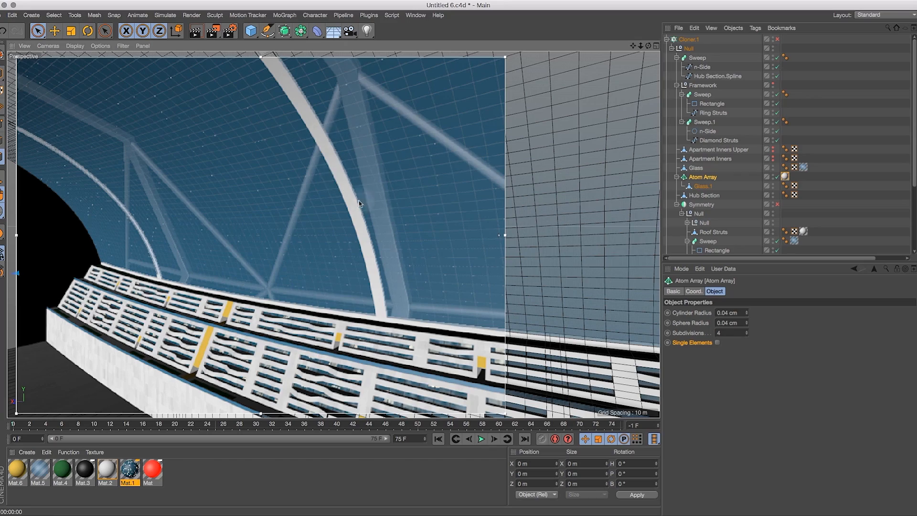
{"action": "left_click_drag", "start_coordinate": [641, 46], "coordinate": [692, 35]}
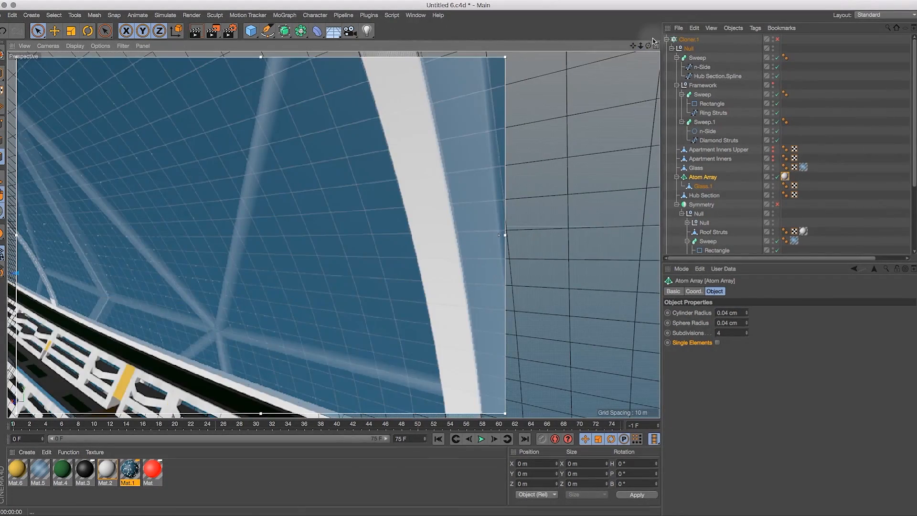
{"action": "left_click_drag", "start_coordinate": [634, 45], "coordinate": [588, 147]}
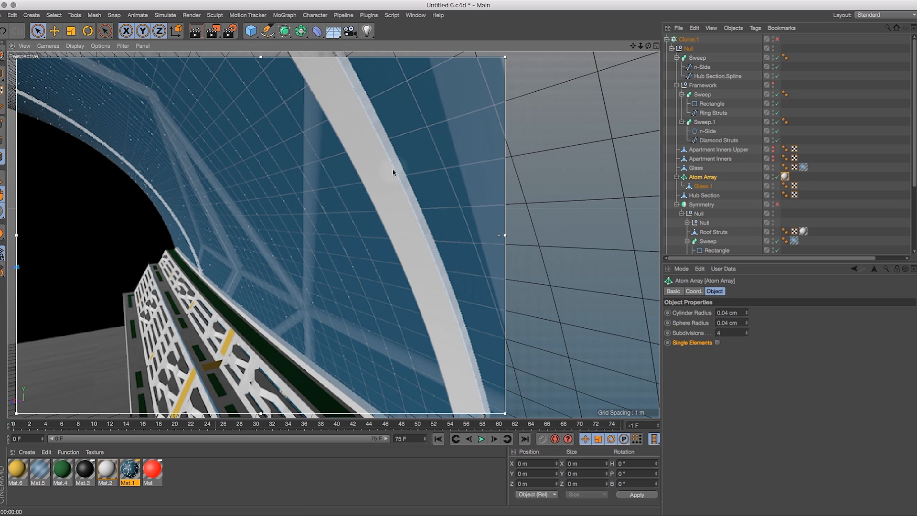
Turn off the Interactive Render Region and select the Glass object
{"action": "left_click", "coordinate": [192, 16]}
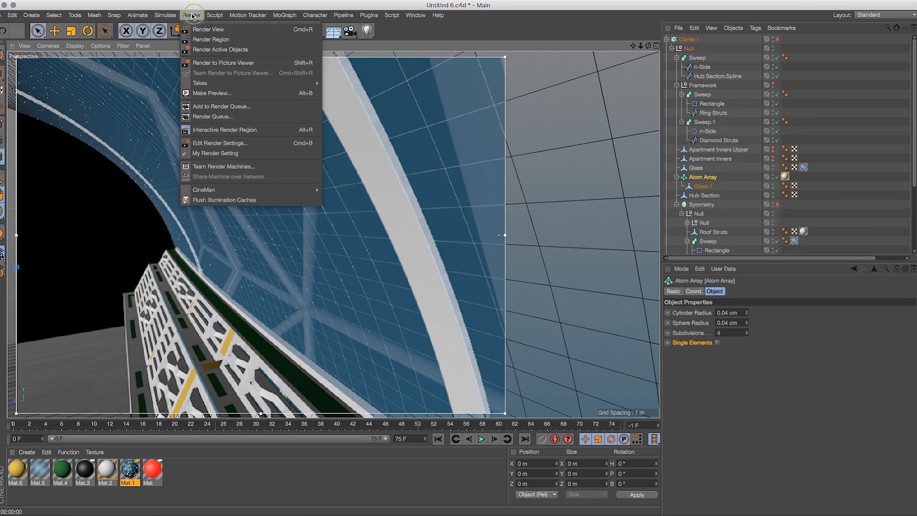
{"action": "left_click", "coordinate": [241, 129]}
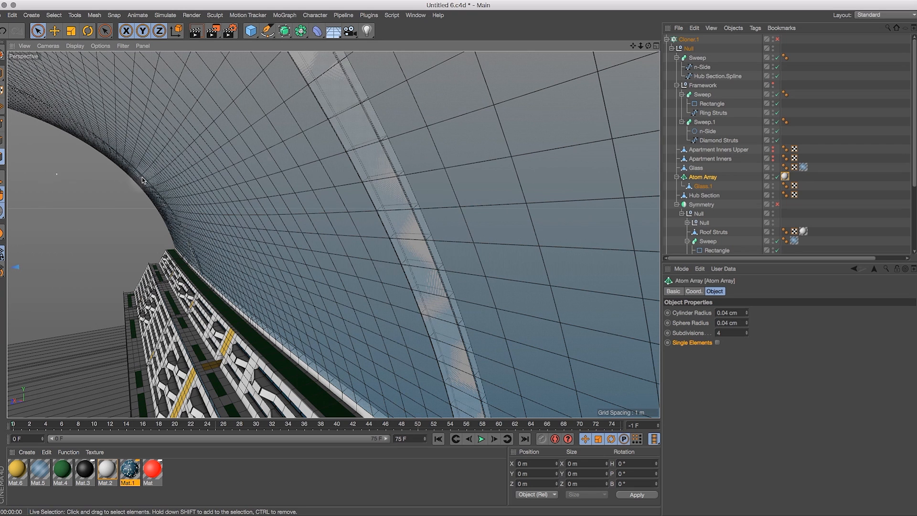
{"action": "left_click", "coordinate": [696, 168]}
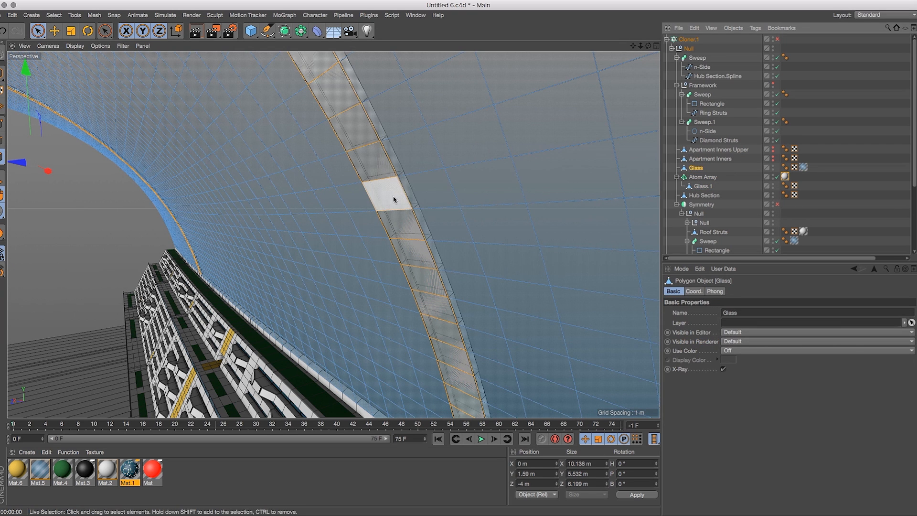
Delete the selected polygon strips from the Glass object and render the view to check the roof
{"action": "left_click_drag", "start_coordinate": [633, 46], "coordinate": [629, 57]}
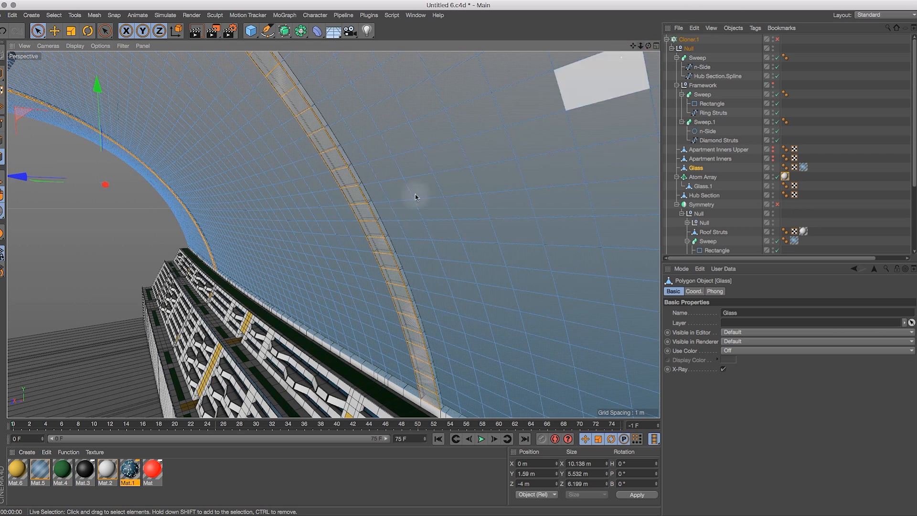
{"action": "key", "text": "BackSpace"}
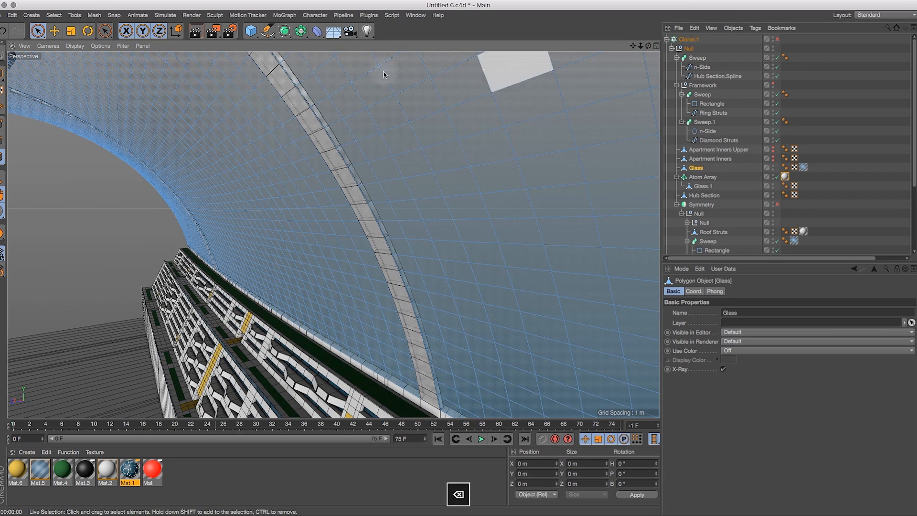
{"action": "left_click", "coordinate": [195, 31]}
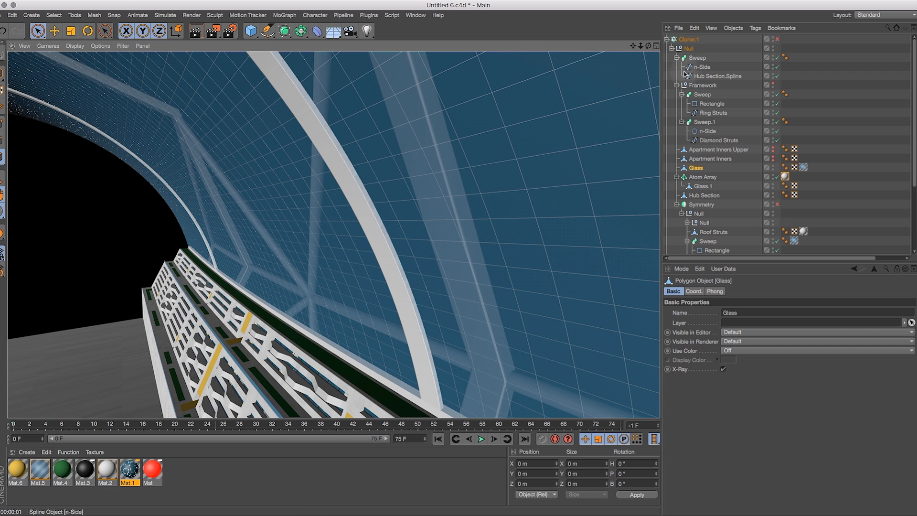
{"action": "mouse_move", "coordinate": [626, 38]}
{"action": "left_mouse_down"}
{"action": "mouse_move", "coordinate": [639, 43]}
{"action": "mouse_move", "coordinate": [623, 59]}
{"action": "mouse_move", "coordinate": [647, 45]}
{"action": "mouse_move", "coordinate": [605, 68]}
{"action": "mouse_move", "coordinate": [642, 59]}
{"action": "mouse_move", "coordinate": [635, 41]}
{"action": "mouse_move", "coordinate": [643, 42]}
{"action": "mouse_move", "coordinate": [613, 60]}
{"action": "mouse_move", "coordinate": [642, 36]}
{"action": "mouse_move", "coordinate": [645, 51]}
{"action": "mouse_move", "coordinate": [612, 31]}
{"action": "mouse_move", "coordinate": [610, 41]}
{"action": "mouse_move", "coordinate": [642, 37]}
{"action": "mouse_move", "coordinate": [644, 50]}
{"action": "left_mouse_up"}
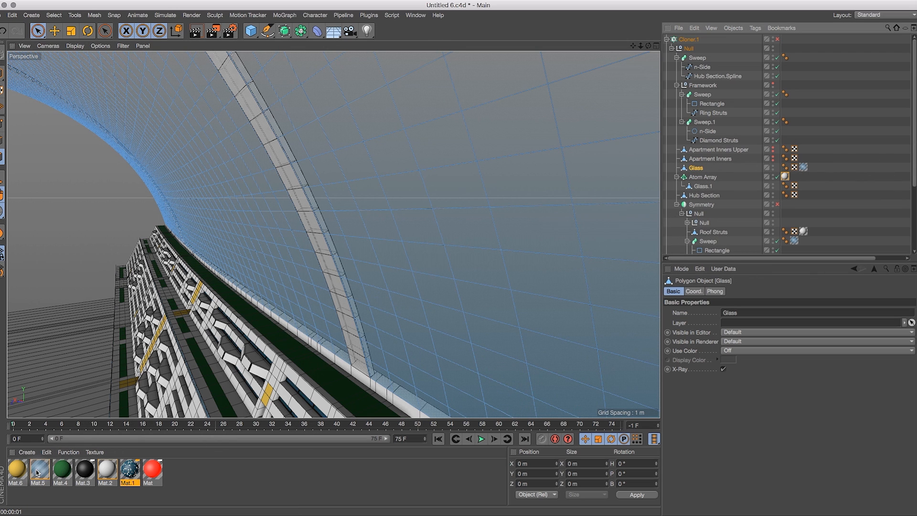
Create a new material and open it for editing alongside the viewport
{"action": "left_click", "coordinate": [27, 452]}
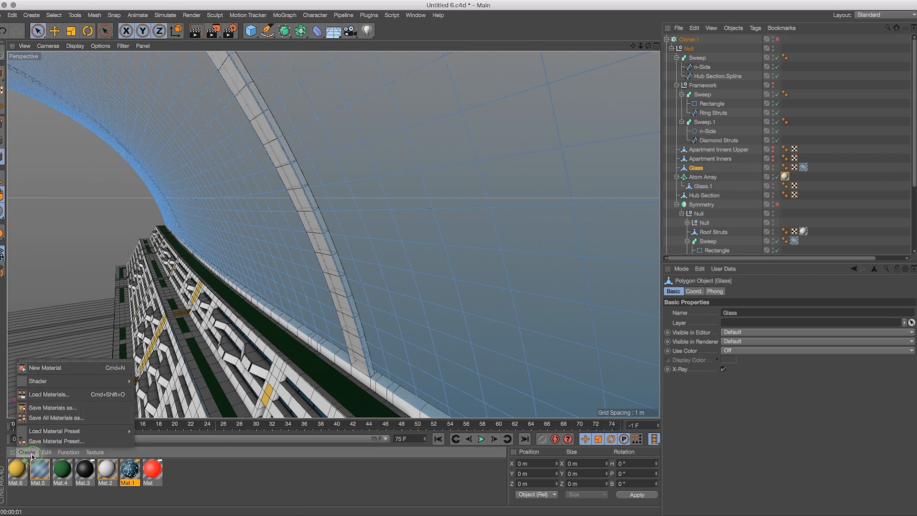
{"action": "left_click", "coordinate": [38, 373]}
{"action": "double_click", "coordinate": [16, 471]}
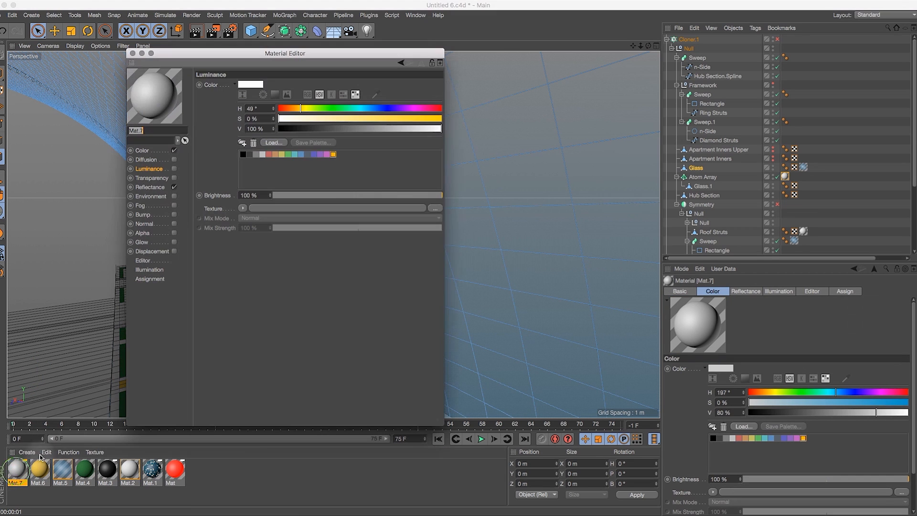
{"action": "left_click_drag", "start_coordinate": [269, 62], "coordinate": [449, 71]}
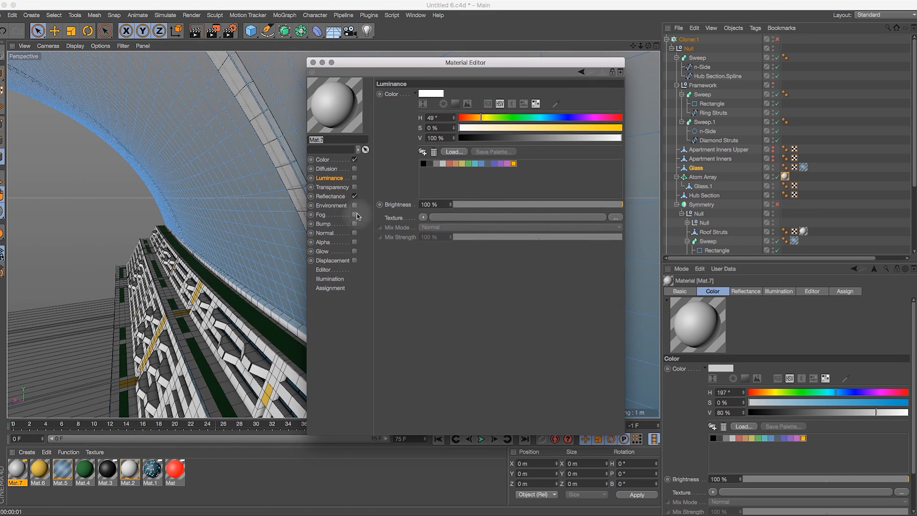
Enable the new material's Transparency at 90% brightness, turn off its Color channel and check its Reflectance settings
{"action": "left_click", "coordinate": [334, 187]}
{"action": "left_click", "coordinate": [355, 187]}
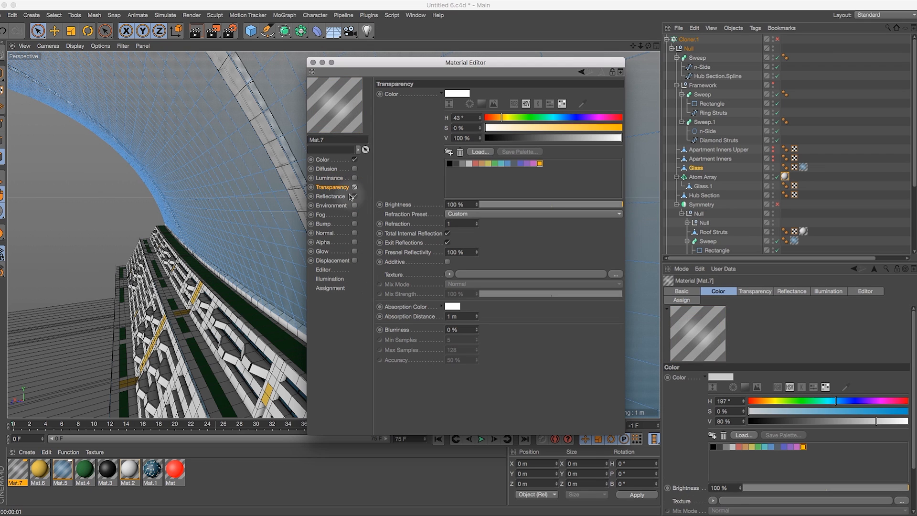
{"action": "left_click", "coordinate": [461, 204]}
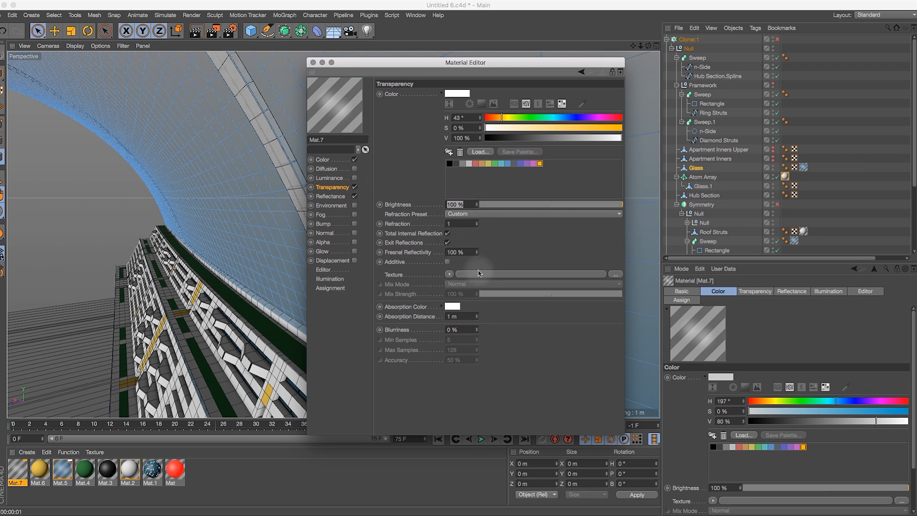
{"action": "type", "text": "90"}
{"action": "key", "text": "Return"}
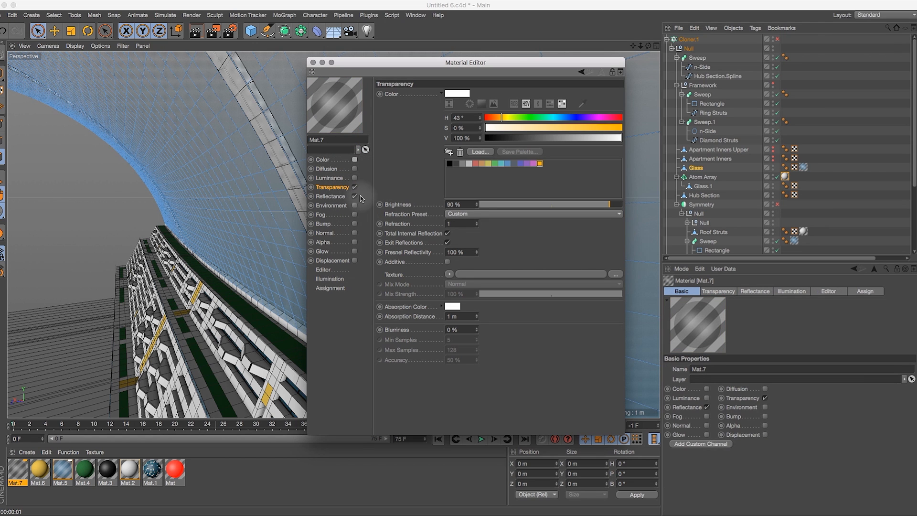
{"action": "left_click", "coordinate": [330, 196]}
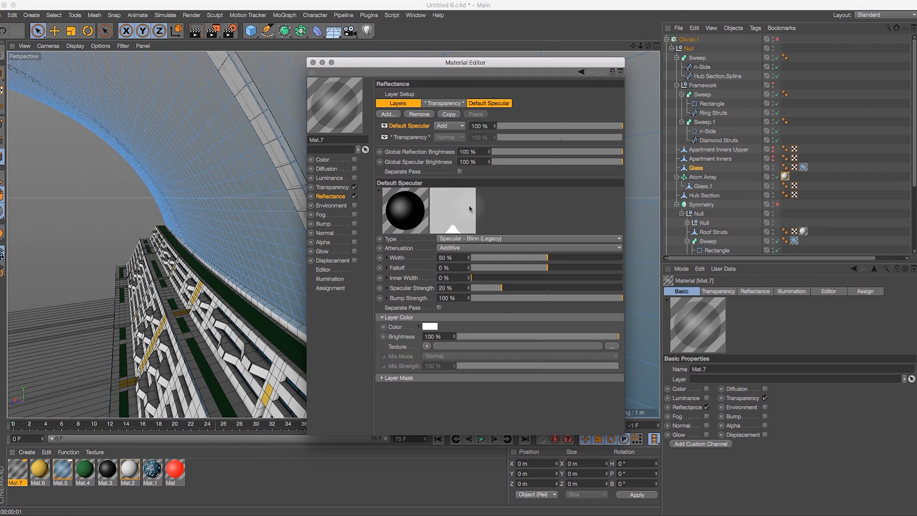
Load a Tiles shader as the material's transparency texture and set its pattern to Hexagons
{"action": "left_click", "coordinate": [336, 189]}
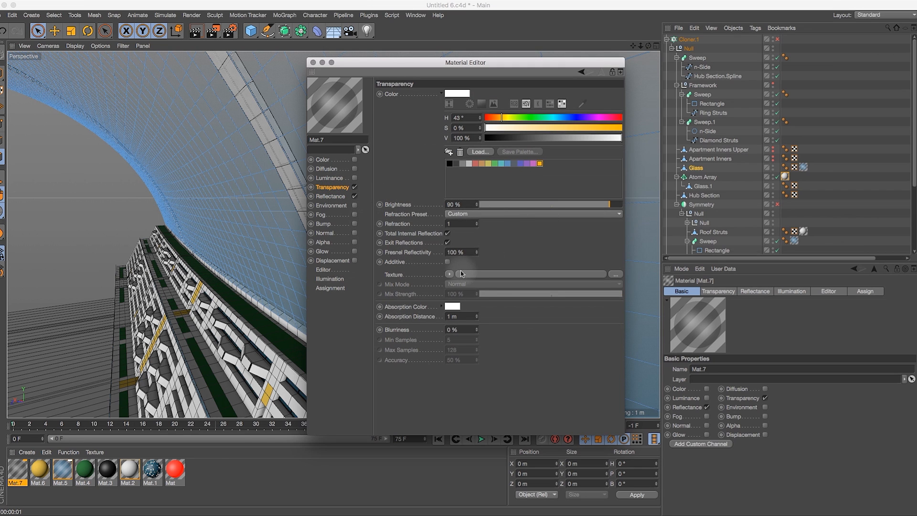
{"action": "left_click", "coordinate": [450, 275]}
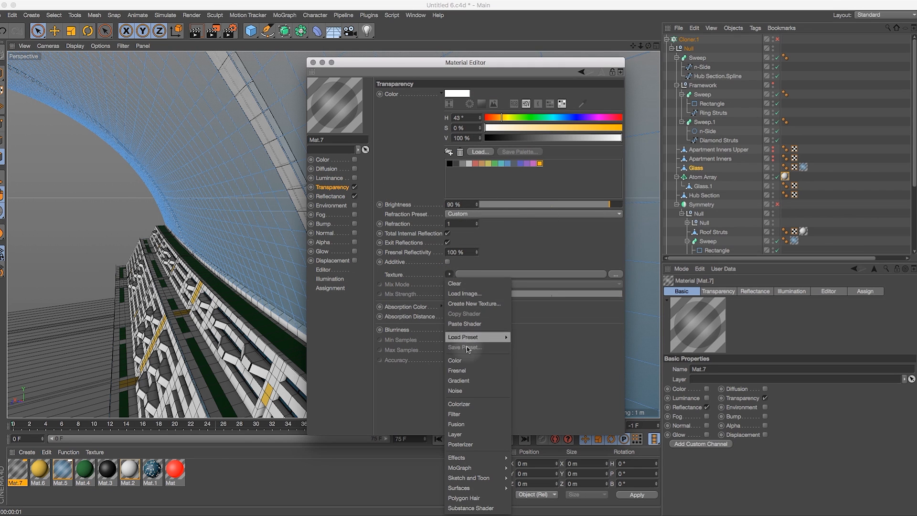
{"action": "mouse_move", "coordinate": [486, 460]}
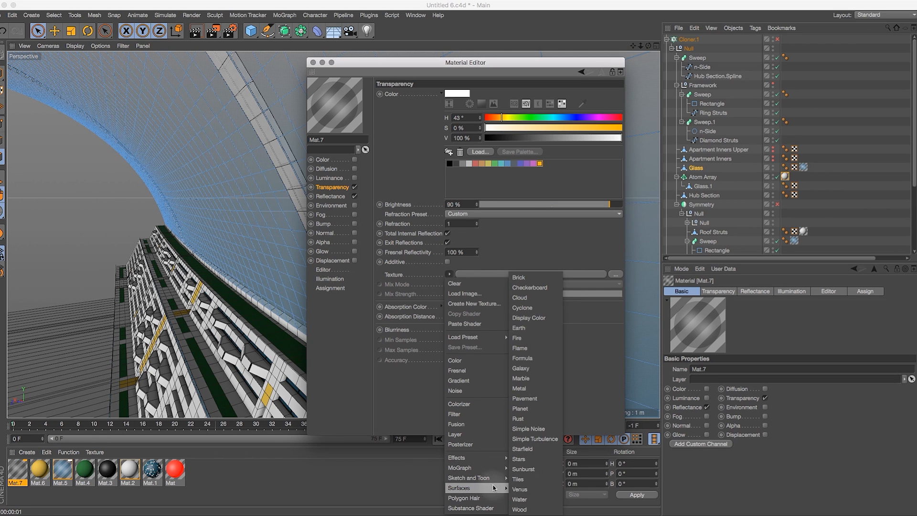
{"action": "left_click", "coordinate": [521, 480]}
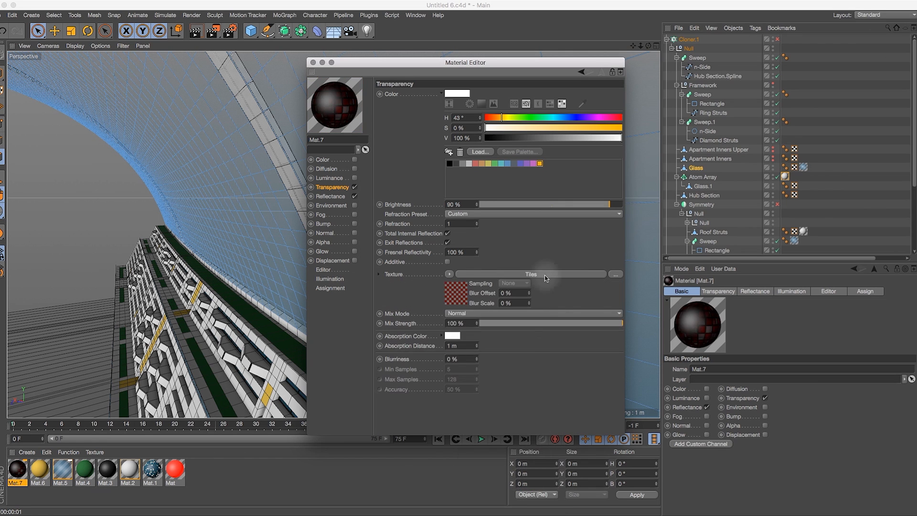
{"action": "left_click", "coordinate": [521, 275]}
{"action": "left_click", "coordinate": [458, 195]}
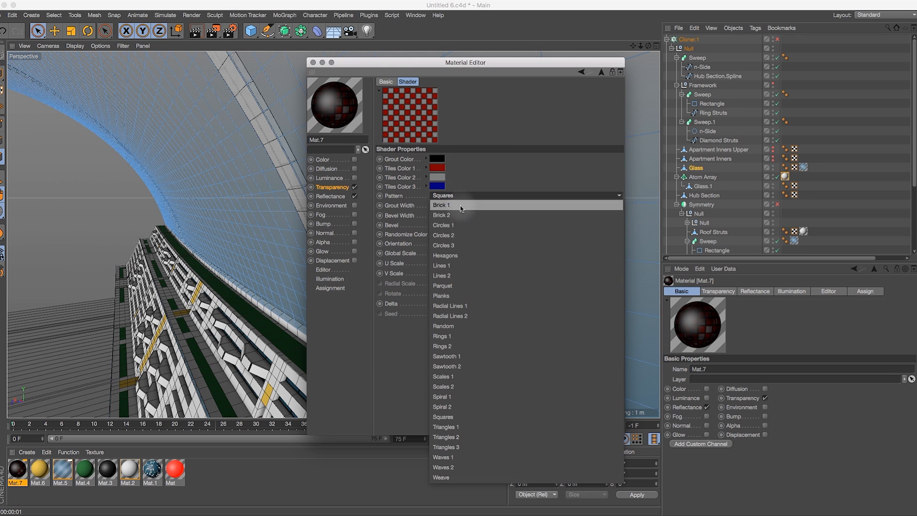
{"action": "left_click", "coordinate": [467, 268]}
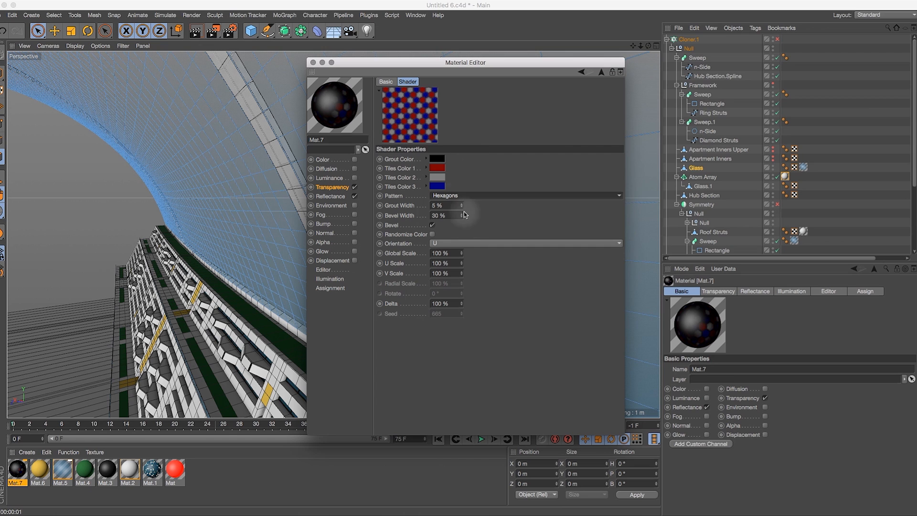
Turn the shader's Tiles Color 3 into a neutral grey with 0% saturation and 50% value
{"action": "left_click", "coordinate": [438, 186]}
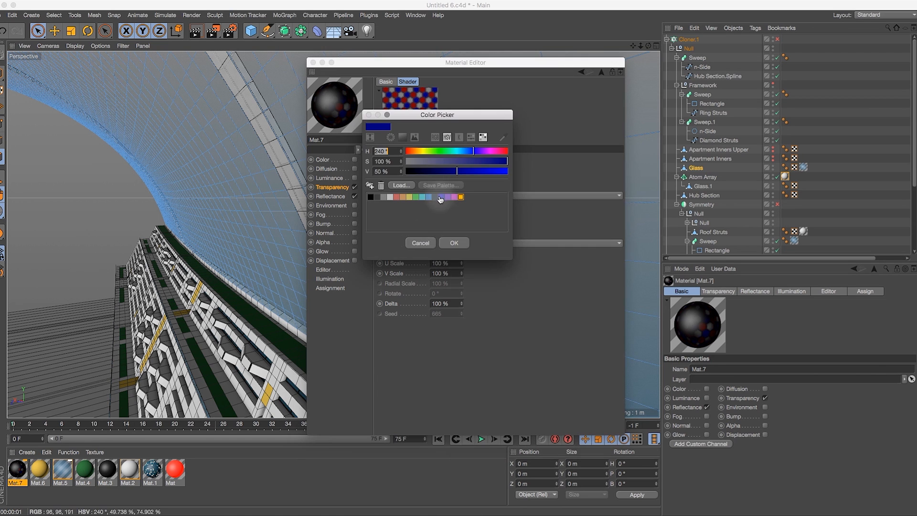
{"action": "left_click_drag", "start_coordinate": [418, 164], "coordinate": [396, 168]}
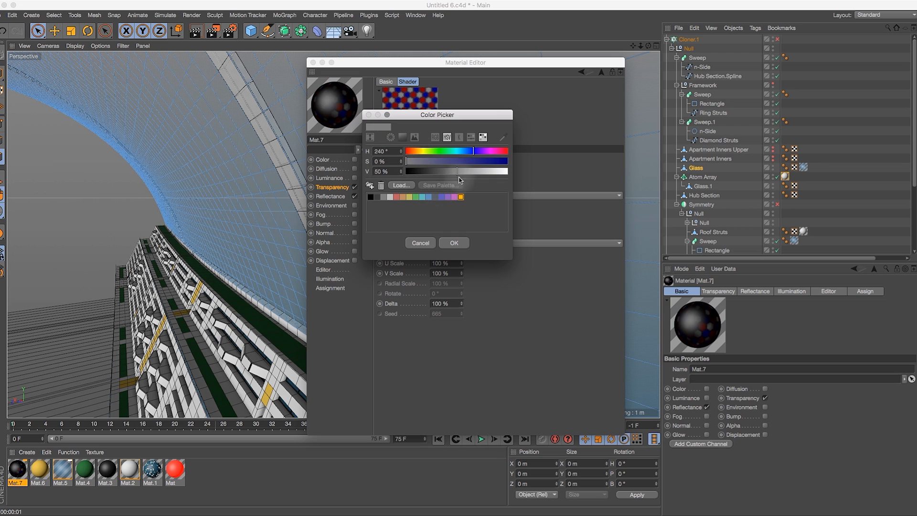
{"action": "left_click", "coordinate": [454, 243]}
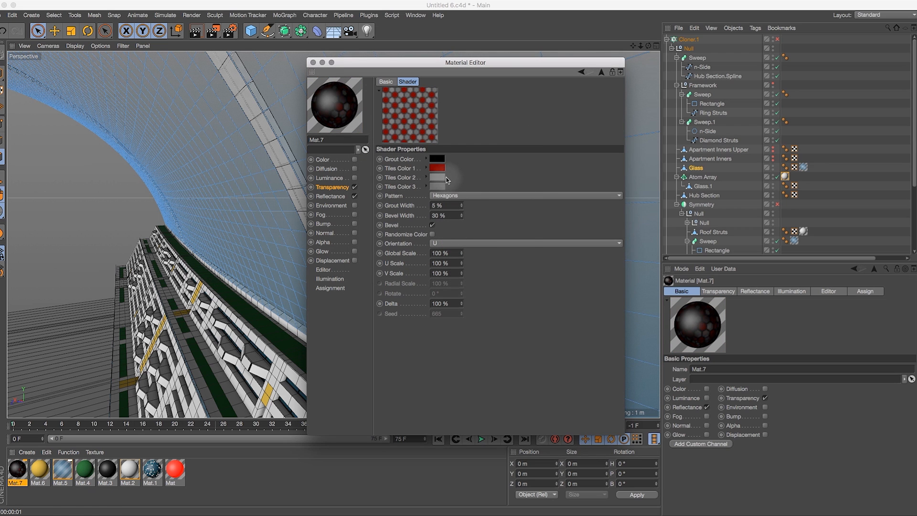
Desaturate Tiles Color 1 to white and darken it slightly to an off-white
{"action": "left_click", "coordinate": [442, 169]}
{"action": "left_click_drag", "start_coordinate": [423, 144], "coordinate": [410, 144]}
{"action": "left_click_drag", "start_coordinate": [467, 154], "coordinate": [511, 154]}
{"action": "left_click", "coordinate": [457, 225]}
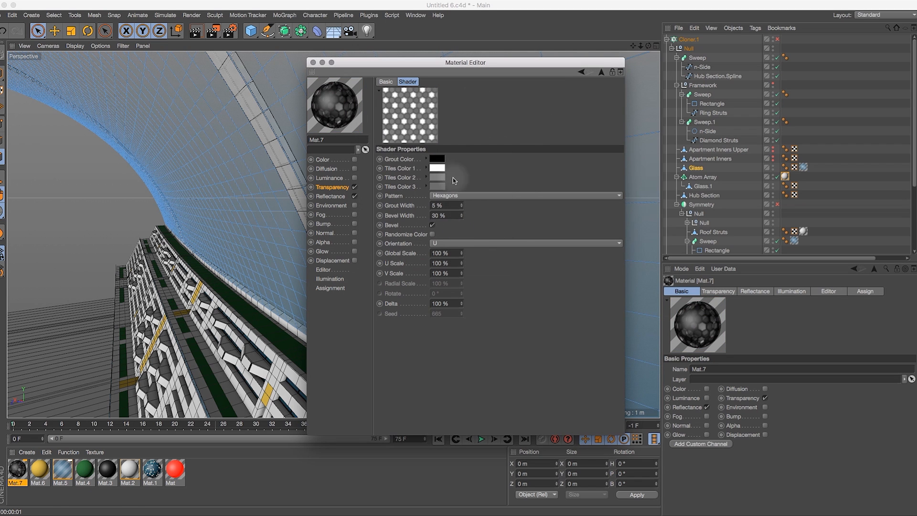
{"action": "left_click", "coordinate": [443, 170]}
{"action": "left_click_drag", "start_coordinate": [510, 154], "coordinate": [502, 154]}
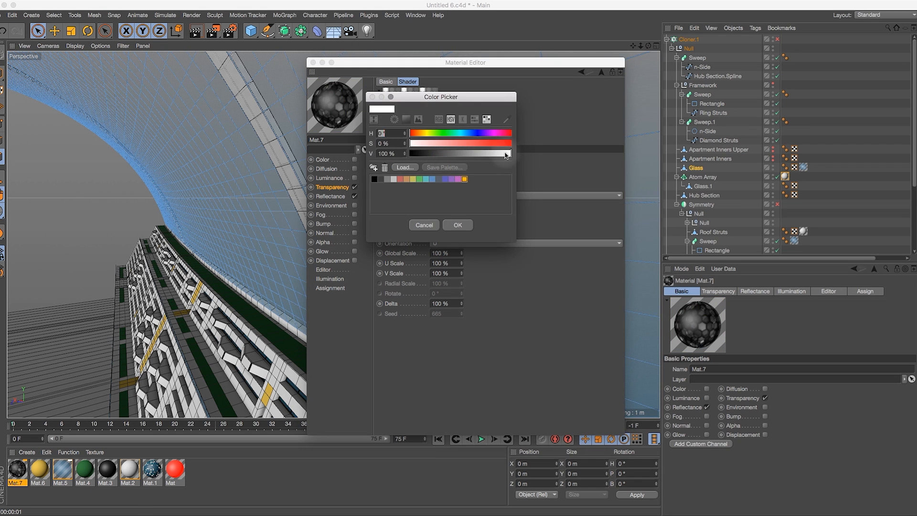
{"action": "left_click", "coordinate": [461, 222]}
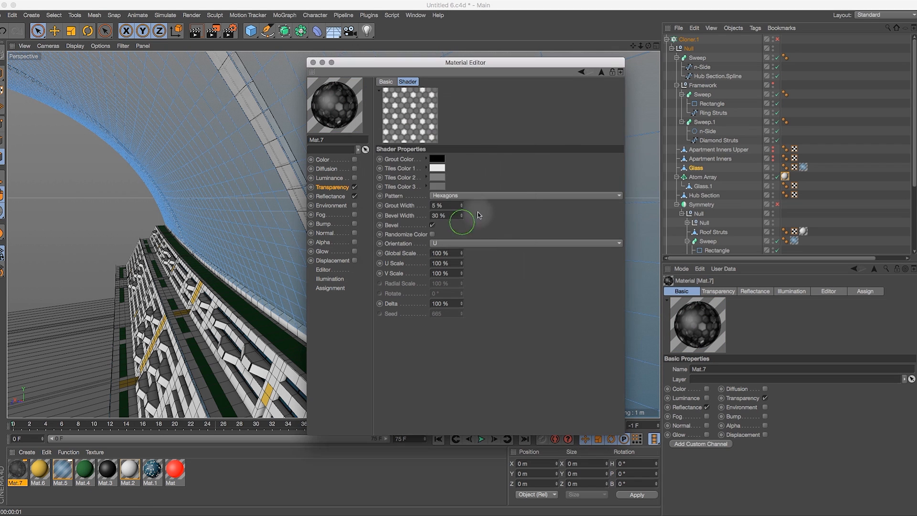
Lighten Tiles Color 2 to a neutral grey of about 65% value
{"action": "left_click", "coordinate": [441, 179]}
{"action": "left_click", "coordinate": [457, 237]}
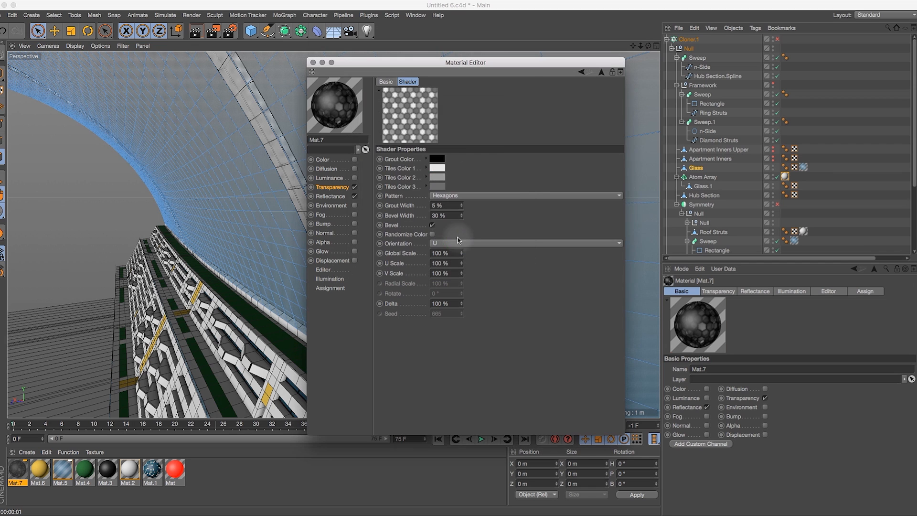
{"action": "left_click", "coordinate": [442, 176]}
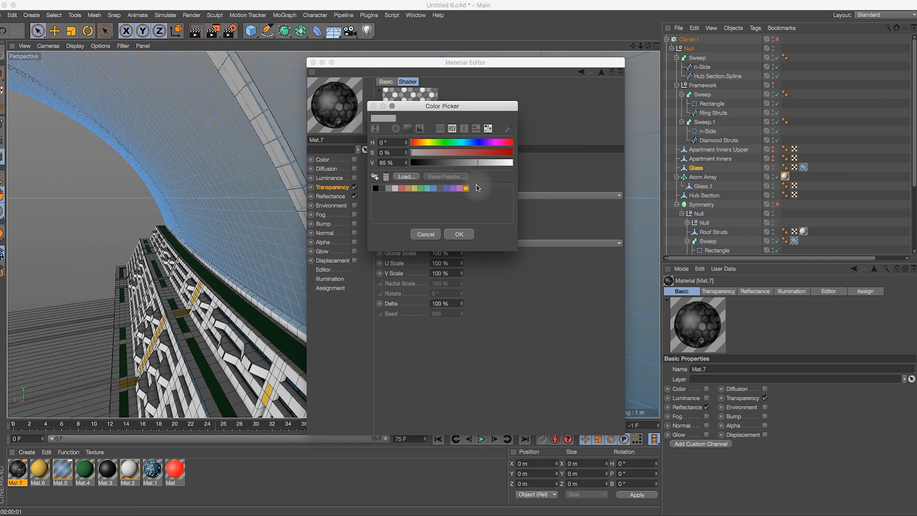
{"action": "left_click", "coordinate": [459, 235]}
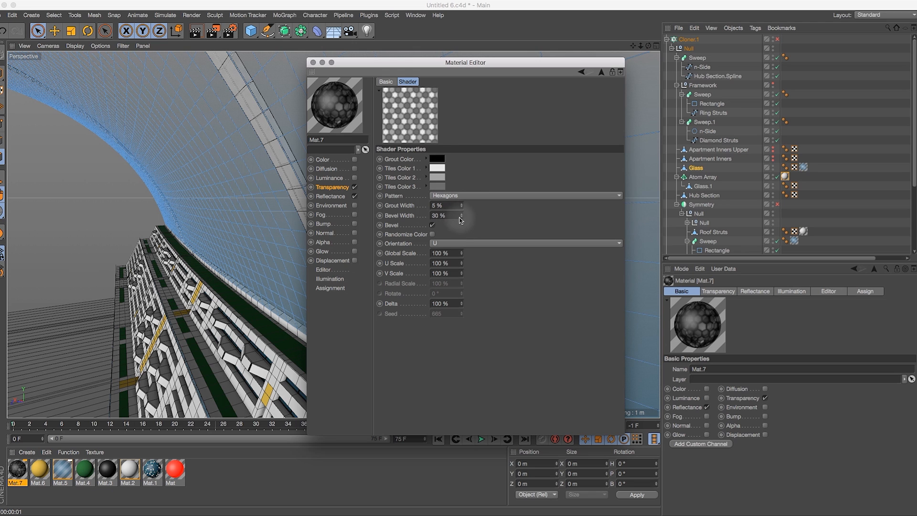
Randomize the hexagon colors and set both the grout width and the bevel width to 1%
{"action": "left_click", "coordinate": [432, 235]}
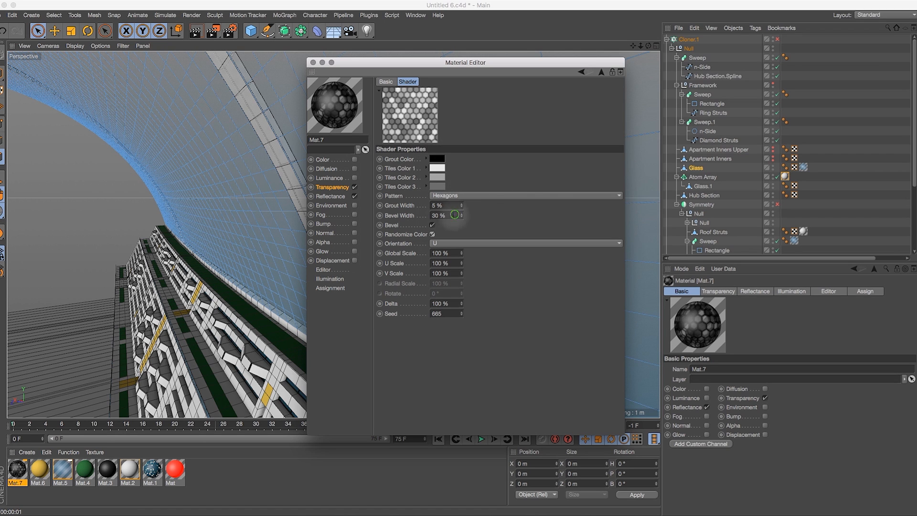
{"action": "left_click", "coordinate": [454, 215]}
{"action": "type", "text": "0"}
{"action": "key", "text": "Return"}
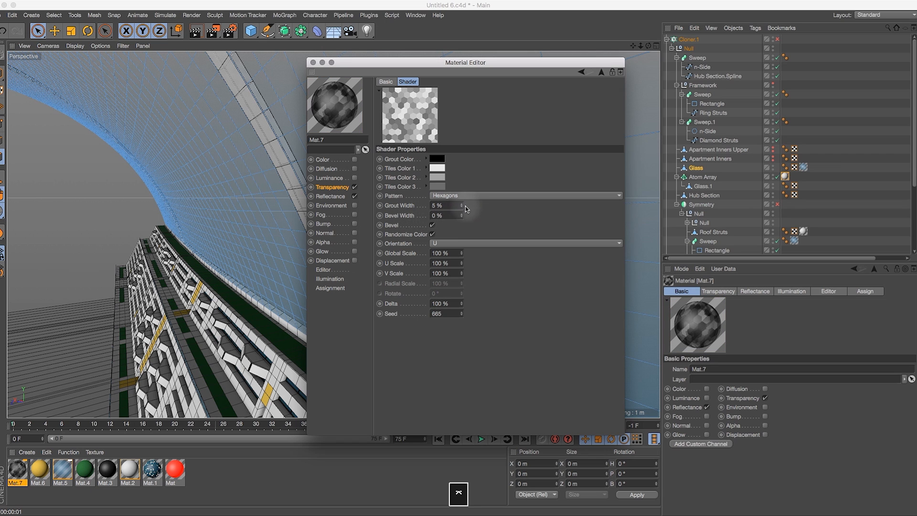
{"action": "left_click", "coordinate": [461, 213]}
{"action": "left_click", "coordinate": [451, 205]}
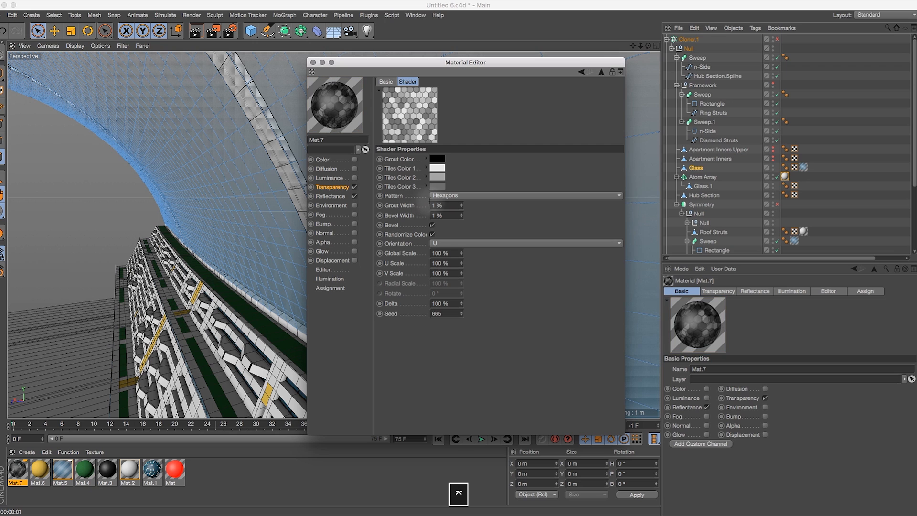
{"action": "left_click", "coordinate": [471, 138]}
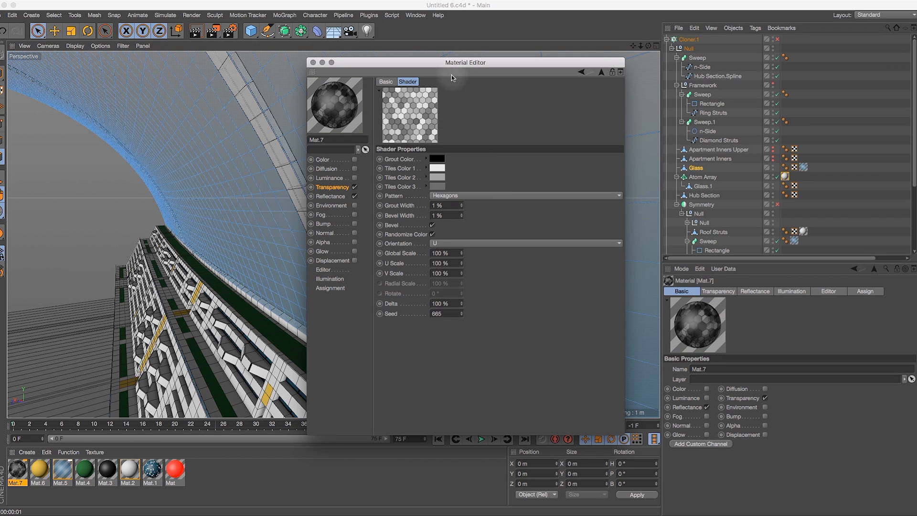
Set the hexagon tiles' grout width to 0% and bevel width to 0.5%
{"action": "double_click", "coordinate": [445, 205]}
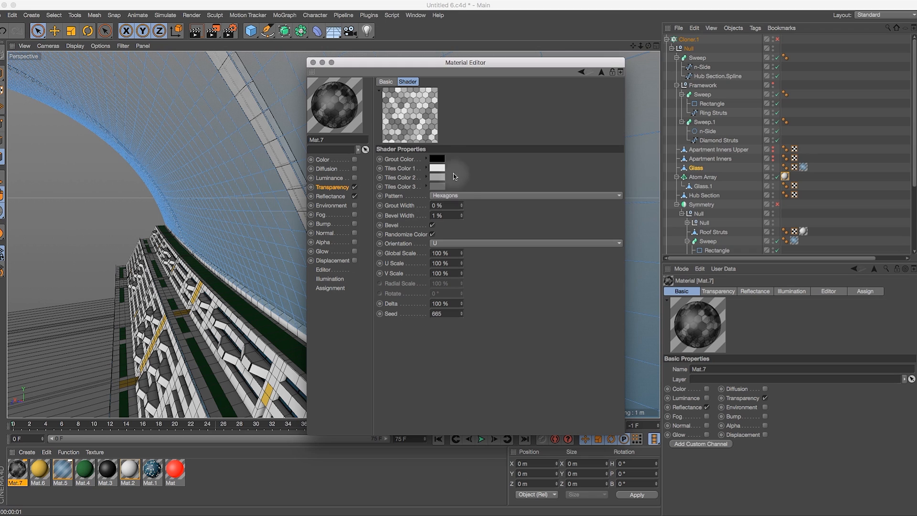
{"action": "type", "text": "0.5"}
{"action": "key", "text": "Return"}
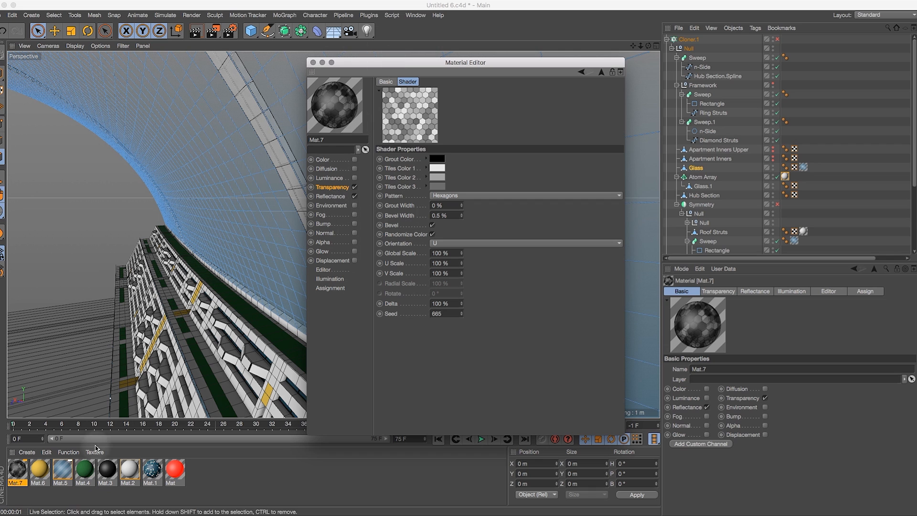
Replace the Glass object's material with Mat.7 and open its texture tag's properties
{"action": "left_click_drag", "start_coordinate": [17, 470], "coordinate": [804, 169]}
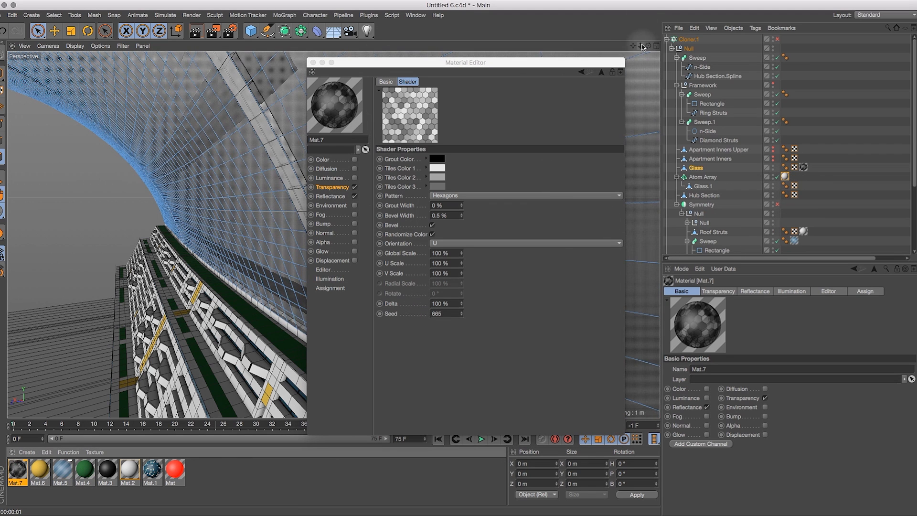
{"action": "mouse_move", "coordinate": [649, 45]}
{"action": "left_mouse_down"}
{"action": "mouse_move", "coordinate": [659, 52]}
{"action": "mouse_move", "coordinate": [651, 47]}
{"action": "left_mouse_up"}
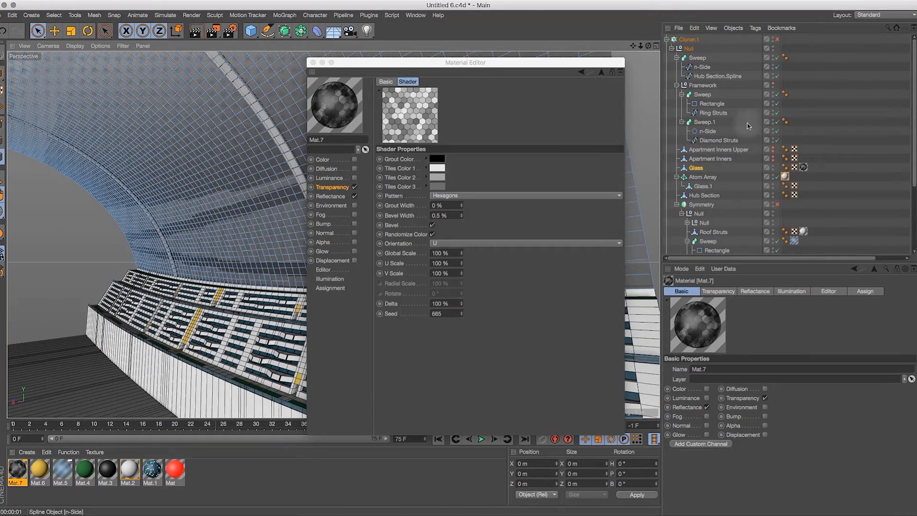
{"action": "left_click", "coordinate": [803, 168]}
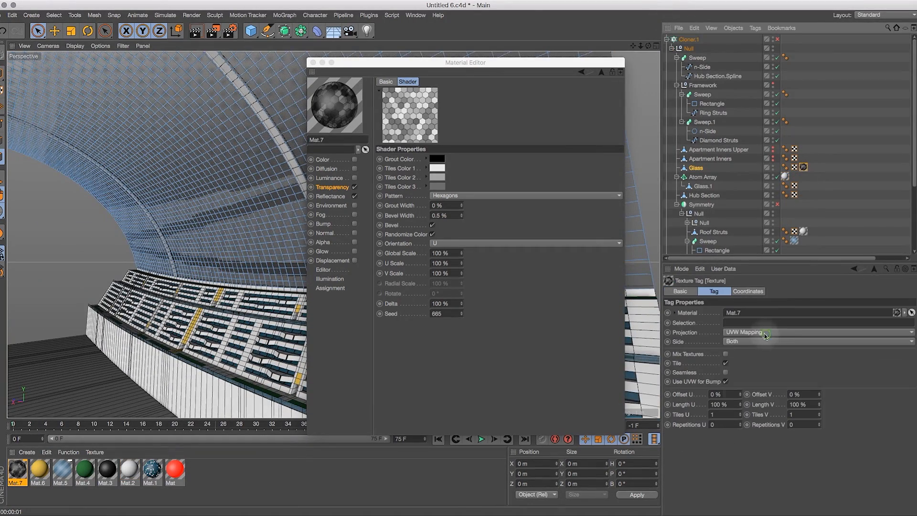
Set the Glass texture's projection to Cylindrical and fit the projection to the object
{"action": "left_click", "coordinate": [765, 333]}
{"action": "left_click", "coordinate": [761, 353]}
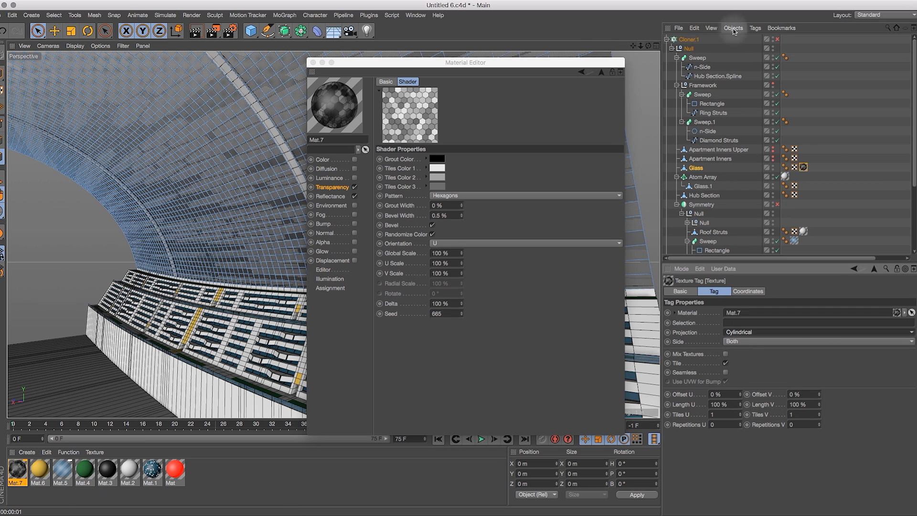
{"action": "left_click", "coordinate": [755, 28]}
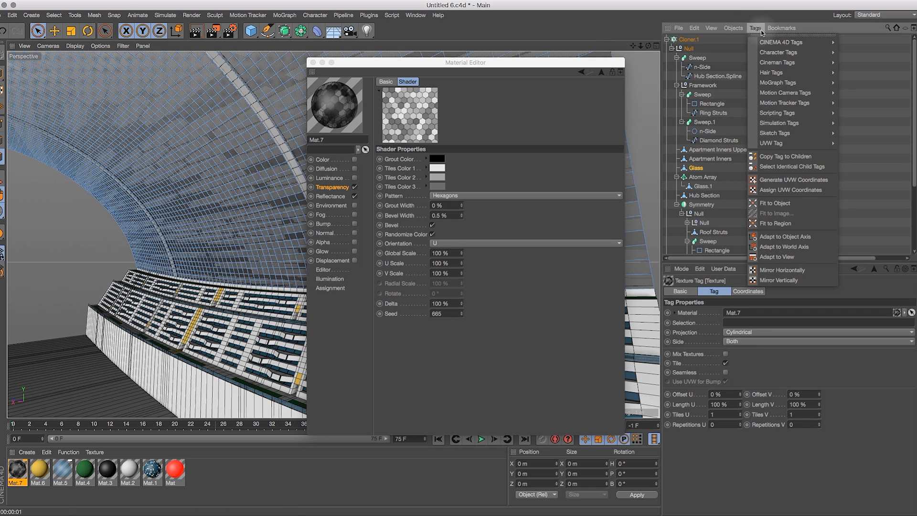
{"action": "left_click", "coordinate": [782, 208]}
In Texture mode, rotate the Glass object's cylindrical projection onto its side to follow the roof's curve, and refit it to the object
{"action": "left_click_drag", "start_coordinate": [641, 46], "coordinate": [589, 77]}
{"action": "left_click", "coordinate": [12, 106]}
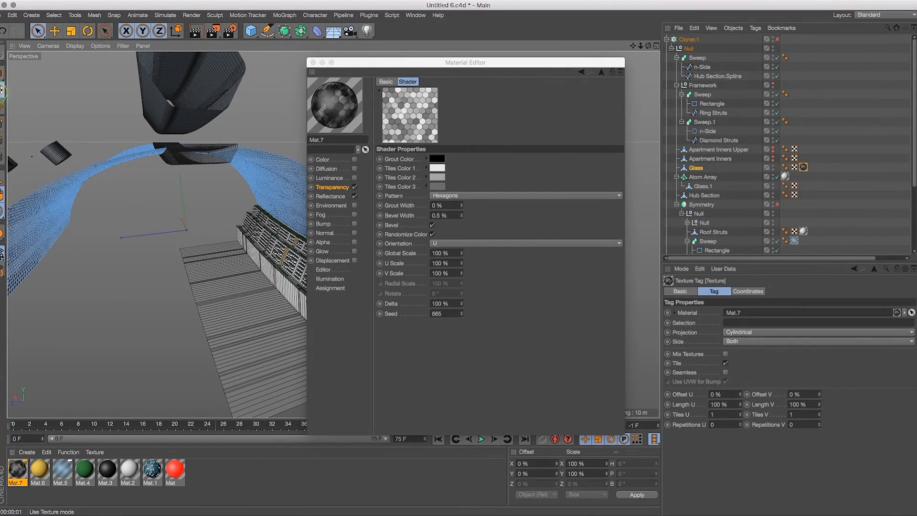
{"action": "left_click", "coordinate": [88, 31]}
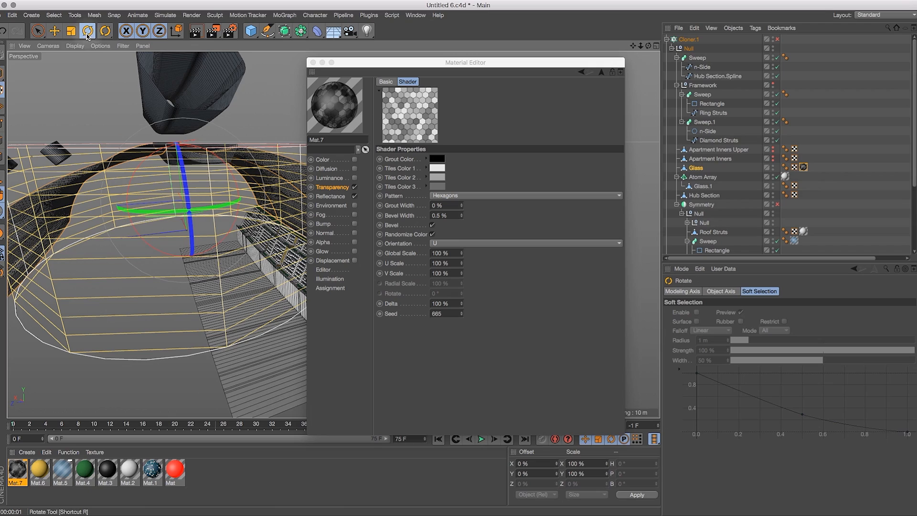
{"action": "left_click_drag", "start_coordinate": [182, 167], "coordinate": [209, 267]}
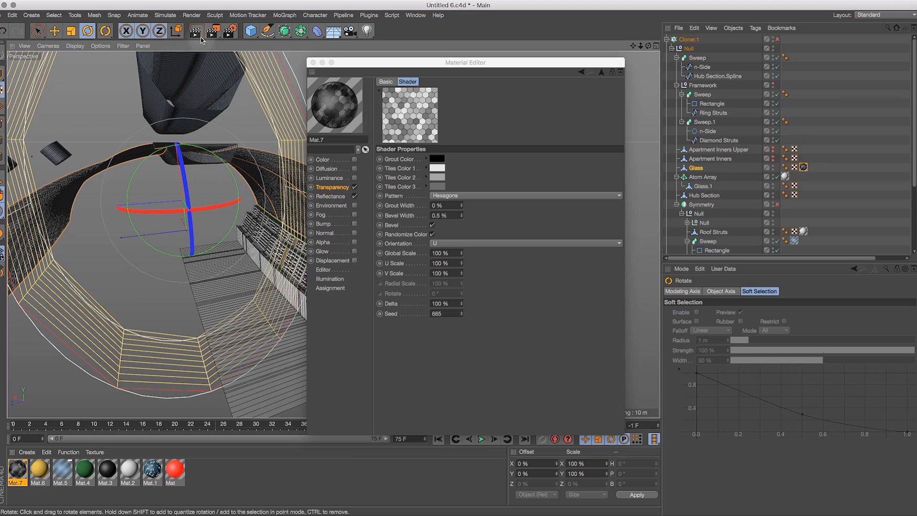
{"action": "left_click", "coordinate": [755, 28]}
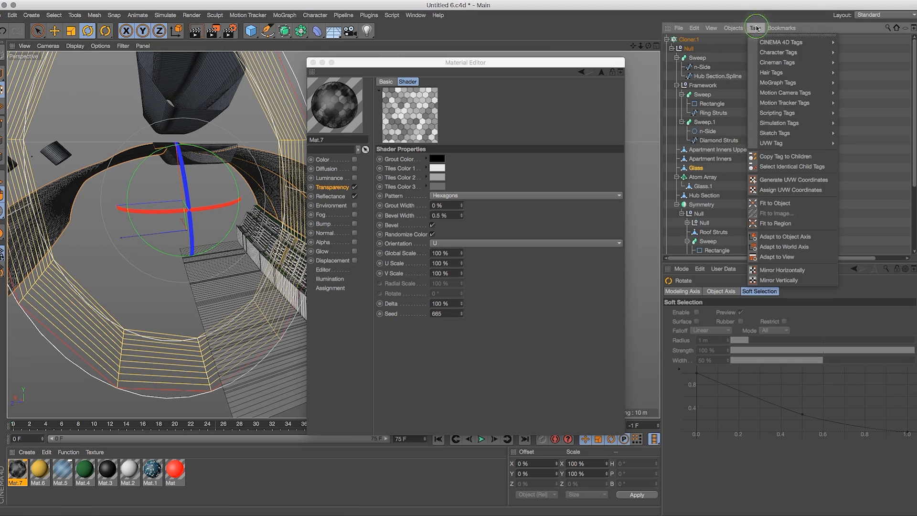
{"action": "left_click", "coordinate": [776, 203]}
Select the Glass object and set the hexagon Tiles shader's Global Scale to 10%
{"action": "mouse_move", "coordinate": [648, 45]}
{"action": "left_mouse_down"}
{"action": "mouse_move", "coordinate": [657, 28]}
{"action": "mouse_move", "coordinate": [644, 46]}
{"action": "mouse_move", "coordinate": [653, 46]}
{"action": "mouse_move", "coordinate": [639, 46]}
{"action": "left_mouse_up"}
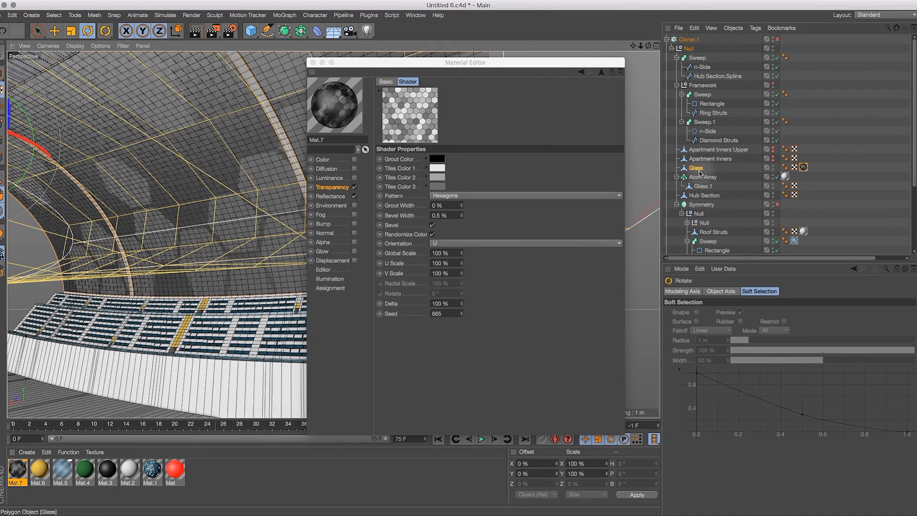
{"action": "left_click", "coordinate": [717, 169]}
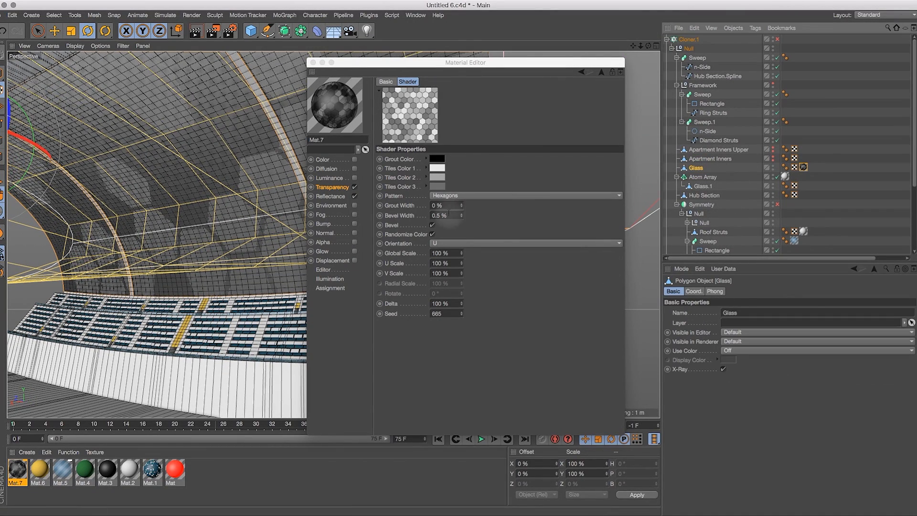
{"action": "left_click", "coordinate": [438, 253]}
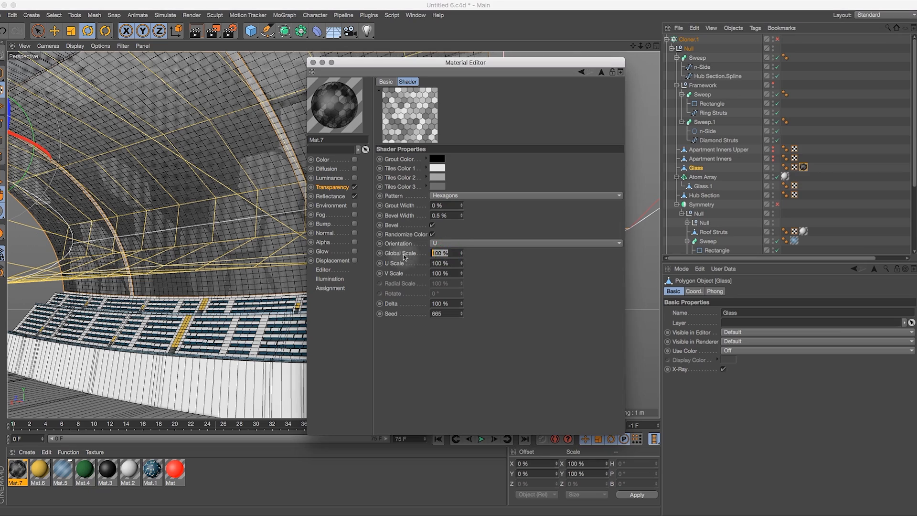
{"action": "key", "text": "Return"}
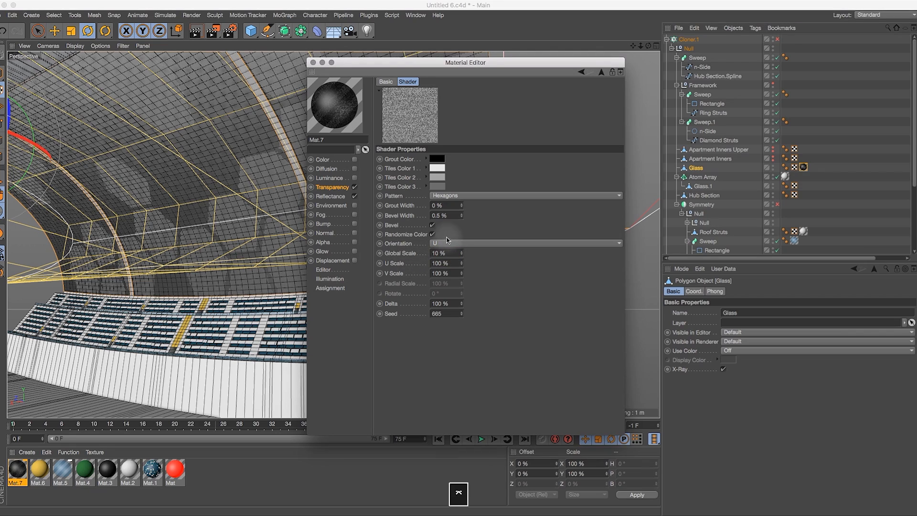
Move the Material Editor aside and start an interactive render region over a close view of the glass roof
{"action": "left_click_drag", "start_coordinate": [641, 45], "coordinate": [603, 103]}
{"action": "left_click_drag", "start_coordinate": [430, 62], "coordinate": [655, 76]}
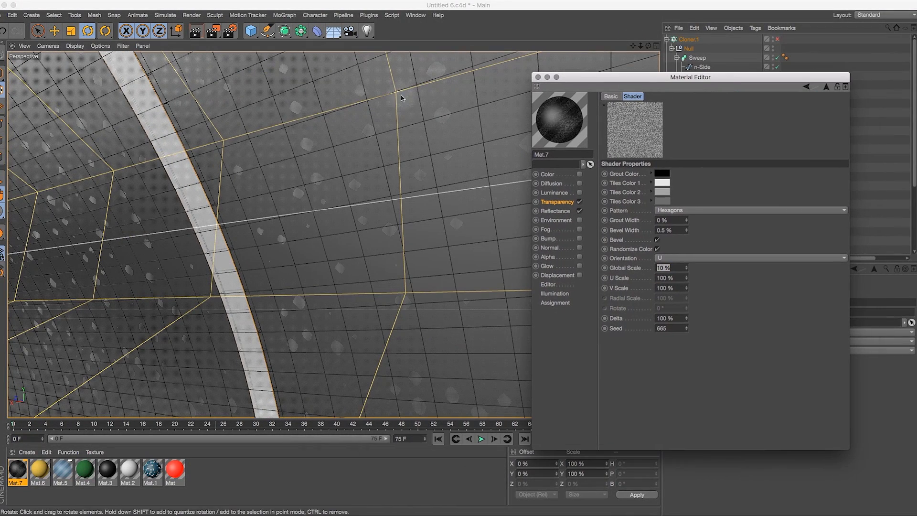
{"action": "left_click", "coordinate": [192, 16]}
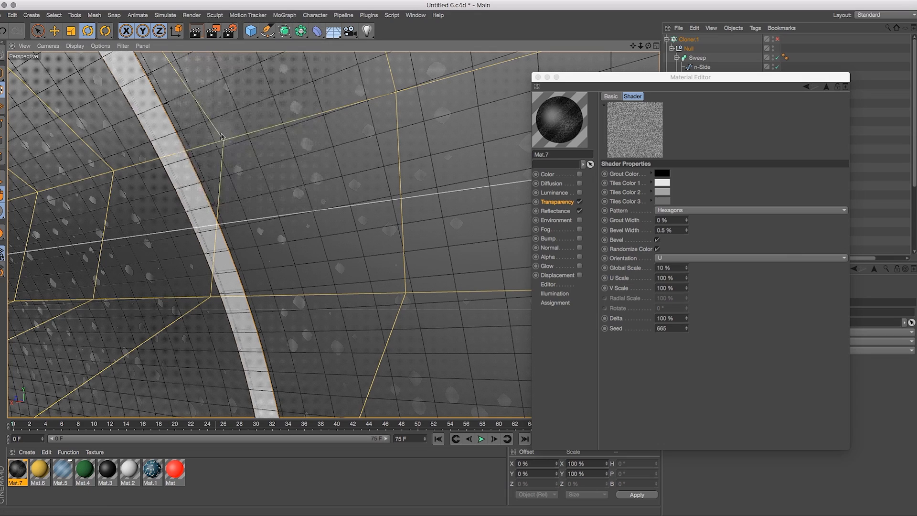
{"action": "left_click", "coordinate": [222, 130]}
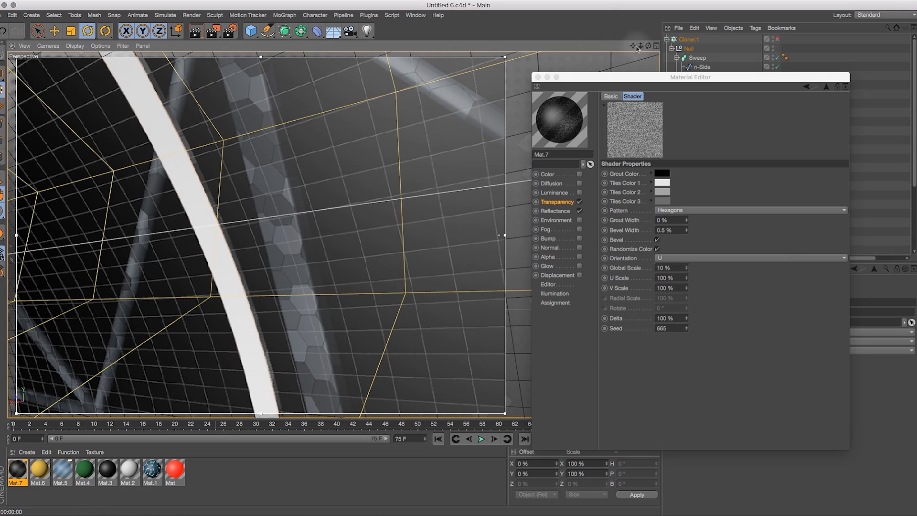
{"action": "left_click_drag", "start_coordinate": [649, 46], "coordinate": [624, 55]}
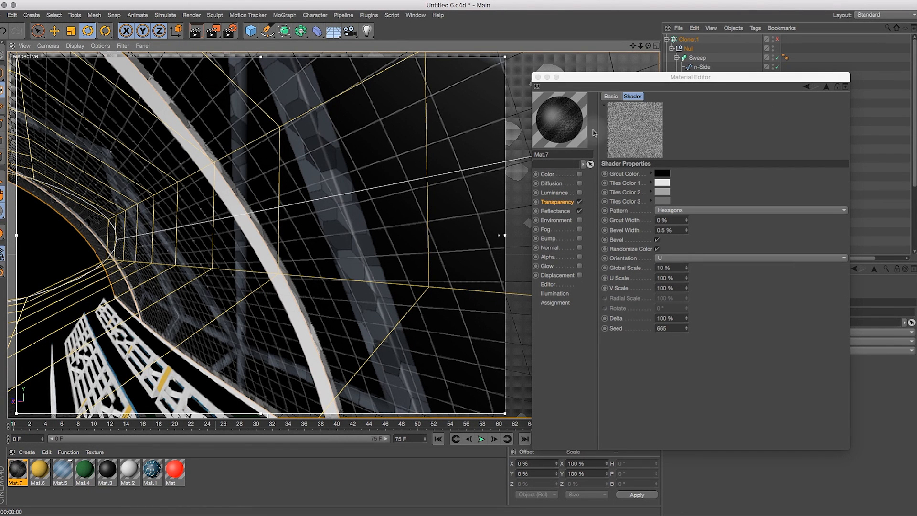
Reduce the hexagon tiles' Global Scale to 1% and check the pattern in the render region
{"action": "left_click_drag", "start_coordinate": [755, 77], "coordinate": [736, 95]}
{"action": "left_click", "coordinate": [667, 283]}
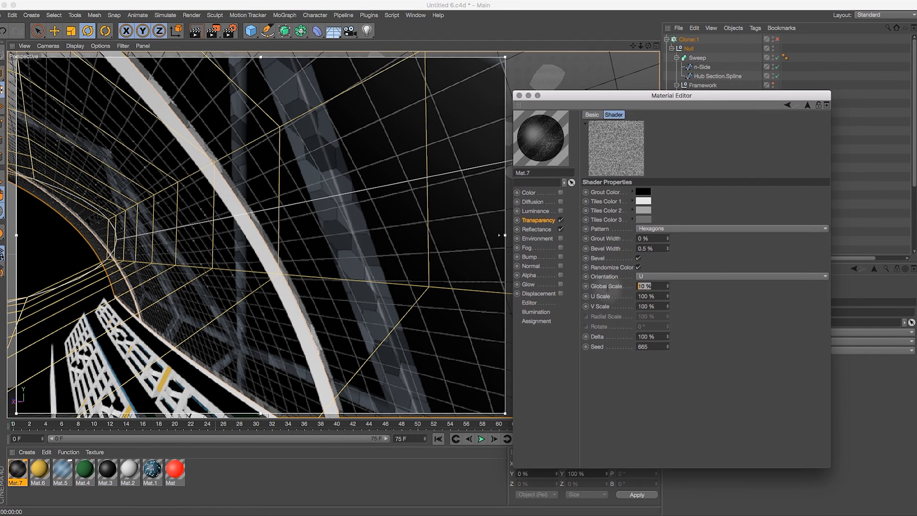
{"action": "type", "text": "1"}
{"action": "key", "text": "Return"}
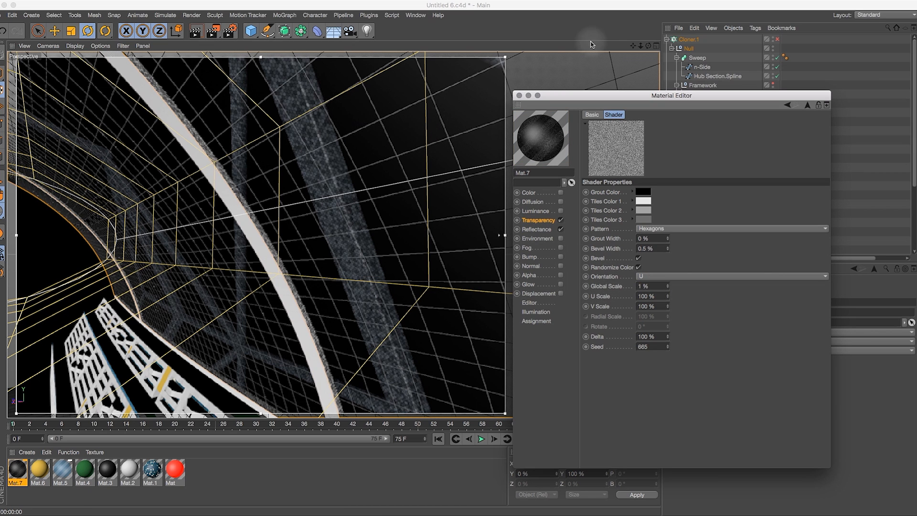
{"action": "left_click_drag", "start_coordinate": [633, 46], "coordinate": [616, 10]}
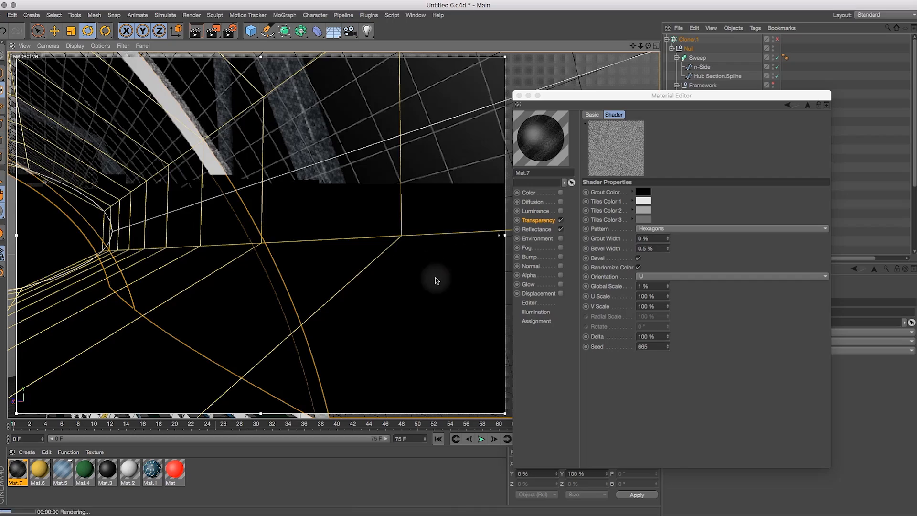
{"action": "key", "text": "1"}
{"action": "left_click_drag", "start_coordinate": [412, 282], "coordinate": [354, 285]}
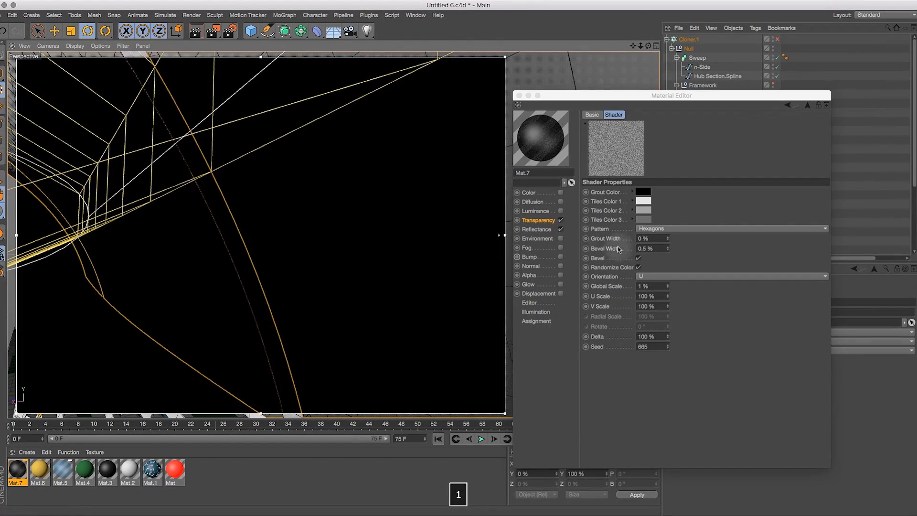
Lower Mat.7's transparency brightness to 34% and try the Add mix mode before returning it to Normal
{"action": "left_click", "coordinate": [539, 220]}
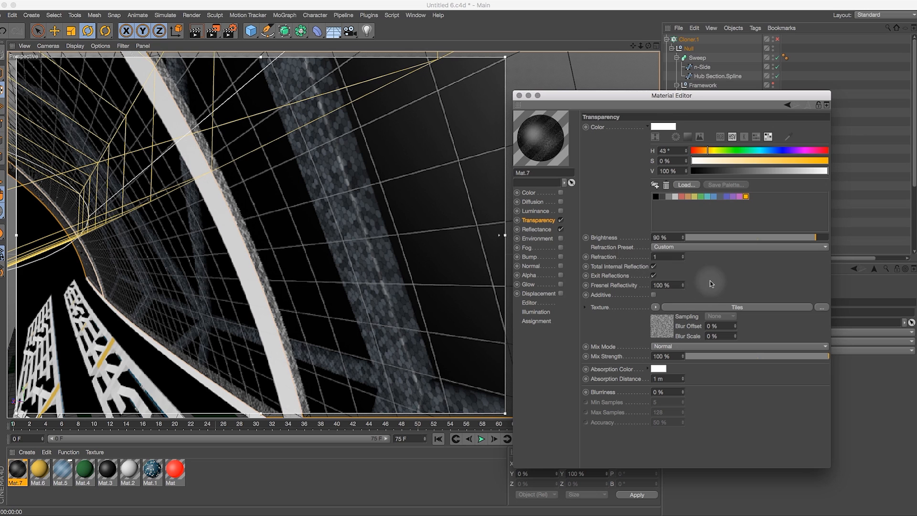
{"action": "left_click", "coordinate": [736, 238]}
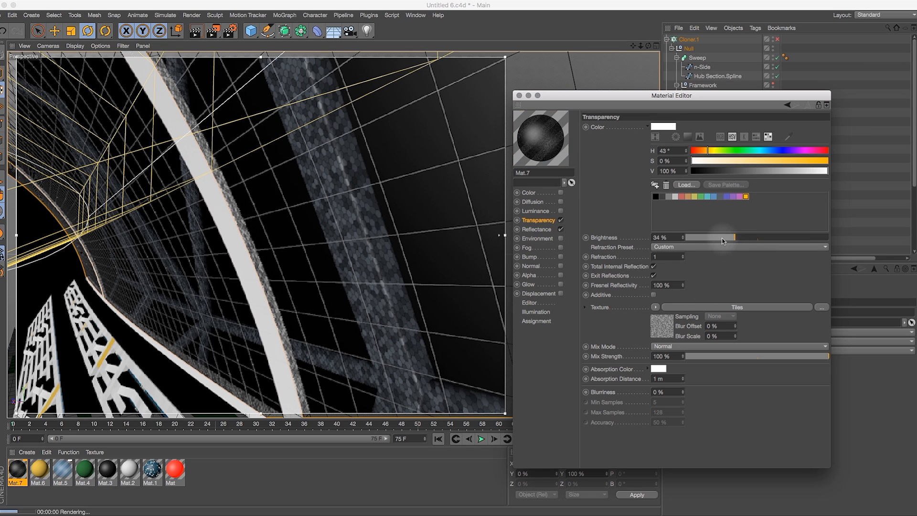
{"action": "left_click", "coordinate": [683, 346]}
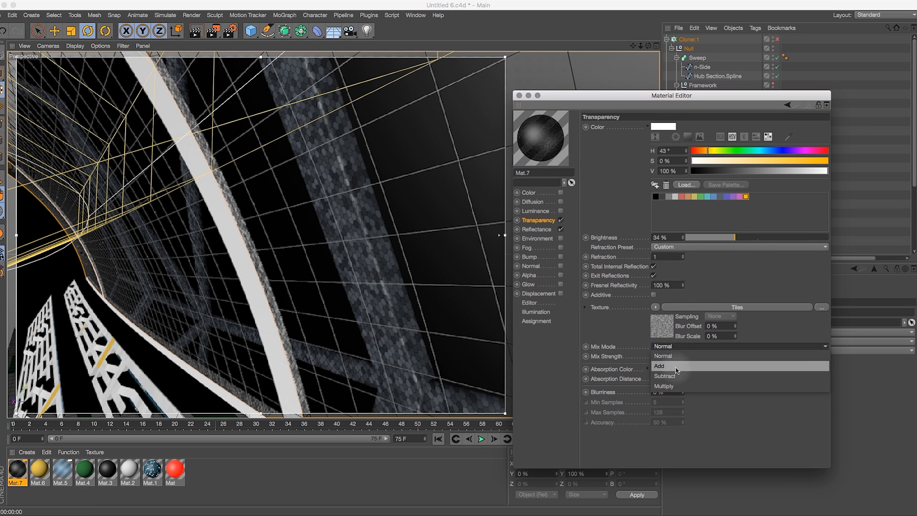
{"action": "left_click", "coordinate": [677, 368]}
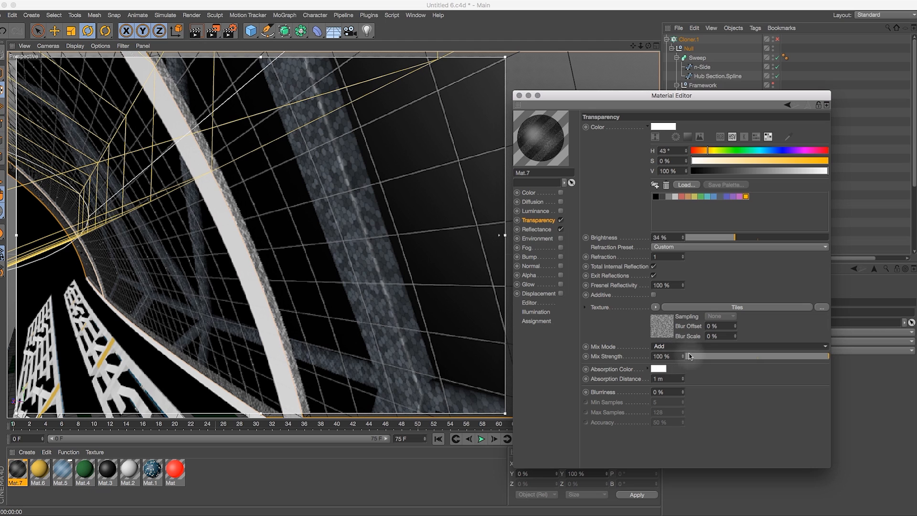
{"action": "left_click", "coordinate": [684, 347]}
{"action": "left_click", "coordinate": [684, 354]}
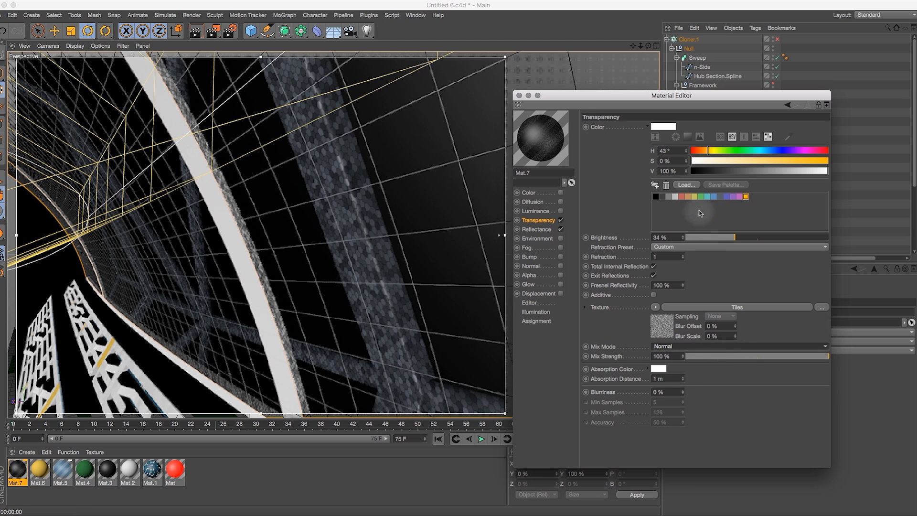
Try a transparency refraction of 0.5 on Mat.7 and restore it to 1
{"action": "left_click_drag", "start_coordinate": [648, 49], "coordinate": [633, 47]}
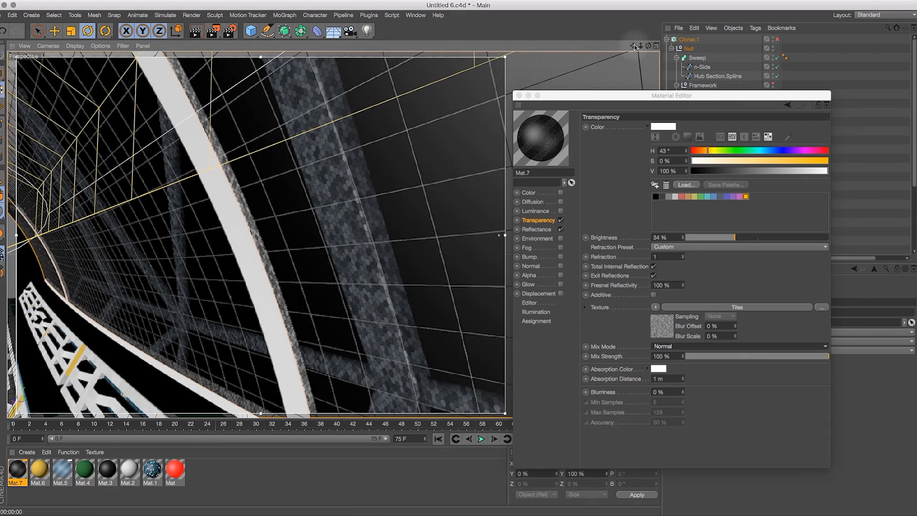
{"action": "left_click_drag", "start_coordinate": [640, 46], "coordinate": [662, 51]}
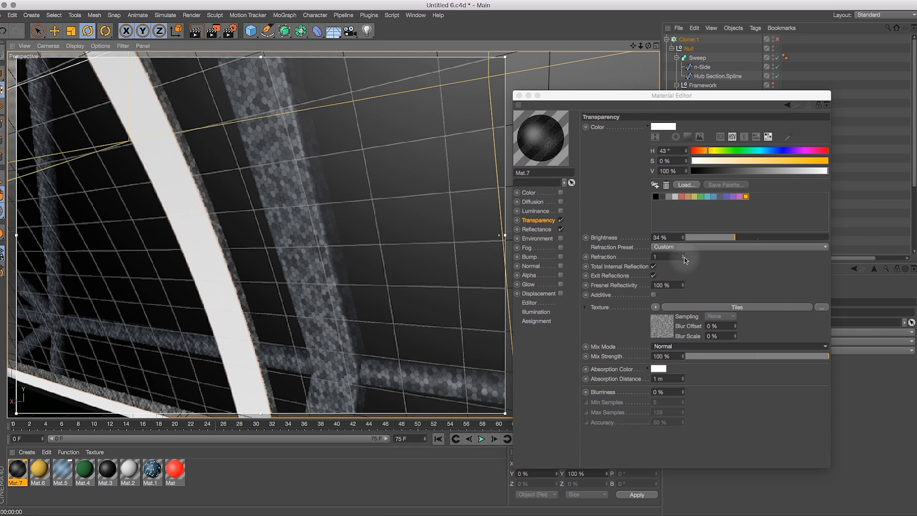
{"action": "left_click", "coordinate": [664, 256]}
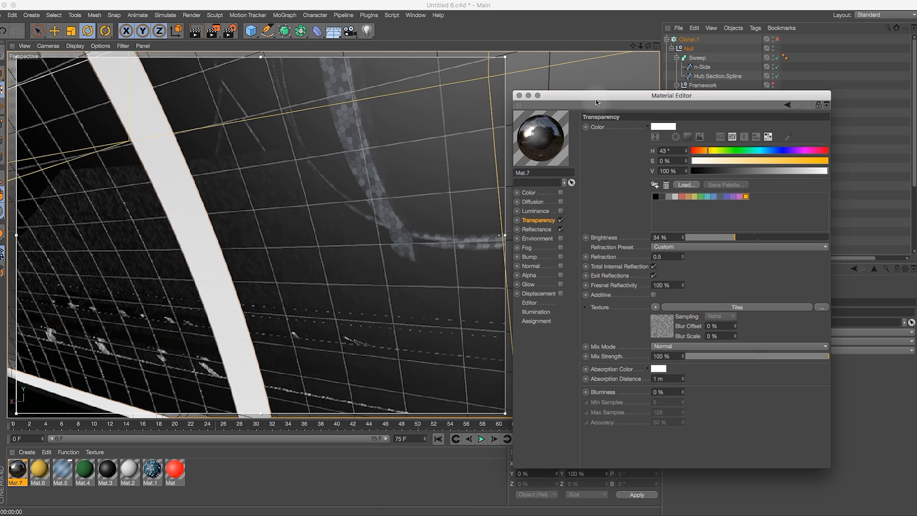
{"action": "left_click", "coordinate": [659, 257]}
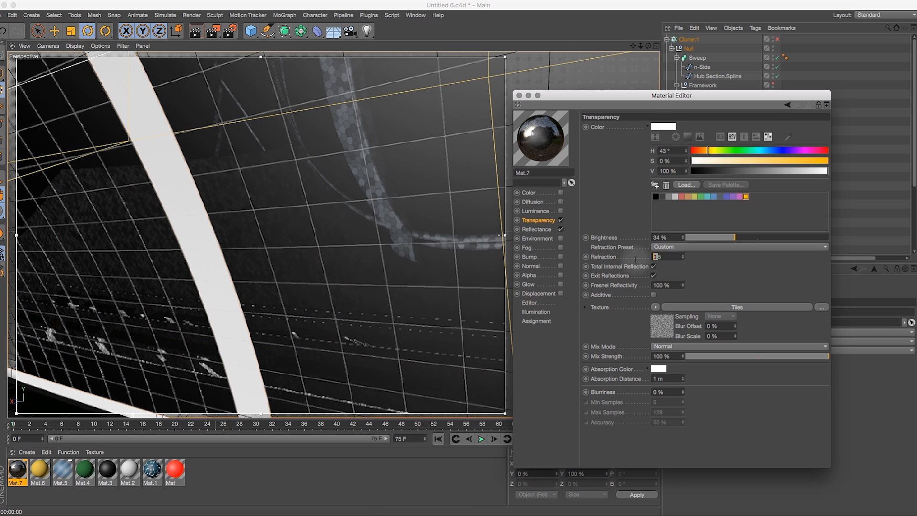
{"action": "type", "text": "1"}
{"action": "key", "text": "Return"}
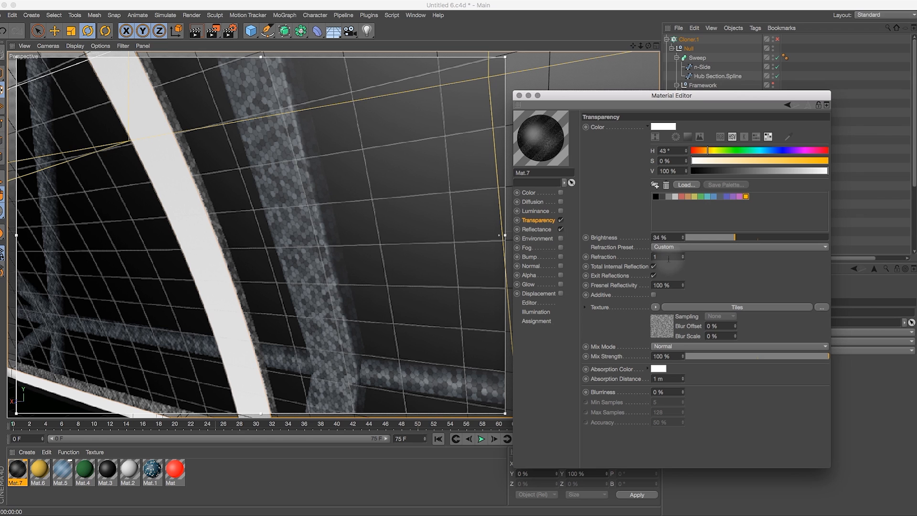
Reopen the Tiles shader, try a Global Scale of 0.5%, and settle on 0.7%
{"action": "left_click", "coordinate": [693, 307]}
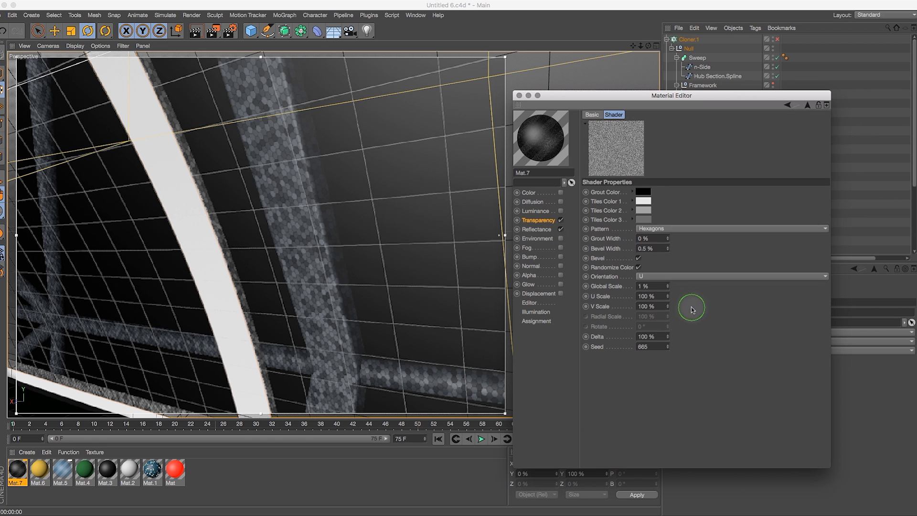
{"action": "left_click", "coordinate": [660, 287]}
{"action": "type", "text": "0"}
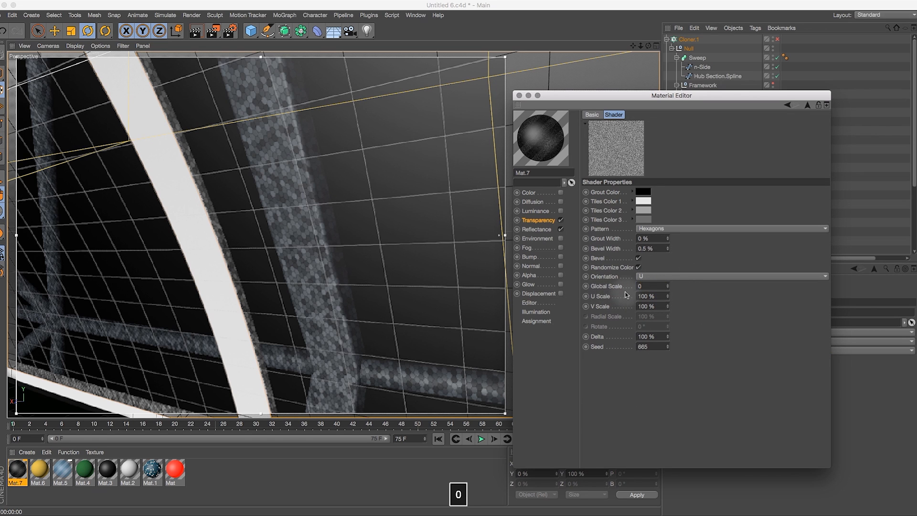
{"action": "type", "text": ".5"}
{"action": "key", "text": "Return"}
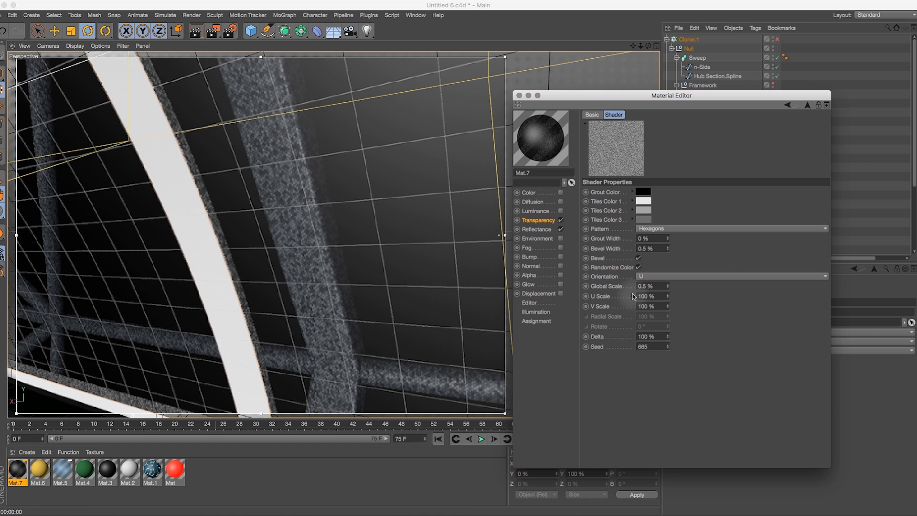
{"action": "left_click_drag", "start_coordinate": [661, 287], "coordinate": [594, 278]}
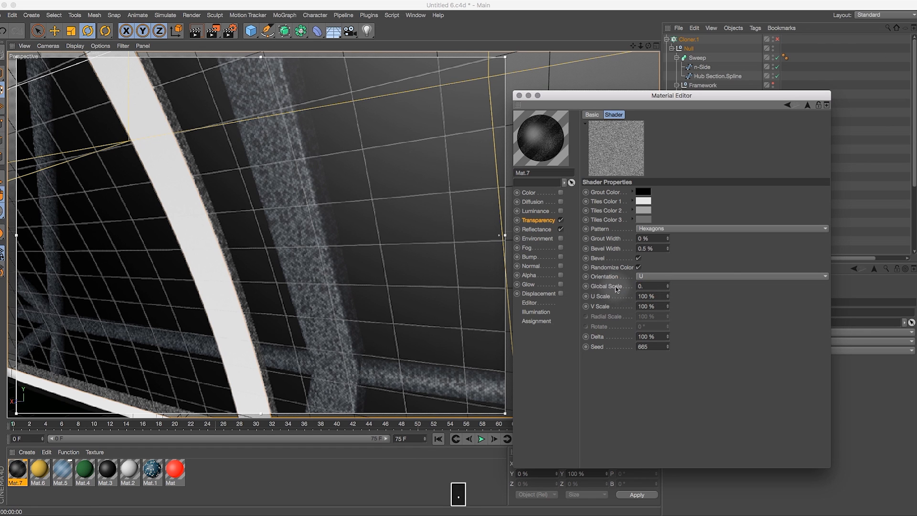
{"action": "type", "text": "0.7"}
{"action": "key", "text": "Return"}
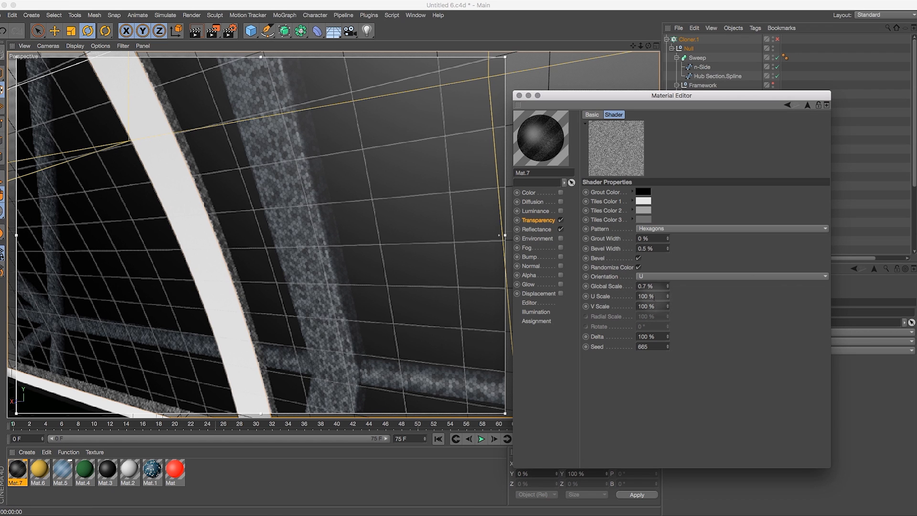
Refresh the render from a wider view of the roof and raise Mat.7's transparency brightness to about 91%
{"action": "left_click_drag", "start_coordinate": [641, 46], "coordinate": [597, 50]}
{"action": "key", "text": "ctrl+r"}
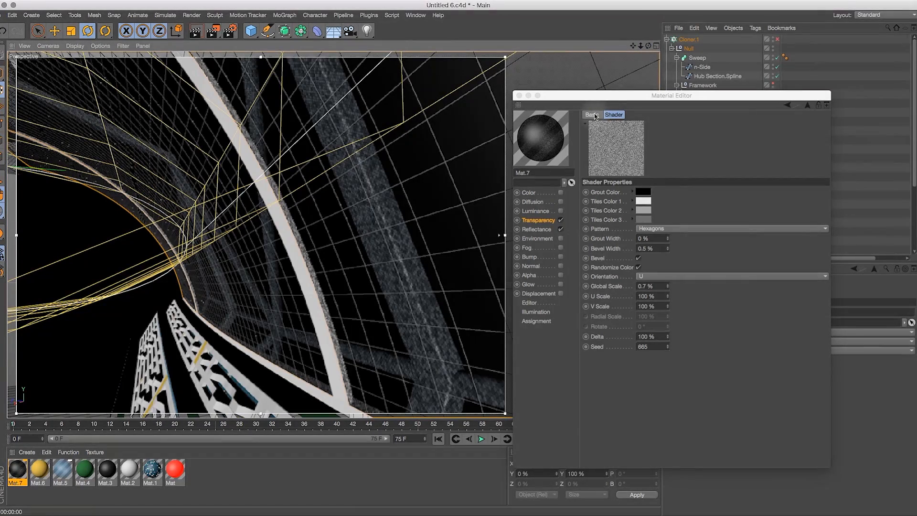
{"action": "left_click", "coordinate": [540, 221]}
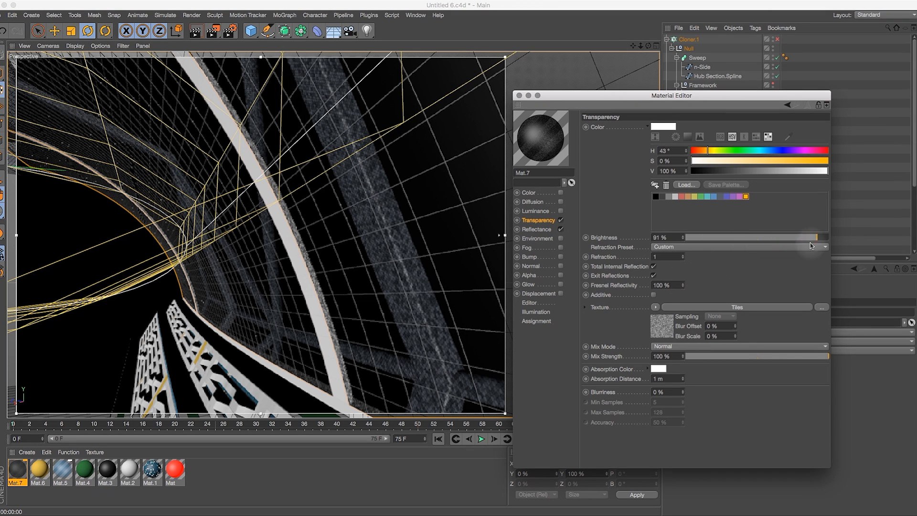
Set Mat.7's transparency brightness to 90% and its texture mix strength to 75%, and check the roof up close
{"action": "double_click", "coordinate": [676, 237]}
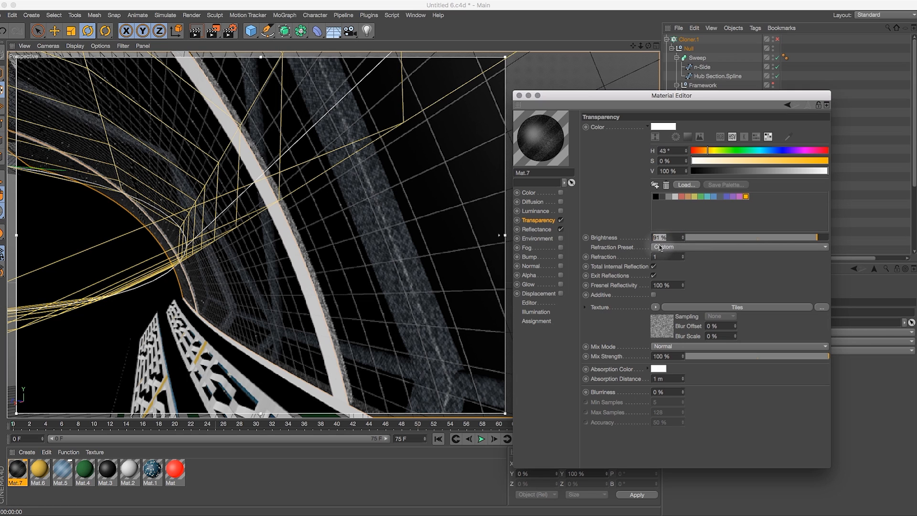
{"action": "key", "text": "Return"}
{"action": "left_click", "coordinate": [801, 356]}
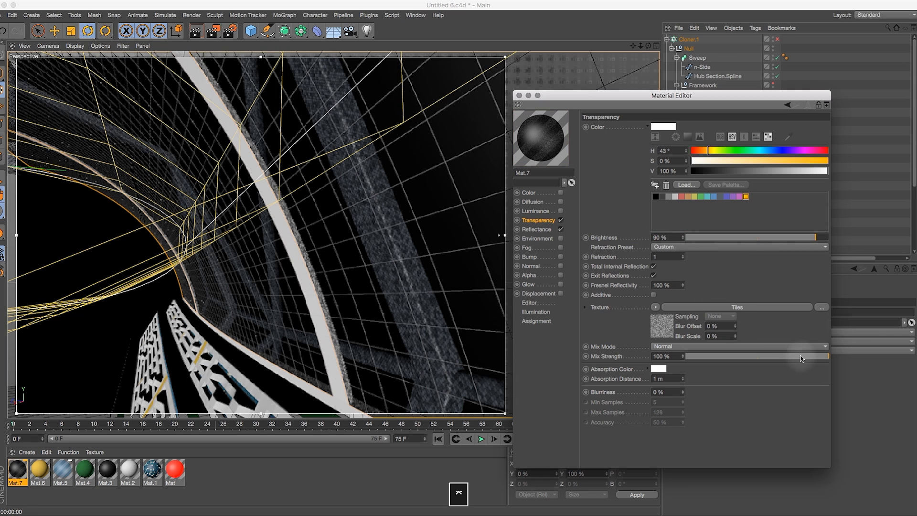
{"action": "double_click", "coordinate": [668, 356]}
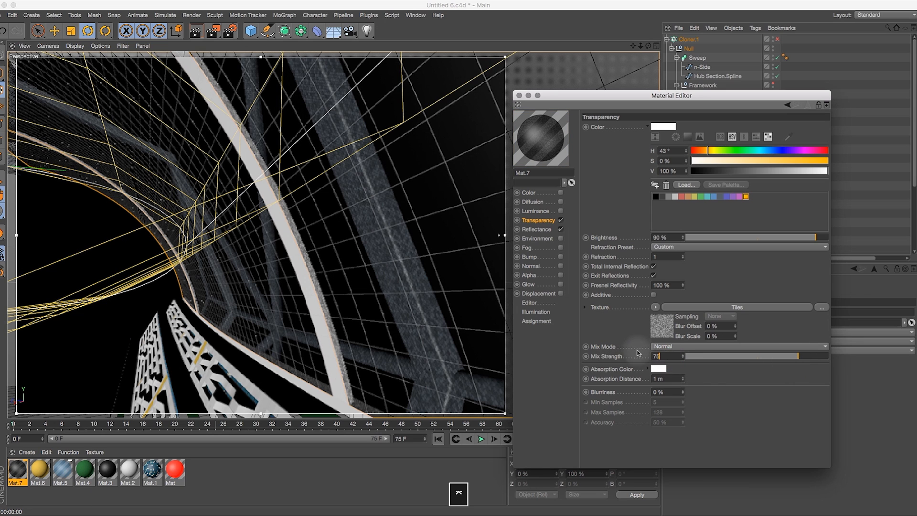
{"action": "type", "text": "75"}
{"action": "key", "text": "Return"}
{"action": "left_click_drag", "start_coordinate": [641, 48], "coordinate": [667, 56]}
{"action": "key", "text": "ctrl+r"}
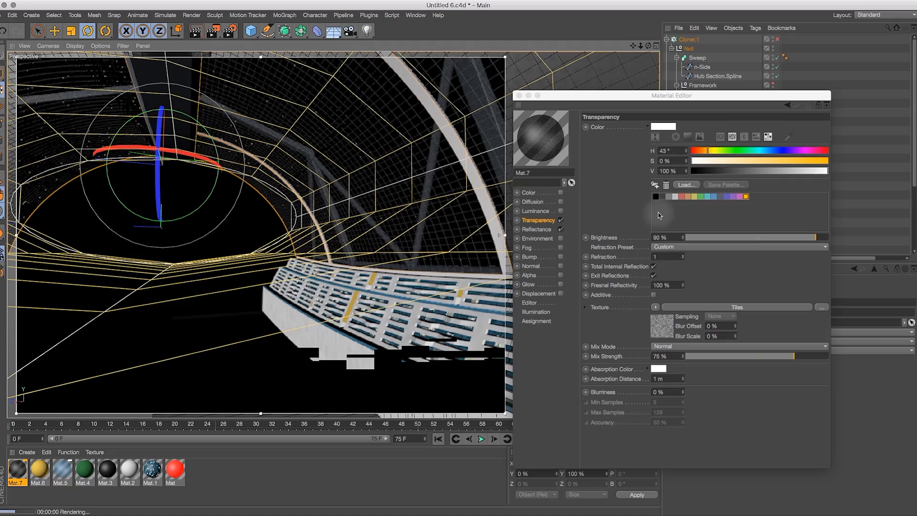
{"action": "left_click_drag", "start_coordinate": [551, 99], "coordinate": [649, 100]}
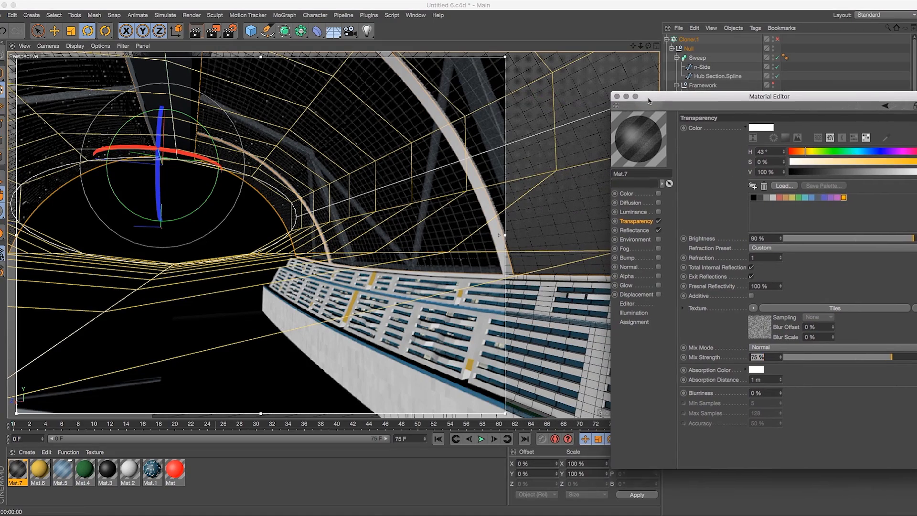
{"action": "mouse_move", "coordinate": [639, 48]}
{"action": "left_mouse_down"}
{"action": "mouse_move", "coordinate": [702, 43]}
{"action": "mouse_move", "coordinate": [635, 55]}
{"action": "mouse_move", "coordinate": [630, 43]}
{"action": "mouse_move", "coordinate": [659, 49]}
{"action": "mouse_move", "coordinate": [640, 90]}
{"action": "left_mouse_up"}
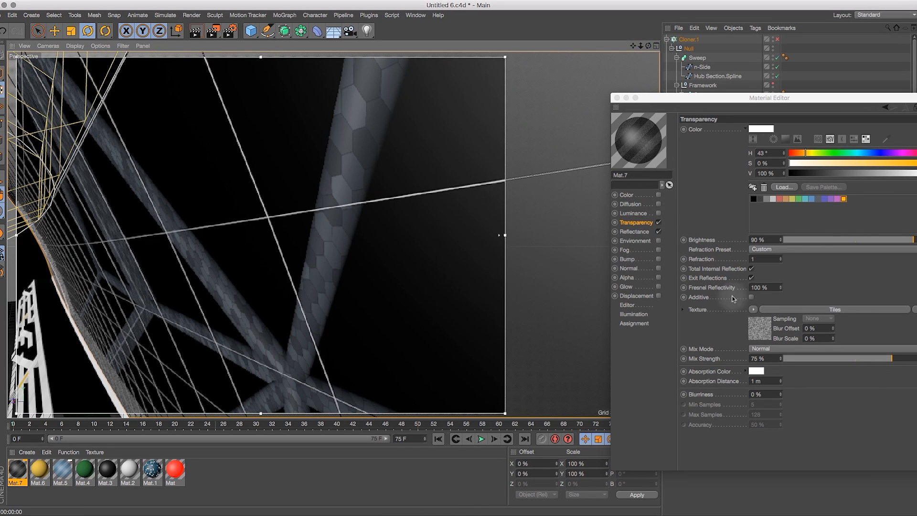
Copy the Tiles shader from Mat.7's Transparency channel and add a Beckmann layer to its Reflectance channel
{"action": "left_click", "coordinate": [754, 310]}
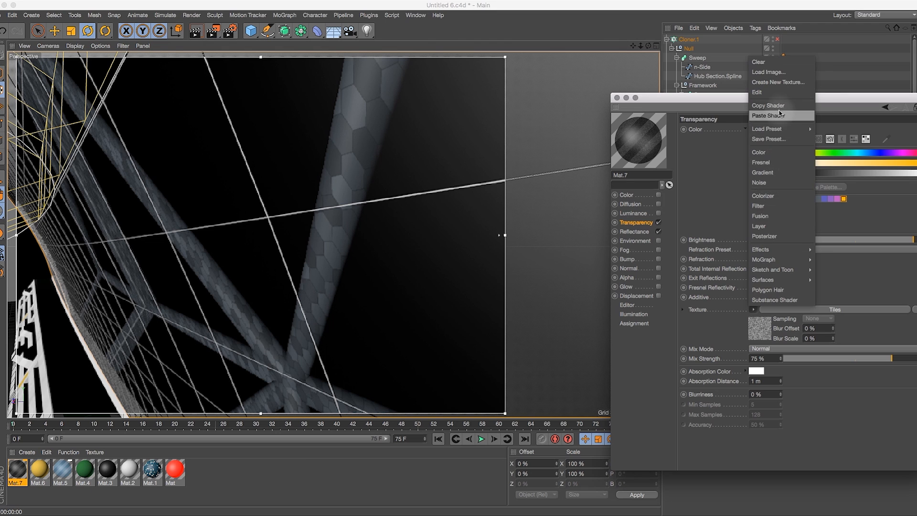
{"action": "left_click", "coordinate": [744, 146]}
{"action": "left_click", "coordinate": [634, 232]}
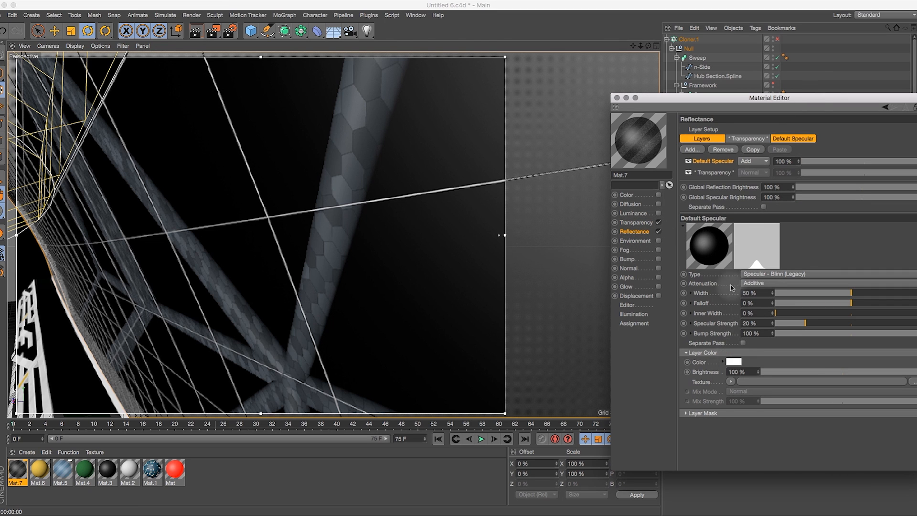
{"action": "left_click", "coordinate": [700, 151]}
{"action": "left_click", "coordinate": [713, 152]}
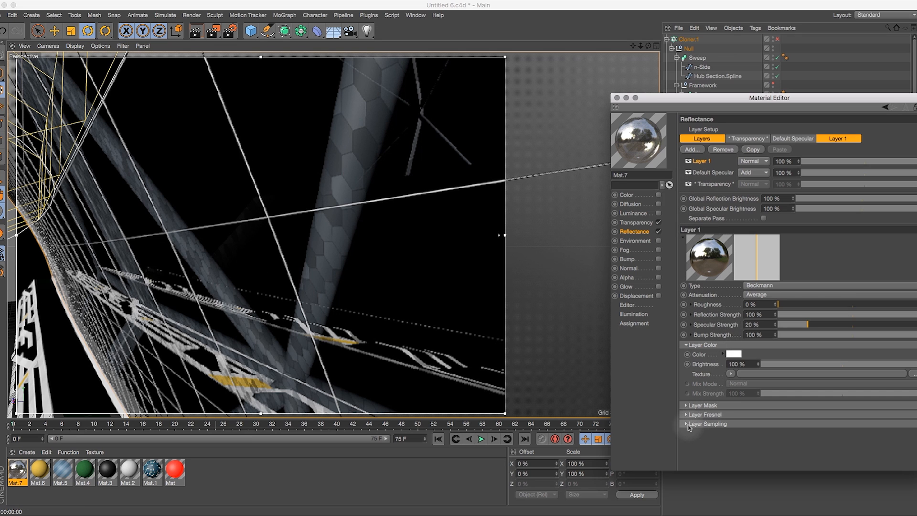
Paste the copied Tiles shader as the Layer Mask texture of Mat.7's Beckmann reflection layer
{"action": "left_click", "coordinate": [687, 405]}
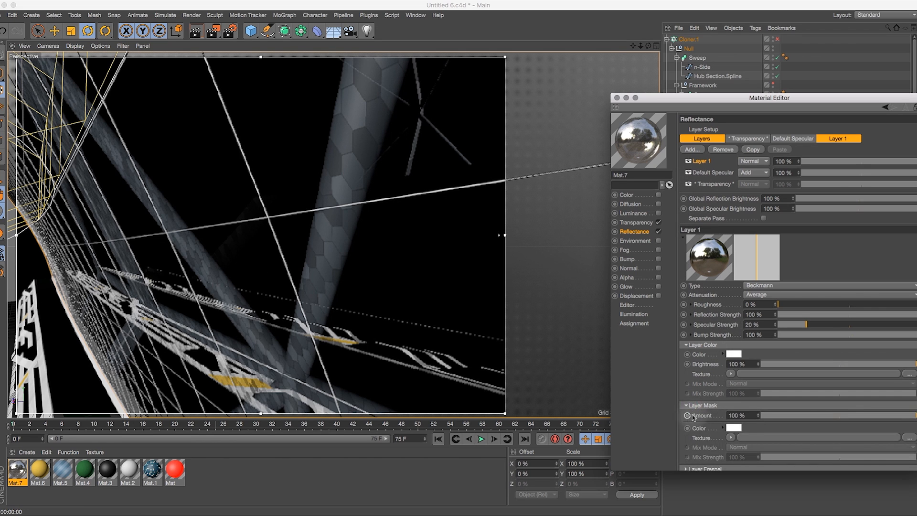
{"action": "left_click", "coordinate": [730, 437]}
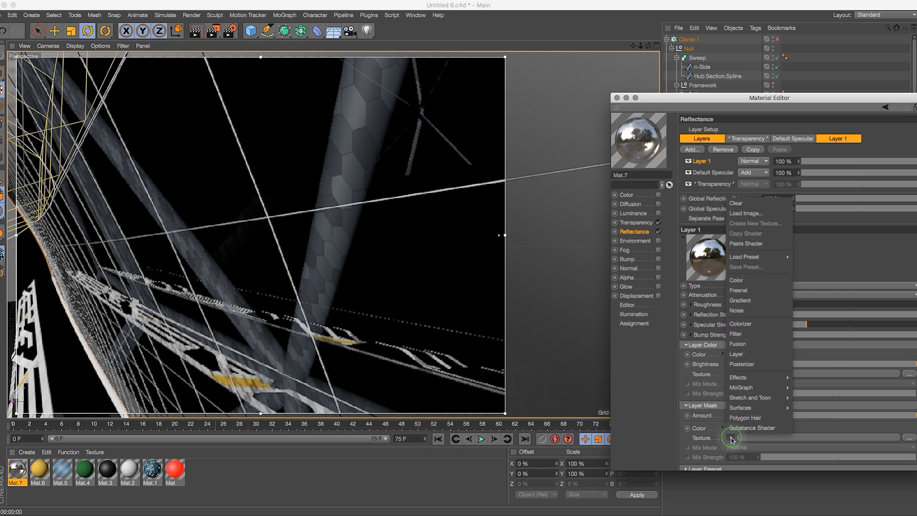
{"action": "left_click", "coordinate": [746, 245]}
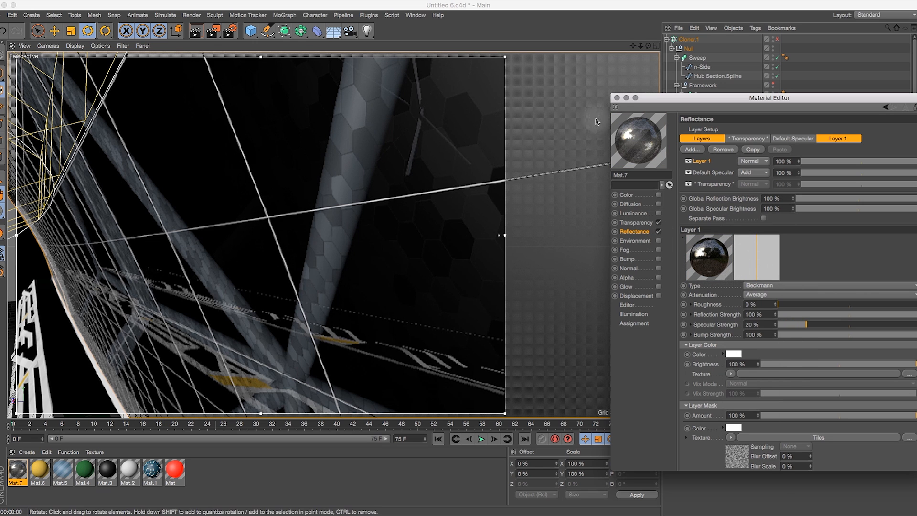
Turn off Mat.7's Transparency channel and examine the hexagon-masked reflections on the roof glass from different angles
{"action": "mouse_move", "coordinate": [648, 45]}
{"action": "left_mouse_down"}
{"action": "mouse_move", "coordinate": [644, 64]}
{"action": "mouse_move", "coordinate": [645, 56]}
{"action": "left_mouse_up"}
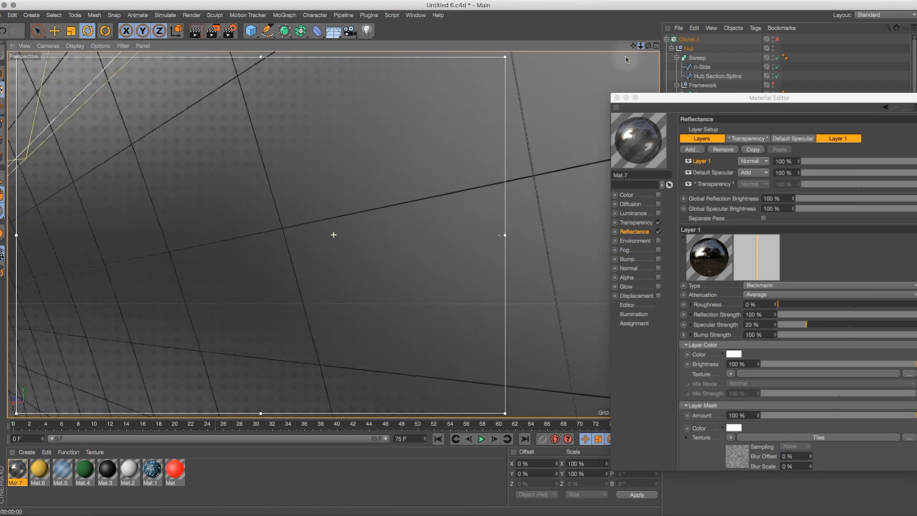
{"action": "left_click", "coordinate": [658, 223]}
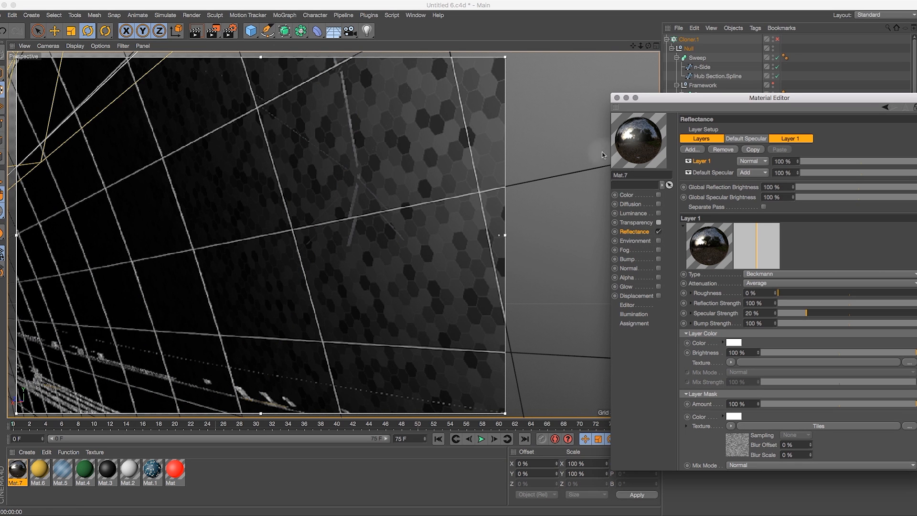
{"action": "left_click_drag", "start_coordinate": [646, 47], "coordinate": [645, 57]}
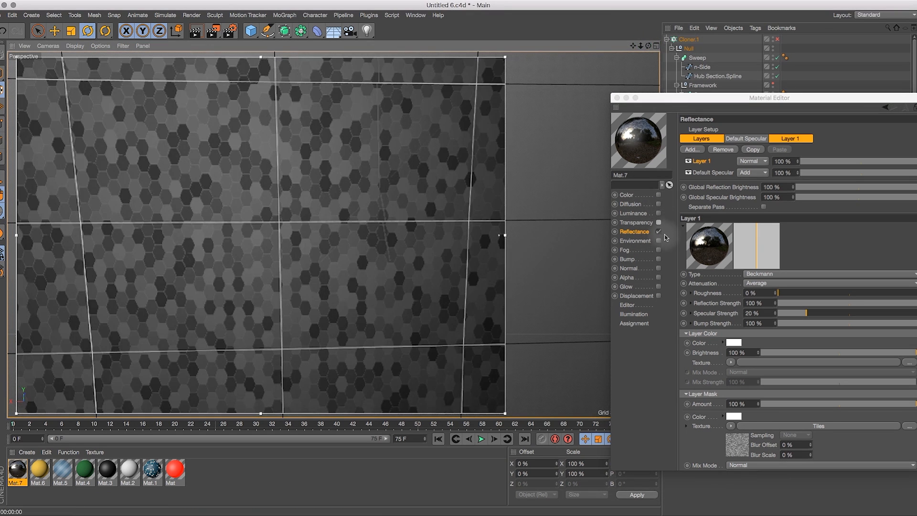
{"action": "left_click_drag", "start_coordinate": [648, 47], "coordinate": [655, 64]}
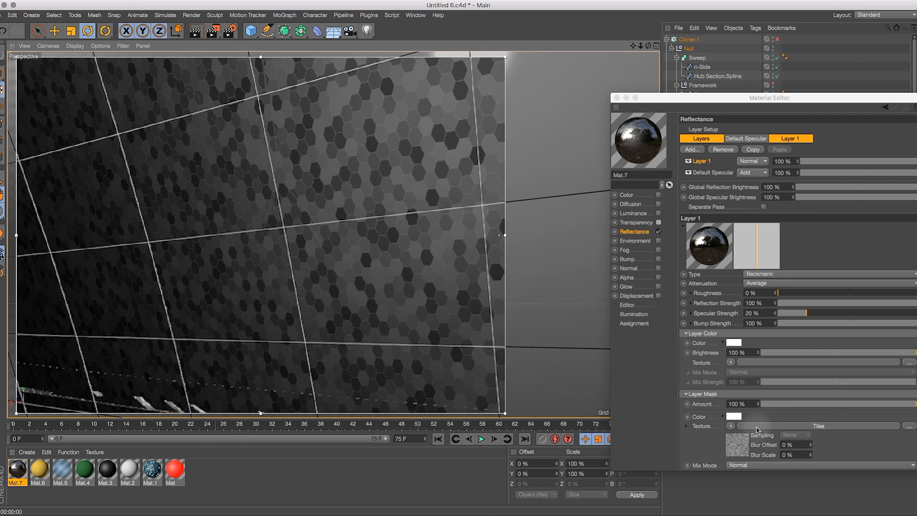
Open the reflection mask's Tiles shader and set its Grout Color to white
{"action": "left_click", "coordinate": [753, 426]}
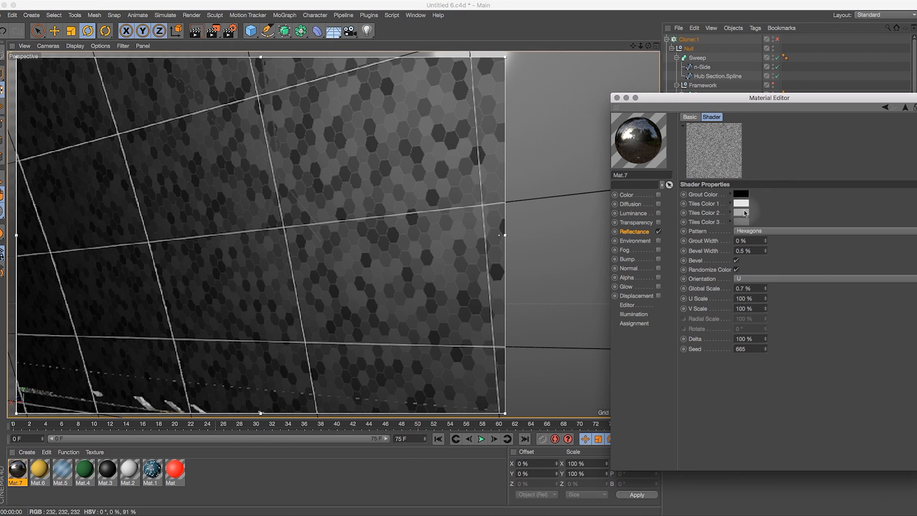
{"action": "left_click", "coordinate": [740, 194]}
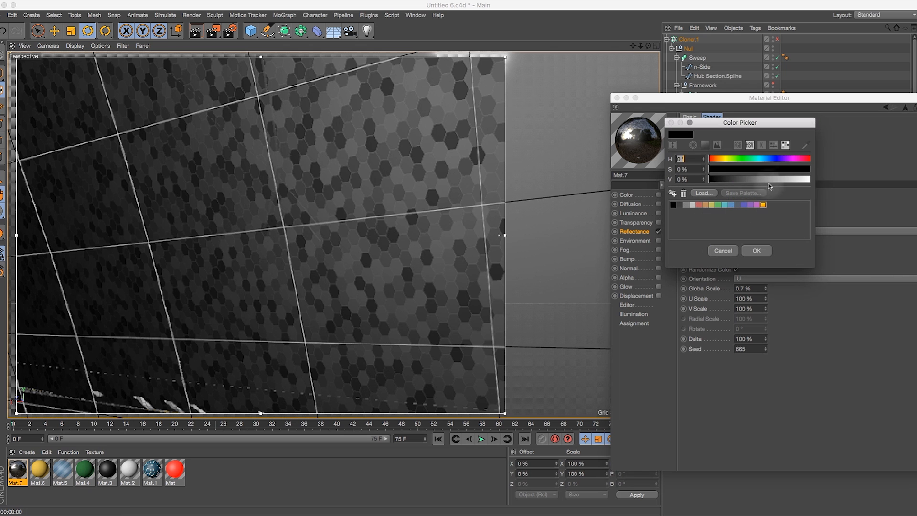
{"action": "left_click", "coordinate": [760, 251]}
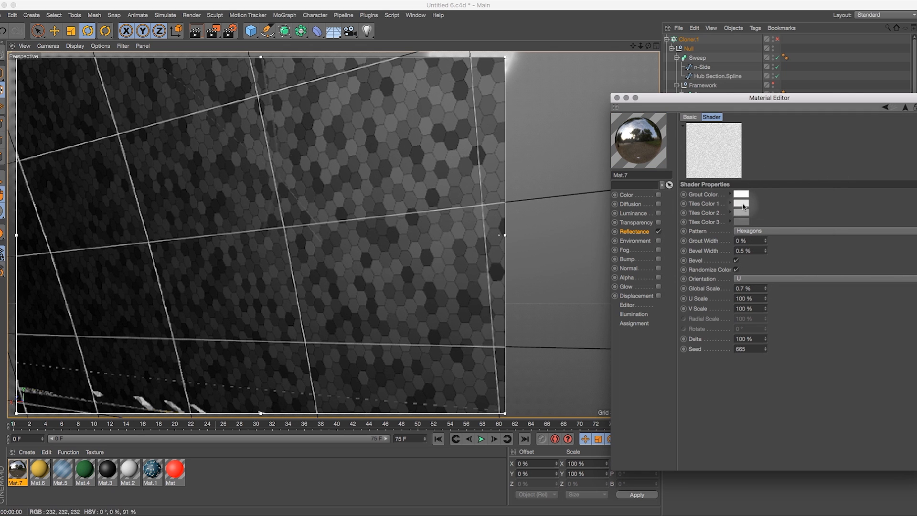
Try black for Tiles Color 1, 2 and 3 in the mask shader and check the render from another angle
{"action": "left_click", "coordinate": [741, 204]}
{"action": "left_click_drag", "start_coordinate": [738, 191], "coordinate": [712, 209]}
{"action": "left_click", "coordinate": [757, 262]}
{"action": "left_click", "coordinate": [743, 213]}
{"action": "left_click", "coordinate": [759, 269]}
{"action": "left_click", "coordinate": [741, 222]}
{"action": "left_click", "coordinate": [757, 280]}
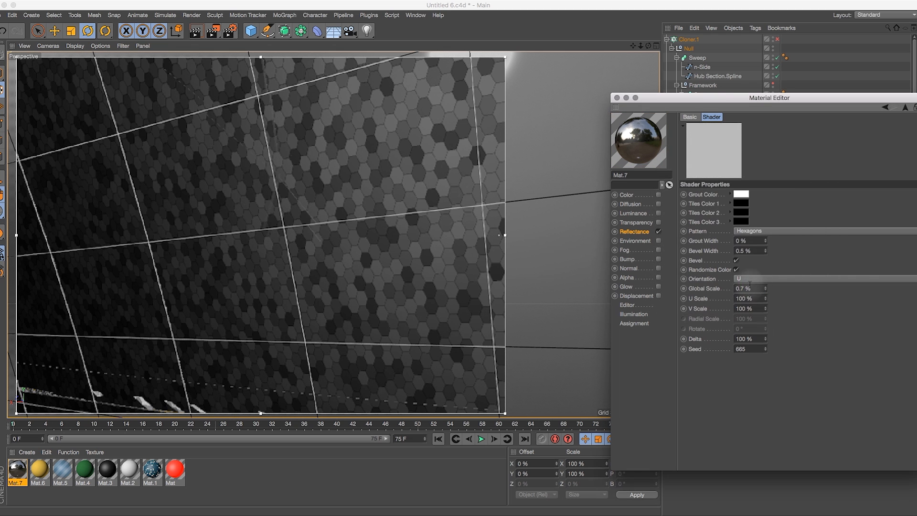
{"action": "left_click_drag", "start_coordinate": [644, 44], "coordinate": [688, 81]}
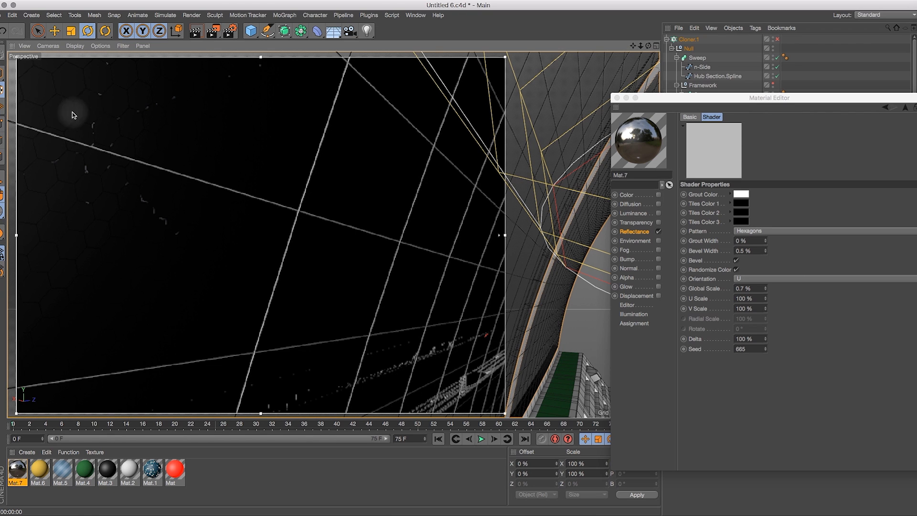
Set Tiles Color 1, 2 and 3 of the mask shader to progressively darker greys
{"action": "left_click", "coordinate": [747, 205]}
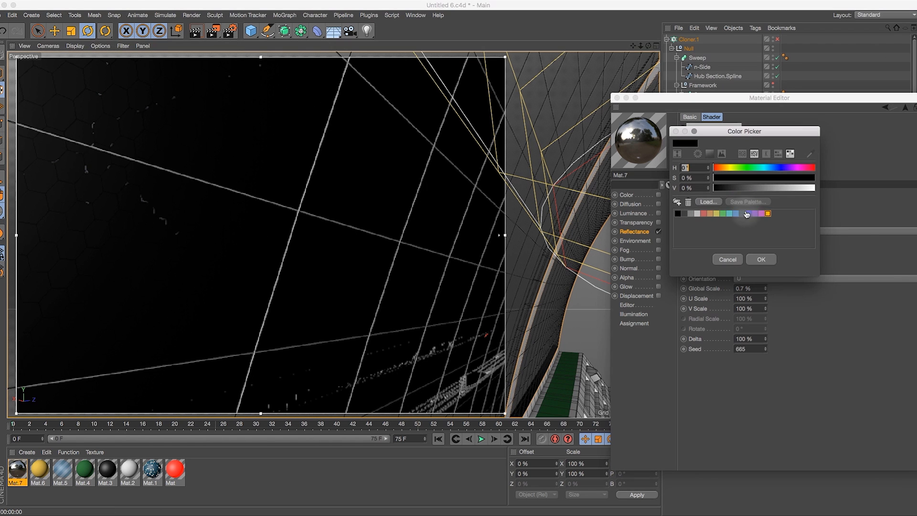
{"action": "left_click", "coordinate": [793, 192]}
{"action": "left_click", "coordinate": [761, 259]}
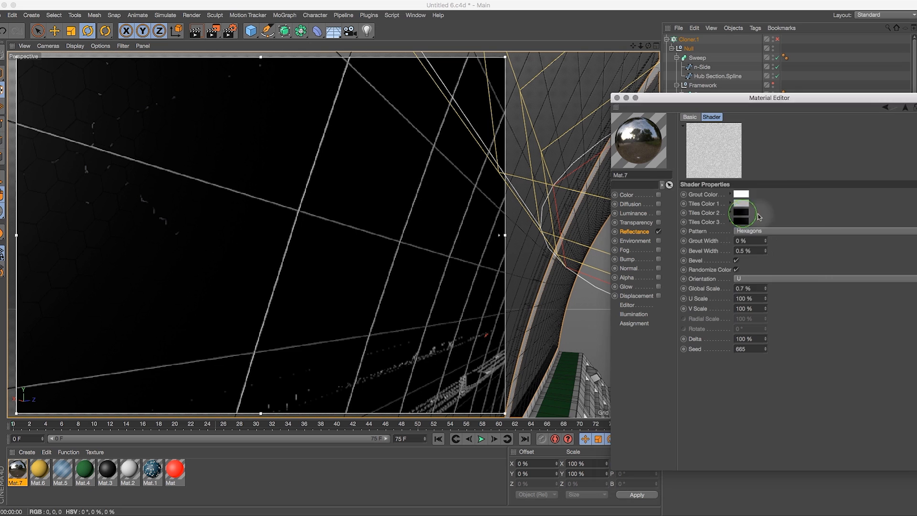
{"action": "left_click", "coordinate": [746, 213]}
{"action": "left_click", "coordinate": [793, 192]}
{"action": "left_click", "coordinate": [761, 260]}
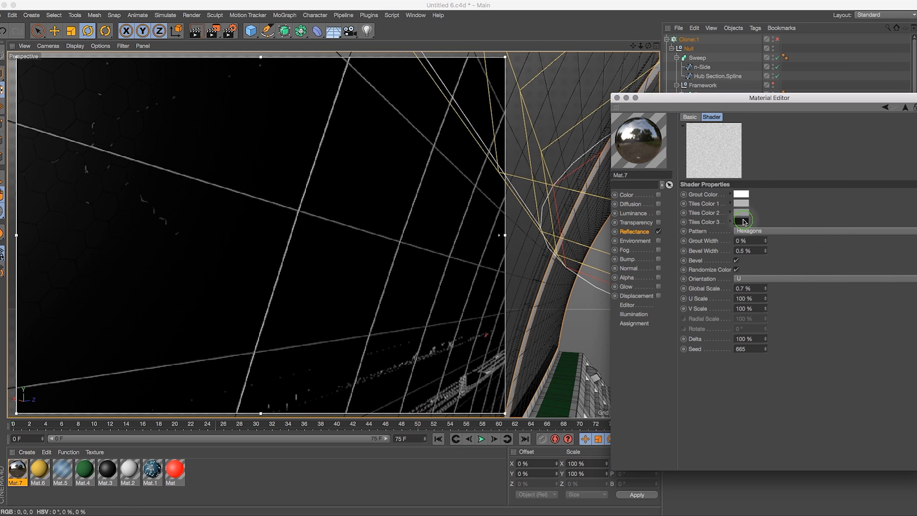
{"action": "left_click", "coordinate": [744, 222]}
{"action": "left_click", "coordinate": [753, 205]}
{"action": "left_click", "coordinate": [757, 277]}
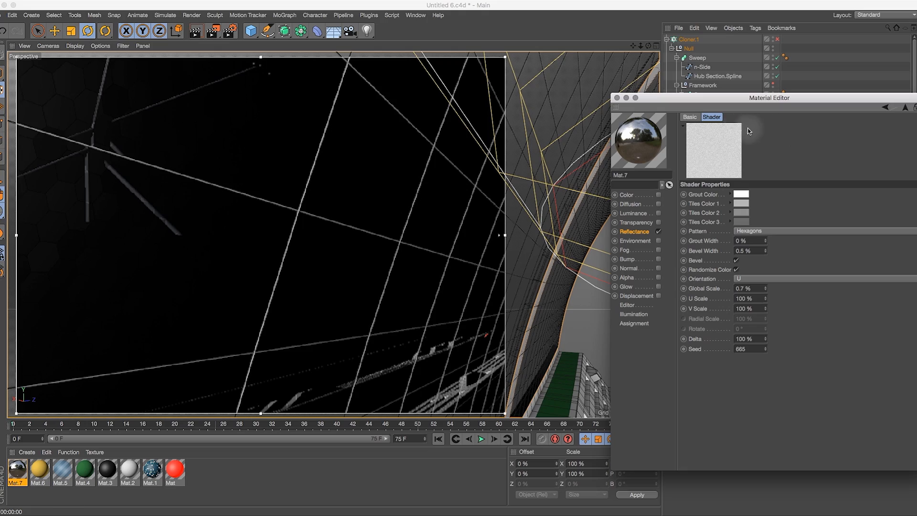
Turn Mat.7's Transparency channel back on and check the roof glass render from wider views
{"action": "left_click_drag", "start_coordinate": [648, 45], "coordinate": [555, 46]}
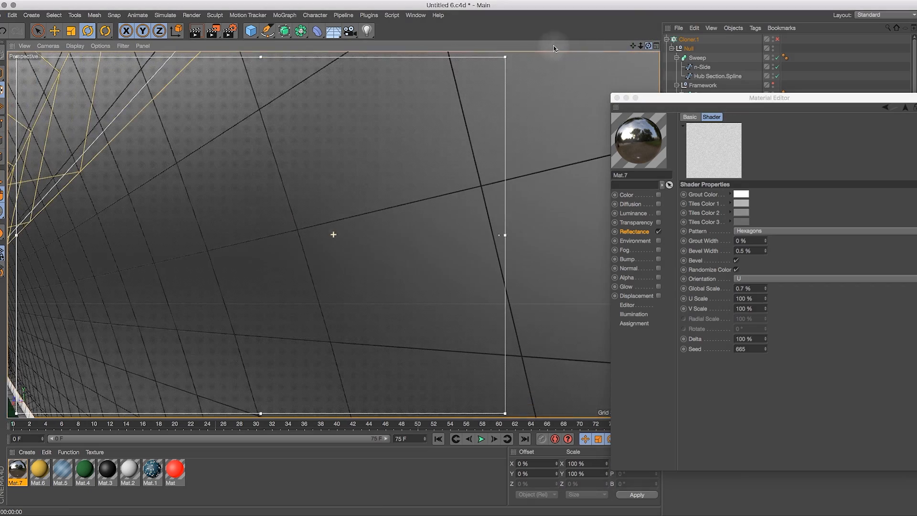
{"action": "left_click_drag", "start_coordinate": [648, 46], "coordinate": [594, 64]}
{"action": "left_click", "coordinate": [659, 223]}
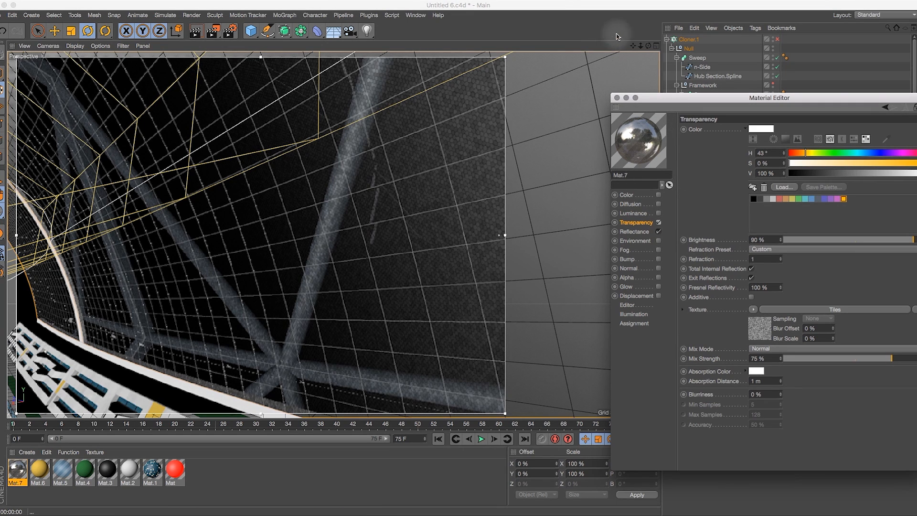
{"action": "left_click_drag", "start_coordinate": [640, 45], "coordinate": [599, 66]}
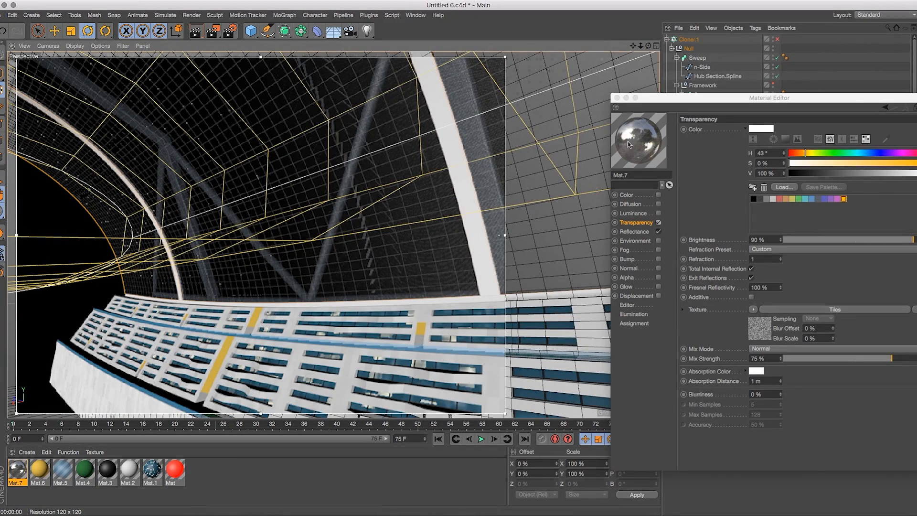
{"action": "left_click_drag", "start_coordinate": [648, 45], "coordinate": [635, 56]}
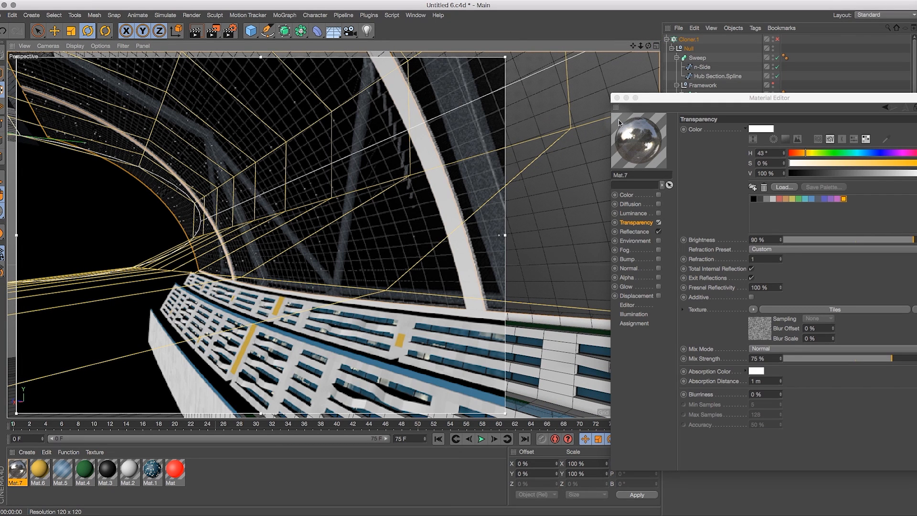
Switch from texture mode back to model mode and save the scene
{"action": "left_click", "coordinate": [2, 72]}
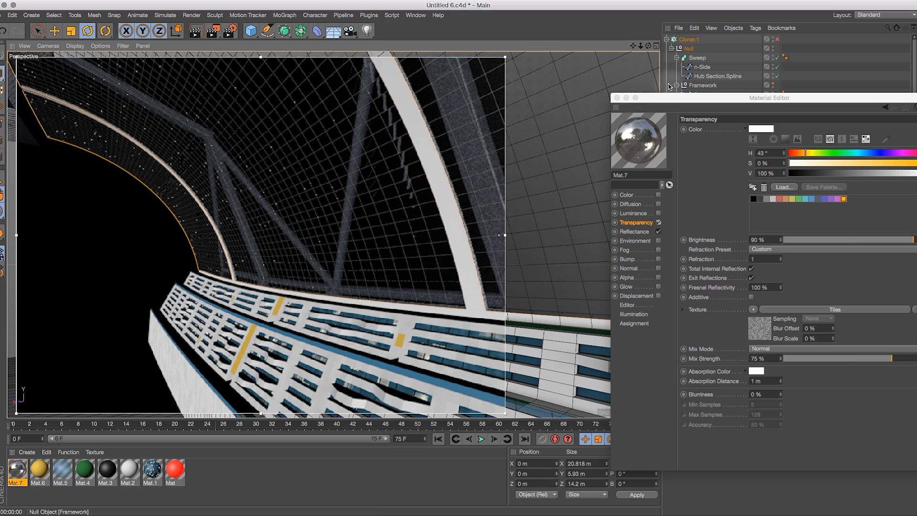
{"action": "left_click_drag", "start_coordinate": [647, 45], "coordinate": [582, 49]}
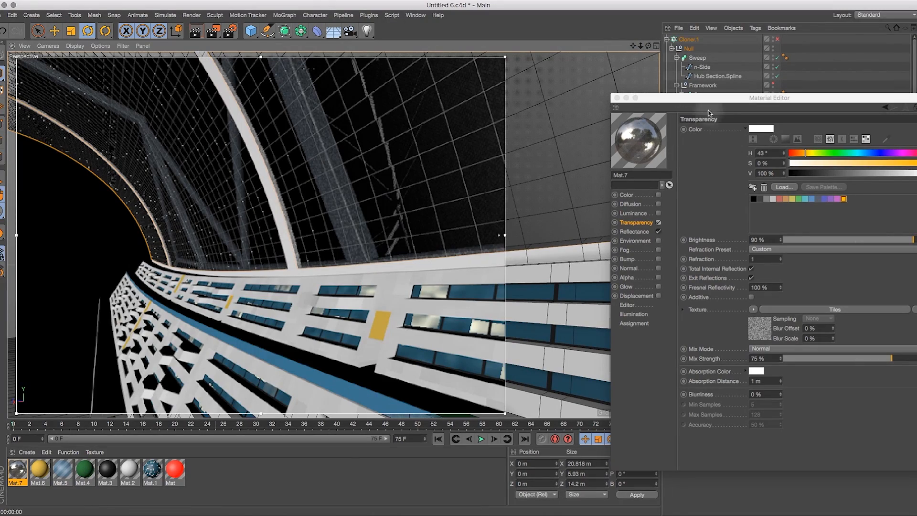
{"action": "key", "text": "super+s"}
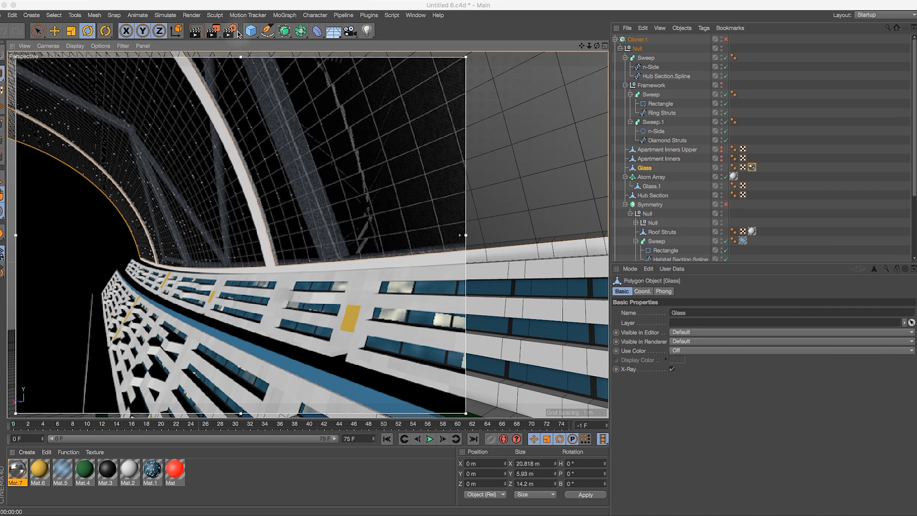
Turn off the Interactive Render Region and pull the view back to the whole habitat interior
{"action": "left_click", "coordinate": [190, 15]}
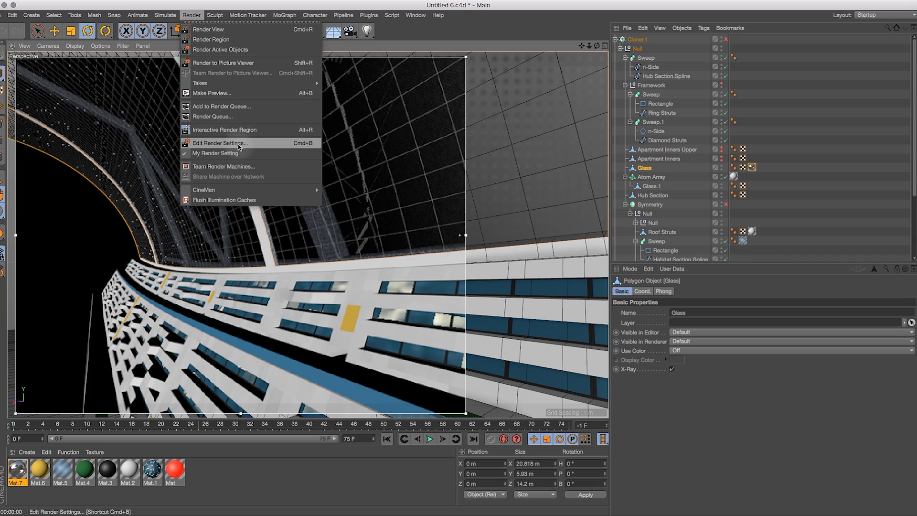
{"action": "left_click", "coordinate": [241, 132]}
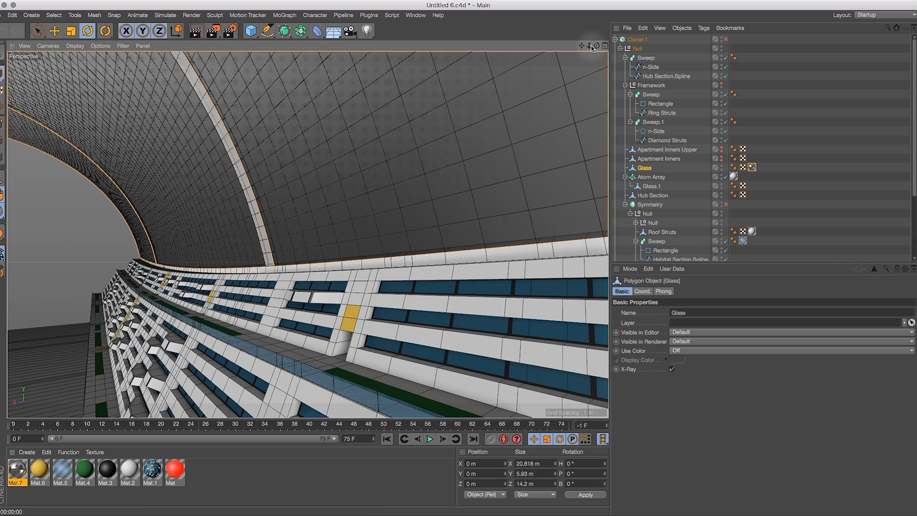
{"action": "left_click_drag", "start_coordinate": [590, 47], "coordinate": [649, 54]}
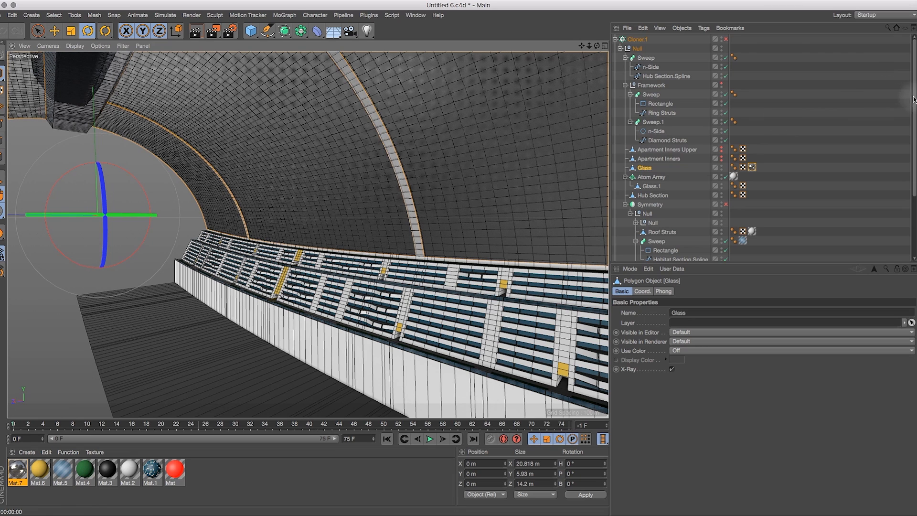
Switch Cloner.1, Symmetry and the Framework group back on and view the scene through Habitat Cam
{"action": "left_click", "coordinate": [726, 40]}
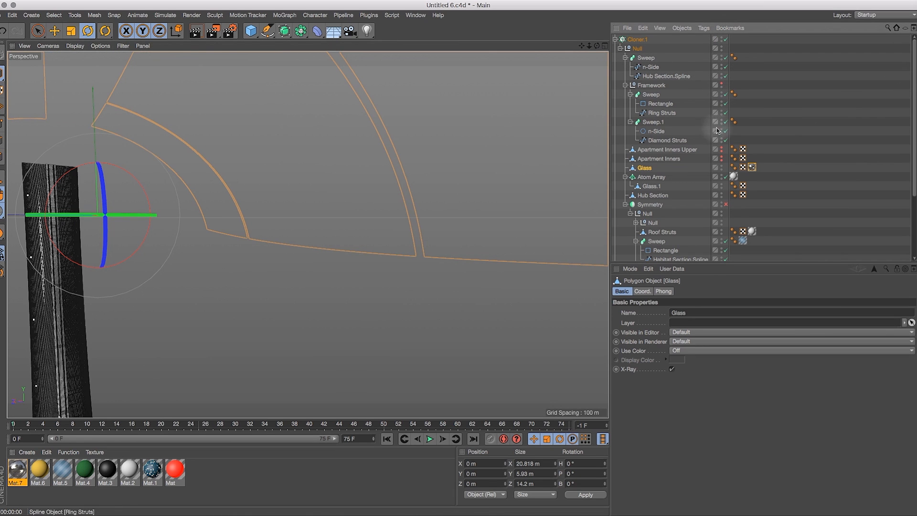
{"action": "left_click", "coordinate": [710, 207]}
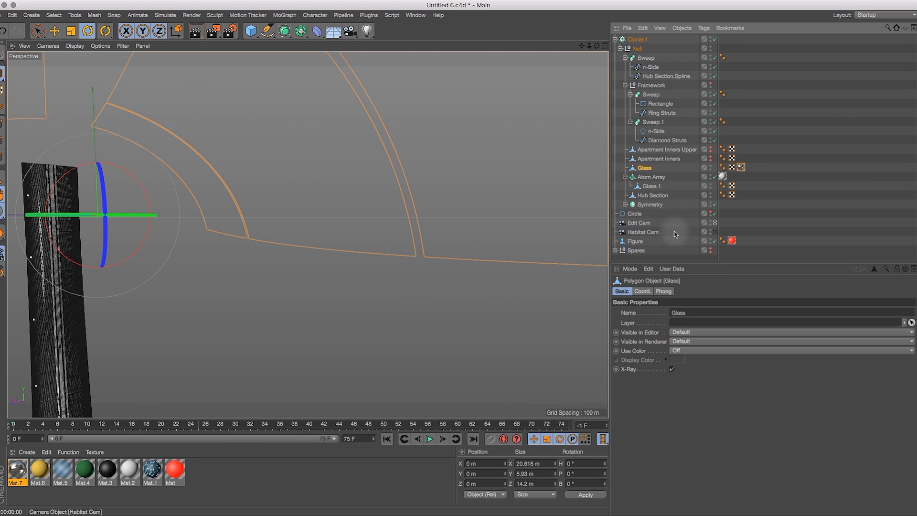
{"action": "left_click_drag", "start_coordinate": [718, 231], "coordinate": [715, 232]}
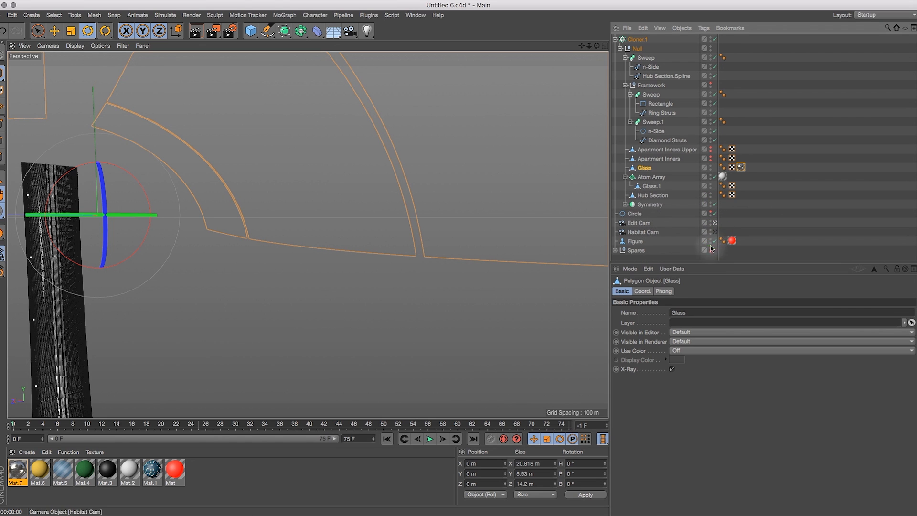
{"action": "left_click", "coordinate": [715, 232]}
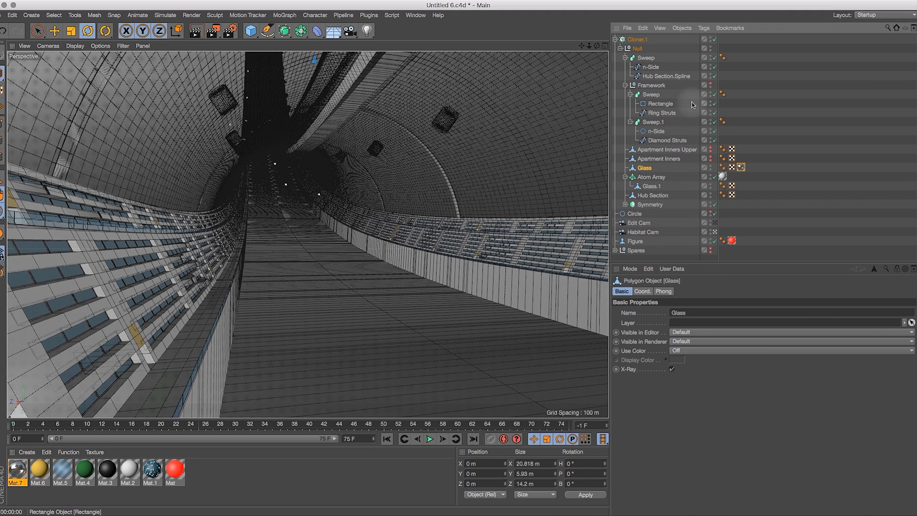
{"action": "left_click_drag", "start_coordinate": [711, 84], "coordinate": [712, 138]}
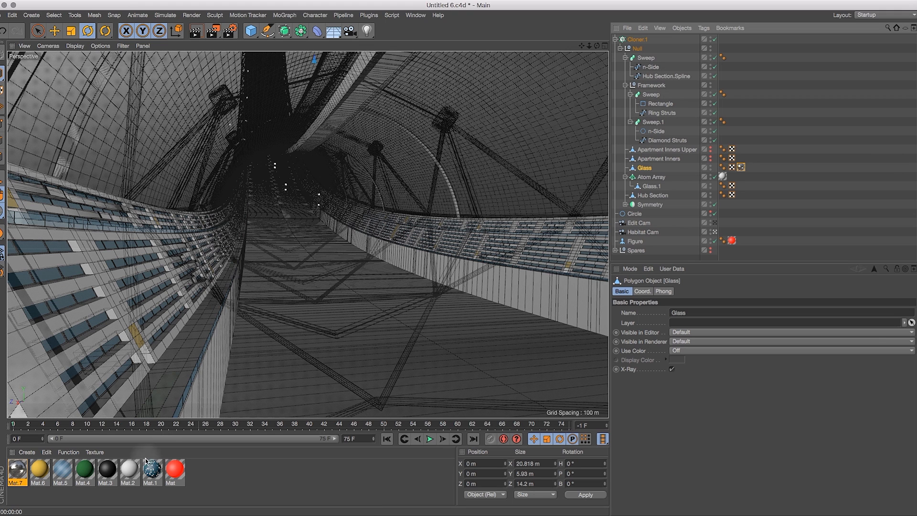
Create a new material and set its color to pure white with 0% saturation and 100% value
{"action": "left_click", "coordinate": [27, 452]}
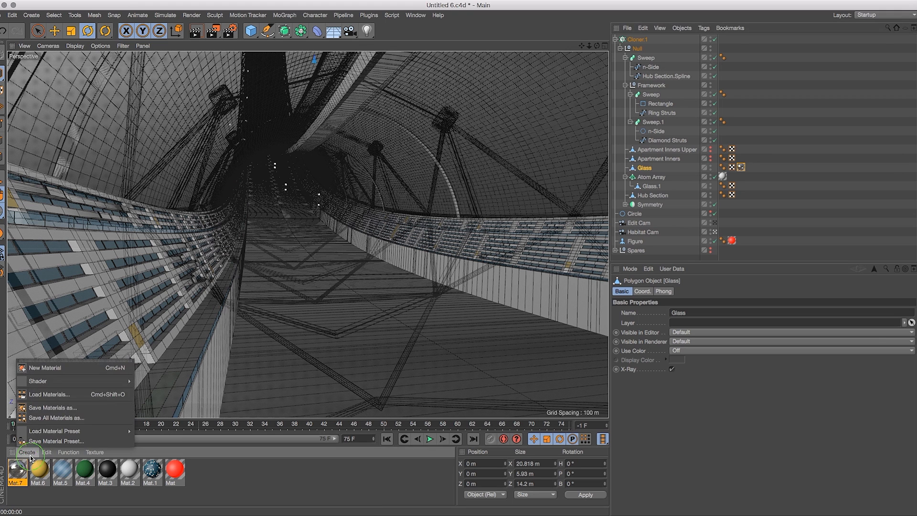
{"action": "left_click", "coordinate": [52, 369]}
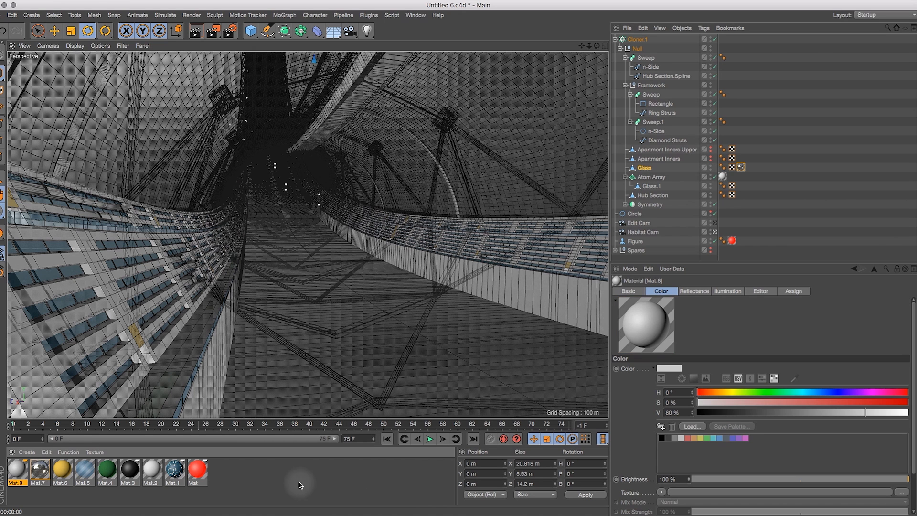
{"action": "double_click", "coordinate": [16, 471]}
{"action": "left_click_drag", "start_coordinate": [306, 56], "coordinate": [562, 85]}
{"action": "left_click_drag", "start_coordinate": [654, 160], "coordinate": [684, 160]}
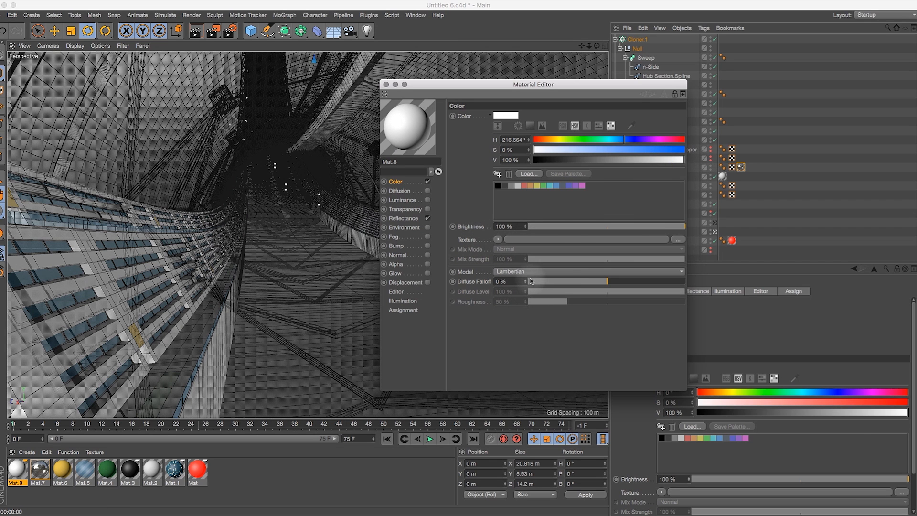
Add a Beckmann reflectance layer to Mat.8 with 30% layer color brightness and 30% roughness
{"action": "left_click", "coordinate": [409, 218]}
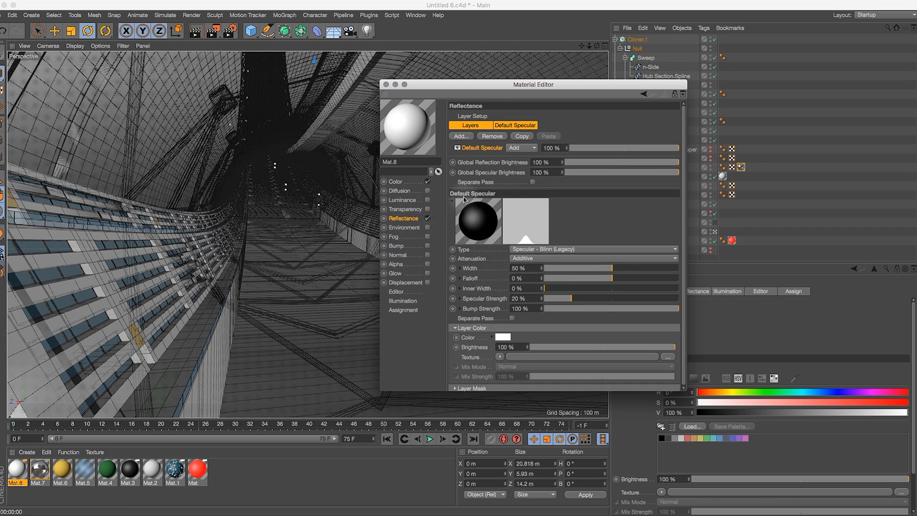
{"action": "left_click", "coordinate": [468, 139]}
{"action": "left_click", "coordinate": [483, 142]}
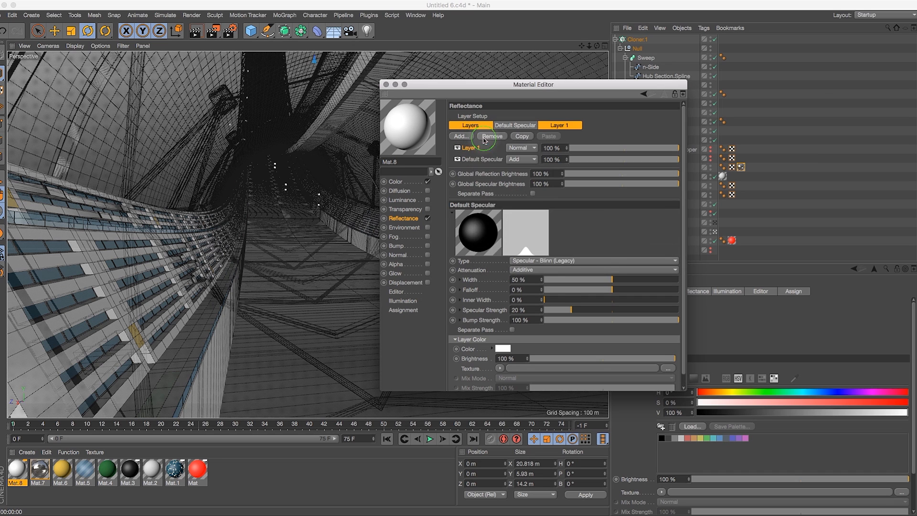
{"action": "left_click", "coordinate": [507, 339]}
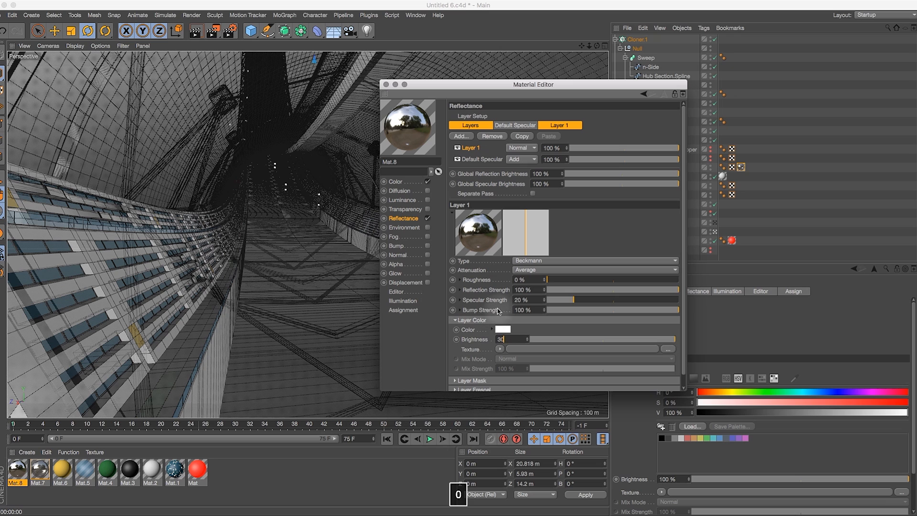
{"action": "type", "text": "30"}
{"action": "key", "text": "Return"}
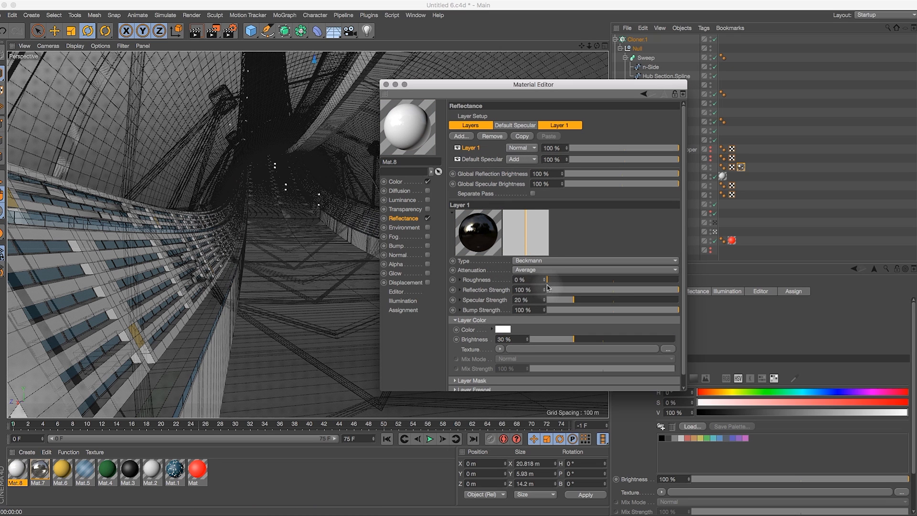
{"action": "double_click", "coordinate": [525, 279]}
{"action": "type", "text": "30"}
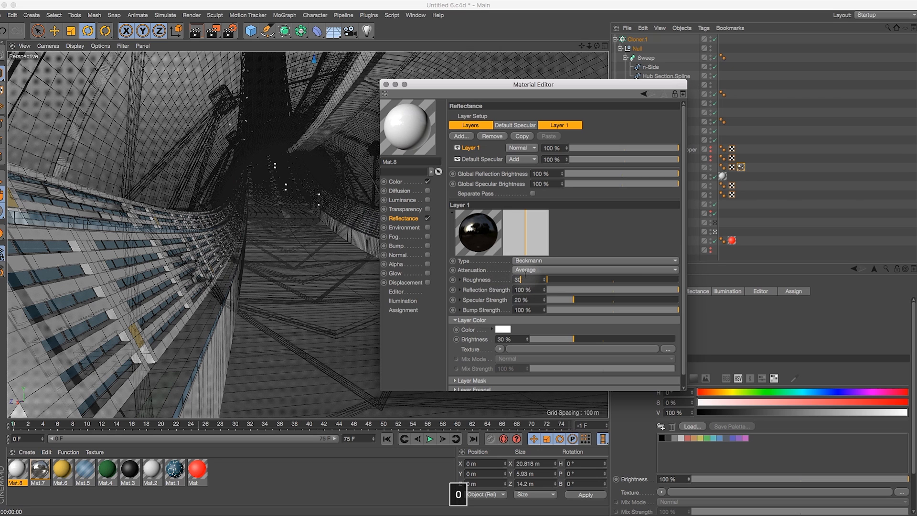
{"action": "key", "text": "Return"}
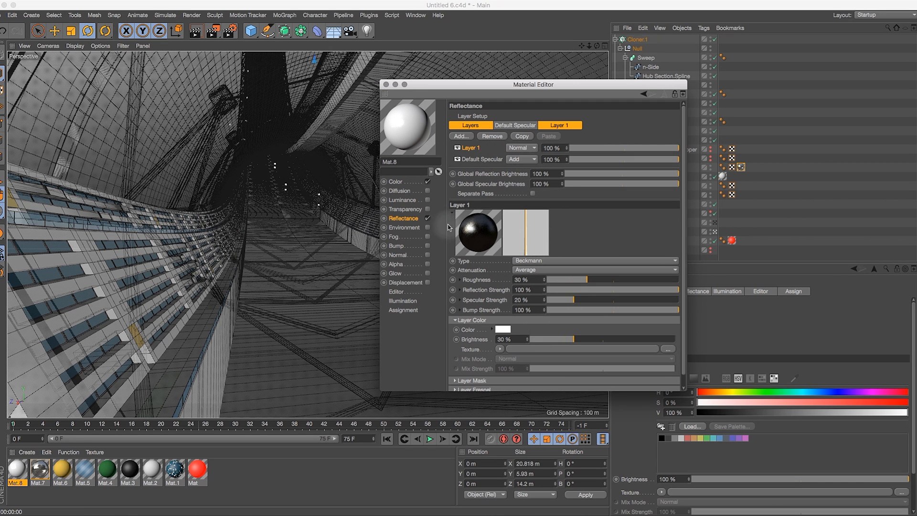
Close the material editor and apply Mat.8 to the Framework group and the Atom Array
{"action": "left_click", "coordinate": [386, 85]}
{"action": "left_click_drag", "start_coordinate": [17, 470], "coordinate": [651, 86]}
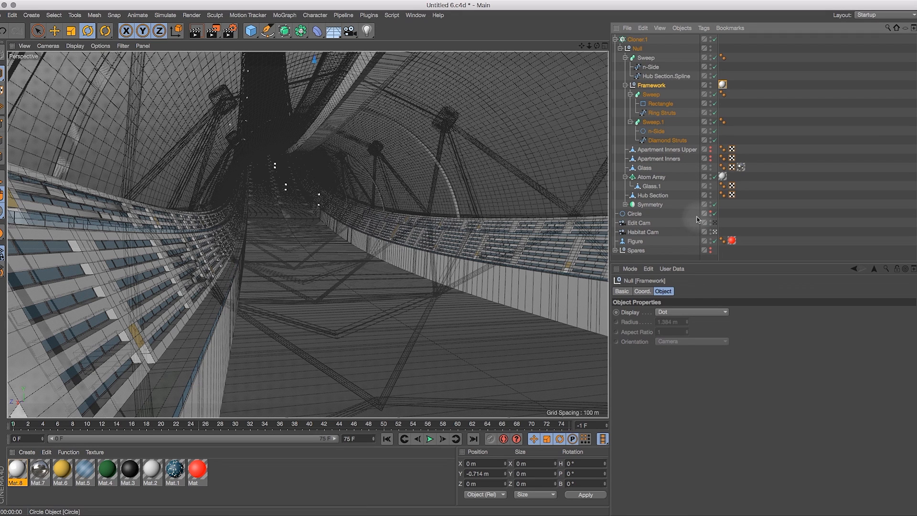
{"action": "left_click_drag", "start_coordinate": [17, 470], "coordinate": [728, 180]}
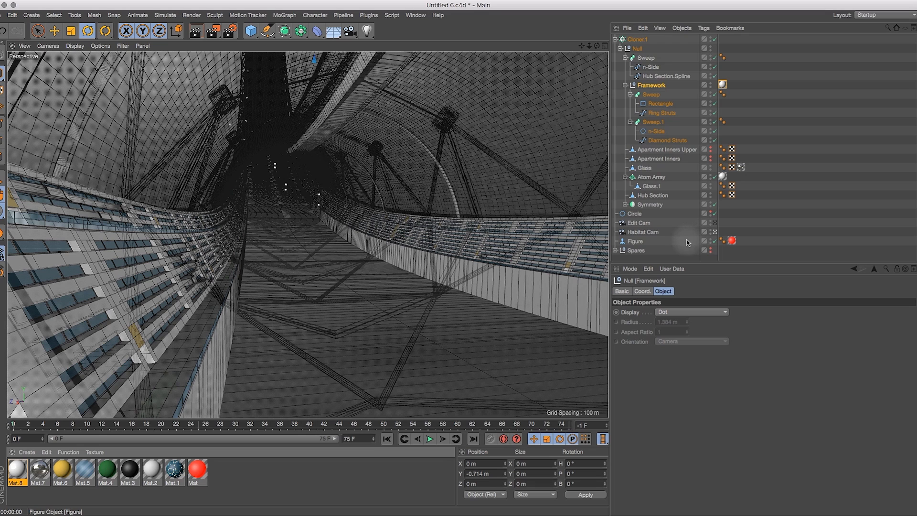
Apply Mat.8 to the Roof Struts inside Symmetry and to the Sweep that follows the Hub Section spline
{"action": "left_click", "coordinate": [625, 205]}
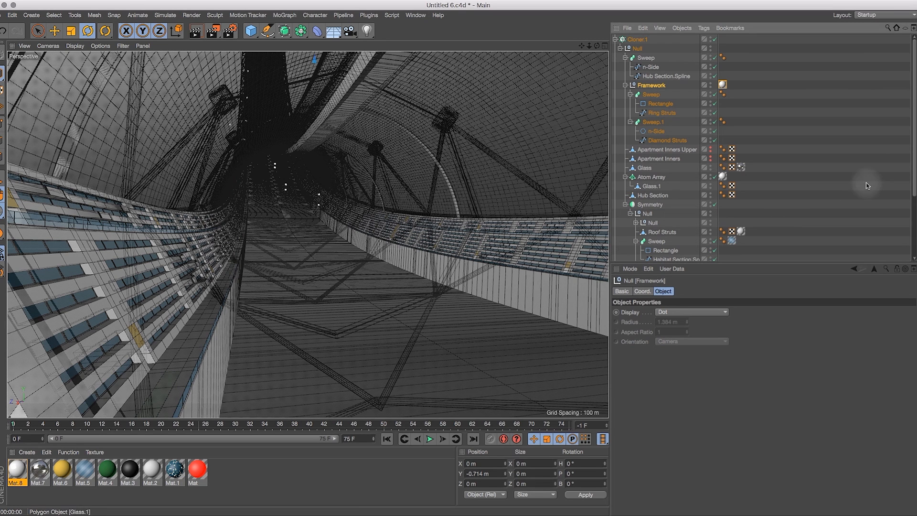
{"action": "scroll", "coordinate": [913, 113], "scroll_direction": "down", "scroll_amount": 5}
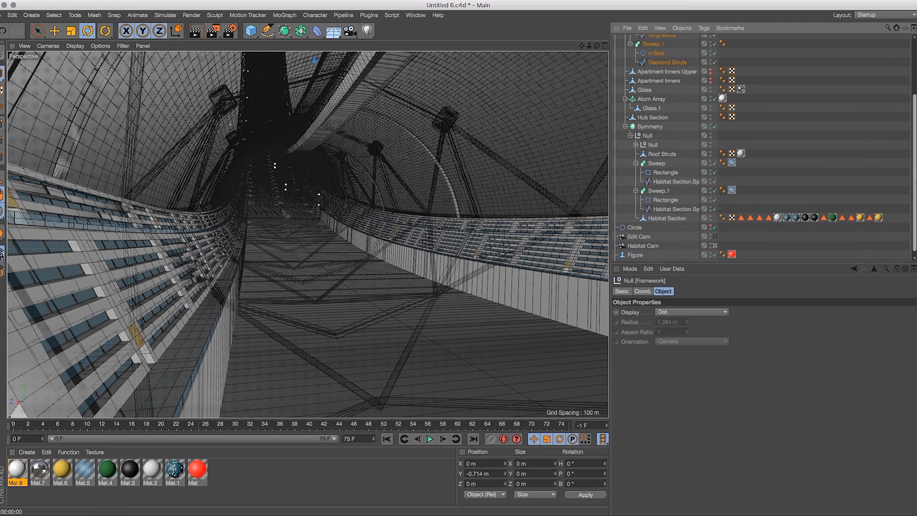
{"action": "left_click_drag", "start_coordinate": [17, 470], "coordinate": [741, 147]}
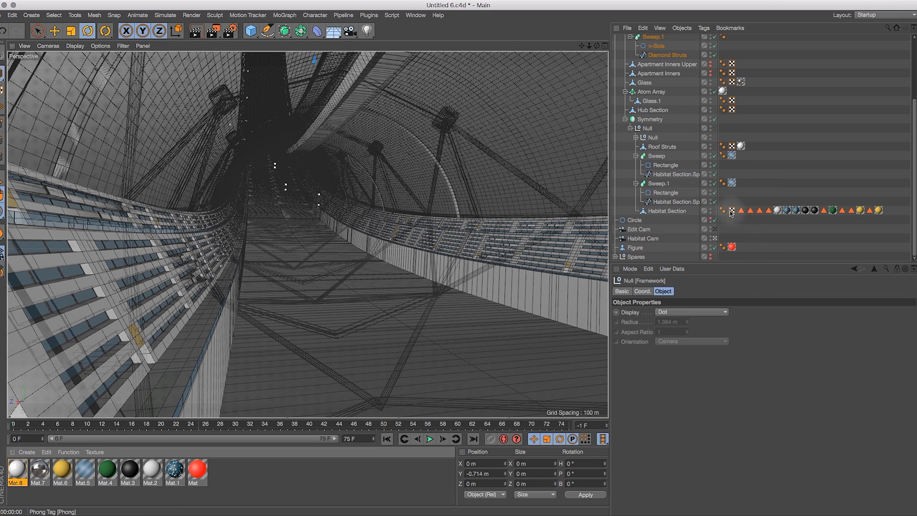
{"action": "left_click", "coordinate": [911, 140]}
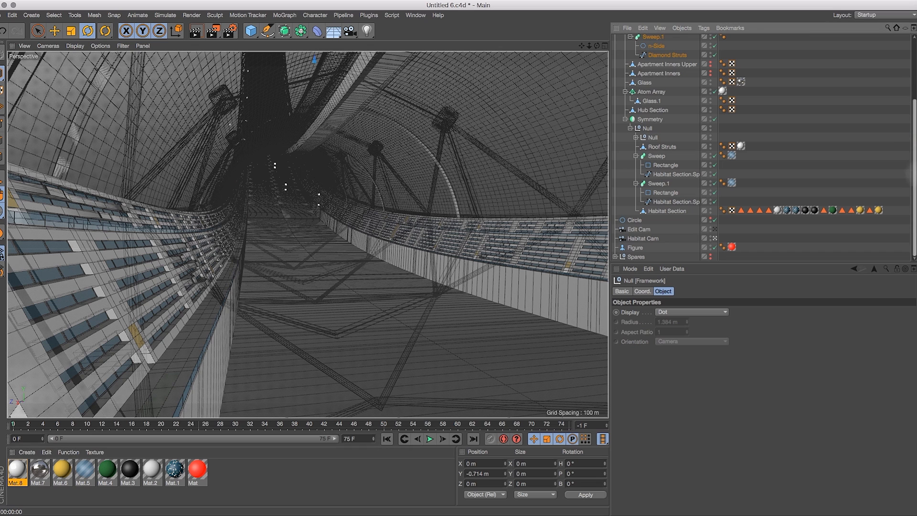
{"action": "scroll", "coordinate": [911, 143], "scroll_direction": "up", "scroll_amount": 5}
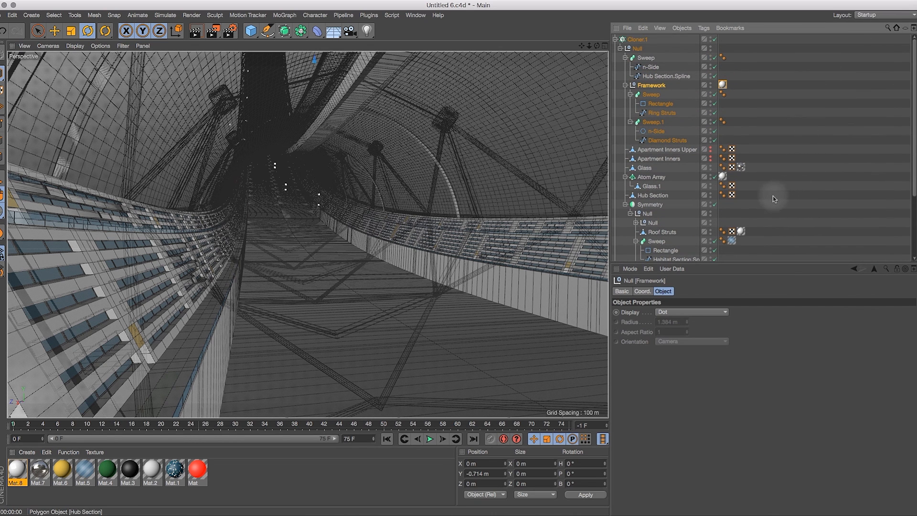
{"action": "left_click", "coordinate": [715, 57]}
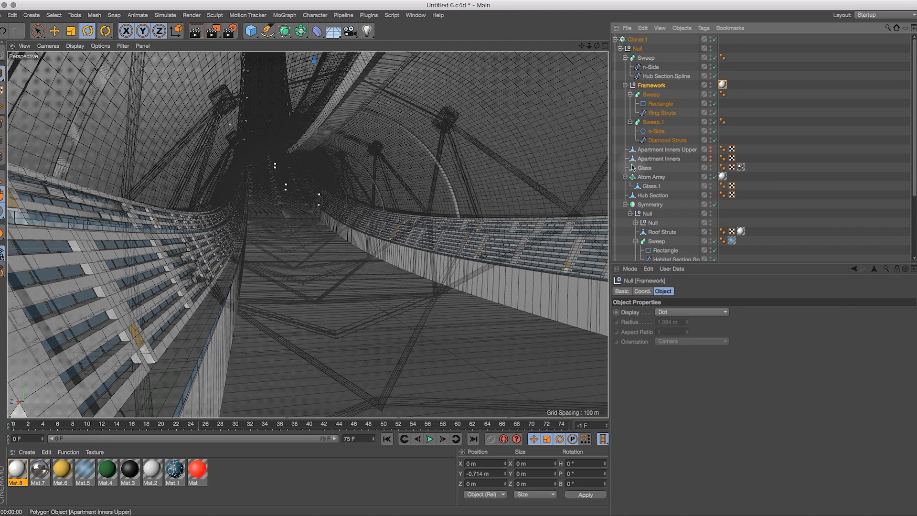
{"action": "left_click_drag", "start_coordinate": [17, 470], "coordinate": [651, 58]}
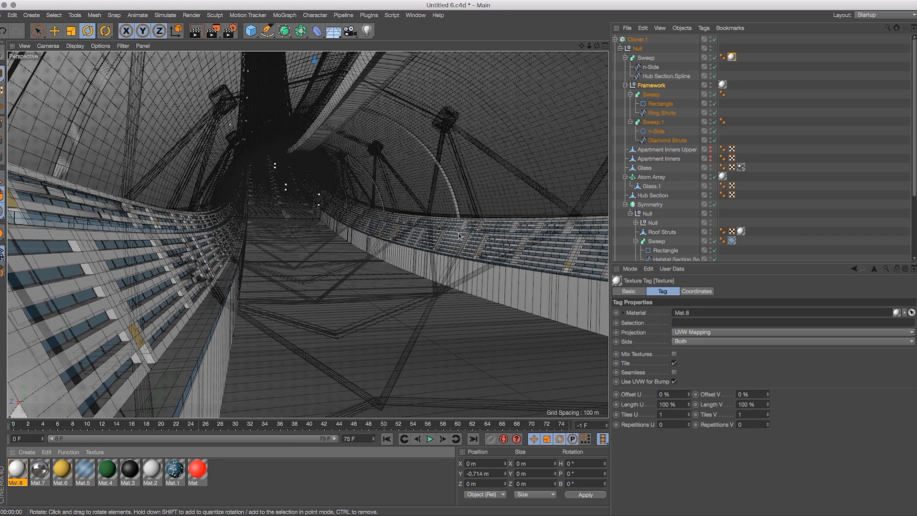
Widen the viewport and set the render output height to 850 pixels
{"action": "left_click_drag", "start_coordinate": [612, 191], "coordinate": [751, 214]}
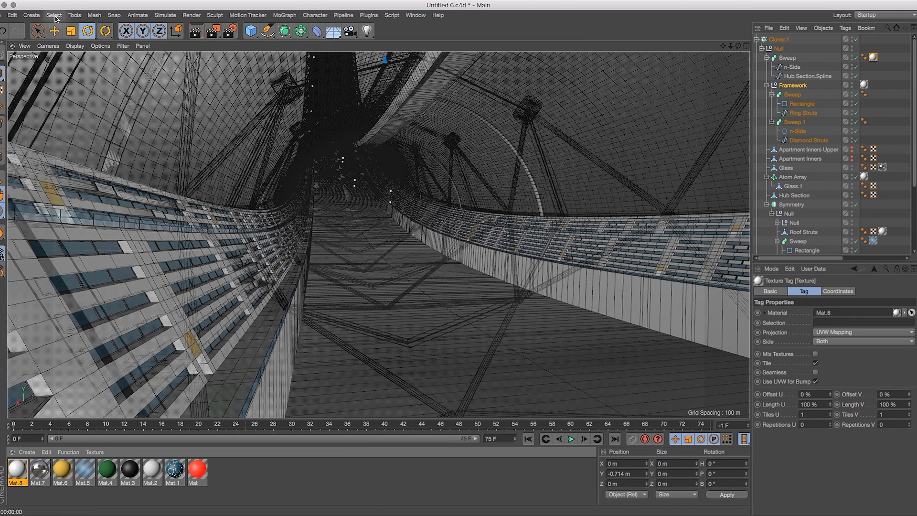
{"action": "left_click", "coordinate": [192, 14]}
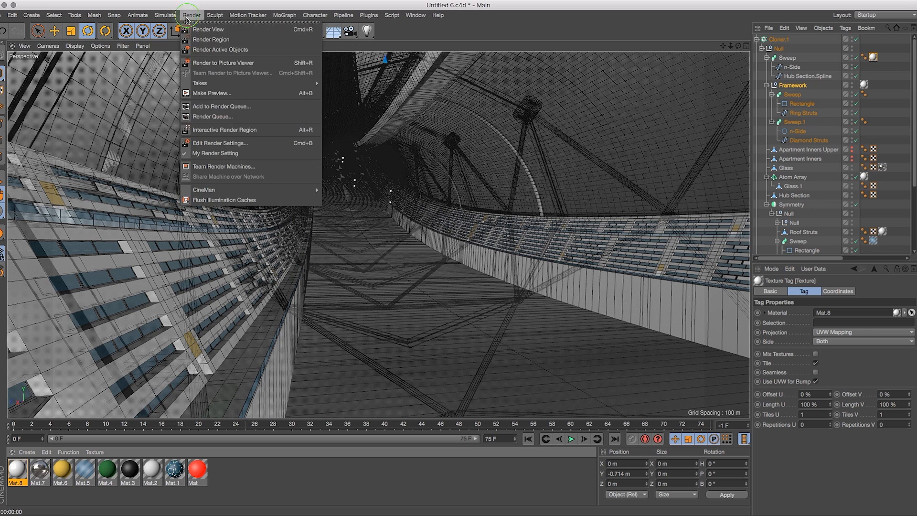
{"action": "left_click", "coordinate": [229, 143]}
{"action": "left_click_drag", "start_coordinate": [311, 23], "coordinate": [486, 83]}
{"action": "left_click", "coordinate": [380, 131]}
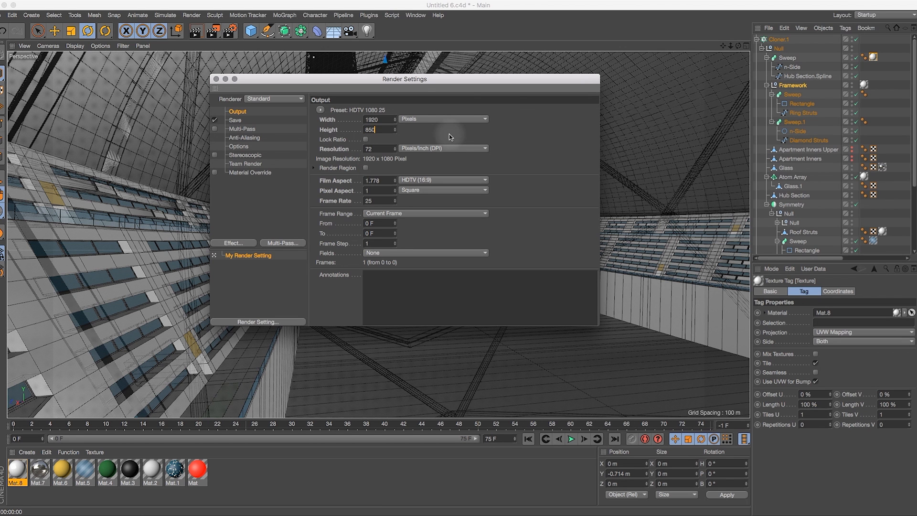
{"action": "key", "text": "Return"}
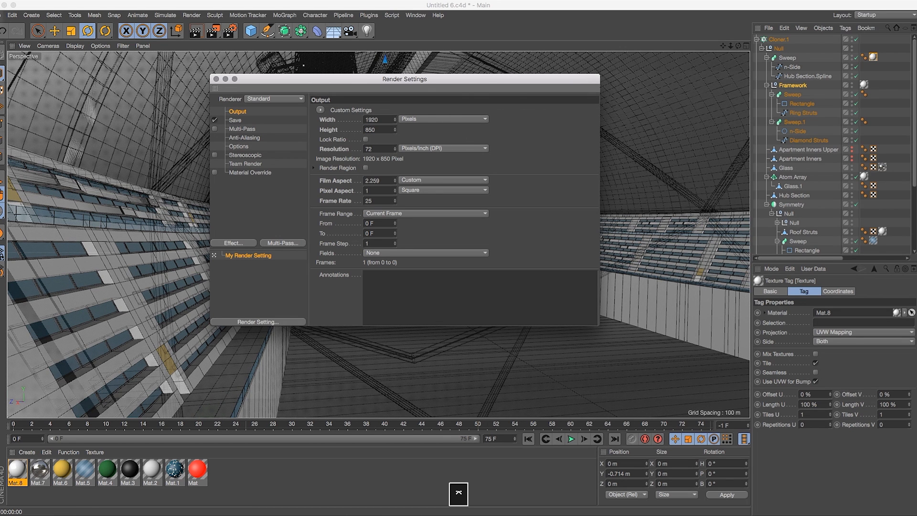
{"action": "left_click", "coordinate": [215, 79]}
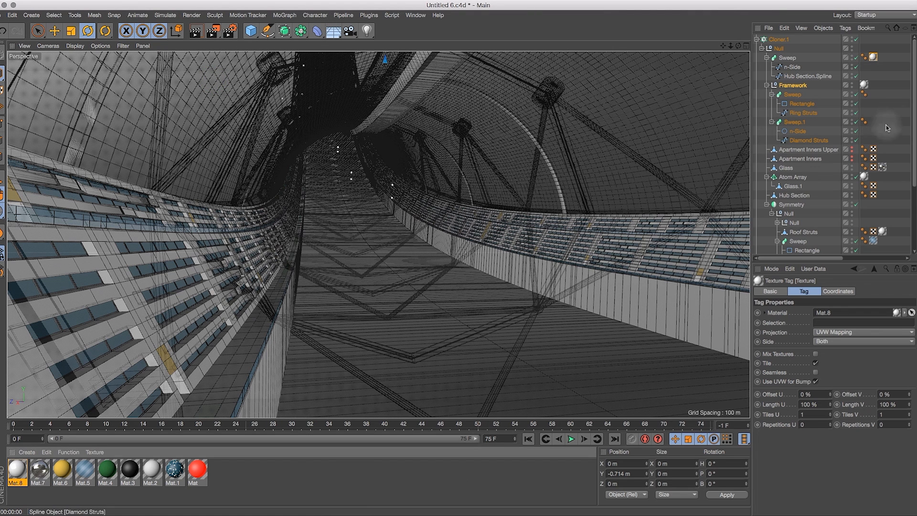
Set Habitat Cam's focal length to 12 mm and move the camera sideways, close to the apartment windows
{"action": "scroll", "coordinate": [838, 243], "scroll_direction": "down", "scroll_amount": 5}
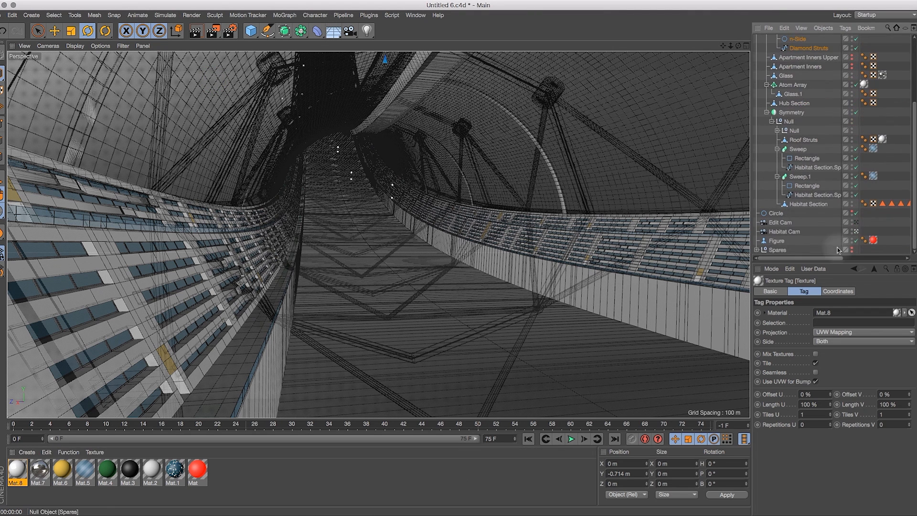
{"action": "left_click", "coordinate": [784, 232]}
{"action": "left_click", "coordinate": [841, 333]}
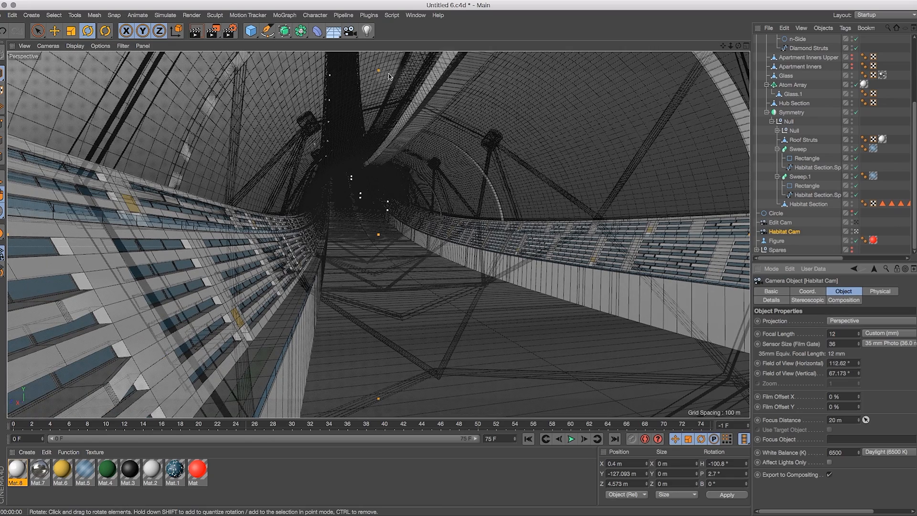
{"action": "mouse_move", "coordinate": [730, 46]}
{"action": "left_mouse_down"}
{"action": "mouse_move", "coordinate": [727, 20]}
{"action": "mouse_move", "coordinate": [724, 48]}
{"action": "mouse_move", "coordinate": [737, 50]}
{"action": "mouse_move", "coordinate": [716, 50]}
{"action": "mouse_move", "coordinate": [739, 43]}
{"action": "left_mouse_up"}
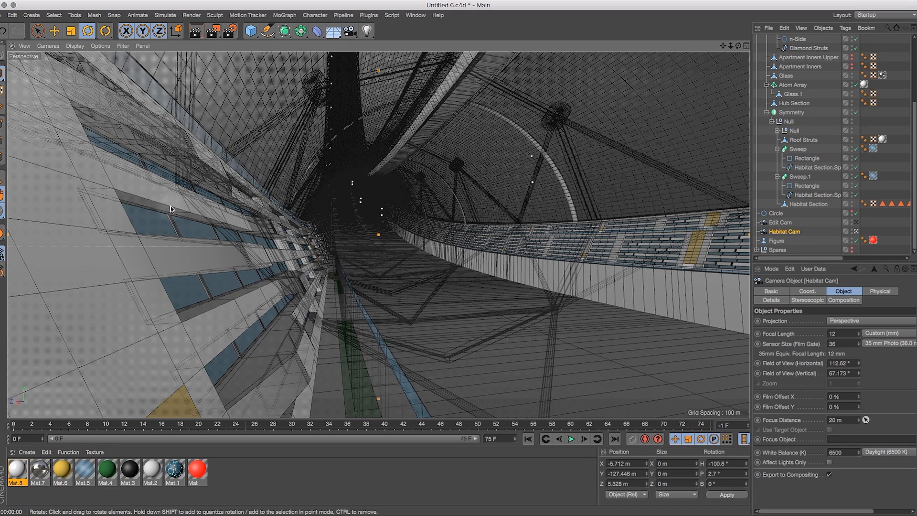
Turn off X-Ray on the Cloner.1 object and re-aim the Habitat Cam view along the apartment windows
{"action": "left_click", "coordinate": [810, 206]}
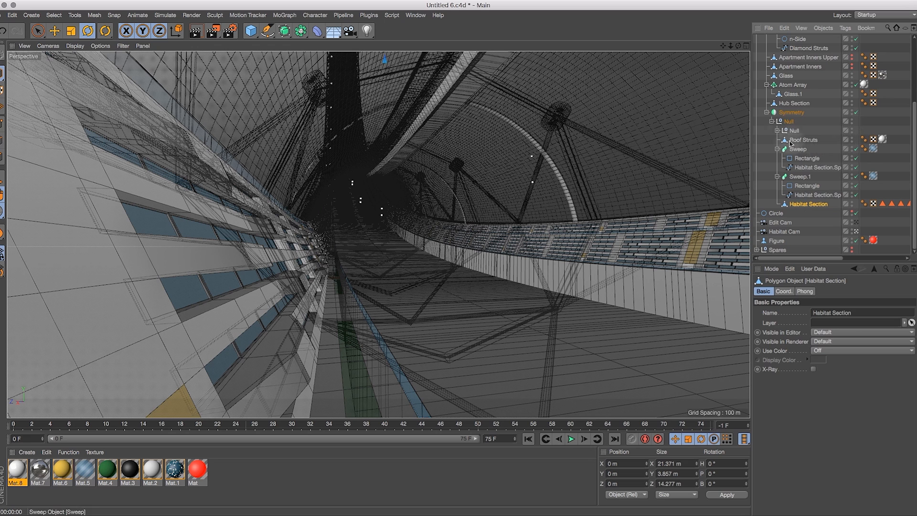
{"action": "left_click", "coordinate": [792, 112]}
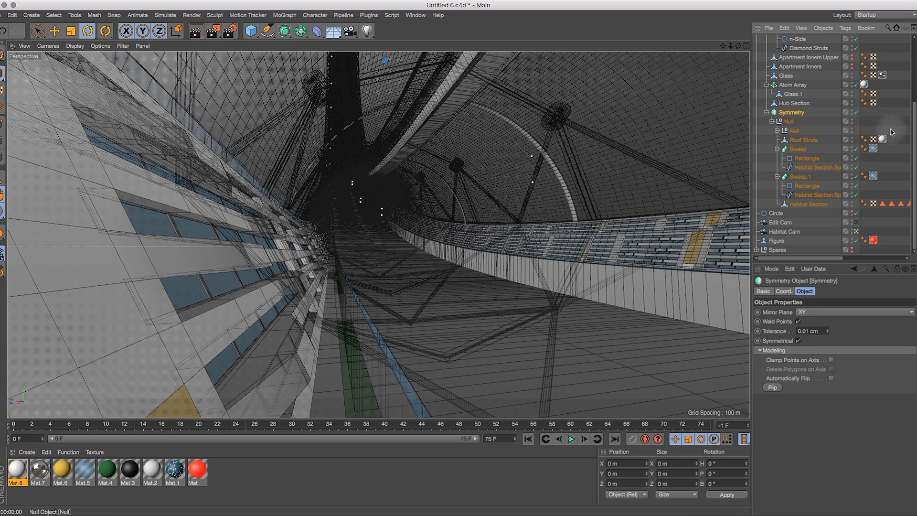
{"action": "left_click_drag", "start_coordinate": [915, 114], "coordinate": [912, 78]}
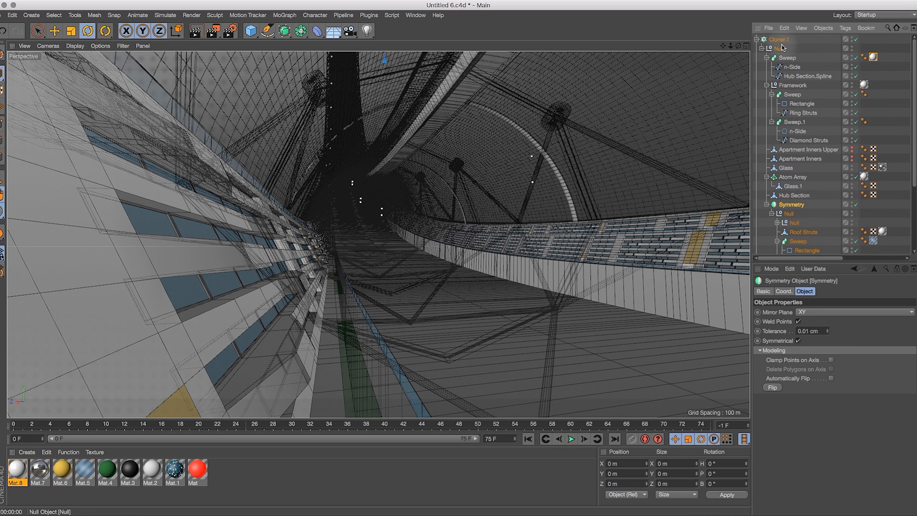
{"action": "left_click", "coordinate": [779, 39]}
{"action": "left_click", "coordinate": [768, 291]}
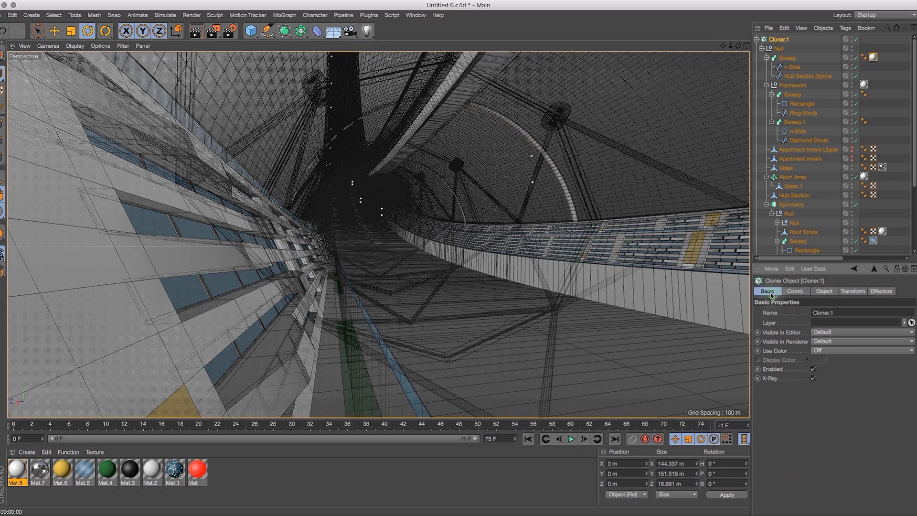
{"action": "left_click", "coordinate": [814, 379]}
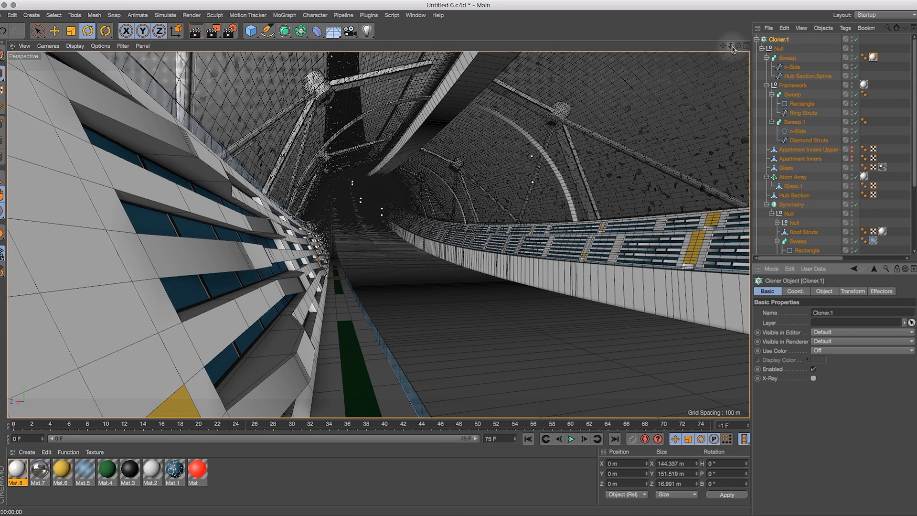
{"action": "left_click_drag", "start_coordinate": [738, 48], "coordinate": [623, 65]}
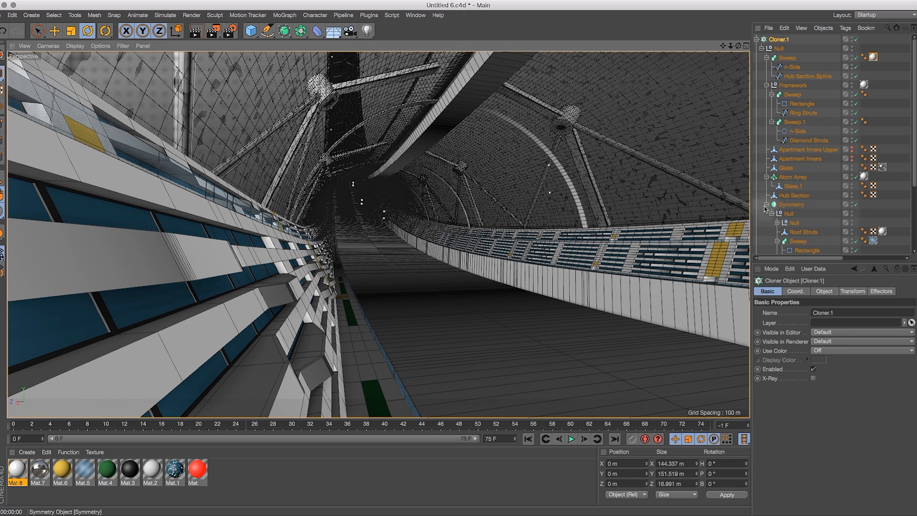
Switch the renderer in the render settings from Standard to Physical
{"action": "left_click", "coordinate": [182, 15]}
{"action": "left_click", "coordinate": [221, 143]}
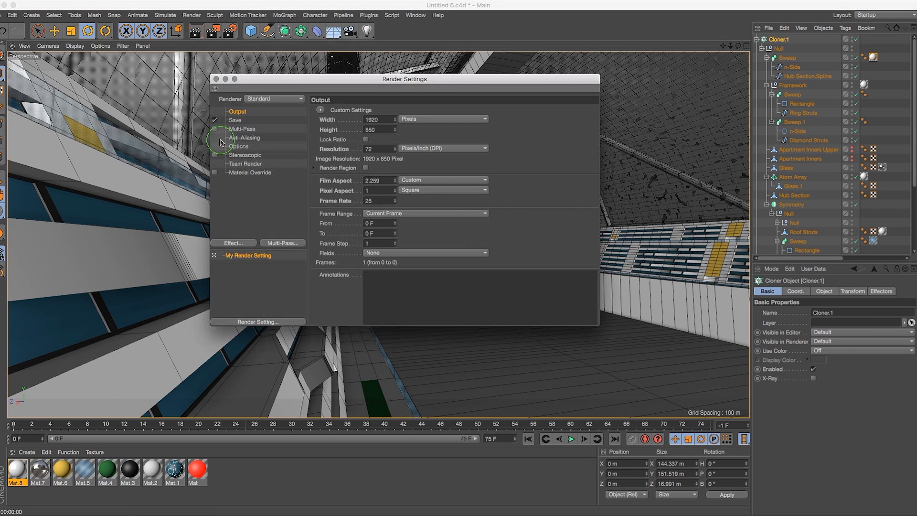
{"action": "left_click_drag", "start_coordinate": [351, 81], "coordinate": [407, 83]}
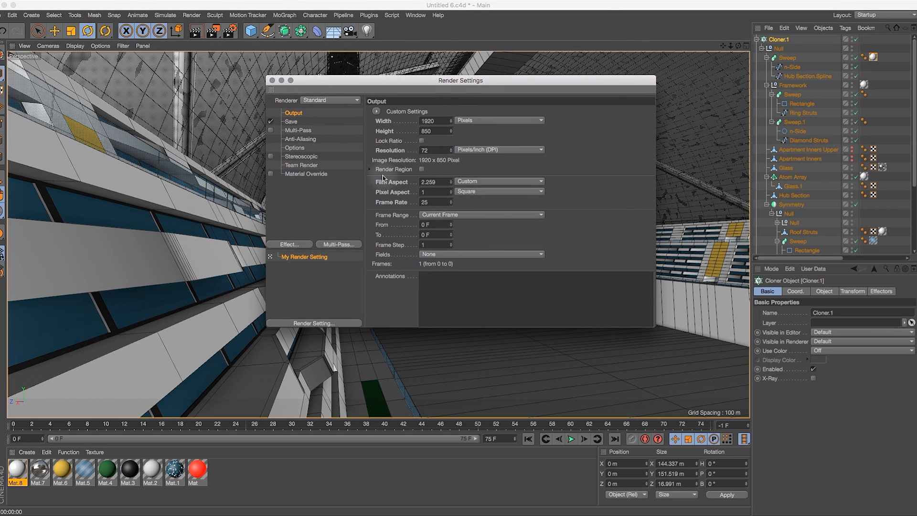
{"action": "left_click", "coordinate": [335, 100]}
{"action": "left_click", "coordinate": [338, 130]}
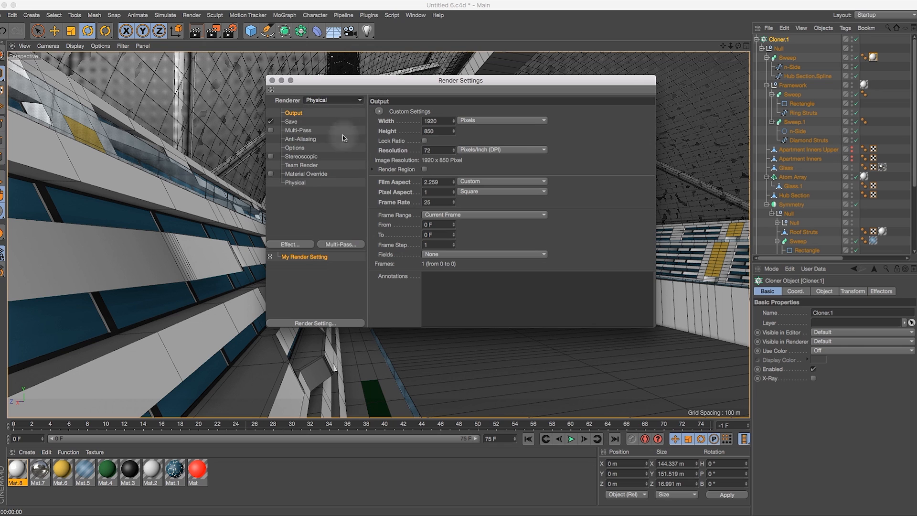
Set the Physical renderer's sampling quality to Automatic
{"action": "left_click", "coordinate": [312, 183]}
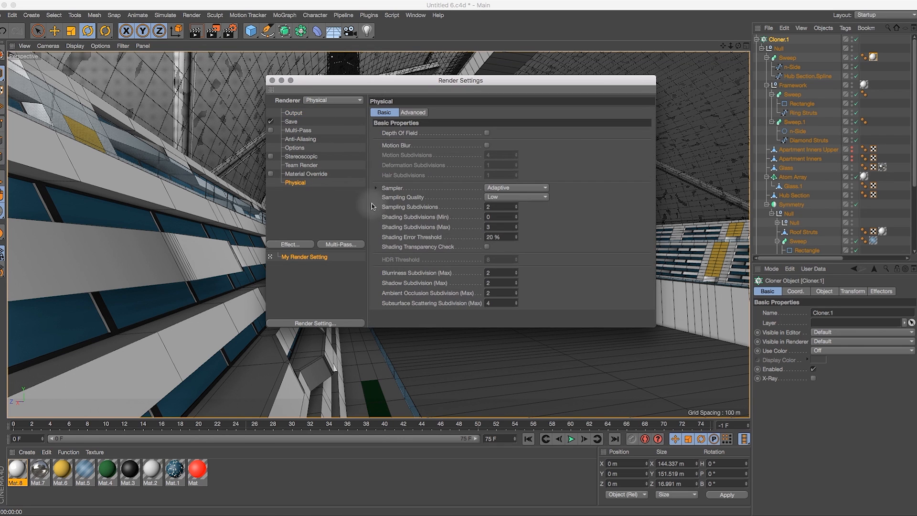
{"action": "left_click", "coordinate": [520, 197]}
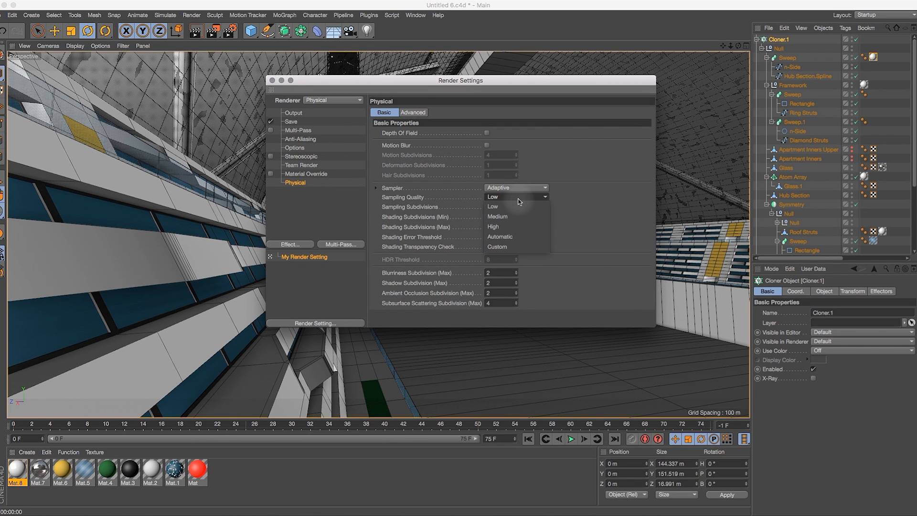
{"action": "left_click", "coordinate": [523, 177]}
{"action": "left_click", "coordinate": [518, 197]}
{"action": "left_click", "coordinate": [520, 236]}
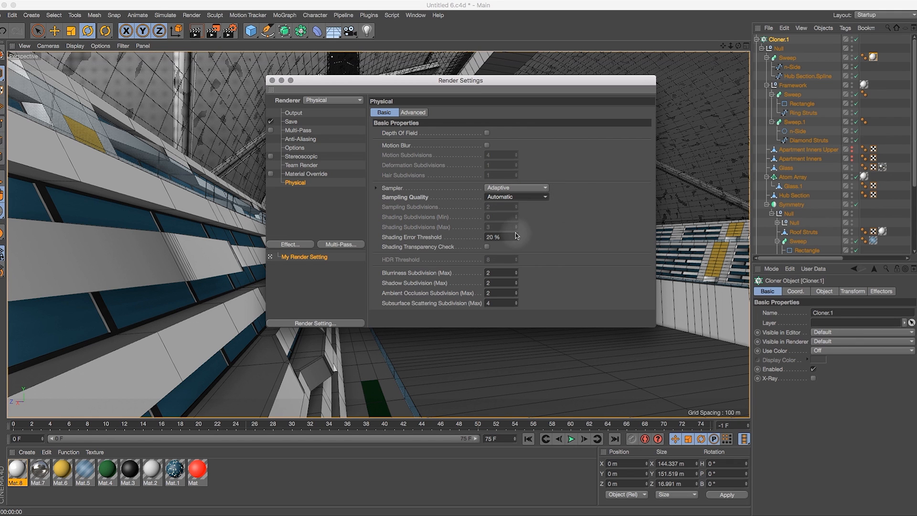
{"action": "mouse_move", "coordinate": [508, 80]}
{"action": "left_mouse_down"}
{"action": "mouse_move", "coordinate": [525, 98]}
{"action": "mouse_move", "coordinate": [513, 98]}
{"action": "left_mouse_up"}
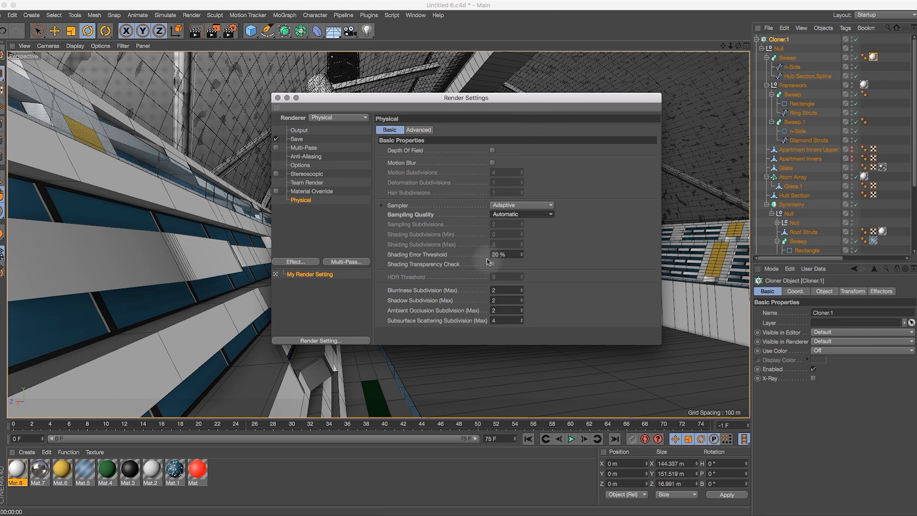
{"action": "left_click_drag", "start_coordinate": [507, 96], "coordinate": [516, 99]}
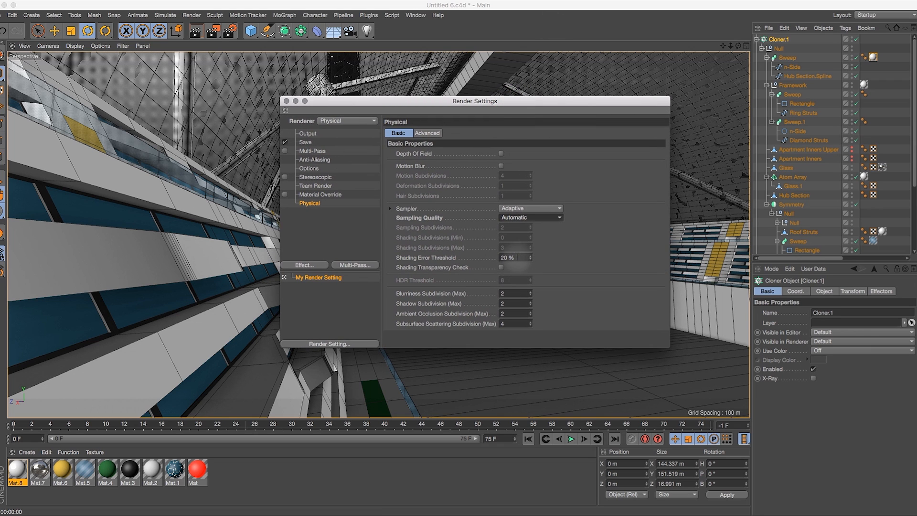
Set the Shading Error Threshold to 30% and close the render settings, with the Cloner.1 hierarchy collapsed
{"action": "left_click", "coordinate": [516, 259]}
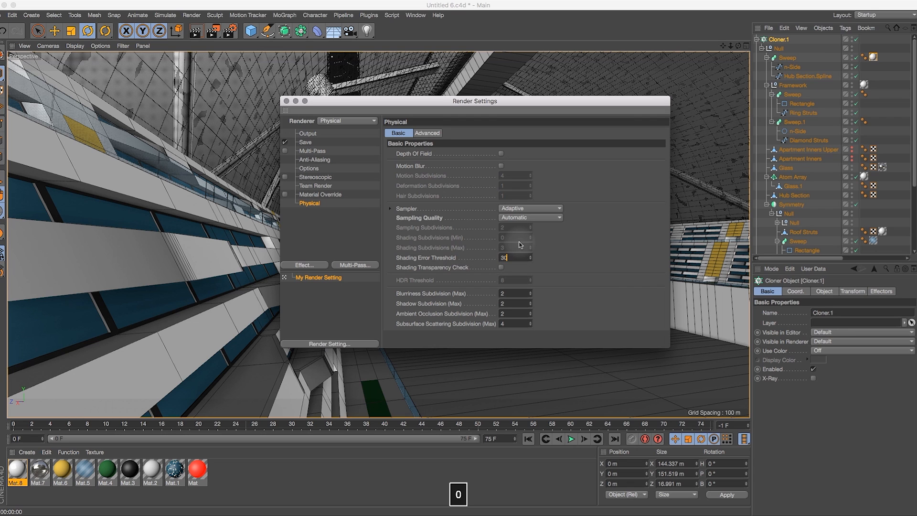
{"action": "type", "text": "30"}
{"action": "key", "text": "Return"}
{"action": "left_click", "coordinate": [549, 257]}
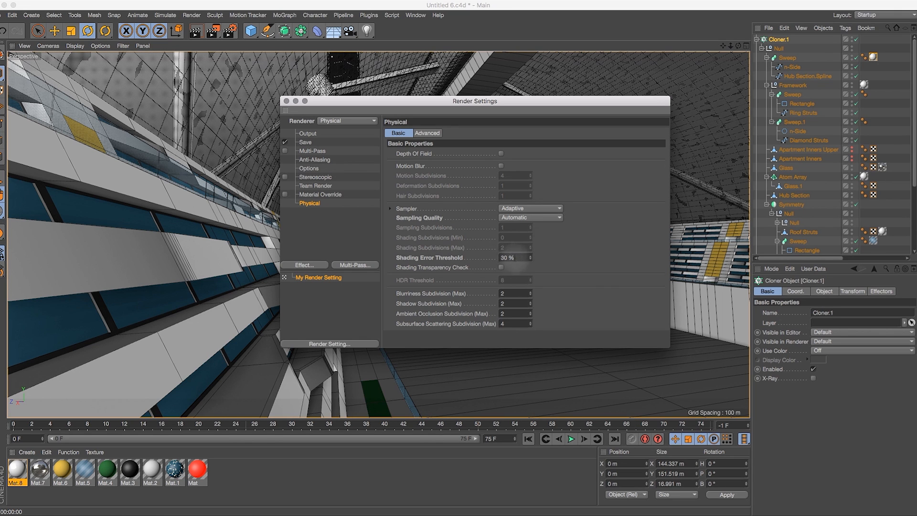
{"action": "left_click_drag", "start_coordinate": [535, 101], "coordinate": [546, 95]}
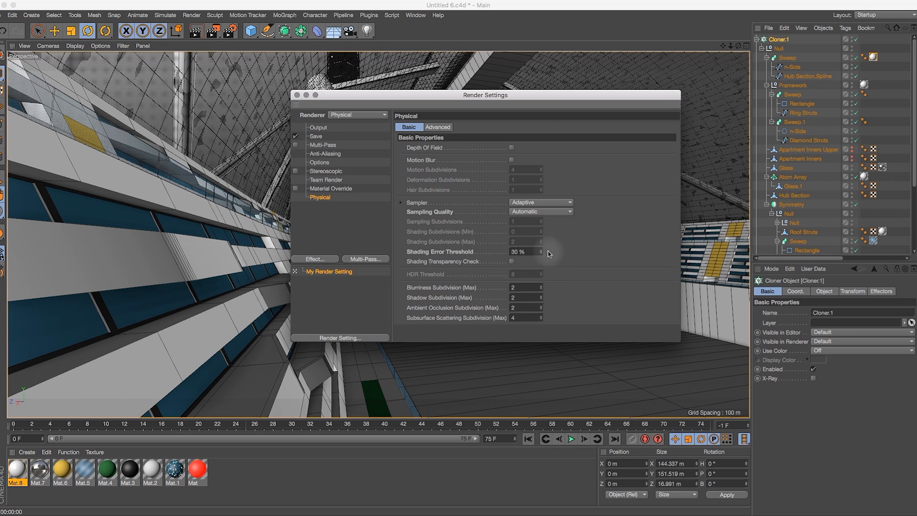
{"action": "left_click_drag", "start_coordinate": [533, 97], "coordinate": [526, 102]}
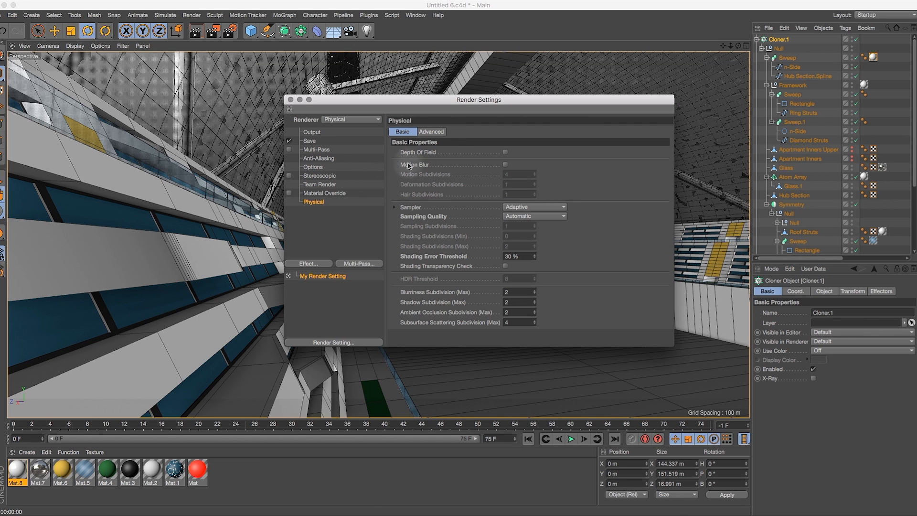
{"action": "left_click", "coordinate": [757, 40]}
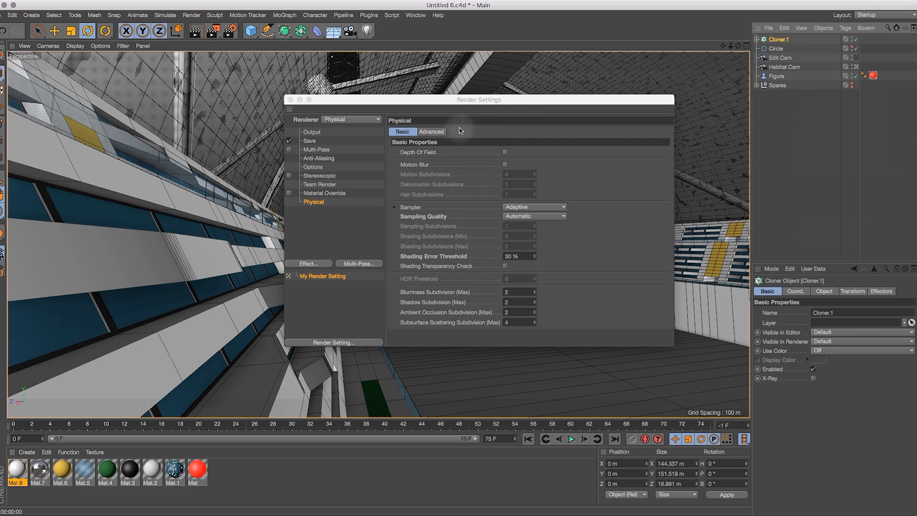
{"action": "left_click", "coordinate": [291, 100]}
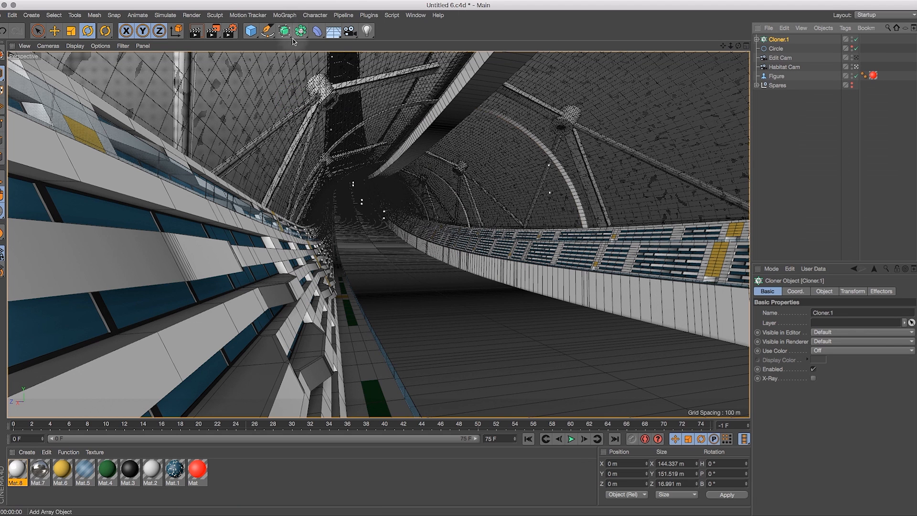
{"action": "left_click", "coordinate": [367, 31]}
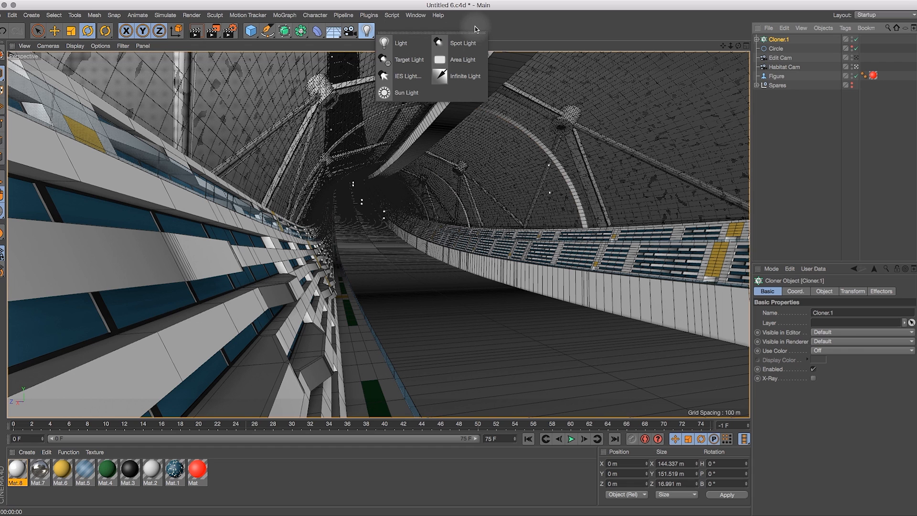
{"action": "left_click", "coordinate": [410, 60]}
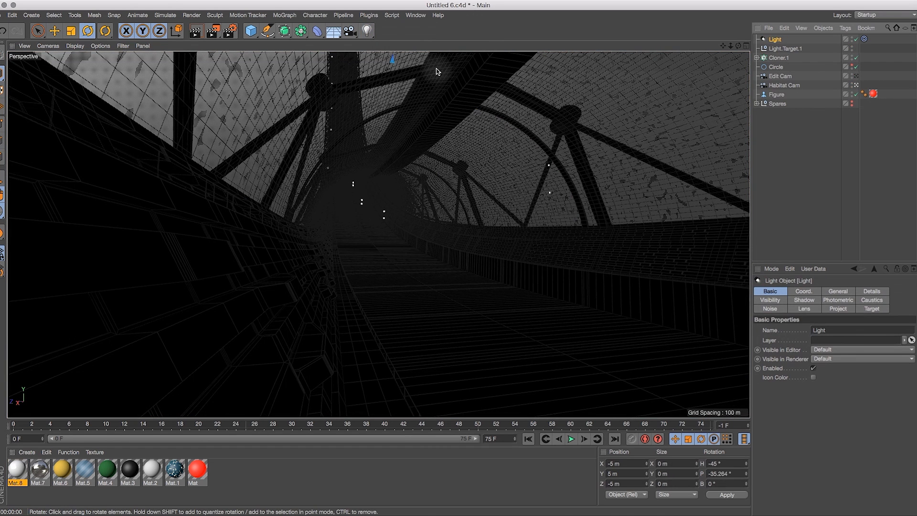
{"action": "key", "text": "super+z"}
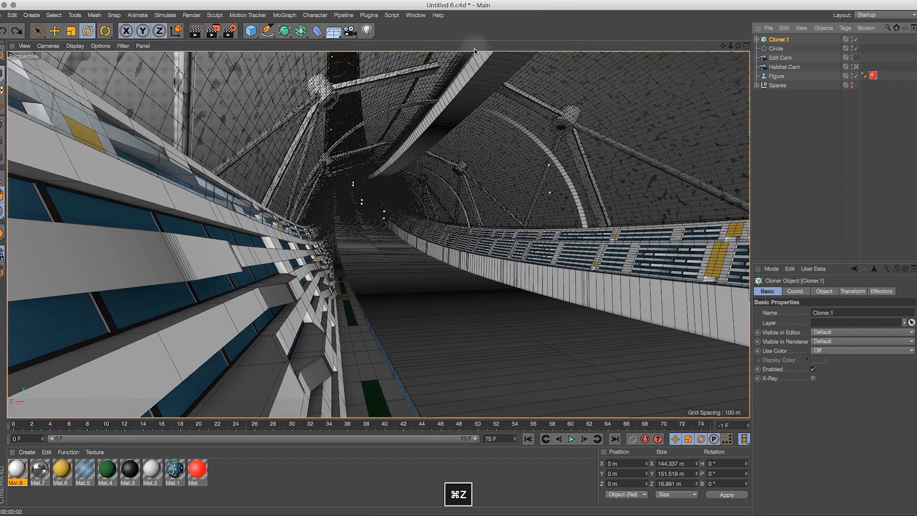
Add an infinite light and show it together with the curved habitat segment in the Front view
{"action": "left_click", "coordinate": [369, 34]}
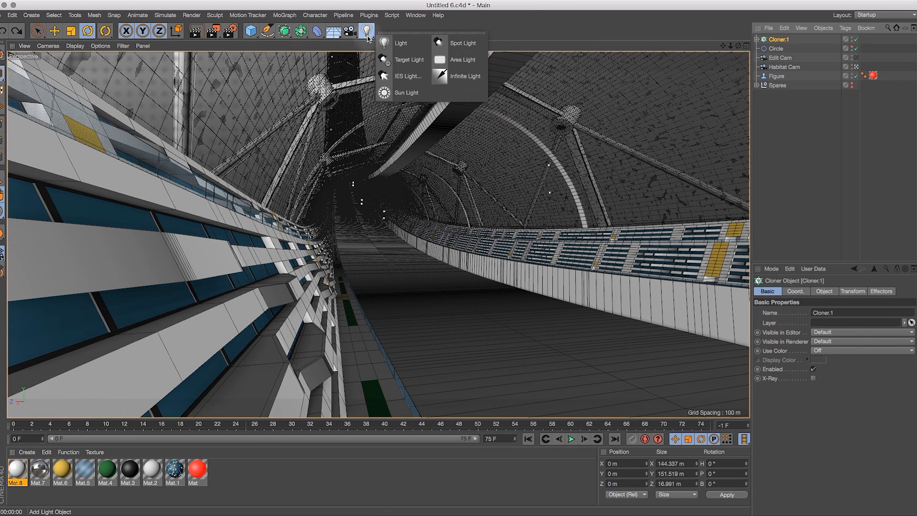
{"action": "left_click", "coordinate": [457, 67]}
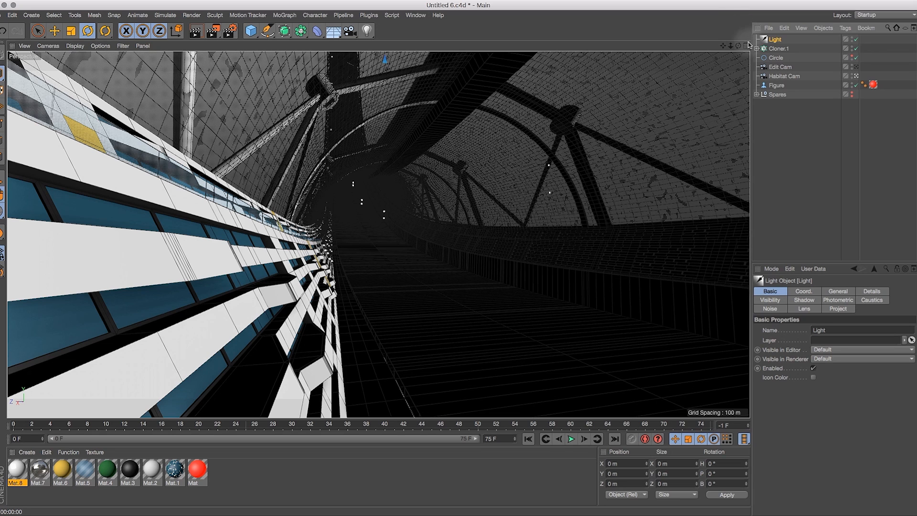
{"action": "middle_click", "coordinate": [721, 133]}
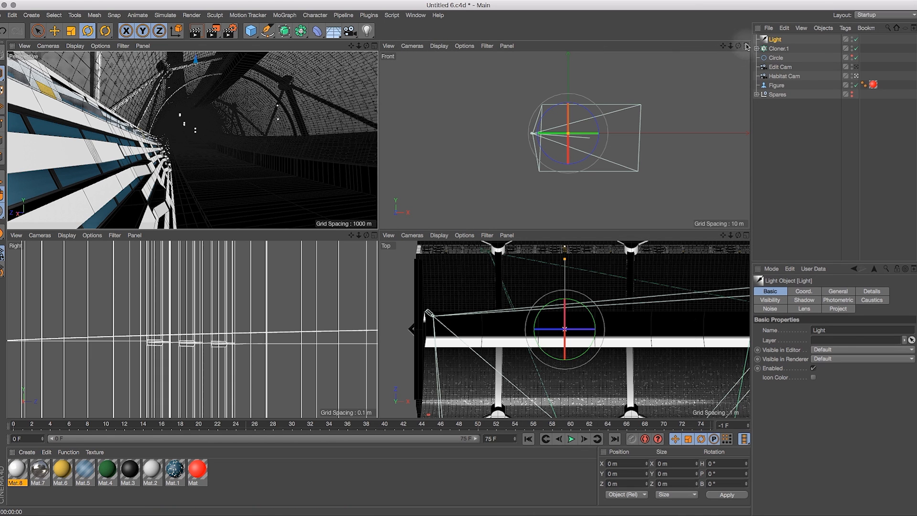
{"action": "middle_click", "coordinate": [715, 90]}
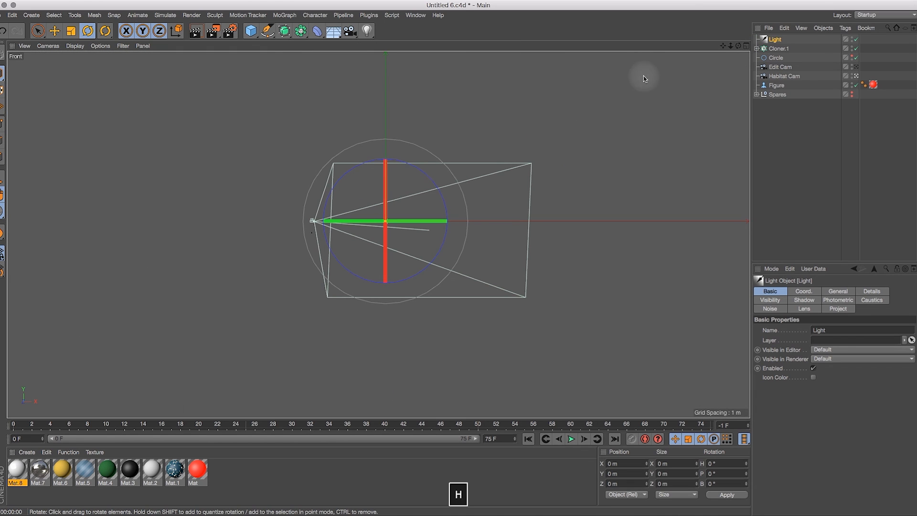
{"action": "key", "text": "h"}
{"action": "left_click_drag", "start_coordinate": [730, 46], "coordinate": [715, 61]}
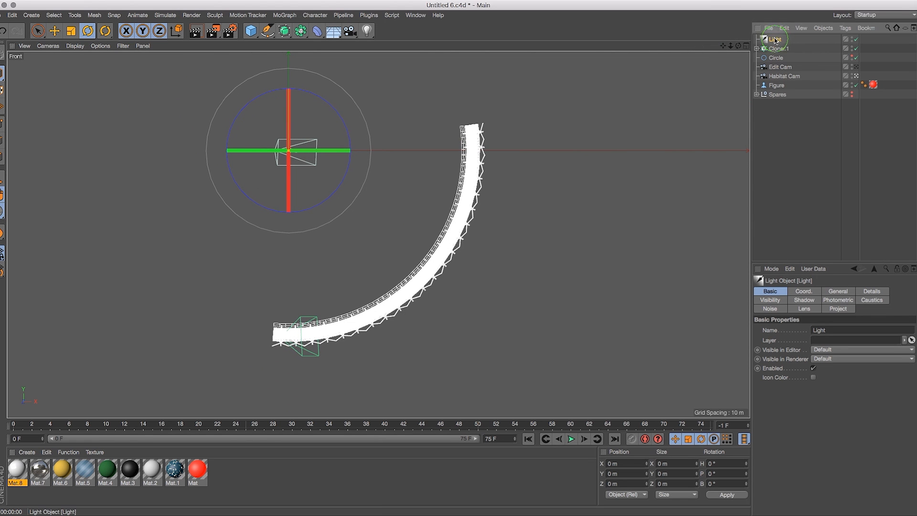
Change the Front view to Perspective and rotate the infinite light to a pitch of about -38.8°
{"action": "left_click", "coordinate": [54, 31]}
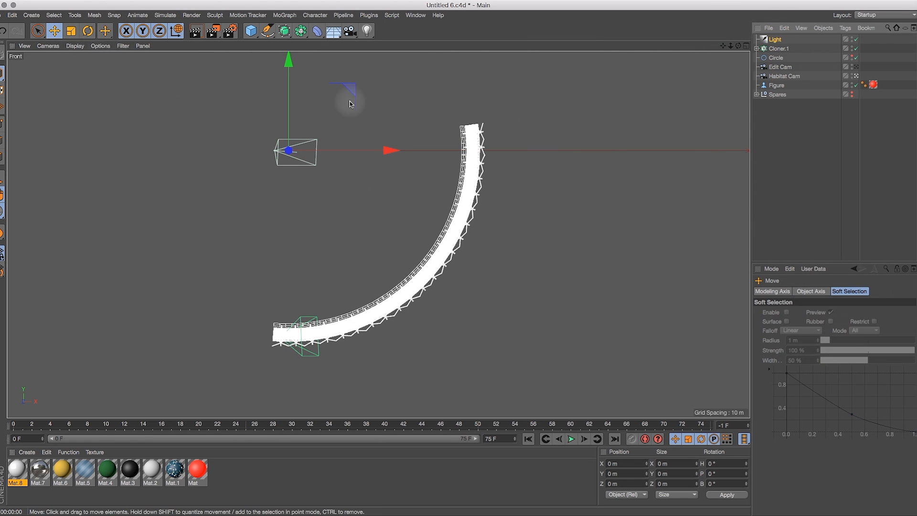
{"action": "left_click", "coordinate": [49, 46]}
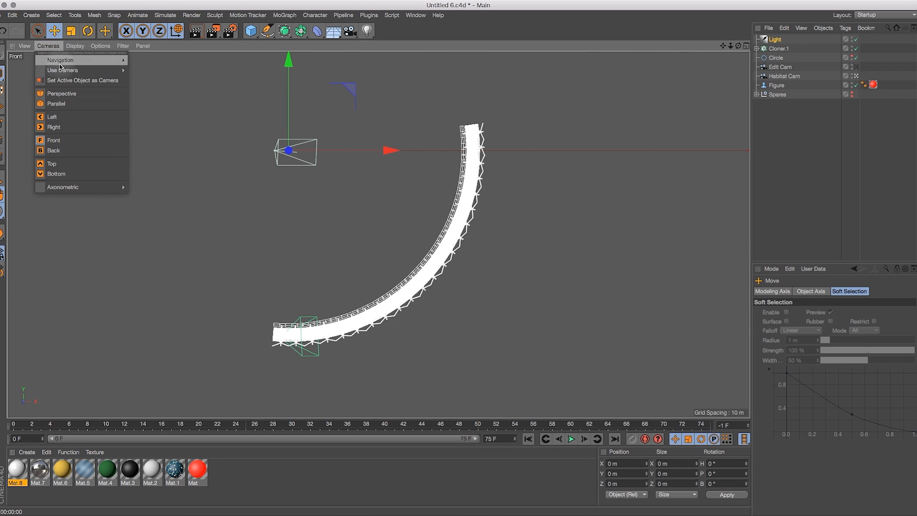
{"action": "left_click", "coordinate": [53, 90]}
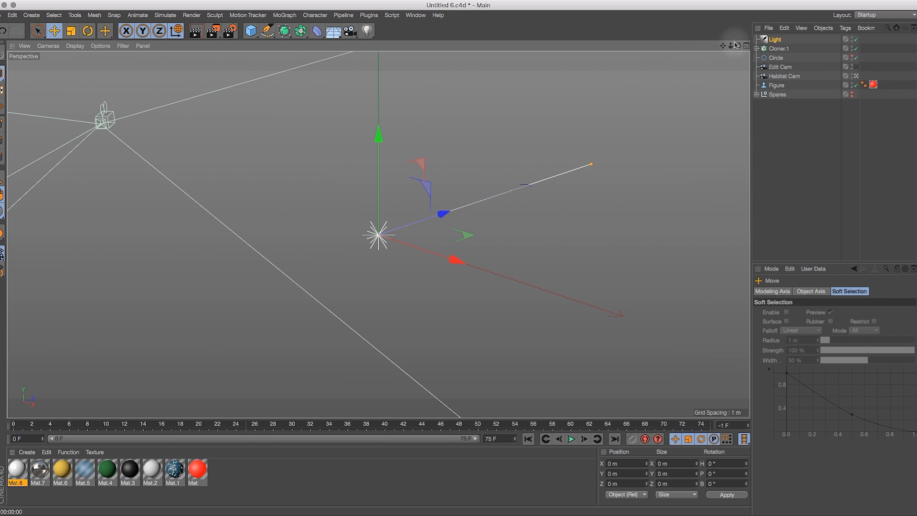
{"action": "left_click_drag", "start_coordinate": [731, 46], "coordinate": [251, 296]}
{"action": "left_click_drag", "start_coordinate": [739, 46], "coordinate": [853, 50]}
{"action": "left_click", "coordinate": [88, 34]}
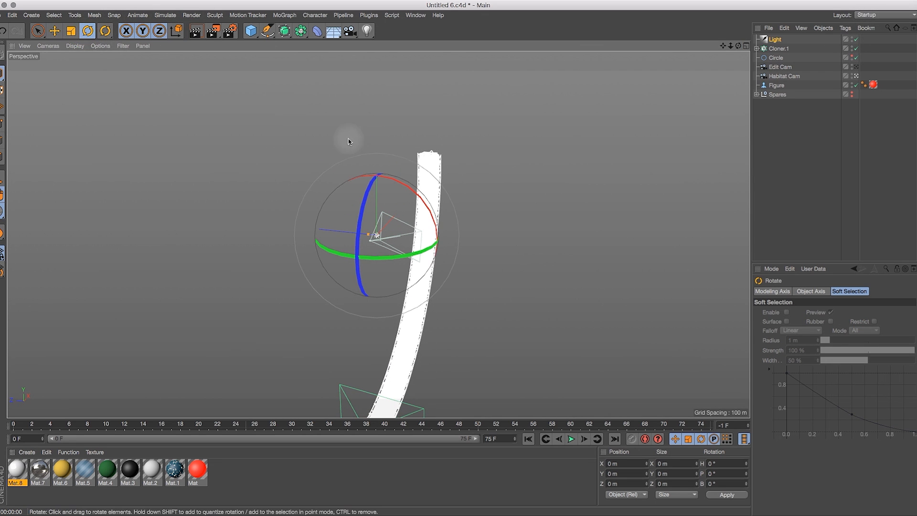
{"action": "left_click_drag", "start_coordinate": [405, 188], "coordinate": [307, 137]}
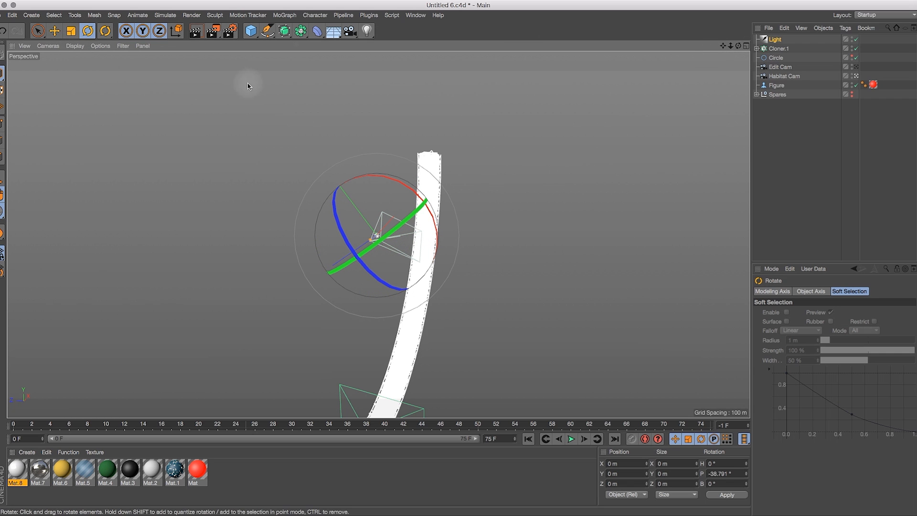
Look through the infinite light, aim it at the habitat with heading about -356.4° and pitch about -63.1°, and return to the interior camera view
{"action": "left_click", "coordinate": [49, 46]}
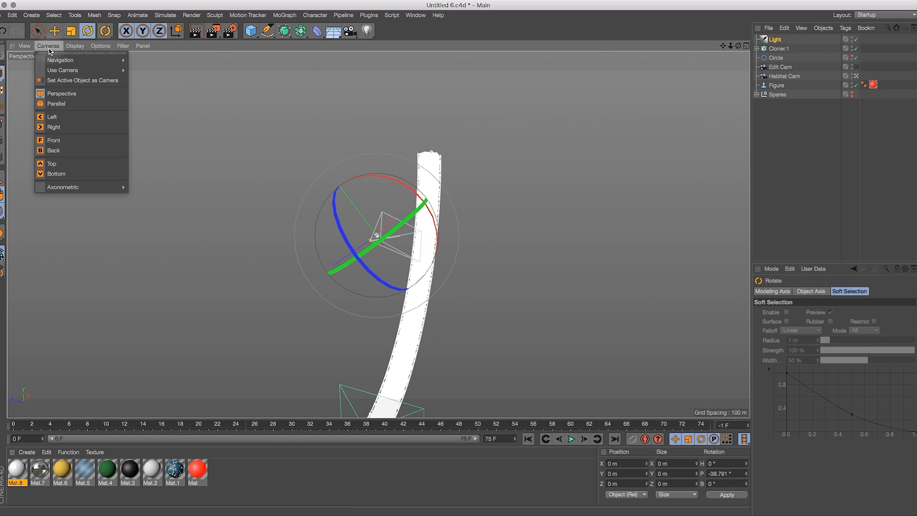
{"action": "left_click", "coordinate": [68, 82]}
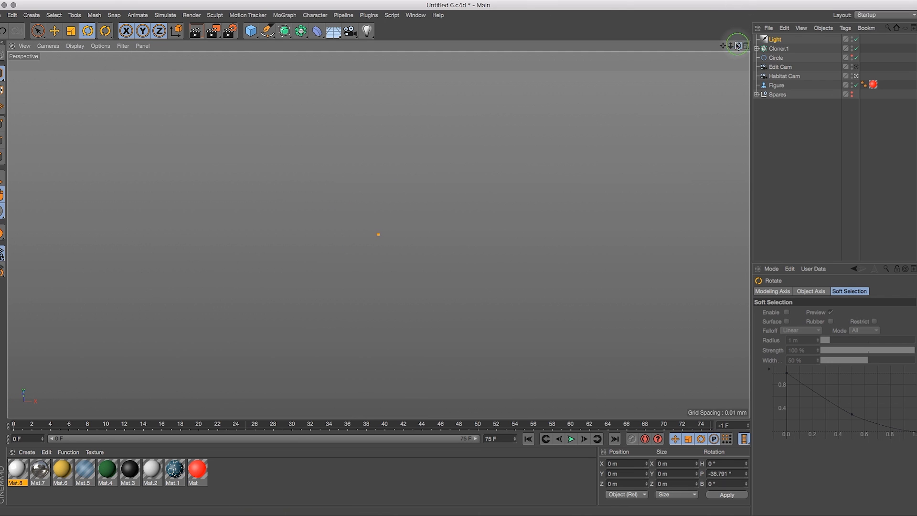
{"action": "left_click_drag", "start_coordinate": [739, 46], "coordinate": [796, 17]}
{"action": "mouse_move", "coordinate": [740, 45]}
{"action": "left_mouse_down"}
{"action": "mouse_move", "coordinate": [718, 75]}
{"action": "mouse_move", "coordinate": [740, 40]}
{"action": "mouse_move", "coordinate": [738, 20]}
{"action": "mouse_move", "coordinate": [759, 58]}
{"action": "mouse_move", "coordinate": [748, 60]}
{"action": "left_mouse_up"}
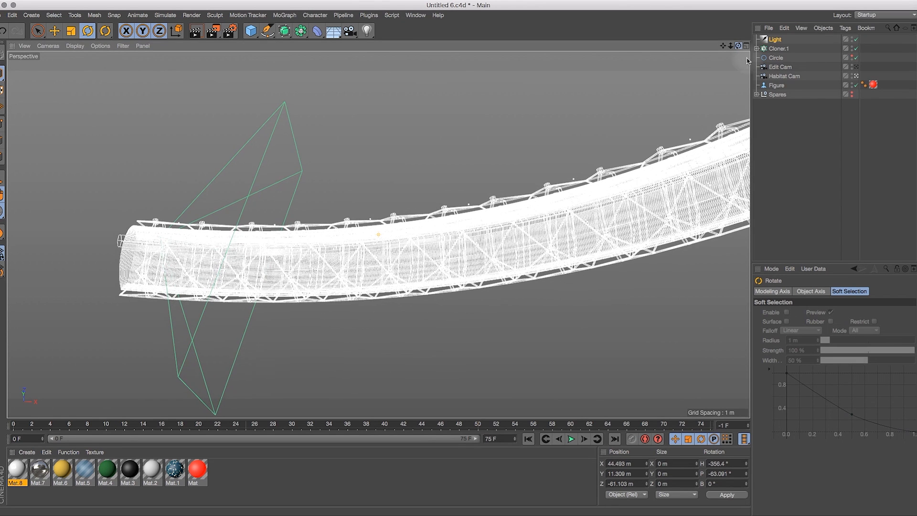
{"action": "middle_click", "coordinate": [659, 66]}
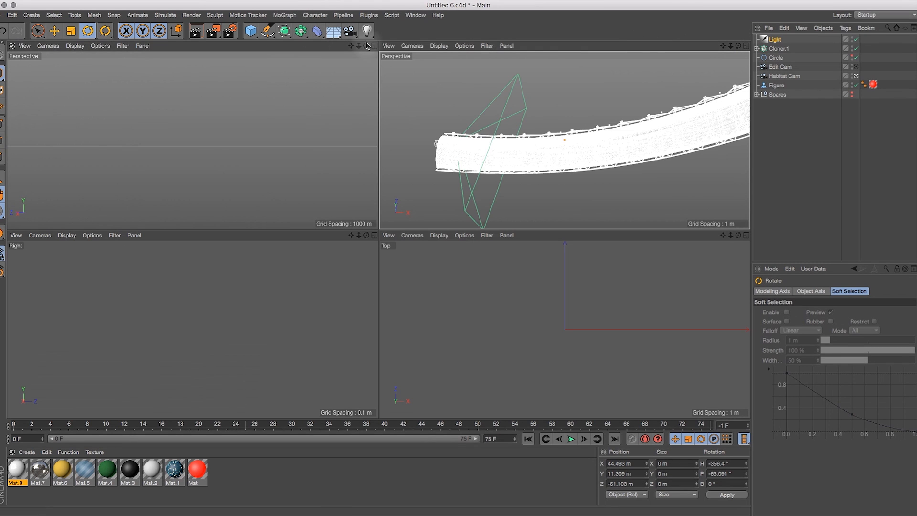
{"action": "middle_click", "coordinate": [420, 180]}
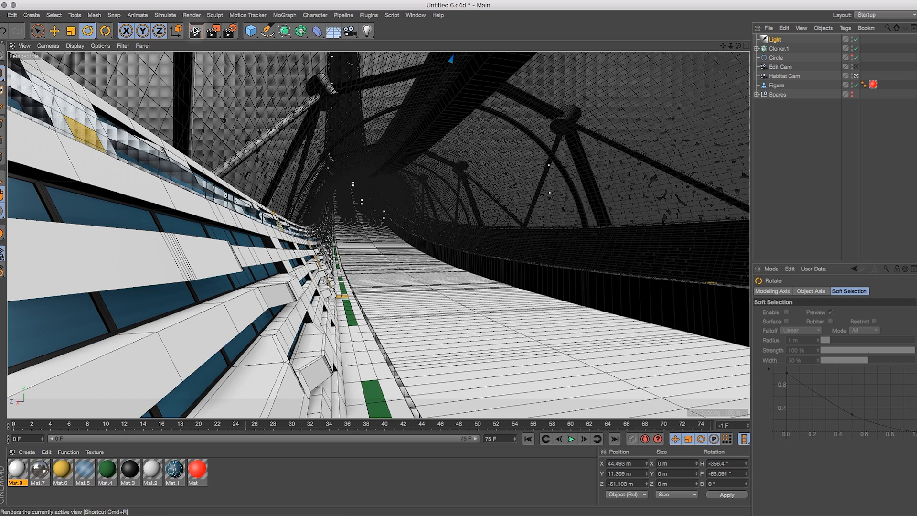
Set the infinite light's shadow type to Area
{"action": "left_click", "coordinate": [774, 39]}
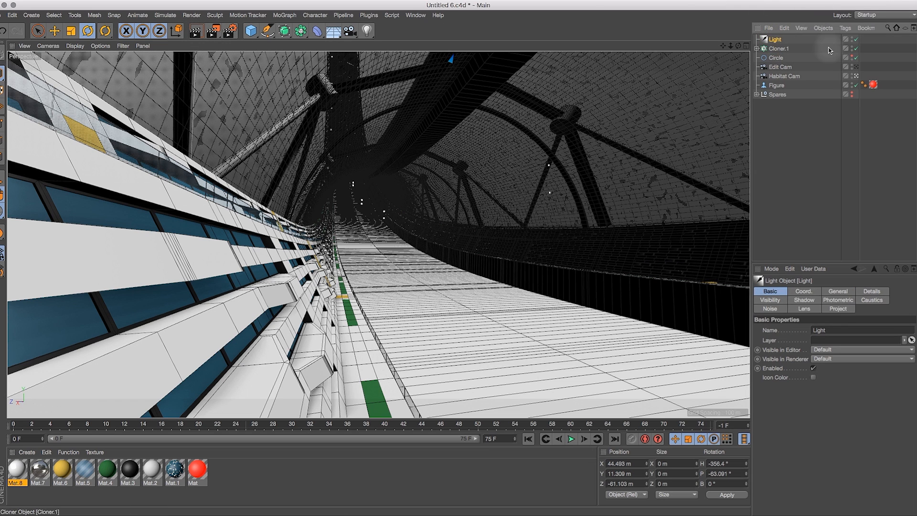
{"action": "left_click", "coordinate": [835, 292]}
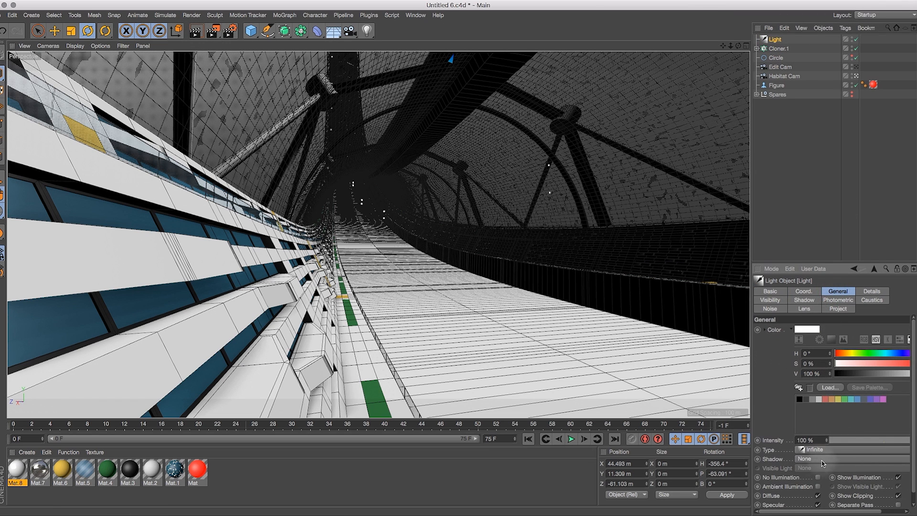
{"action": "left_click", "coordinate": [841, 459]}
{"action": "left_click", "coordinate": [812, 497]}
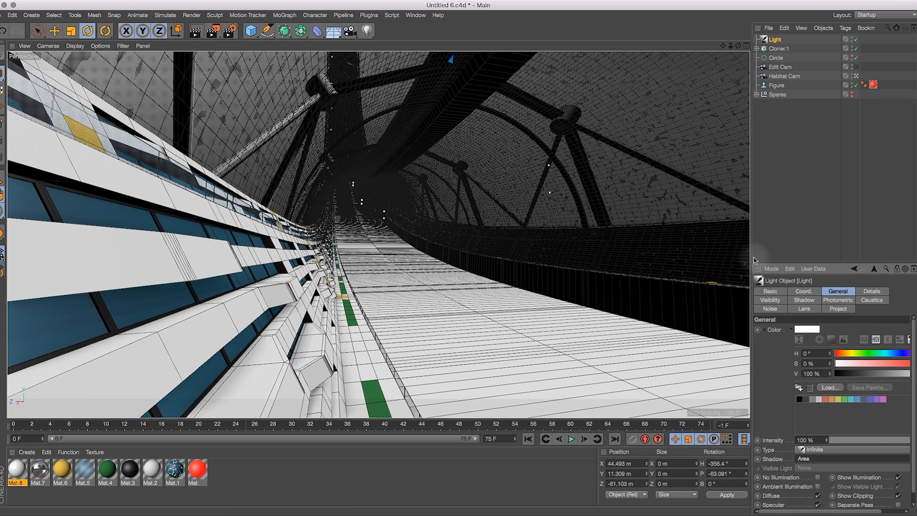
Give the infinite light a warm tint with hue 51° and saturation 6%, and render the interior view
{"action": "left_click_drag", "start_coordinate": [754, 258], "coordinate": [650, 272]}
{"action": "left_click_drag", "start_coordinate": [766, 349], "coordinate": [744, 359]}
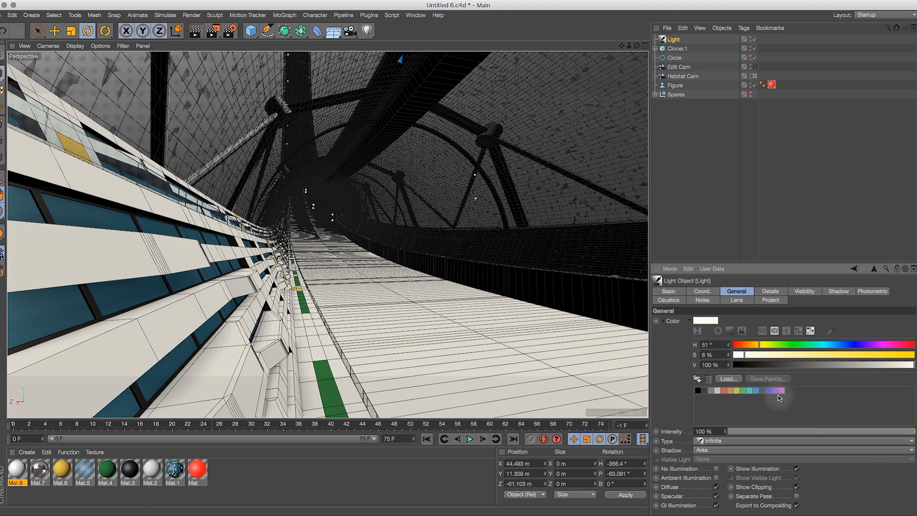
{"action": "left_click_drag", "start_coordinate": [655, 172], "coordinate": [826, 190]}
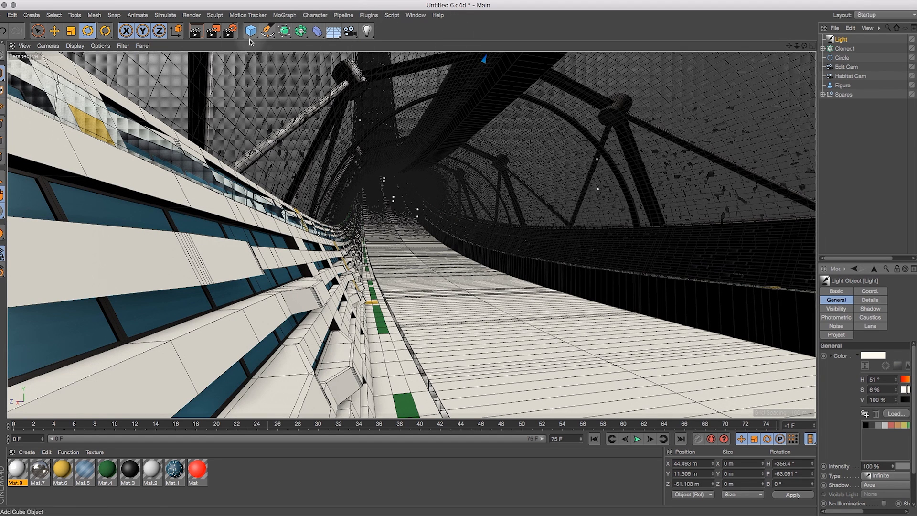
{"action": "left_click", "coordinate": [196, 30]}
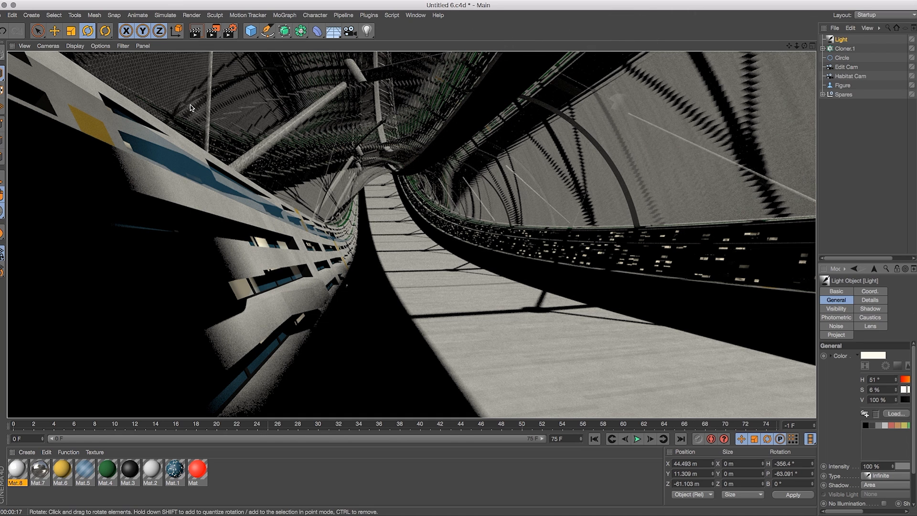
Add the Global Illumination effect to the render settings with Quasi-Monte Carlo (QMC) as primary method and Light Mapping as secondary method
{"action": "left_click", "coordinate": [191, 14]}
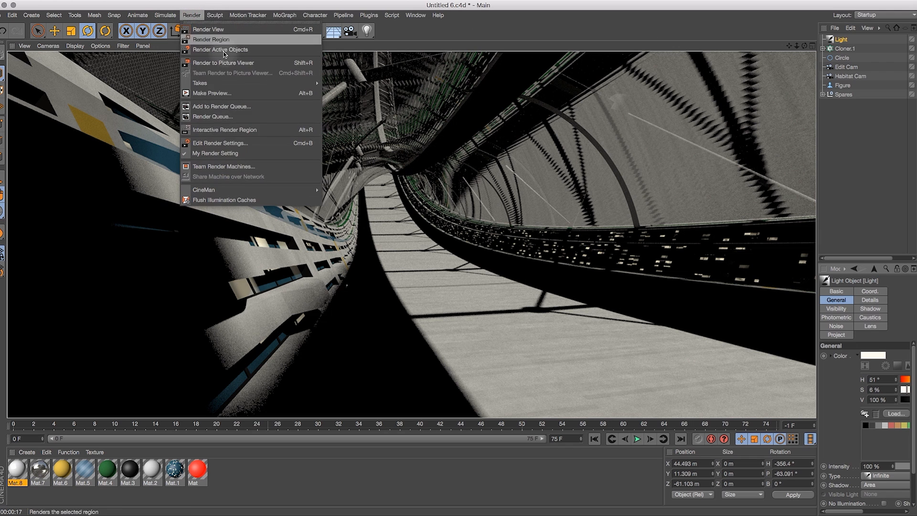
{"action": "left_click", "coordinate": [231, 146]}
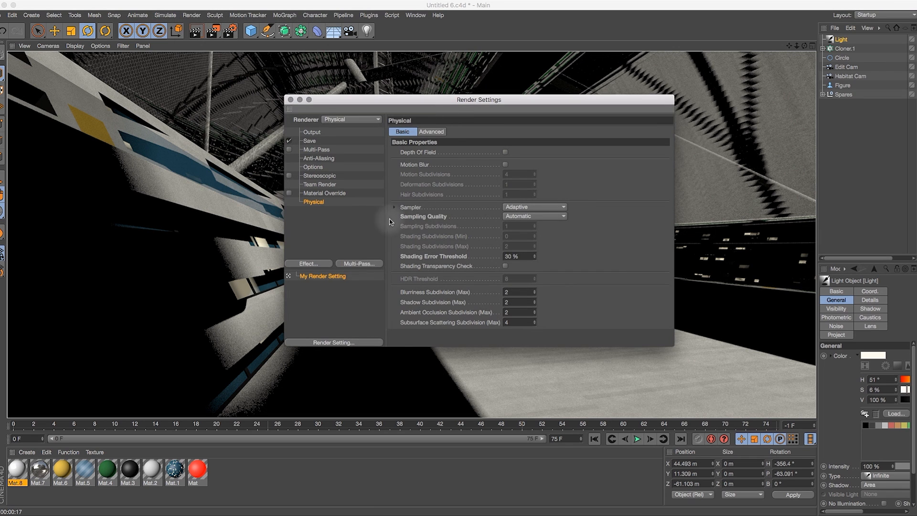
{"action": "left_click", "coordinate": [308, 264]}
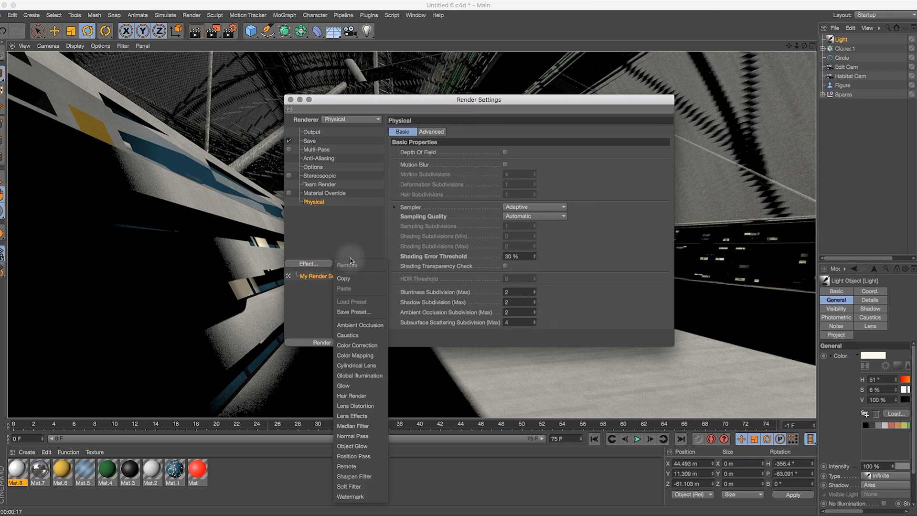
{"action": "left_click", "coordinate": [368, 375]}
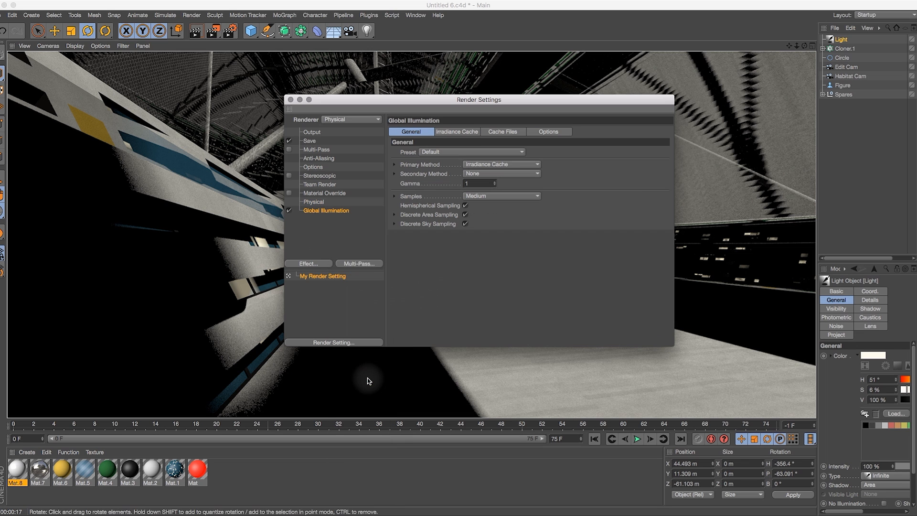
{"action": "left_click", "coordinate": [513, 165]}
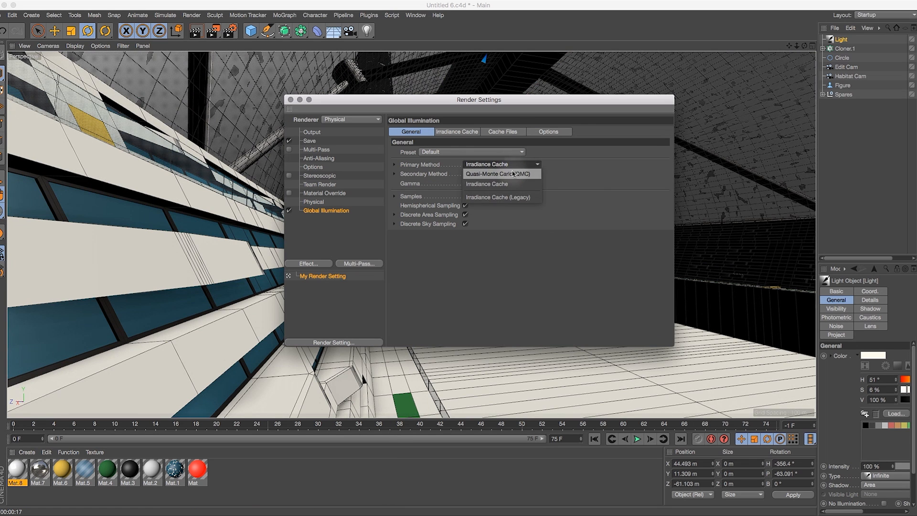
{"action": "left_click", "coordinate": [514, 174]}
{"action": "left_click", "coordinate": [525, 174]}
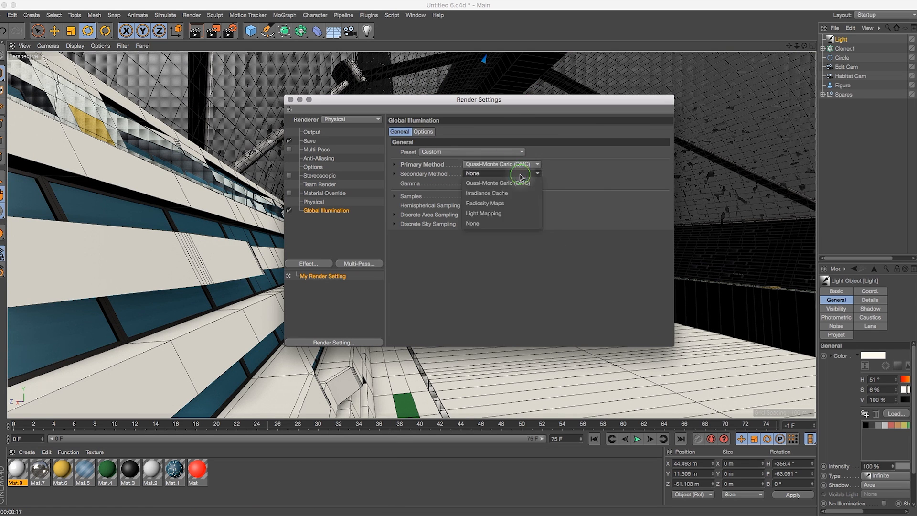
{"action": "left_click", "coordinate": [517, 214]}
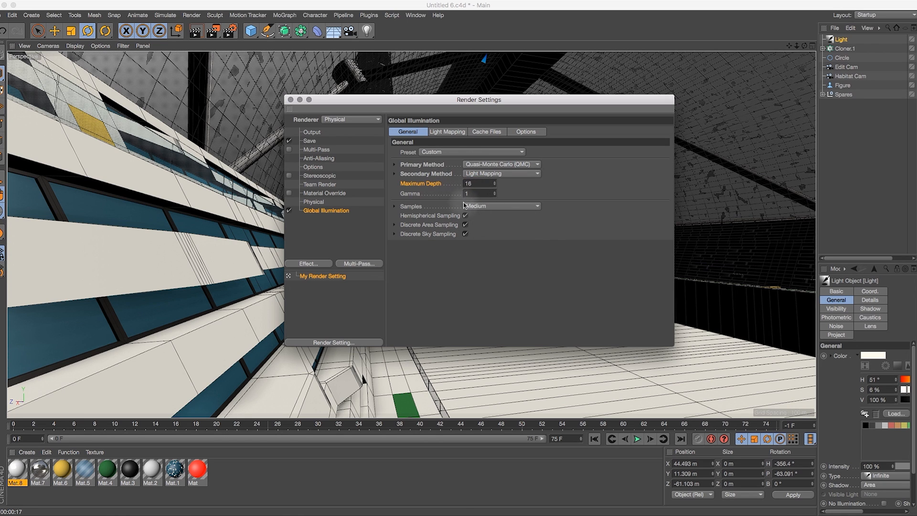
Set the Global Illumination maximum depth to 8 and the samples to Low
{"action": "key", "text": "8"}
{"action": "left_click_drag", "start_coordinate": [476, 183], "coordinate": [448, 189]}
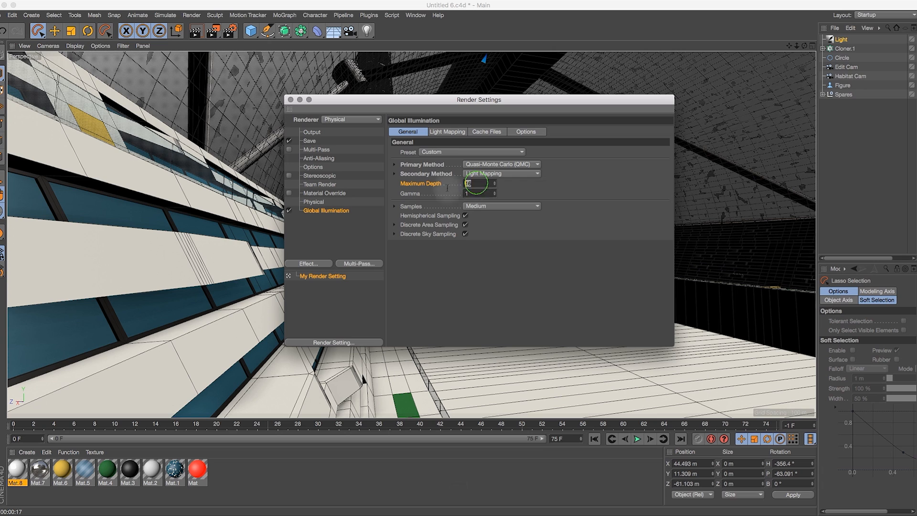
{"action": "type", "text": "8"}
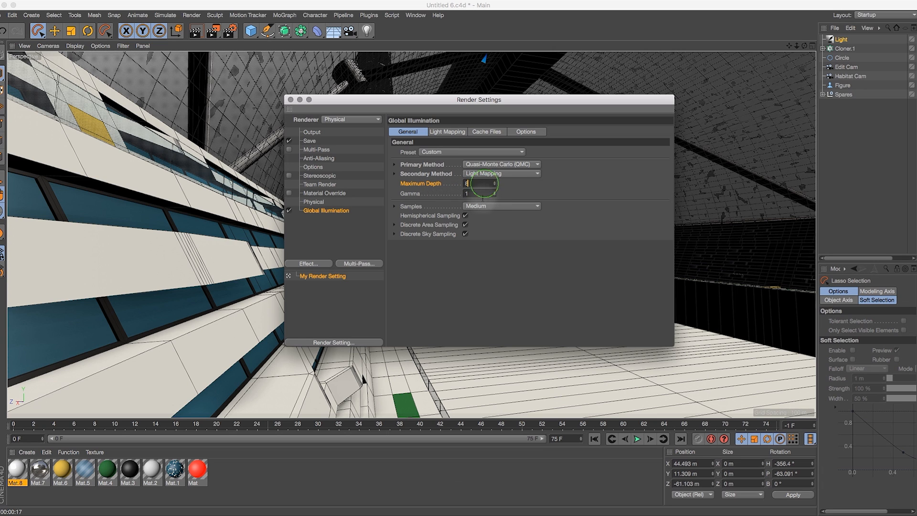
{"action": "left_click", "coordinate": [490, 206]}
{"action": "left_click", "coordinate": [482, 235]}
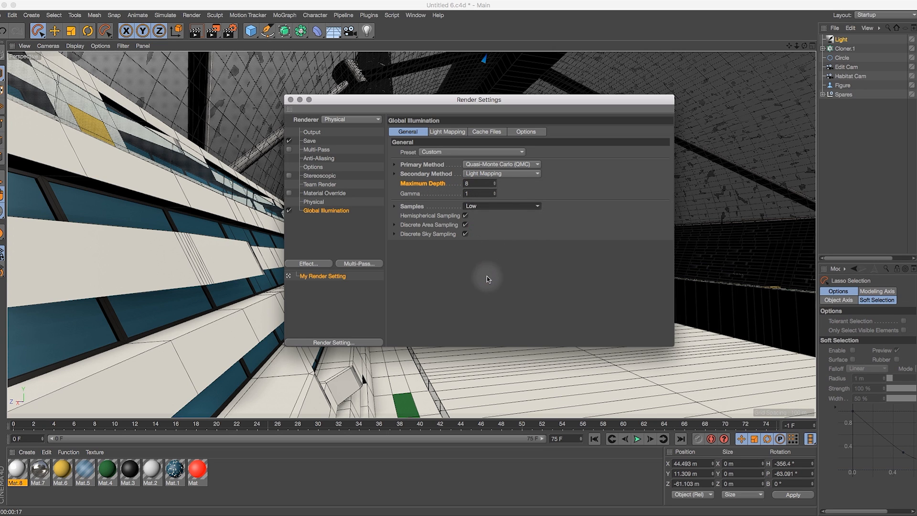
Enable Build Radiosity Maps and Prefilter for Light Mapping, close the render settings and render the interior view
{"action": "left_click", "coordinate": [448, 132]}
{"action": "left_click", "coordinate": [458, 212]}
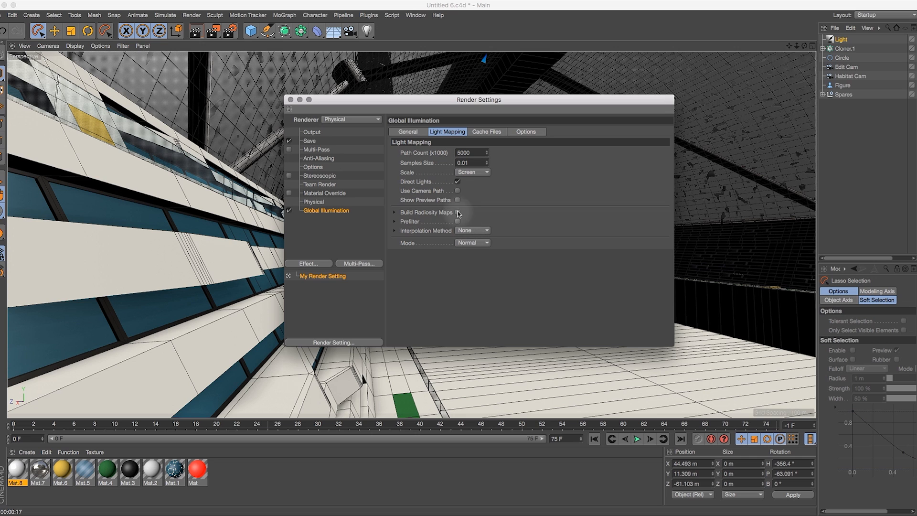
{"action": "left_click", "coordinate": [463, 220]}
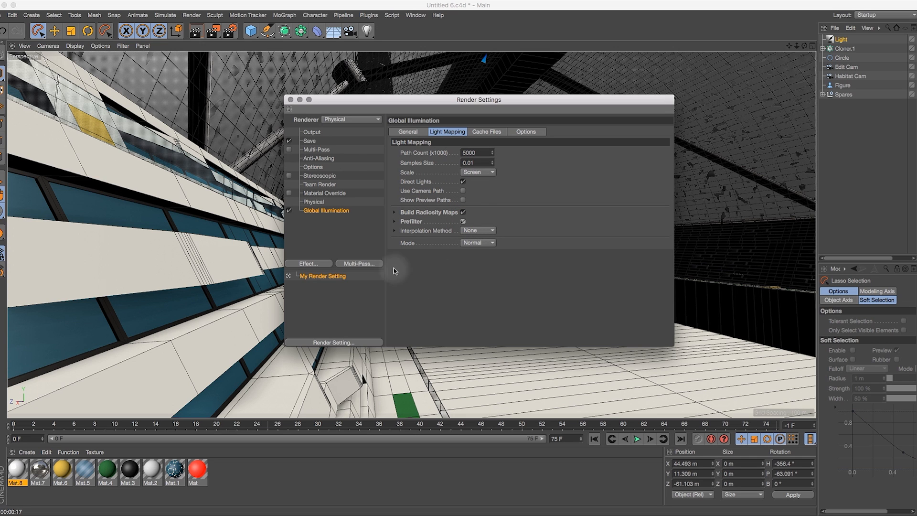
{"action": "left_click", "coordinate": [291, 101]}
{"action": "left_click", "coordinate": [196, 32]}
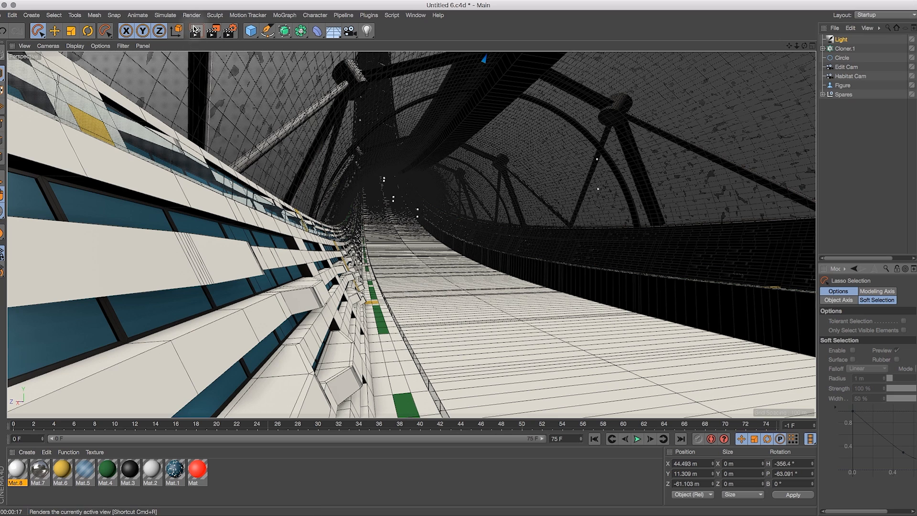
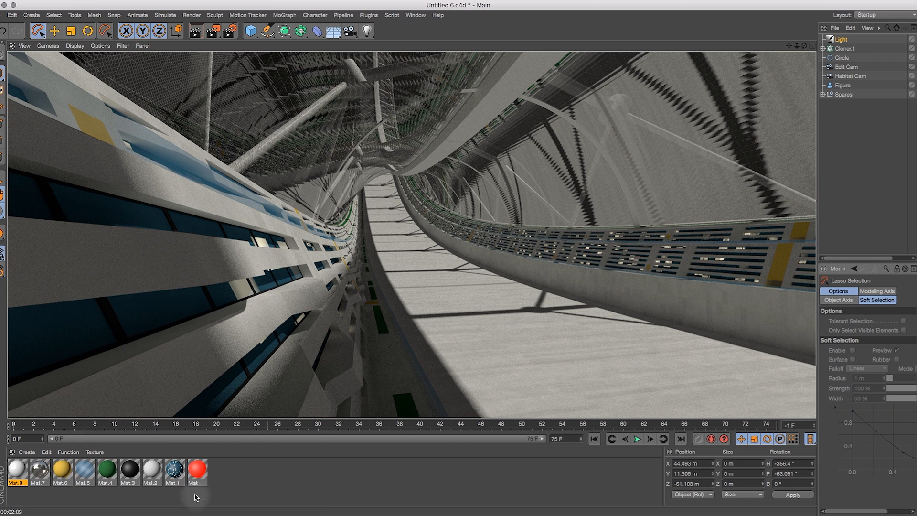
Open the blue window material Mat.1 for editing and remove its Default Specular reflectance layer
{"action": "double_click", "coordinate": [172, 470]}
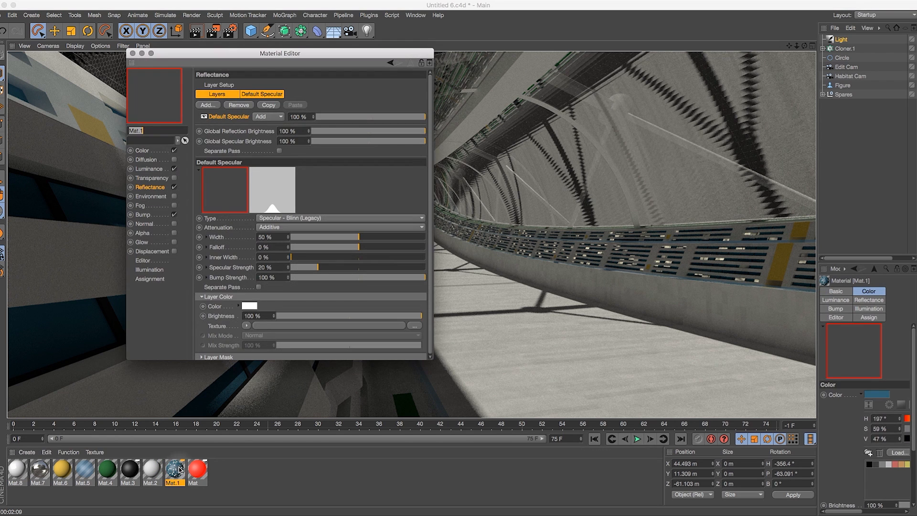
{"action": "left_click_drag", "start_coordinate": [268, 53], "coordinate": [487, 104]}
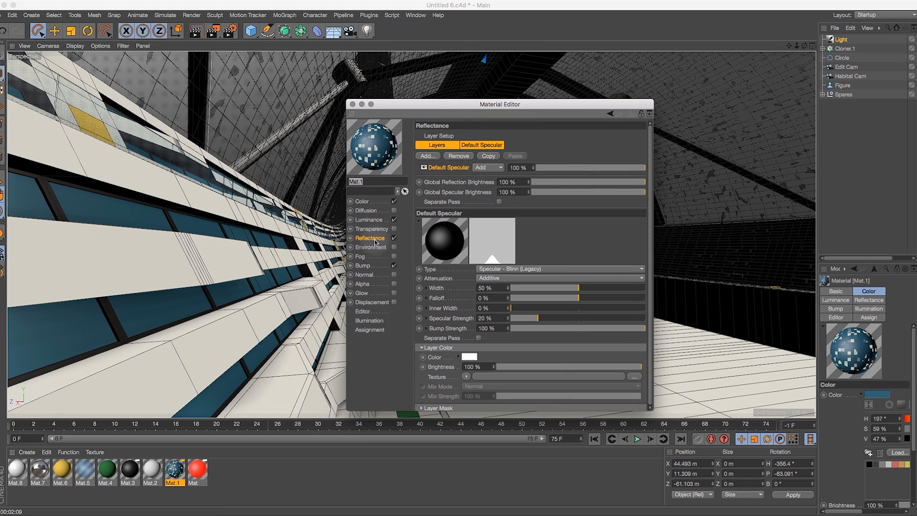
{"action": "left_click", "coordinate": [369, 219]}
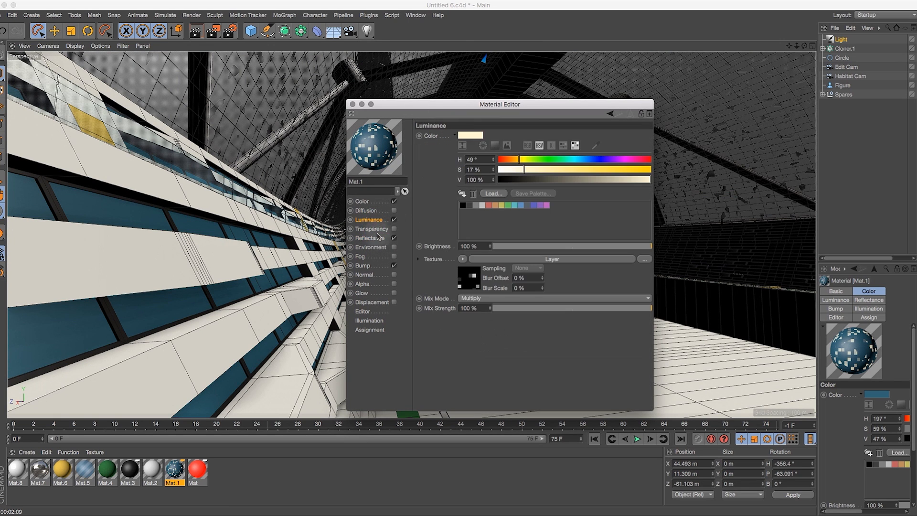
{"action": "left_click", "coordinate": [375, 238]}
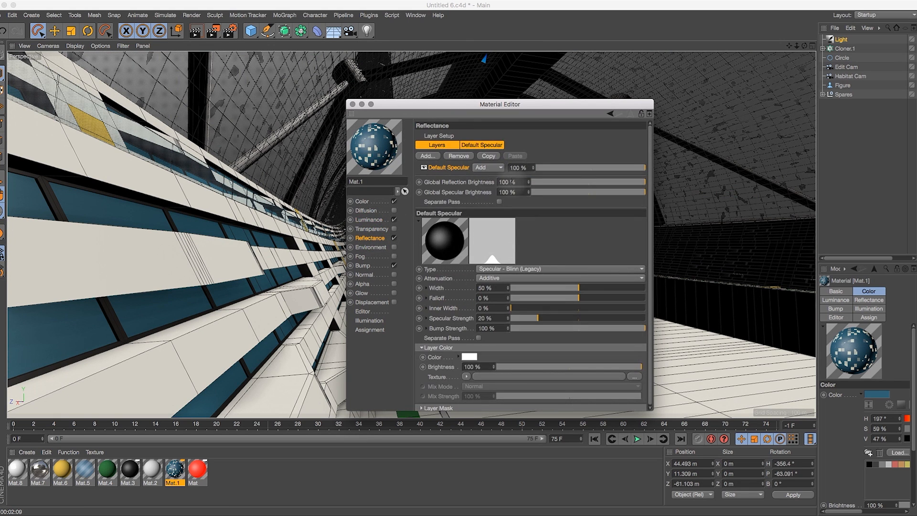
{"action": "left_click", "coordinate": [459, 156]}
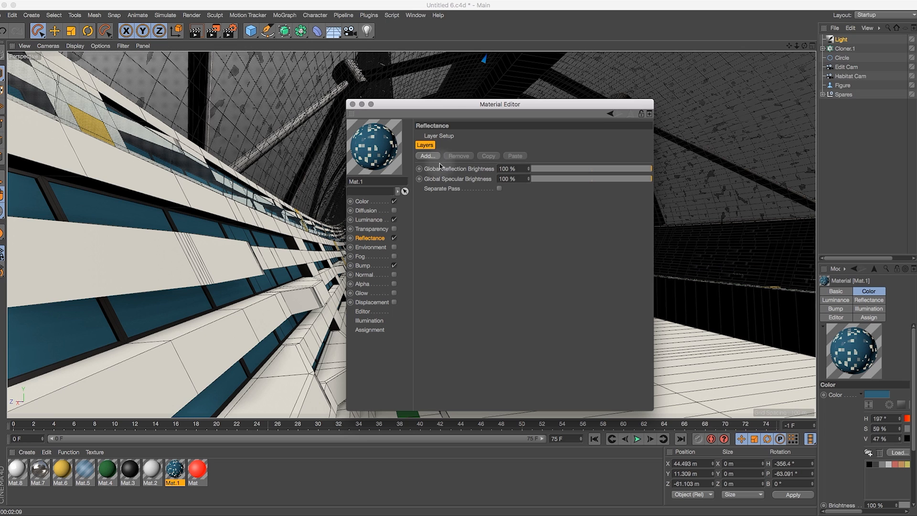
Add a Beckmann reflectance layer to Mat.1 and set its layer color brightness to 50%
{"action": "left_click", "coordinate": [432, 158]}
{"action": "left_click", "coordinate": [458, 161]}
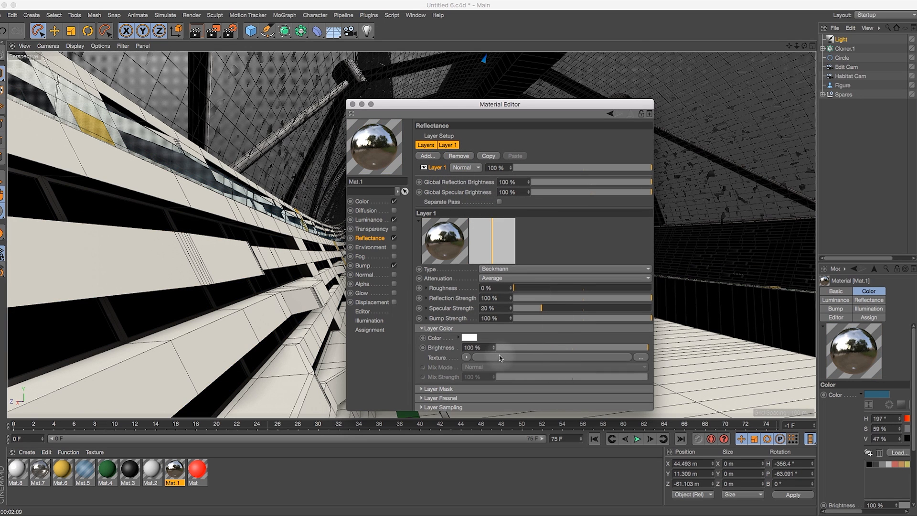
{"action": "left_click", "coordinate": [482, 347]}
{"action": "type", "text": "50"}
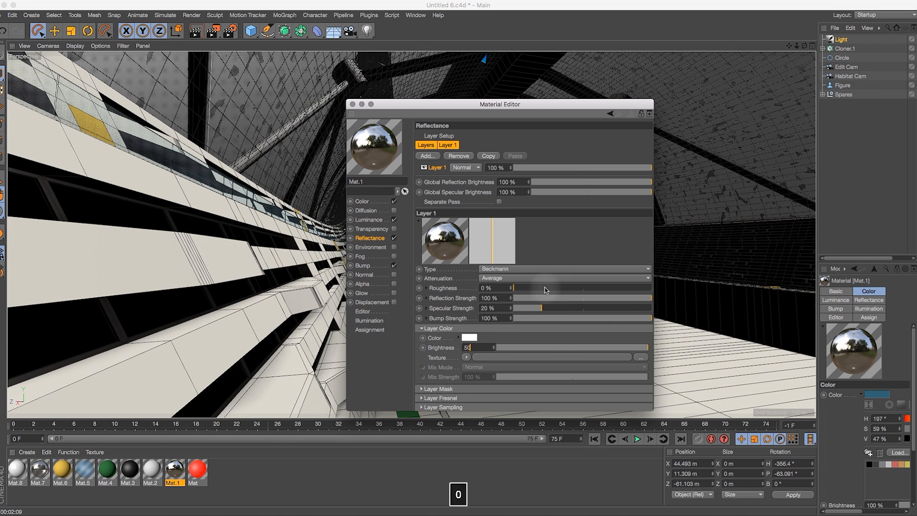
{"action": "key", "text": "Return"}
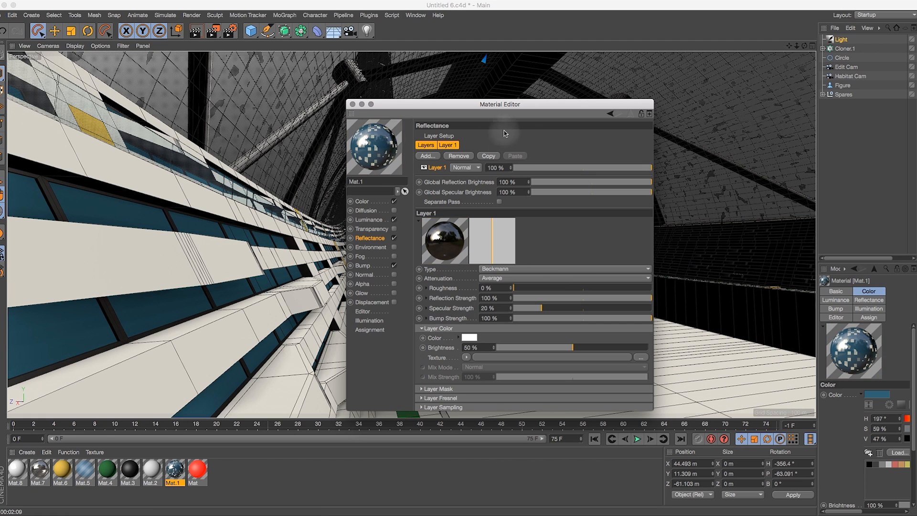
Start an Interactive Render Region and resize it to cover the blue windows beside the Material Editor
{"action": "left_click_drag", "start_coordinate": [528, 103], "coordinate": [547, 97]}
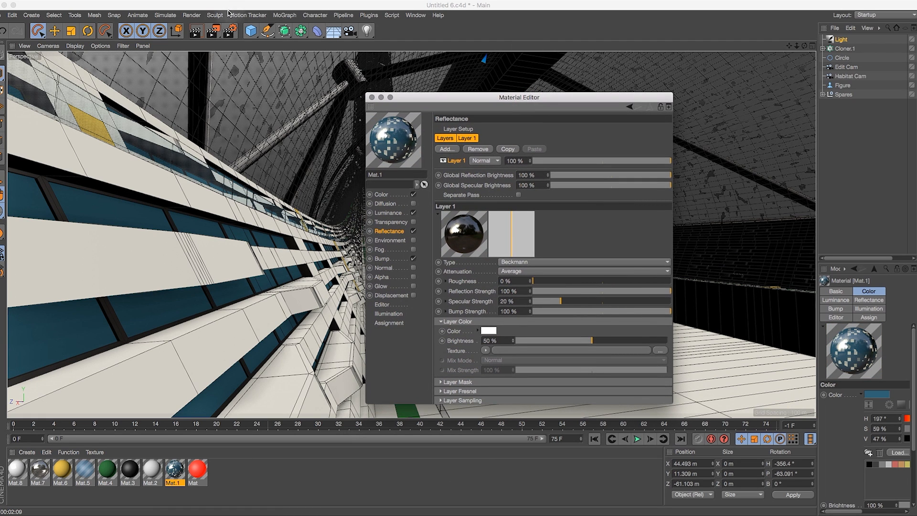
{"action": "left_click", "coordinate": [191, 15]}
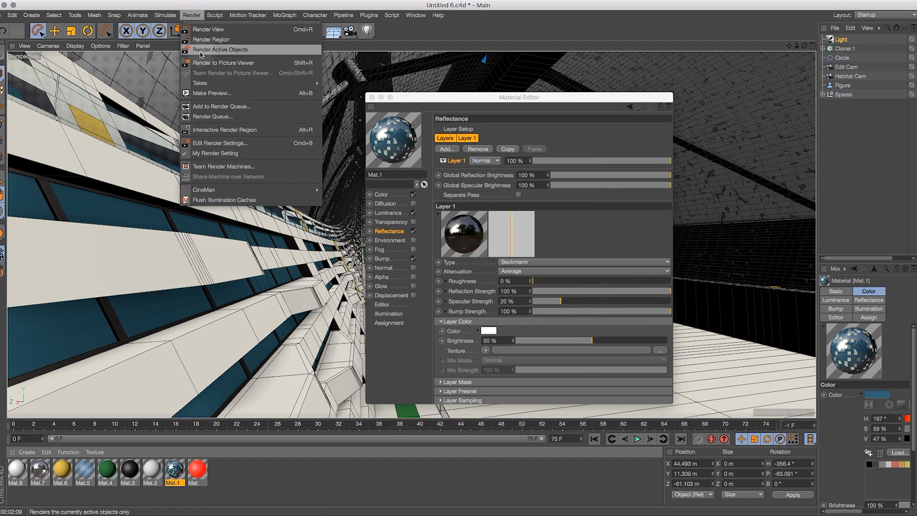
{"action": "left_click", "coordinate": [222, 131]}
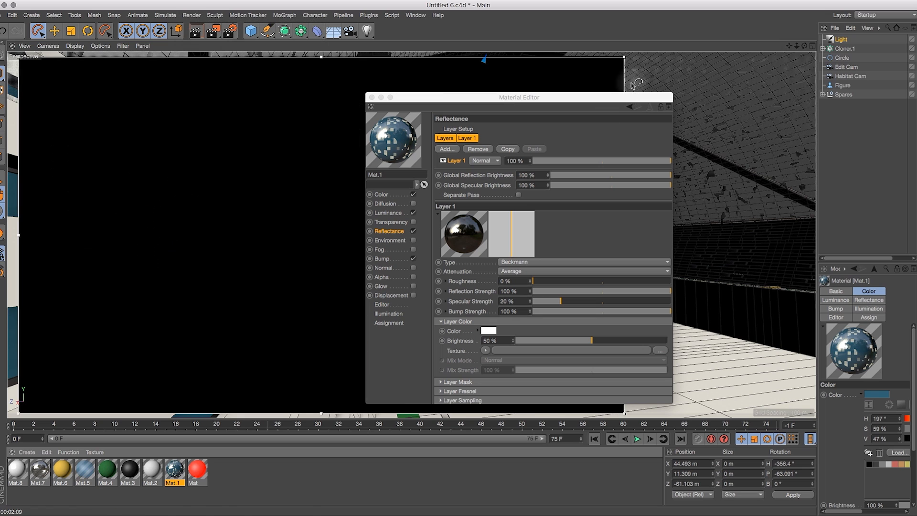
{"action": "left_click_drag", "start_coordinate": [620, 55], "coordinate": [342, 98]}
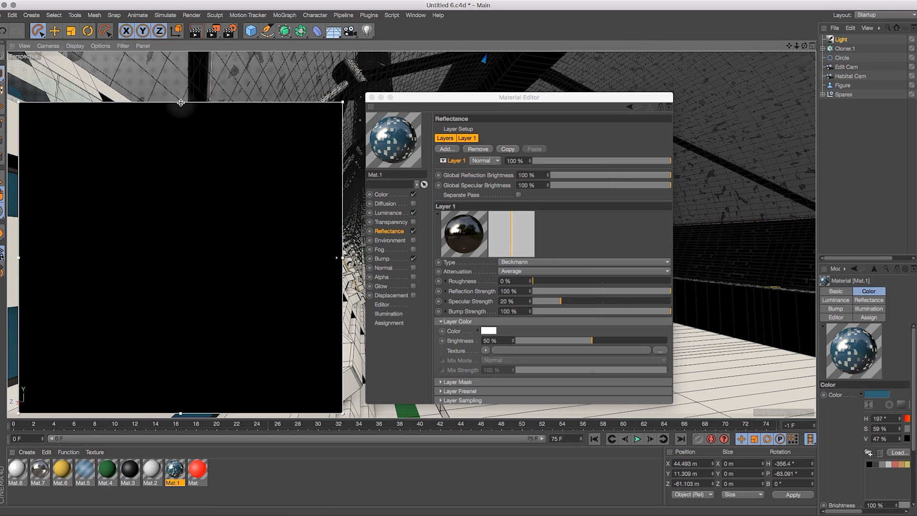
{"action": "left_click_drag", "start_coordinate": [177, 98], "coordinate": [206, 163]}
{"action": "left_click_drag", "start_coordinate": [119, 164], "coordinate": [119, 149]}
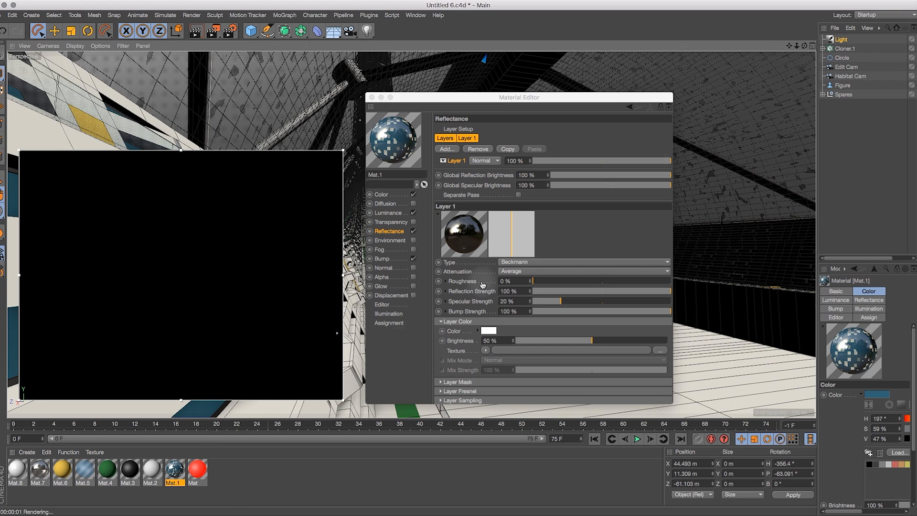
{"action": "left_click_drag", "start_coordinate": [592, 101], "coordinate": [592, 100]}
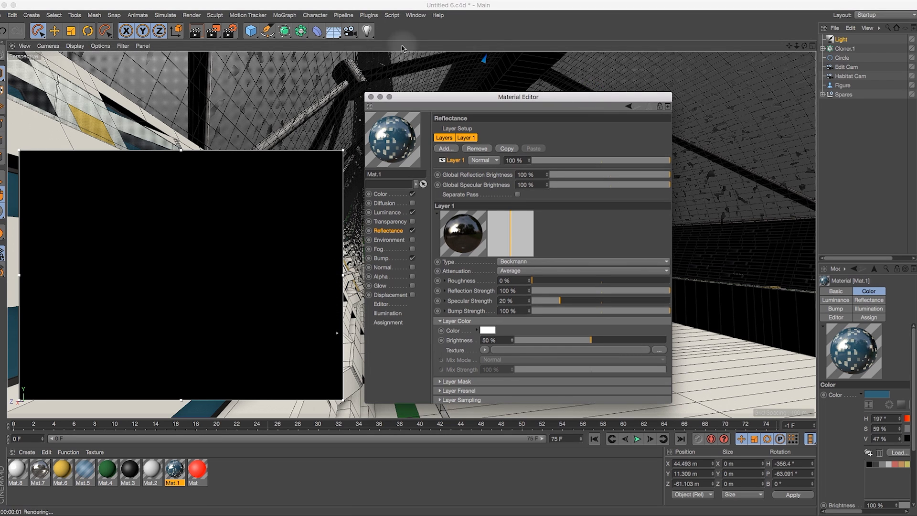
Disable Global Illumination in the render settings and close them
{"action": "key", "text": "ctrl+r"}
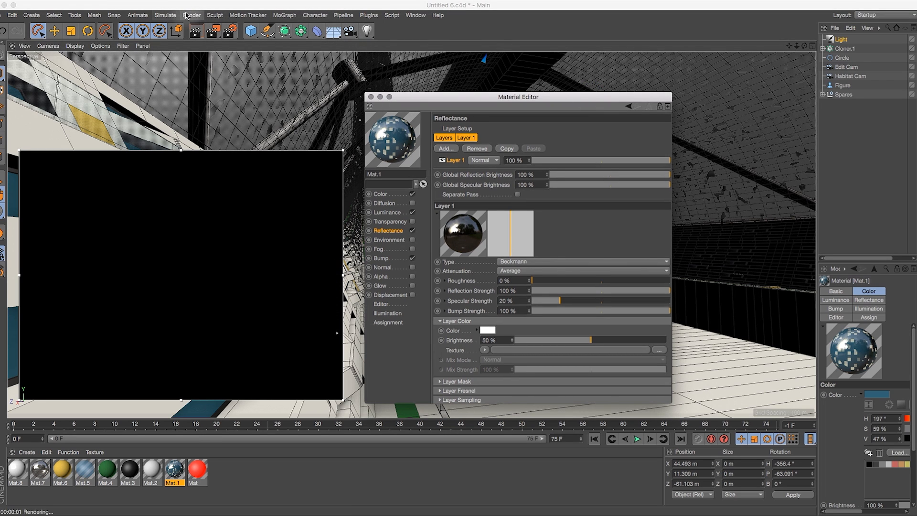
{"action": "left_click", "coordinate": [186, 15]}
{"action": "left_click", "coordinate": [210, 143]}
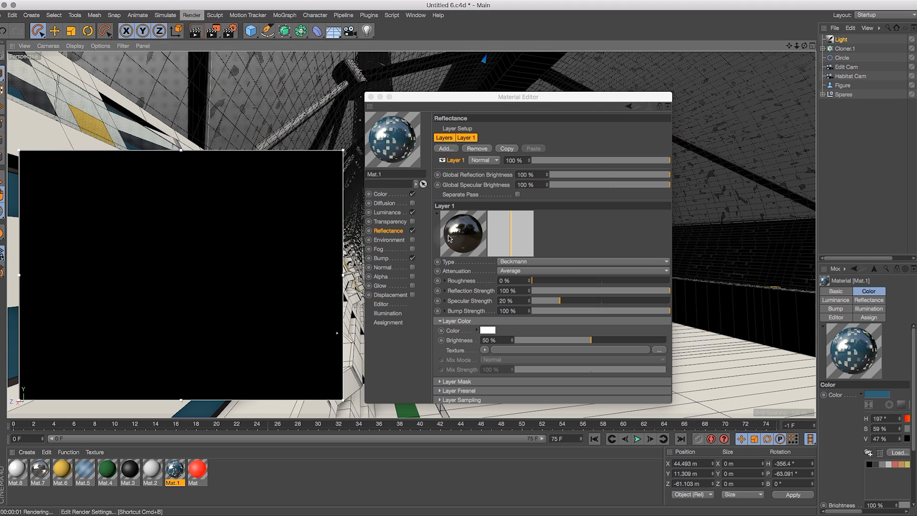
{"action": "left_click", "coordinate": [289, 211]}
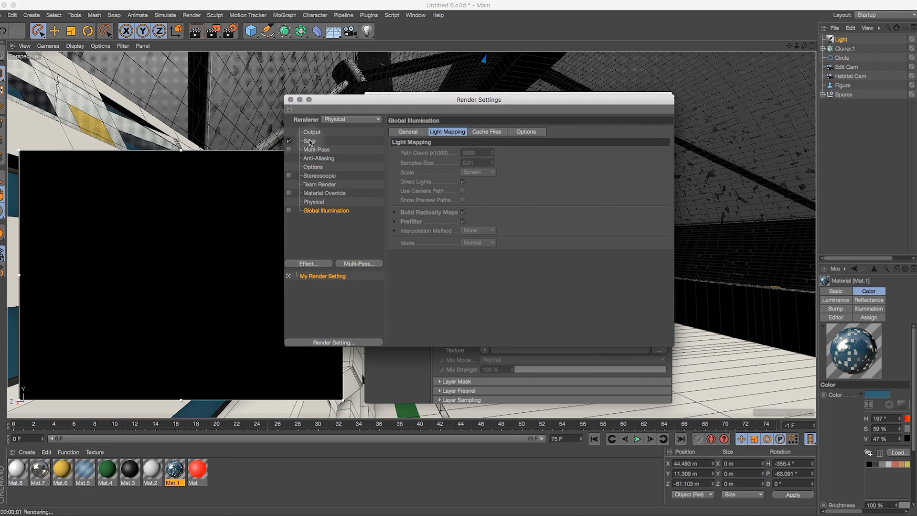
{"action": "left_click", "coordinate": [290, 100]}
{"action": "left_click_drag", "start_coordinate": [478, 99], "coordinate": [487, 97]}
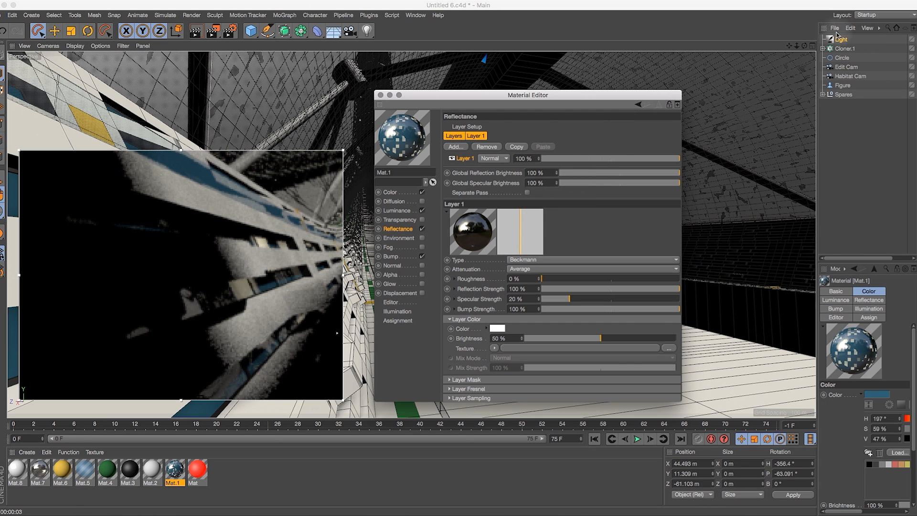
Enable the infinite Light object and set its shadow type to None
{"action": "left_click_drag", "start_coordinate": [817, 53], "coordinate": [774, 38]}
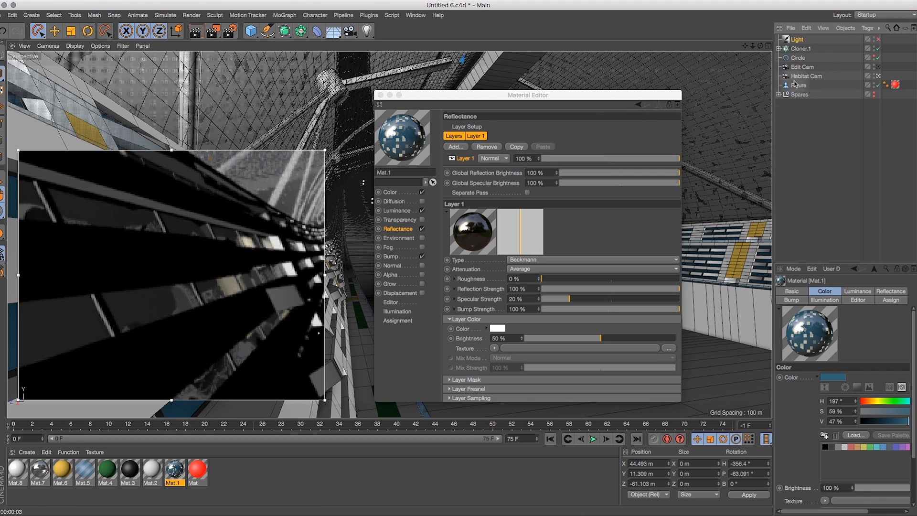
{"action": "left_click", "coordinate": [879, 40]}
{"action": "left_click", "coordinate": [810, 42]}
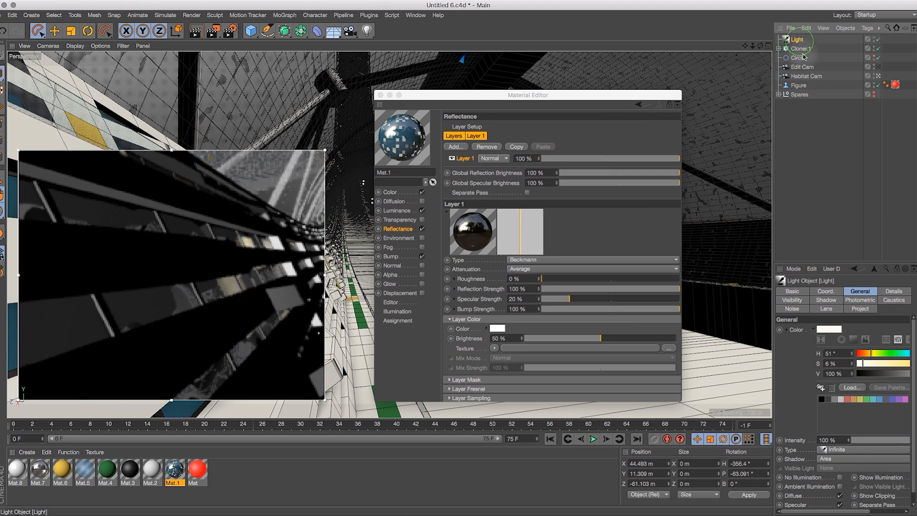
{"action": "left_click", "coordinate": [836, 460]}
{"action": "left_click", "coordinate": [839, 471]}
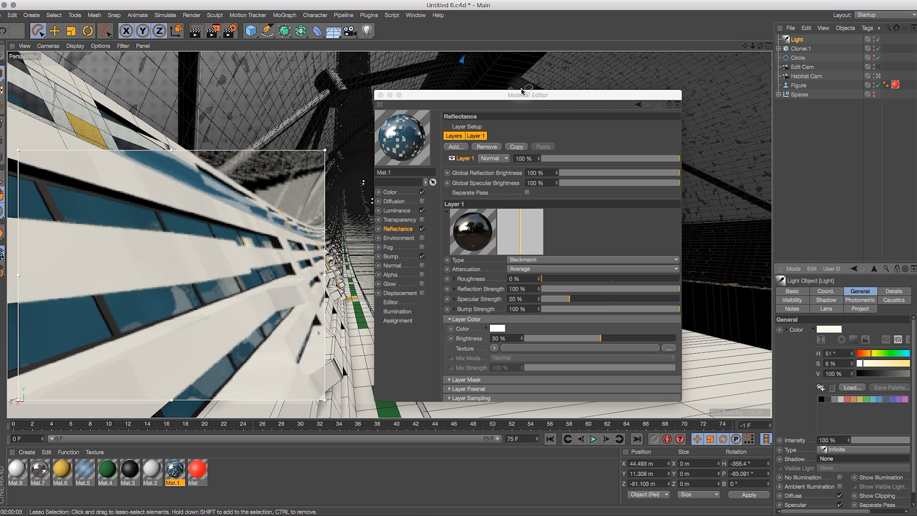
Switch Mat.1's Reflectance channel off and back on to compare the windows in the render region
{"action": "left_click", "coordinate": [520, 149]}
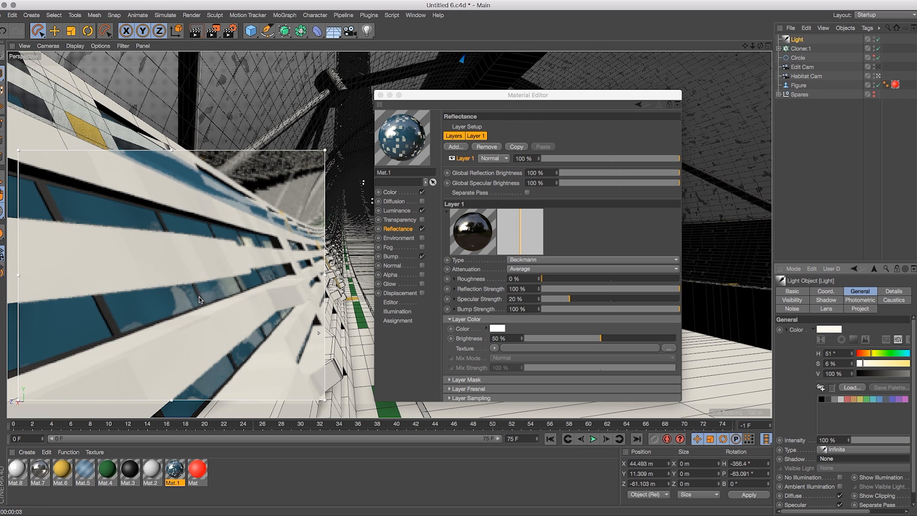
{"action": "left_click", "coordinate": [423, 230]}
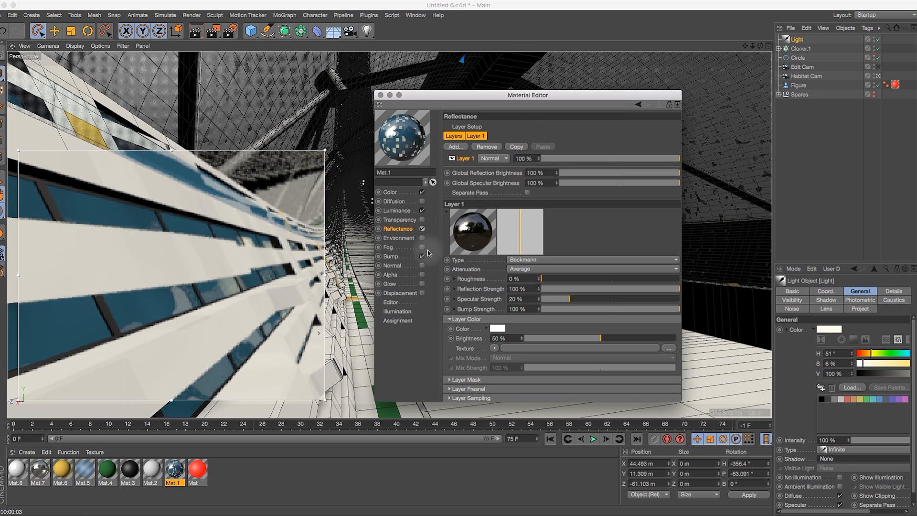
{"action": "left_click", "coordinate": [423, 229]}
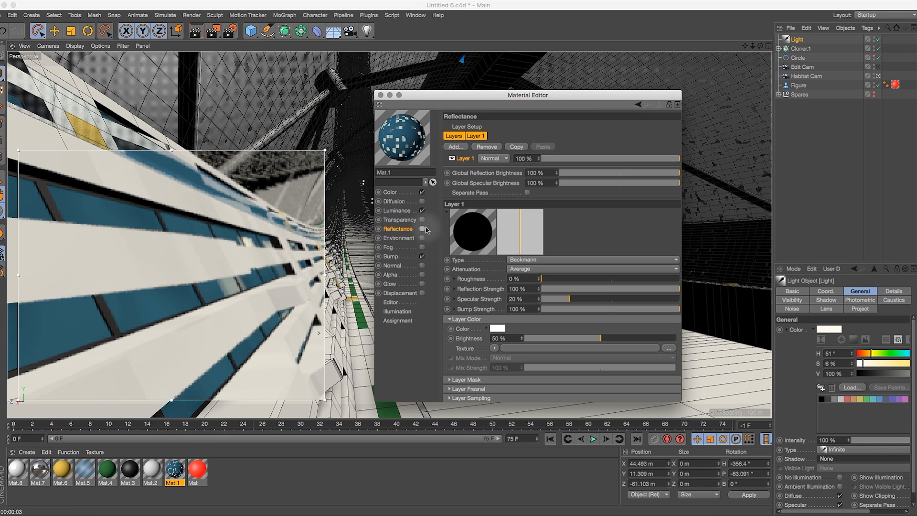
{"action": "left_click", "coordinate": [423, 230]}
Set the Bump strength of Mat.1 to 1%
{"action": "left_click", "coordinate": [391, 256]}
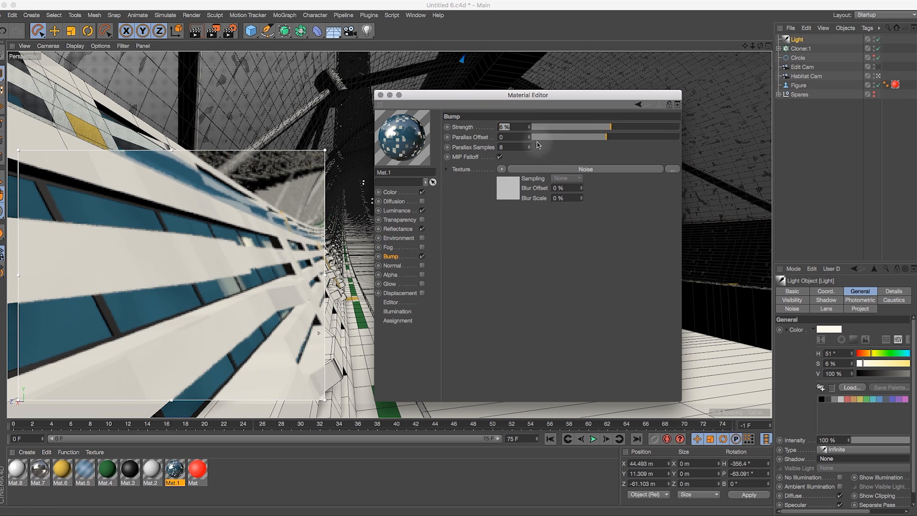
{"action": "left_click", "coordinate": [516, 127]}
{"action": "type", "text": "1"}
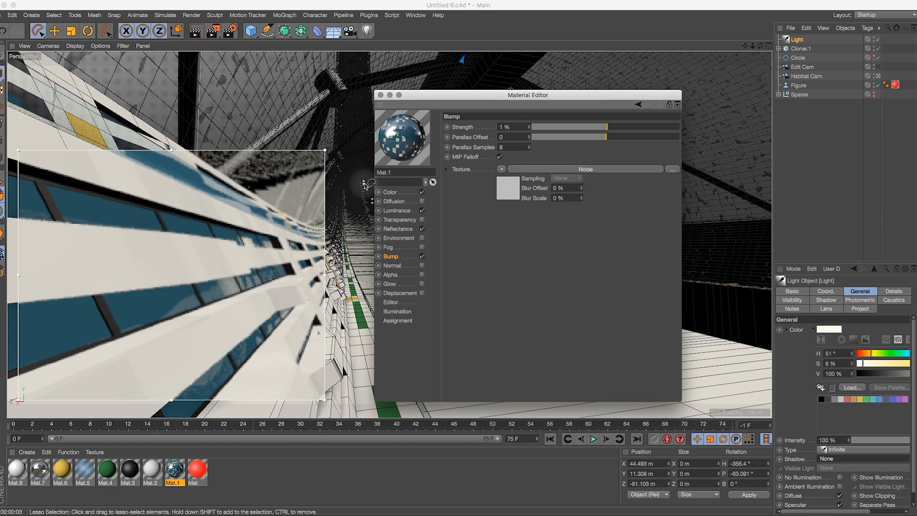
Reduce the Color channel brightness of Mat.1 to 27%
{"action": "left_click", "coordinate": [395, 193]}
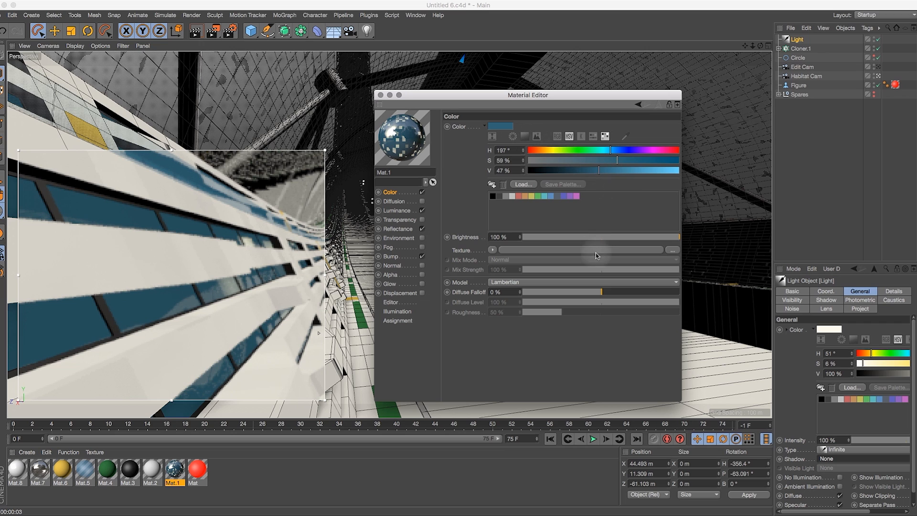
{"action": "left_click", "coordinate": [573, 238]}
{"action": "left_click_drag", "start_coordinate": [573, 238], "coordinate": [565, 238]}
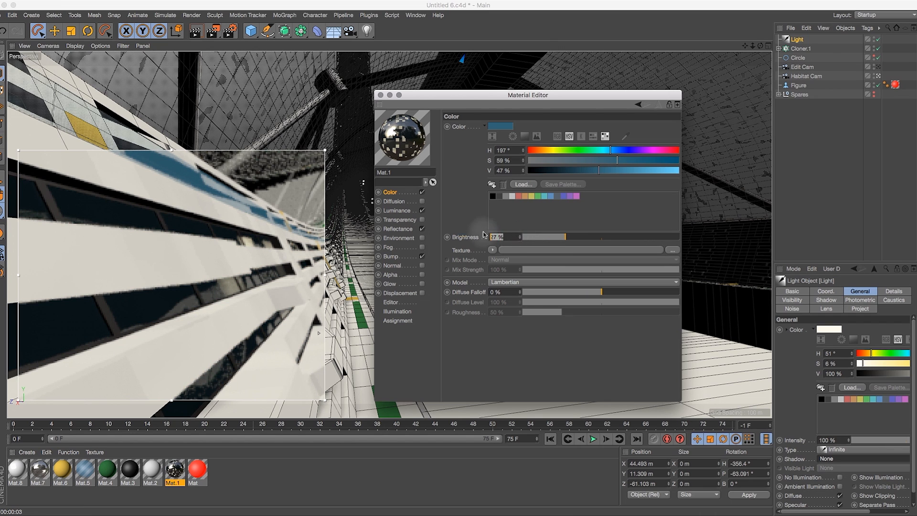
{"action": "left_click", "coordinate": [466, 237]}
{"action": "key", "text": "0"}
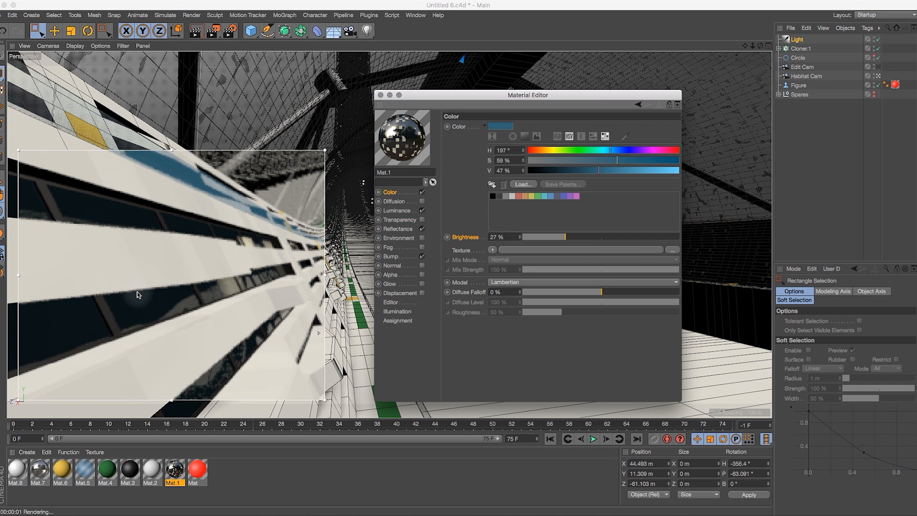
{"action": "left_click", "coordinate": [236, 165]}
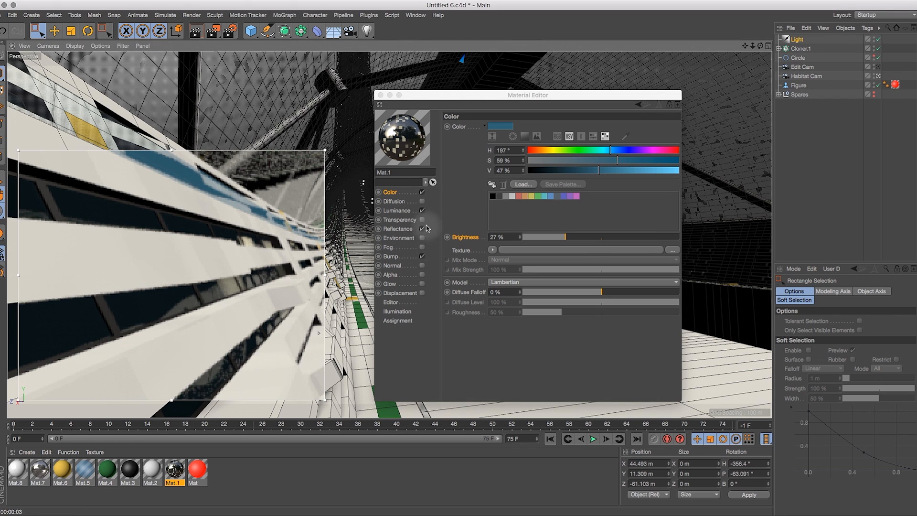
Set the layer color brightness of Layer 1 in the Reflectance channel of Mat.1 to 60%
{"action": "left_click", "coordinate": [398, 228]}
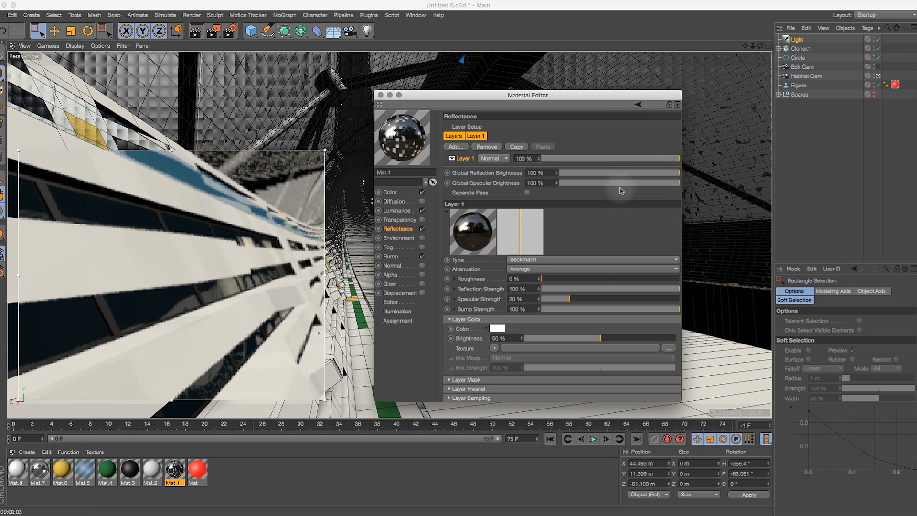
{"action": "left_click_drag", "start_coordinate": [603, 95], "coordinate": [596, 84]}
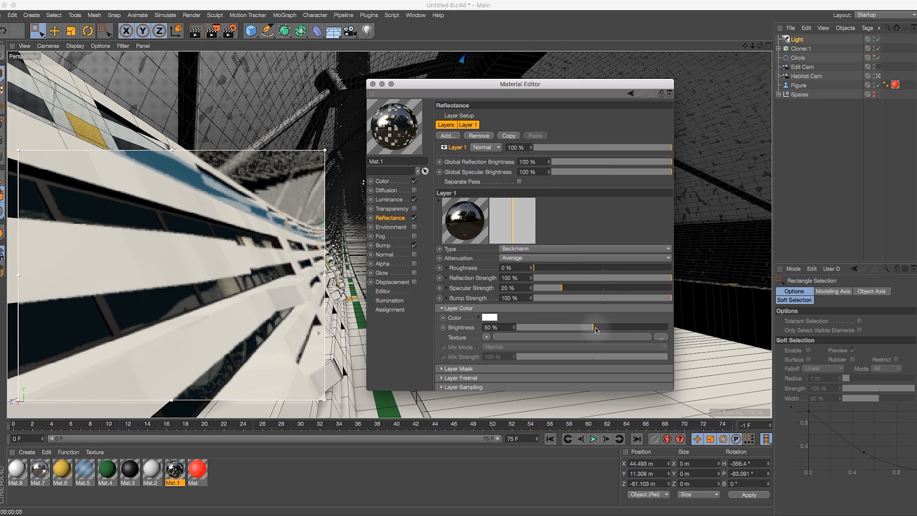
{"action": "double_click", "coordinate": [497, 328]}
{"action": "type", "text": "60"}
{"action": "key", "text": "Return"}
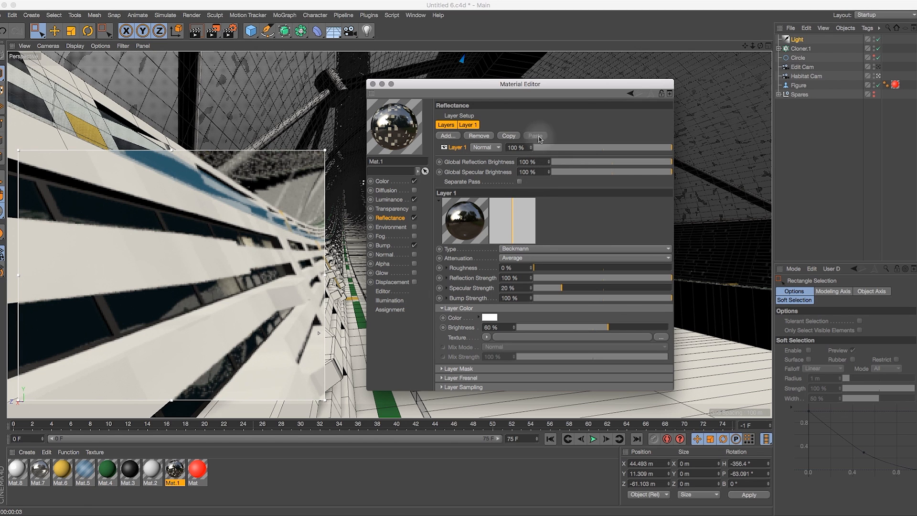
Add a Fresnel shader above the noise layers in the Luminance channel's Layer shader
{"action": "left_click", "coordinate": [389, 199]}
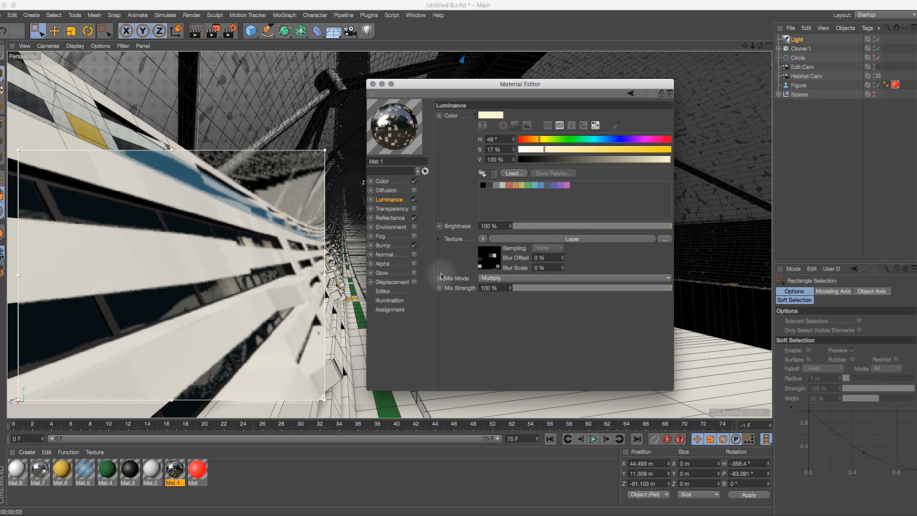
{"action": "left_click", "coordinate": [502, 240]}
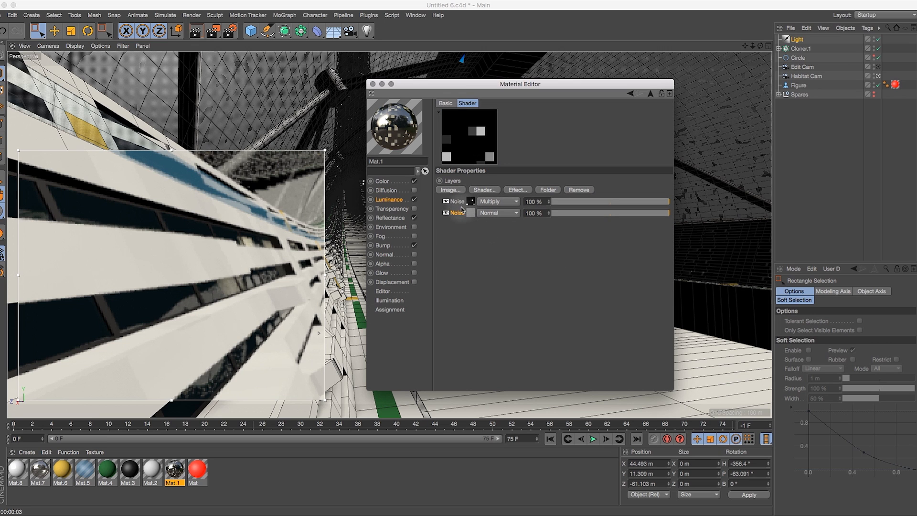
{"action": "left_click", "coordinate": [483, 191]}
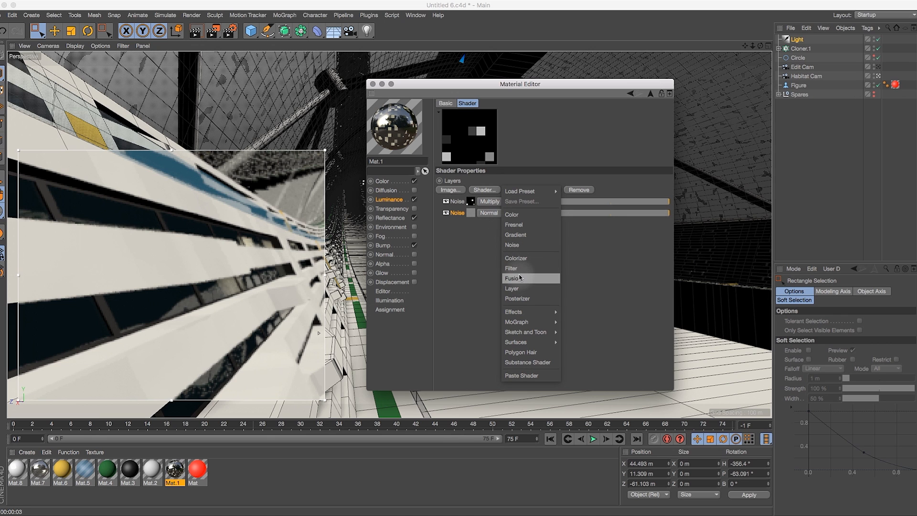
{"action": "left_click", "coordinate": [518, 225]}
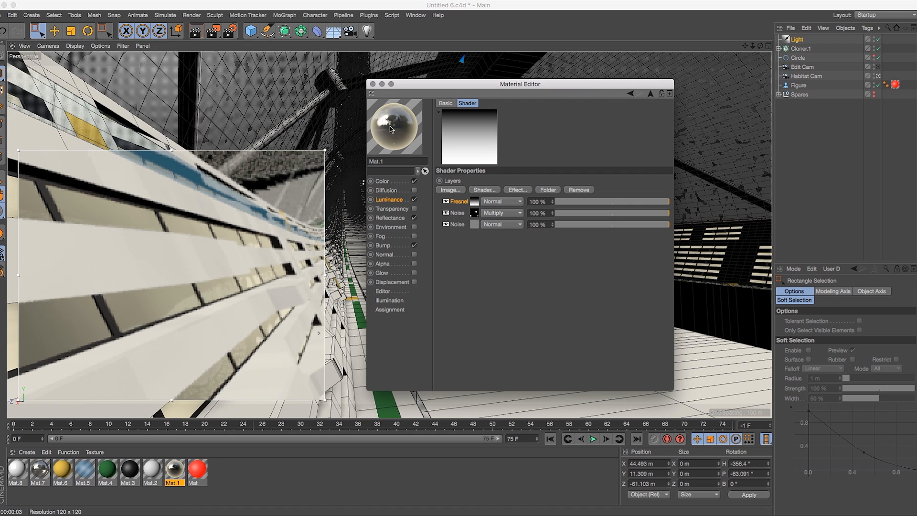
{"action": "left_click_drag", "start_coordinate": [379, 132], "coordinate": [375, 137]}
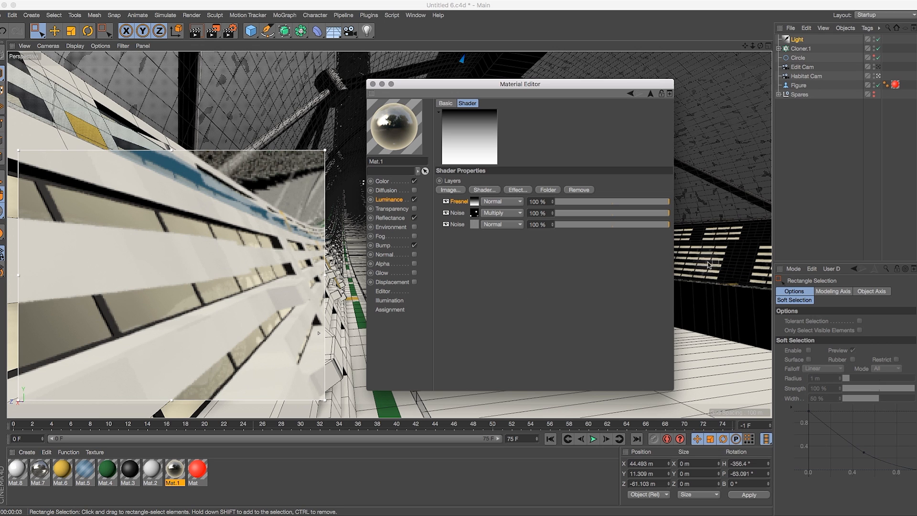
Invert the Fresnel shader's gradient and shift its black knot inward to about a quarter of the gradient
{"action": "left_click", "coordinate": [474, 202]}
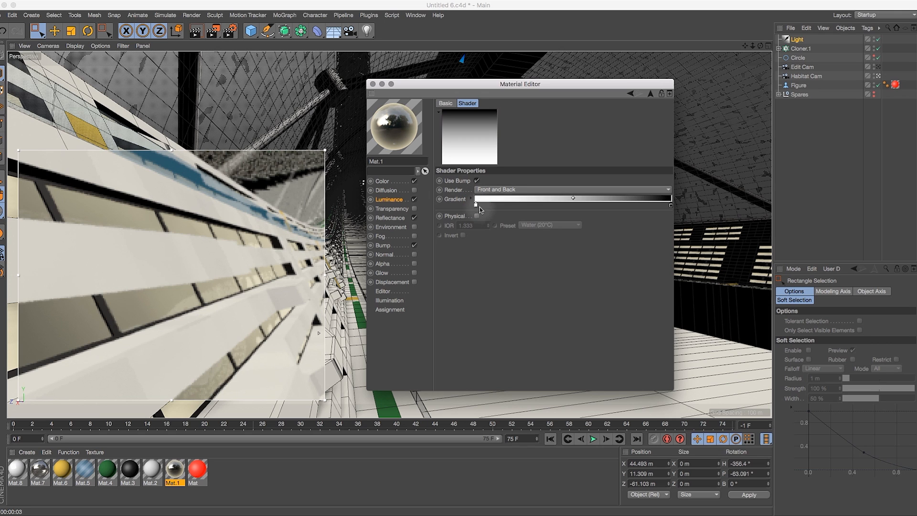
{"action": "right_click", "coordinate": [506, 201]}
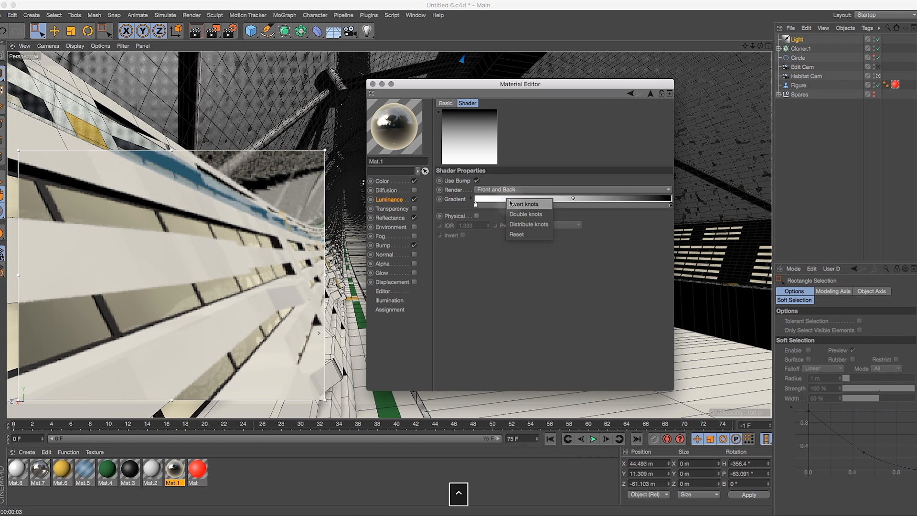
{"action": "left_click", "coordinate": [516, 204]}
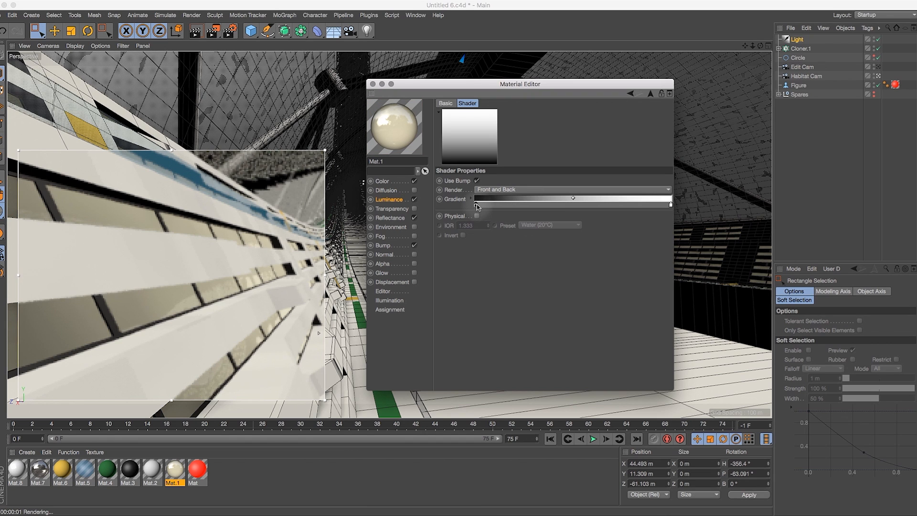
{"action": "left_click_drag", "start_coordinate": [477, 205], "coordinate": [525, 206]}
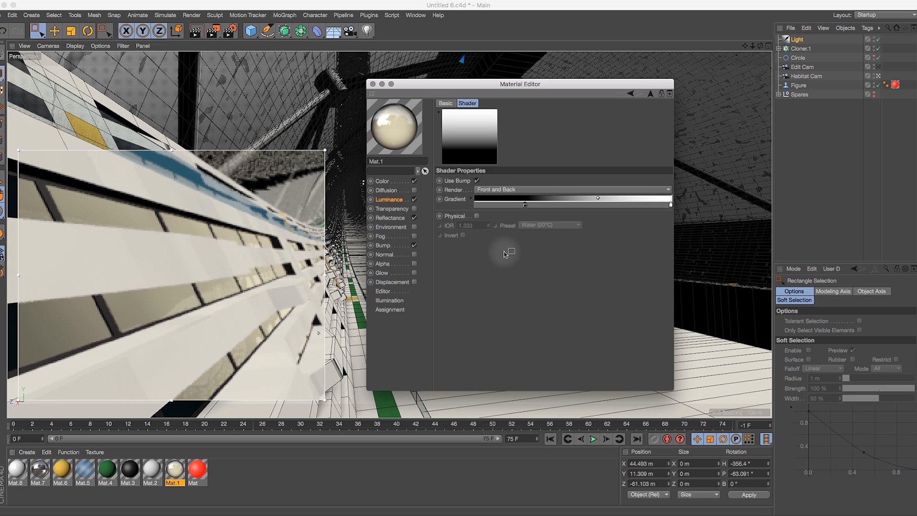
Set the Fresnel layer's blend mode to Multiply in the Luminance layers and compare the render with it off and on
{"action": "left_click", "coordinate": [390, 200]}
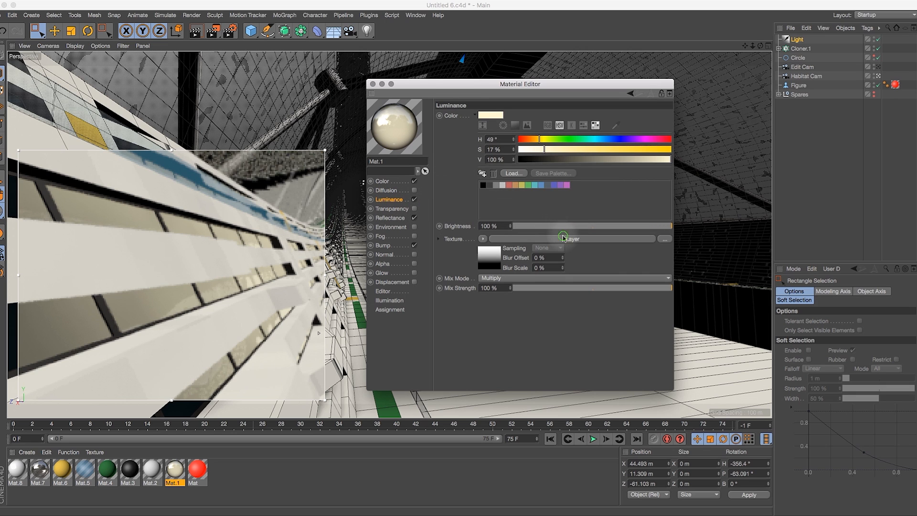
{"action": "left_click", "coordinate": [564, 237]}
{"action": "left_click", "coordinate": [513, 203]}
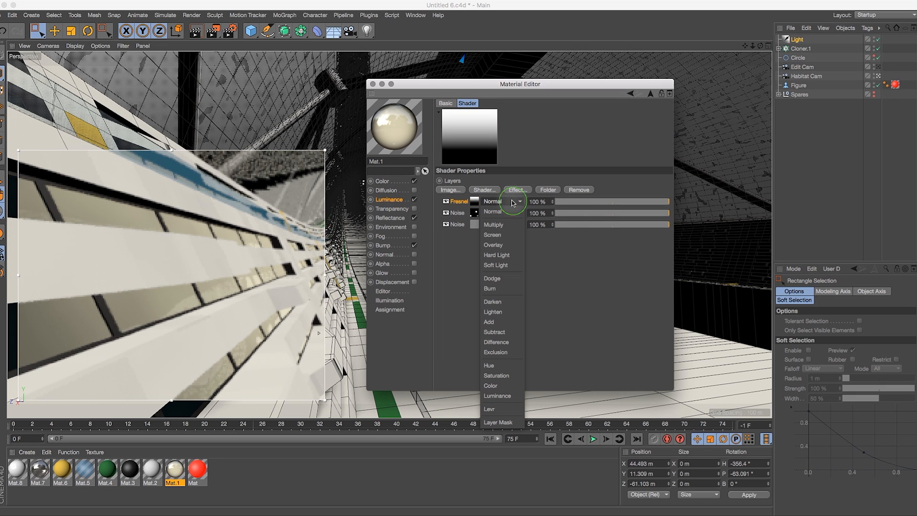
{"action": "left_click", "coordinate": [508, 224]}
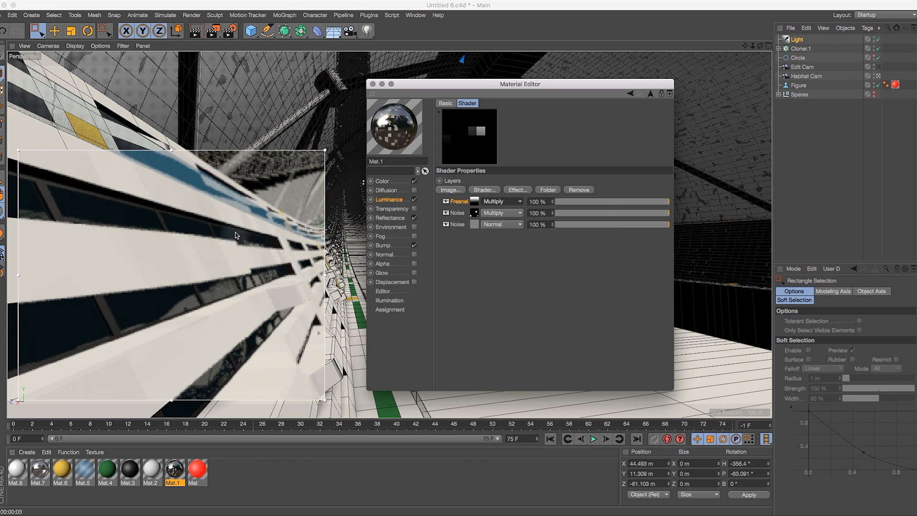
{"action": "left_click", "coordinate": [446, 202]}
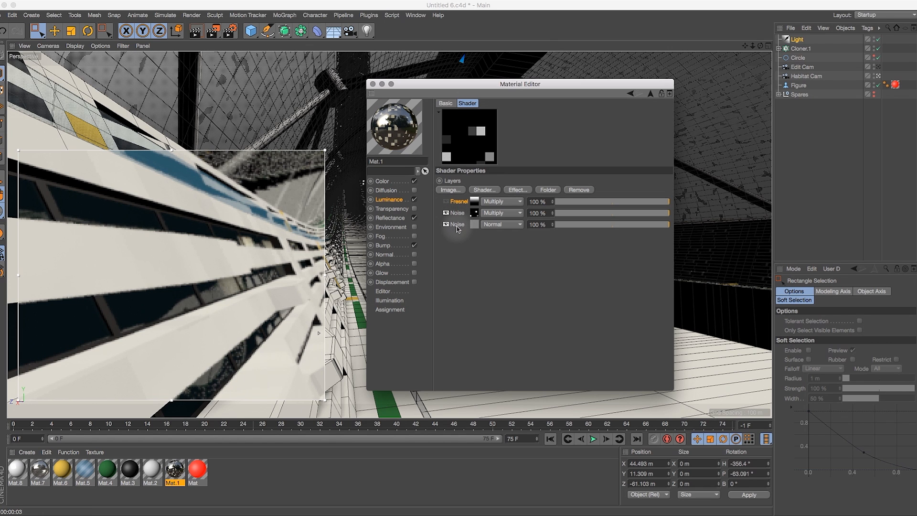
{"action": "left_click", "coordinate": [445, 201]}
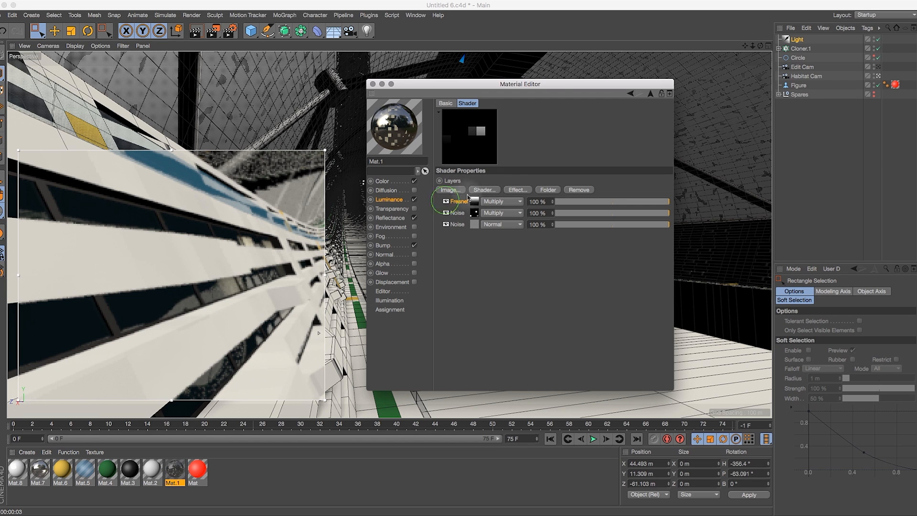
Reposition and resize the interactive render region over the opposite row of windows and compare the Fresnel layer off and on
{"action": "left_click_drag", "start_coordinate": [468, 83], "coordinate": [428, 79]}
{"action": "left_click_drag", "start_coordinate": [223, 149], "coordinate": [668, 175]}
{"action": "left_click_drag", "start_coordinate": [549, 84], "coordinate": [381, 95]}
{"action": "left_click", "coordinate": [521, 291]}
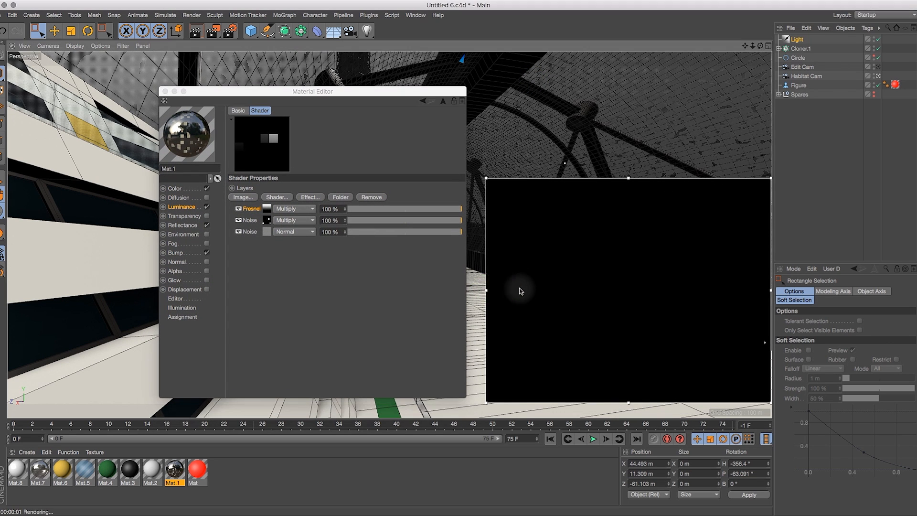
{"action": "left_click_drag", "start_coordinate": [520, 290], "coordinate": [529, 293]}
{"action": "left_click_drag", "start_coordinate": [643, 401], "coordinate": [655, 338]}
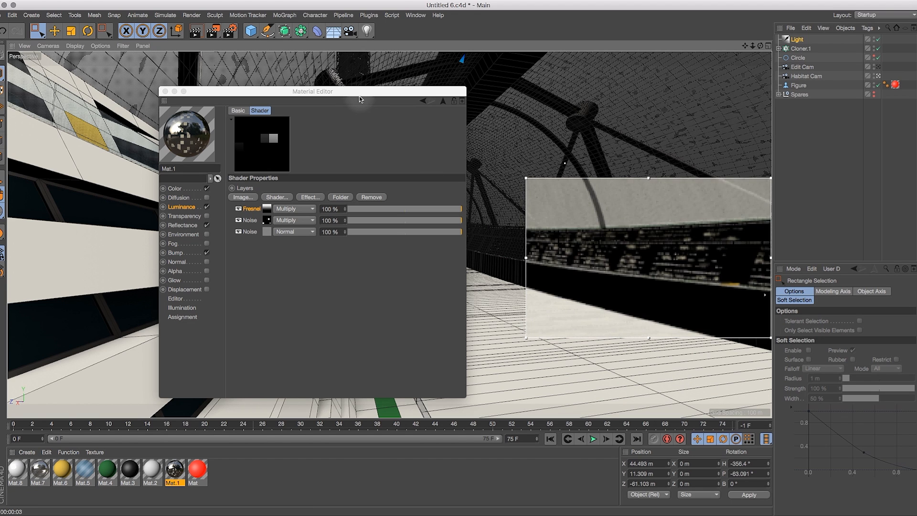
{"action": "left_click", "coordinate": [238, 209]}
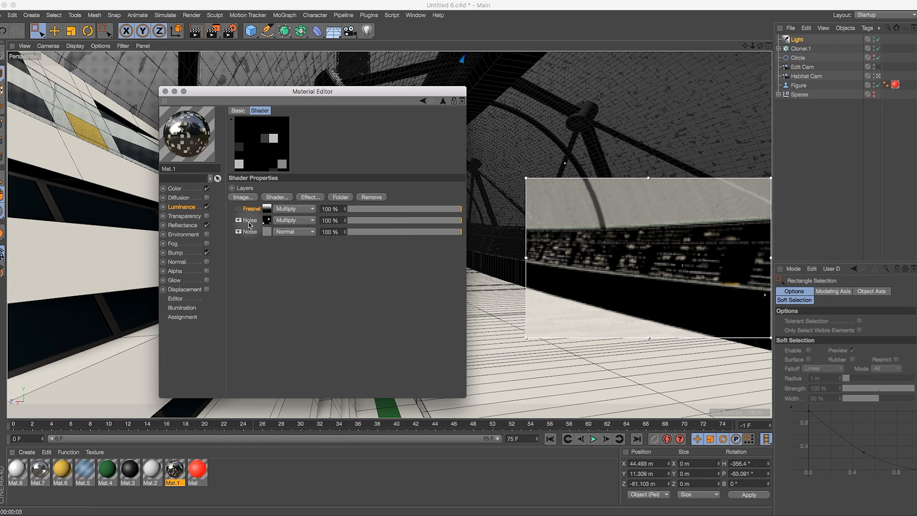
{"action": "left_click", "coordinate": [239, 209]}
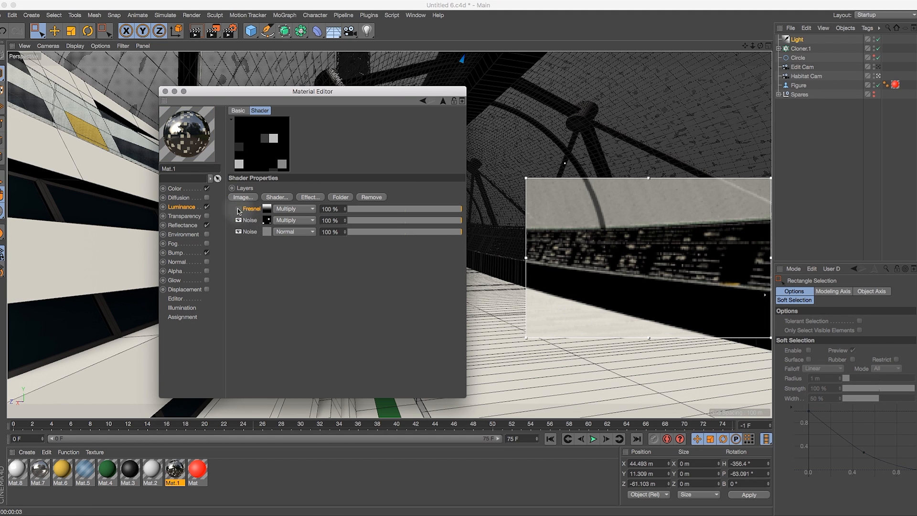
Set the Low Clip of the Cell Noise in the Luminance layers to 79% and return to the layer list
{"action": "left_click", "coordinate": [266, 220]}
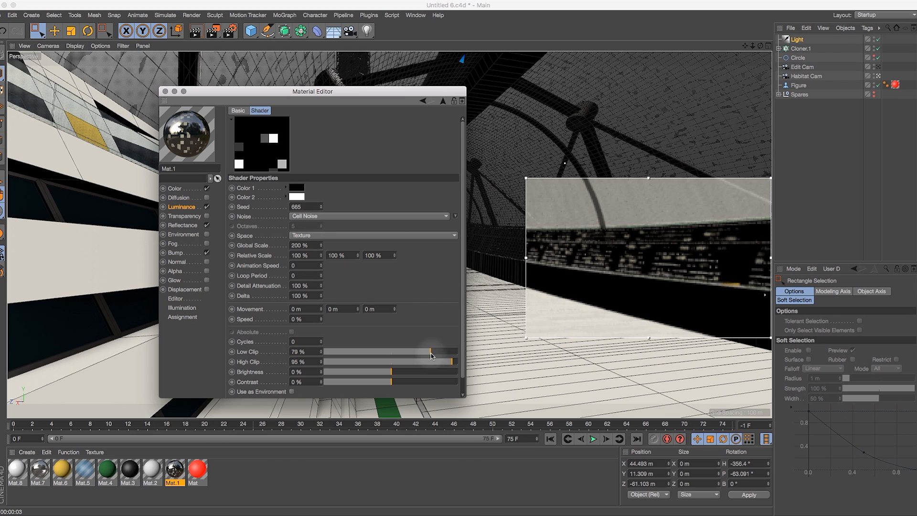
{"action": "left_click_drag", "start_coordinate": [429, 355], "coordinate": [430, 356]}
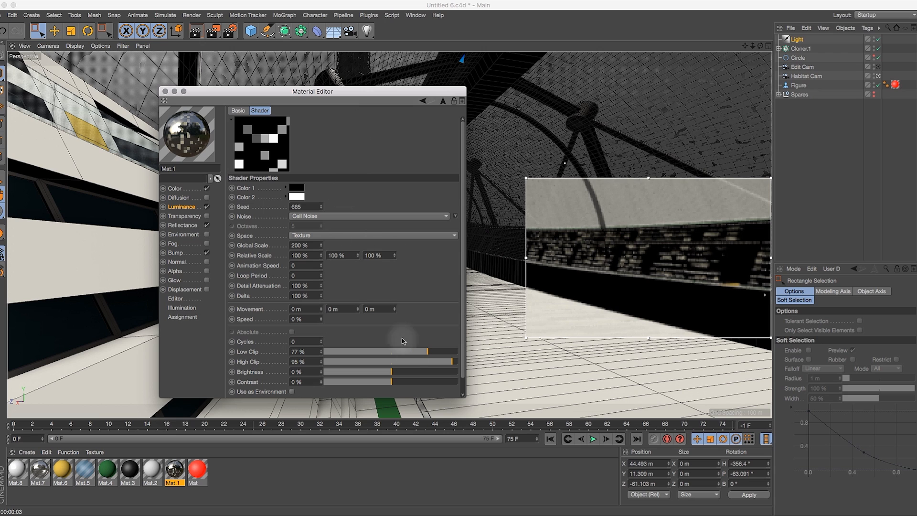
{"action": "left_click", "coordinate": [432, 353]}
{"action": "left_click", "coordinate": [429, 352]}
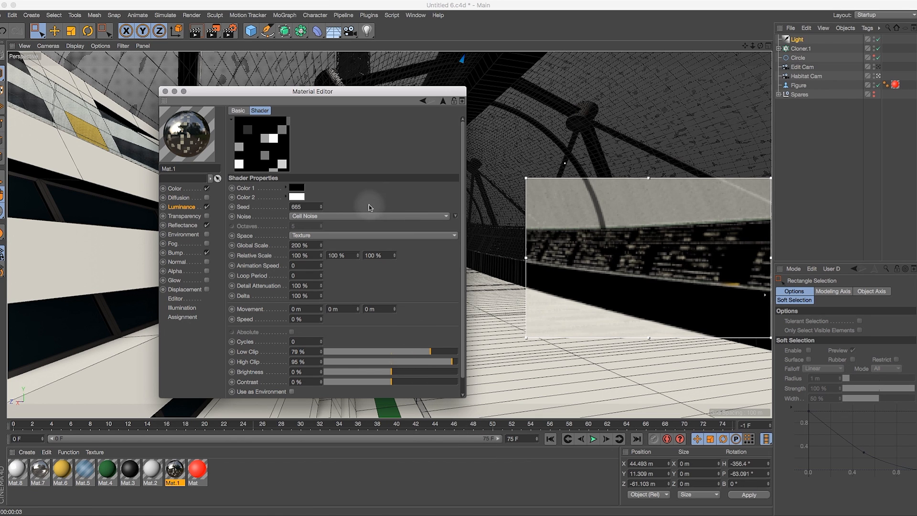
{"action": "left_click", "coordinate": [443, 101]}
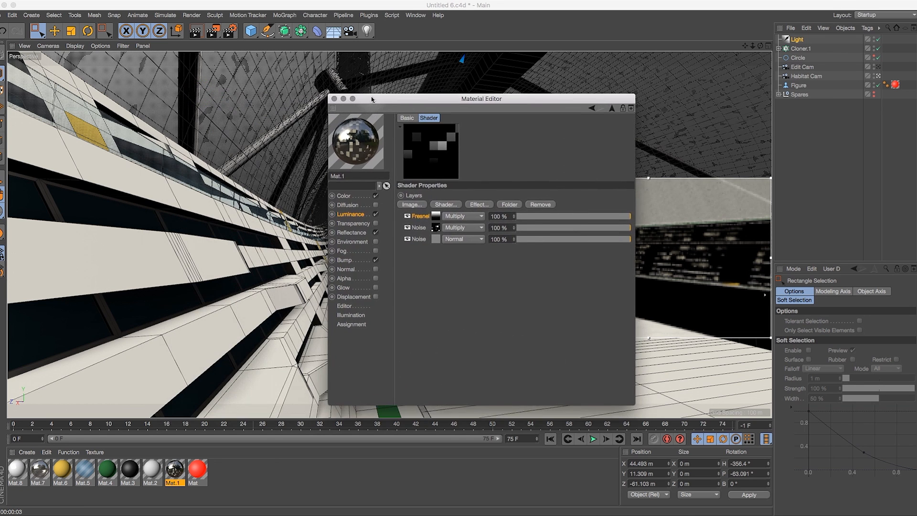
Close the Material Editor and turn off the Interactive Render Region
{"action": "left_click", "coordinate": [598, 139]}
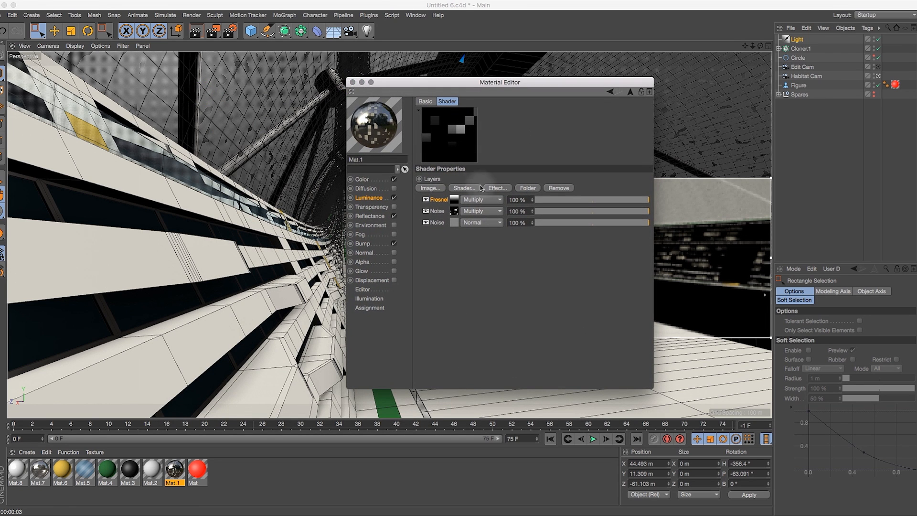
{"action": "left_click", "coordinate": [352, 82]}
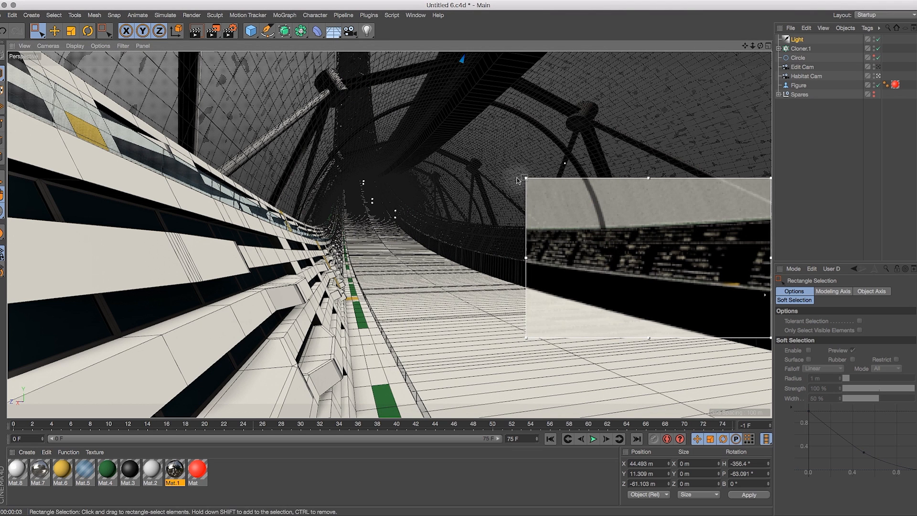
{"action": "left_click", "coordinate": [191, 15]}
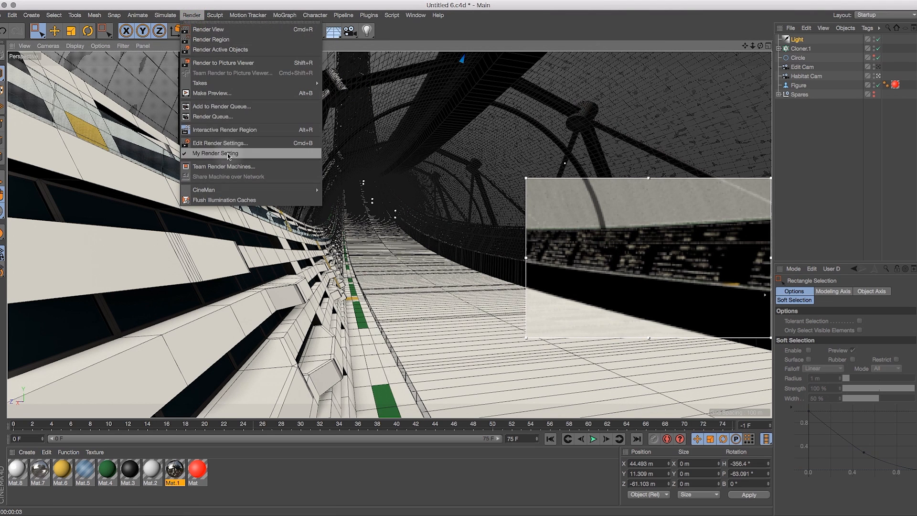
{"action": "left_click", "coordinate": [224, 129]}
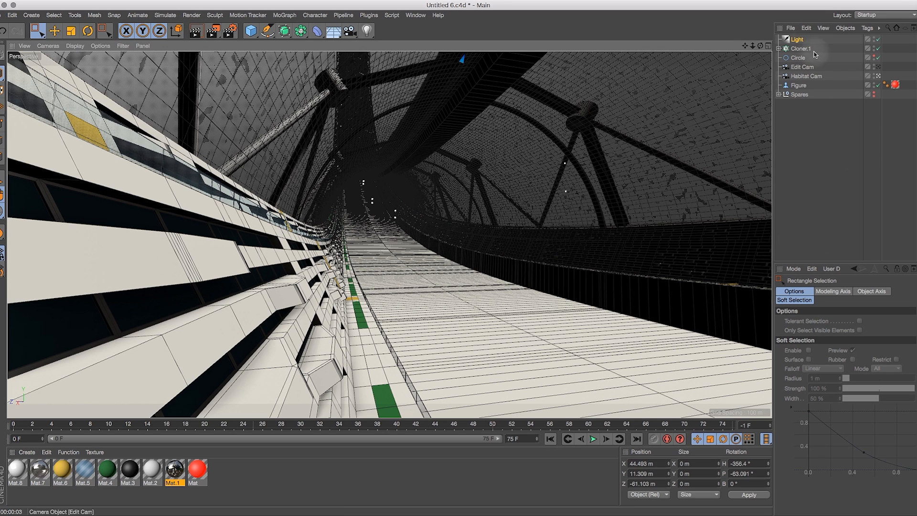
Set the shadow type of the infinite Light object to Area
{"action": "left_click", "coordinate": [796, 41]}
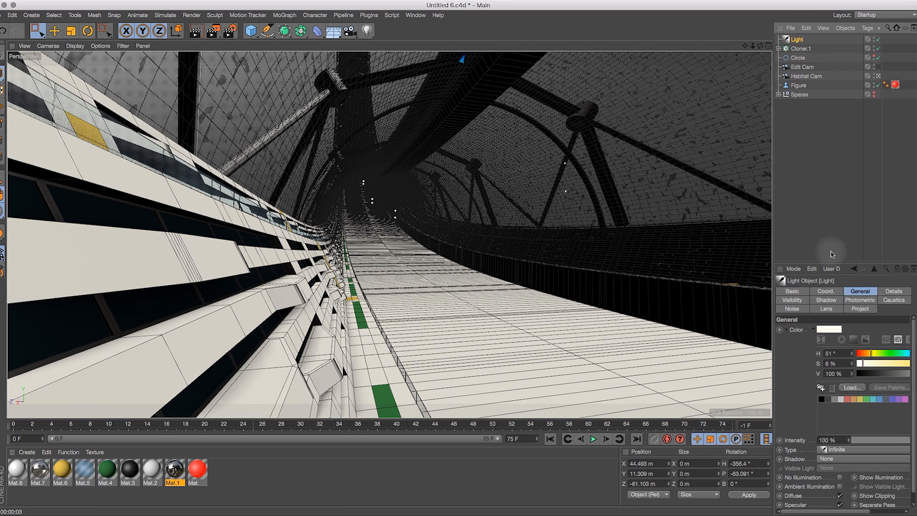
{"action": "left_click", "coordinate": [836, 458]}
{"action": "left_click", "coordinate": [836, 502]}
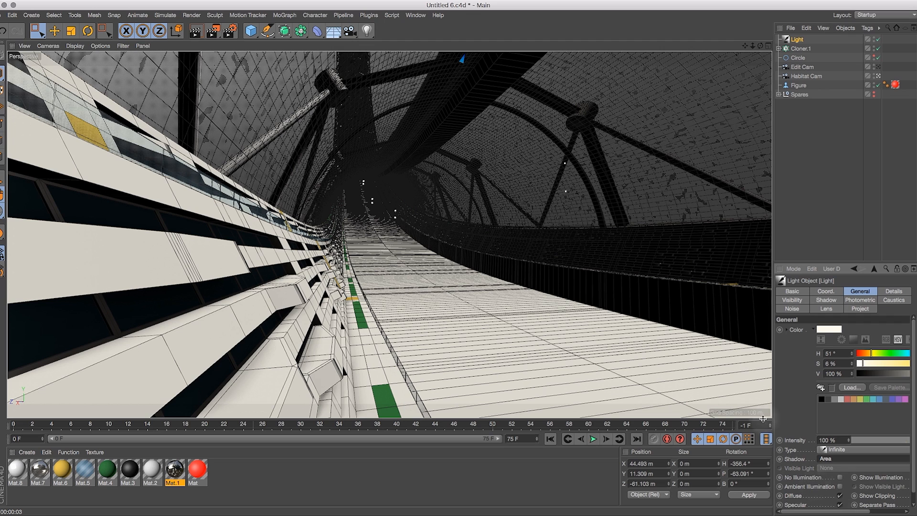
{"action": "left_click", "coordinate": [193, 16]}
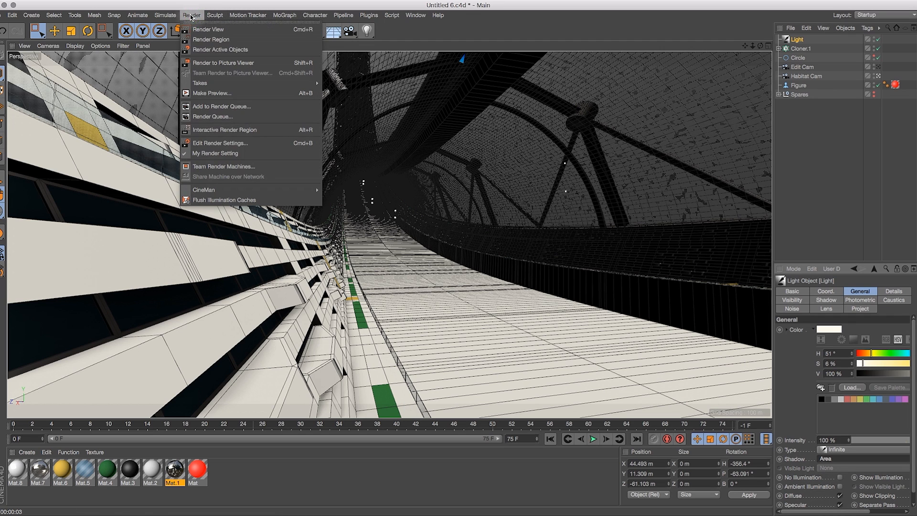
{"action": "left_click", "coordinate": [198, 3]}
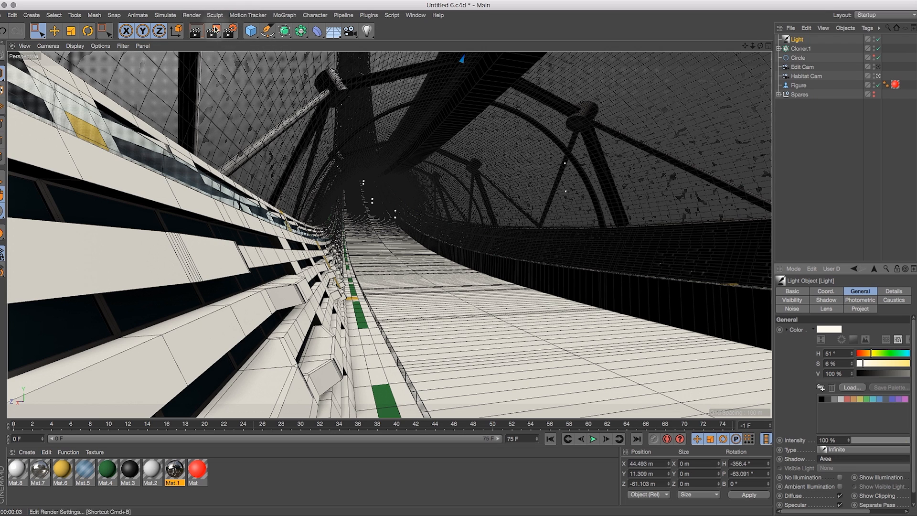
{"action": "left_click", "coordinate": [191, 15]}
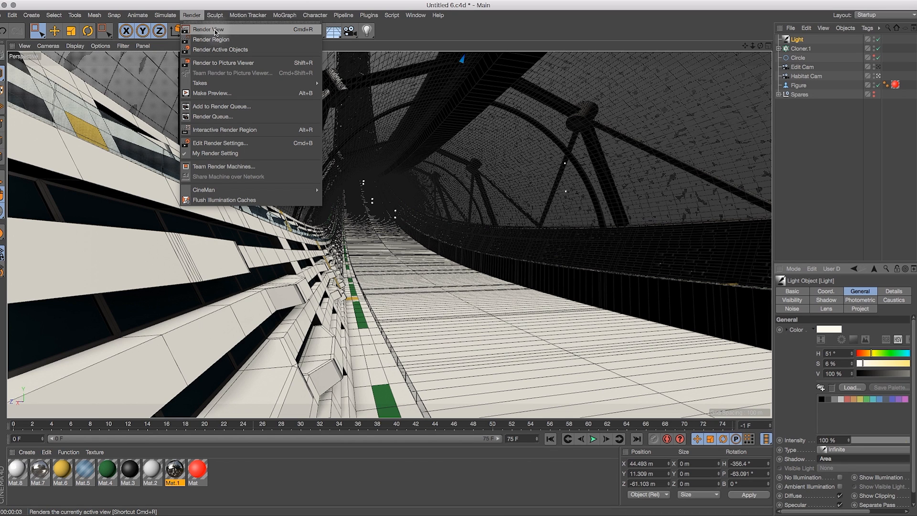
{"action": "left_click", "coordinate": [205, 14]}
Start rendering the scene to the Picture Viewer and stop the running render
{"action": "left_click", "coordinate": [194, 14]}
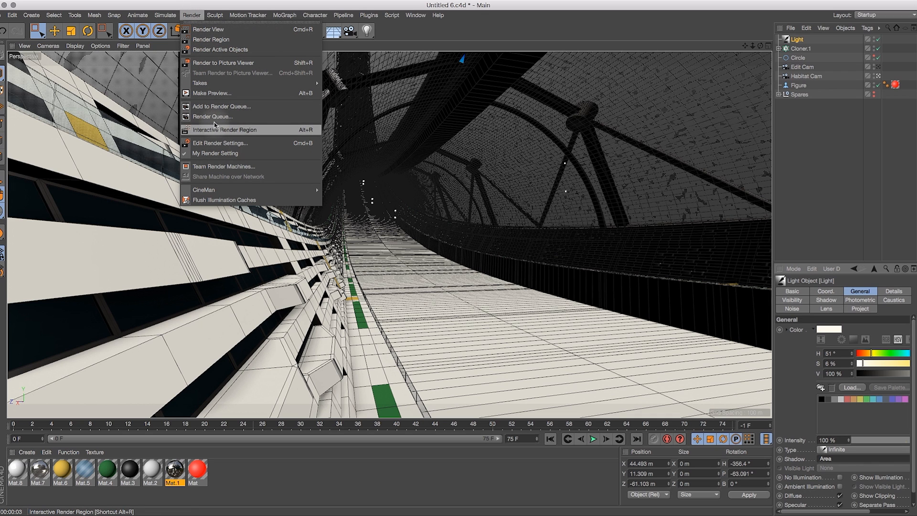
{"action": "left_click", "coordinate": [222, 63]}
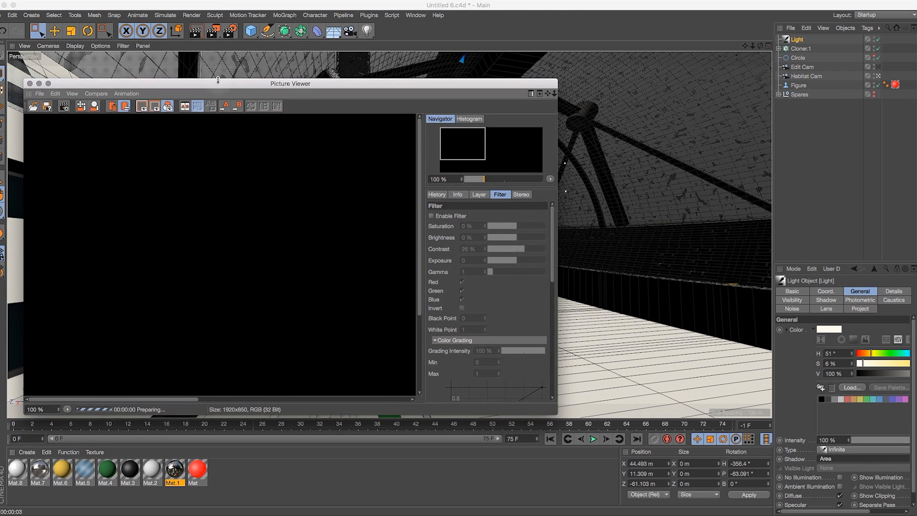
{"action": "left_click_drag", "start_coordinate": [287, 80], "coordinate": [302, 78]}
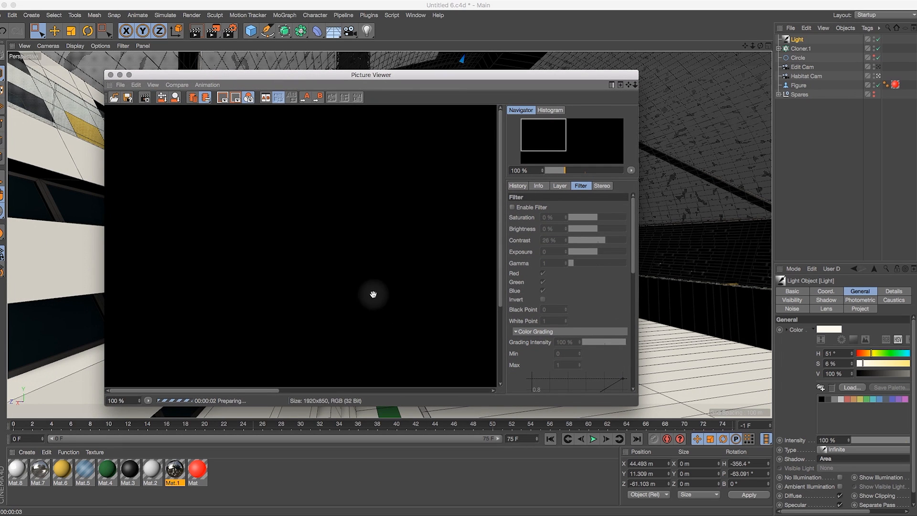
{"action": "left_click", "coordinate": [120, 84]}
{"action": "left_click", "coordinate": [144, 122]}
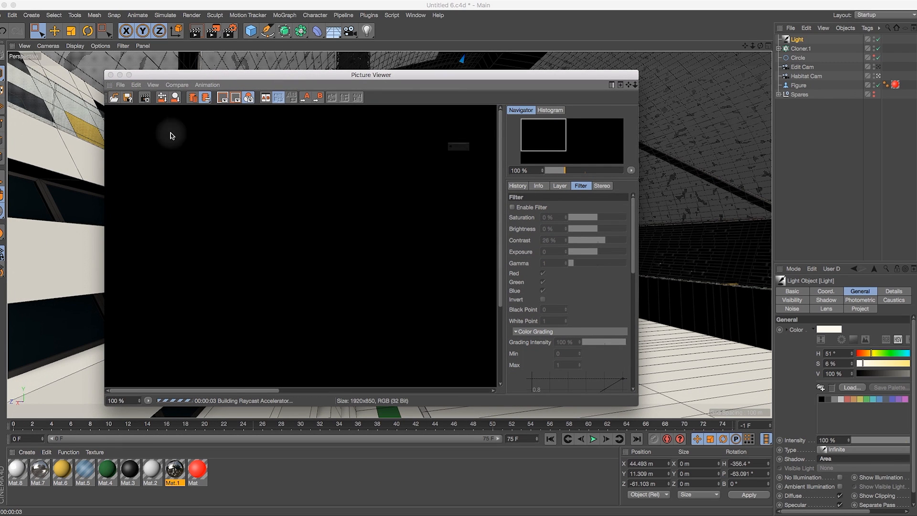
{"action": "left_click", "coordinate": [527, 168]}
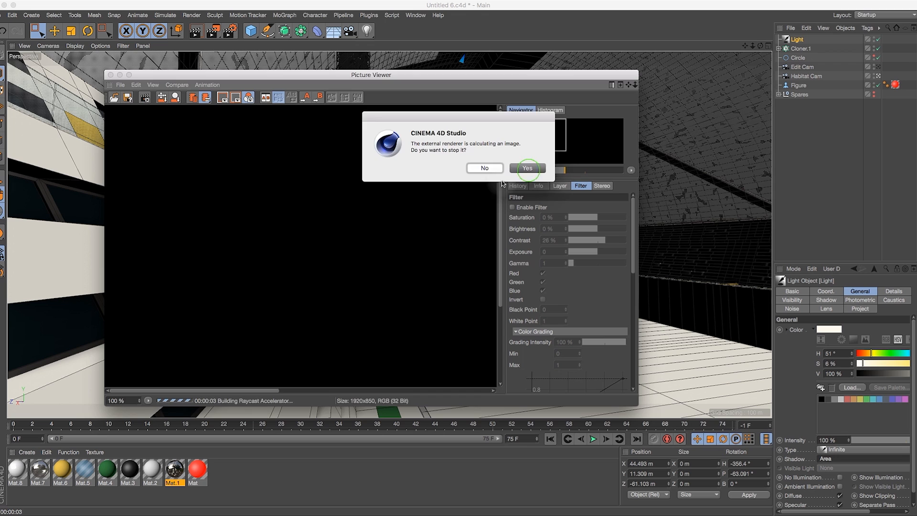
Convert both the floating Picture Viewer window and the perspective viewport to tabs
{"action": "left_click_drag", "start_coordinate": [360, 75], "coordinate": [463, 85]}
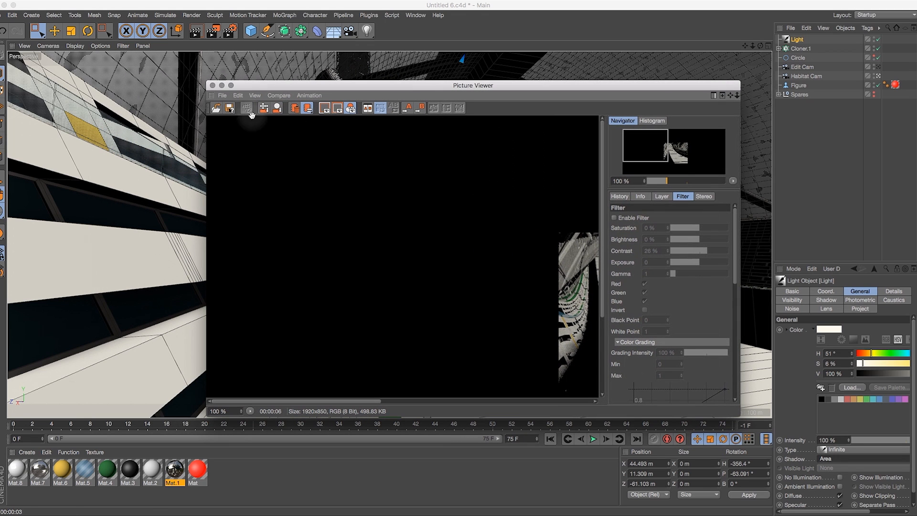
{"action": "left_click", "coordinate": [212, 99]}
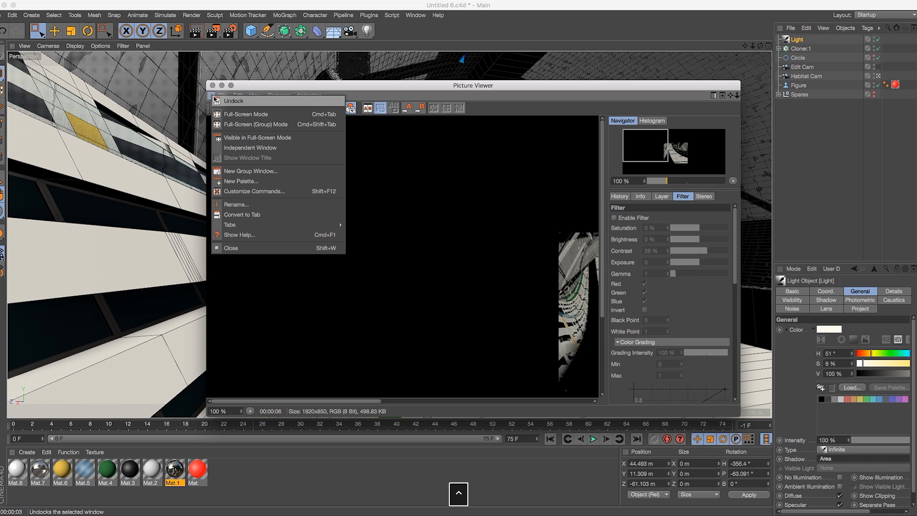
{"action": "left_click", "coordinate": [242, 214]}
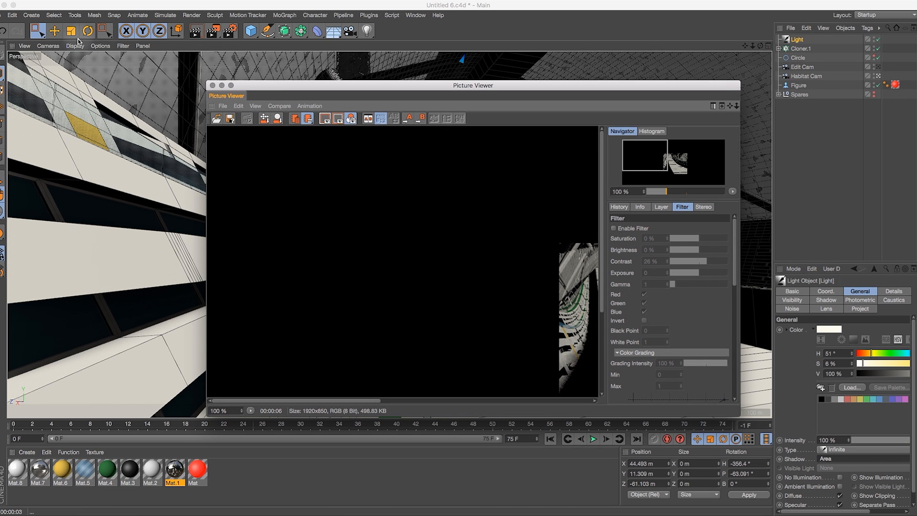
{"action": "left_click", "coordinate": [12, 47], "text": "ctrl"}
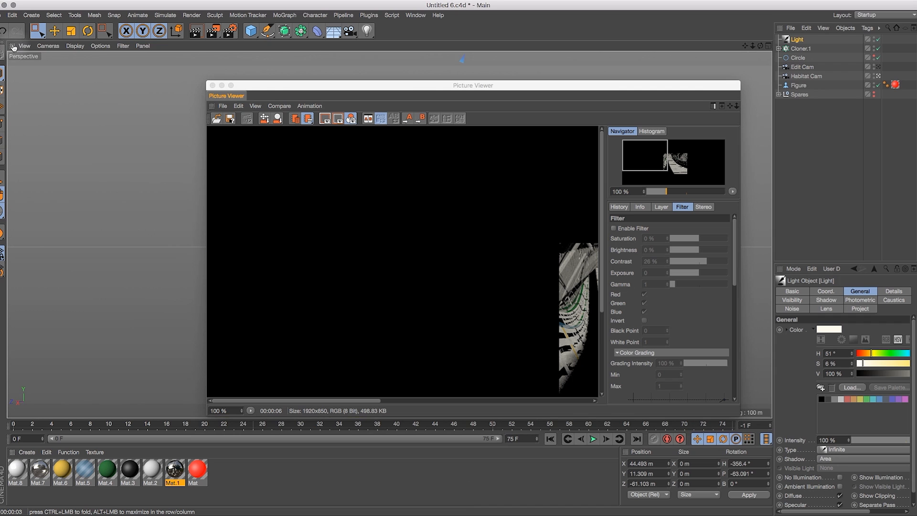
{"action": "left_click", "coordinate": [12, 47], "text": "ctrl"}
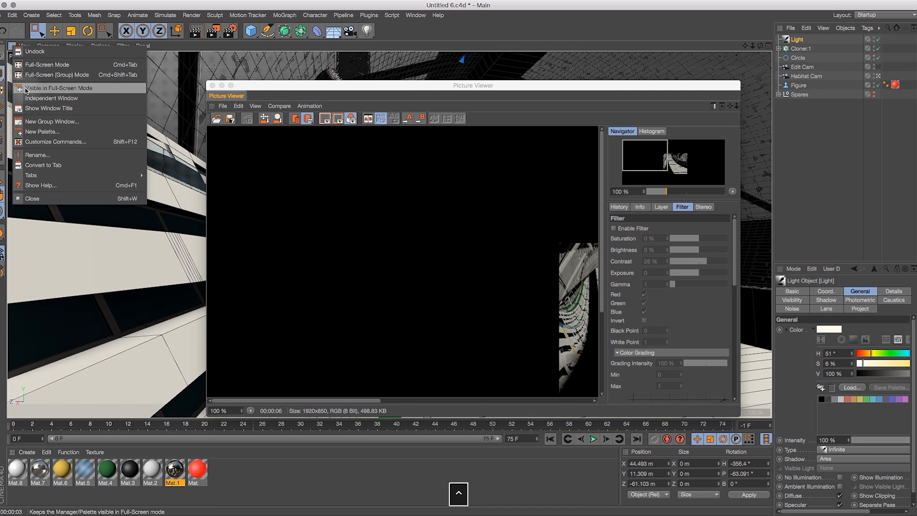
{"action": "left_click", "coordinate": [43, 165]}
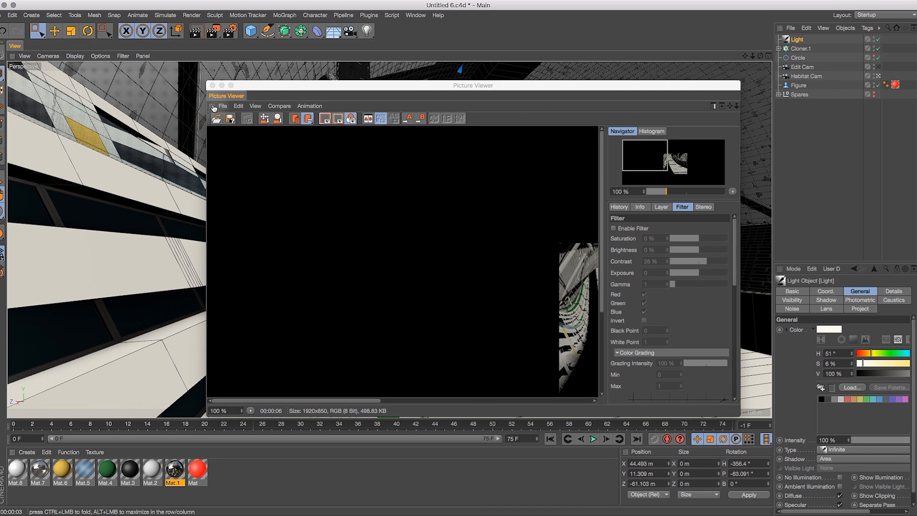
Dock the Picture Viewer tab beside the View tab and switch back and forth between the two, ending on the viewport
{"action": "left_click_drag", "start_coordinate": [213, 106], "coordinate": [18, 50]}
{"action": "left_click_drag", "start_coordinate": [211, 106], "coordinate": [24, 39]}
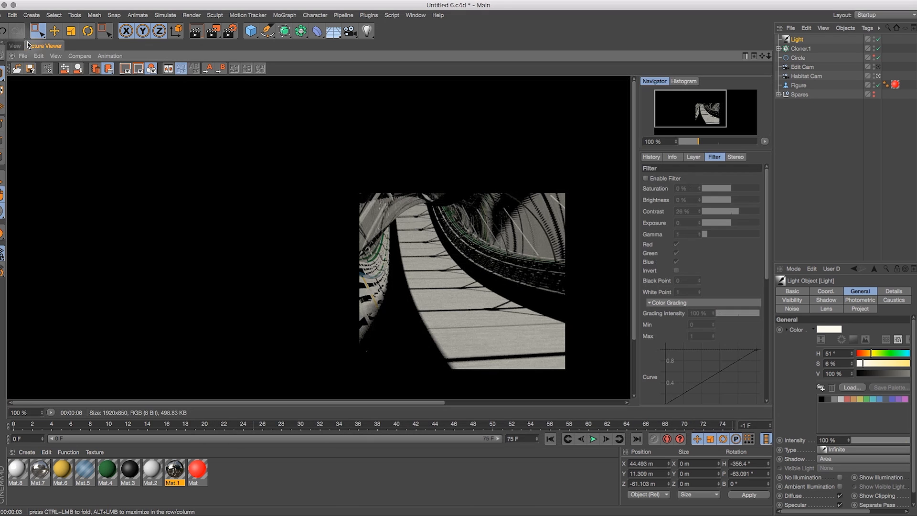
{"action": "left_click", "coordinate": [15, 46]}
{"action": "left_click", "coordinate": [40, 46]}
{"action": "left_click", "coordinate": [18, 48]}
{"action": "left_click", "coordinate": [35, 46]}
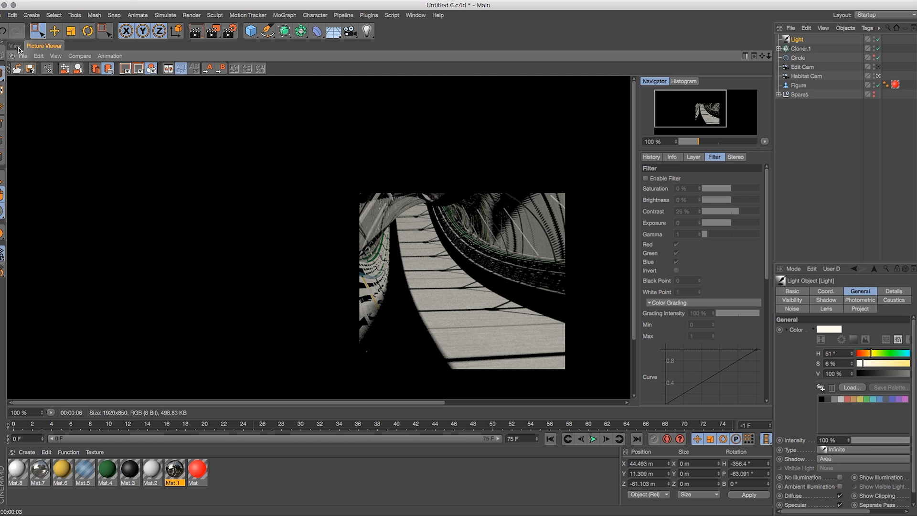
{"action": "left_click", "coordinate": [18, 47]}
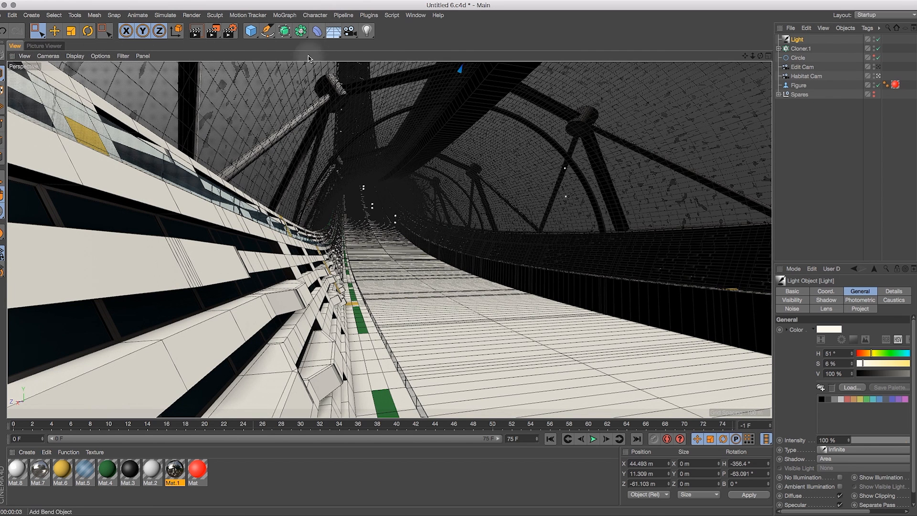
Convert the Render Settings window to a tab, dock it beside the Picture Viewer tab, and return to the viewport
{"action": "left_click", "coordinate": [191, 15]}
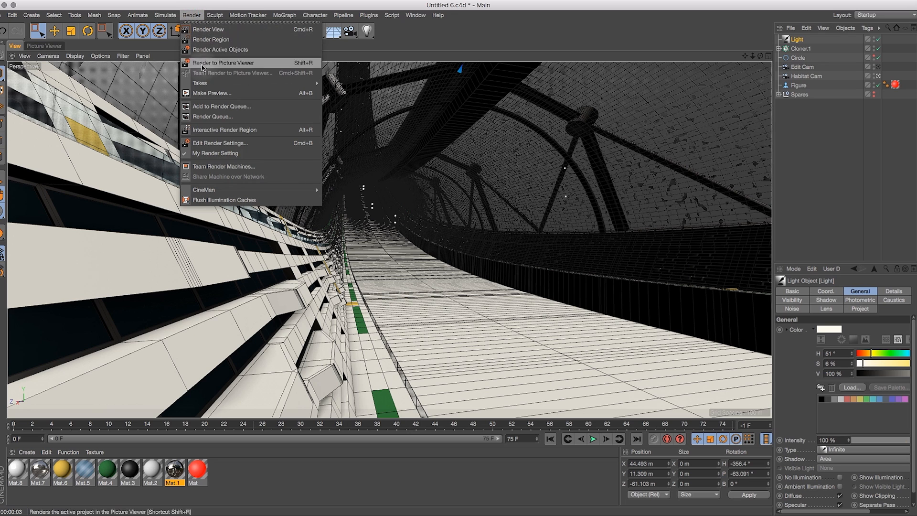
{"action": "left_click", "coordinate": [214, 144]}
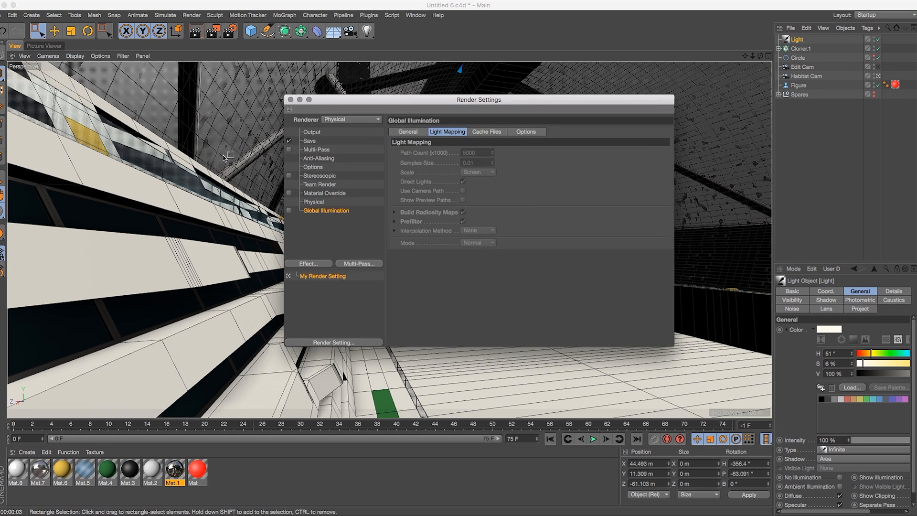
{"action": "left_click", "coordinate": [290, 110]}
{"action": "left_click", "coordinate": [327, 228]}
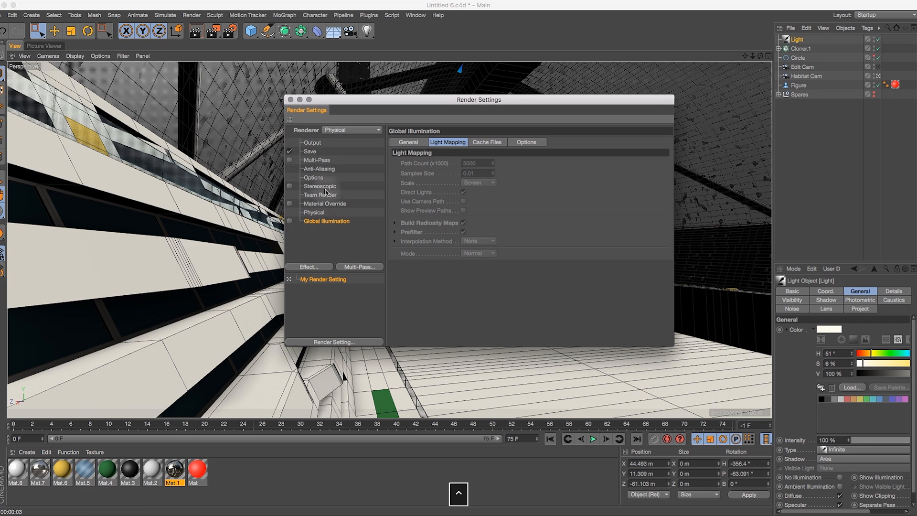
{"action": "mouse_move", "coordinate": [68, 47]}
{"action": "left_mouse_down"}
{"action": "mouse_move", "coordinate": [57, 48]}
{"action": "mouse_move", "coordinate": [79, 46]}
{"action": "left_mouse_up"}
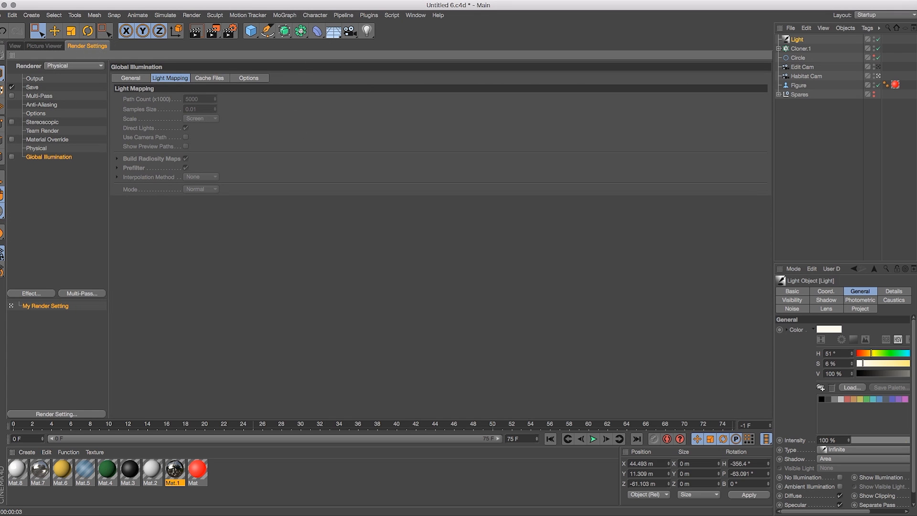
{"action": "left_click", "coordinate": [44, 46]}
{"action": "left_click", "coordinate": [15, 46]}
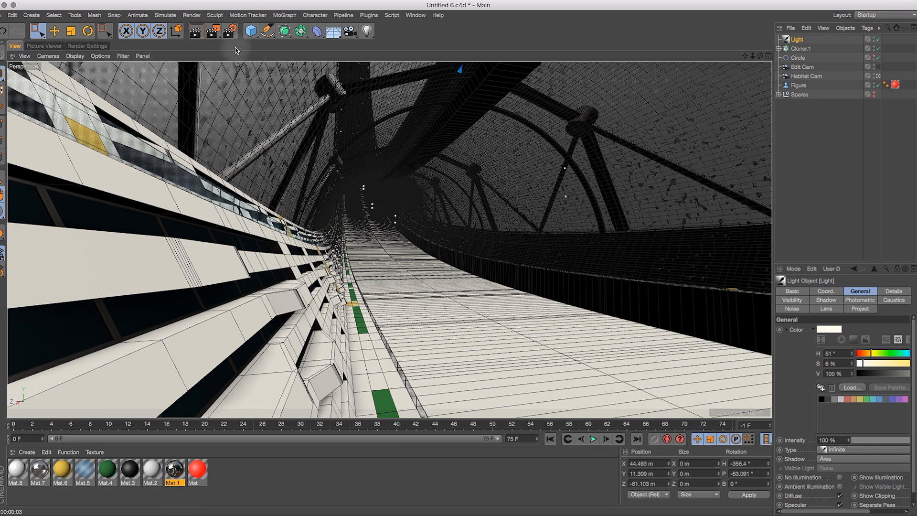
Customize the top palette by filtering commands for "interac" and placing Interactive Render Region after the render settings command
{"action": "right_click", "coordinate": [391, 33]}
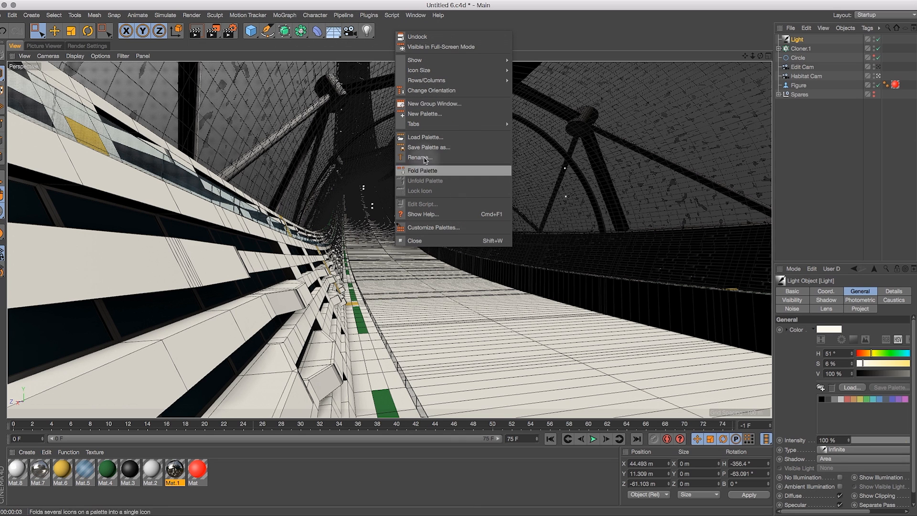
{"action": "left_click", "coordinate": [439, 228]}
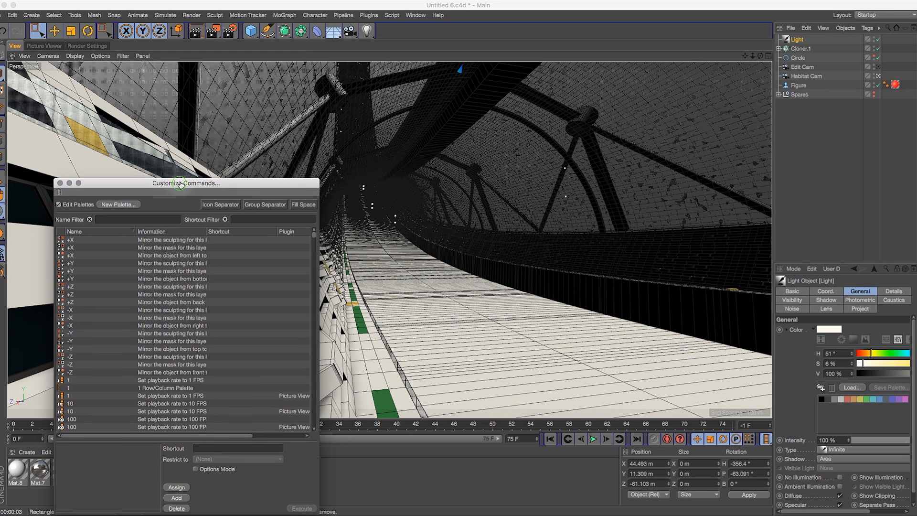
{"action": "left_click_drag", "start_coordinate": [191, 183], "coordinate": [266, 158]}
{"action": "type", "text": "inter"}
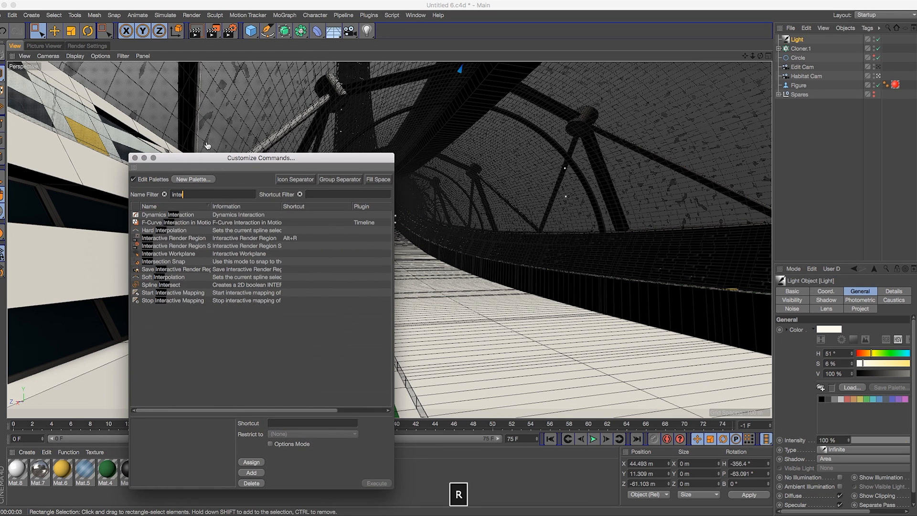
{"action": "type", "text": "ac"}
{"action": "left_click", "coordinate": [207, 146]}
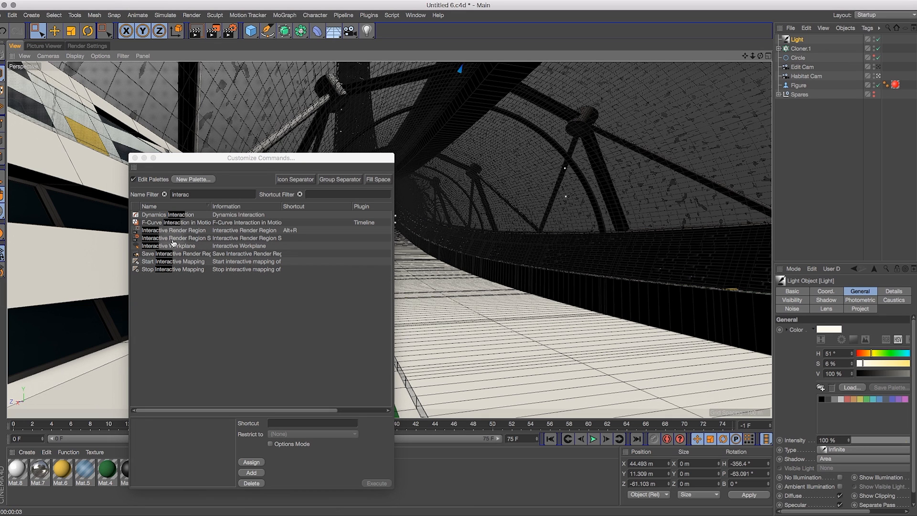
{"action": "left_click_drag", "start_coordinate": [171, 231], "coordinate": [238, 35]}
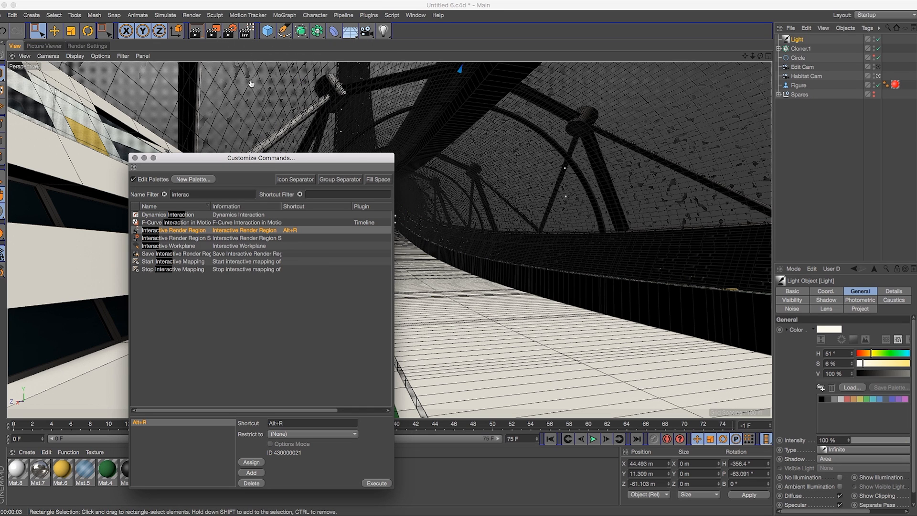
{"action": "left_click", "coordinate": [136, 158]}
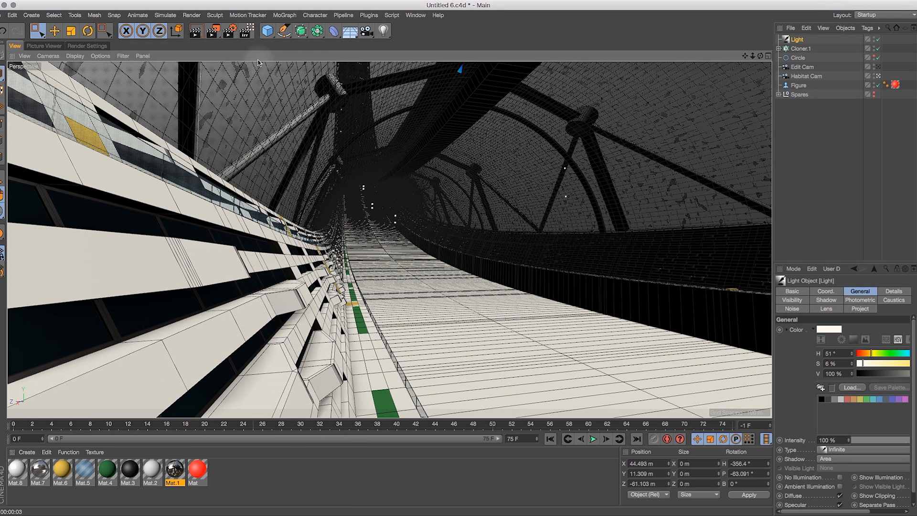
Toggle the Interactive Render Region on and off with the newly added palette command
{"action": "left_click", "coordinate": [249, 35]}
{"action": "left_click", "coordinate": [248, 33]}
{"action": "left_click", "coordinate": [248, 33]}
{"action": "left_click", "coordinate": [248, 32]}
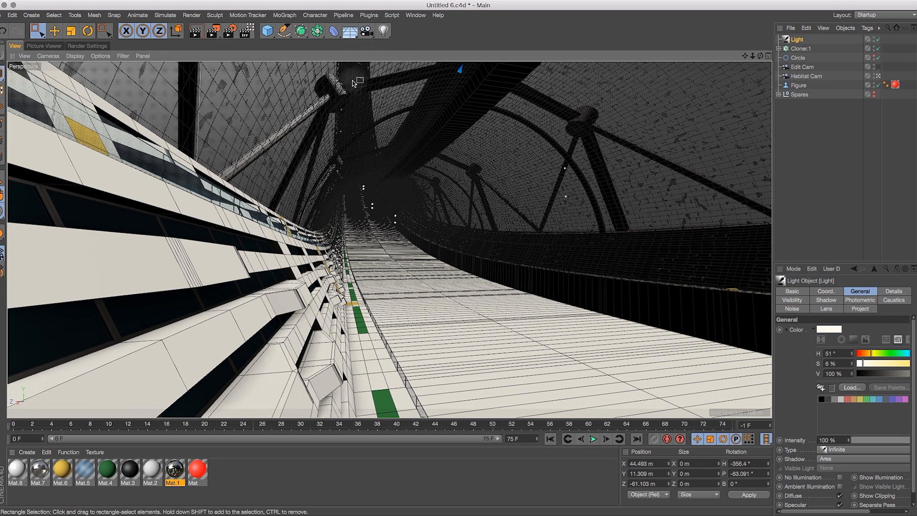
Enable Global Illumination in the render settings and return to the perspective view
{"action": "left_click", "coordinate": [82, 47]}
{"action": "left_click", "coordinate": [12, 157]}
{"action": "left_click", "coordinate": [17, 47]}
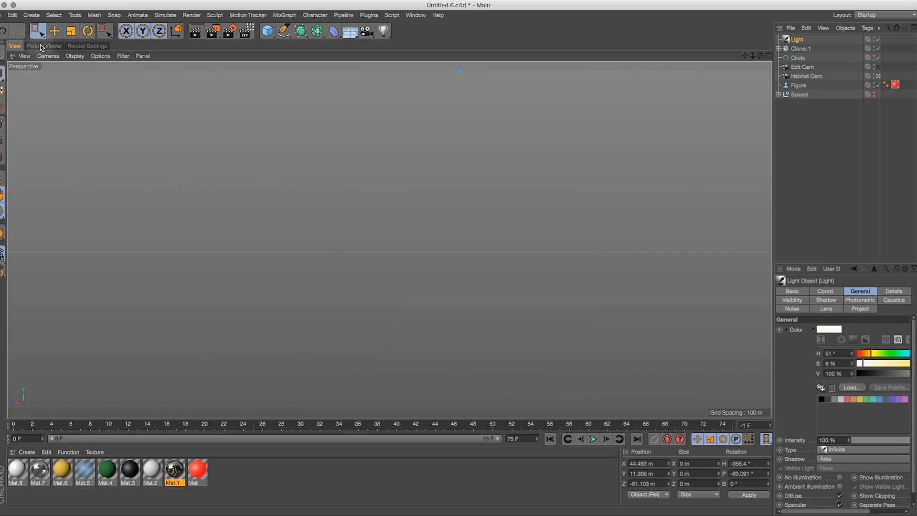
Render the perspective view to check the lighting and cancel the render
{"action": "left_click", "coordinate": [197, 32]}
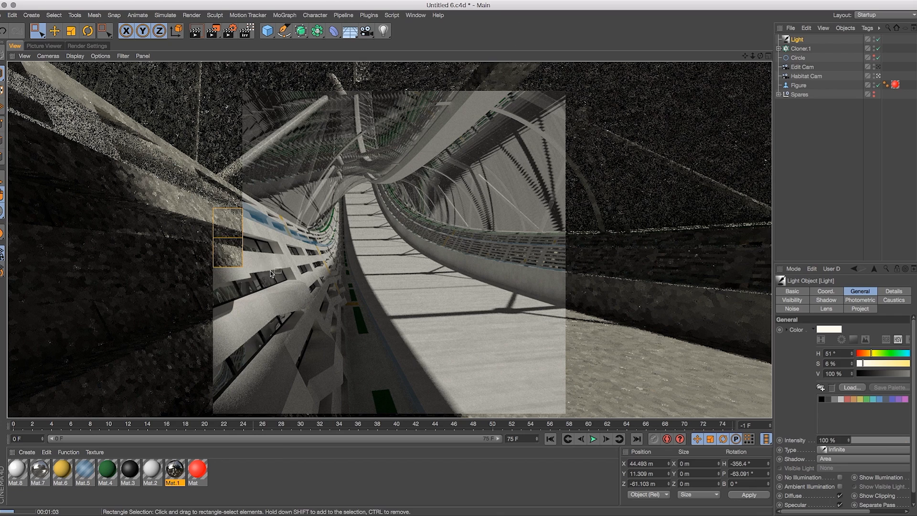
{"action": "left_click", "coordinate": [234, 397]}
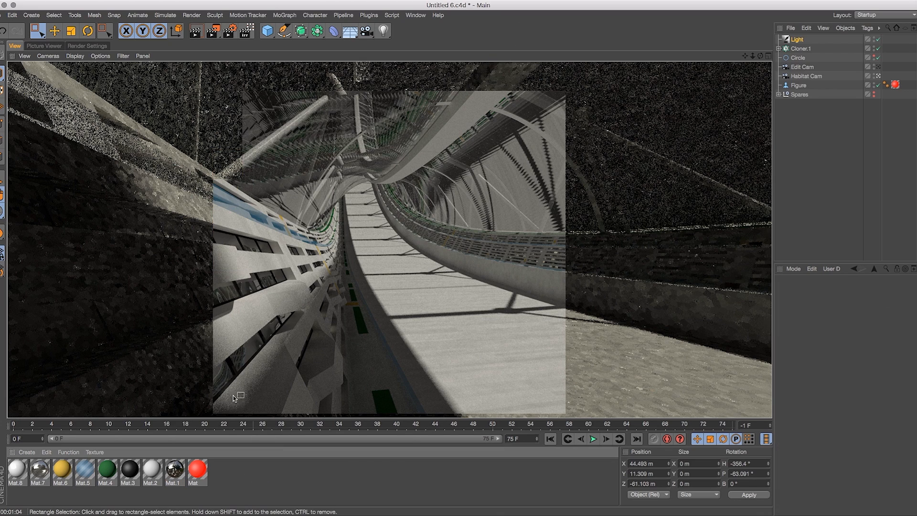
{"action": "left_click", "coordinate": [262, 275]}
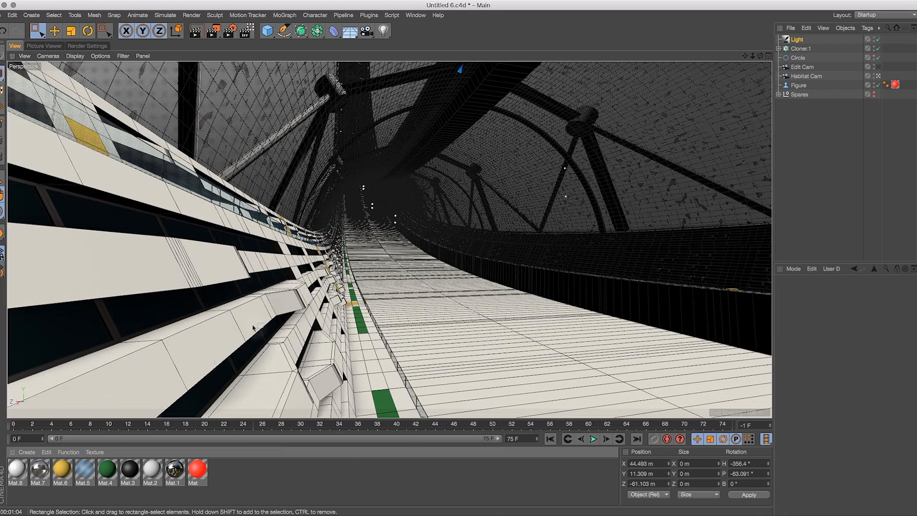
Set the bump strength of material Mat.1 to 0.5%
{"action": "double_click", "coordinate": [175, 469]}
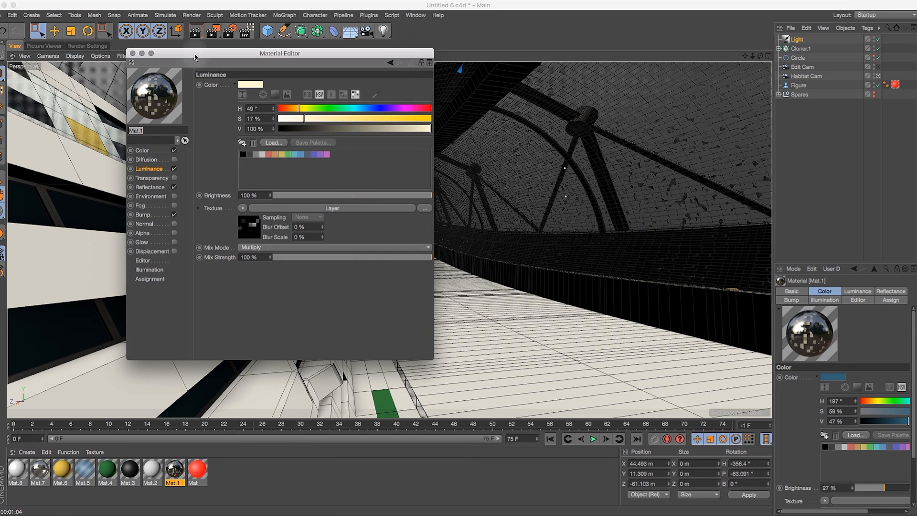
{"action": "left_click_drag", "start_coordinate": [210, 56], "coordinate": [348, 52]}
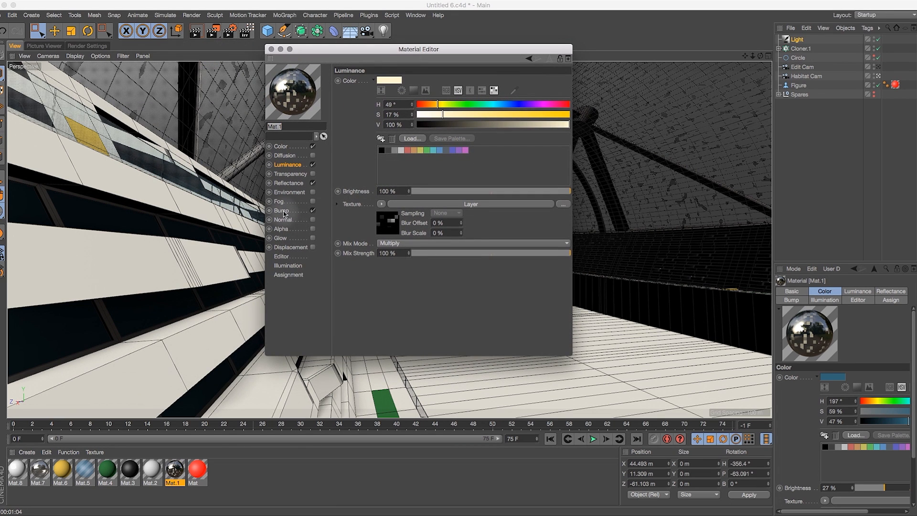
{"action": "left_click", "coordinate": [282, 210]}
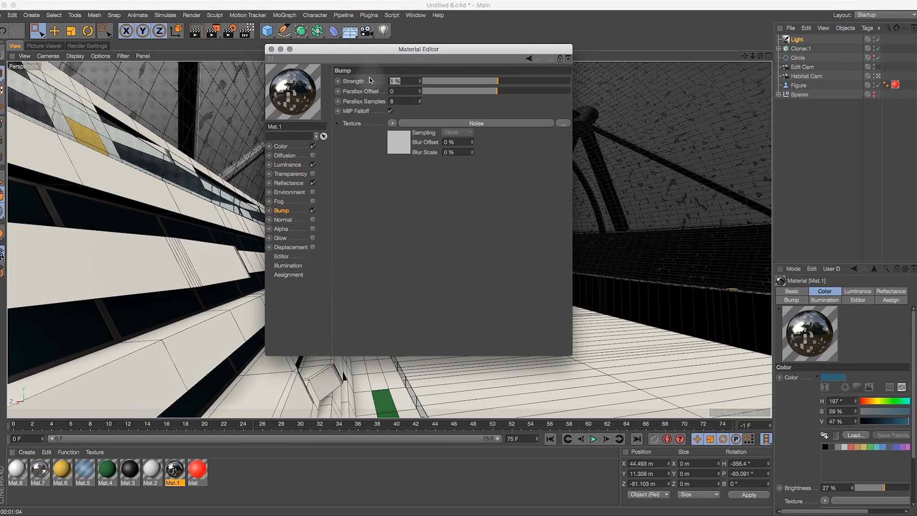
{"action": "key", "text": "Return"}
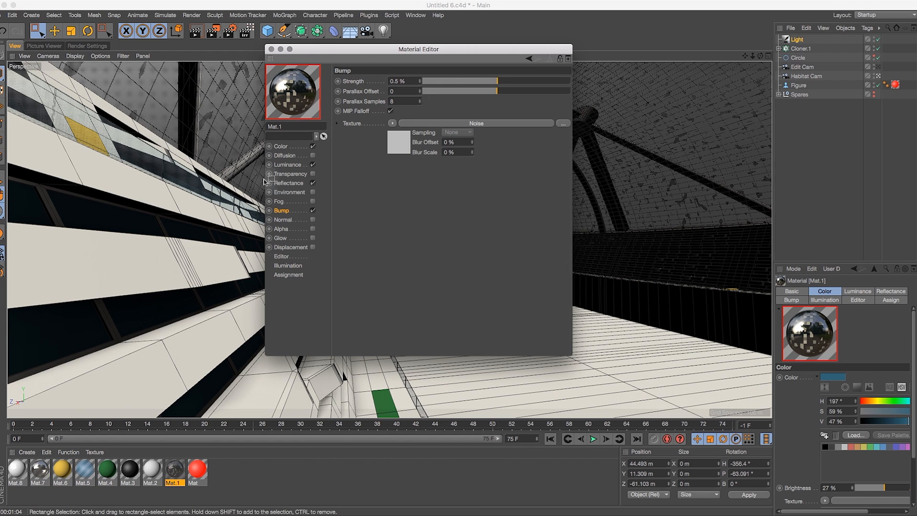
Set the reflectance Layer 1 color brightness of Mat.1 to 40%, check its luminance channel, and close the material
{"action": "left_click", "coordinate": [288, 183]}
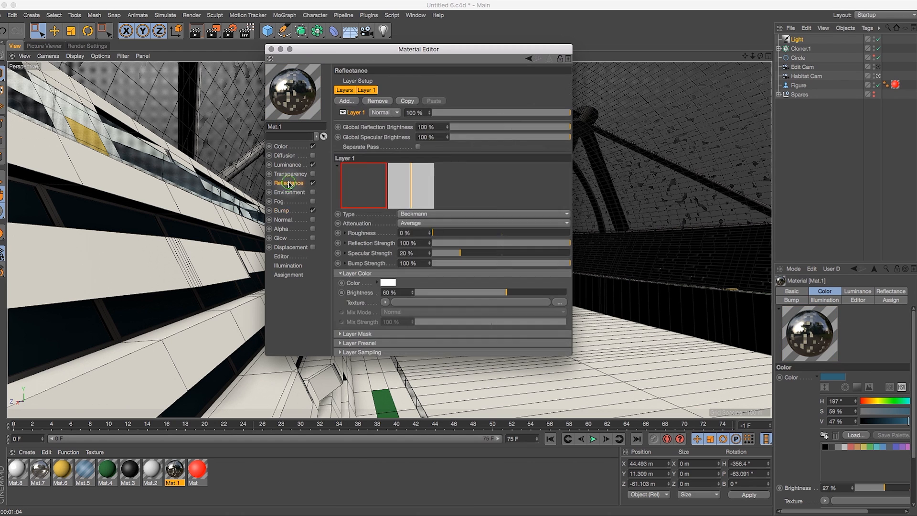
{"action": "left_click_drag", "start_coordinate": [395, 292], "coordinate": [382, 292]}
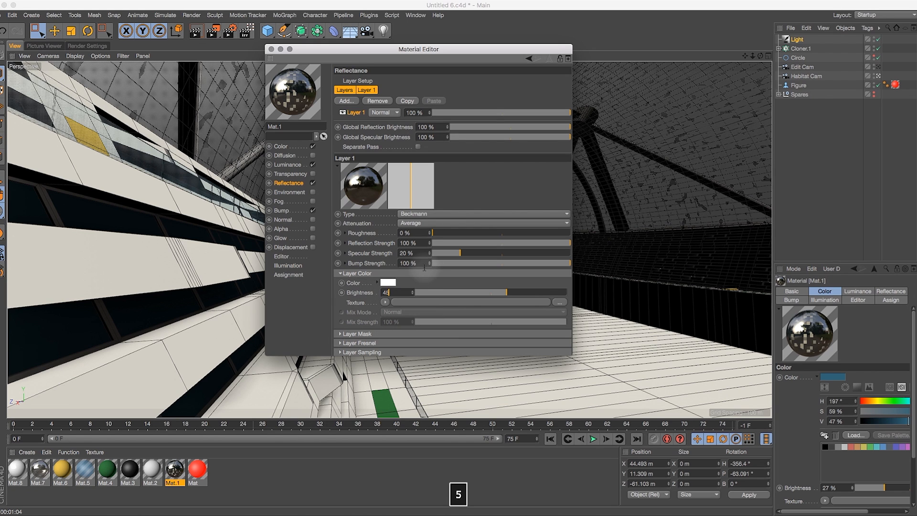
{"action": "type", "text": "45"}
{"action": "key", "text": "Return"}
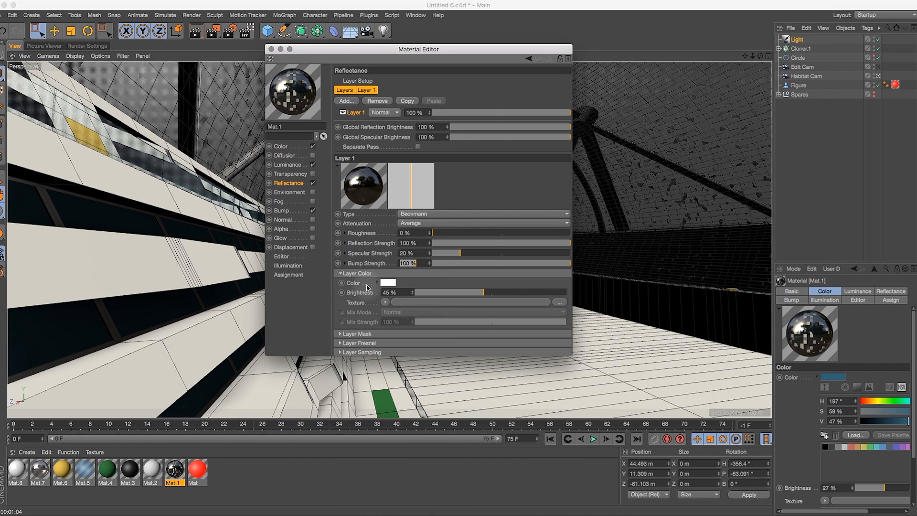
{"action": "left_click", "coordinate": [398, 292]}
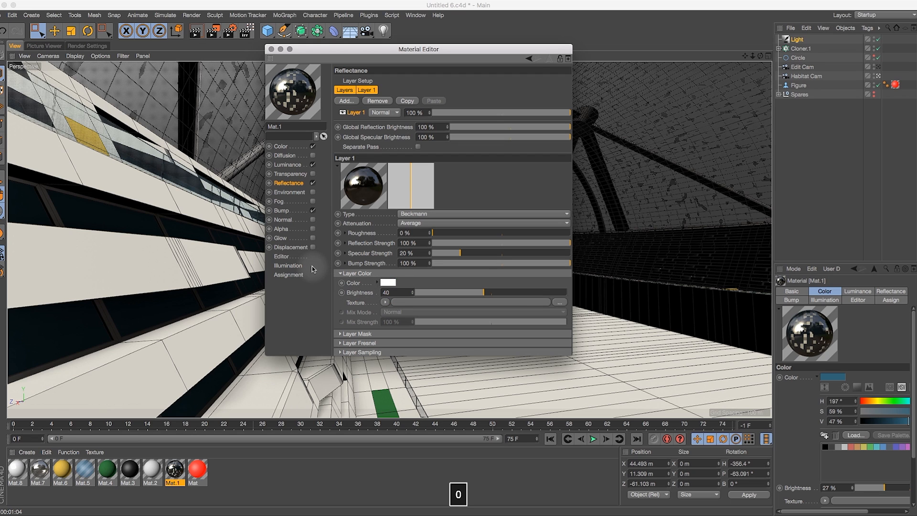
{"action": "type", "text": "40"}
{"action": "key", "text": "Return"}
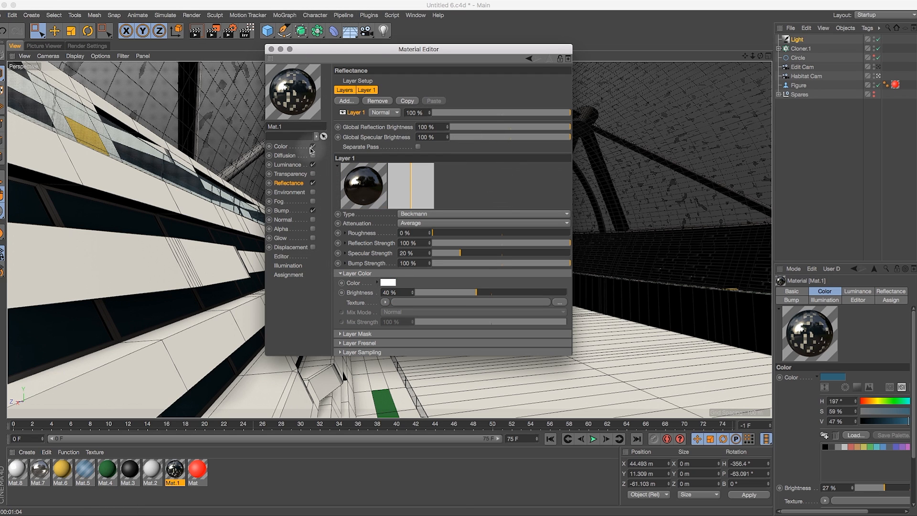
{"action": "left_click", "coordinate": [286, 165]}
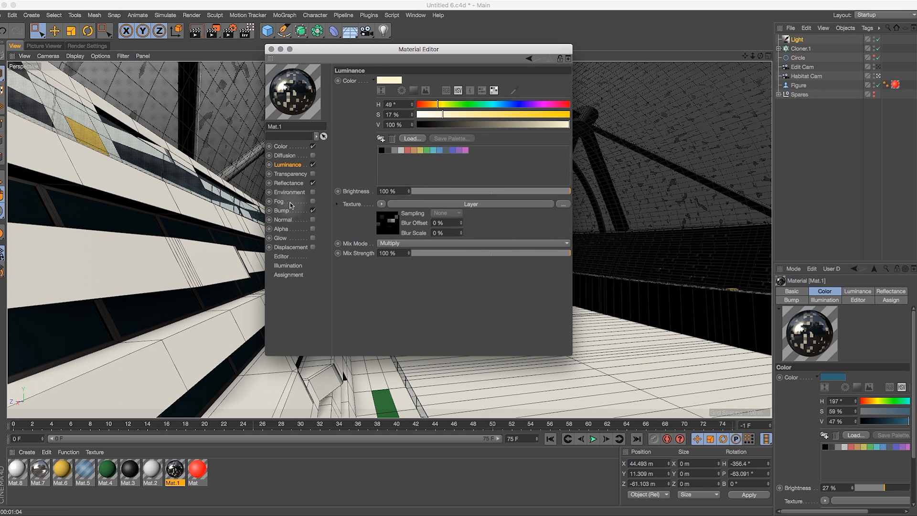
{"action": "left_click", "coordinate": [271, 50]}
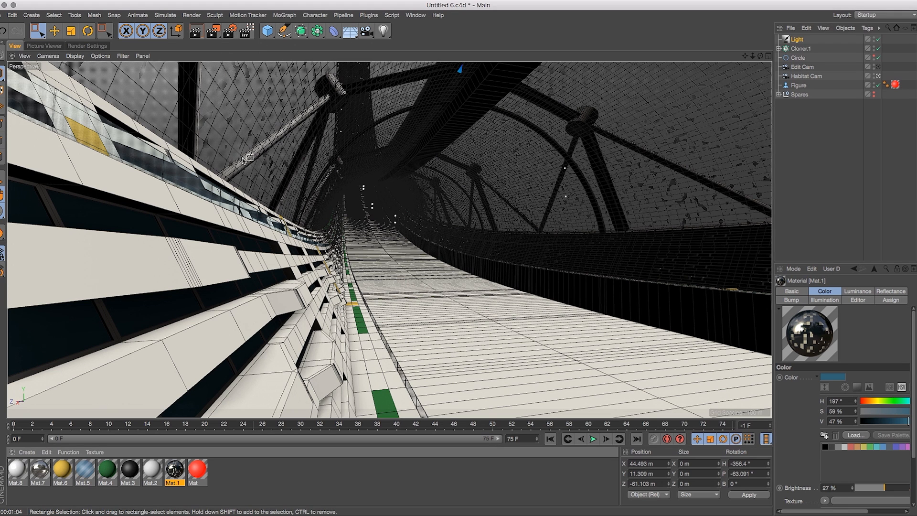
Open material Mat.7 and set the Fresnel type of its reflectance Layer 1 to Dielectric
{"action": "double_click", "coordinate": [40, 469]}
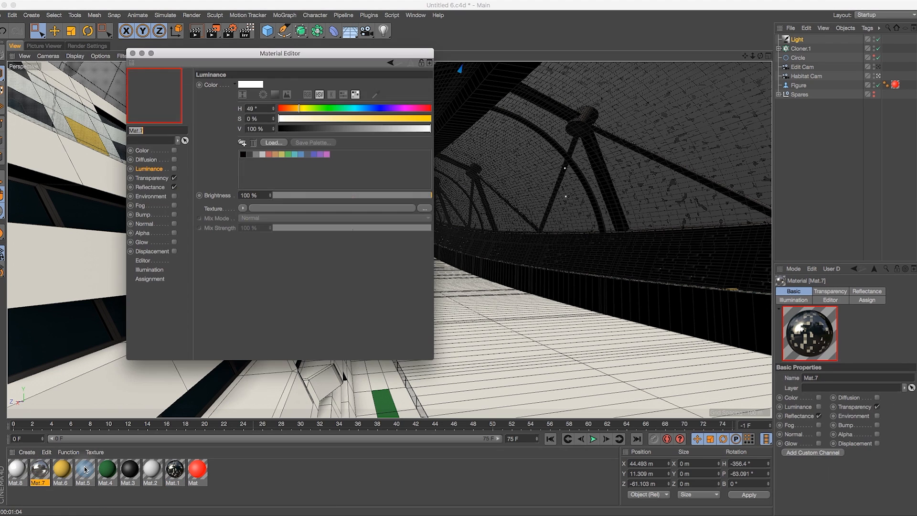
{"action": "left_click_drag", "start_coordinate": [357, 52], "coordinate": [604, 79]}
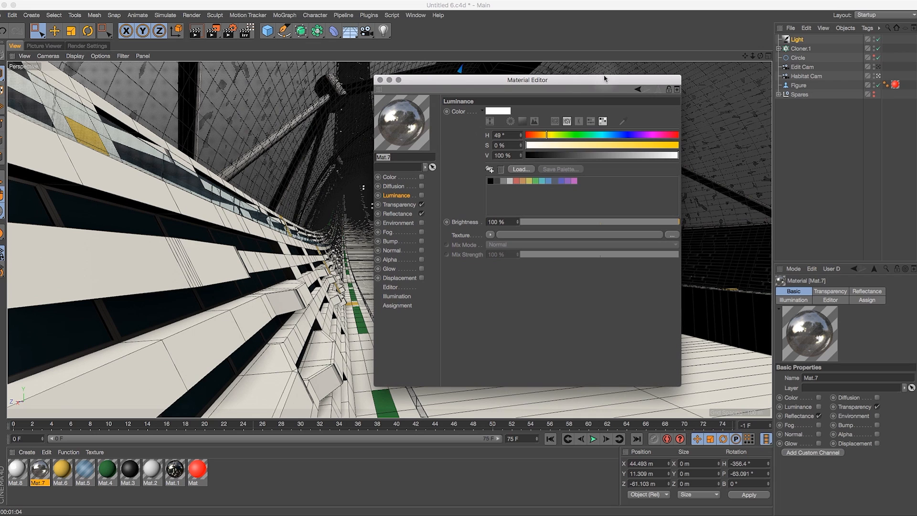
{"action": "left_click", "coordinate": [401, 213]}
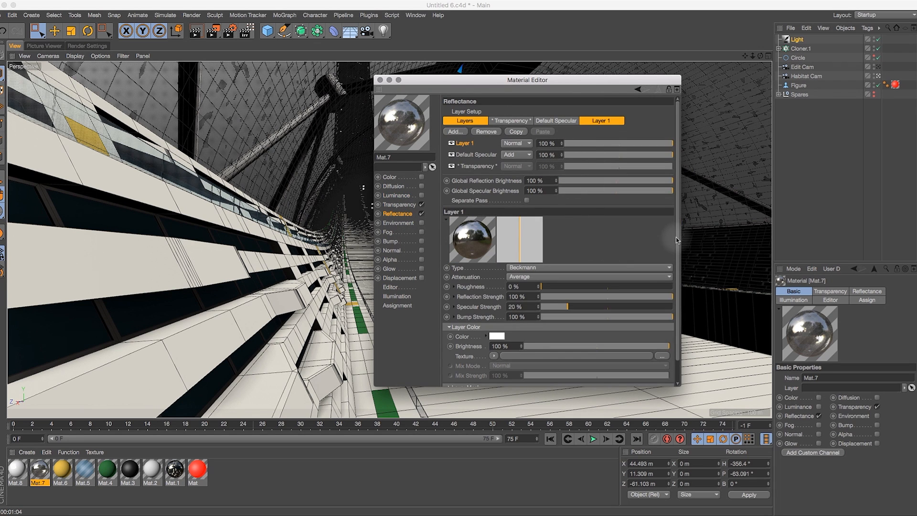
{"action": "scroll", "coordinate": [503, 368], "scroll_direction": "down", "scroll_amount": 1}
{"action": "left_click", "coordinate": [448, 373]}
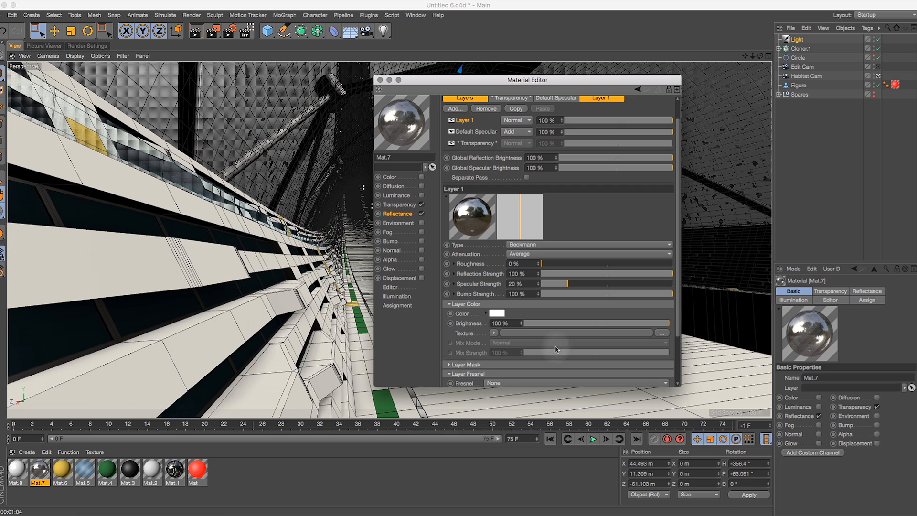
{"action": "scroll", "coordinate": [678, 284], "scroll_direction": "down", "scroll_amount": 3}
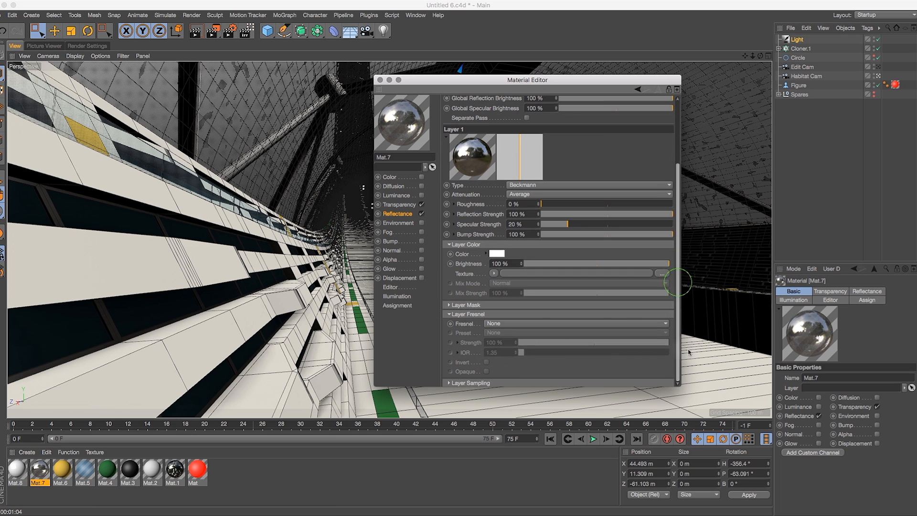
{"action": "left_click", "coordinate": [509, 325]}
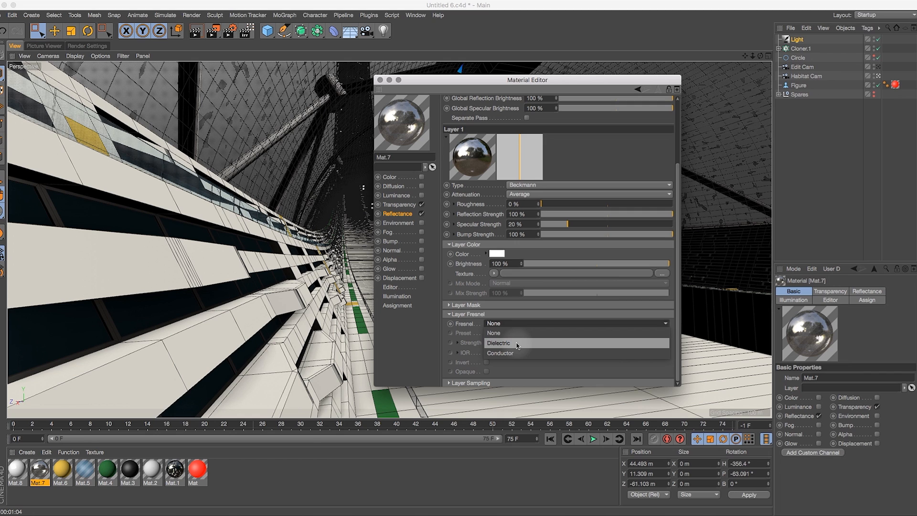
{"action": "left_click", "coordinate": [516, 344]}
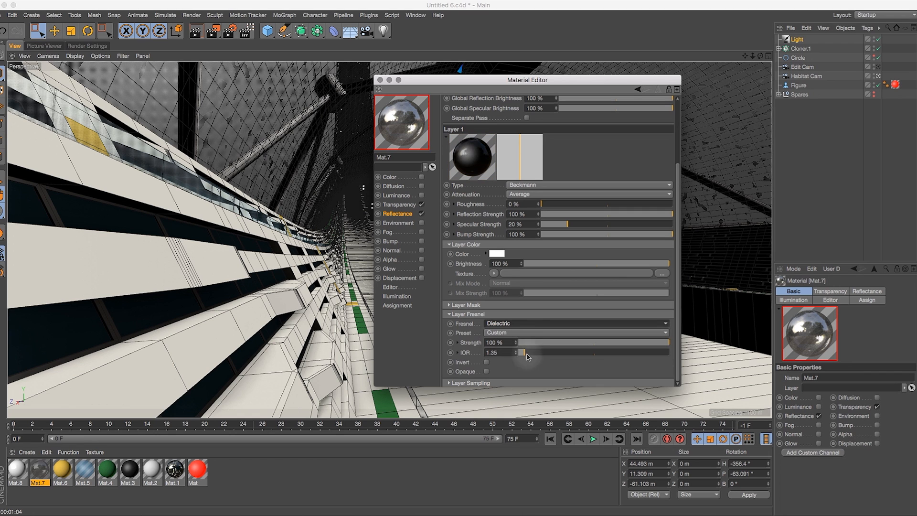
Set the Fresnel preset of Mat.7's Layer 1 to Plexiglas after trying Glass, and reduce the Fresnel strength to 80%
{"action": "left_click", "coordinate": [512, 331]}
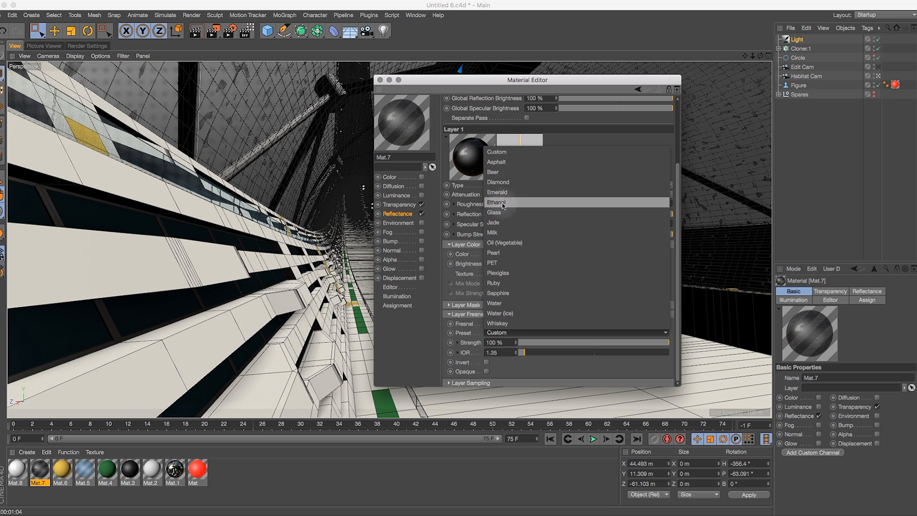
{"action": "left_click", "coordinate": [505, 273]}
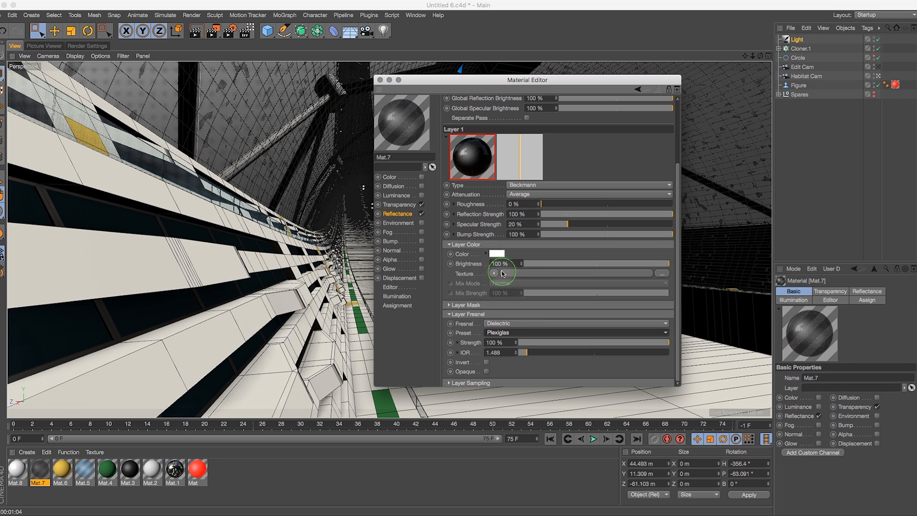
{"action": "left_click", "coordinate": [514, 332]}
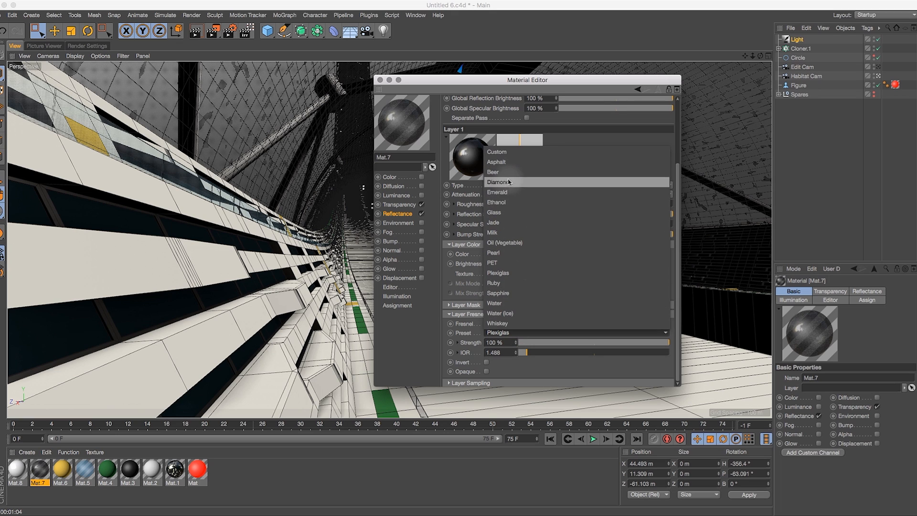
{"action": "left_click", "coordinate": [509, 212]}
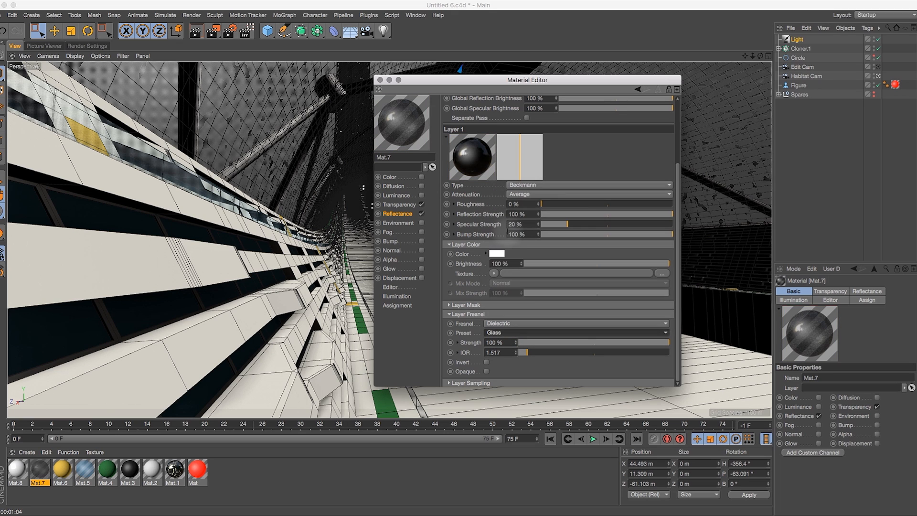
{"action": "left_click", "coordinate": [508, 333]}
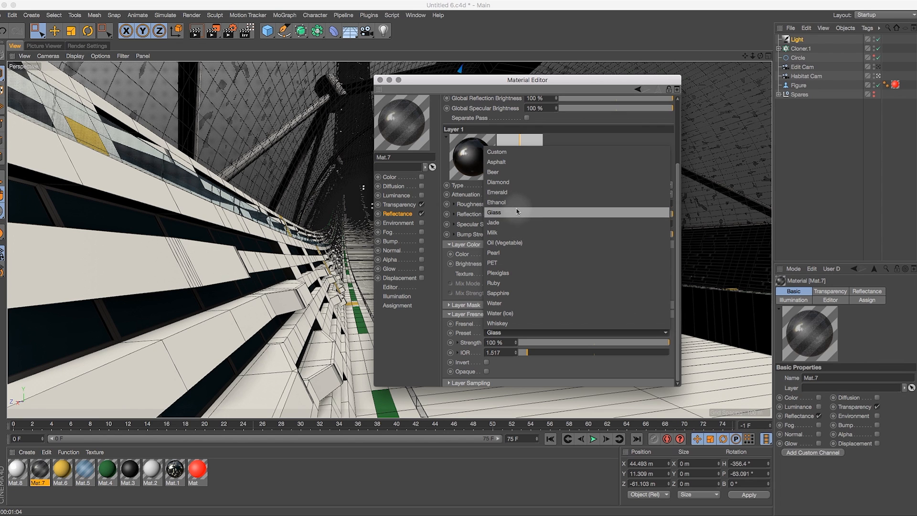
{"action": "left_click", "coordinate": [525, 272]}
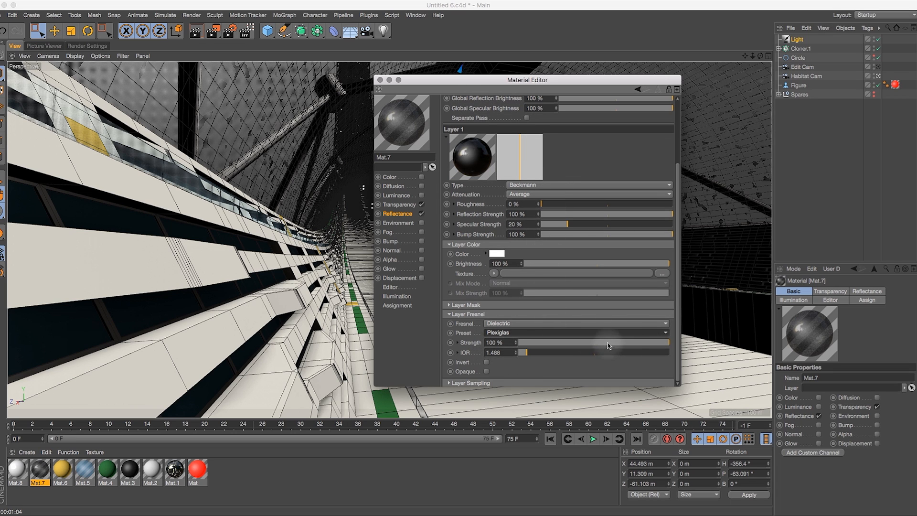
{"action": "left_click_drag", "start_coordinate": [635, 344], "coordinate": [629, 343]}
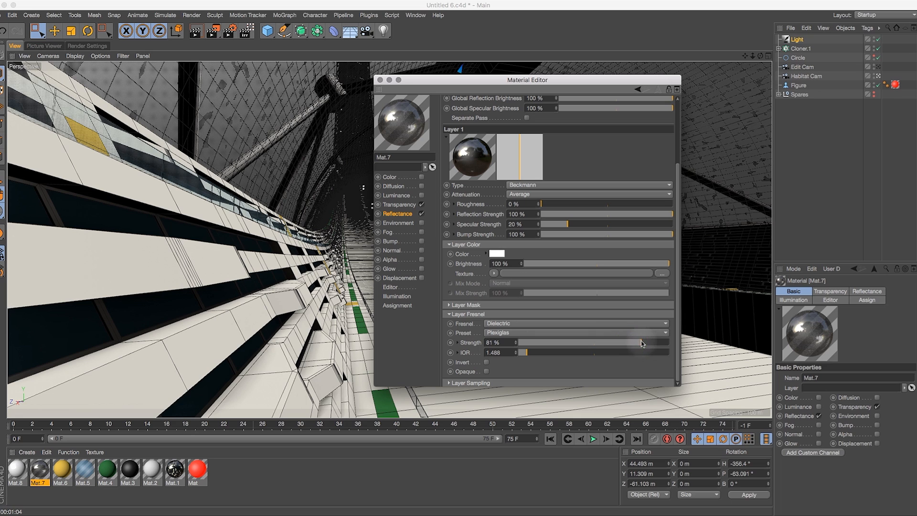
{"action": "left_click_drag", "start_coordinate": [641, 342], "coordinate": [640, 342]}
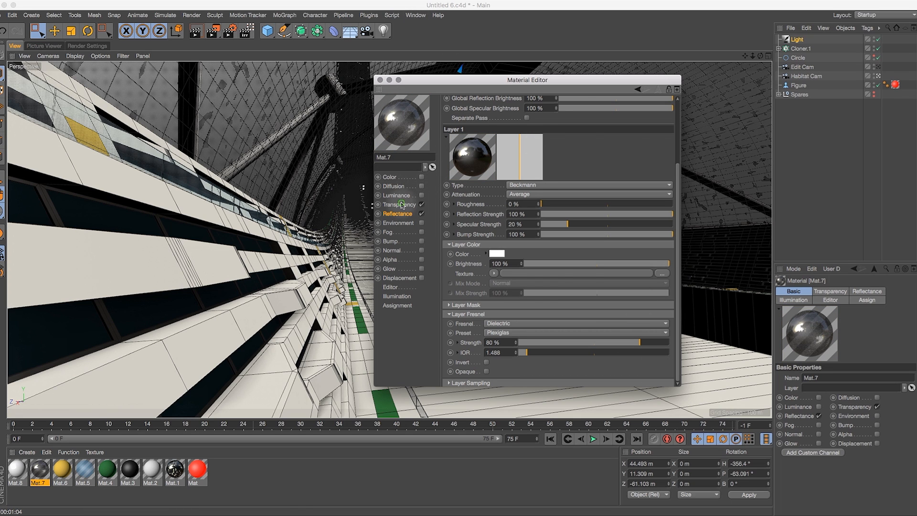
Set Mat.7's transparency brightness to 95% and its texture mix strength to 65%, and close the material
{"action": "left_click", "coordinate": [399, 205]}
{"action": "left_click_drag", "start_coordinate": [527, 198], "coordinate": [507, 198]}
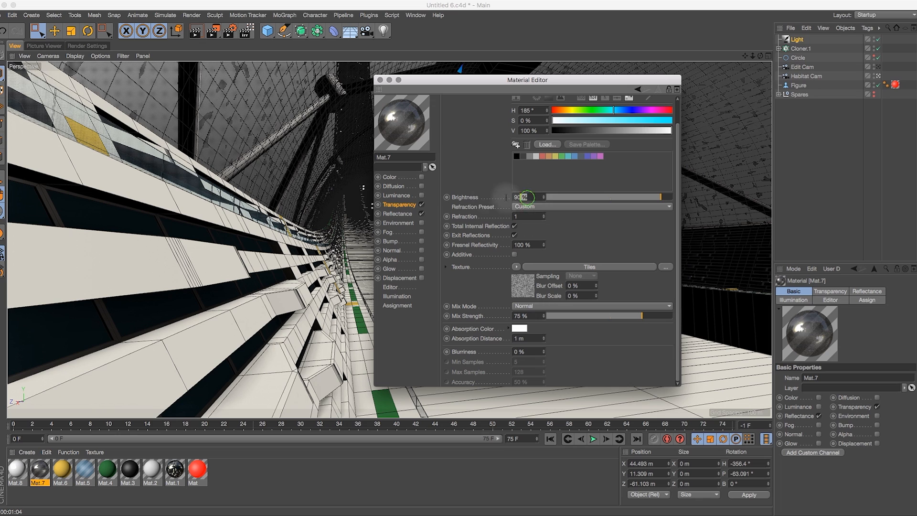
{"action": "type", "text": "95"}
{"action": "key", "text": "Return"}
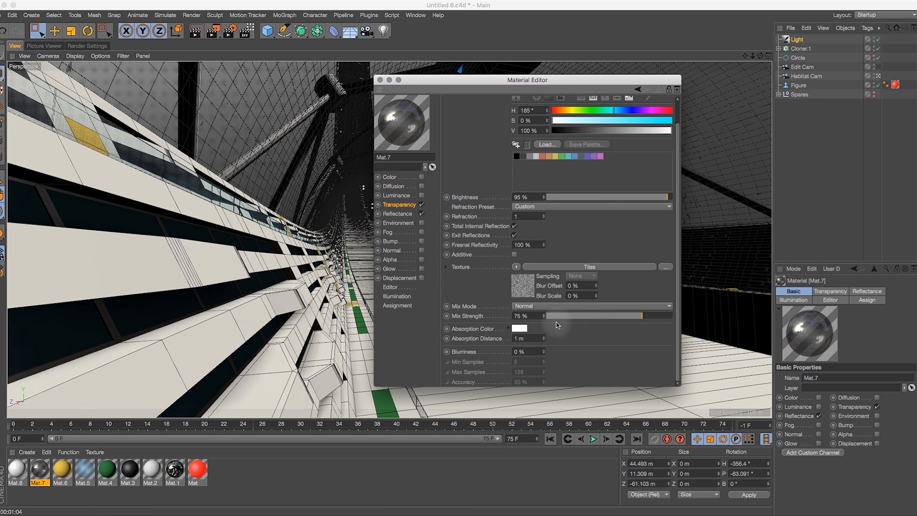
{"action": "left_click", "coordinate": [532, 316]}
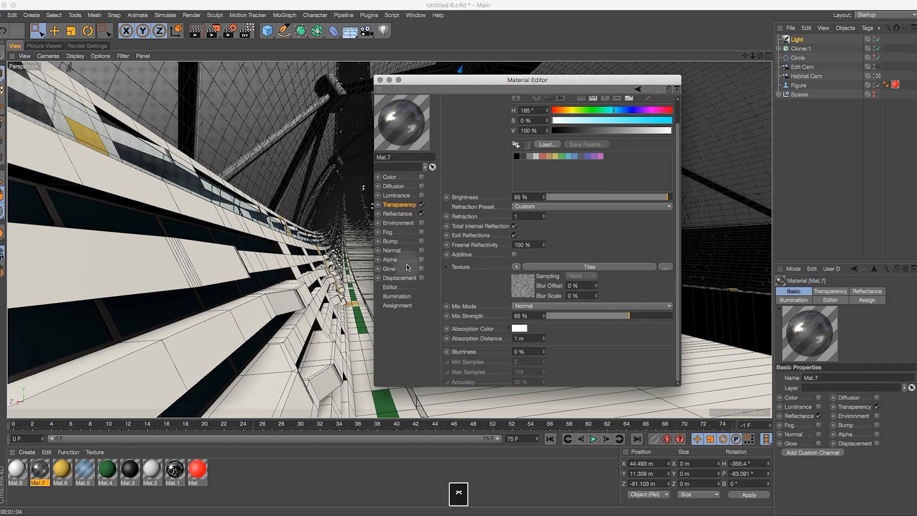
{"action": "left_click", "coordinate": [381, 80]}
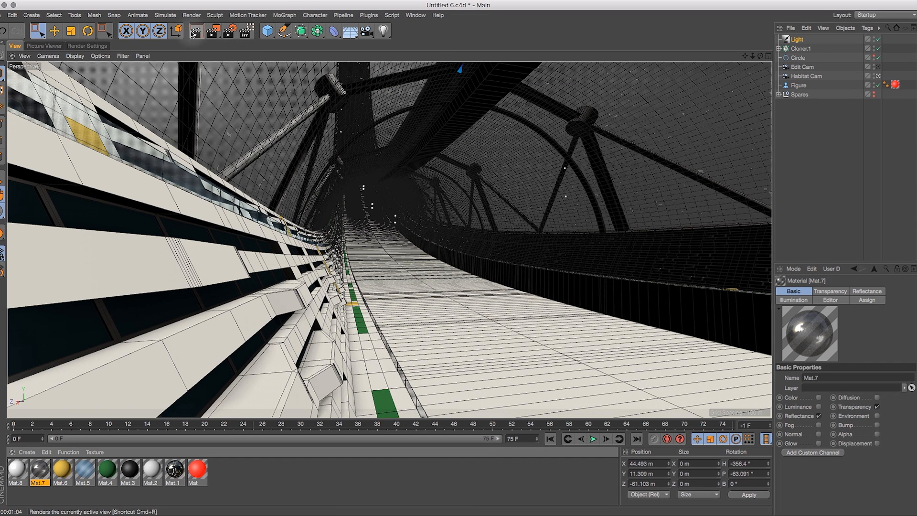
Render the habitat interior to the Picture Viewer and inspect the windows, walkway and side railings in the image
{"action": "left_click", "coordinate": [215, 32]}
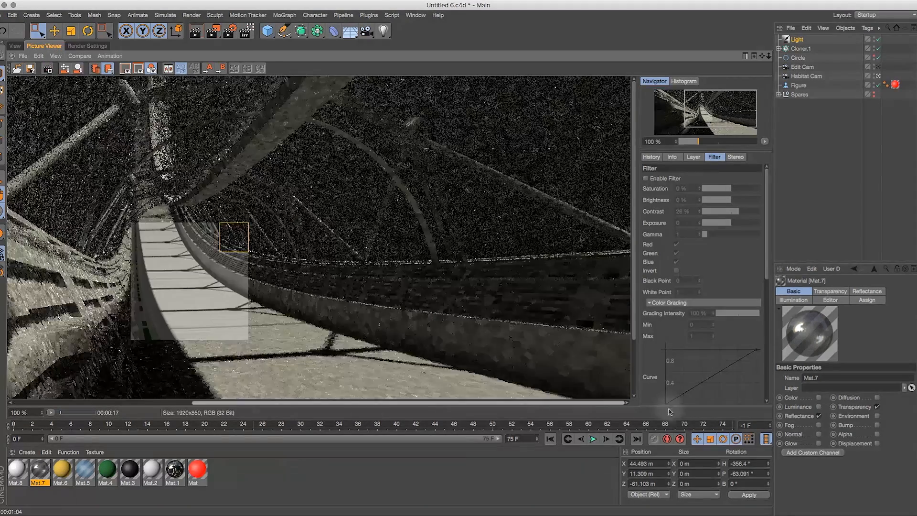
{"action": "left_click_drag", "start_coordinate": [670, 412], "coordinate": [325, 339]}
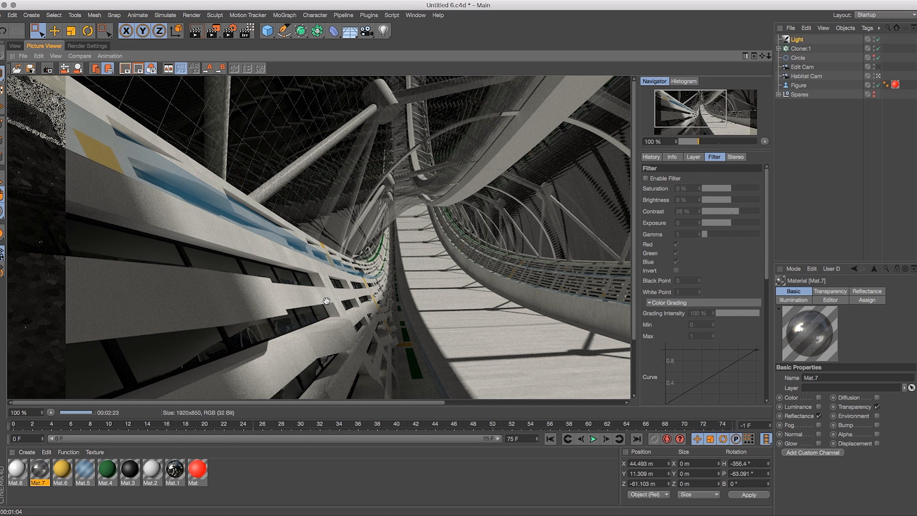
{"action": "left_click_drag", "start_coordinate": [326, 300], "coordinate": [191, 383]}
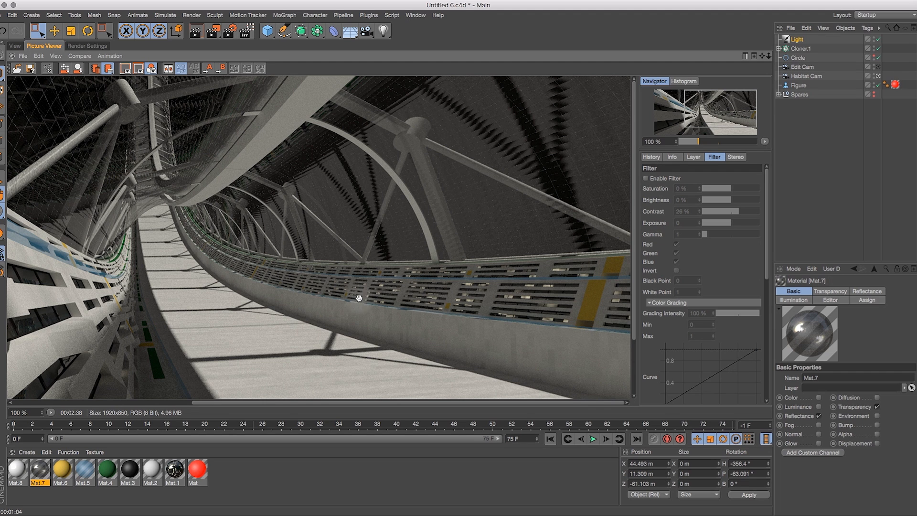
{"action": "left_click_drag", "start_coordinate": [347, 303], "coordinate": [450, 185]}
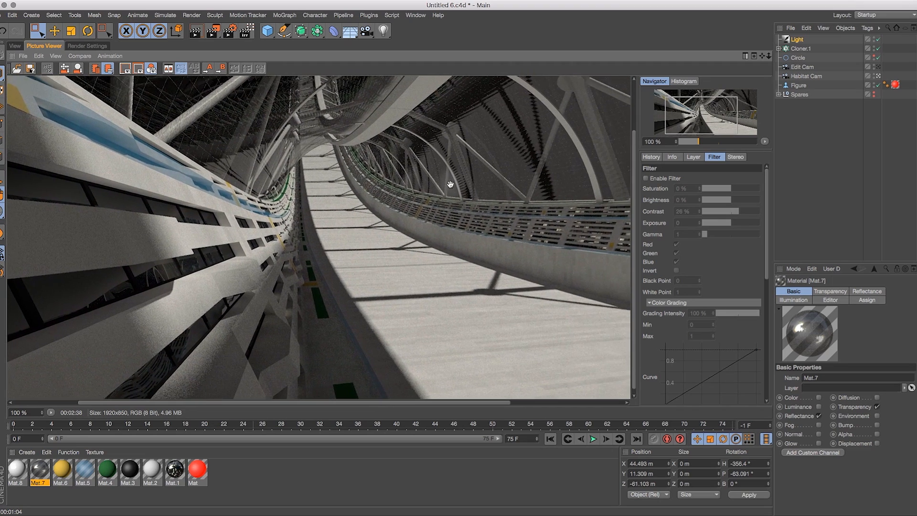
{"action": "left_click_drag", "start_coordinate": [400, 218], "coordinate": [281, 265]}
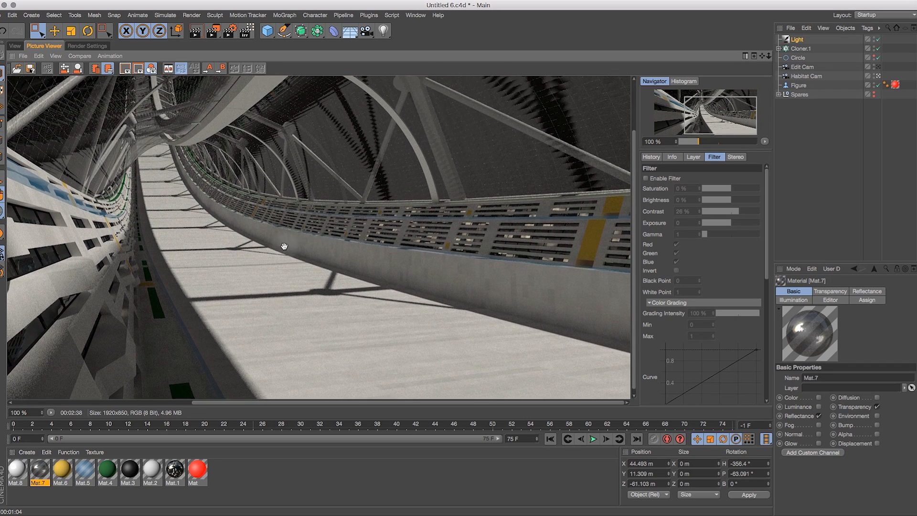
Examine the wall windows, walkway shadows and overhead structure across the finished interior render
{"action": "left_click_drag", "start_coordinate": [205, 262], "coordinate": [322, 225]}
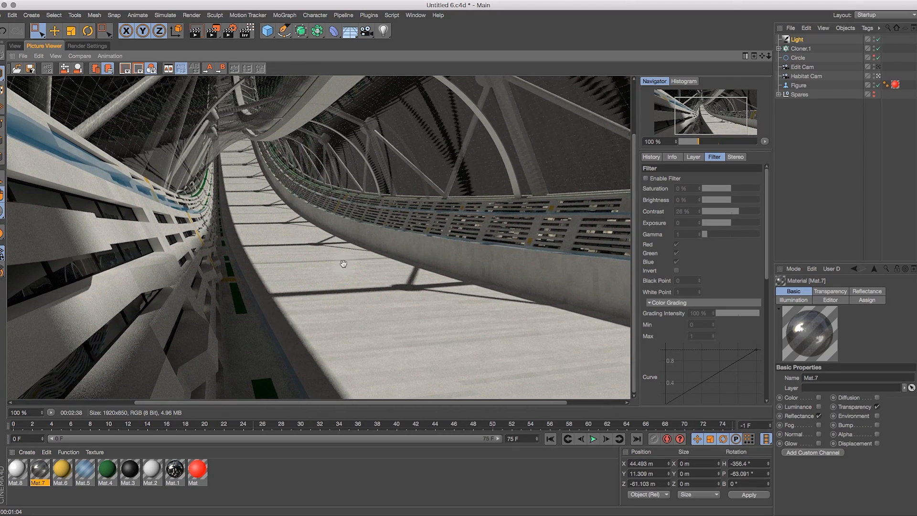
{"action": "left_click_drag", "start_coordinate": [285, 328], "coordinate": [423, 344]}
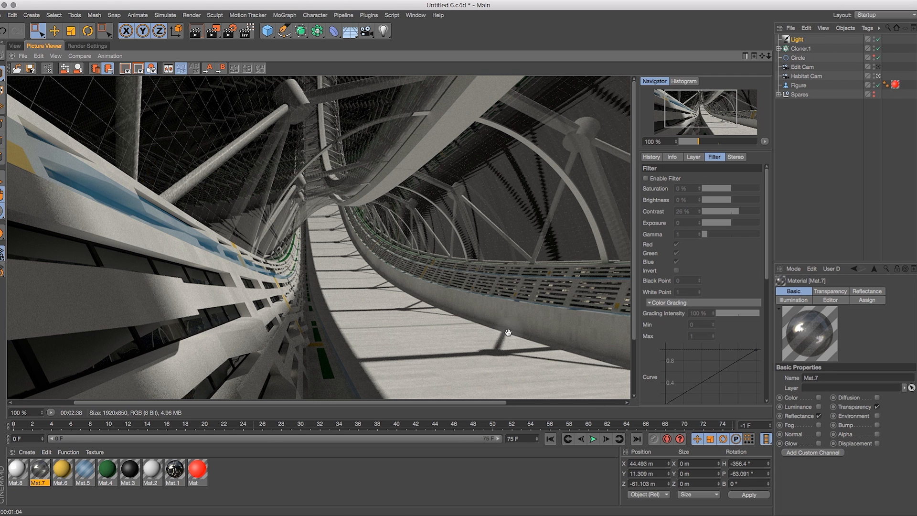
{"action": "left_click_drag", "start_coordinate": [497, 322], "coordinate": [377, 289]}
{"action": "left_click_drag", "start_coordinate": [390, 325], "coordinate": [391, 270]}
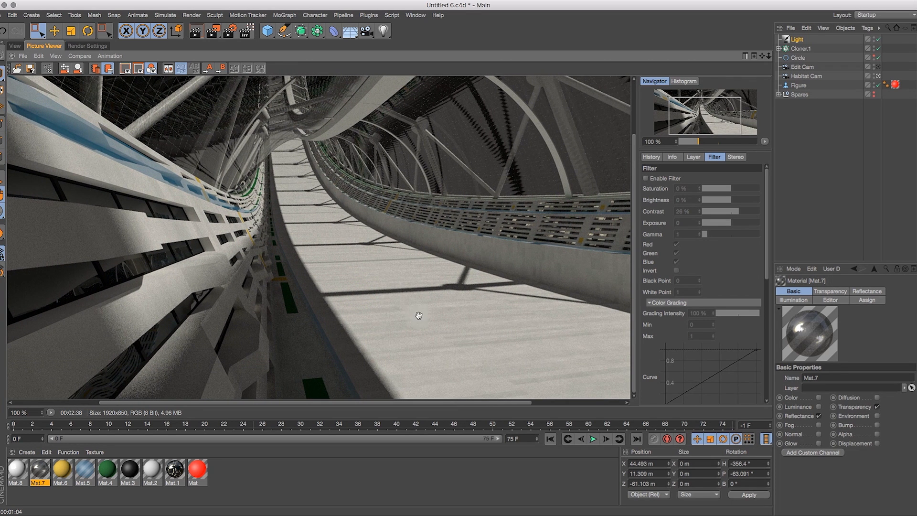
{"action": "left_click_drag", "start_coordinate": [392, 319], "coordinate": [198, 253]}
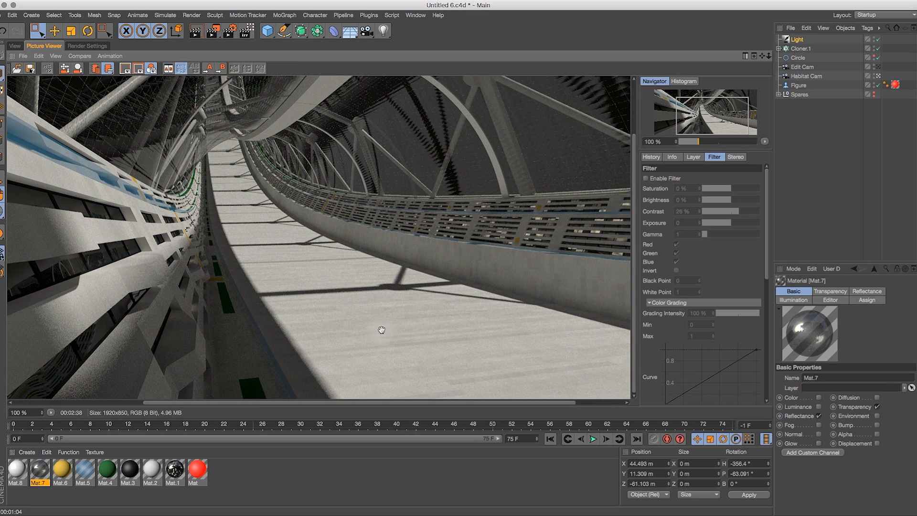
{"action": "left_click_drag", "start_coordinate": [459, 297], "coordinate": [297, 138]}
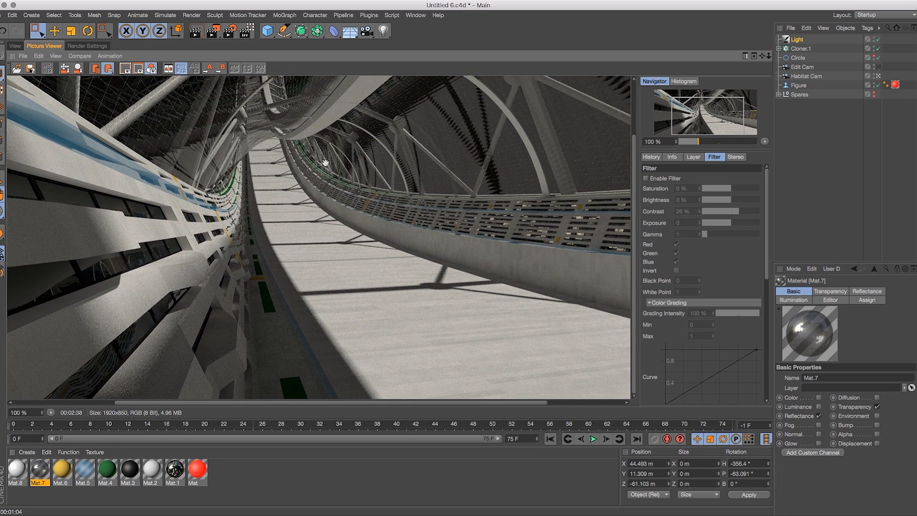
{"action": "left_click_drag", "start_coordinate": [331, 176], "coordinate": [322, 144]}
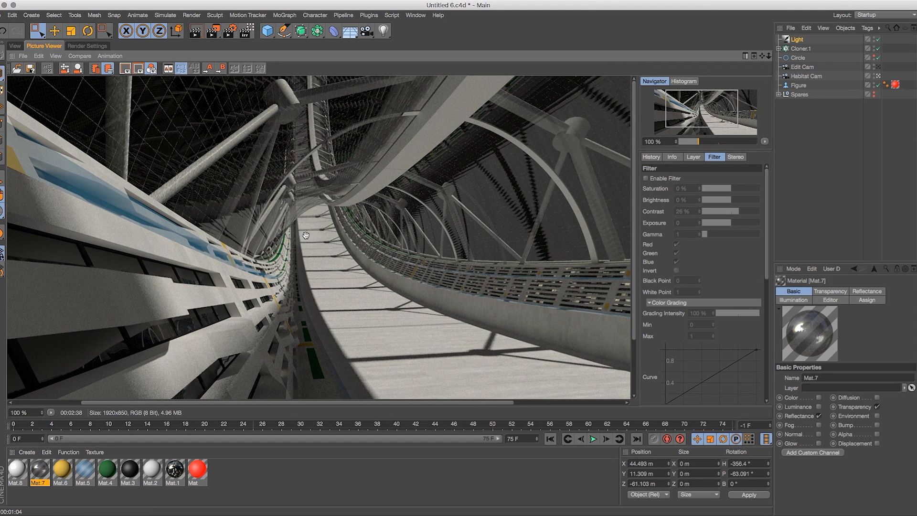
{"action": "left_click_drag", "start_coordinate": [316, 206], "coordinate": [324, 278]}
Return to the scene view, add an Environment object and enable its fog
{"action": "left_click", "coordinate": [15, 46]}
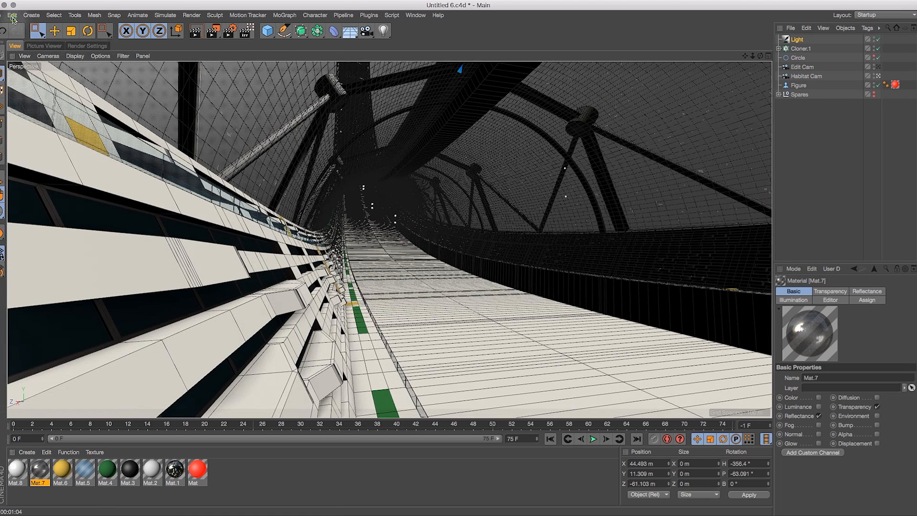
{"action": "left_click", "coordinate": [12, 15]}
{"action": "mouse_move", "coordinate": [33, 19]}
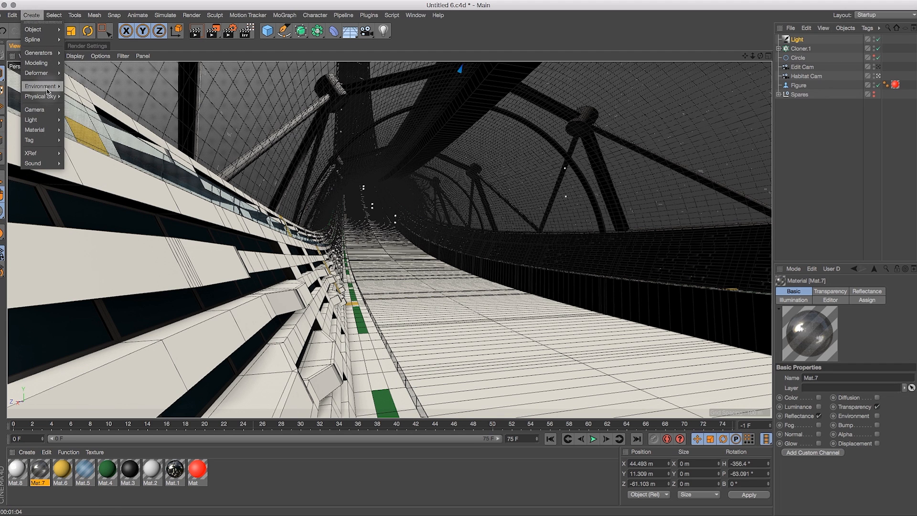
{"action": "mouse_move", "coordinate": [59, 87]}
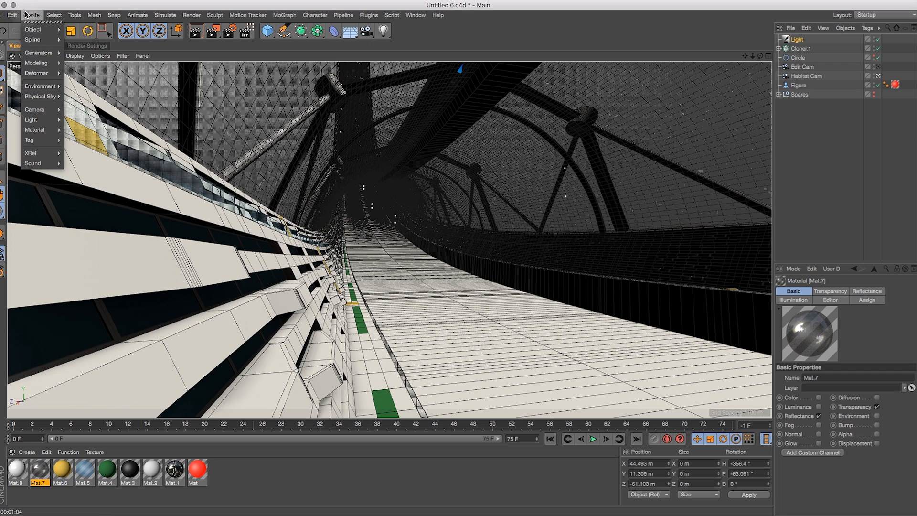
{"action": "left_click", "coordinate": [103, 126]}
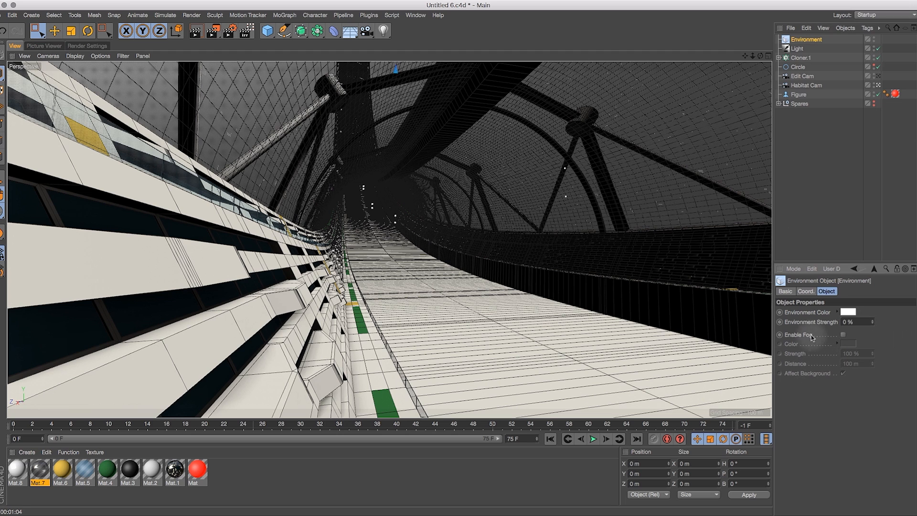
{"action": "left_click", "coordinate": [843, 335]}
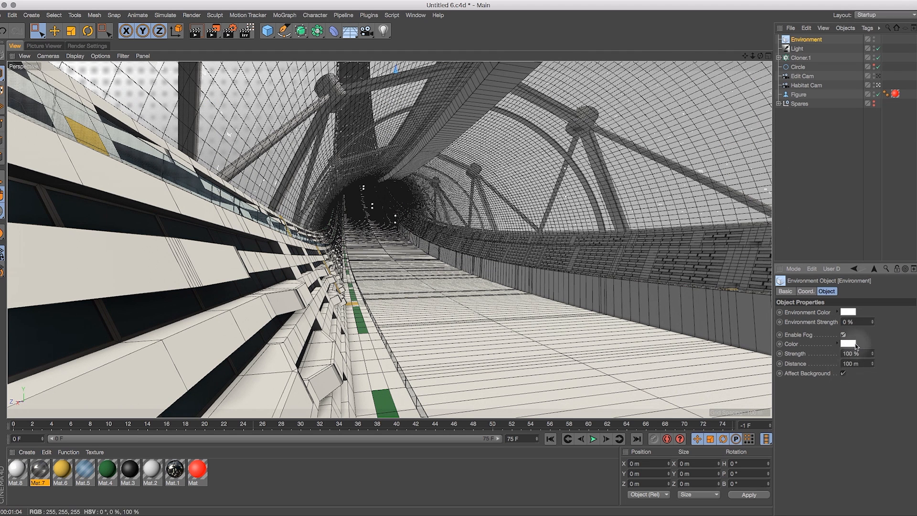
Set the Environment fog color to a pale blue with hue 208°, saturation 23% and value 100%
{"action": "left_click", "coordinate": [848, 344]}
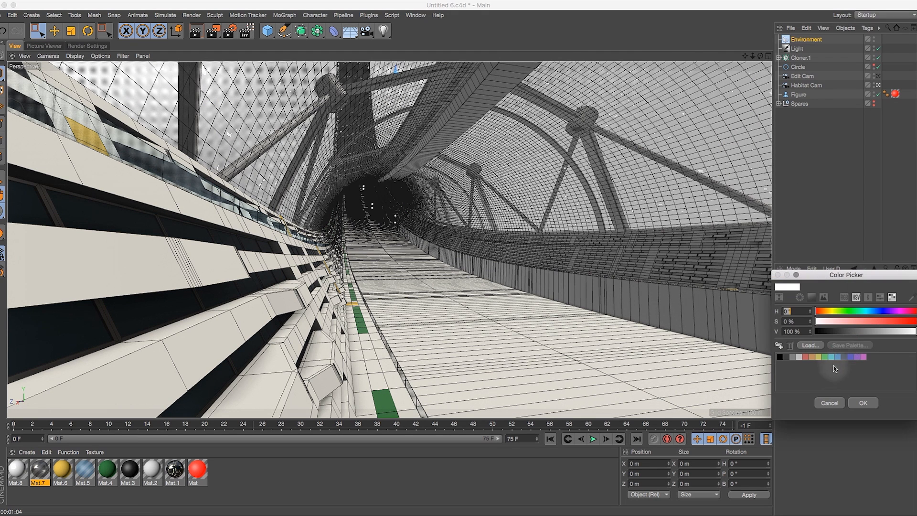
{"action": "left_click", "coordinate": [868, 313]}
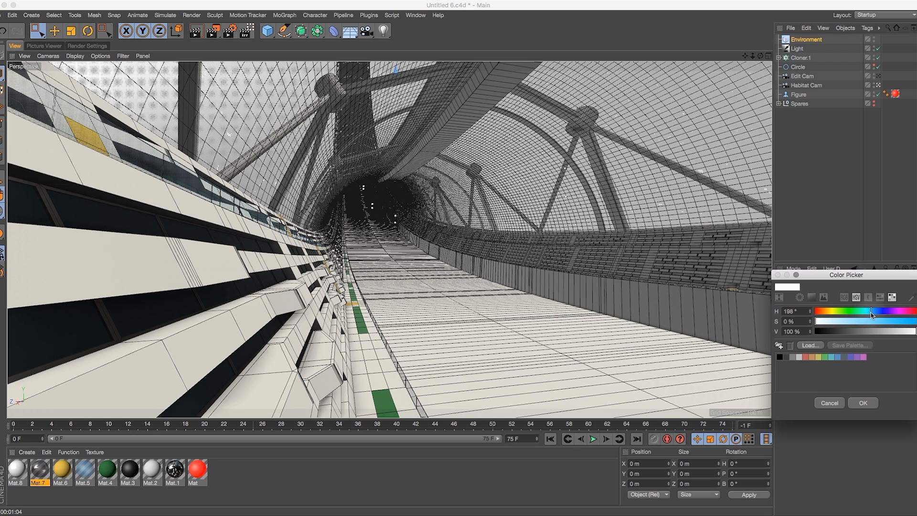
{"action": "left_click_drag", "start_coordinate": [872, 313], "coordinate": [874, 313]}
{"action": "left_click", "coordinate": [838, 321]}
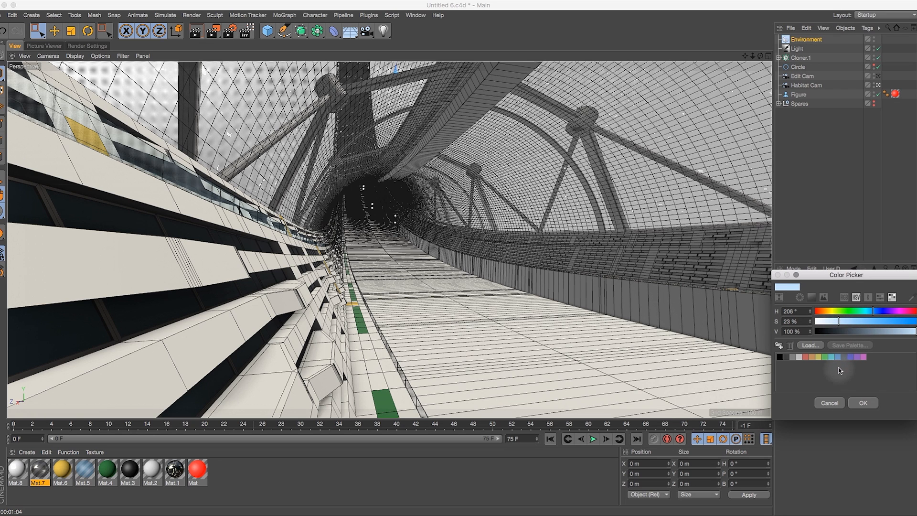
{"action": "left_click", "coordinate": [874, 312]}
{"action": "left_click", "coordinate": [842, 322]}
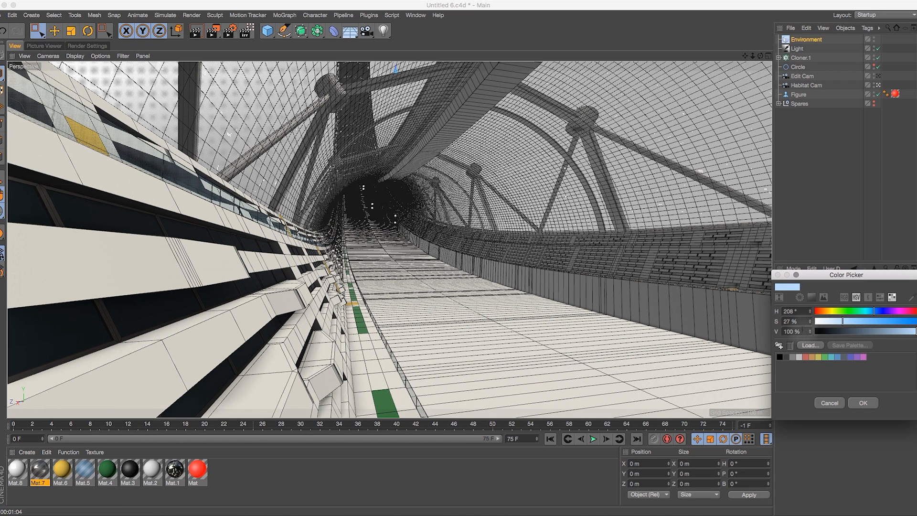
{"action": "left_click", "coordinate": [867, 404]}
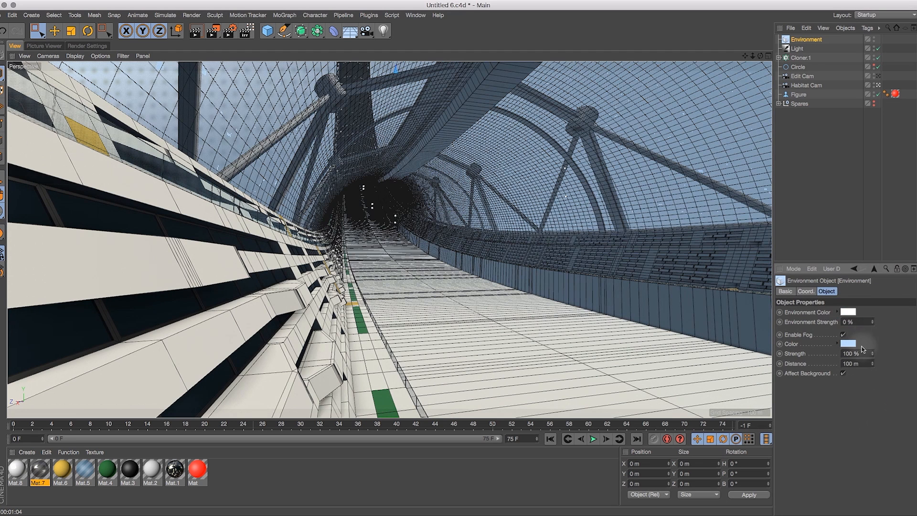
{"action": "left_click", "coordinate": [852, 345]}
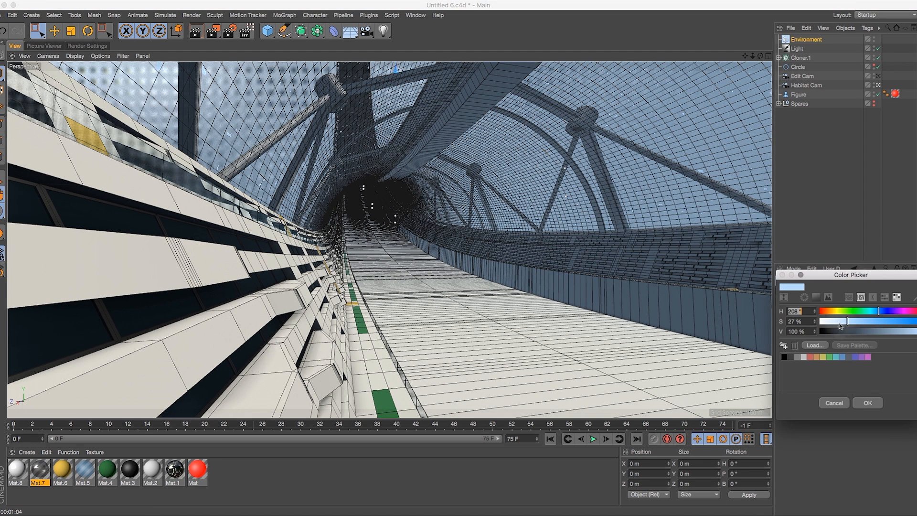
{"action": "left_click", "coordinate": [868, 403]}
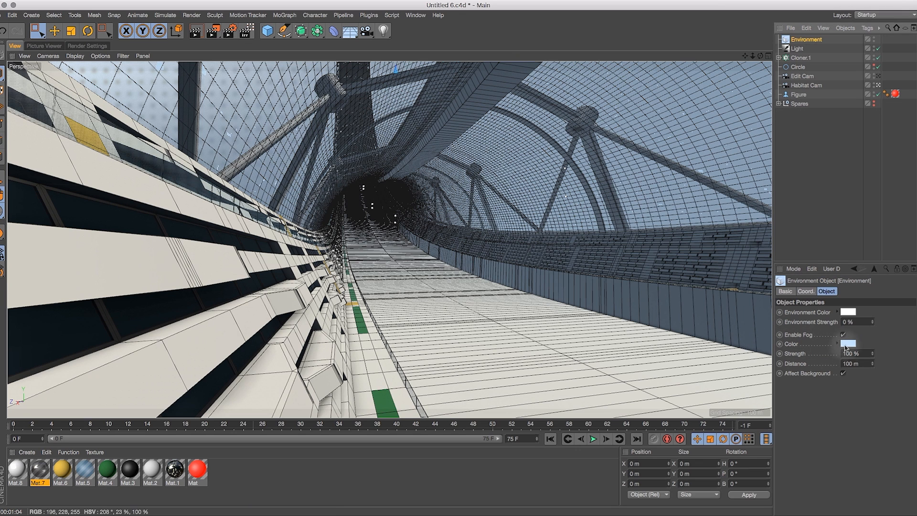
Stop the fog from affecting the background and set the fog distance to 150 m
{"action": "left_click", "coordinate": [844, 373]}
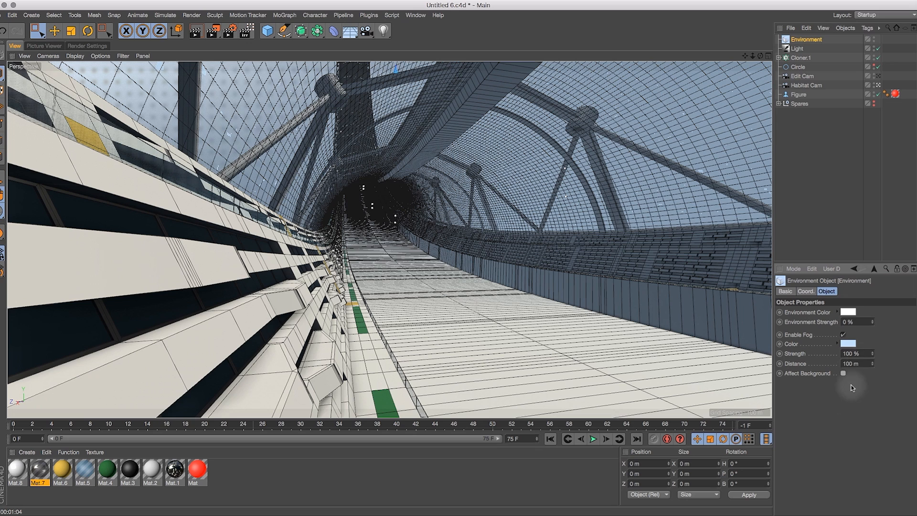
{"action": "left_click", "coordinate": [857, 364]}
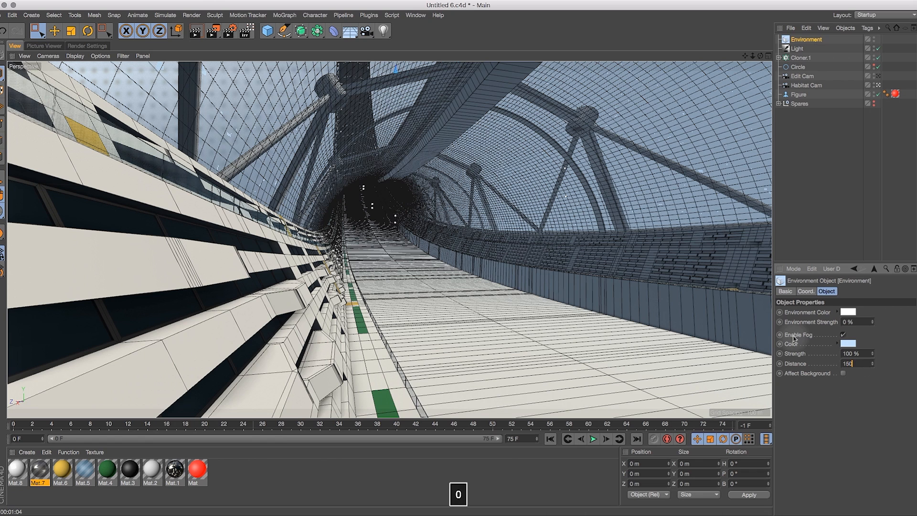
{"action": "key", "text": "Return"}
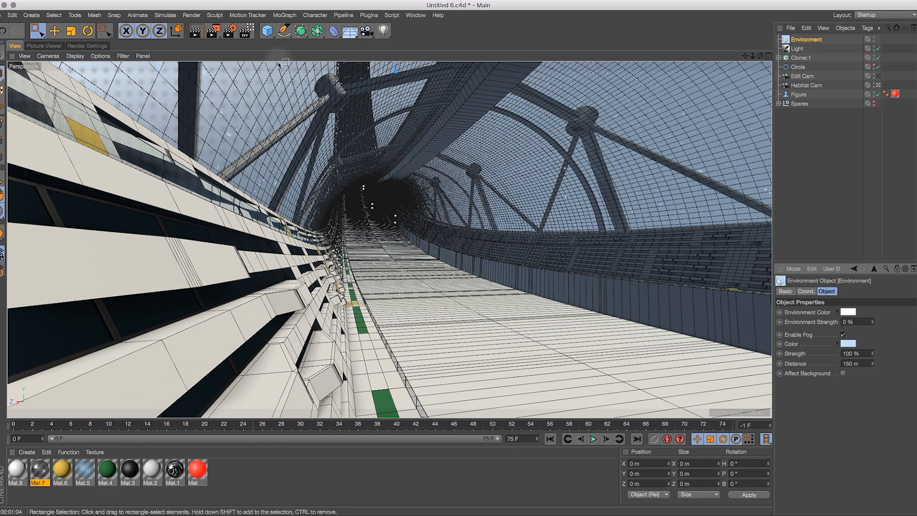
Preview the fog in an interactive render region over the far end of the walkway and set the fog distance to 180 m
{"action": "left_click", "coordinate": [247, 32]}
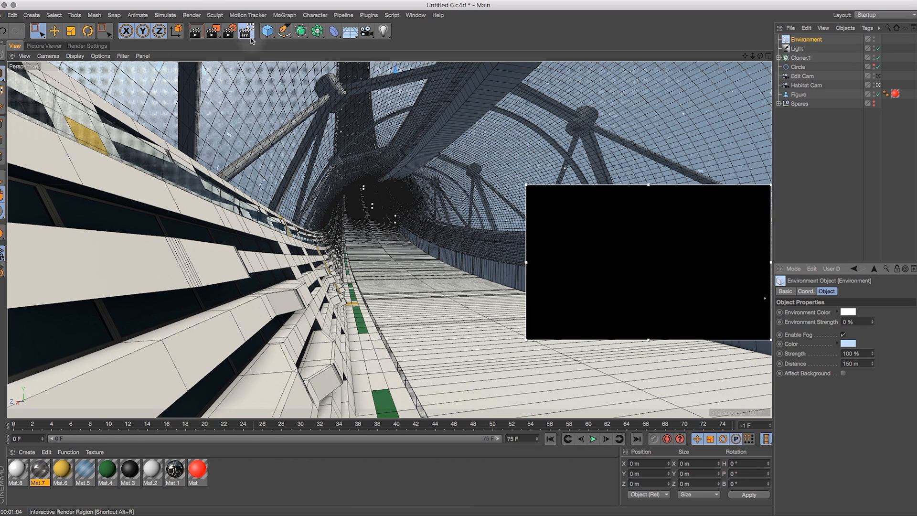
{"action": "left_click_drag", "start_coordinate": [660, 187], "coordinate": [415, 154]}
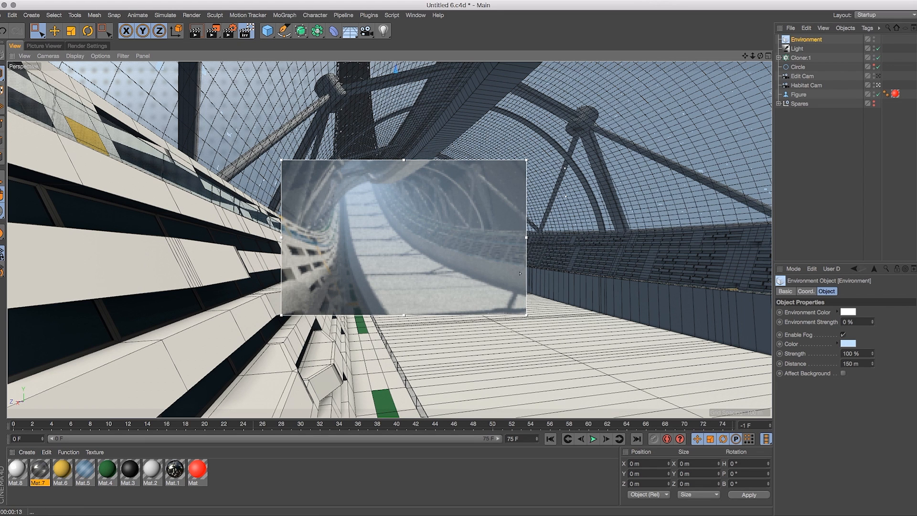
{"action": "left_click", "coordinate": [858, 363]}
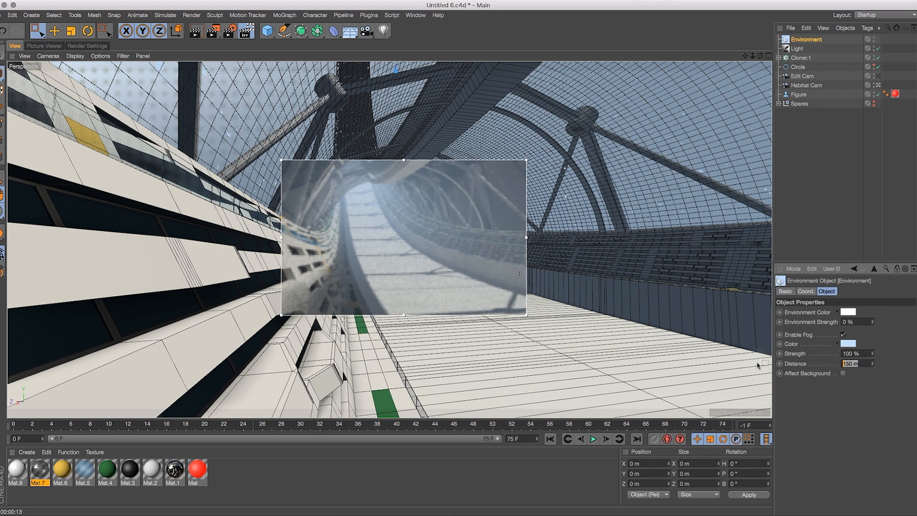
{"action": "type", "text": "180"}
{"action": "key", "text": "Return"}
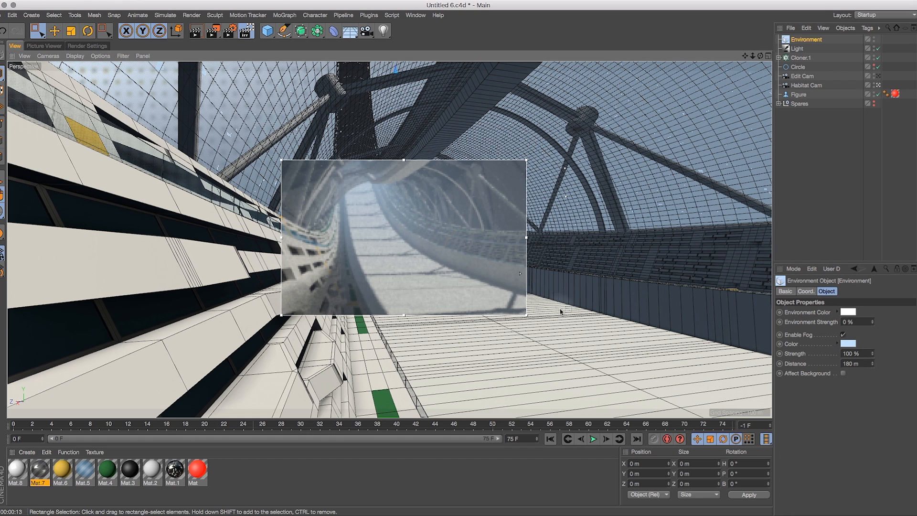
Enlarge and reposition the interactive render region to check the fog on the tunnel's overhead structure and distant walkway
{"action": "left_click_drag", "start_coordinate": [526, 316], "coordinate": [693, 391]}
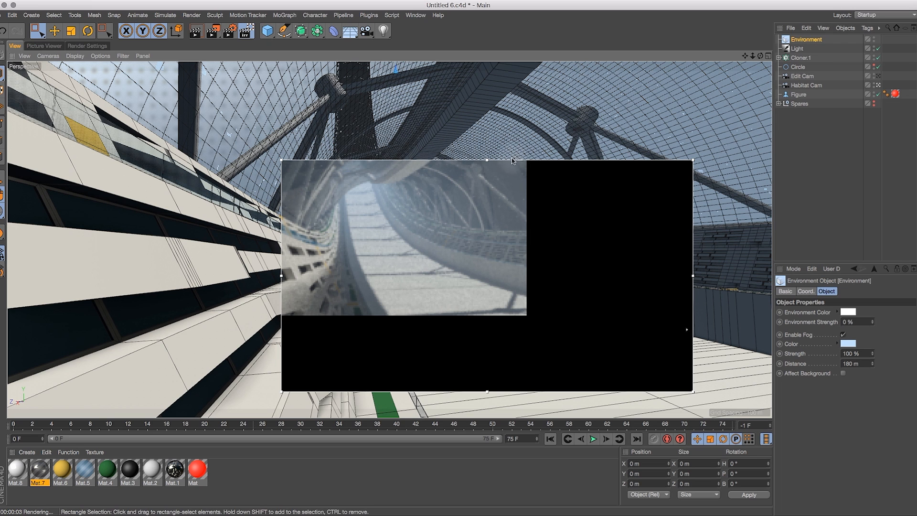
{"action": "left_click_drag", "start_coordinate": [512, 161], "coordinate": [406, 55]}
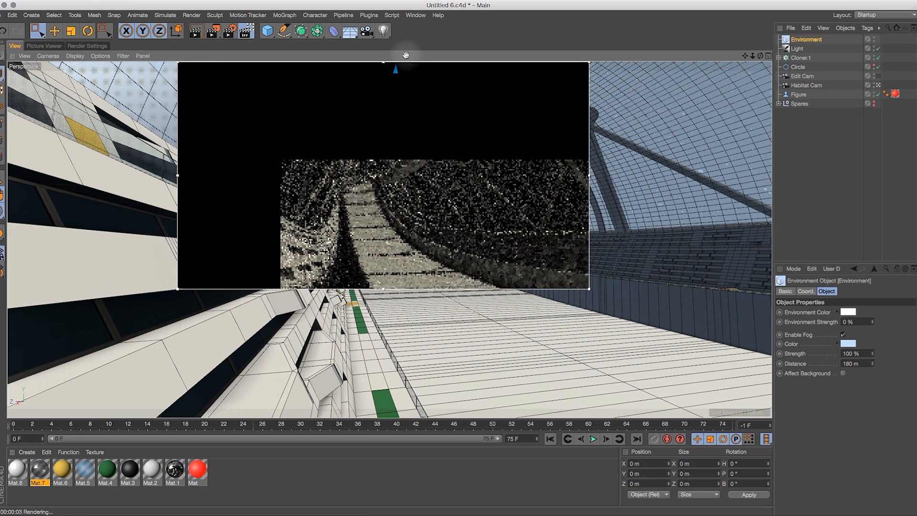
{"action": "left_click_drag", "start_coordinate": [589, 175], "coordinate": [482, 174]}
{"action": "left_click_drag", "start_coordinate": [178, 175], "coordinate": [259, 207]}
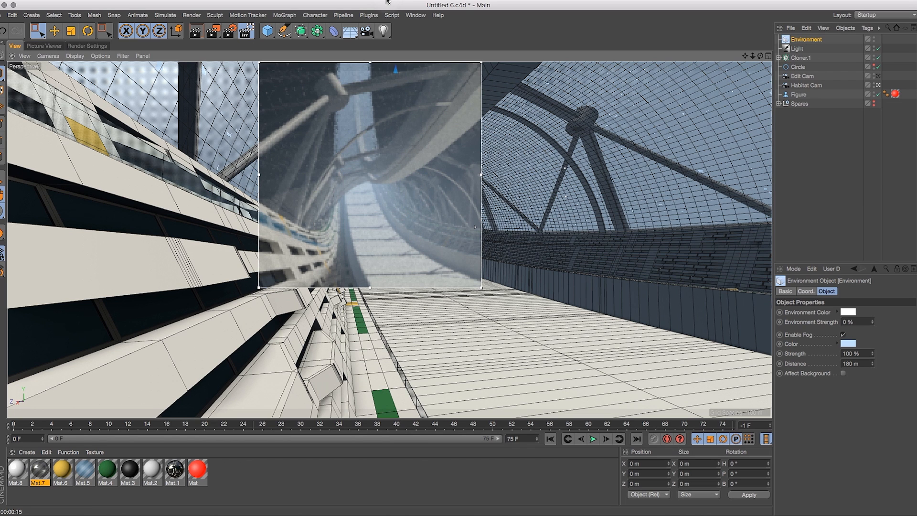
Turn off the interactive render region and delete the Environment object
{"action": "left_click", "coordinate": [229, 31]}
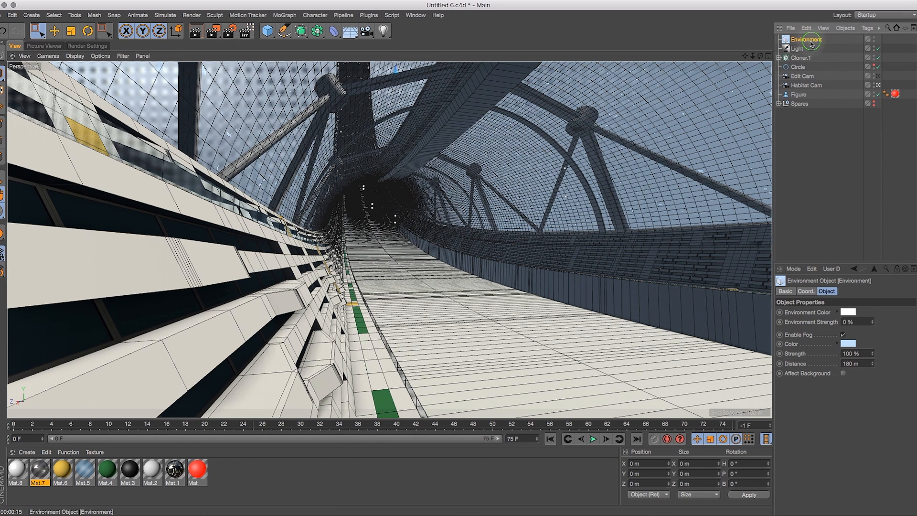
{"action": "key", "text": "Delete"}
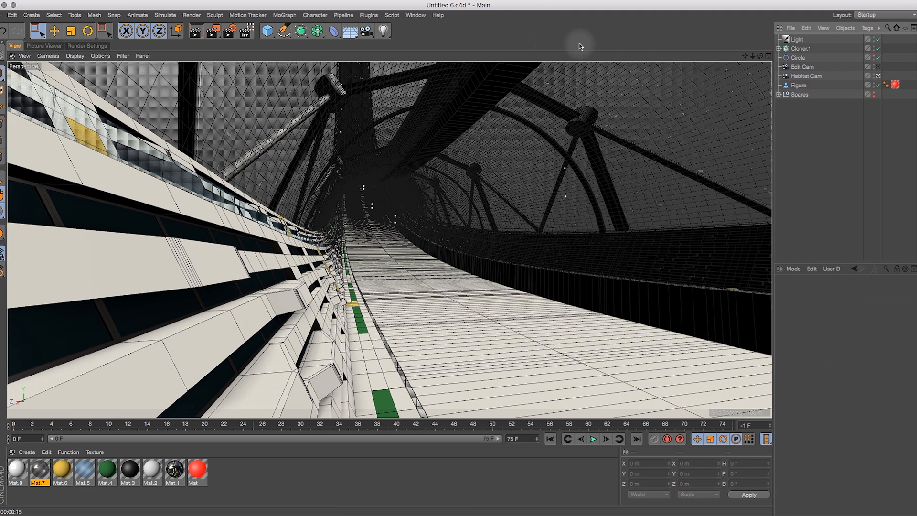
Widen the object list, expand the Spares group and move Habitat Profile Mesh out of it to the top level
{"action": "left_click_drag", "start_coordinate": [774, 228], "coordinate": [630, 253]}
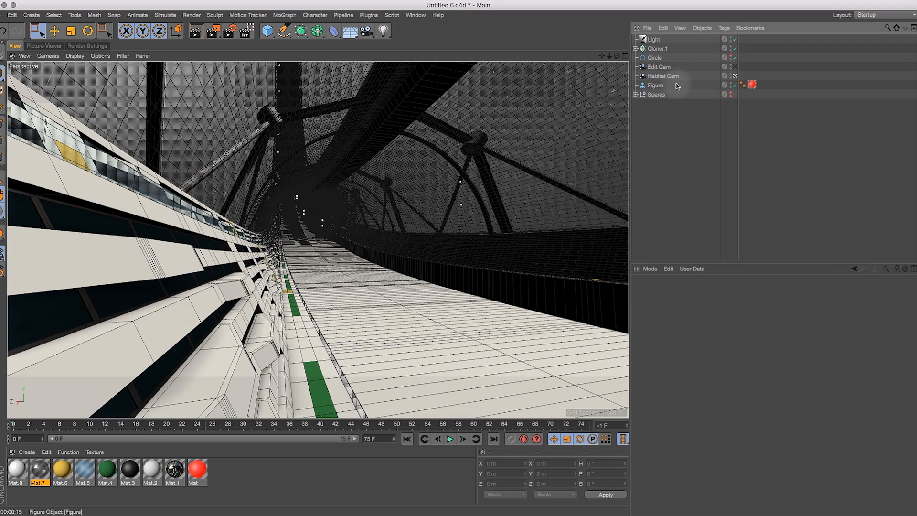
{"action": "left_click", "coordinate": [635, 94]}
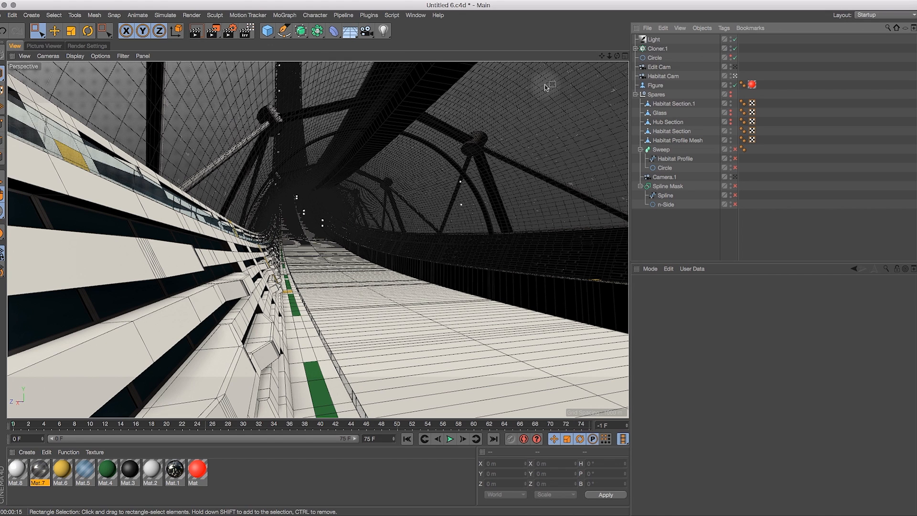
{"action": "left_click_drag", "start_coordinate": [682, 136], "coordinate": [657, 94]}
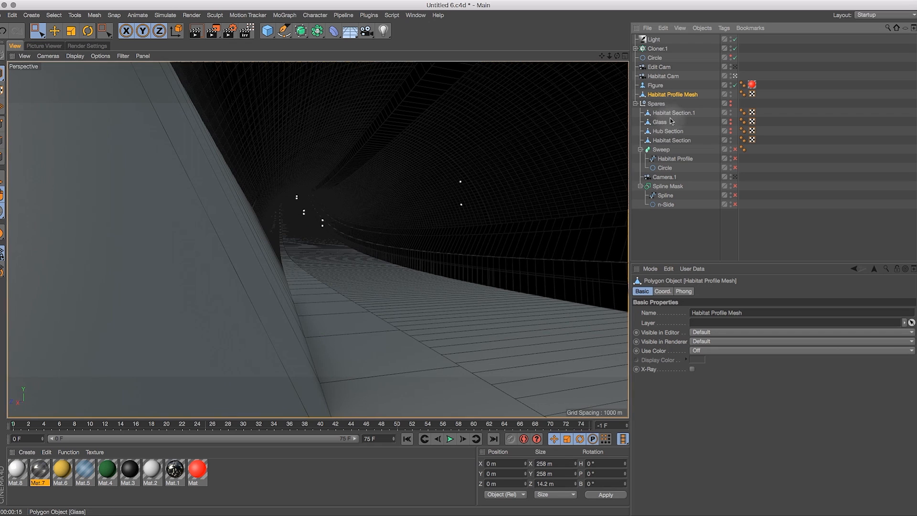
{"action": "left_click", "coordinate": [731, 102]}
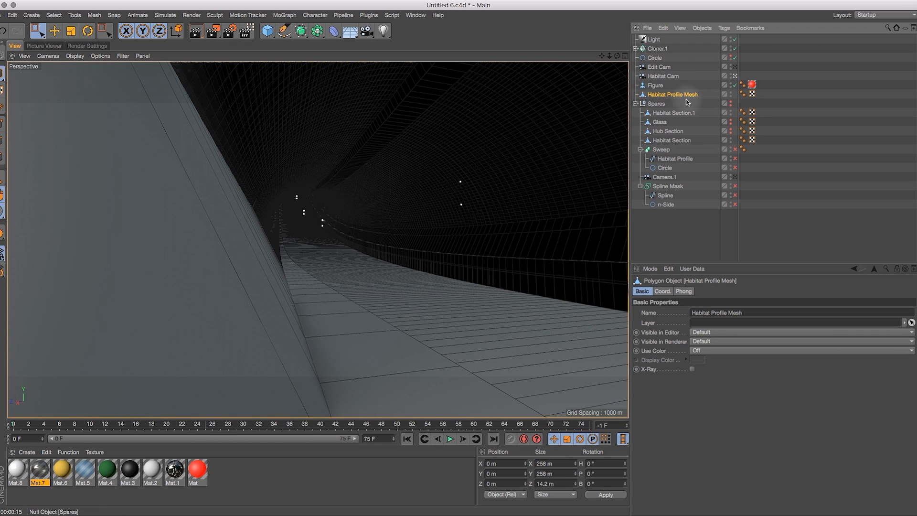
{"action": "left_click", "coordinate": [54, 31]}
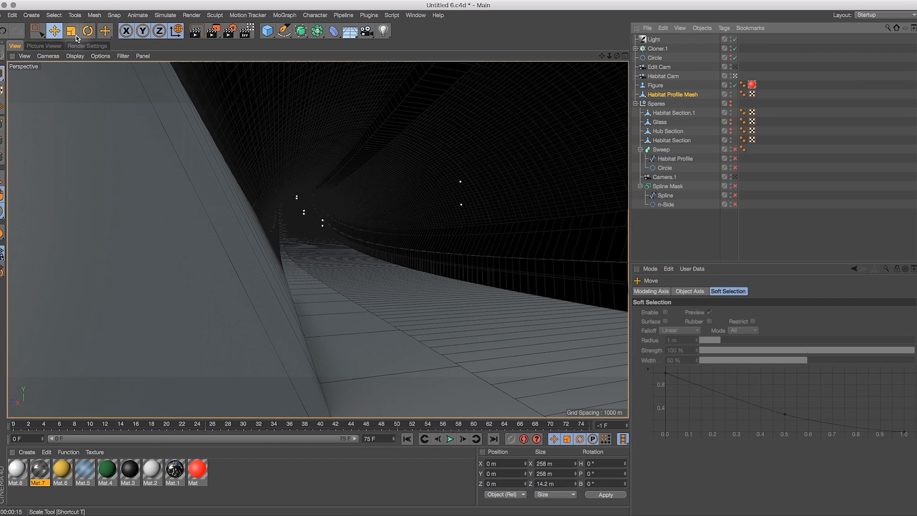
Leave the Habitat Cam view and switch the viewport display to Quick Shading
{"action": "left_click_drag", "start_coordinate": [463, 190], "coordinate": [430, 215]}
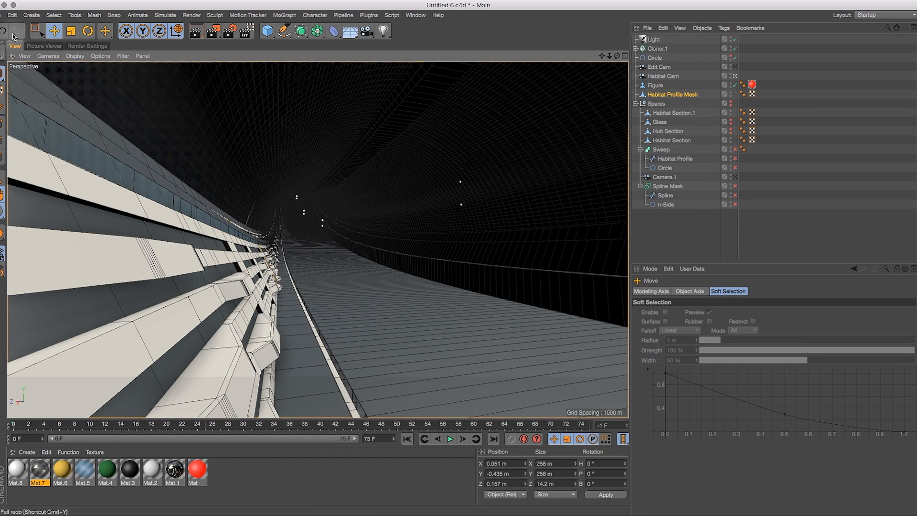
{"action": "key", "text": "super+z"}
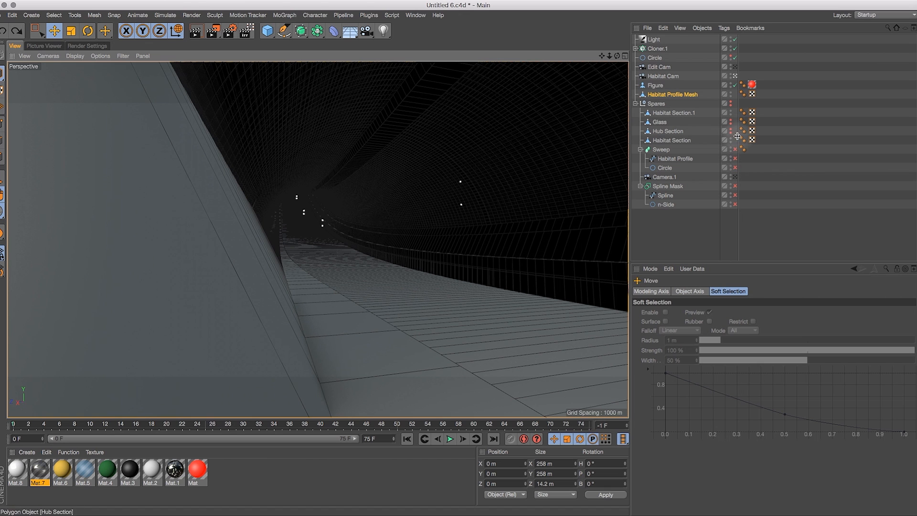
{"action": "left_click", "coordinate": [736, 75]}
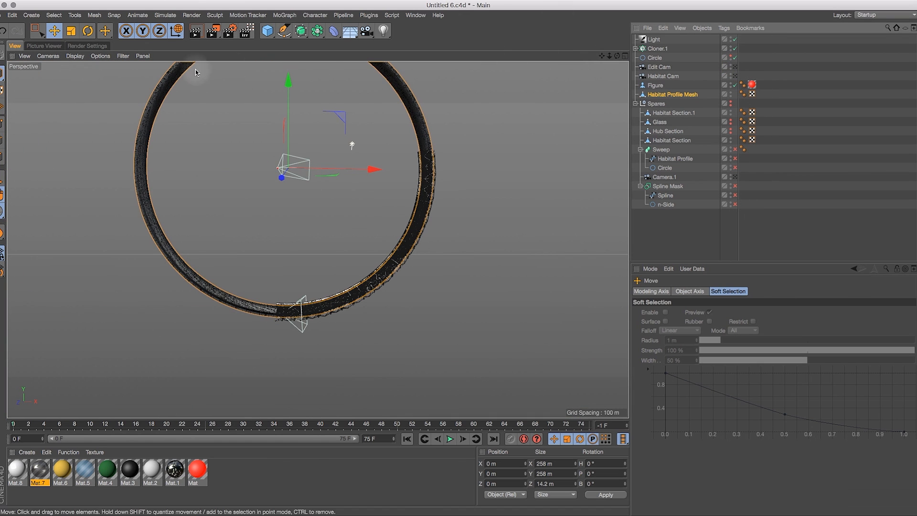
{"action": "left_click", "coordinate": [74, 56]}
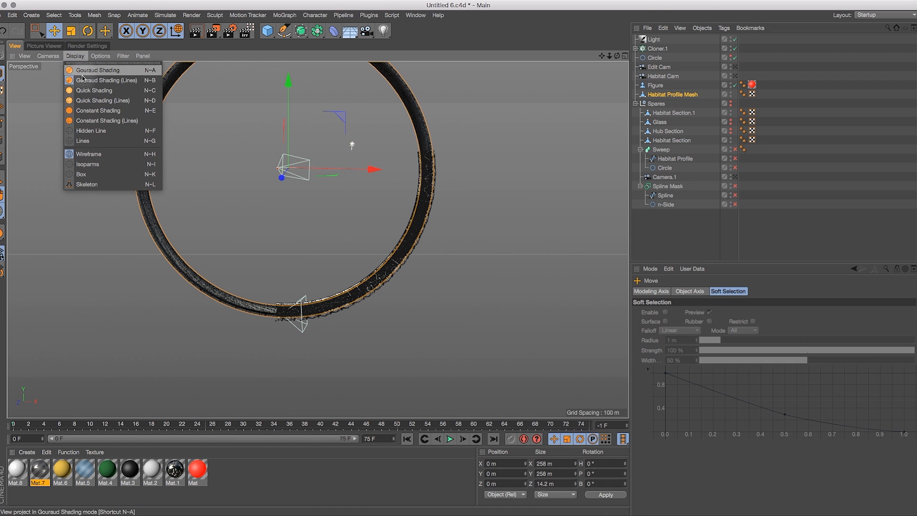
{"action": "left_click", "coordinate": [94, 90]}
Examine from several angles how Habitat Profile Mesh lines up with the truss, floor panels and open end of the habitat section
{"action": "left_click_drag", "start_coordinate": [609, 56], "coordinate": [674, 60]}
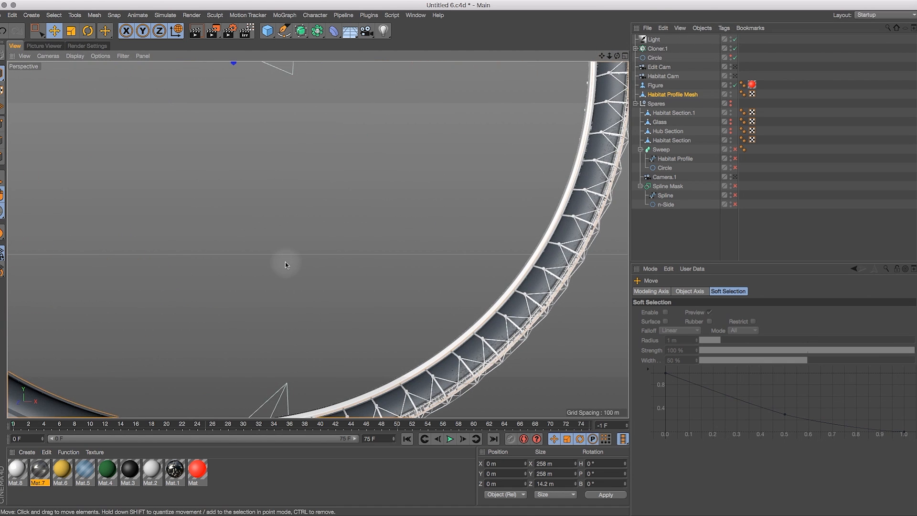
{"action": "left_click_drag", "start_coordinate": [286, 273], "coordinate": [365, 136], "text": "alt"}
{"action": "right_click_drag", "start_coordinate": [360, 133], "coordinate": [391, 140], "text": "alt"}
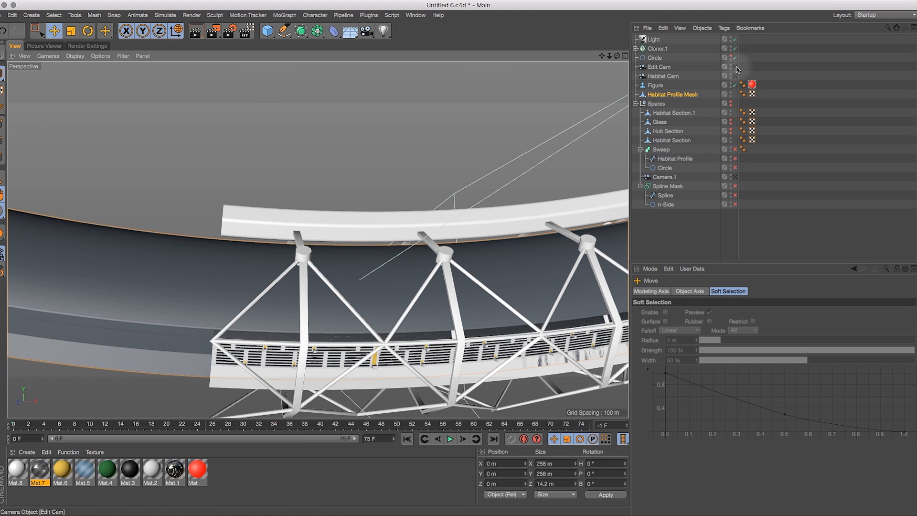
{"action": "left_click_drag", "start_coordinate": [446, 164], "coordinate": [422, 130], "text": "alt"}
{"action": "right_click_drag", "start_coordinate": [423, 129], "coordinate": [450, 156], "text": "alt"}
{"action": "left_click_drag", "start_coordinate": [450, 156], "coordinate": [567, 173], "text": "alt"}
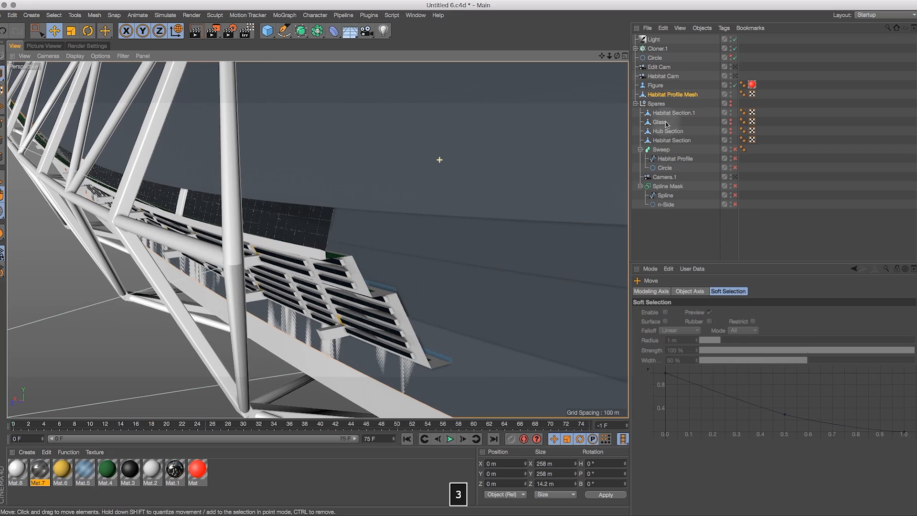
{"action": "left_click_drag", "start_coordinate": [610, 56], "coordinate": [523, 97]}
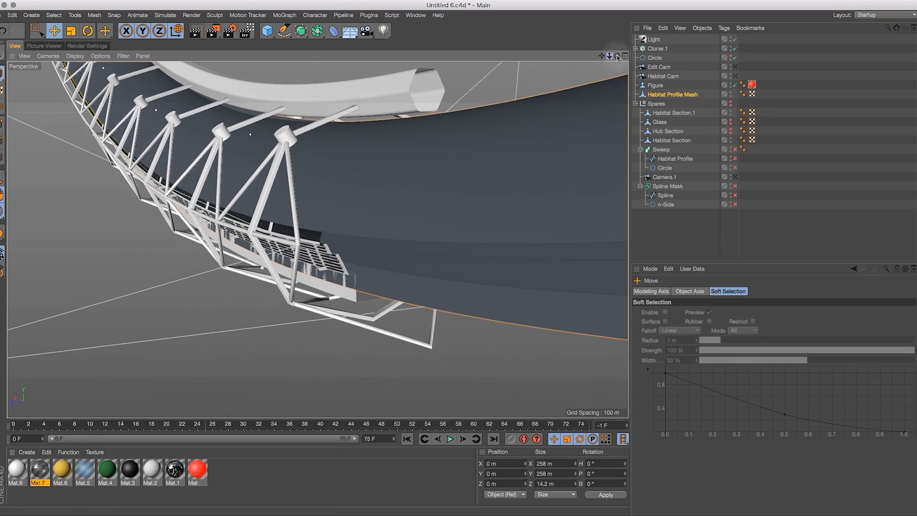
{"action": "mouse_move", "coordinate": [618, 56]}
{"action": "left_mouse_down"}
{"action": "mouse_move", "coordinate": [613, 37]}
{"action": "mouse_move", "coordinate": [604, 51]}
{"action": "mouse_move", "coordinate": [587, 49]}
{"action": "mouse_move", "coordinate": [603, 49]}
{"action": "mouse_move", "coordinate": [594, 61]}
{"action": "mouse_move", "coordinate": [678, 51]}
{"action": "mouse_move", "coordinate": [611, 58]}
{"action": "left_mouse_up"}
Scale Habitat Profile Mesh up uniformly to about 259.27 m across so it sits just outside the habitat section
{"action": "left_click", "coordinate": [663, 93]}
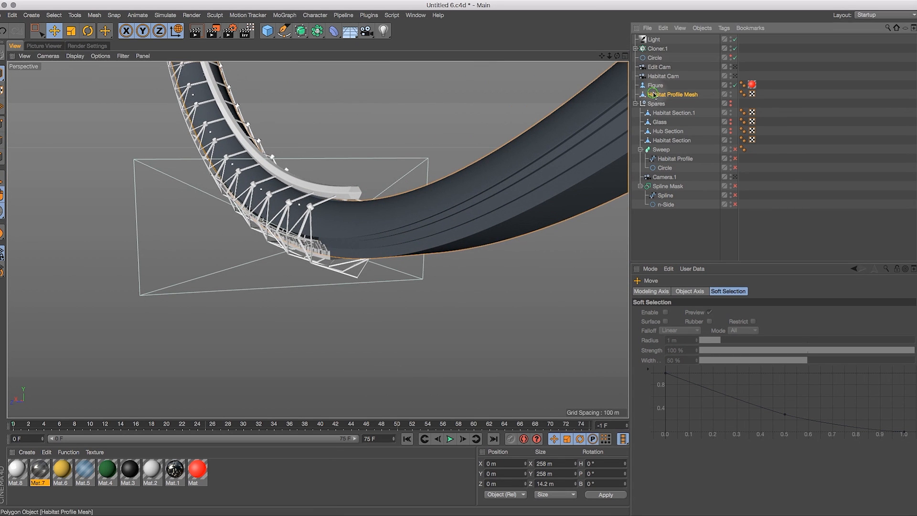
{"action": "left_click", "coordinate": [72, 31]}
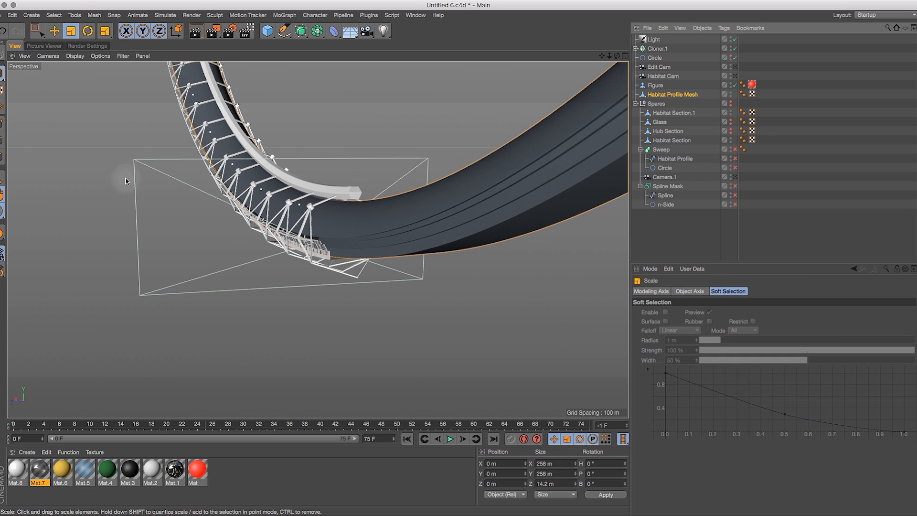
{"action": "left_click_drag", "start_coordinate": [123, 180], "coordinate": [348, 105]}
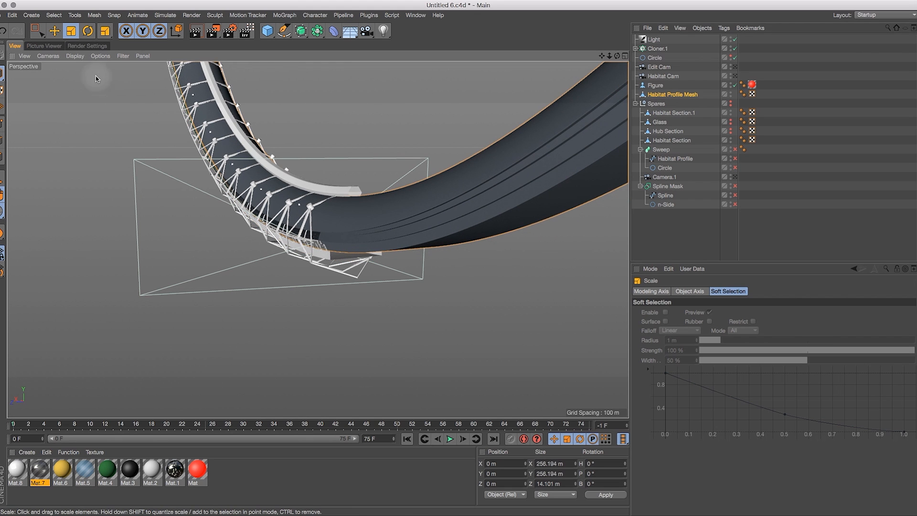
{"action": "key", "text": "super+z"}
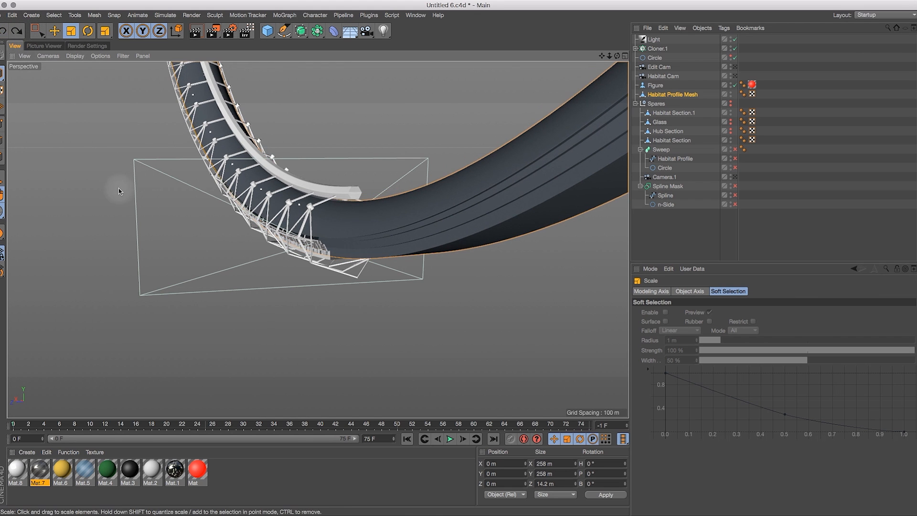
{"action": "left_click_drag", "start_coordinate": [121, 189], "coordinate": [119, 190]}
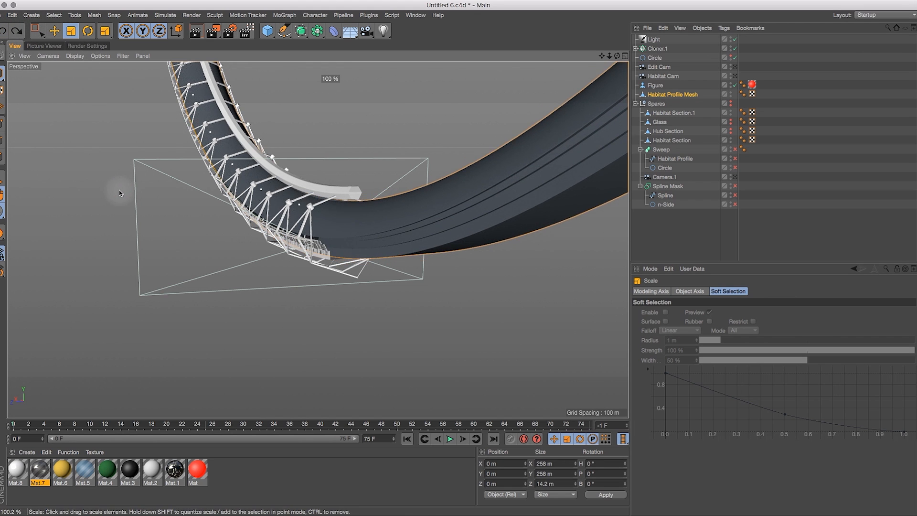
{"action": "left_click_drag", "start_coordinate": [119, 190], "coordinate": [119, 188]}
{"action": "left_click_drag", "start_coordinate": [610, 56], "coordinate": [794, 33]}
{"action": "mouse_move", "coordinate": [616, 56]}
{"action": "left_mouse_down"}
{"action": "mouse_move", "coordinate": [586, 48]}
{"action": "mouse_move", "coordinate": [612, 61]}
{"action": "left_mouse_up"}
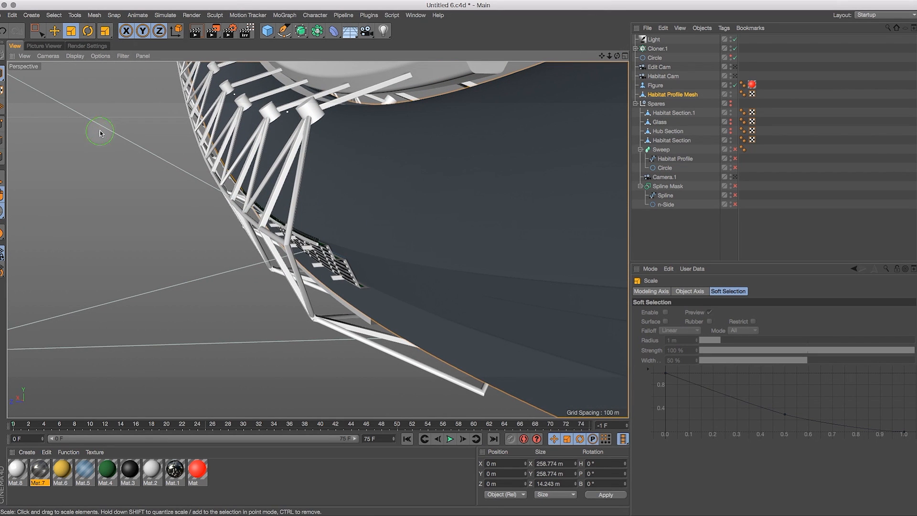
{"action": "left_click_drag", "start_coordinate": [101, 130], "coordinate": [105, 150]}
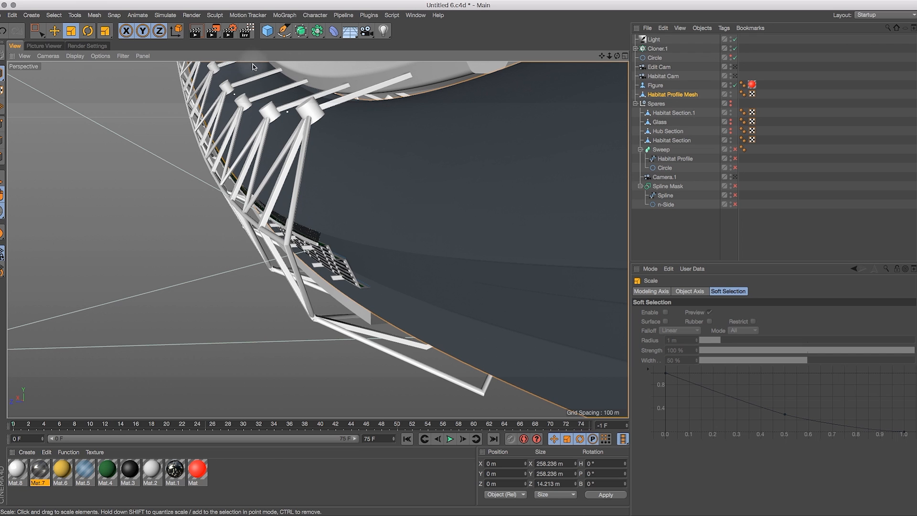
{"action": "left_click_drag", "start_coordinate": [146, 126], "coordinate": [147, 125]}
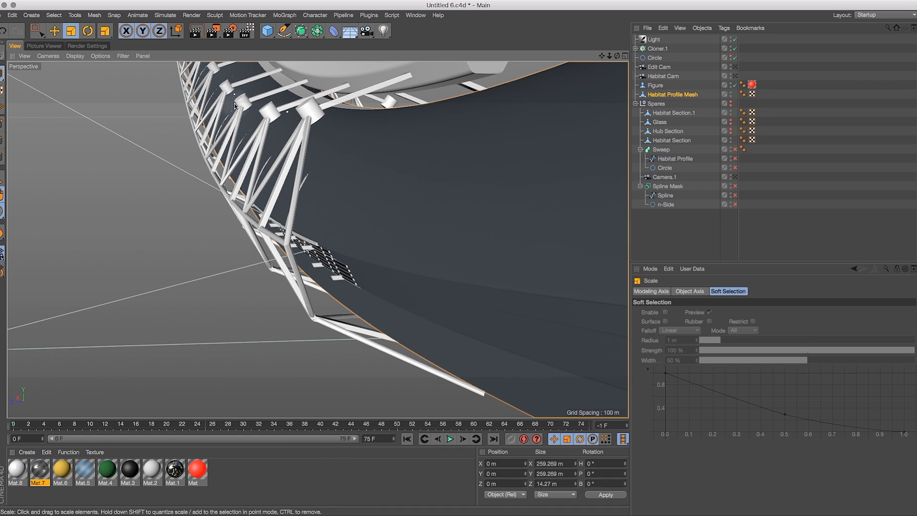
Inspect the fit of the scaled Habitat Profile Mesh against the louvred panels and lower truss from below and along the ring
{"action": "left_click_drag", "start_coordinate": [617, 56], "coordinate": [459, 258]}
{"action": "scroll", "coordinate": [317, 240], "scroll_direction": "down", "scroll_amount": 5}
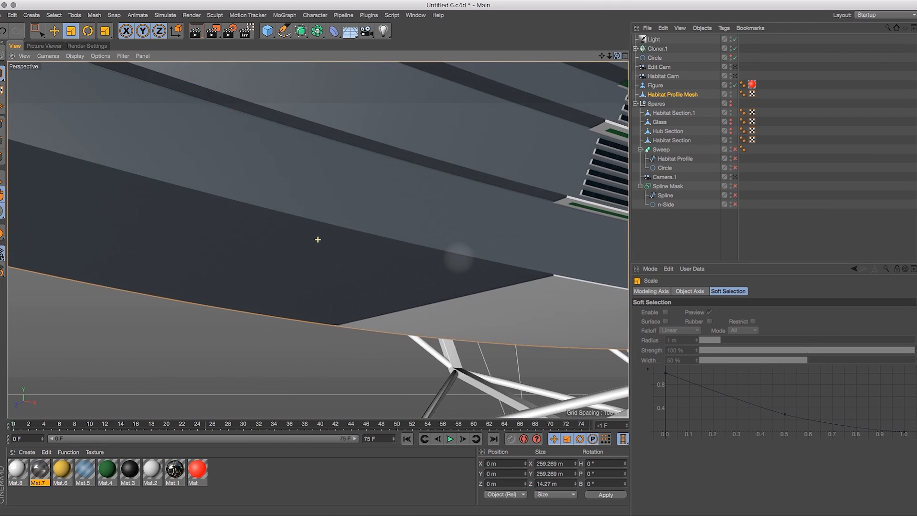
{"action": "scroll", "coordinate": [318, 239], "scroll_direction": "down", "scroll_amount": 3}
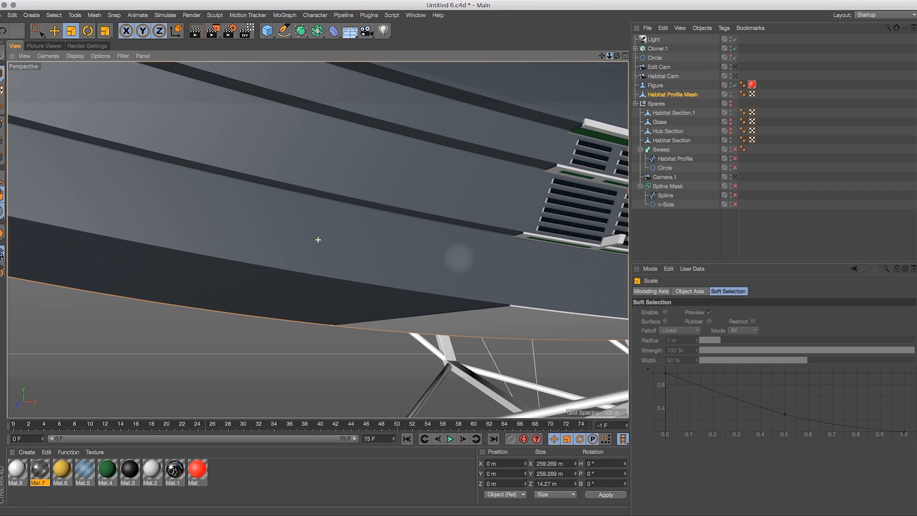
{"action": "scroll", "coordinate": [317, 239], "scroll_direction": "up", "scroll_amount": 3}
{"action": "scroll", "coordinate": [318, 239], "scroll_direction": "up", "scroll_amount": 3}
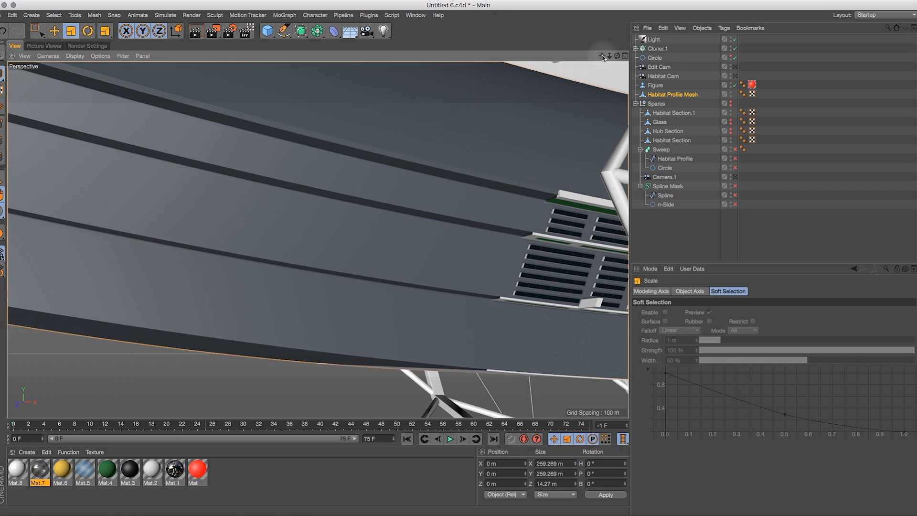
{"action": "scroll", "coordinate": [317, 239], "scroll_direction": "up", "scroll_amount": 3}
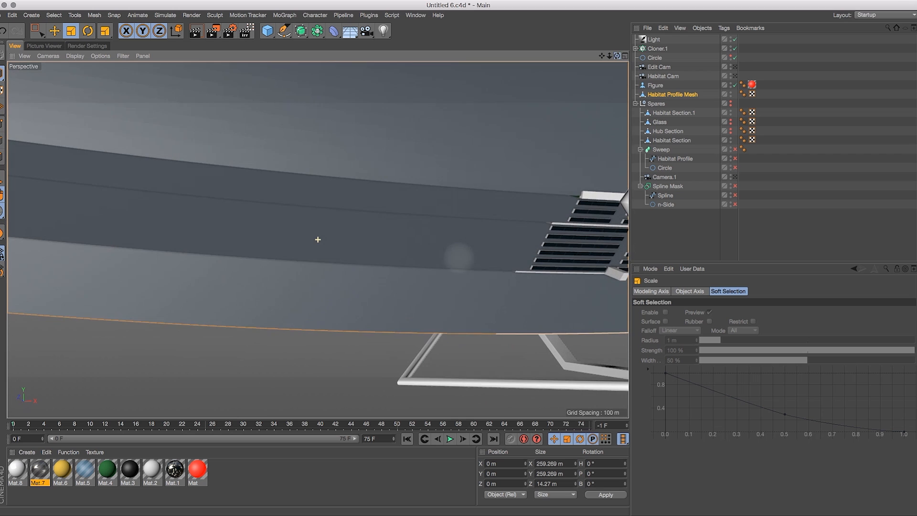
{"action": "left_click_drag", "start_coordinate": [609, 58], "coordinate": [601, 57]}
{"action": "scroll", "coordinate": [317, 240], "scroll_direction": "up", "scroll_amount": 2}
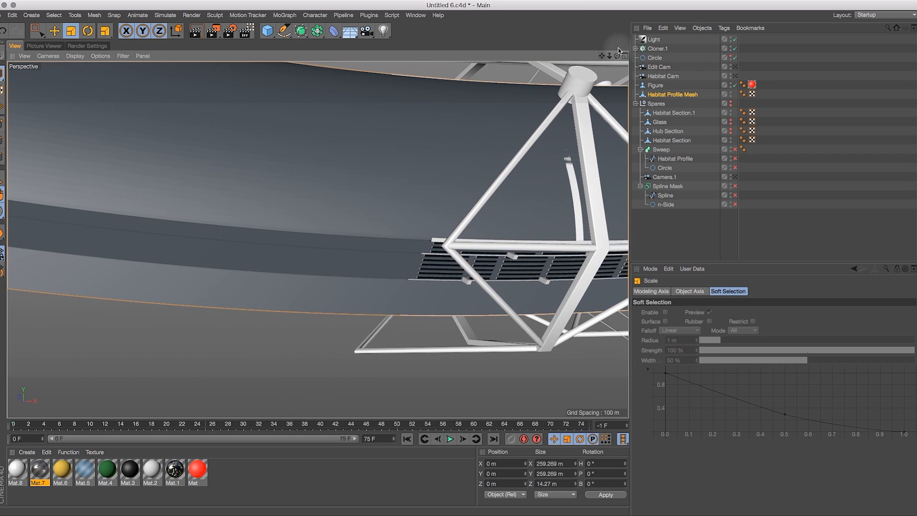
{"action": "scroll", "coordinate": [318, 239], "scroll_direction": "up", "scroll_amount": 3}
{"action": "scroll", "coordinate": [318, 239], "scroll_direction": "down", "scroll_amount": 3}
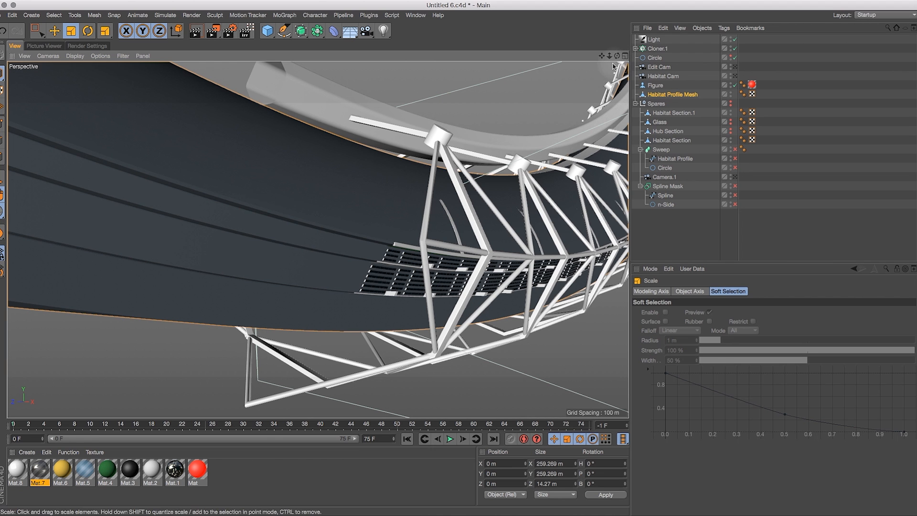
Extrude all polygons of Habitat Profile Mesh inward with an offset of about -0.097 m
{"action": "left_click", "coordinate": [3, 157]}
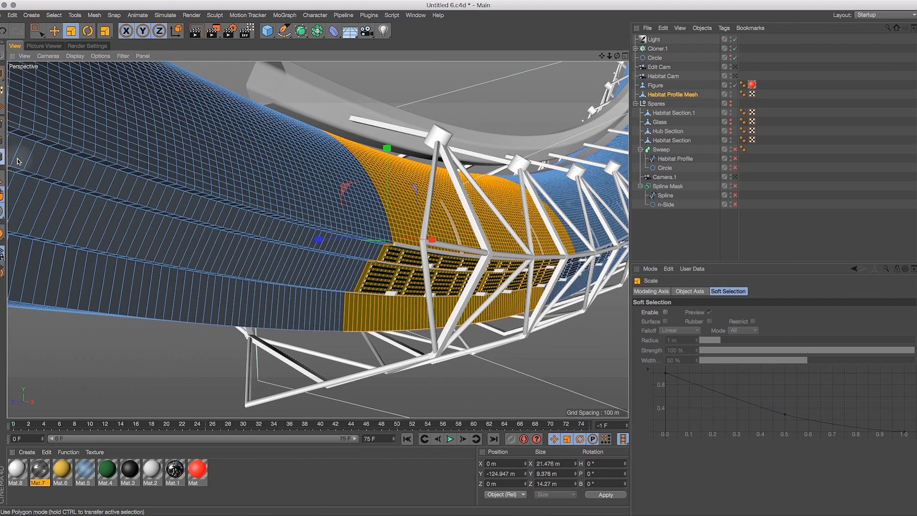
{"action": "key", "text": "super+a"}
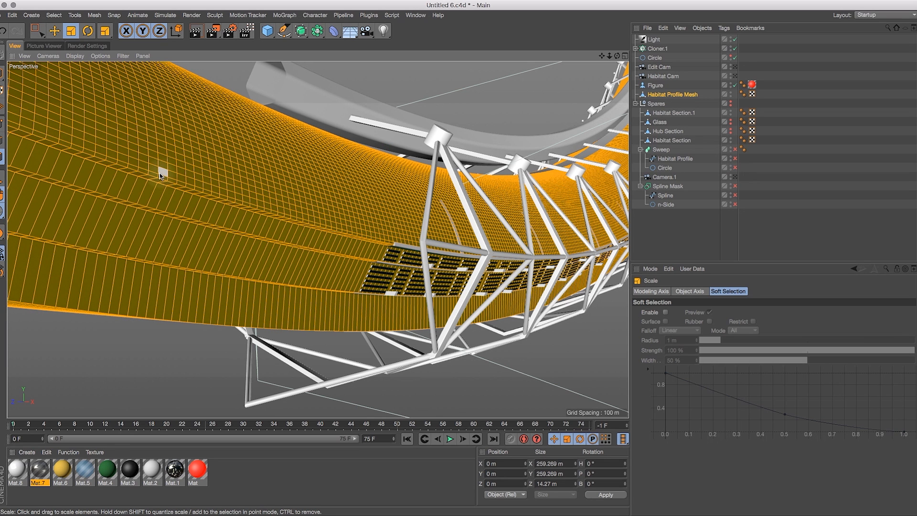
{"action": "key", "text": "d"}
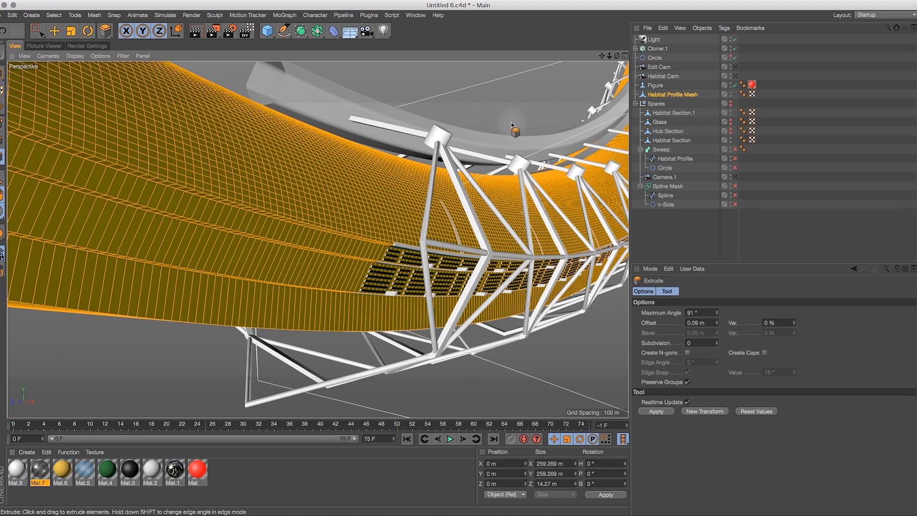
{"action": "left_click", "coordinate": [445, 265]}
{"action": "left_click_drag", "start_coordinate": [447, 268], "coordinate": [466, 242]}
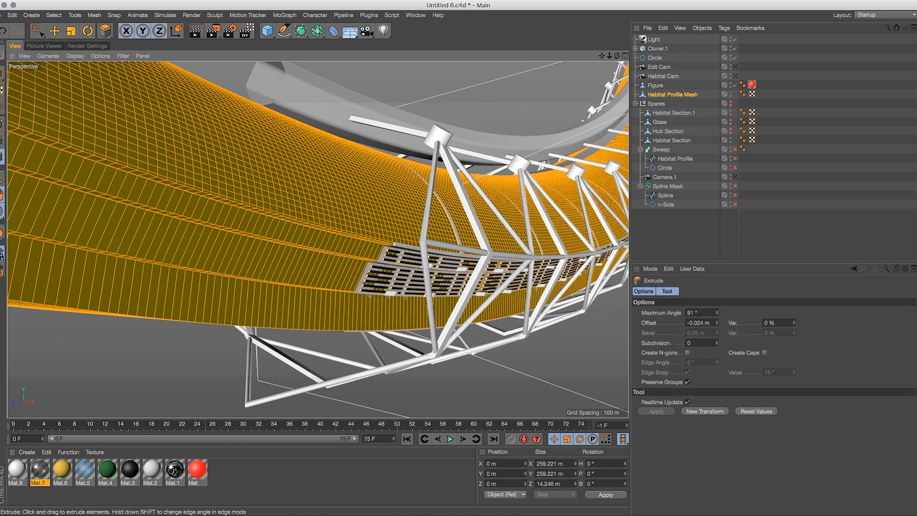
{"action": "left_click_drag", "start_coordinate": [439, 270], "coordinate": [473, 248]}
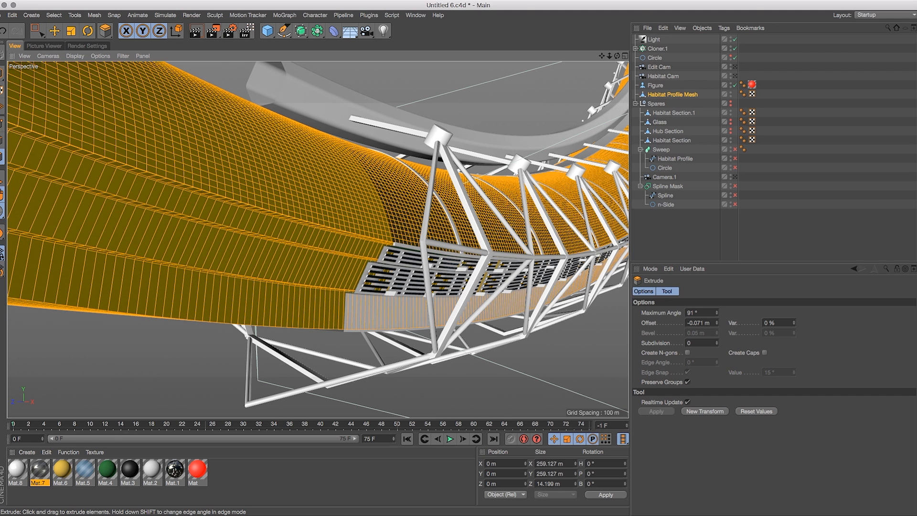
{"action": "mouse_move", "coordinate": [461, 253]}
{"action": "left_mouse_down"}
{"action": "mouse_move", "coordinate": [438, 262]}
{"action": "mouse_move", "coordinate": [447, 258]}
{"action": "left_mouse_up"}
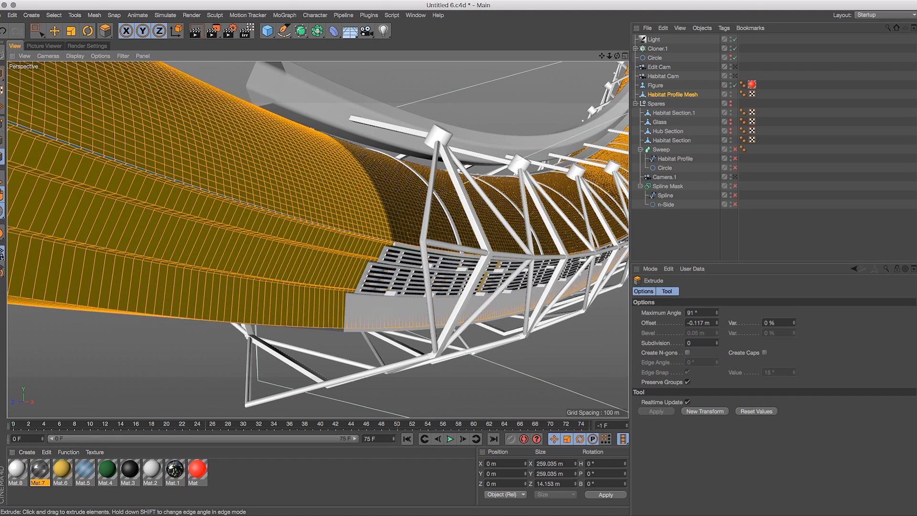
{"action": "left_click_drag", "start_coordinate": [447, 258], "coordinate": [420, 260]}
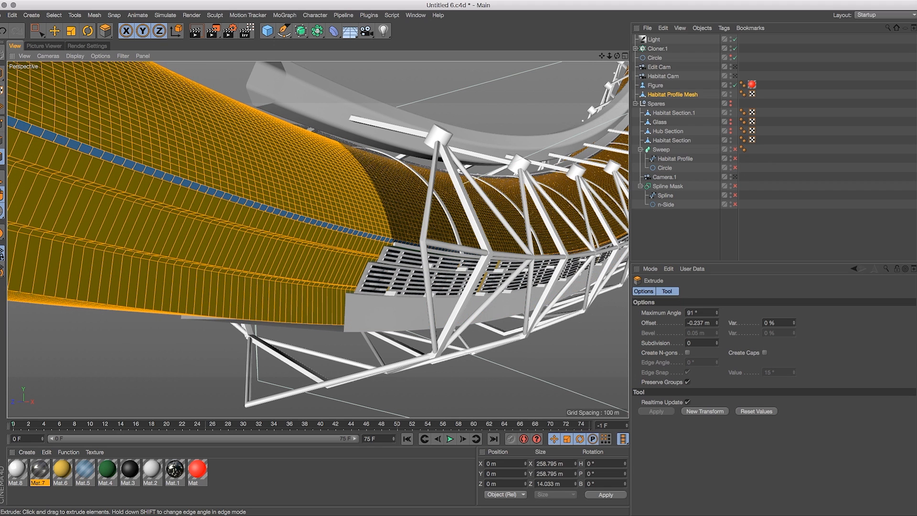
{"action": "left_click_drag", "start_coordinate": [420, 261], "coordinate": [426, 260]}
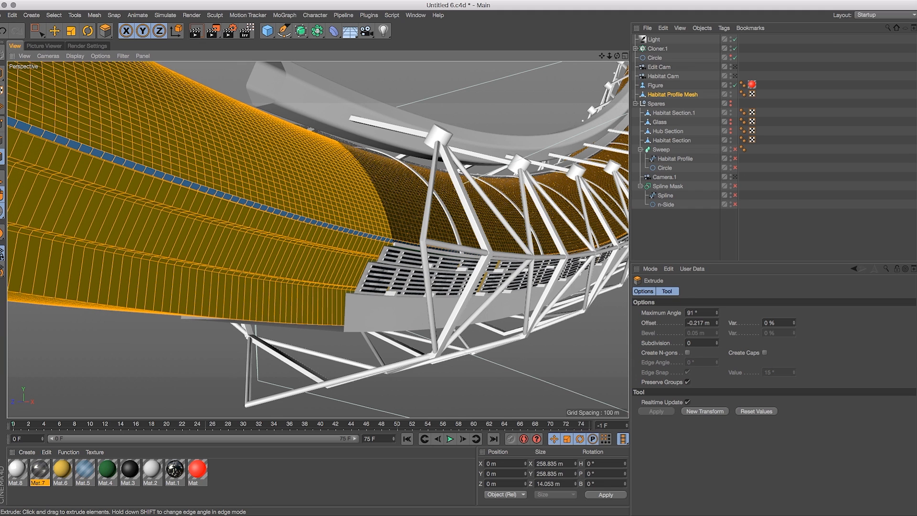
{"action": "mouse_move", "coordinate": [425, 259]}
{"action": "left_mouse_down"}
{"action": "mouse_move", "coordinate": [449, 260]}
{"action": "mouse_move", "coordinate": [440, 259]}
{"action": "left_mouse_up"}
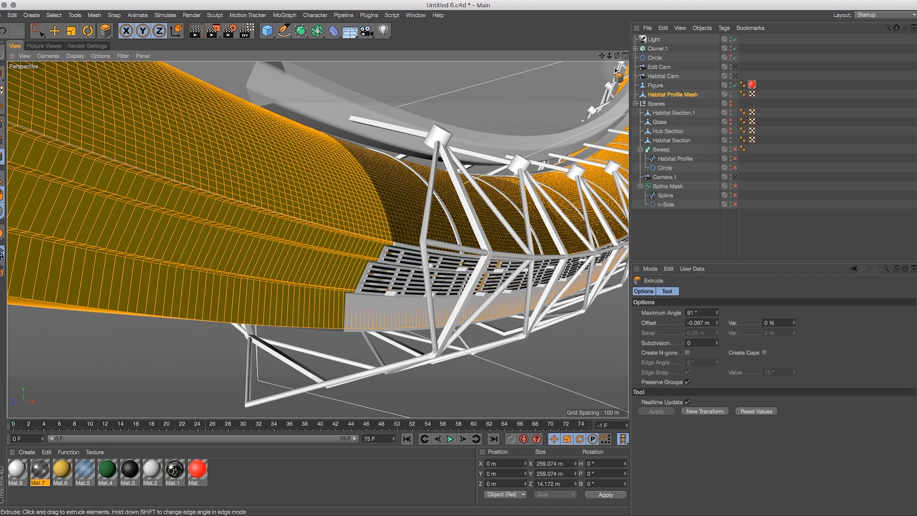
Create a new material for Habitat Profile Mesh and open it in the Material Editor
{"action": "left_click_drag", "start_coordinate": [616, 56], "coordinate": [318, 240]}
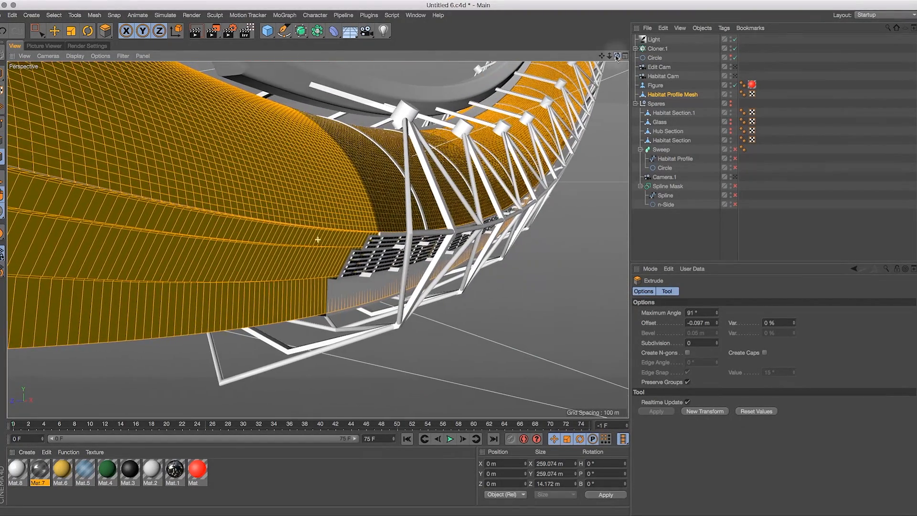
{"action": "left_click", "coordinate": [691, 95]}
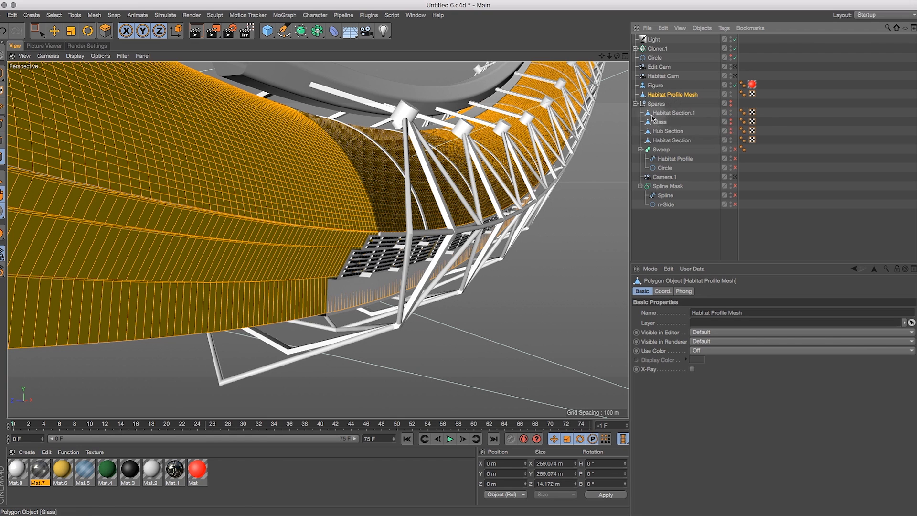
{"action": "left_click", "coordinate": [31, 454]}
{"action": "left_click", "coordinate": [57, 368]}
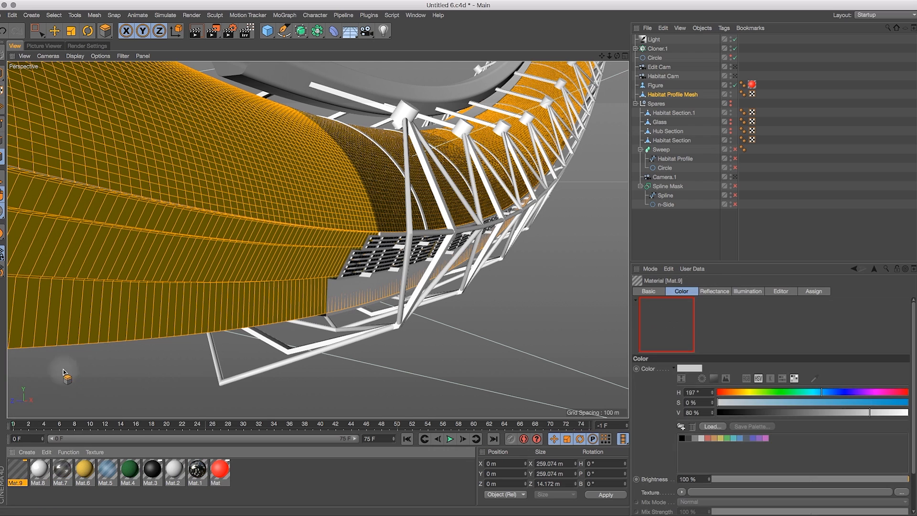
{"action": "double_click", "coordinate": [17, 470]}
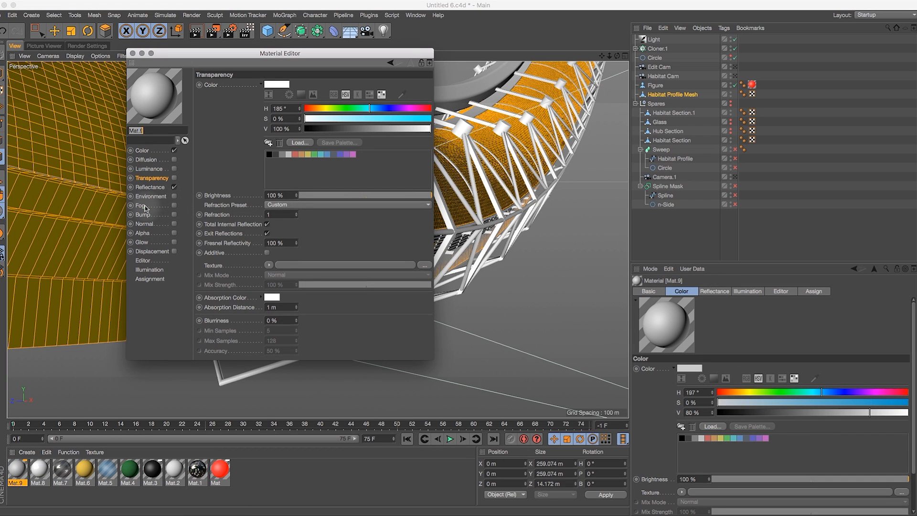
Leave only the Fog channel active in the new Mat.9 material and set the fog distance to 180 m
{"action": "left_click", "coordinate": [176, 207]}
{"action": "left_click", "coordinate": [174, 187]}
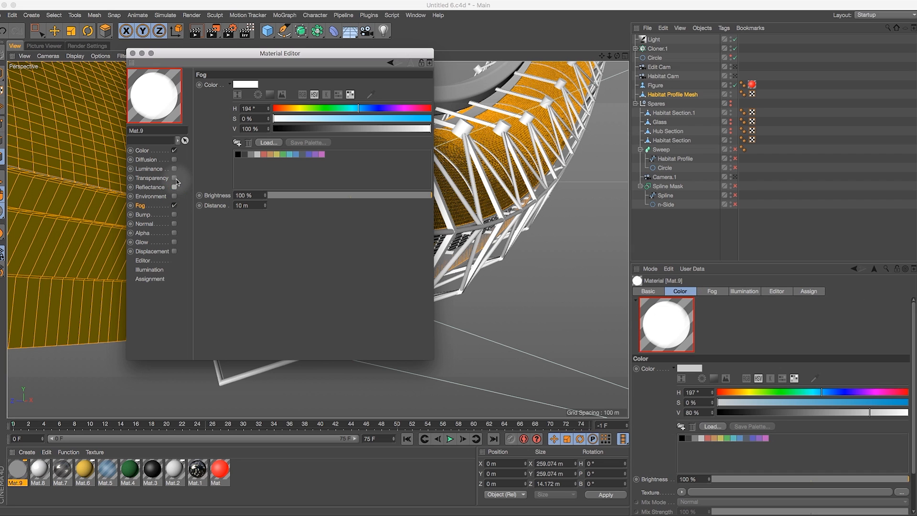
{"action": "left_click", "coordinate": [175, 152]}
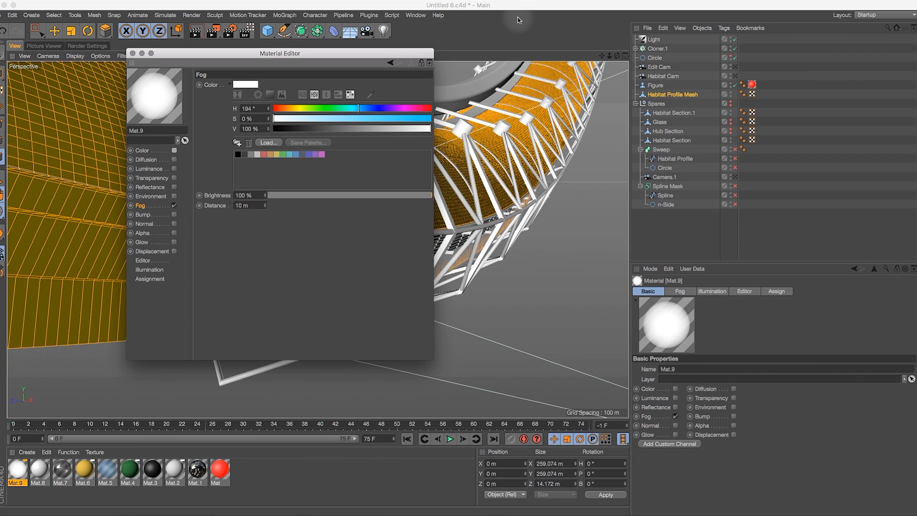
{"action": "left_click_drag", "start_coordinate": [330, 54], "coordinate": [517, 161]}
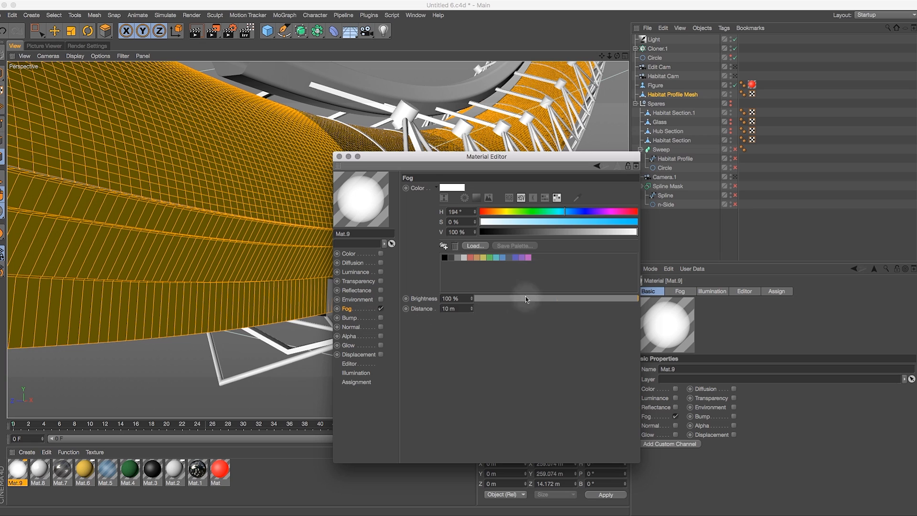
{"action": "double_click", "coordinate": [463, 309]}
{"action": "type", "text": "180"}
{"action": "key", "text": "Return"}
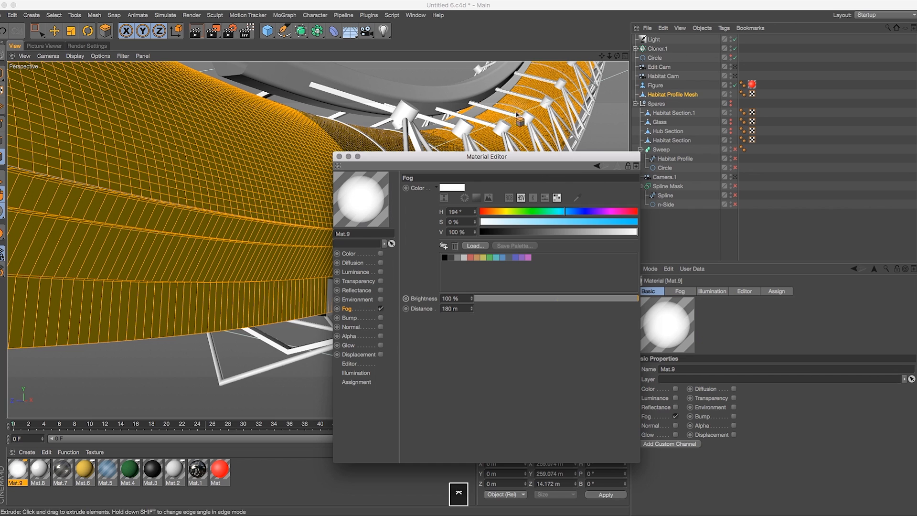
Tint the fog pale blue with hue 213° and saturation 25%, and assign the material to Habitat Profile Mesh
{"action": "left_click", "coordinate": [577, 211]}
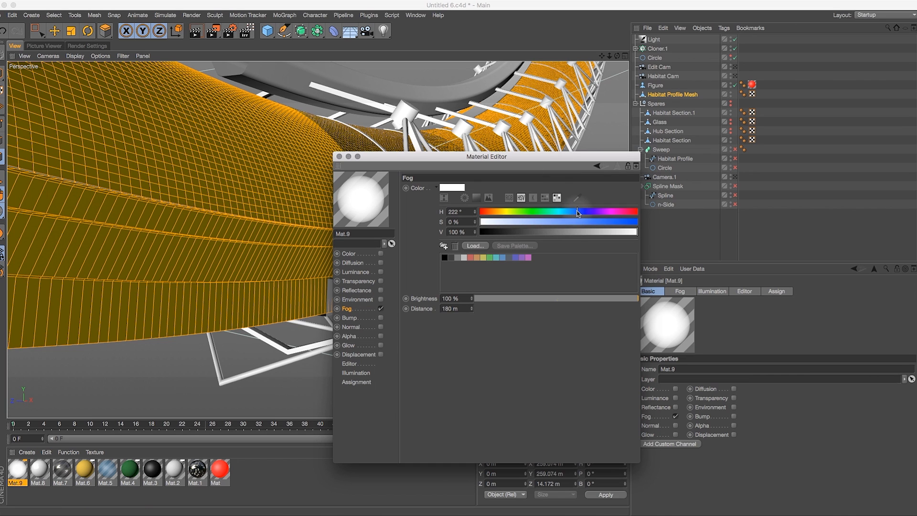
{"action": "left_click", "coordinate": [522, 223]}
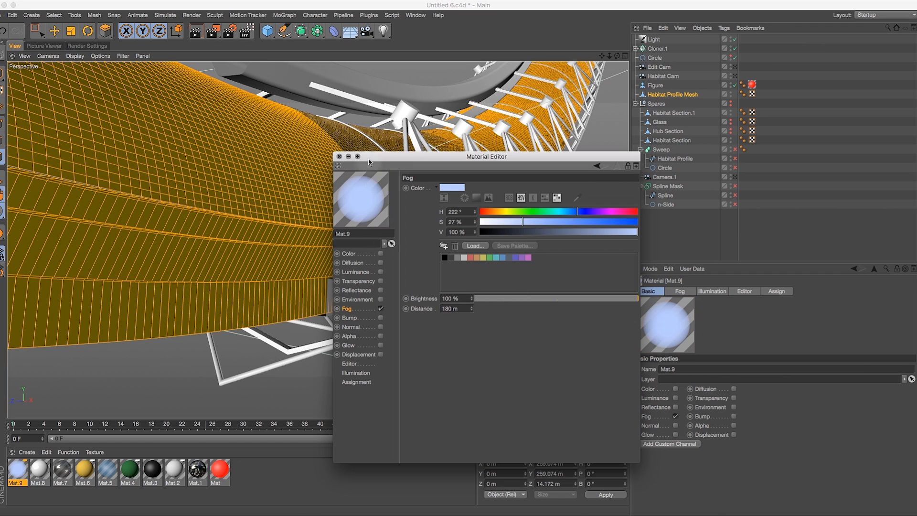
{"action": "left_click", "coordinate": [520, 222]}
{"action": "left_click", "coordinate": [573, 212]}
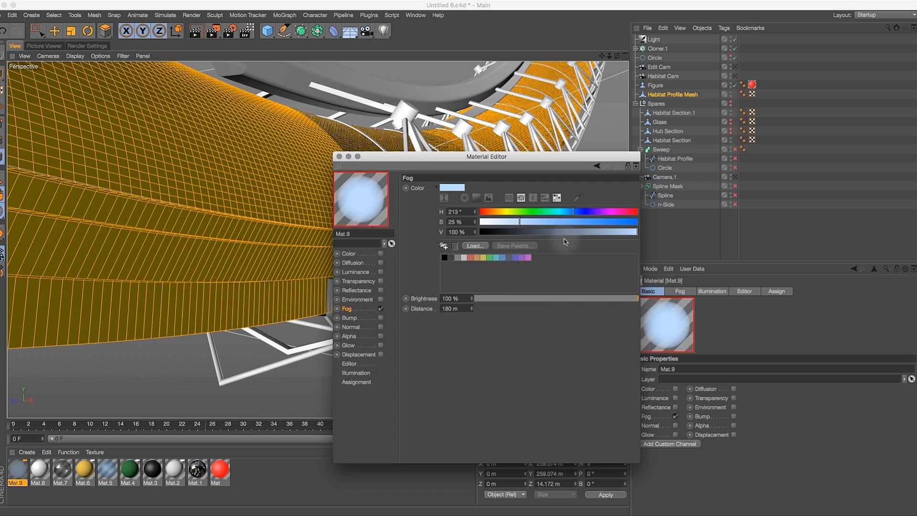
{"action": "left_click", "coordinate": [339, 156]}
{"action": "left_click_drag", "start_coordinate": [13, 471], "coordinate": [253, 196]}
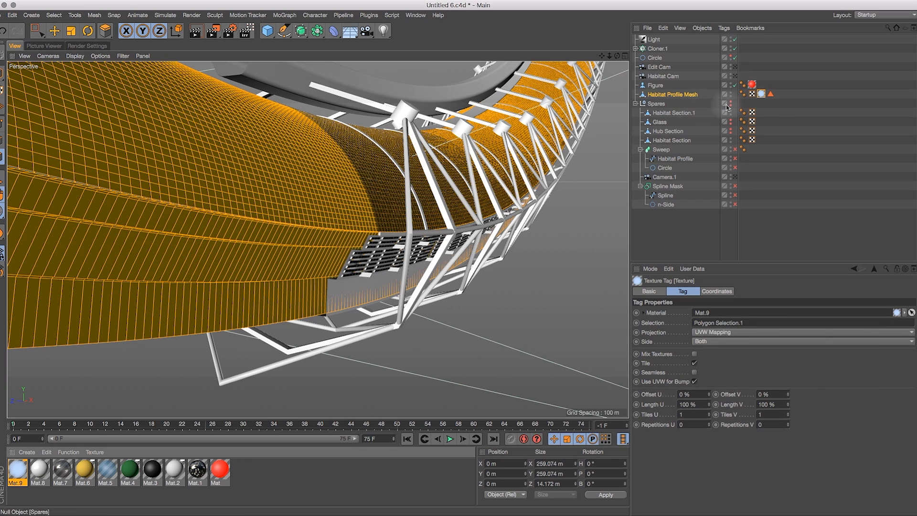
Add a Compositing tag to Habitat Profile Mesh with Cast Shadows and Receive Shadows turned off
{"action": "left_click", "coordinate": [677, 96]}
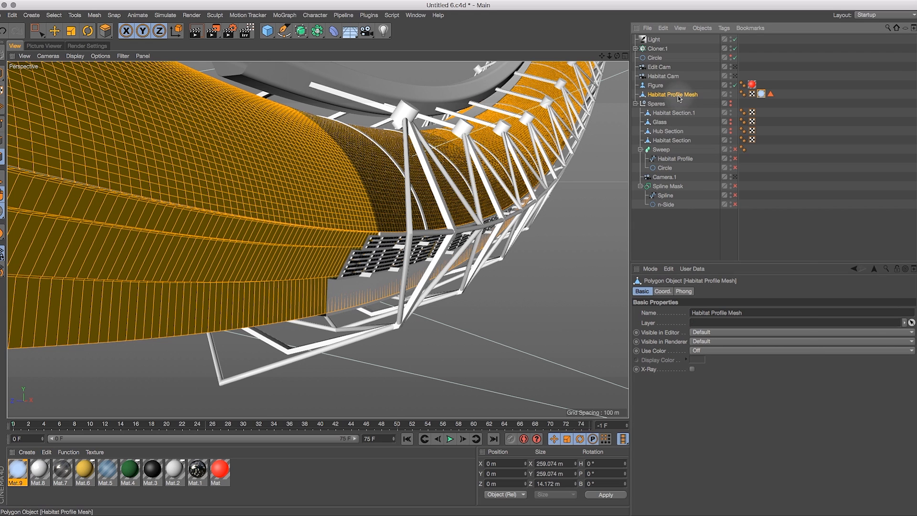
{"action": "right_click", "coordinate": [678, 95]}
{"action": "mouse_move", "coordinate": [704, 99]}
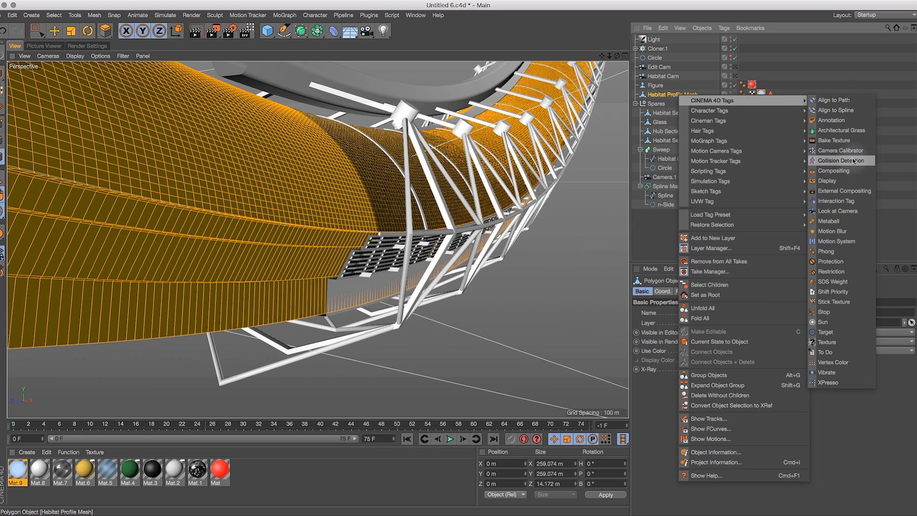
{"action": "left_click", "coordinate": [839, 171]}
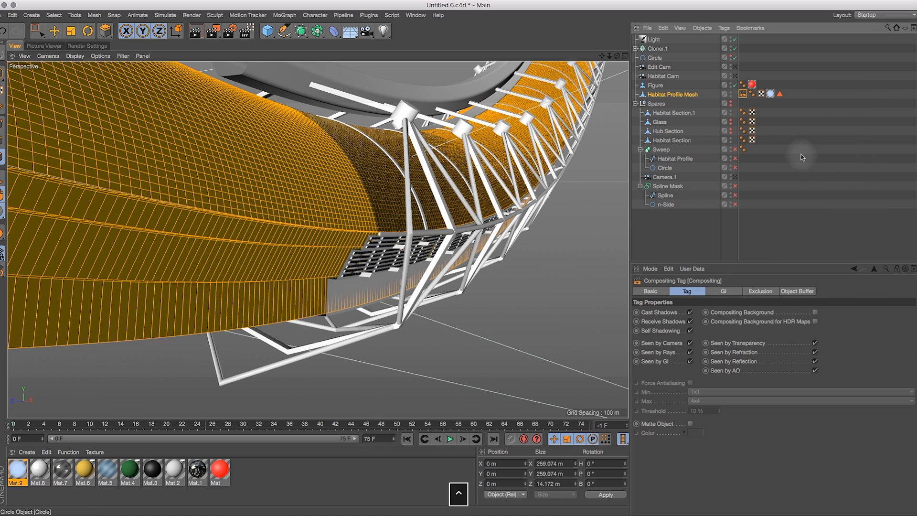
{"action": "left_click", "coordinate": [691, 313]}
{"action": "left_click", "coordinate": [690, 321]}
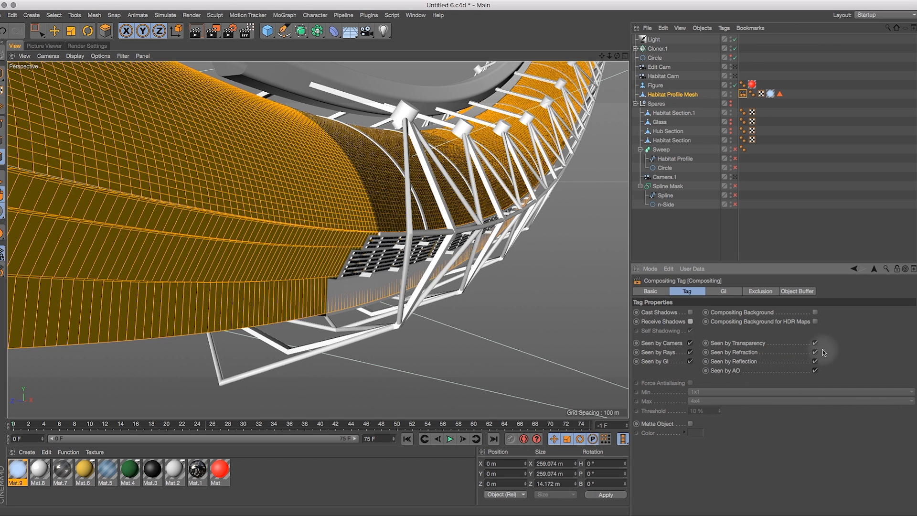
Turn off Seen by AO, Seen by Transparency and Seen by Reflection in the mesh's Compositing tag
{"action": "left_click", "coordinate": [815, 371]}
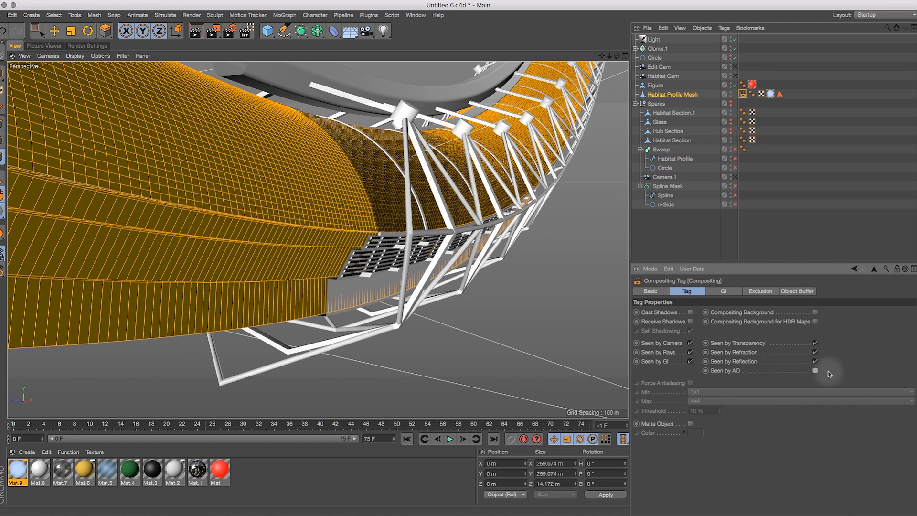
{"action": "key", "text": "d"}
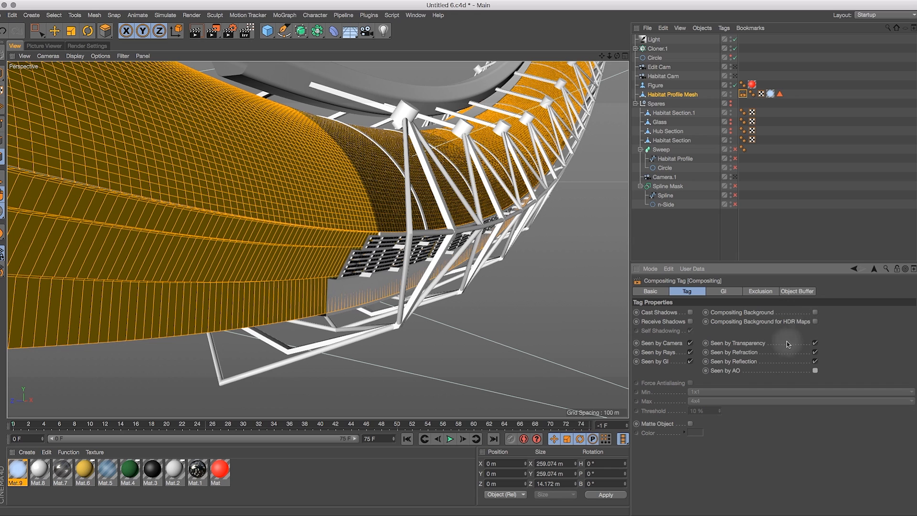
{"action": "left_click", "coordinate": [815, 343]}
{"action": "left_click", "coordinate": [815, 352]}
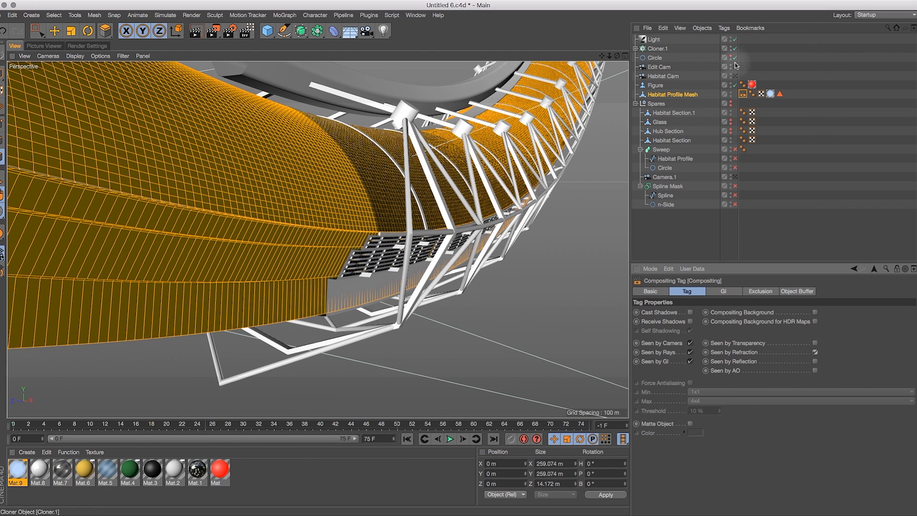
Hide Habitat Profile Mesh in the editor and look through Habitat Cam in a widened viewport
{"action": "left_click", "coordinate": [732, 92]}
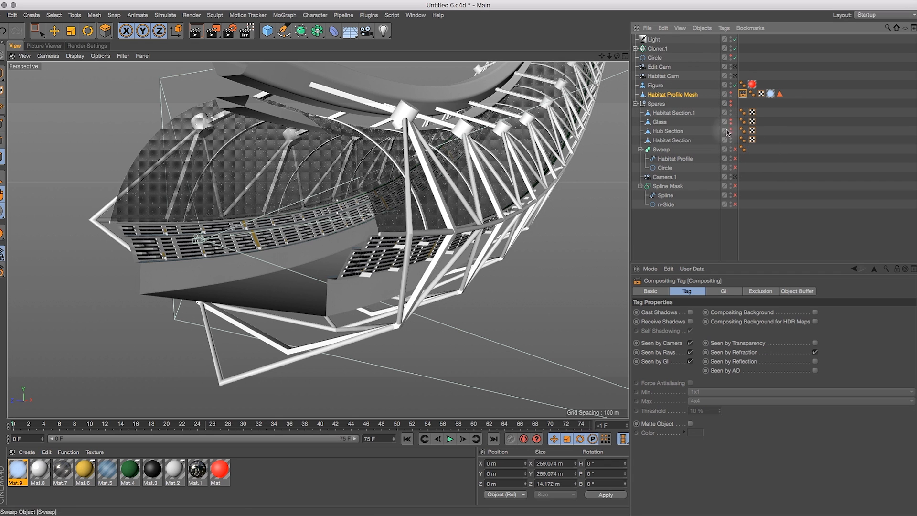
{"action": "left_click", "coordinate": [731, 77]}
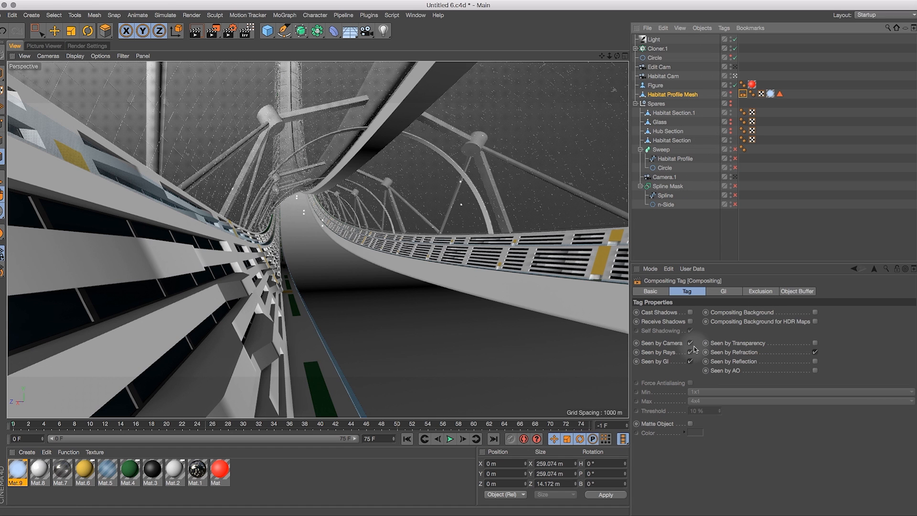
{"action": "left_click_drag", "start_coordinate": [630, 358], "coordinate": [657, 358]}
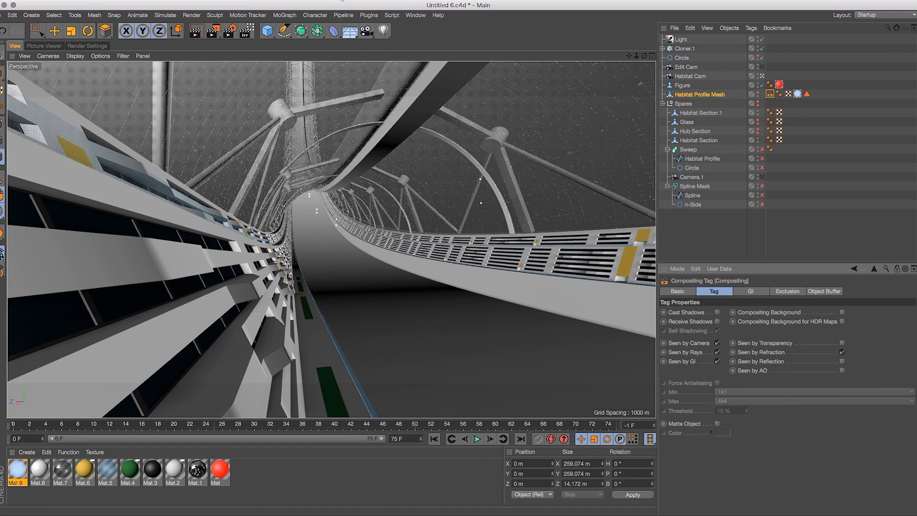
Preview the fog inside the habitat with an interactive render region and a render of the Habitat Cam view
{"action": "left_click", "coordinate": [247, 31]}
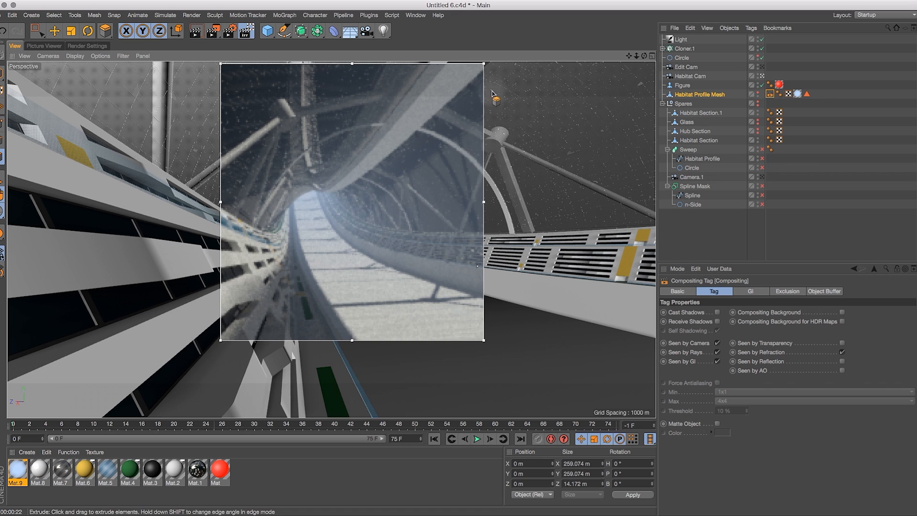
{"action": "left_click", "coordinate": [698, 97]}
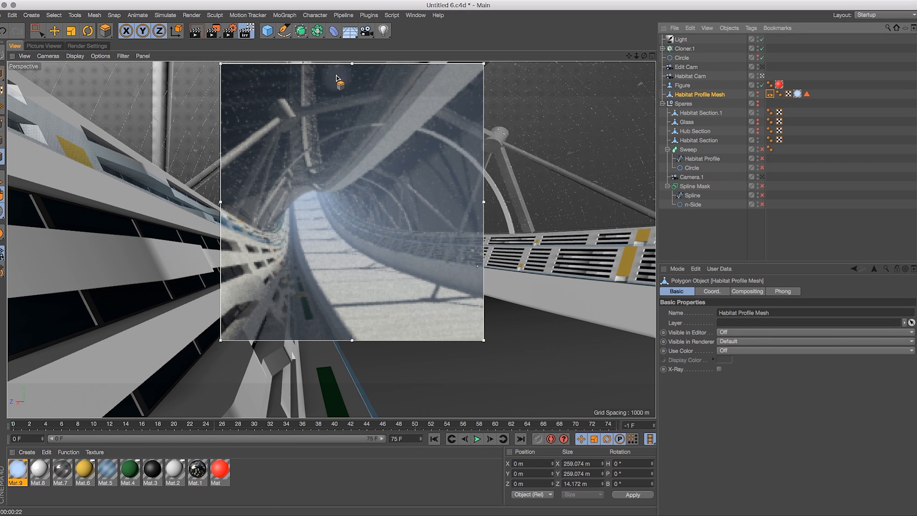
{"action": "left_click_drag", "start_coordinate": [213, 31], "coordinate": [256, 63]}
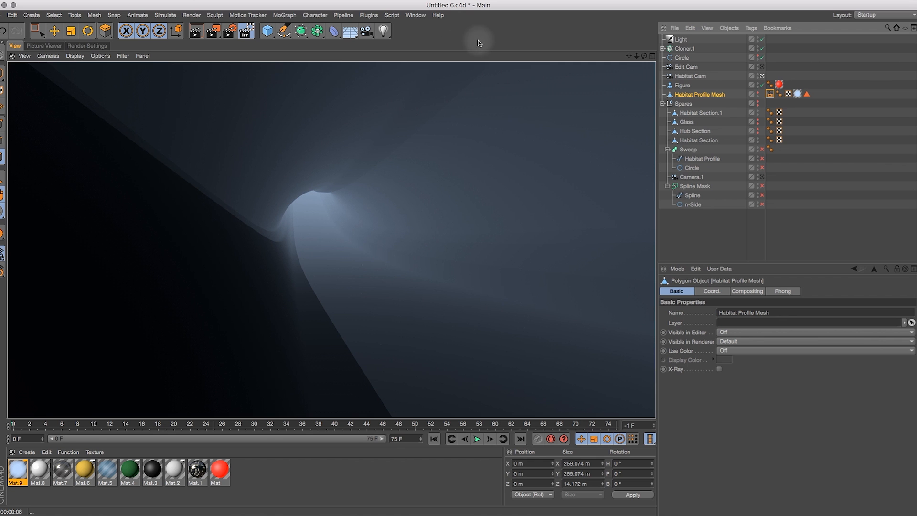
Enlarge the viewport, turn off the interactive render region and render the full Habitat Cam view
{"action": "left_click", "coordinate": [197, 31]}
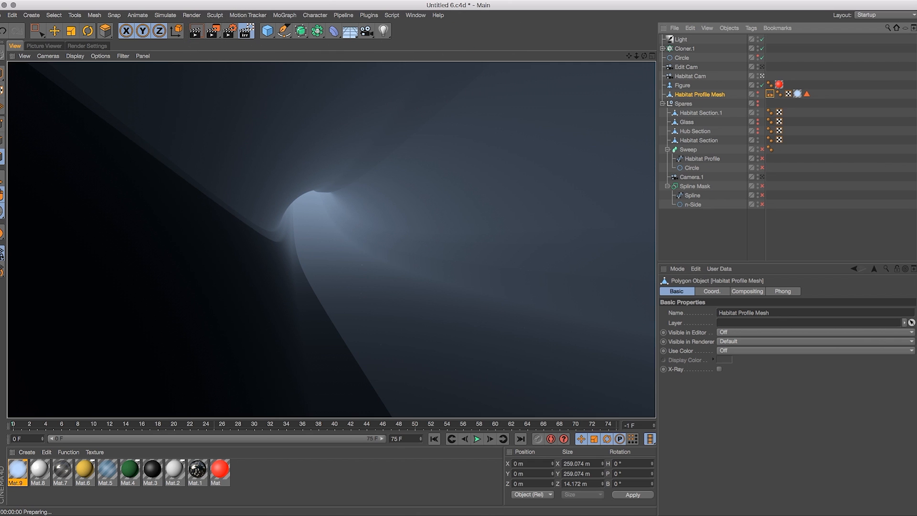
{"action": "left_click_drag", "start_coordinate": [659, 205], "coordinate": [818, 205]}
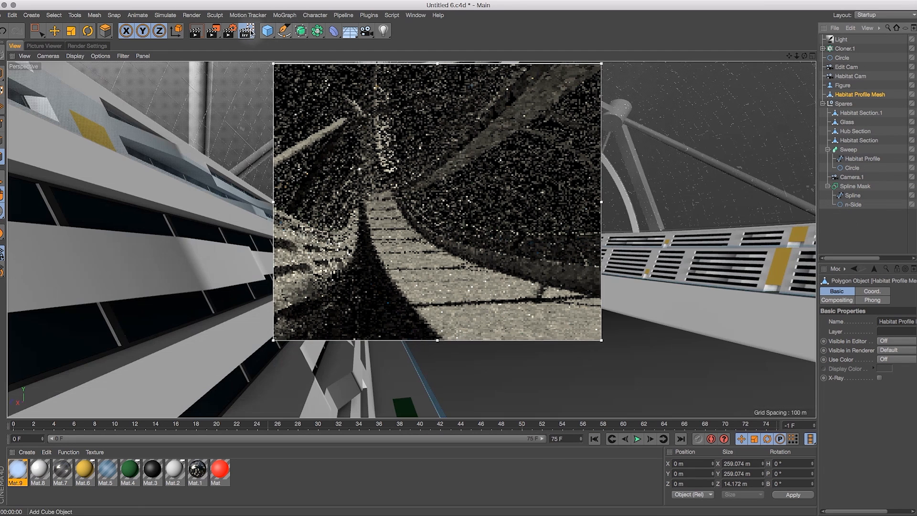
{"action": "left_click", "coordinate": [247, 32]}
{"action": "left_click", "coordinate": [197, 31]}
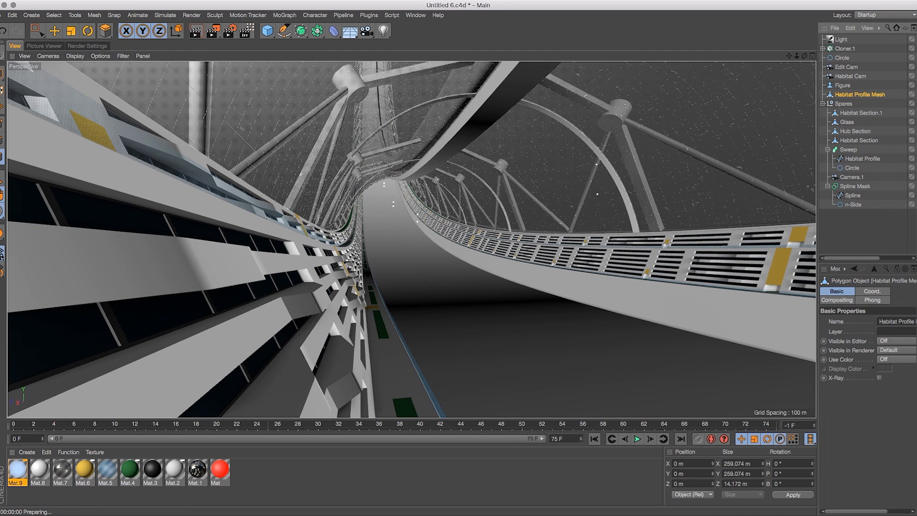
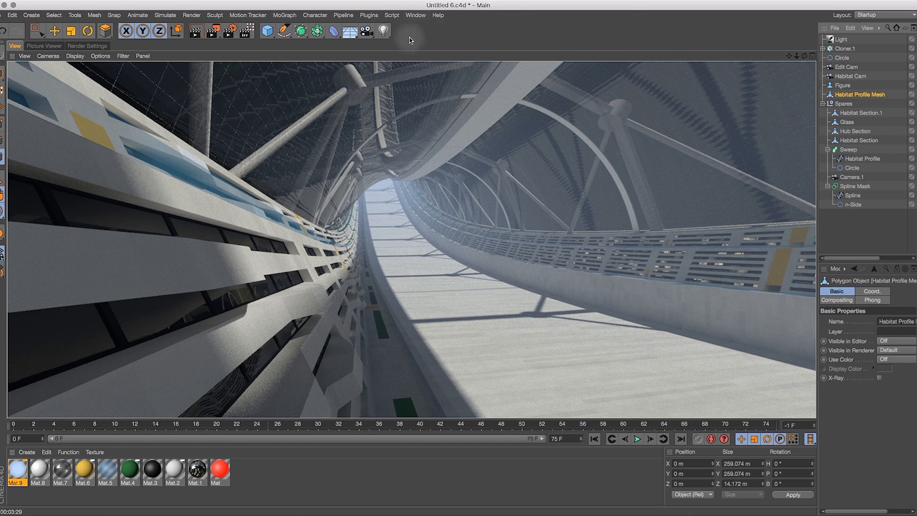
Collapse the Spares group and set the infinite light's intensity to 120% and its colour saturation to 12%
{"action": "left_click", "coordinate": [823, 104]}
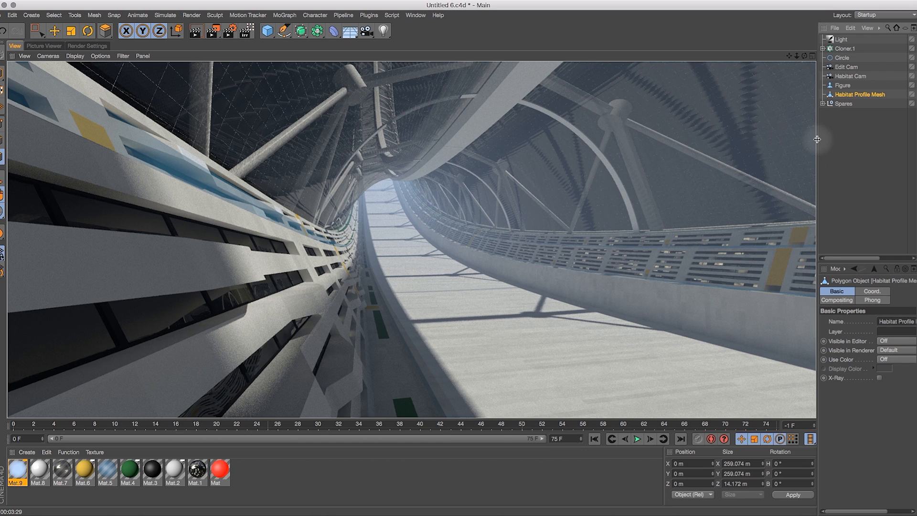
{"action": "left_click_drag", "start_coordinate": [817, 140], "coordinate": [696, 143]}
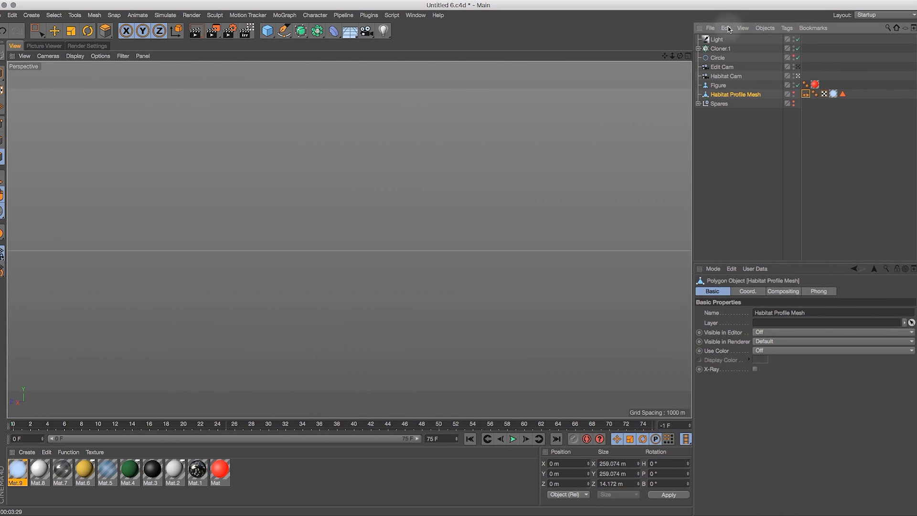
{"action": "left_click", "coordinate": [719, 40]}
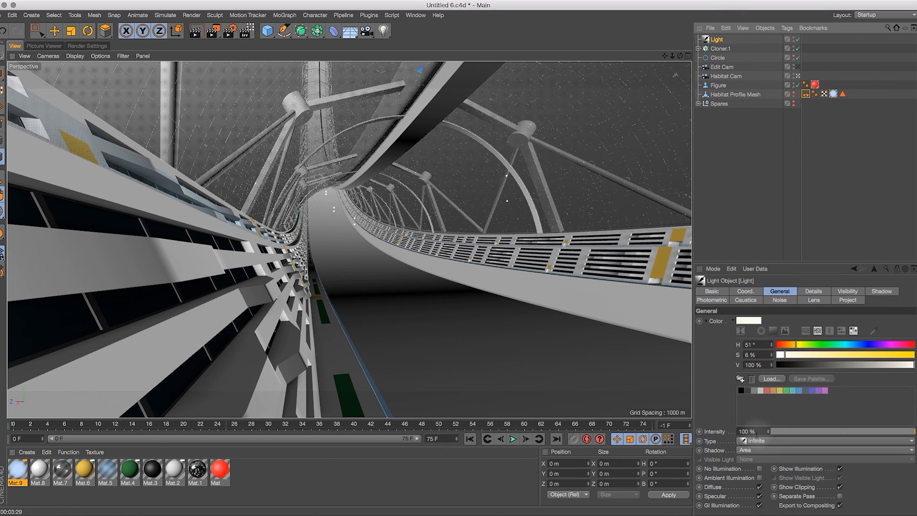
{"action": "left_click", "coordinate": [752, 431]}
{"action": "type", "text": "2"}
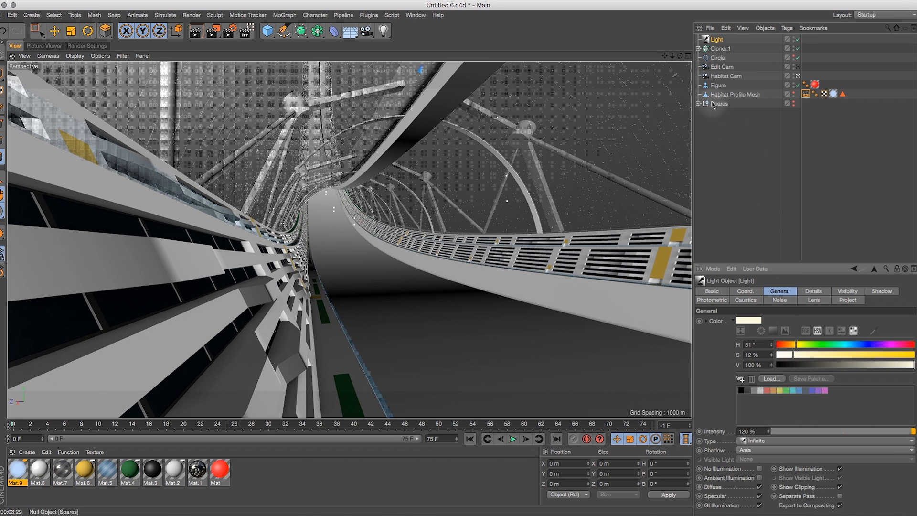
Add an omni light with a light blue colour (hue 206°, saturation 46%) and Shadow Maps (Soft) shadows
{"action": "left_click", "coordinate": [383, 30]}
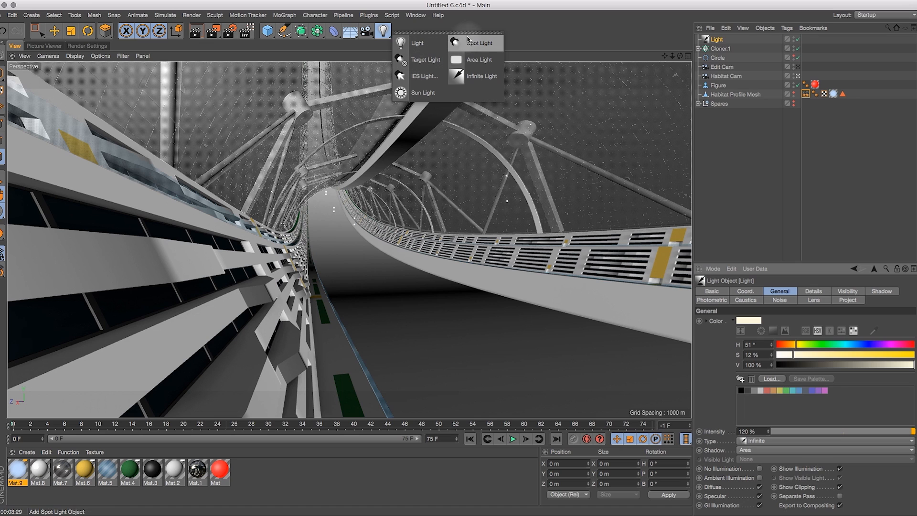
{"action": "left_click", "coordinate": [417, 46]}
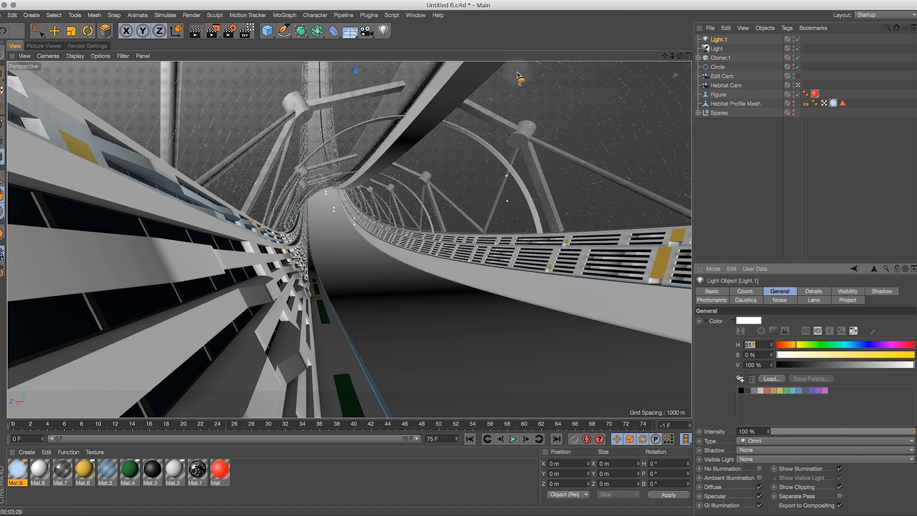
{"action": "left_click", "coordinate": [716, 40]}
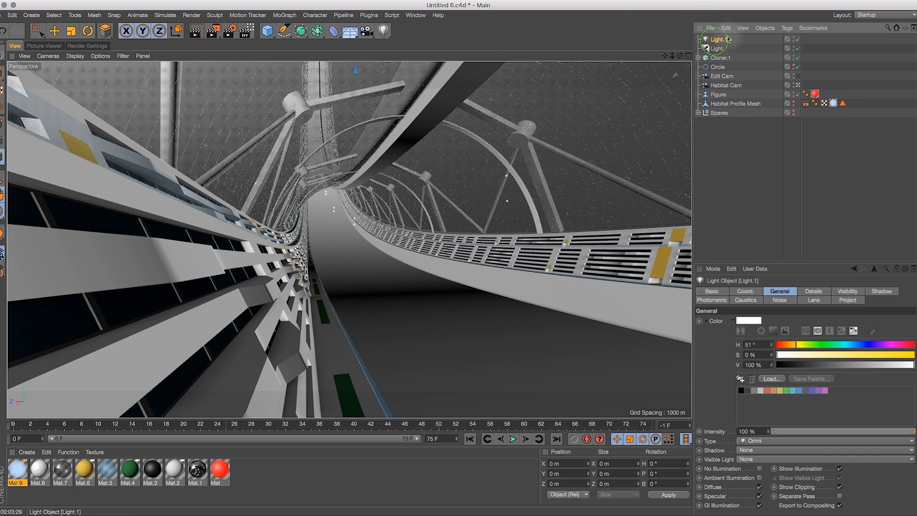
{"action": "left_click", "coordinate": [856, 345]}
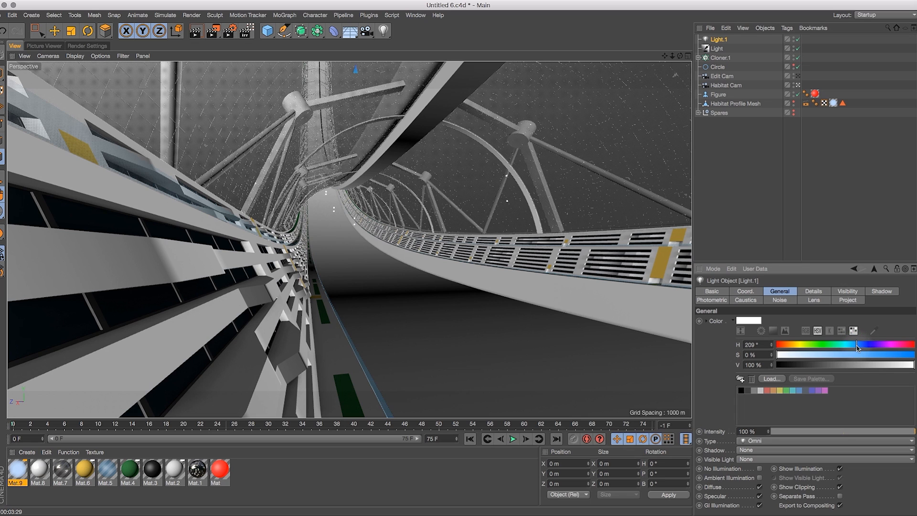
{"action": "left_click", "coordinate": [846, 355]}
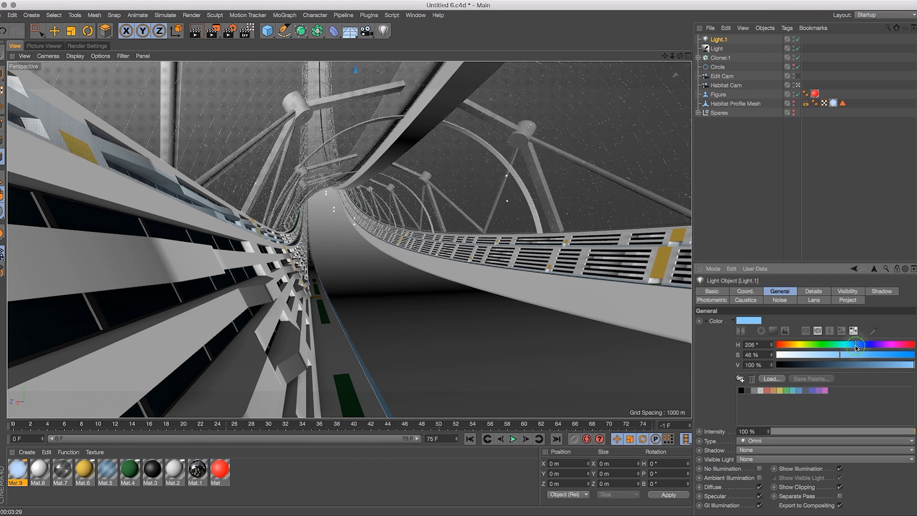
{"action": "left_click", "coordinate": [759, 450]}
{"action": "left_click", "coordinate": [764, 470]}
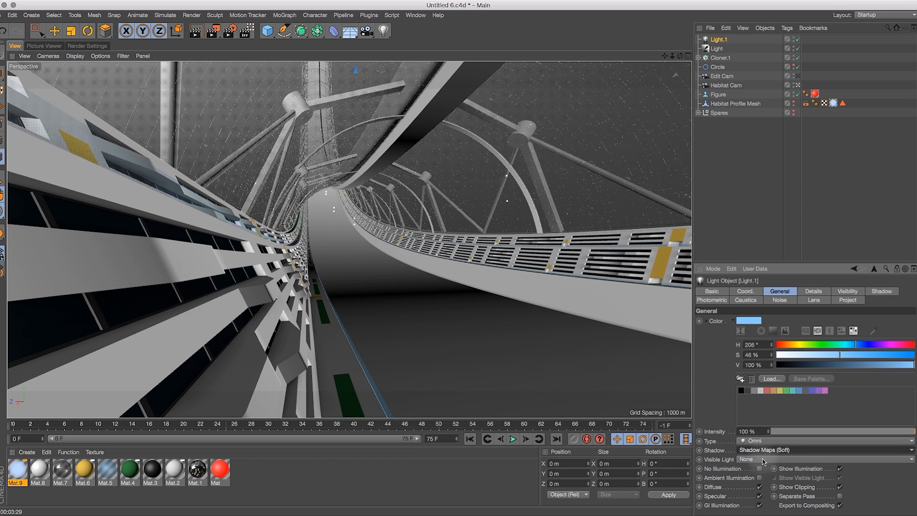
Check the omni light's shadow settings and enlarge the second perspective view to fill the viewport
{"action": "left_click", "coordinate": [882, 291]}
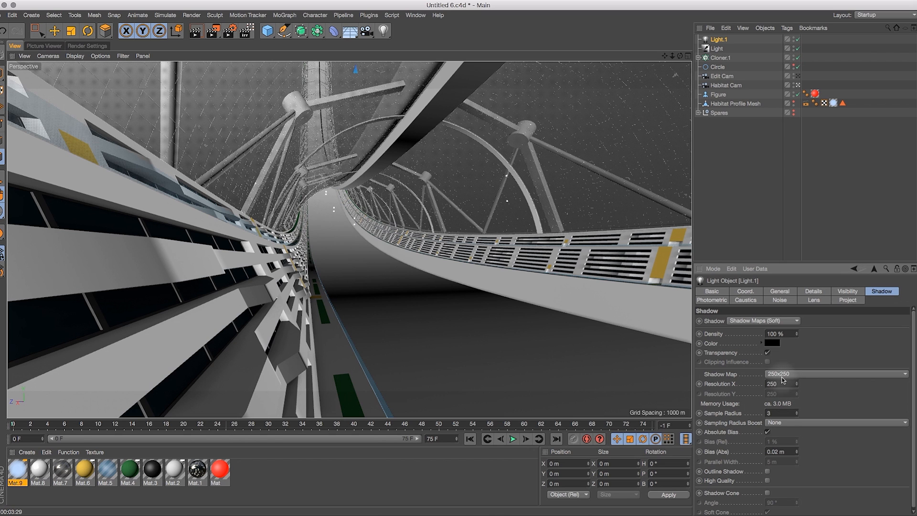
{"action": "left_click", "coordinate": [776, 184]}
{"action": "left_click", "coordinate": [719, 41]}
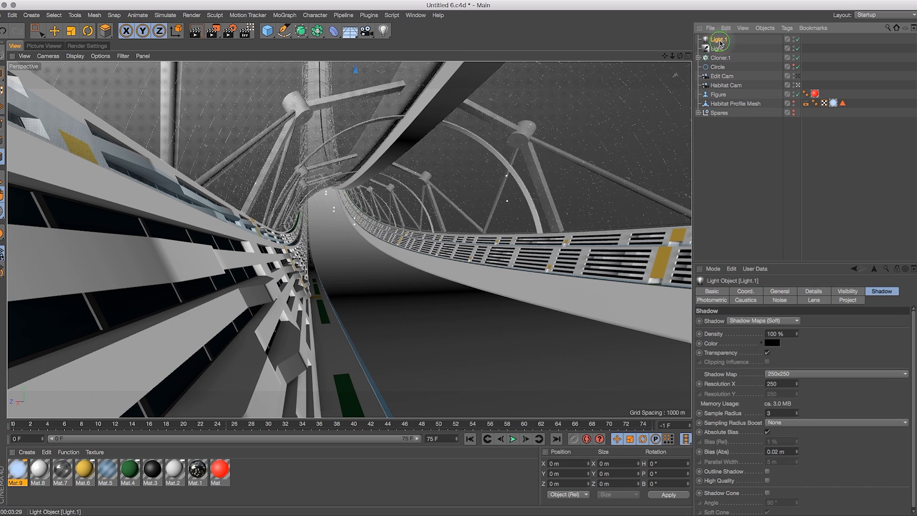
{"action": "key", "text": "F5"}
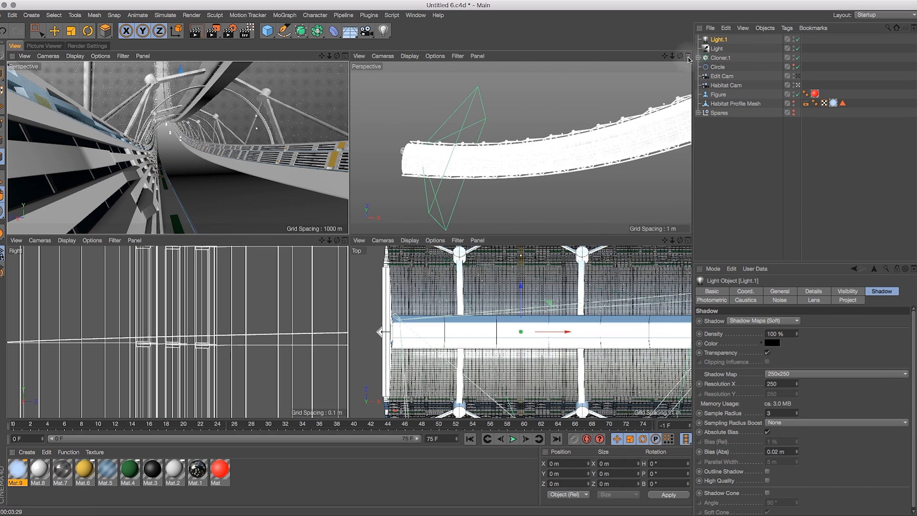
{"action": "left_click", "coordinate": [687, 57]}
{"action": "left_click_drag", "start_coordinate": [672, 56], "coordinate": [584, 116]}
{"action": "left_click", "coordinate": [719, 42]}
{"action": "left_click_drag", "start_coordinate": [487, 129], "coordinate": [112, 61]}
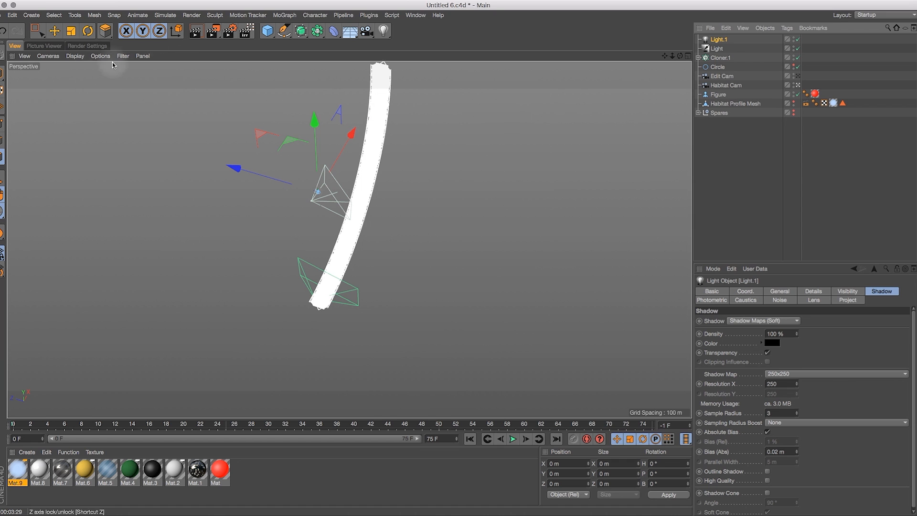
{"action": "left_click", "coordinate": [24, 56]}
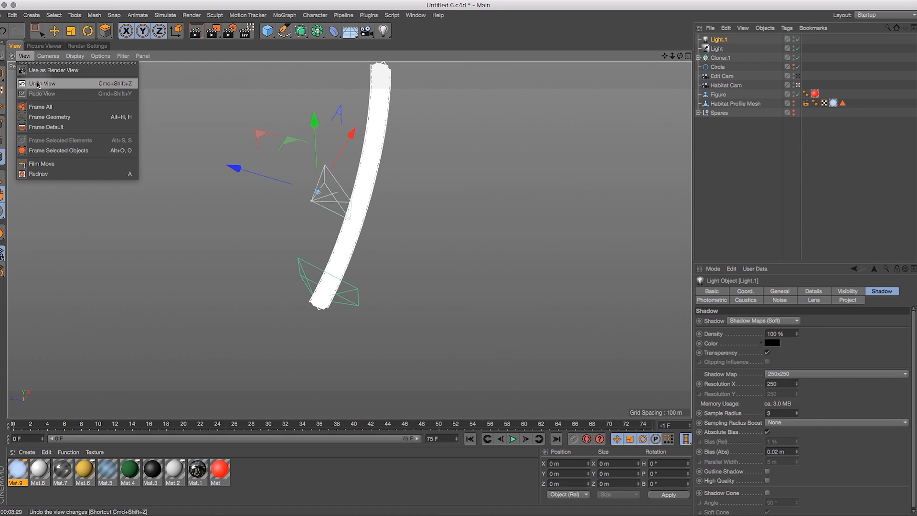
{"action": "left_click", "coordinate": [38, 84]}
{"action": "left_click", "coordinate": [25, 55]}
{"action": "left_click", "coordinate": [39, 84]}
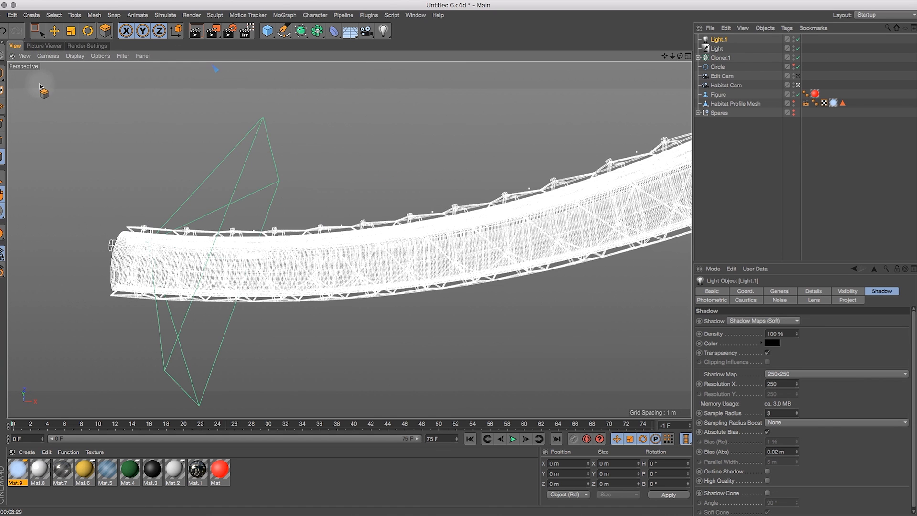
{"action": "left_click", "coordinate": [27, 58]}
{"action": "left_click", "coordinate": [40, 85]}
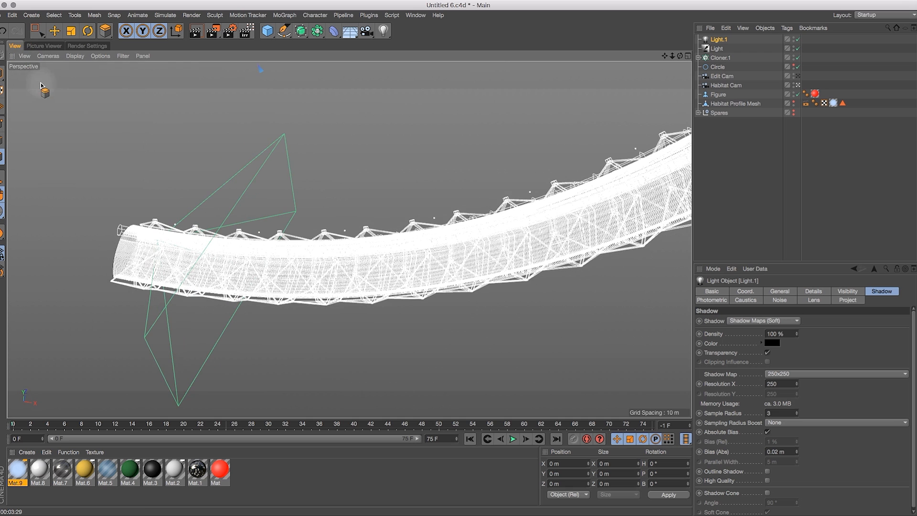
{"action": "left_click", "coordinate": [28, 59]}
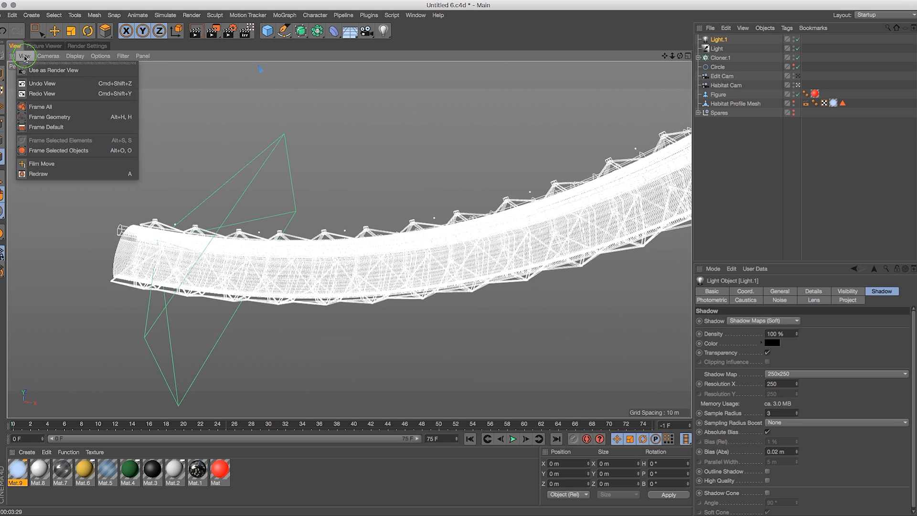
{"action": "left_click", "coordinate": [47, 94]}
Switch the enlarged perspective view to the Default Camera
{"action": "left_click", "coordinate": [24, 55]}
{"action": "mouse_move", "coordinate": [46, 59]}
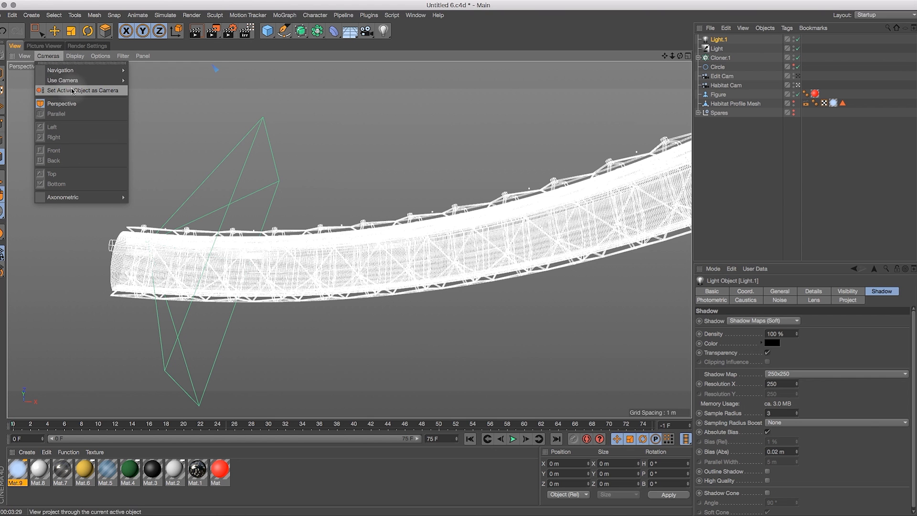
{"action": "mouse_move", "coordinate": [74, 86]}
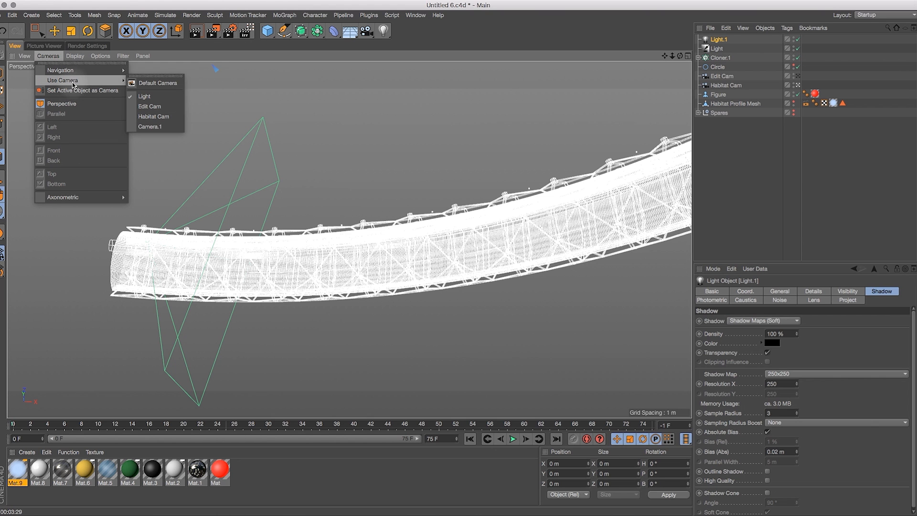
{"action": "left_click", "coordinate": [168, 83]}
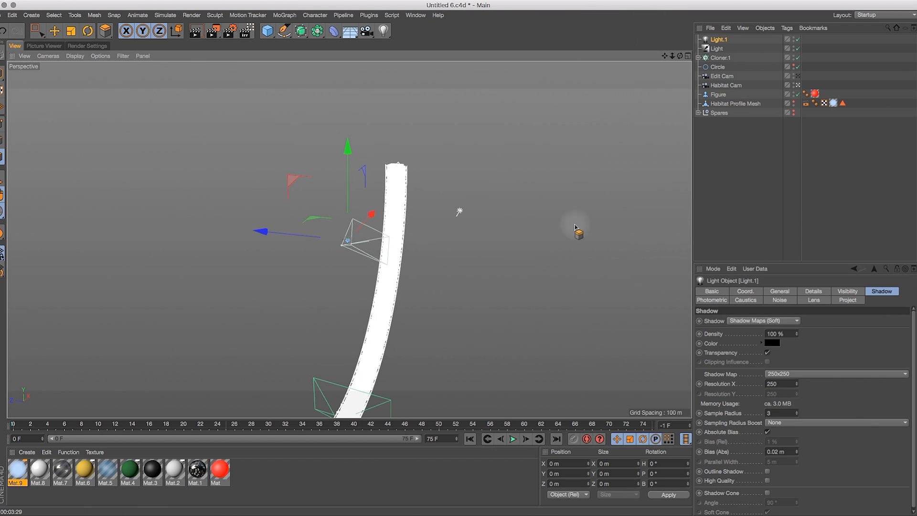
Move the omni light upward and along its Z axis, out past the habitat ring
{"action": "key", "text": "3"}
{"action": "left_click_drag", "start_coordinate": [544, 268], "coordinate": [668, 89]}
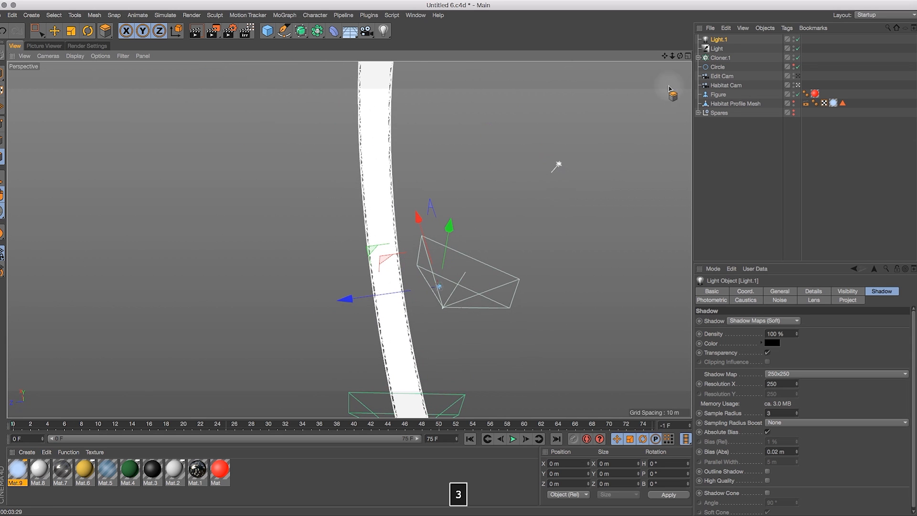
{"action": "left_click_drag", "start_coordinate": [672, 56], "coordinate": [441, 183]}
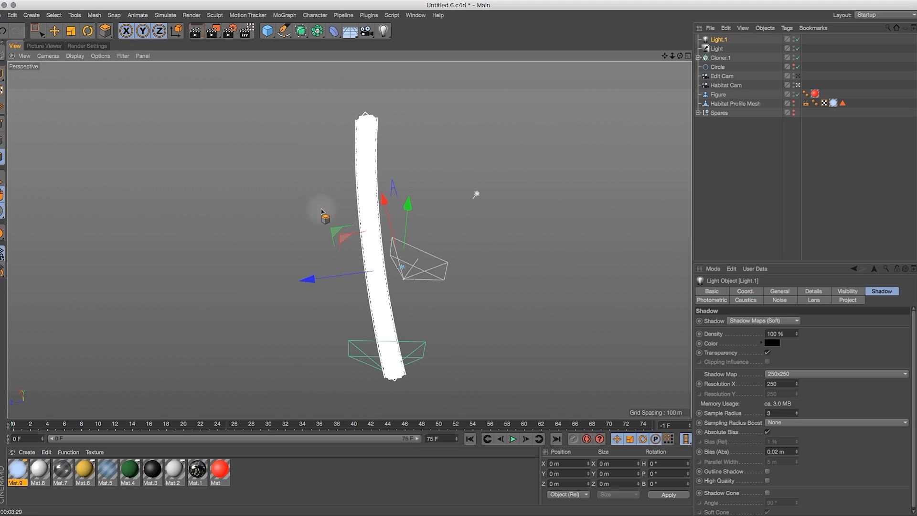
{"action": "left_click", "coordinate": [51, 30]}
{"action": "left_click_drag", "start_coordinate": [407, 205], "coordinate": [414, 122]}
{"action": "left_click_drag", "start_coordinate": [315, 196], "coordinate": [211, 209]}
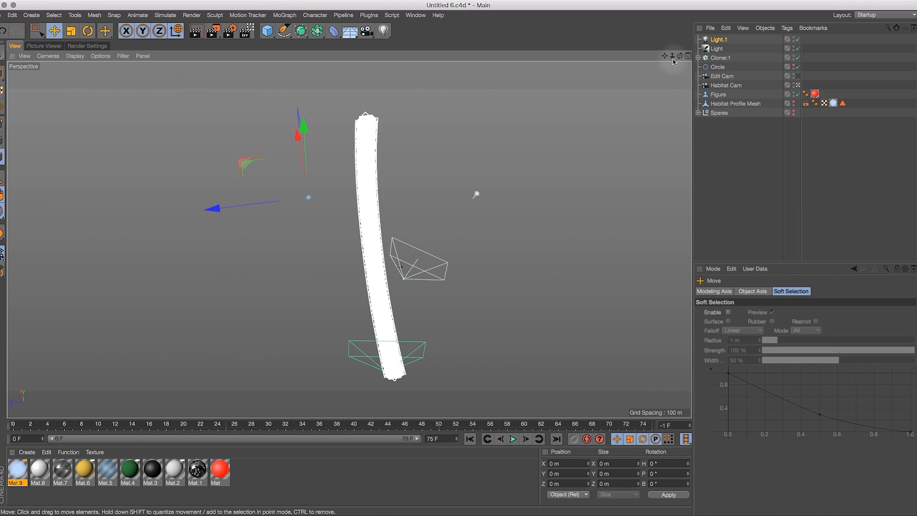
Move the omni light much farther away from the habitat, checking its position from several angles
{"action": "left_click_drag", "start_coordinate": [680, 56], "coordinate": [738, 59]}
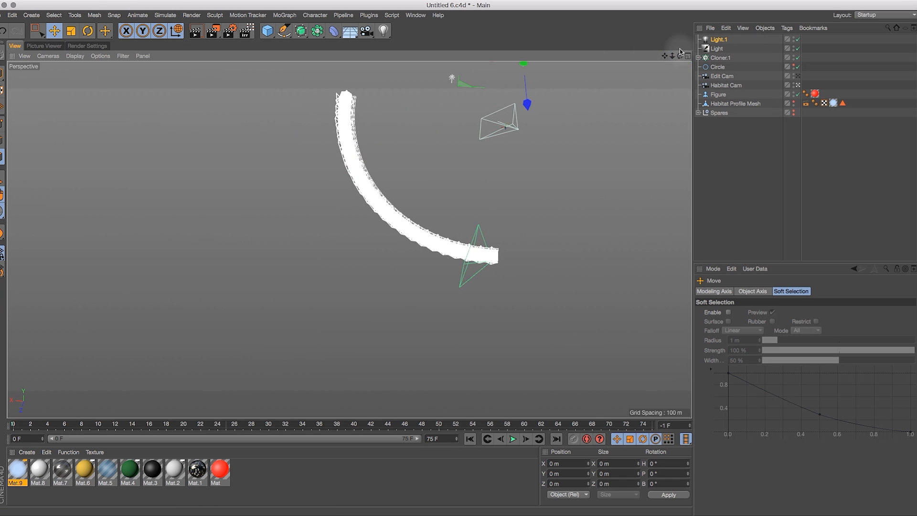
{"action": "left_click_drag", "start_coordinate": [665, 56], "coordinate": [677, 137]}
{"action": "left_click_drag", "start_coordinate": [483, 193], "coordinate": [1, 191]}
{"action": "left_click_drag", "start_coordinate": [680, 55], "coordinate": [642, 44]}
{"action": "left_click_drag", "start_coordinate": [157, 98], "coordinate": [48, 105]}
{"action": "left_click_drag", "start_coordinate": [680, 56], "coordinate": [661, 64]}
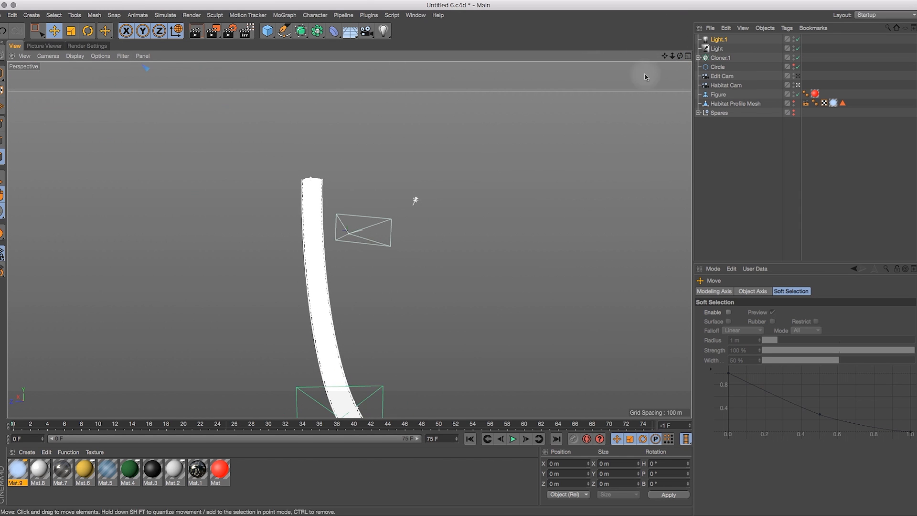
{"action": "left_click_drag", "start_coordinate": [680, 56], "coordinate": [693, 71]}
Enlarge the Habitat Cam view and preview it with an interactive render region stretched over nearly the whole view
{"action": "left_click", "coordinate": [687, 56]}
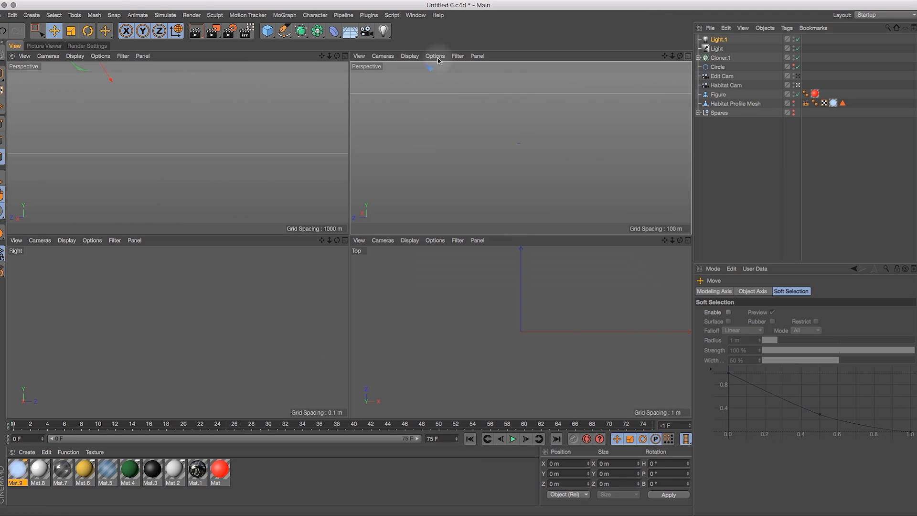
{"action": "left_click", "coordinate": [342, 56]}
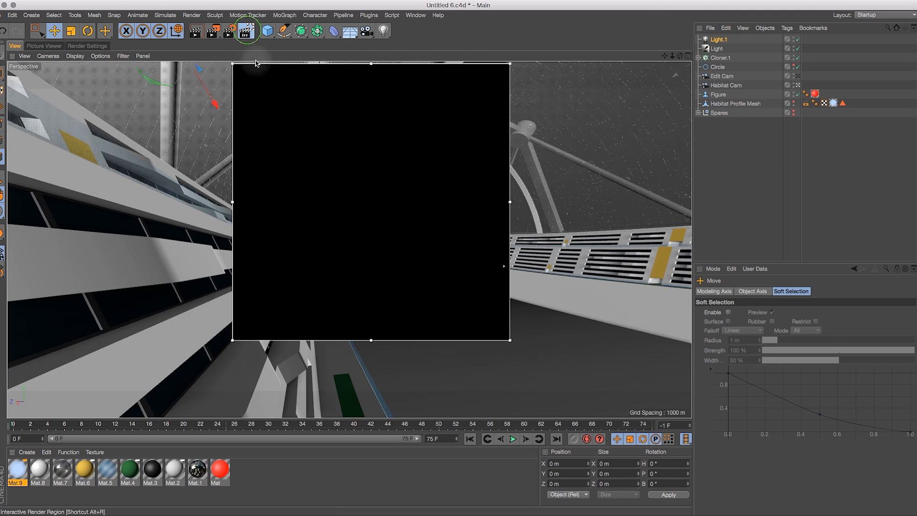
{"action": "left_click", "coordinate": [246, 31]}
{"action": "left_click_drag", "start_coordinate": [234, 63], "coordinate": [13, 62]}
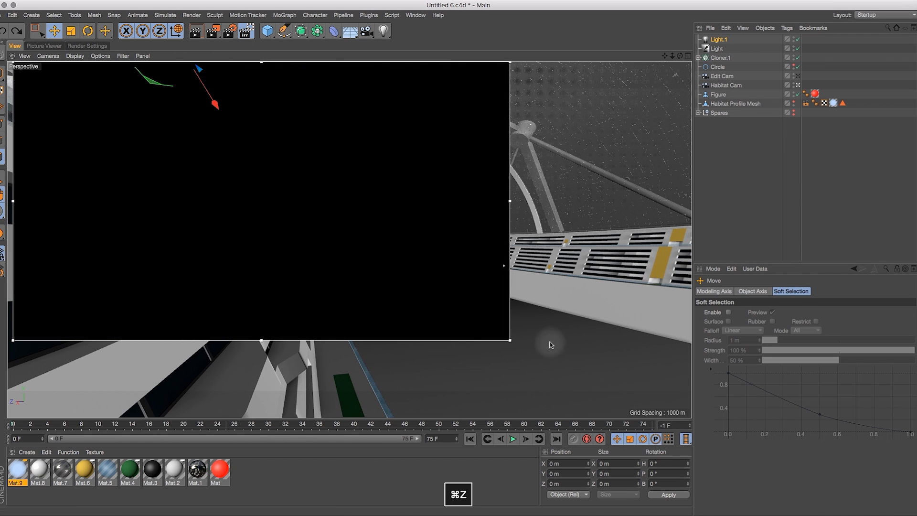
{"action": "left_click_drag", "start_coordinate": [514, 344], "coordinate": [683, 406]}
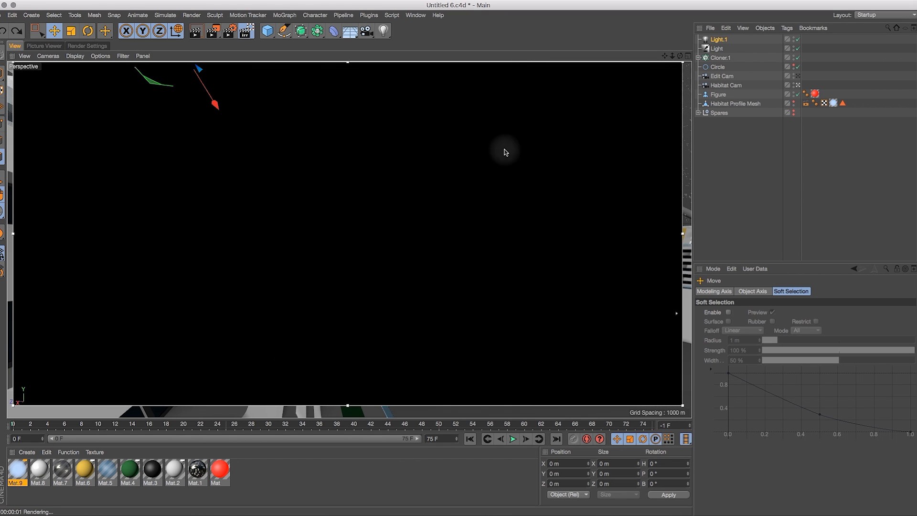
Set the intensity of the omni light Light.1 to 40%
{"action": "left_click", "coordinate": [719, 40]}
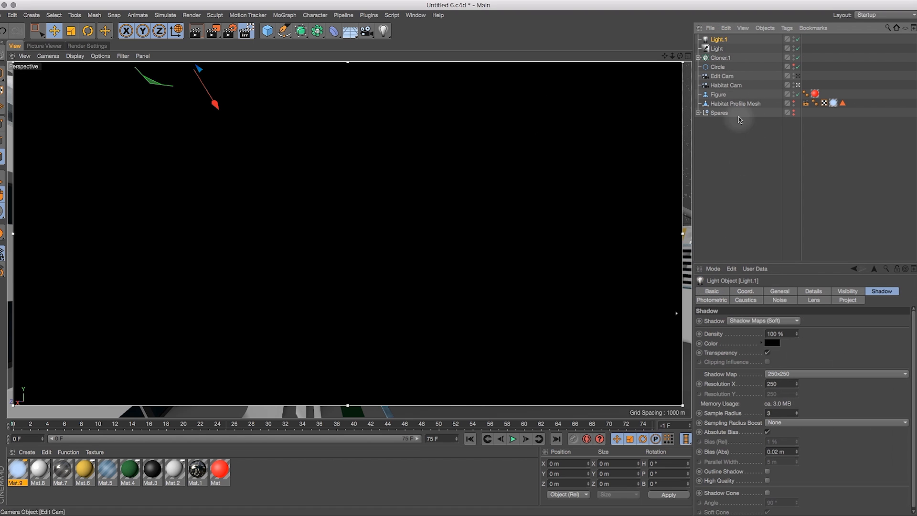
{"action": "left_click", "coordinate": [779, 291]}
{"action": "left_click", "coordinate": [752, 432]}
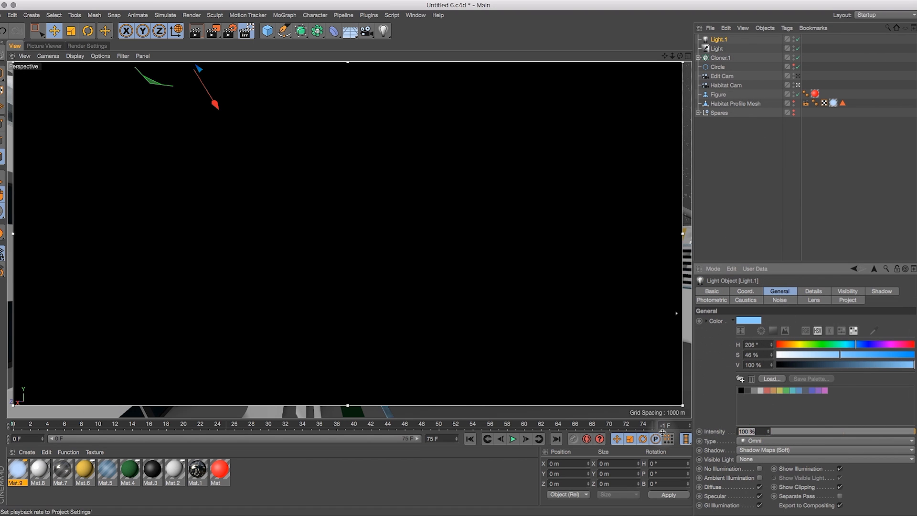
{"action": "type", "text": "40"}
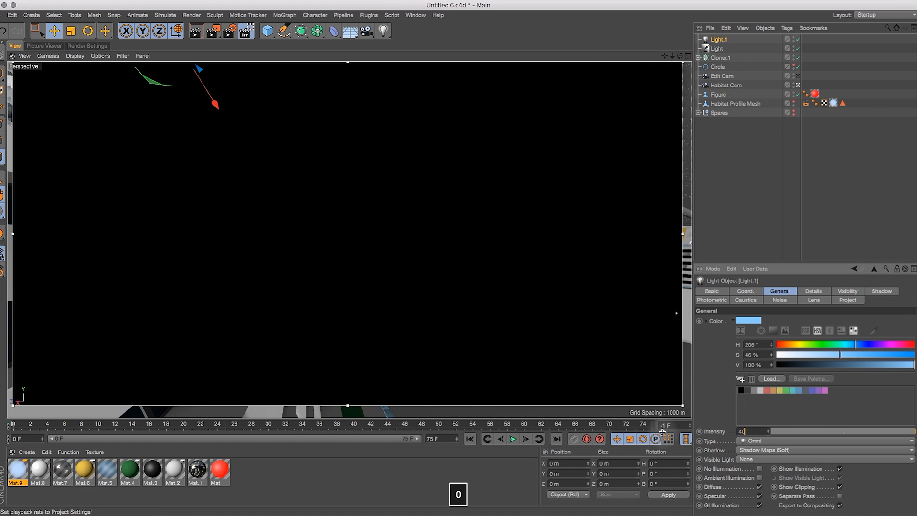
{"action": "key", "text": "Return"}
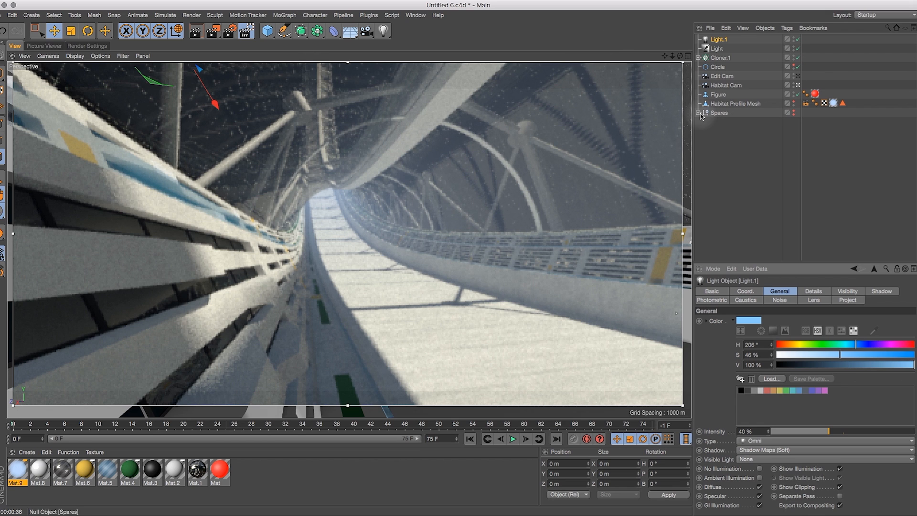
Expand Cloner.1 and apply the Mat.8 material to the Hub Section object
{"action": "left_click", "coordinate": [698, 58]}
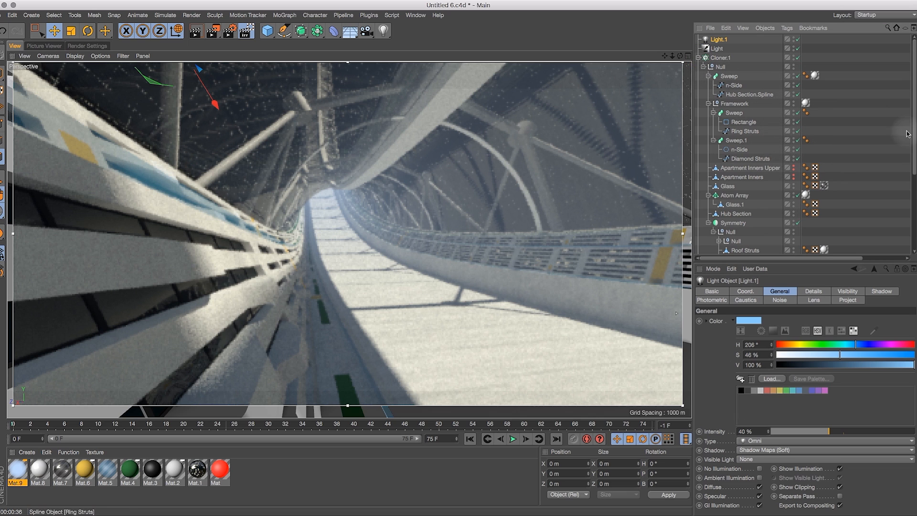
{"action": "scroll", "coordinate": [910, 105], "scroll_direction": "down", "scroll_amount": 3}
{"action": "scroll", "coordinate": [803, 143], "scroll_direction": "down", "scroll_amount": 3}
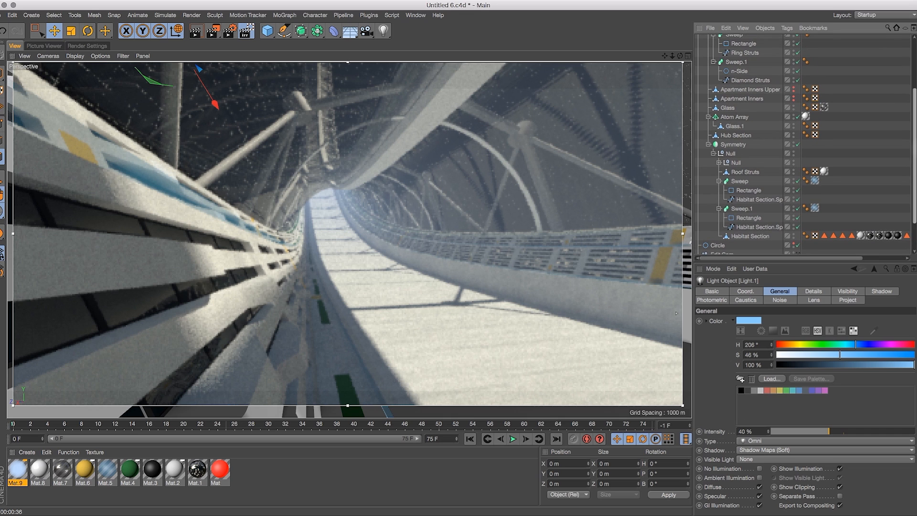
{"action": "scroll", "coordinate": [770, 139], "scroll_direction": "up", "scroll_amount": 1}
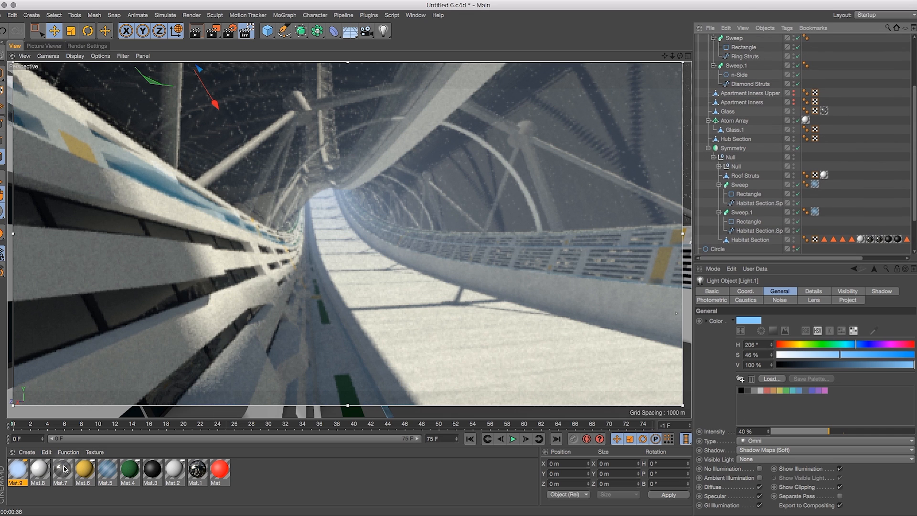
{"action": "left_click_drag", "start_coordinate": [41, 472], "coordinate": [749, 140]}
{"action": "left_click_drag", "start_coordinate": [913, 106], "coordinate": [909, 77]}
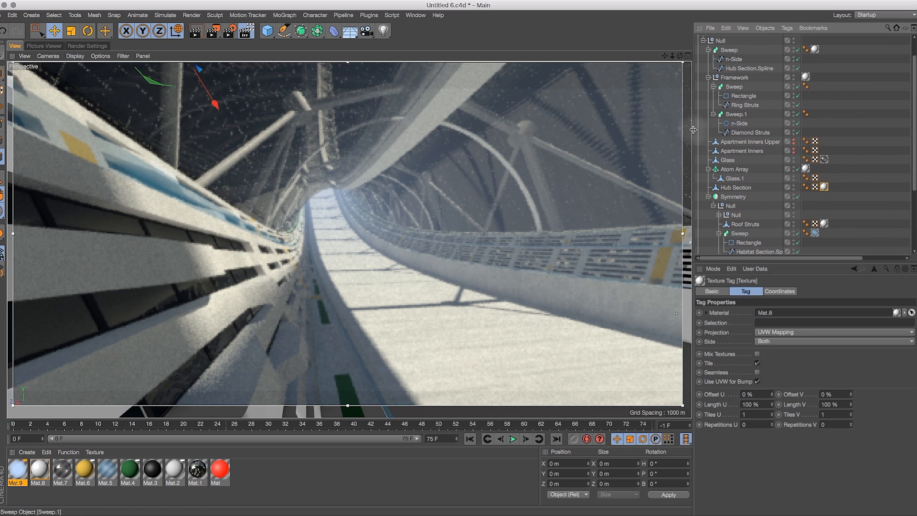
Refresh the render preview of the habitat interior and turn off the interactive render region
{"action": "key", "text": "ctrl+r"}
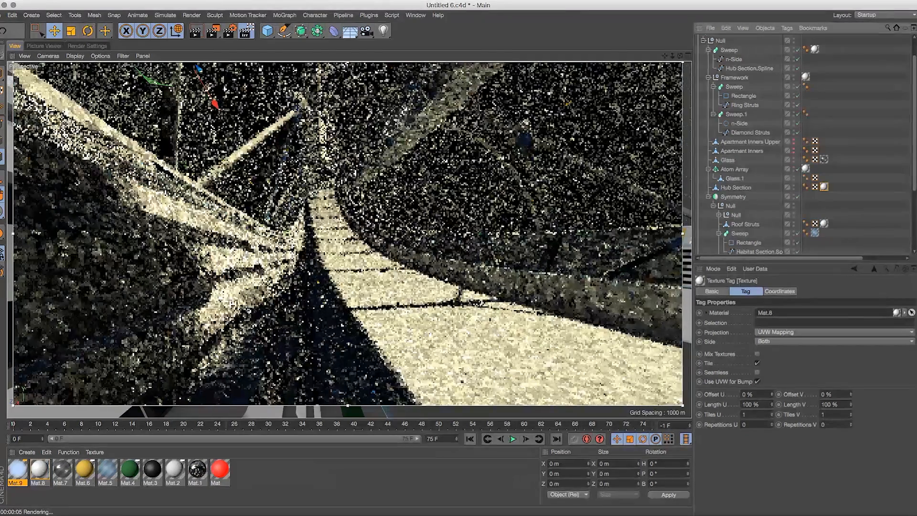
{"action": "left_click", "coordinate": [245, 32]}
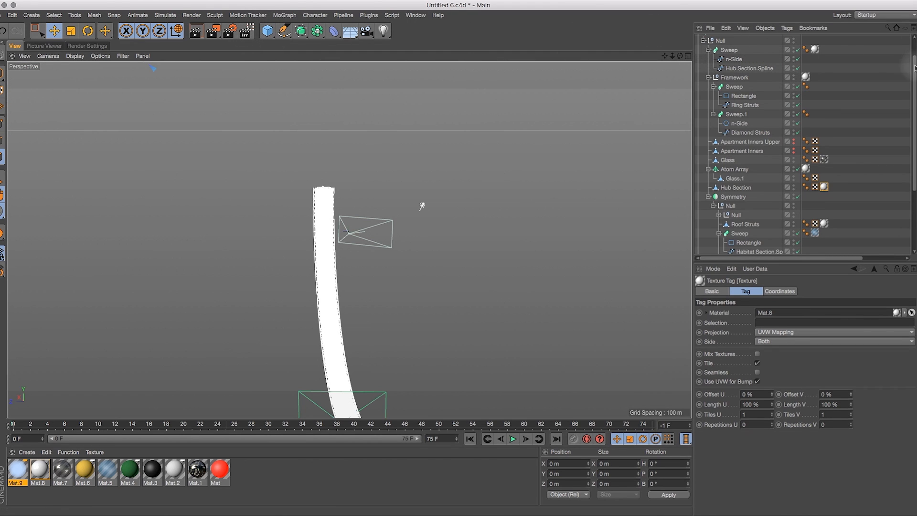
Disable the Cloner.1 generator and the Symmetry object inside it, leaving a single habitat section to work on
{"action": "scroll", "coordinate": [910, 47], "scroll_direction": "up", "scroll_amount": 2}
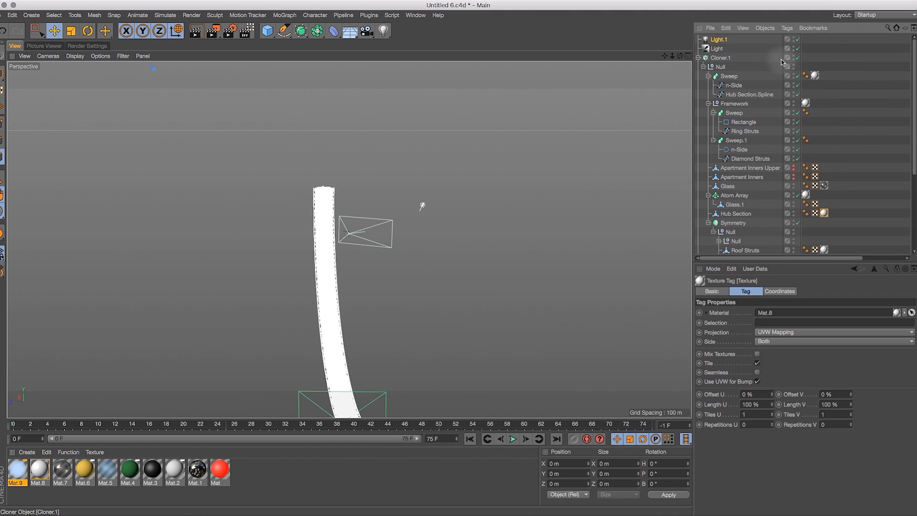
{"action": "left_click", "coordinate": [720, 57]}
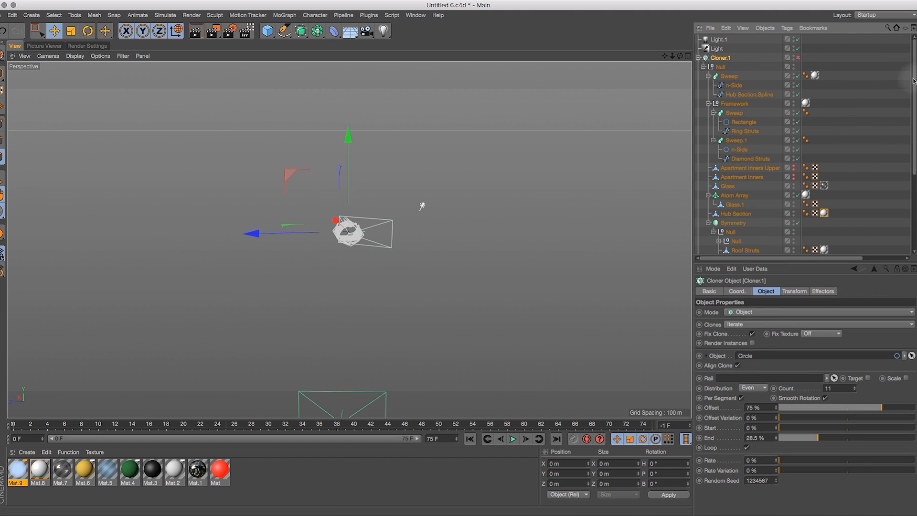
{"action": "left_click_drag", "start_coordinate": [914, 81], "coordinate": [914, 157]}
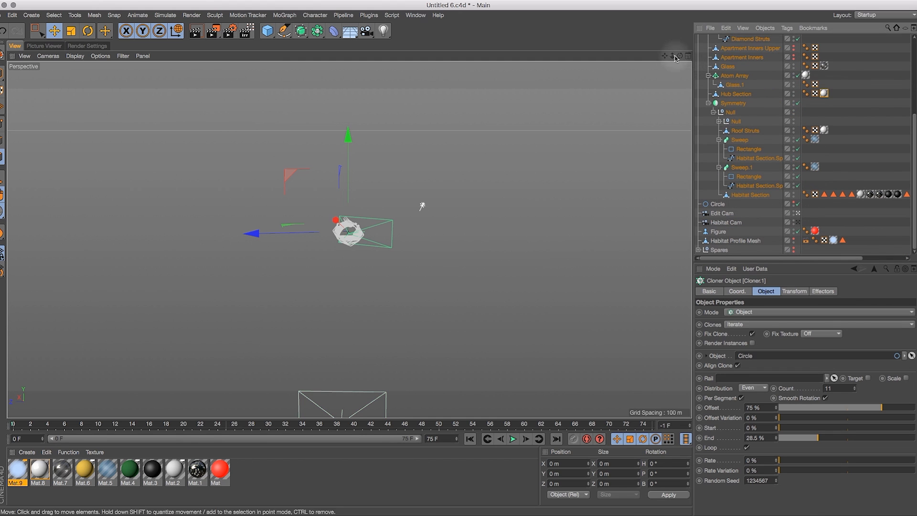
{"action": "left_click_drag", "start_coordinate": [672, 56], "coordinate": [849, 49]}
{"action": "left_click_drag", "start_coordinate": [665, 55], "coordinate": [759, 92]}
{"action": "left_click", "coordinate": [797, 103]}
Isolate the Glass.1 object in the viewport and delete all polygons of its half on the positive Z side
{"action": "left_click", "coordinate": [736, 86]}
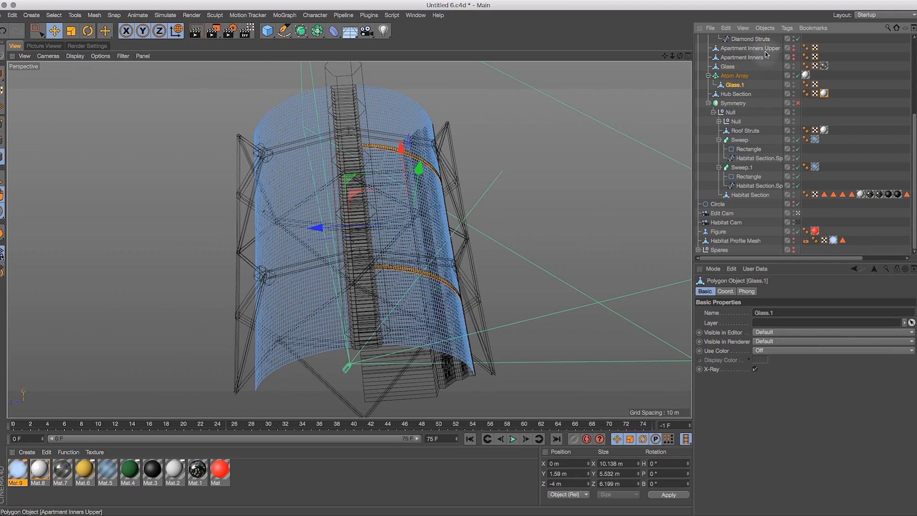
{"action": "left_click", "coordinate": [2, 212]}
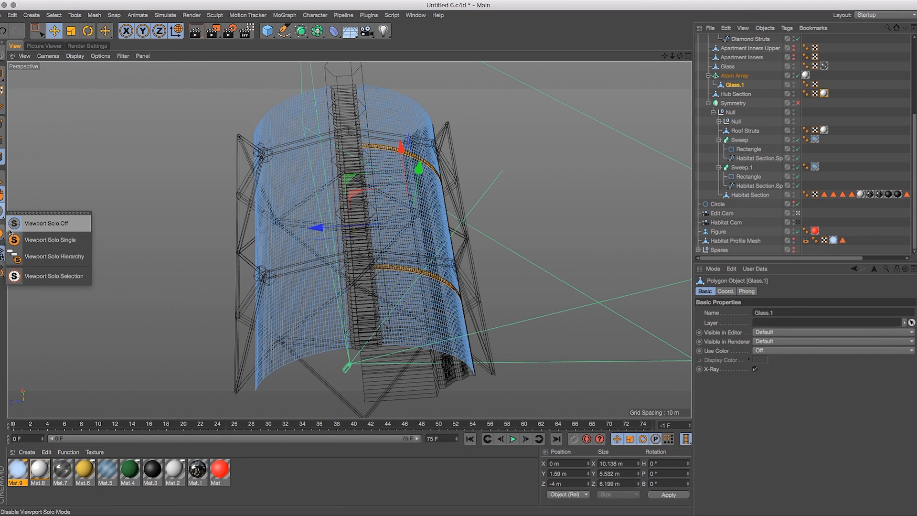
{"action": "left_click", "coordinate": [46, 239]}
{"action": "left_click_drag", "start_coordinate": [681, 56], "coordinate": [676, 90]}
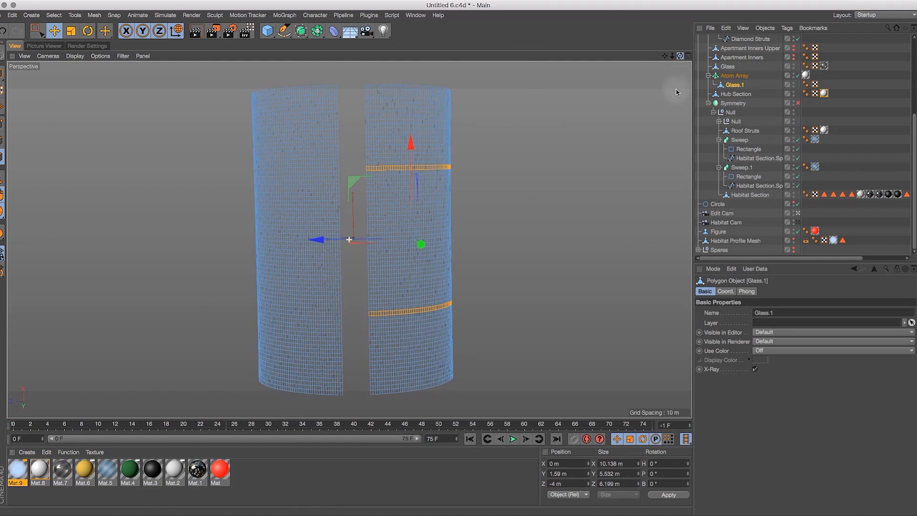
{"action": "left_click_drag", "start_coordinate": [37, 31], "coordinate": [79, 60]}
{"action": "left_click_drag", "start_coordinate": [232, 77], "coordinate": [383, 419]}
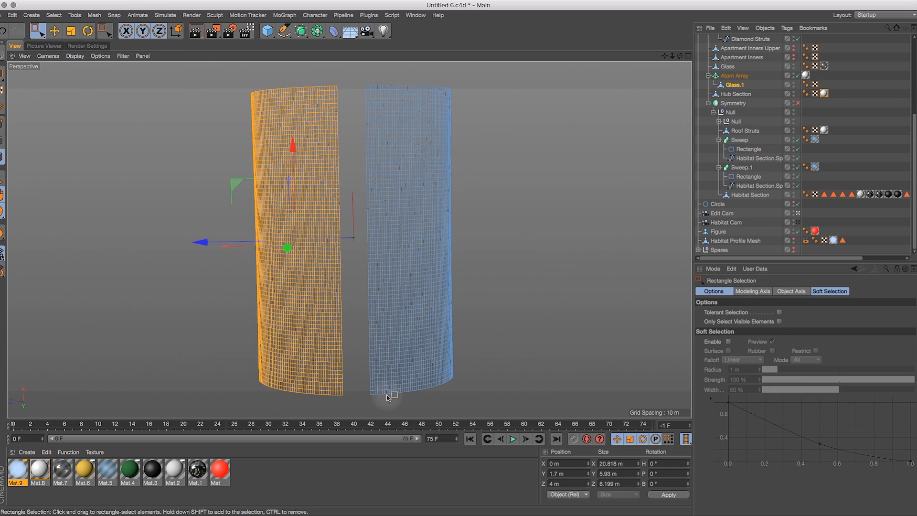
{"action": "key", "text": "BackSpace"}
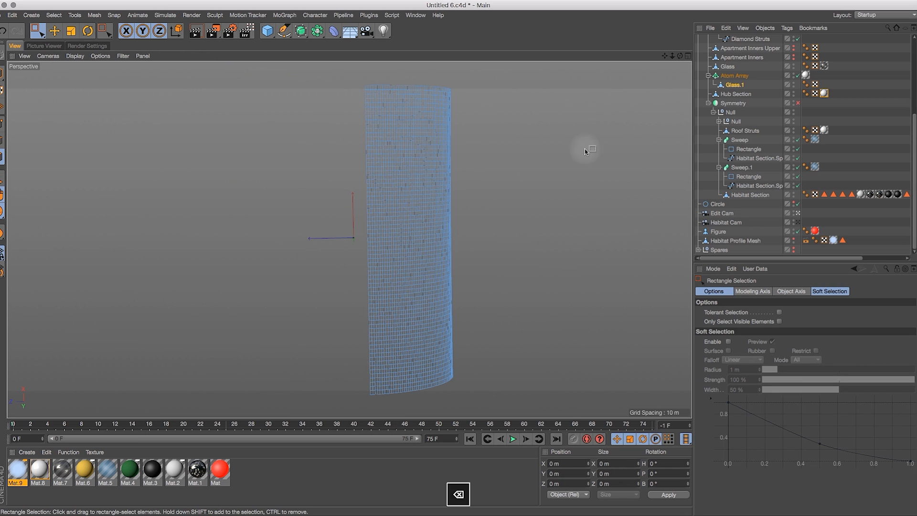
Optimize the Glass.1 mesh to remove the stray points left over from the deleted half
{"action": "left_click", "coordinate": [3, 124]}
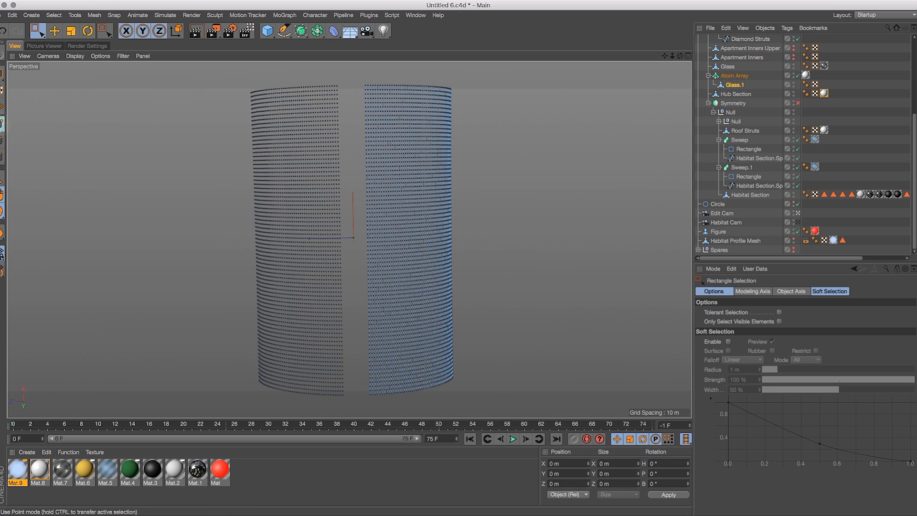
{"action": "left_click", "coordinate": [735, 85]}
{"action": "left_click", "coordinate": [95, 15]}
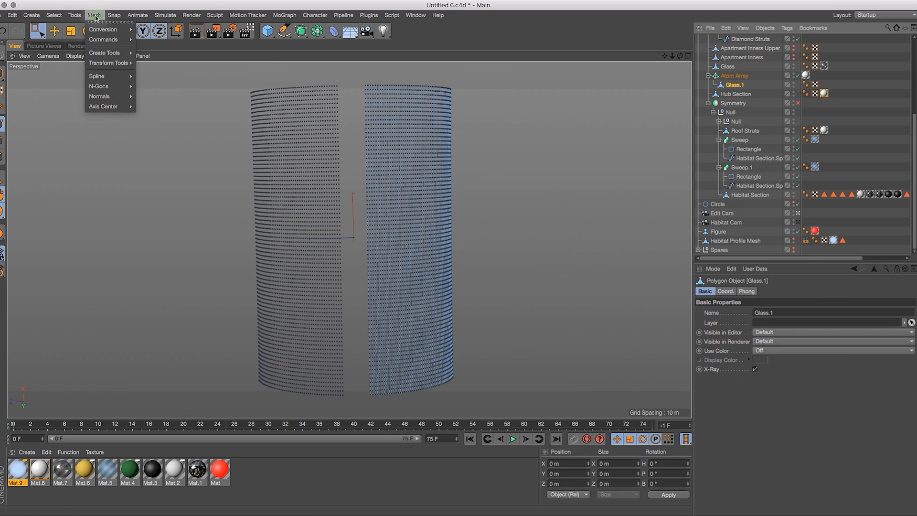
{"action": "mouse_move", "coordinate": [105, 40]}
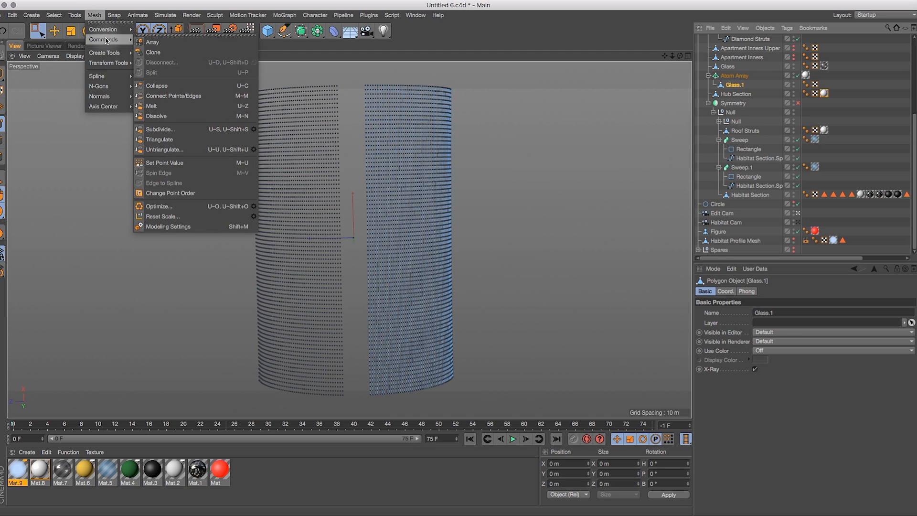
{"action": "left_click", "coordinate": [184, 206]}
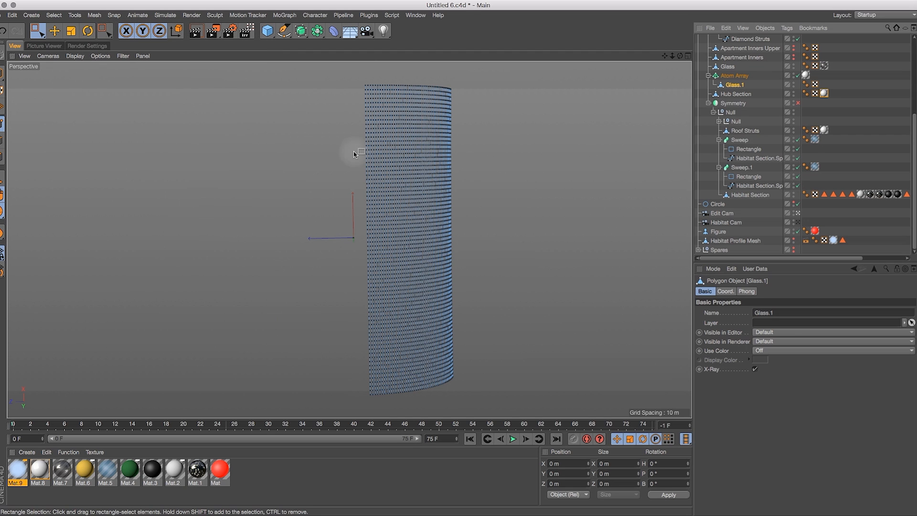
Isolate the Glass object in the viewport and delete all points of its half on the positive Z side
{"action": "left_click", "coordinate": [727, 67]}
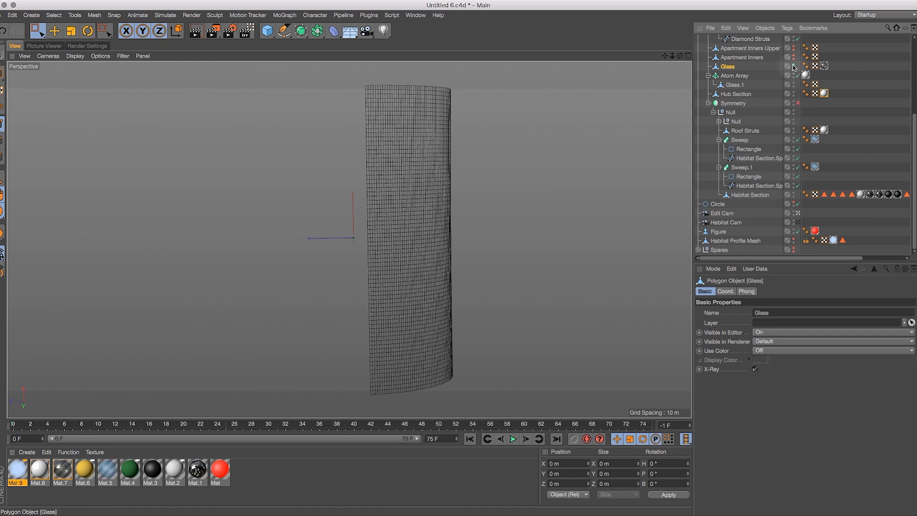
{"action": "left_click", "coordinate": [794, 66]}
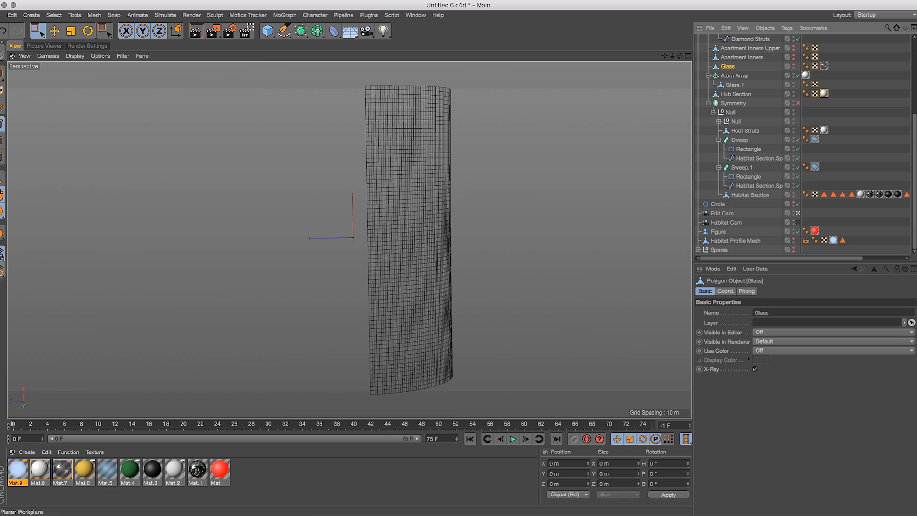
{"action": "left_click", "coordinate": [1, 200]}
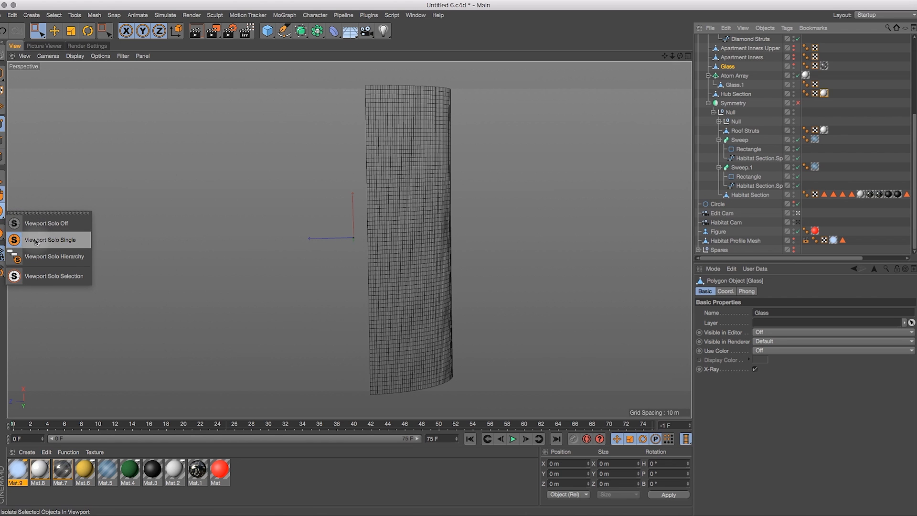
{"action": "left_click", "coordinate": [43, 223]}
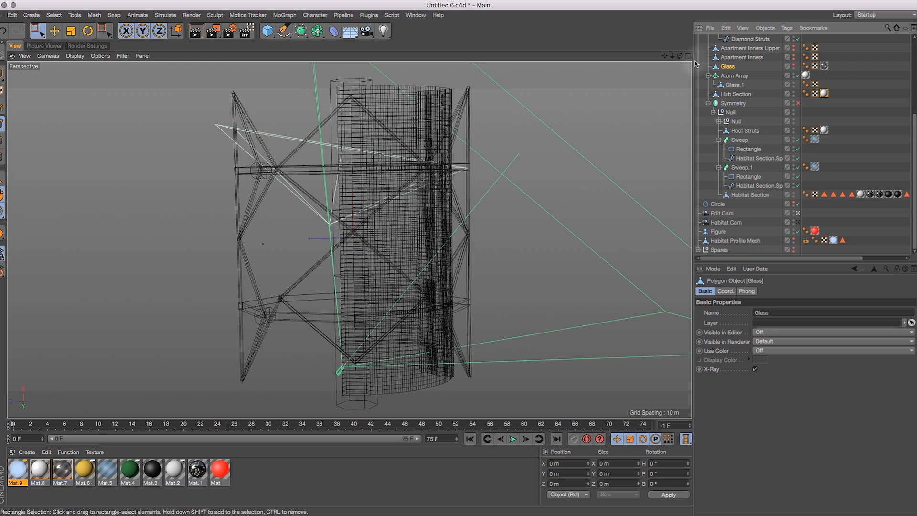
{"action": "left_click", "coordinate": [794, 65]}
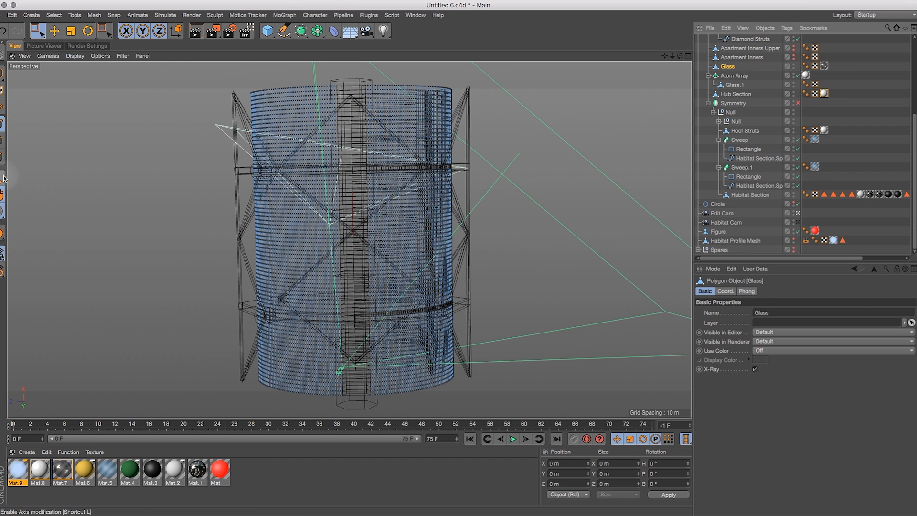
{"action": "left_click_drag", "start_coordinate": [2, 211], "coordinate": [43, 240]}
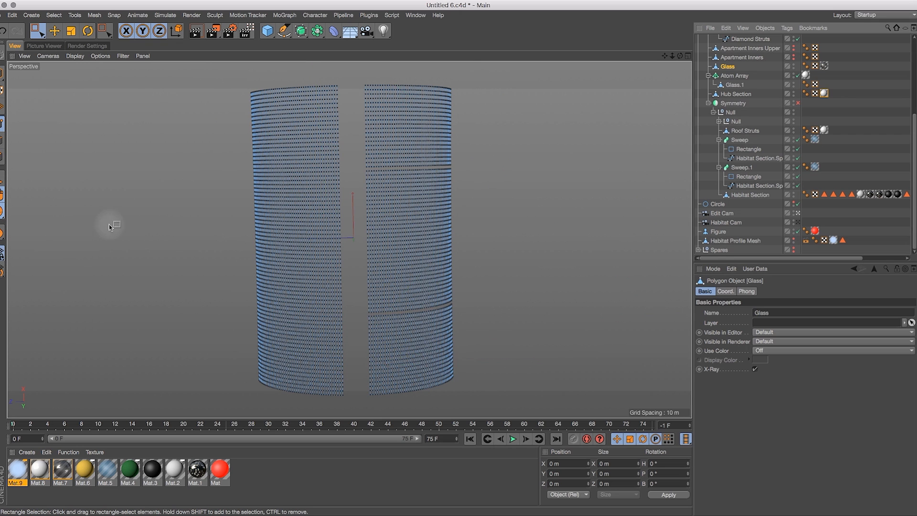
{"action": "left_click", "coordinate": [2, 156]}
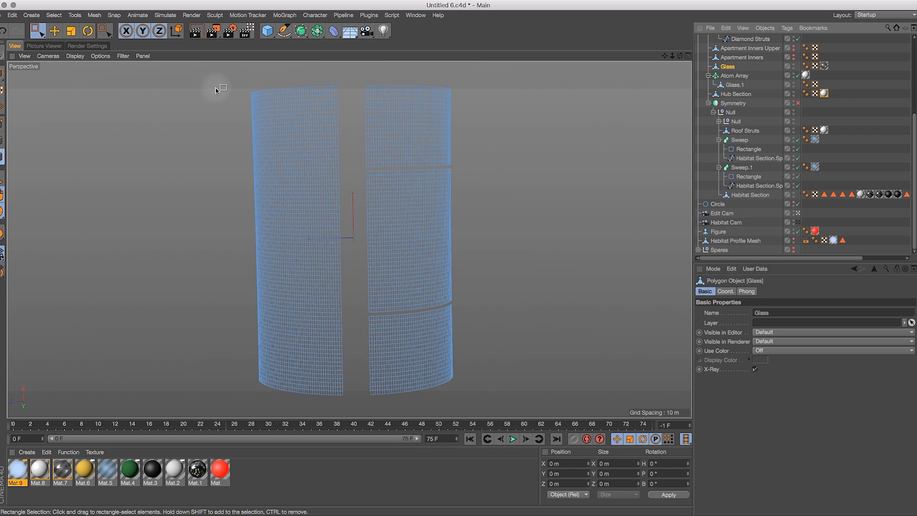
{"action": "left_click", "coordinate": [2, 123]}
{"action": "left_click_drag", "start_coordinate": [227, 75], "coordinate": [354, 401]}
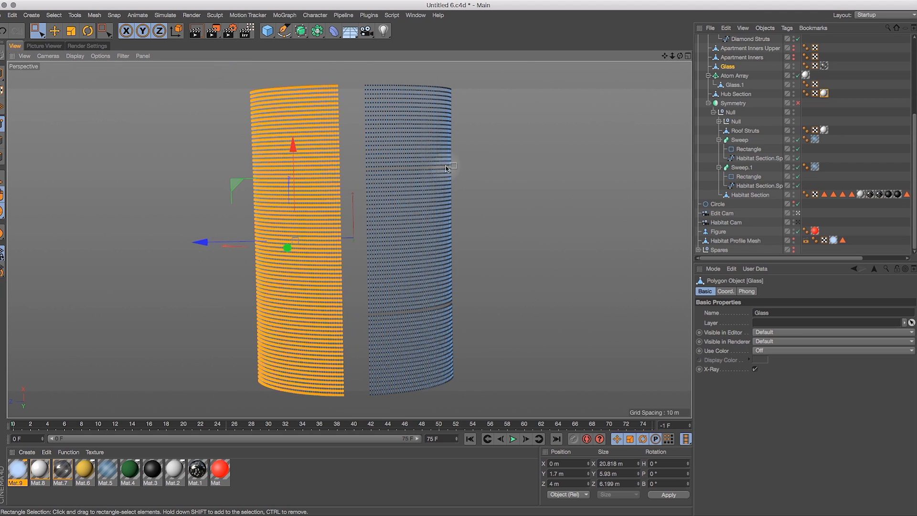
{"action": "key", "text": "BackSpace"}
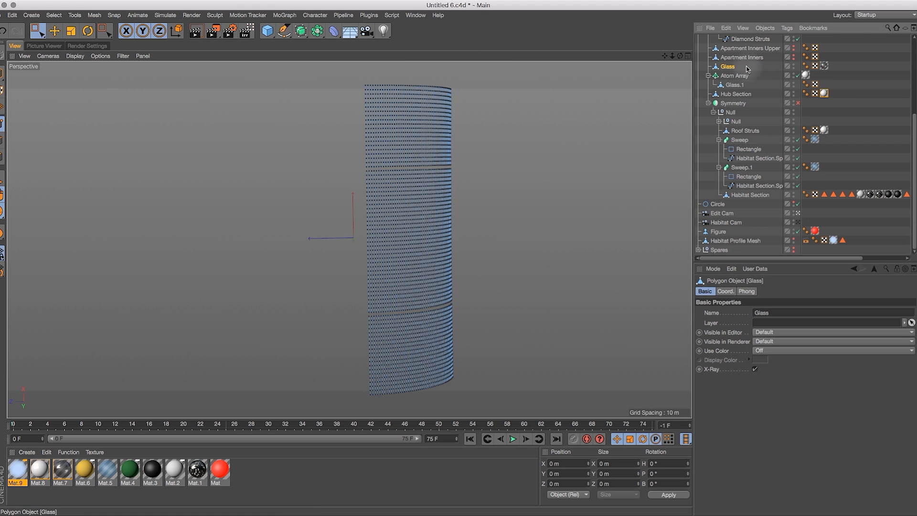
Move Glass and the Atom Array with Glass.1 into the Null inside the Symmetry object, and re-enable Symmetry
{"action": "left_click", "coordinate": [734, 81], "text": "shift"}
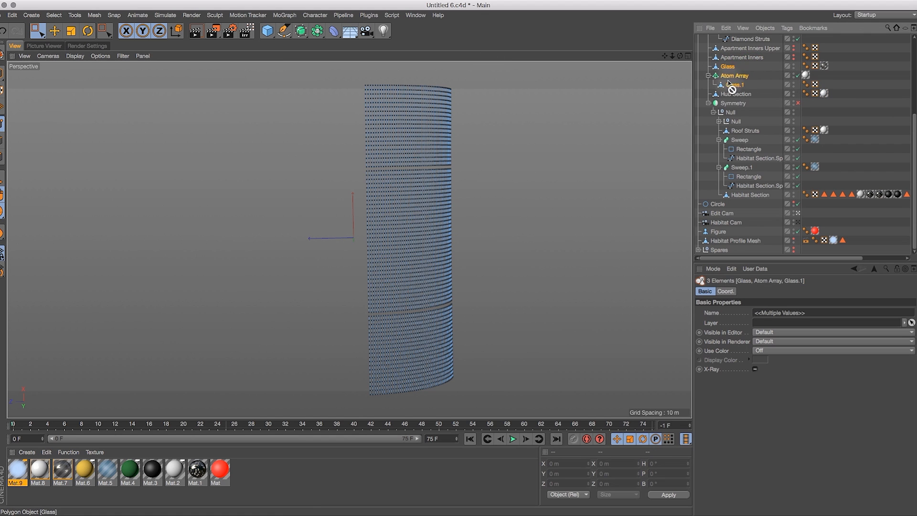
{"action": "left_click_drag", "start_coordinate": [732, 114], "coordinate": [734, 114]}
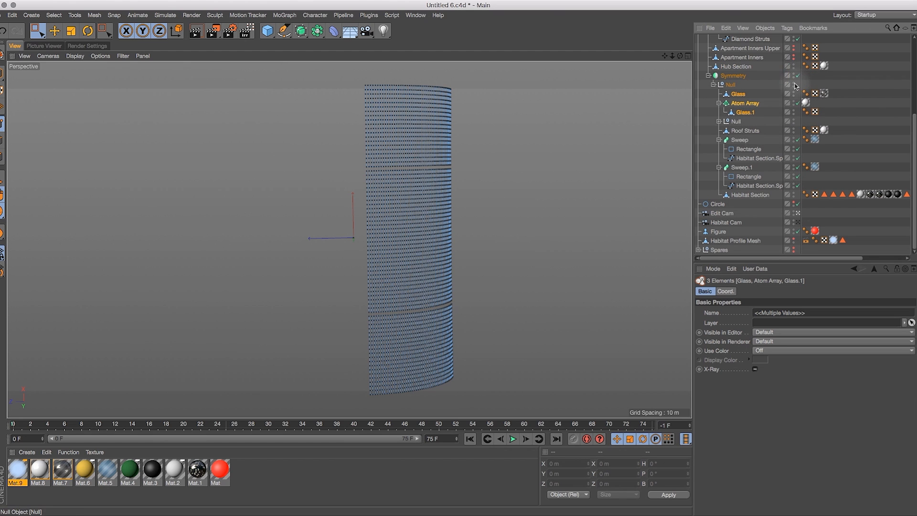
{"action": "left_click", "coordinate": [733, 76]}
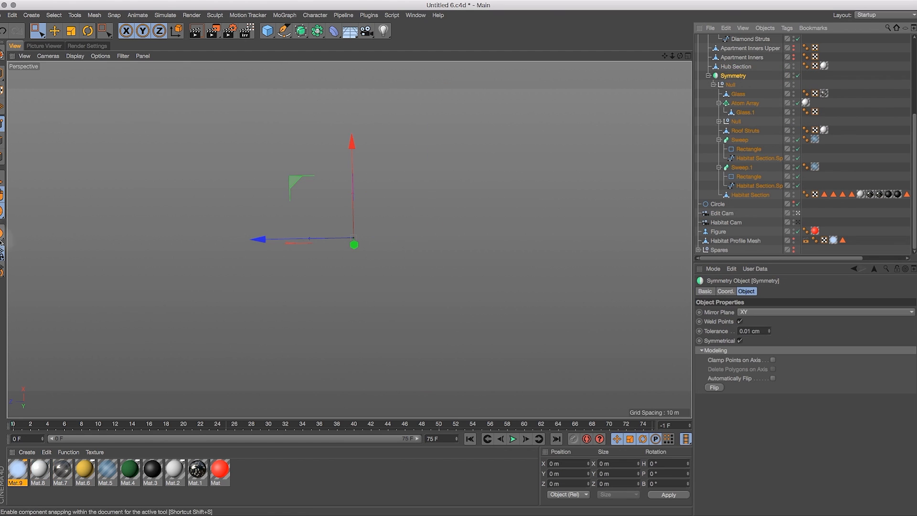
Turn off viewport solo and display the whole habitat section with Gouraud Shading
{"action": "left_click_drag", "start_coordinate": [3, 210], "coordinate": [24, 221]}
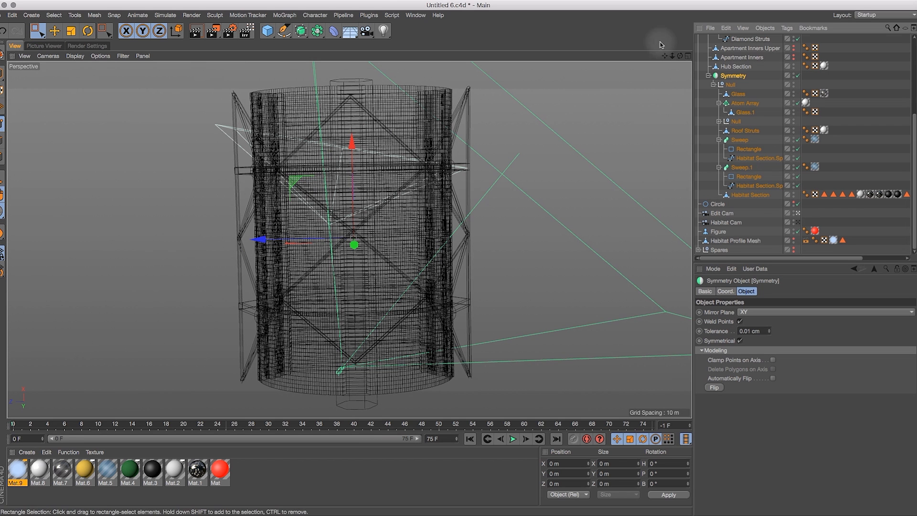
{"action": "left_click_drag", "start_coordinate": [914, 118], "coordinate": [913, 48]}
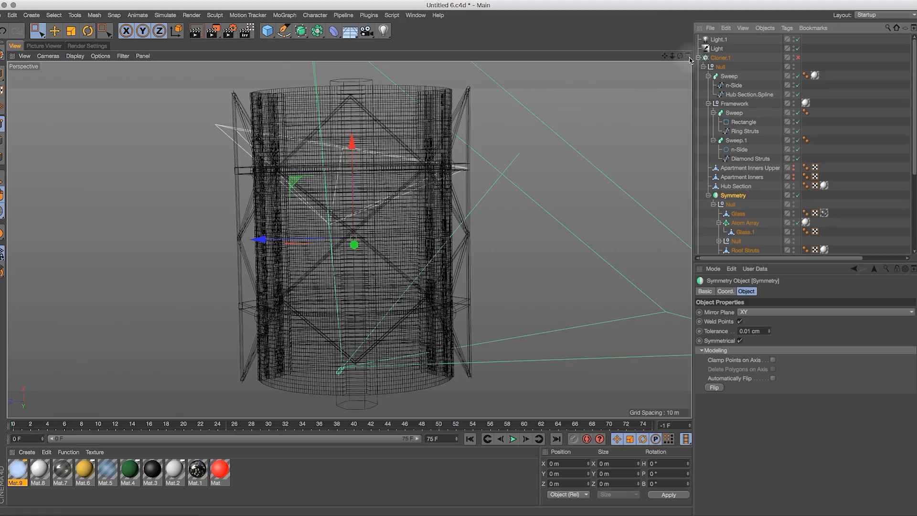
{"action": "left_click_drag", "start_coordinate": [680, 59], "coordinate": [549, 188]}
{"action": "key", "text": "1"}
{"action": "left_click_drag", "start_coordinate": [532, 286], "coordinate": [514, 165]}
{"action": "key", "text": "2"}
{"action": "key", "text": "3"}
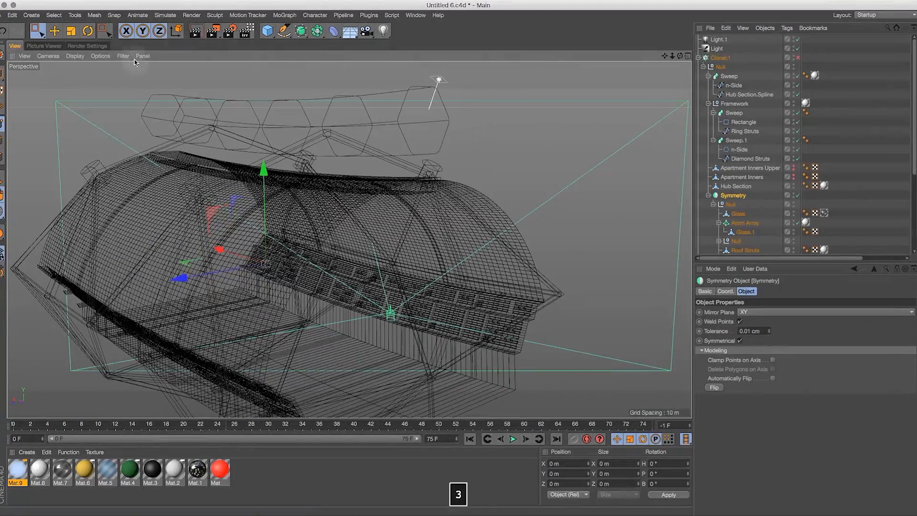
{"action": "left_click", "coordinate": [74, 56]}
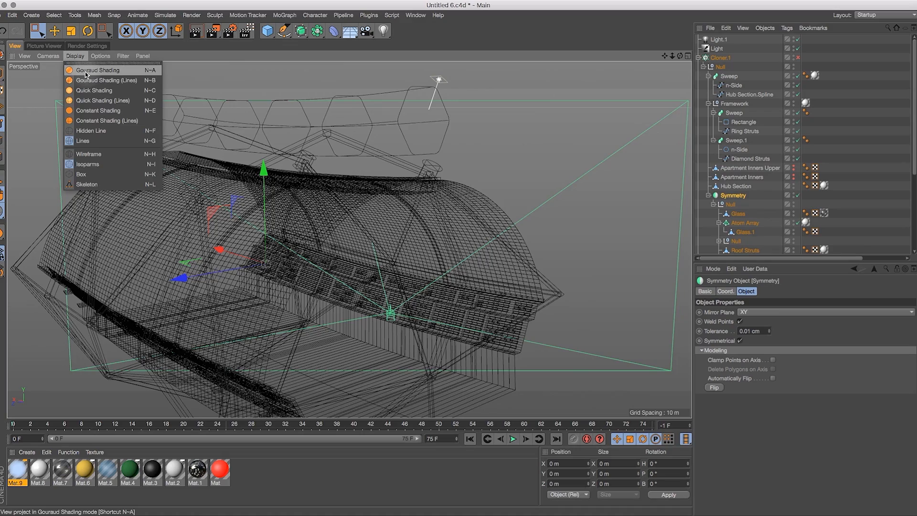
{"action": "left_click", "coordinate": [86, 70]}
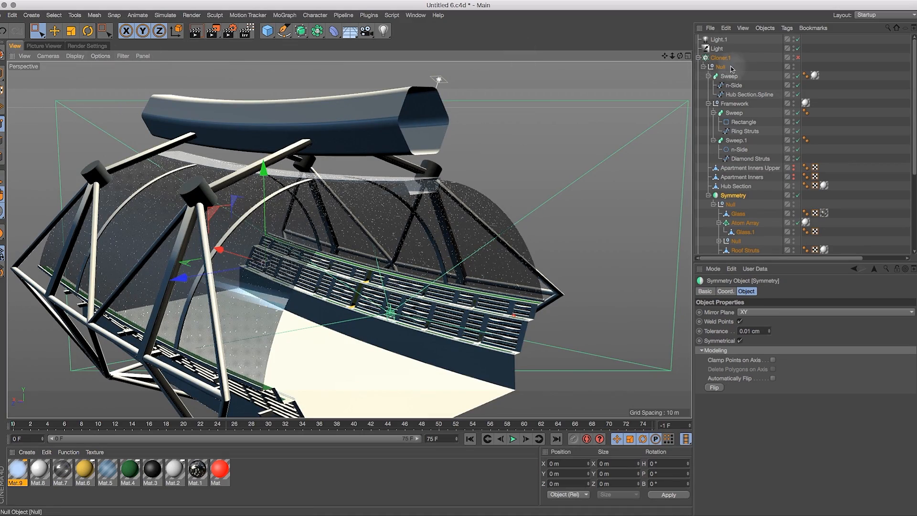
Check the mirrored glass by switching the Symmetry object off and back on
{"action": "left_click_drag", "start_coordinate": [679, 56], "coordinate": [654, 56]}
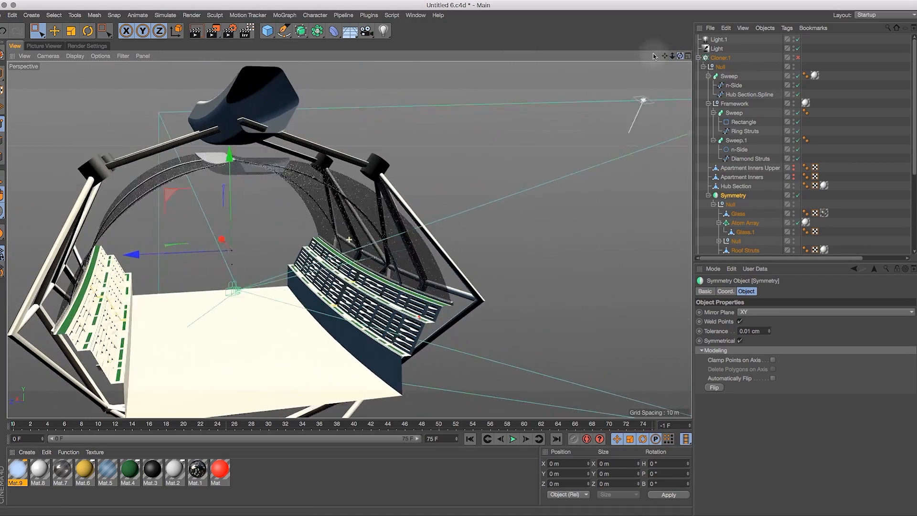
{"action": "left_click", "coordinate": [797, 193]}
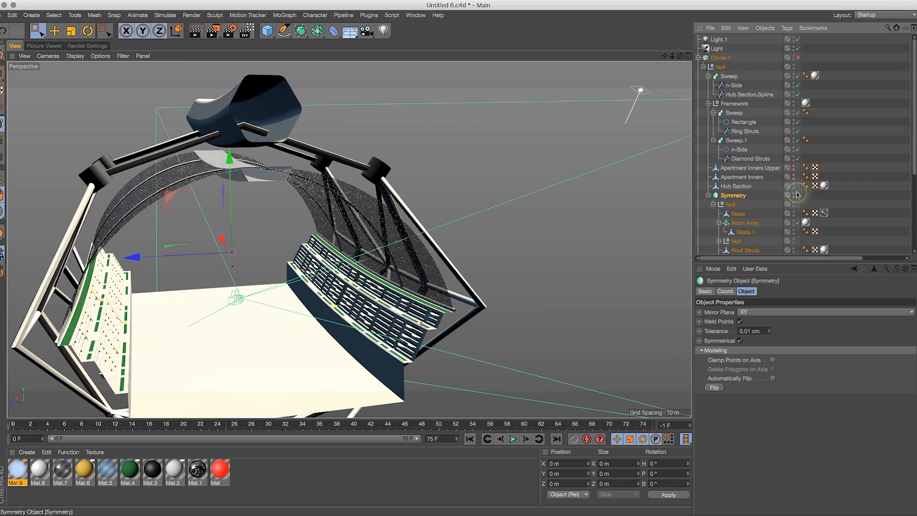
{"action": "mouse_move", "coordinate": [679, 55]}
{"action": "left_mouse_down"}
{"action": "mouse_move", "coordinate": [659, 58]}
{"action": "mouse_move", "coordinate": [655, 33]}
{"action": "mouse_move", "coordinate": [674, 25]}
{"action": "mouse_move", "coordinate": [679, 56]}
{"action": "mouse_move", "coordinate": [671, 59]}
{"action": "mouse_move", "coordinate": [683, 55]}
{"action": "left_mouse_up"}
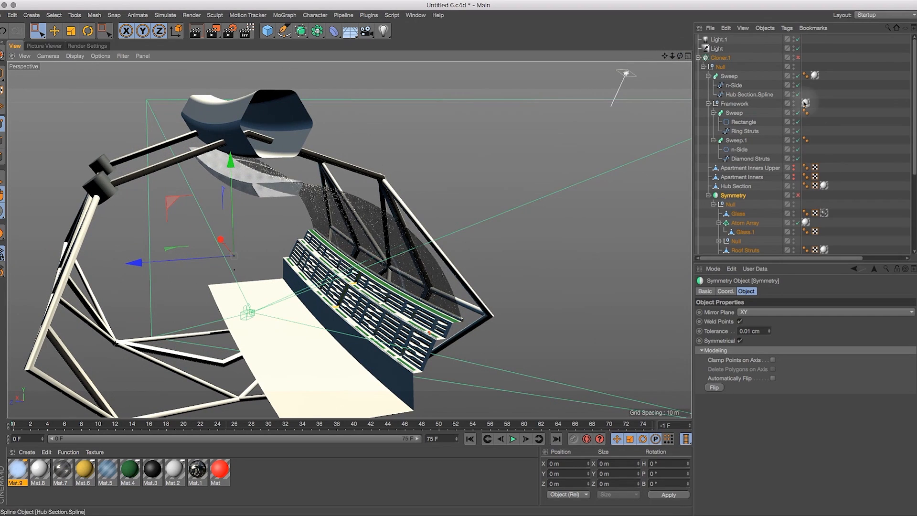
{"action": "left_click", "coordinate": [797, 195]}
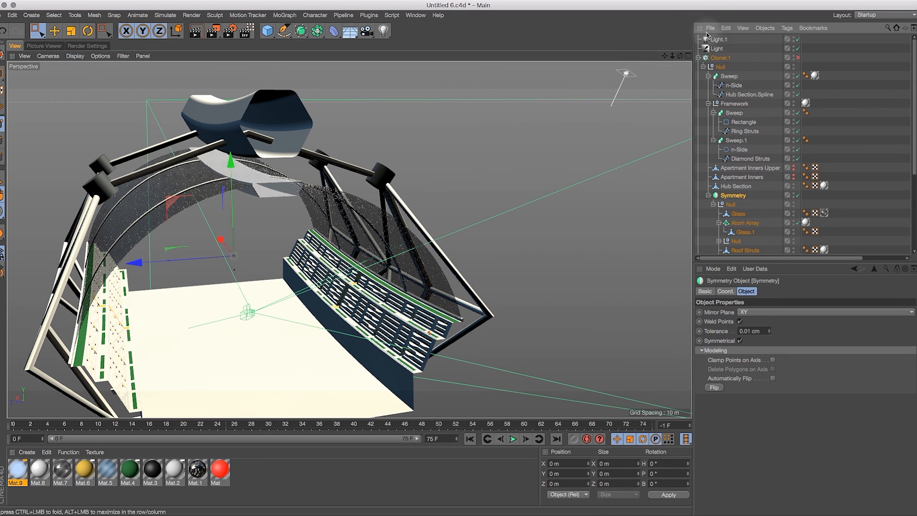
Re-enable and collapse Cloner.1, return to the maximized habitat interior view, and select Habitat Cam
{"action": "left_click", "coordinate": [884, 15]}
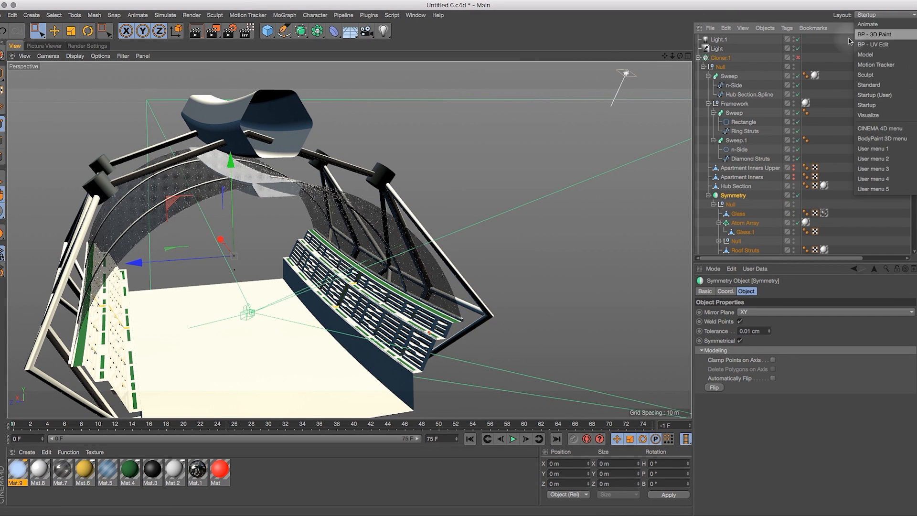
{"action": "left_click", "coordinate": [699, 58]}
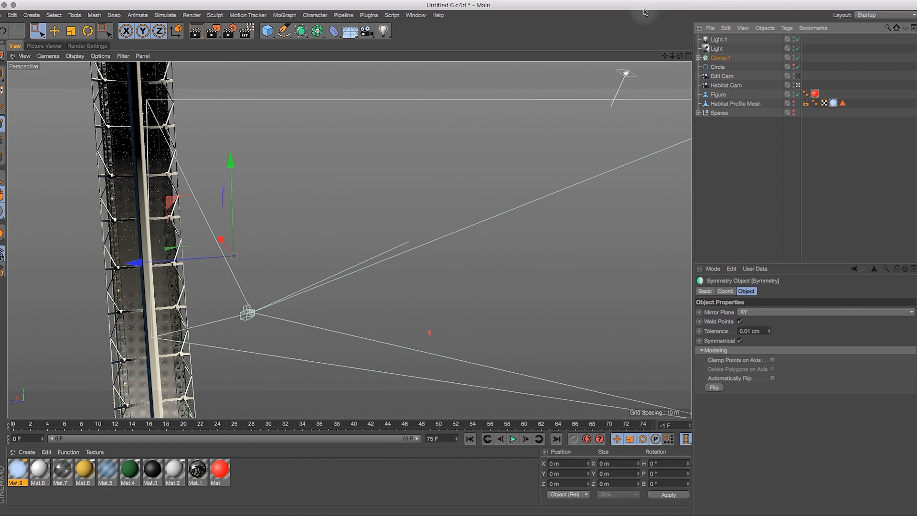
{"action": "left_click", "coordinate": [688, 57]}
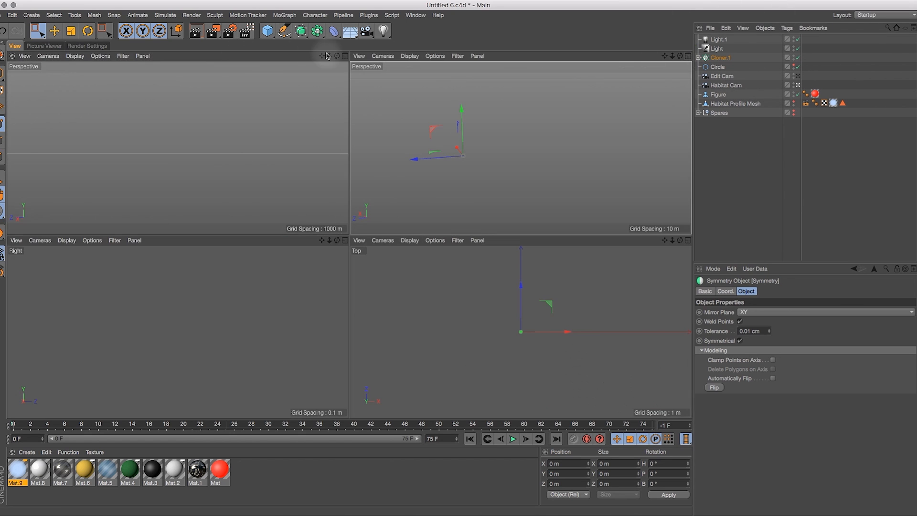
{"action": "left_click", "coordinate": [344, 57]}
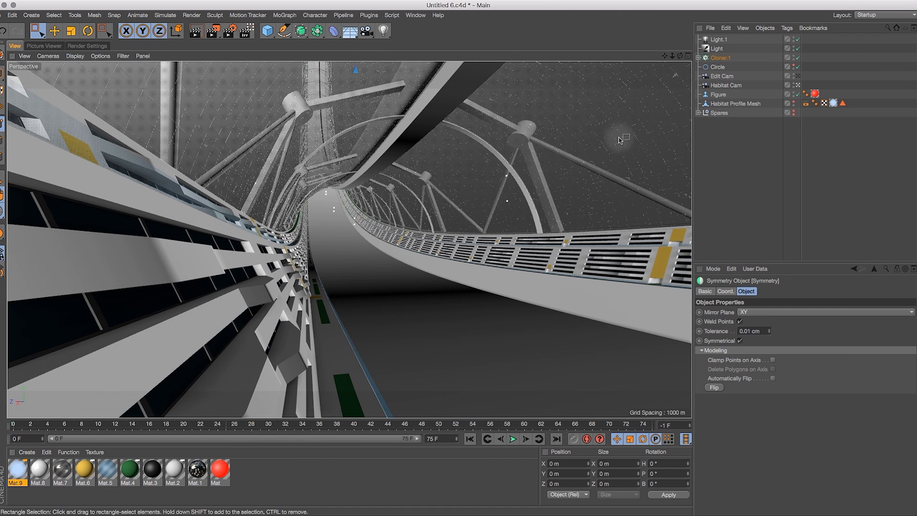
{"action": "left_click", "coordinate": [732, 84]}
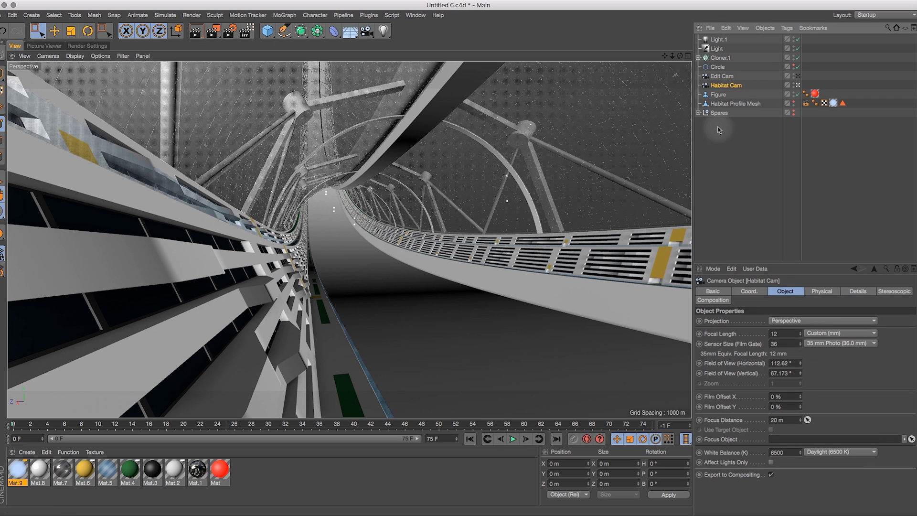
Preview the habitat interior through Habitat Cam with the Interactive Render Region, and switch the region off
{"action": "left_click", "coordinate": [246, 31]}
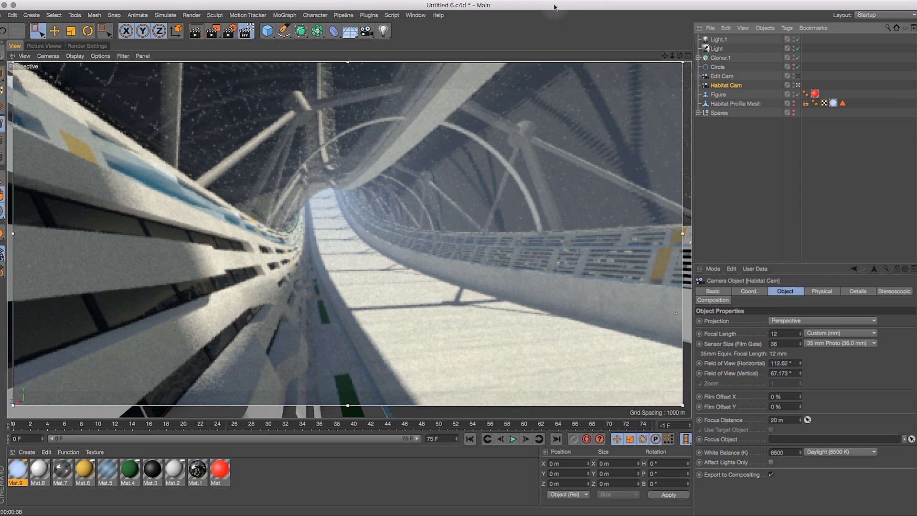
{"action": "left_click", "coordinate": [246, 31]}
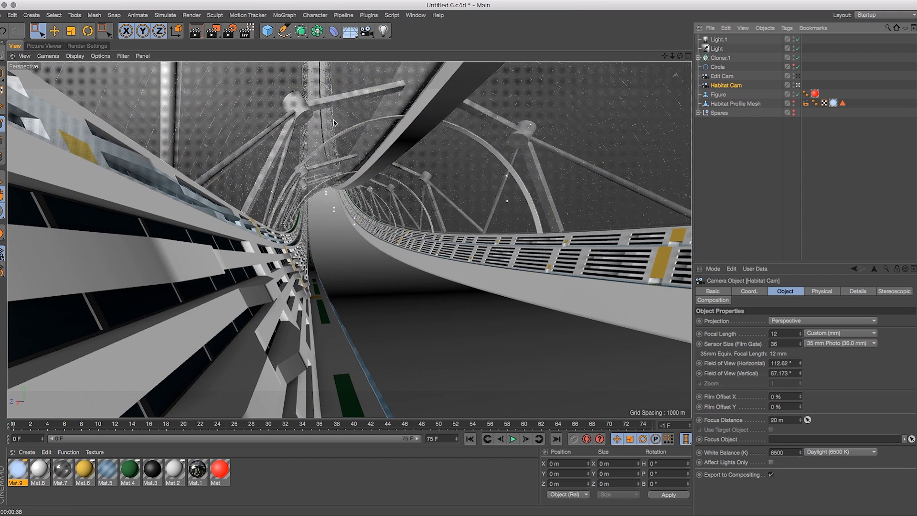
Enable the Color channel of glass material Mat.7 and load the Thin Film effect shader as its texture
{"action": "double_click", "coordinate": [66, 470]}
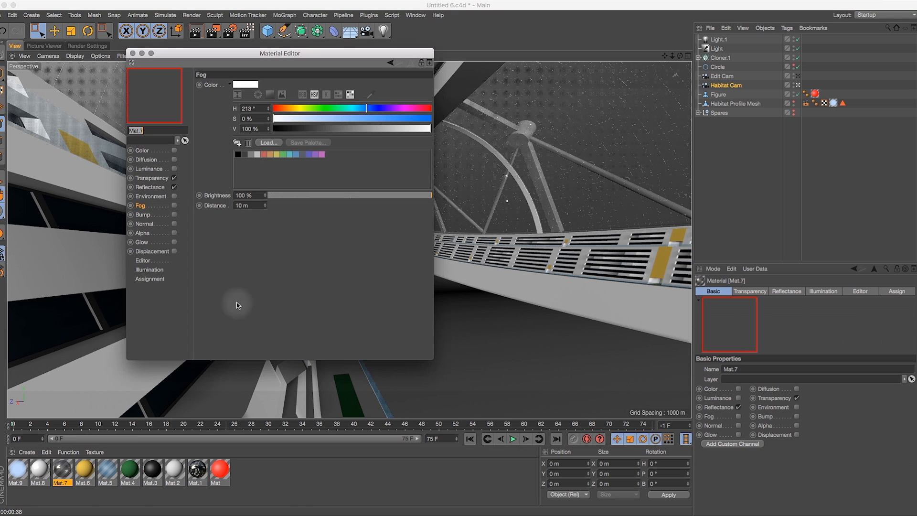
{"action": "left_click_drag", "start_coordinate": [238, 56], "coordinate": [325, 59]}
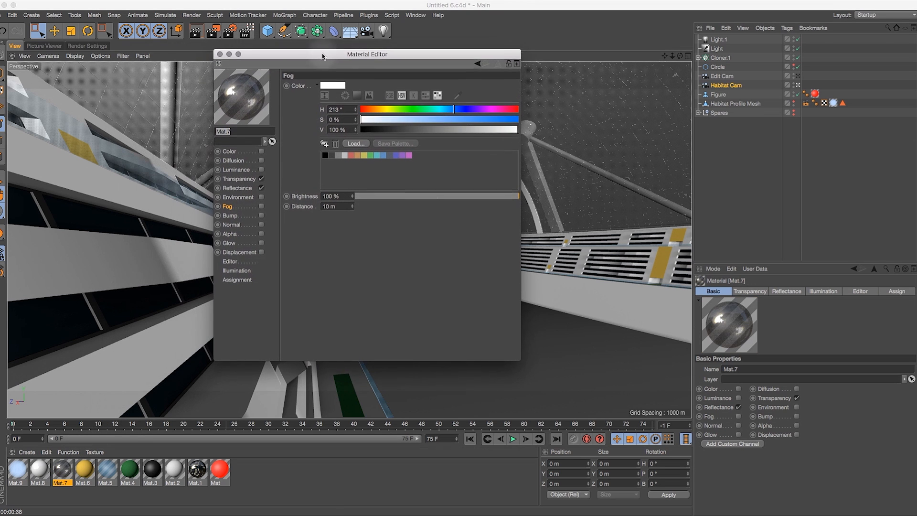
{"action": "left_click", "coordinate": [261, 153]}
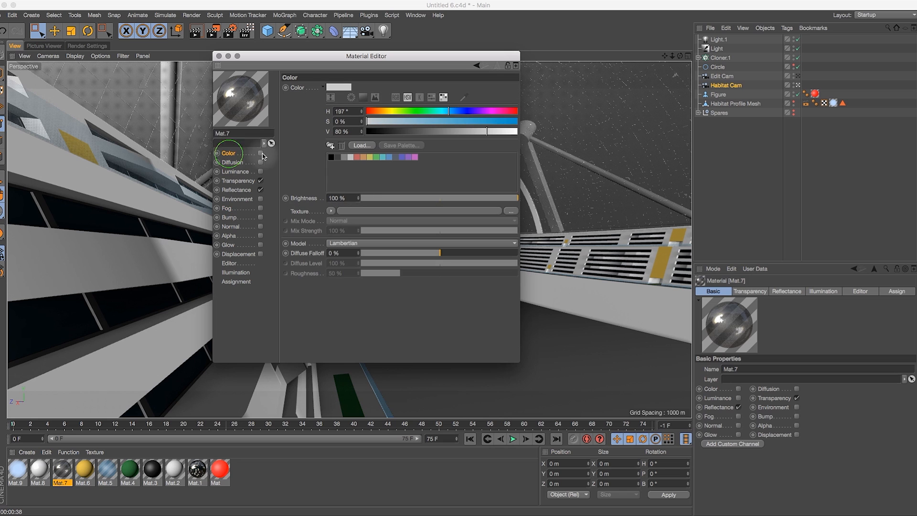
{"action": "left_click", "coordinate": [331, 211]}
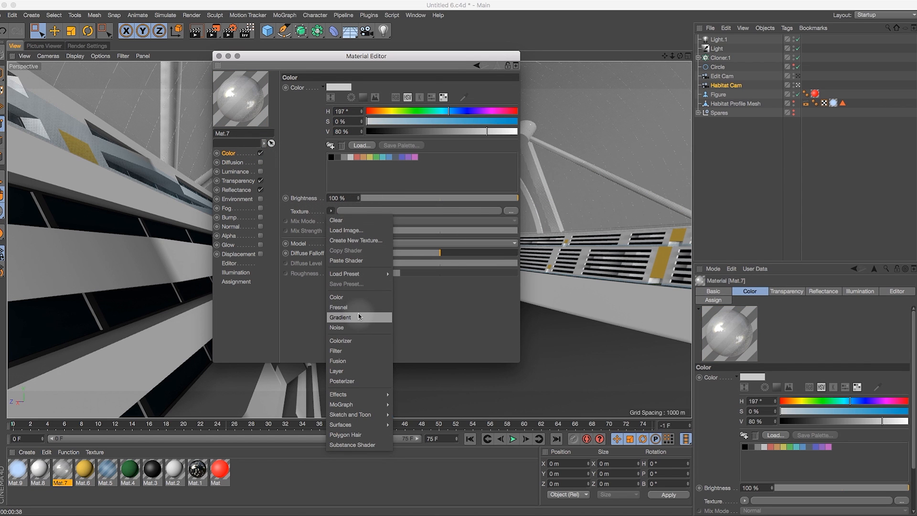
{"action": "mouse_move", "coordinate": [371, 396]}
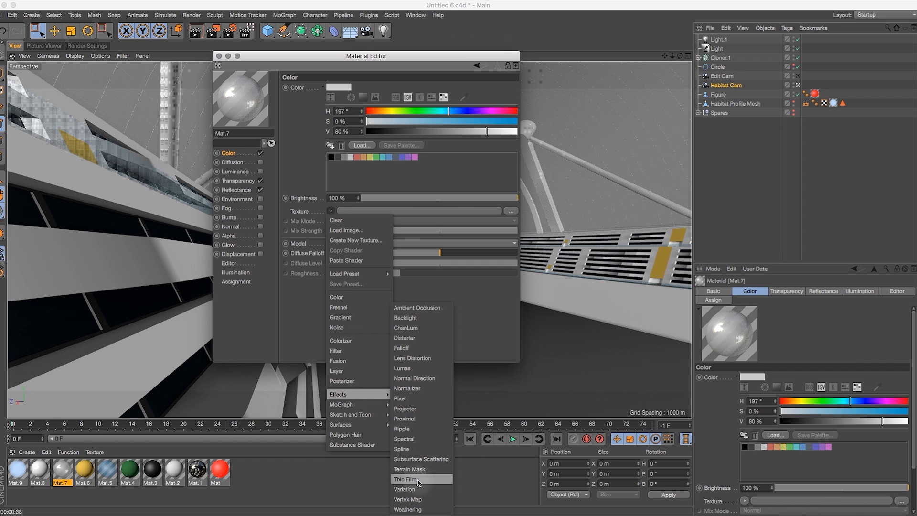
{"action": "left_click", "coordinate": [405, 480]}
Set the Thin Film shader's IOR preset to Plexiglas and close the material's editor
{"action": "left_click_drag", "start_coordinate": [414, 57], "coordinate": [535, 53]}
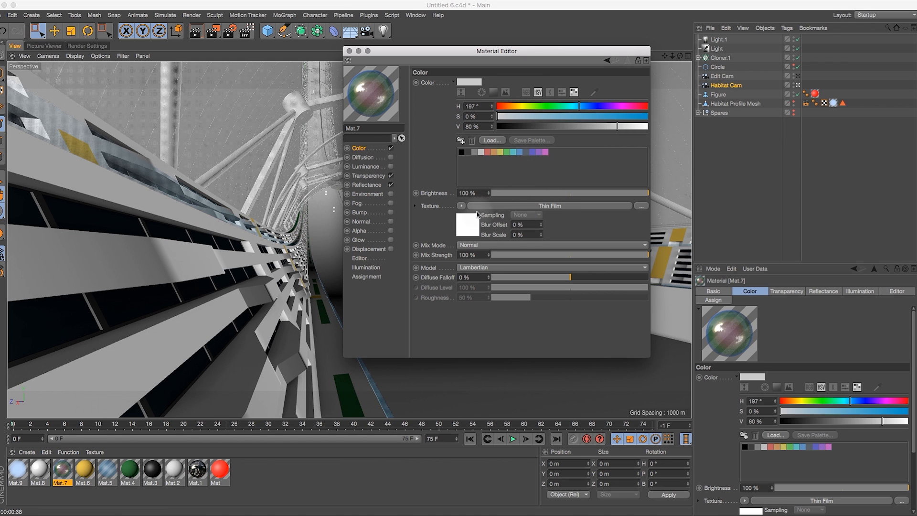
{"action": "left_click", "coordinate": [512, 205]}
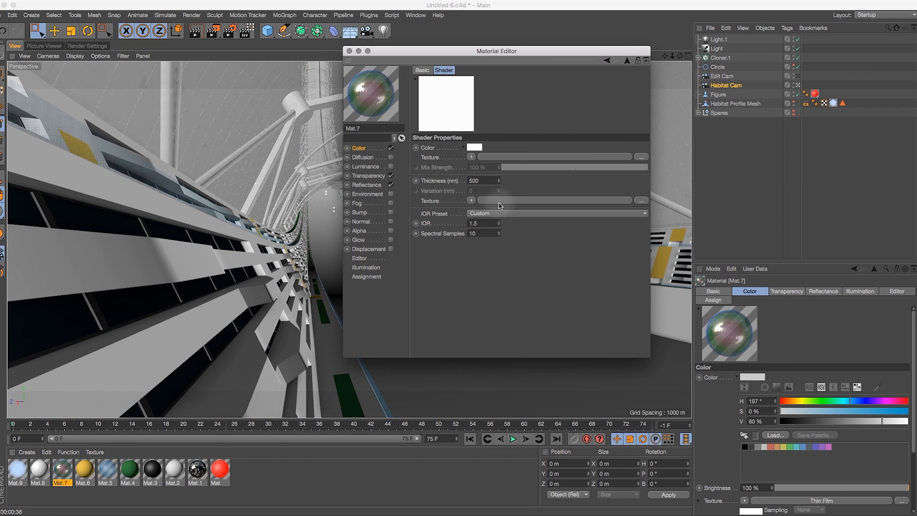
{"action": "left_click", "coordinate": [508, 213]}
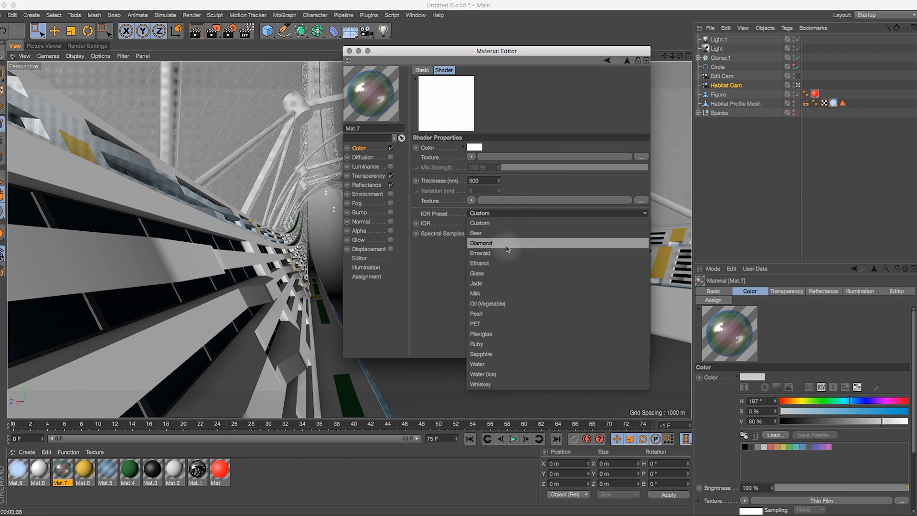
{"action": "left_click", "coordinate": [500, 334]}
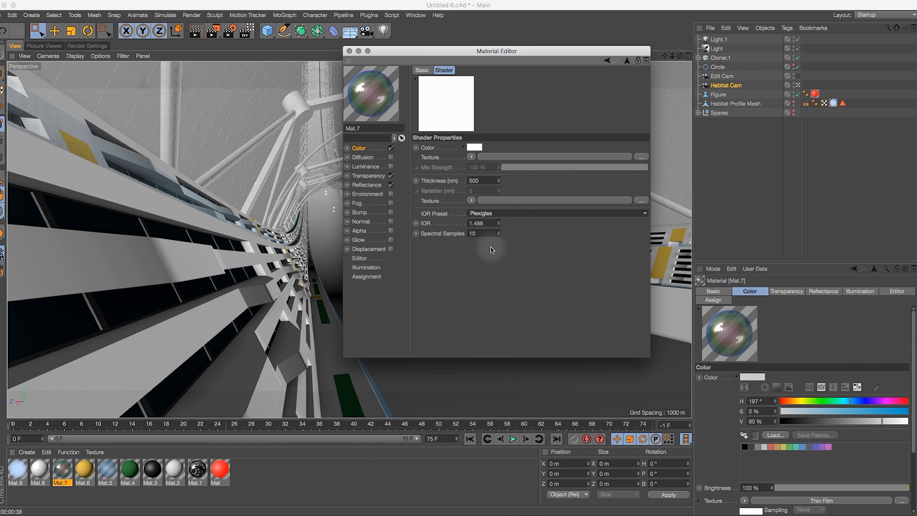
{"action": "left_click", "coordinate": [349, 51]}
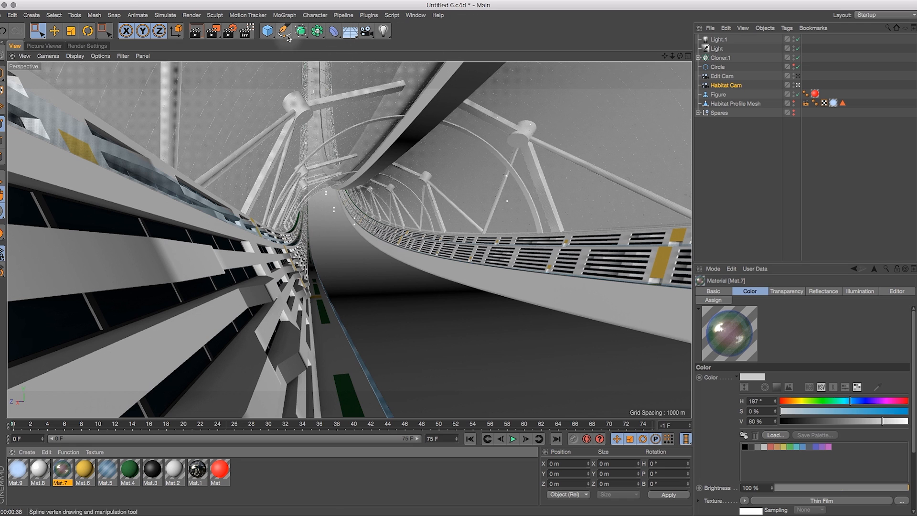
Restart the Interactive Render Region and resize it to cover the full width of the view's upper half
{"action": "left_click", "coordinate": [248, 32]}
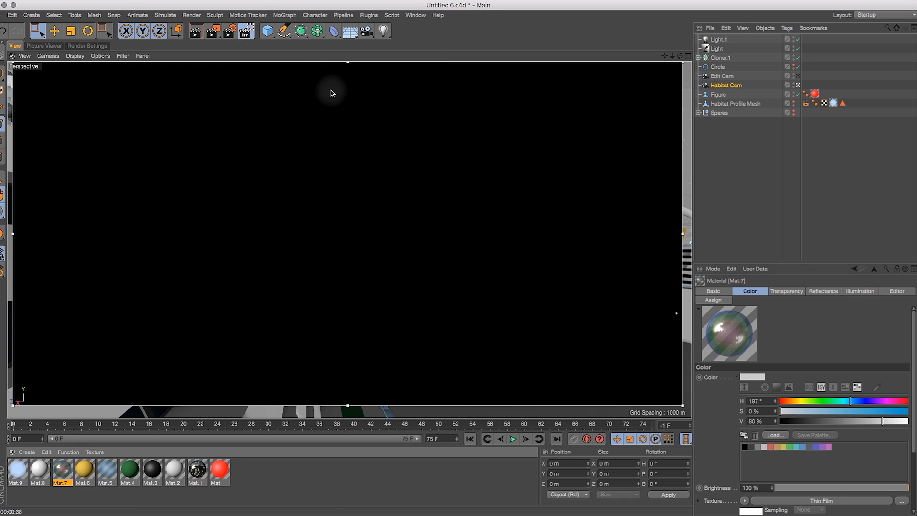
{"action": "left_click_drag", "start_coordinate": [346, 405], "coordinate": [382, 252]}
{"action": "left_click_drag", "start_coordinate": [682, 157], "coordinate": [691, 174]}
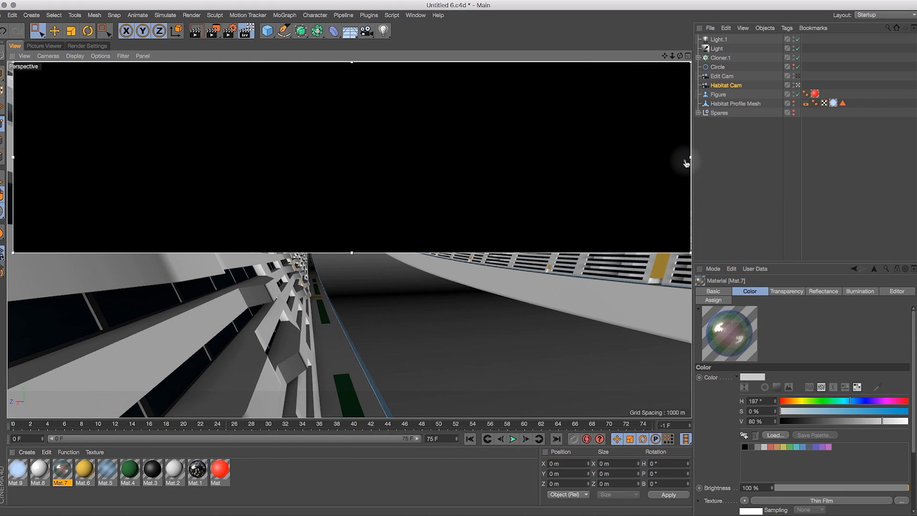